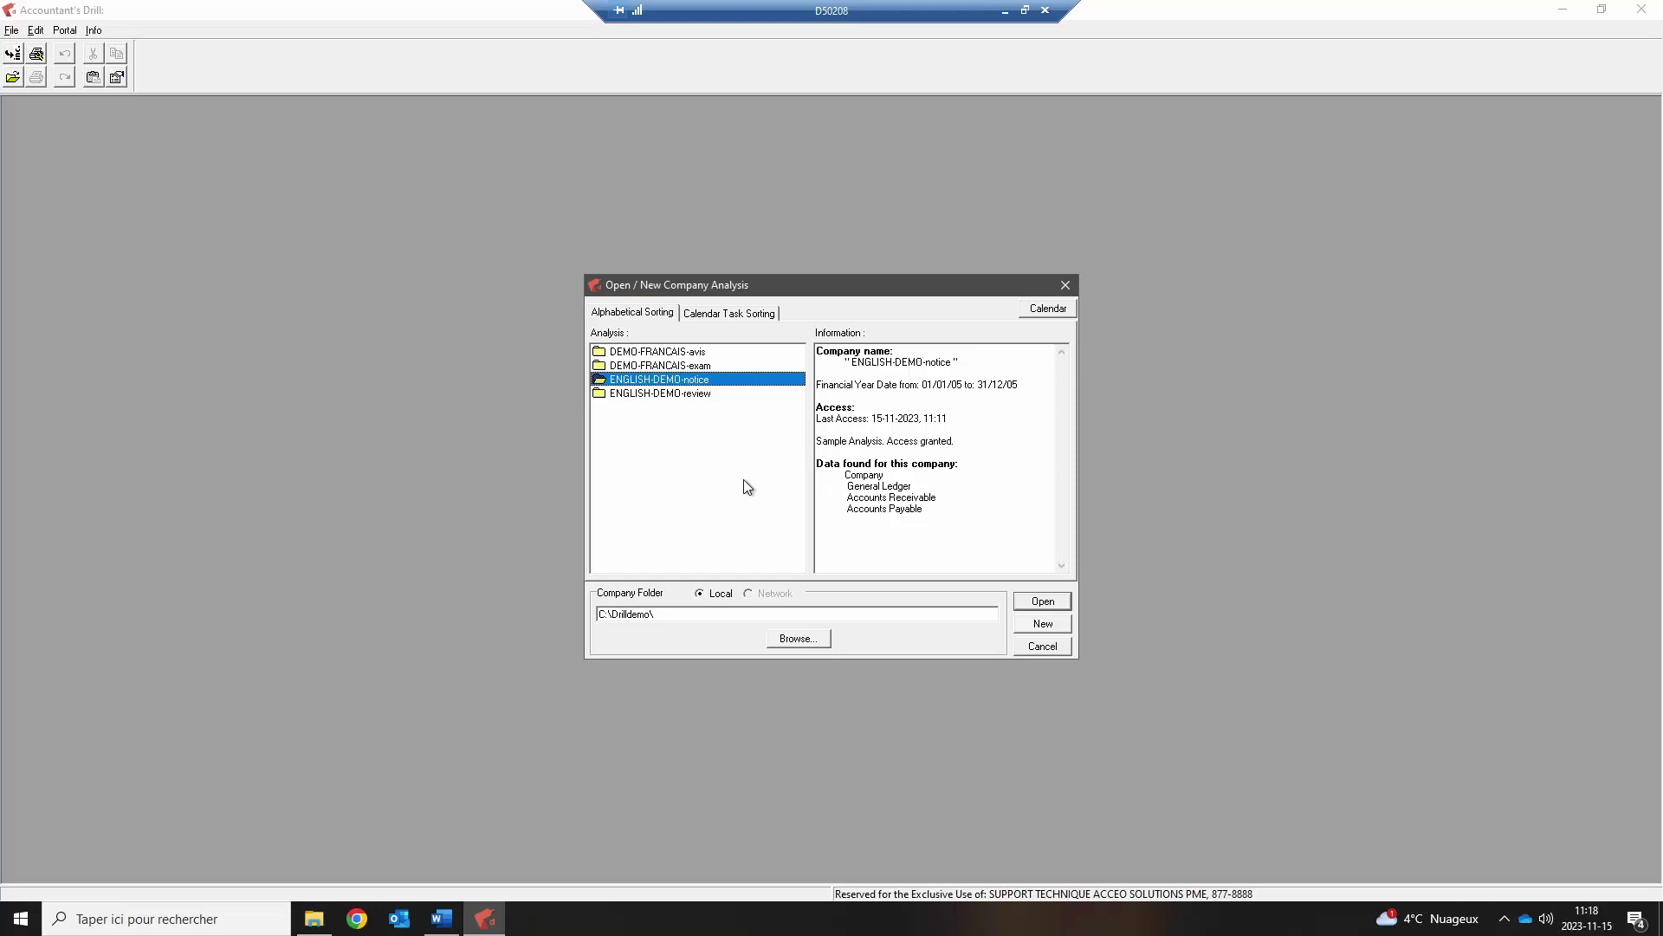
# Create a new company analysis folder named demo
pyautogui.click(684, 393)
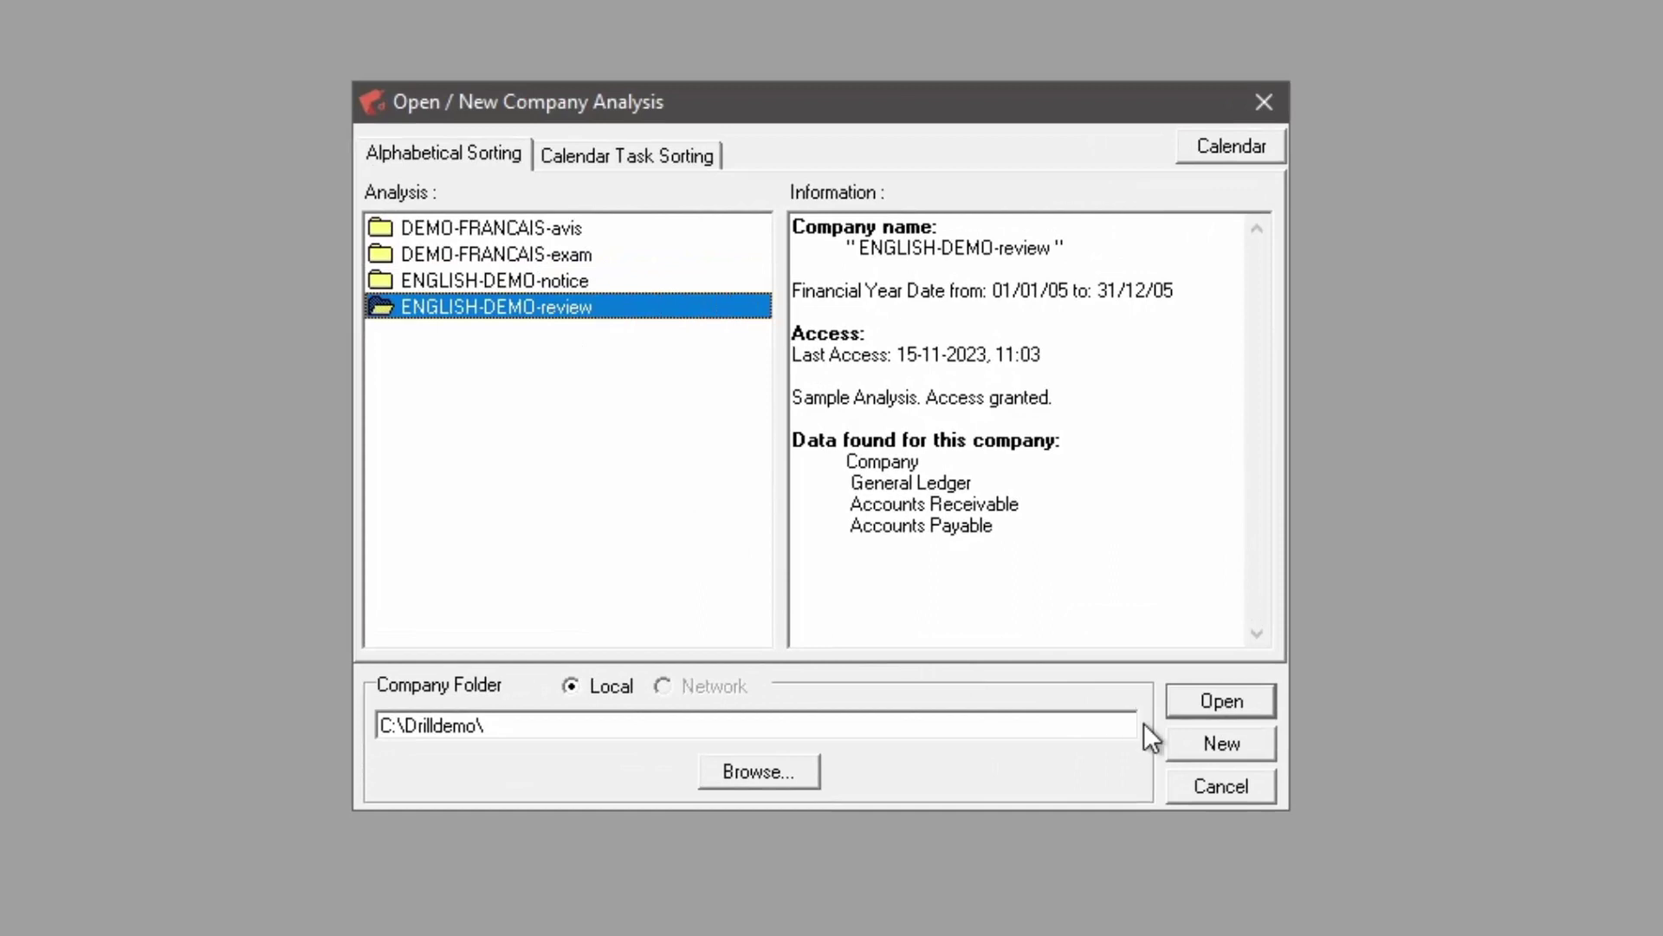
pyautogui.click(1179, 748)
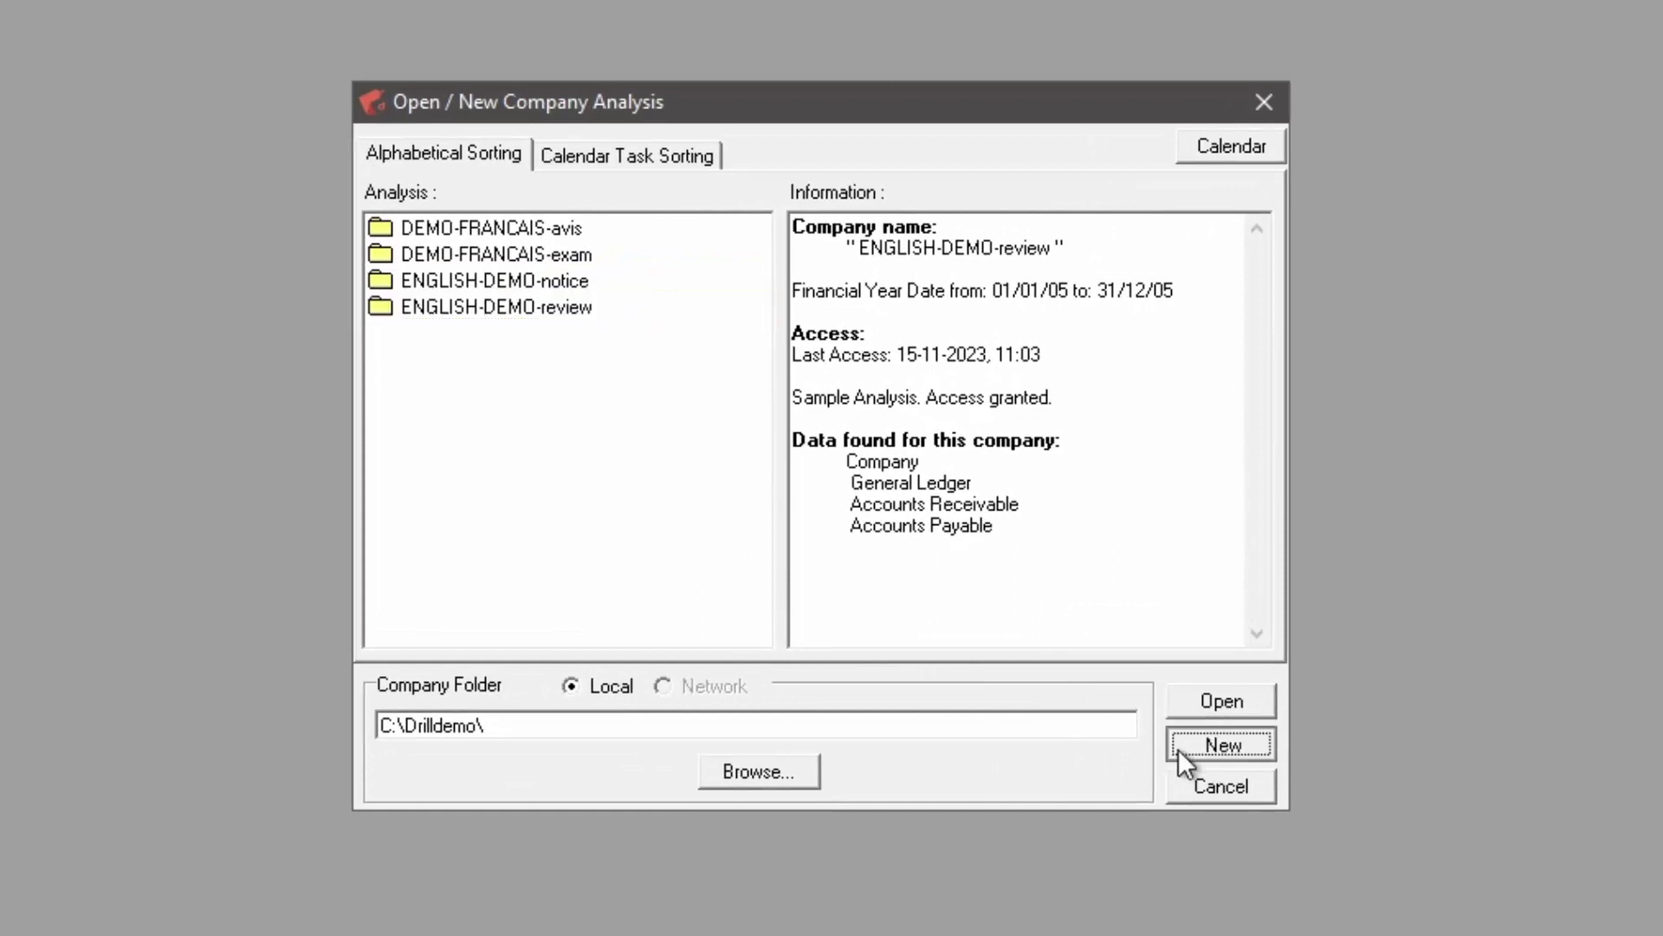
pyautogui.write('demo')
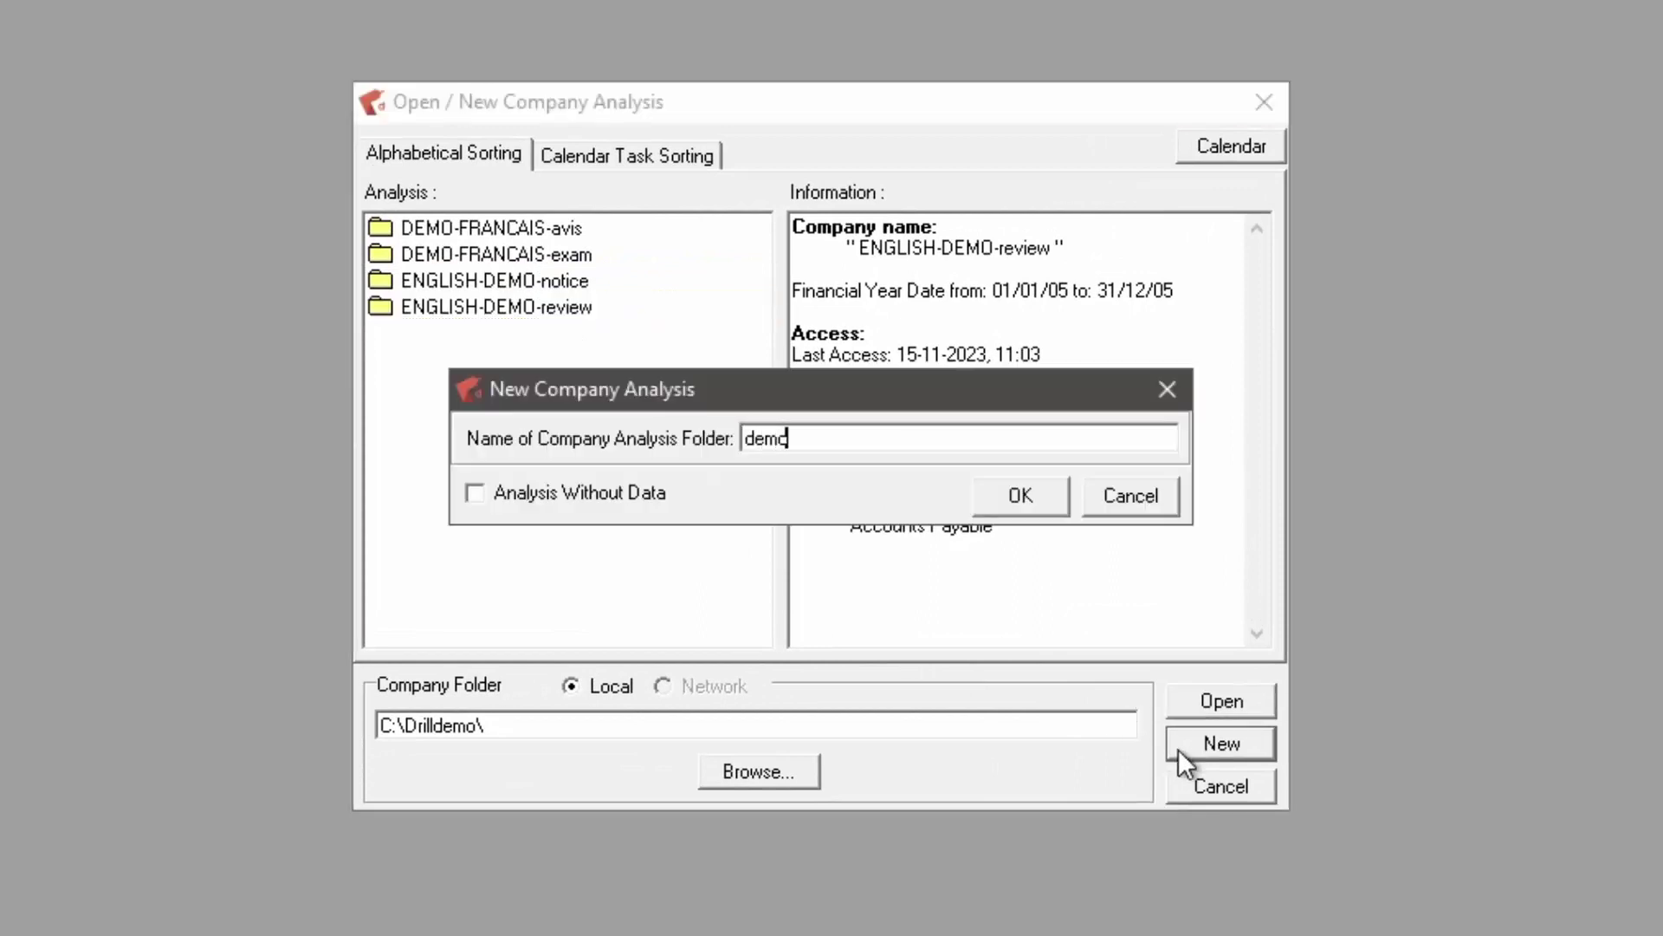
pyautogui.click(986, 497)
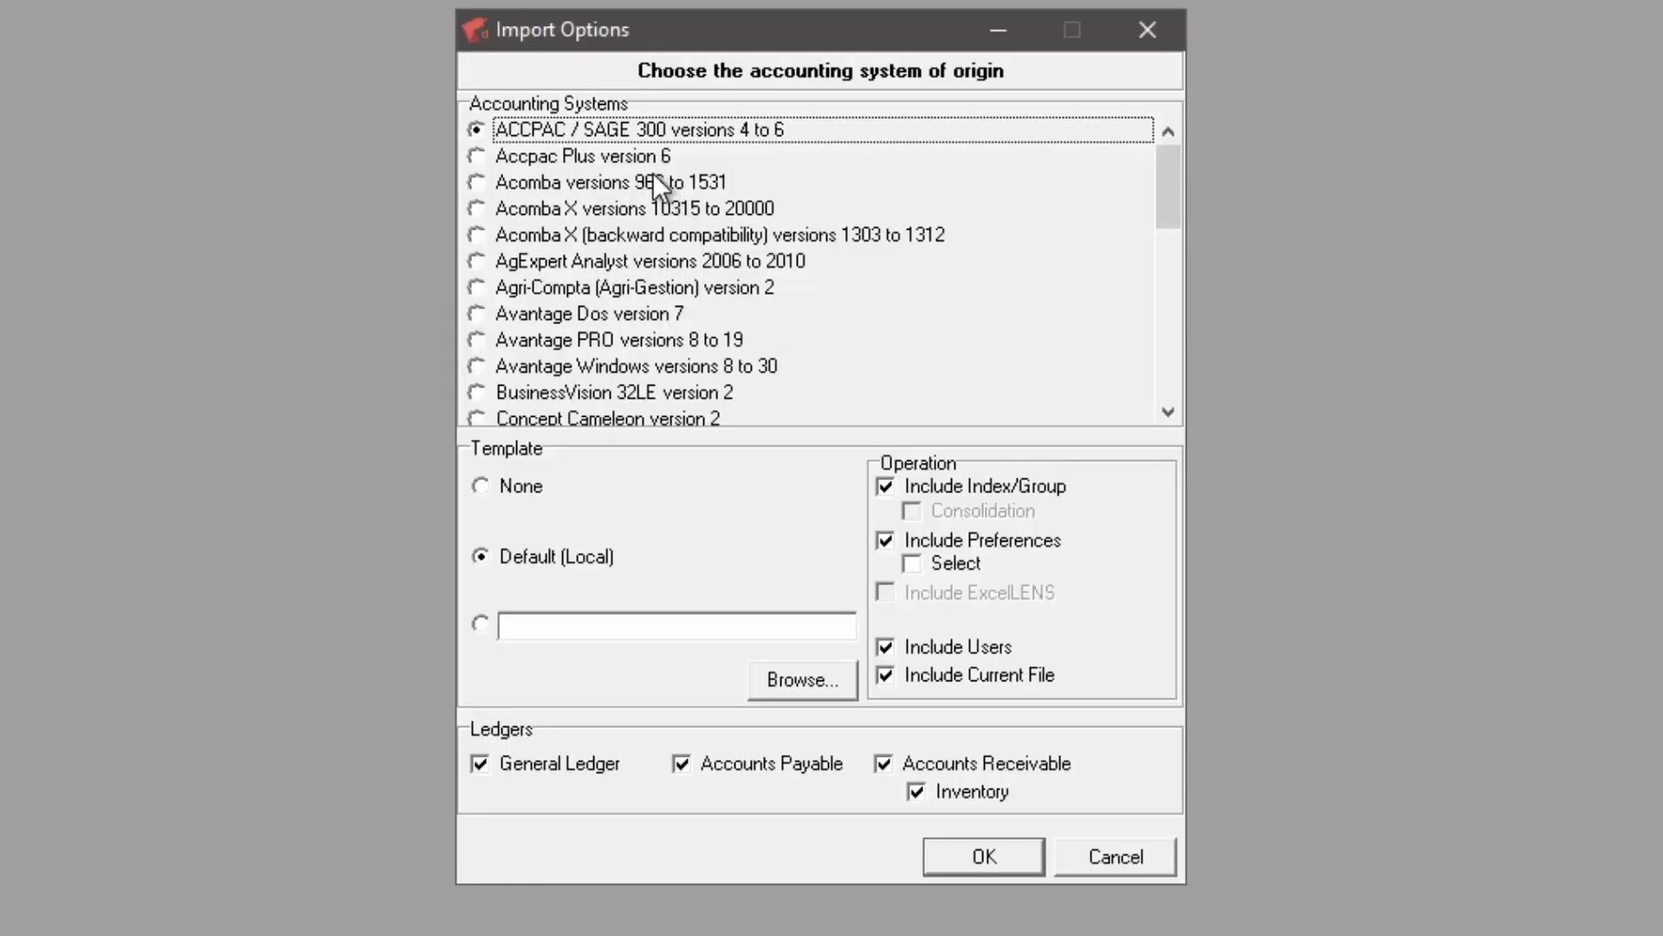
# Try Sage Business Cloud and Quickbooks Online as source systems, then close Import Options without importing
pyautogui.scroll(-2, 659, 184)
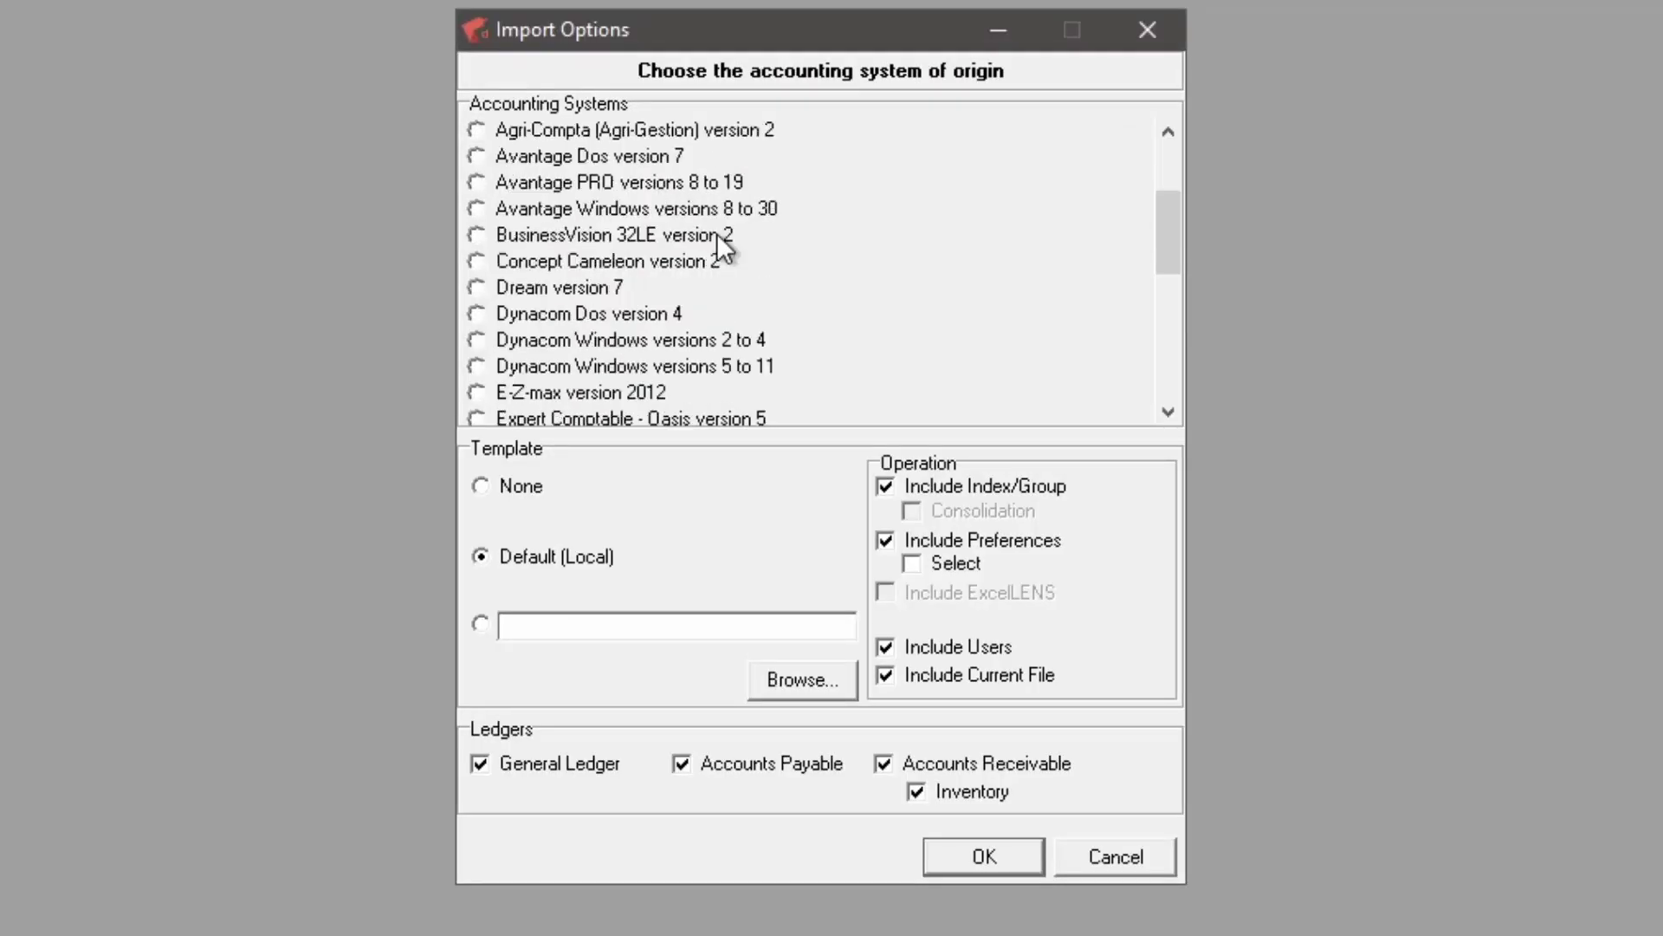
pyautogui.scroll(-2, 718, 240)
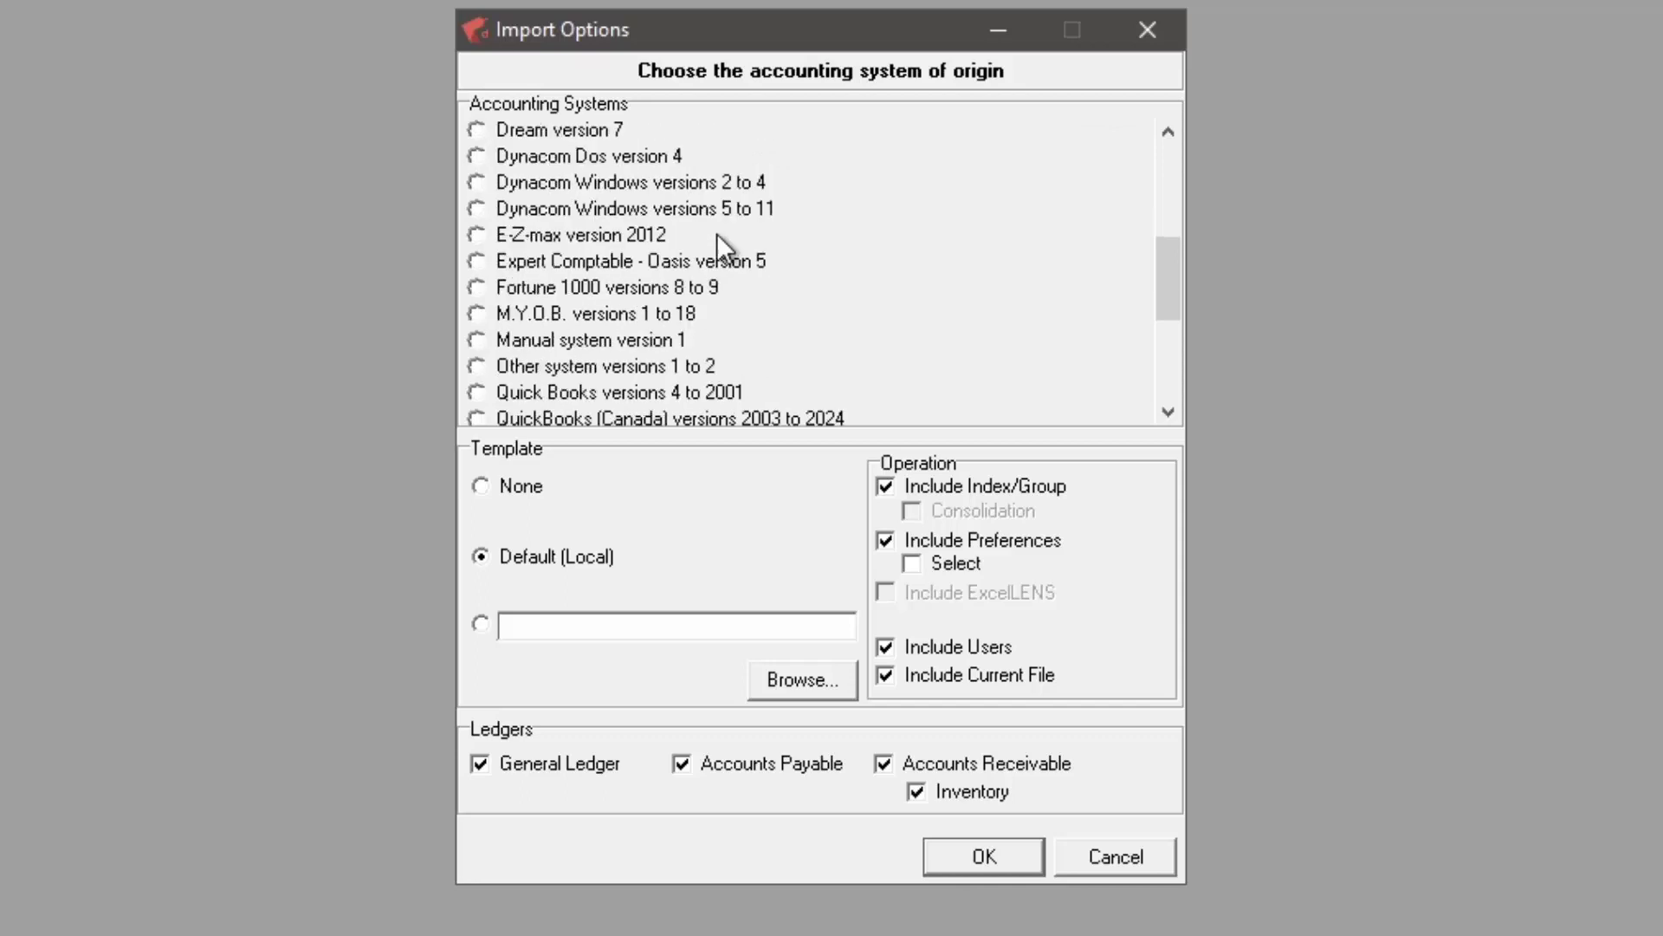
pyautogui.scroll(-1, 718, 247)
pyautogui.scroll(-2, 834, 199)
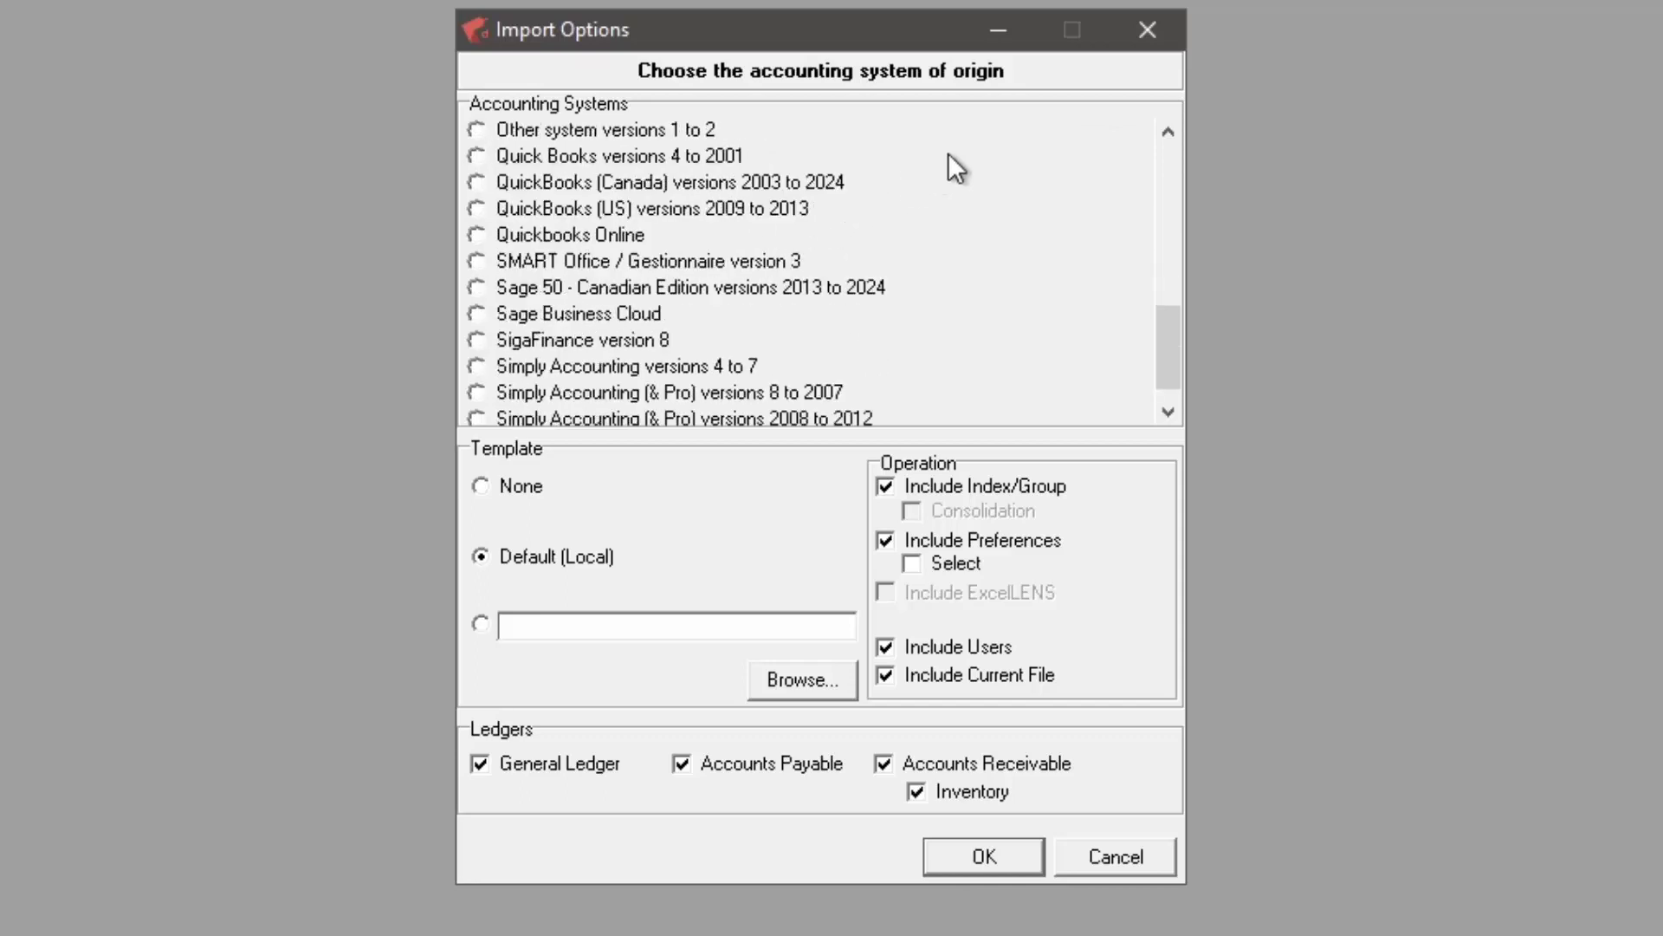
pyautogui.click(675, 320)
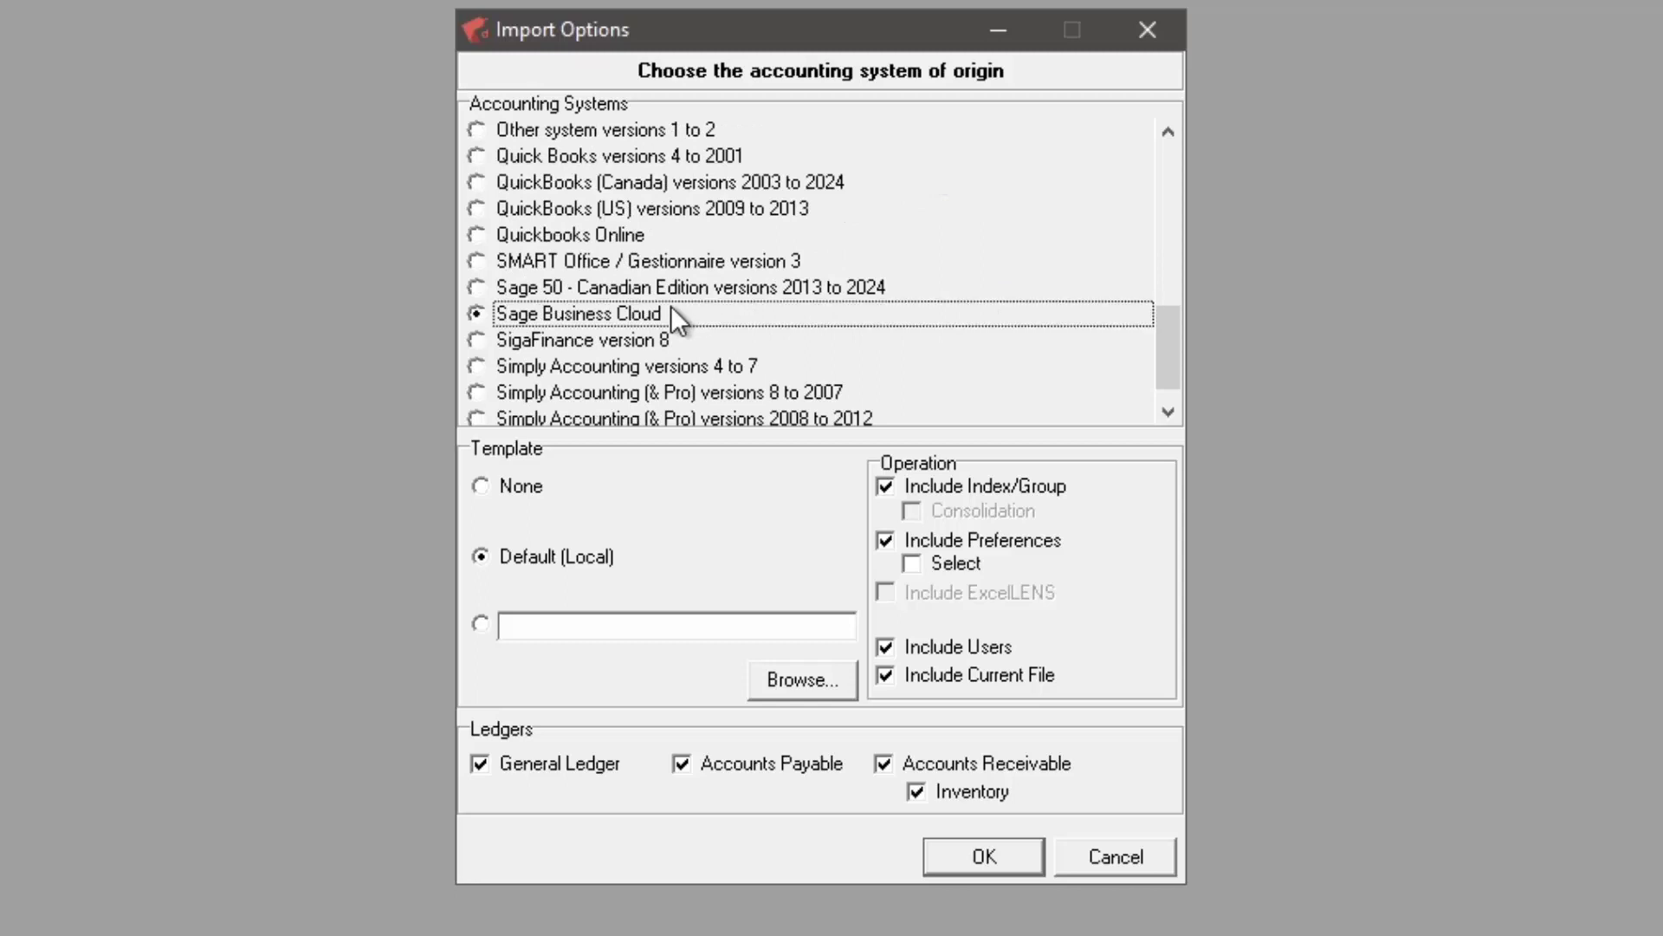
pyautogui.click(659, 244)
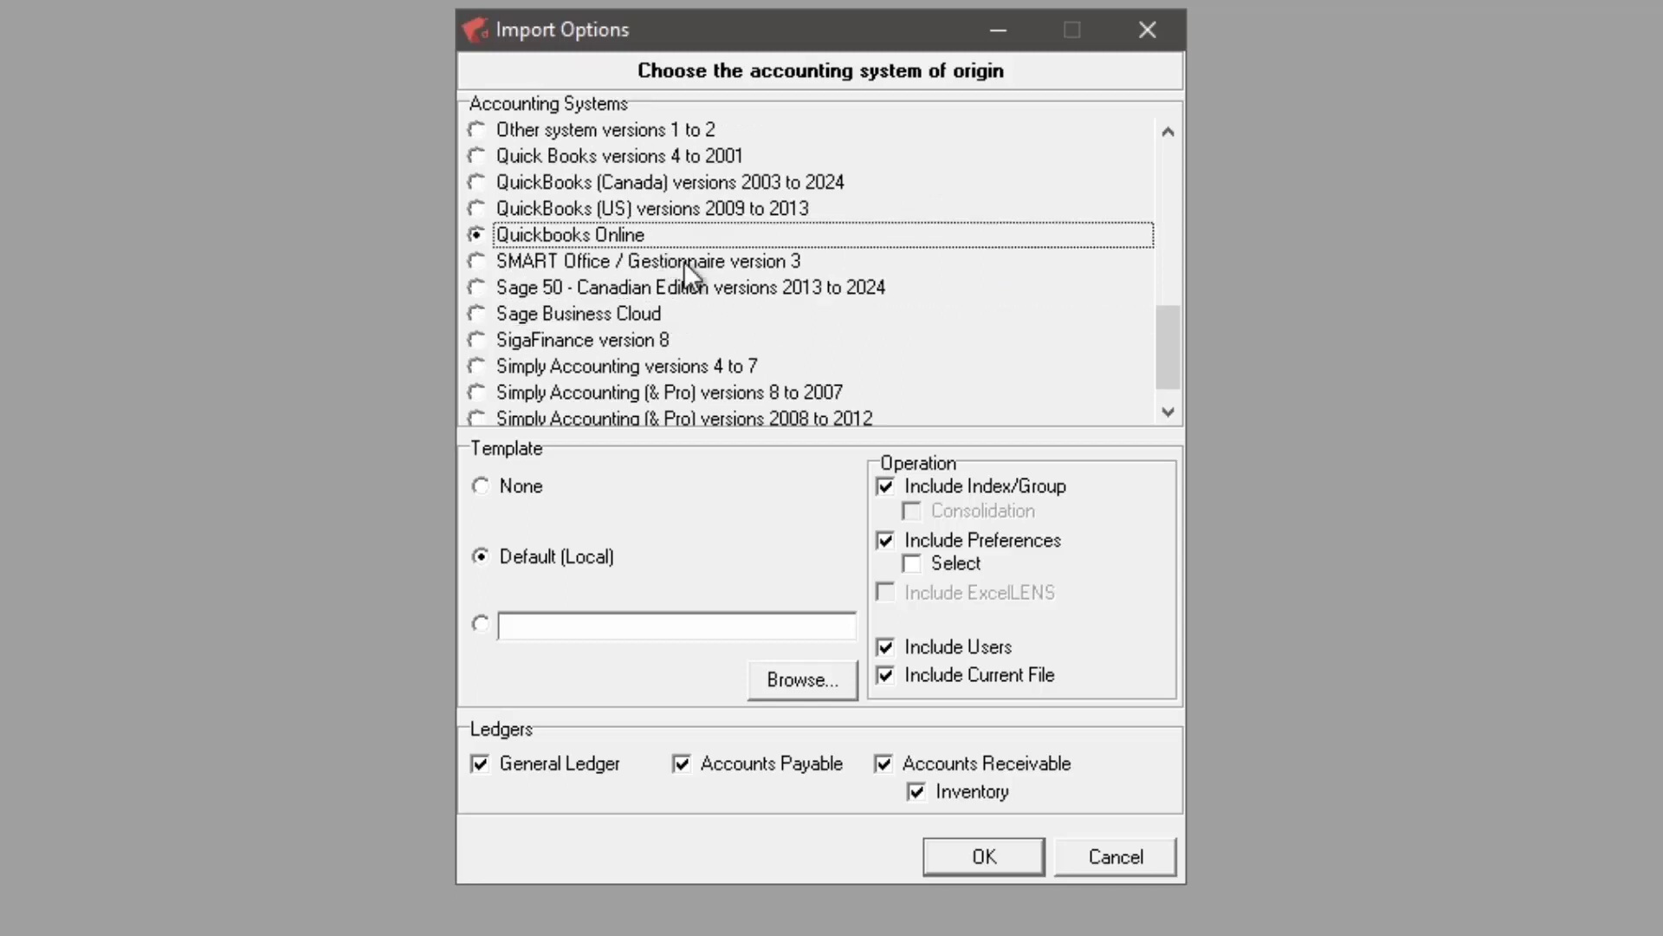
pyautogui.click(1080, 845)
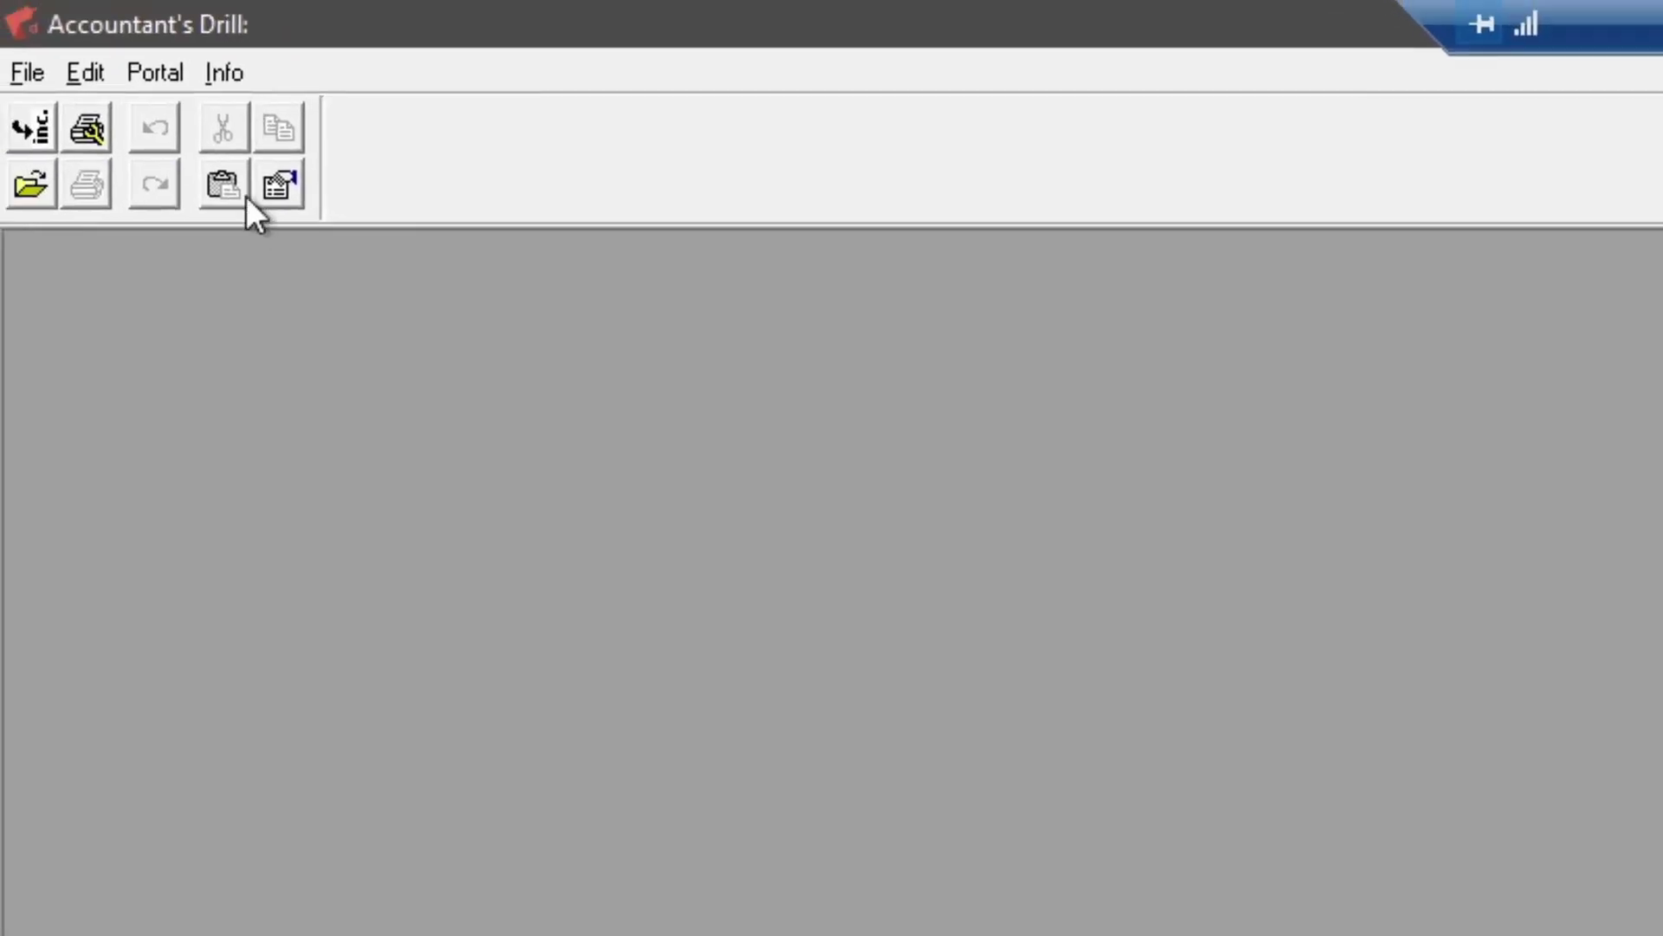
# Run an Internet update of the import filters via Info > Verify Updates and dismiss the no-new-filters message
pyautogui.click(242, 81)
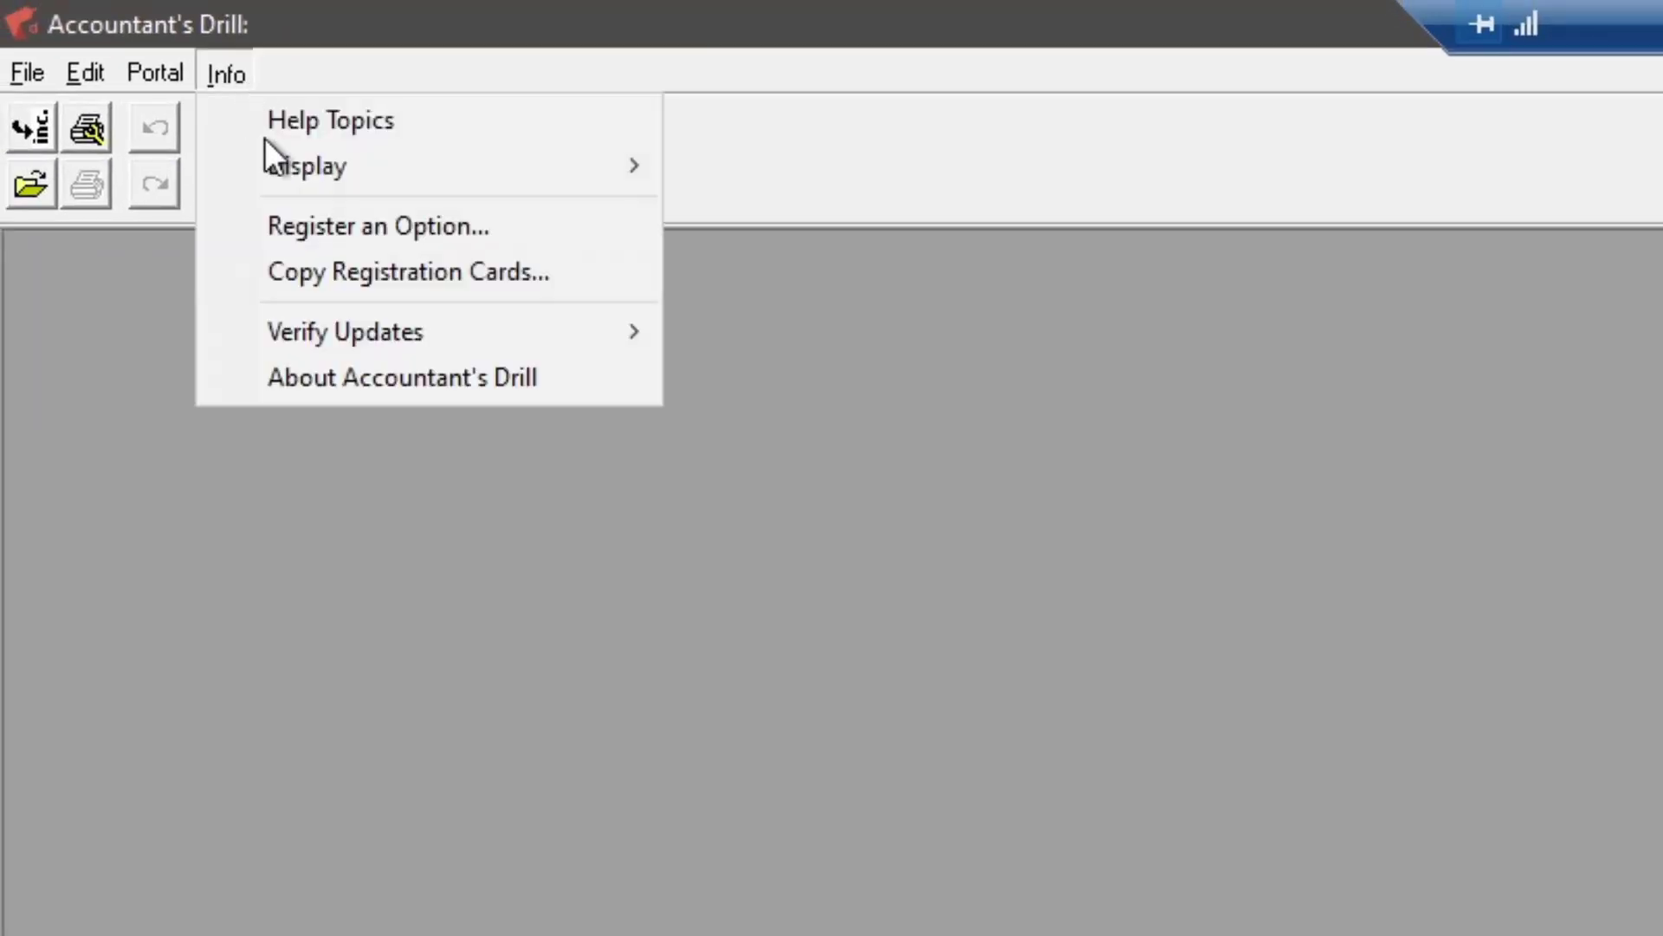
pyautogui.moveTo(454, 323)
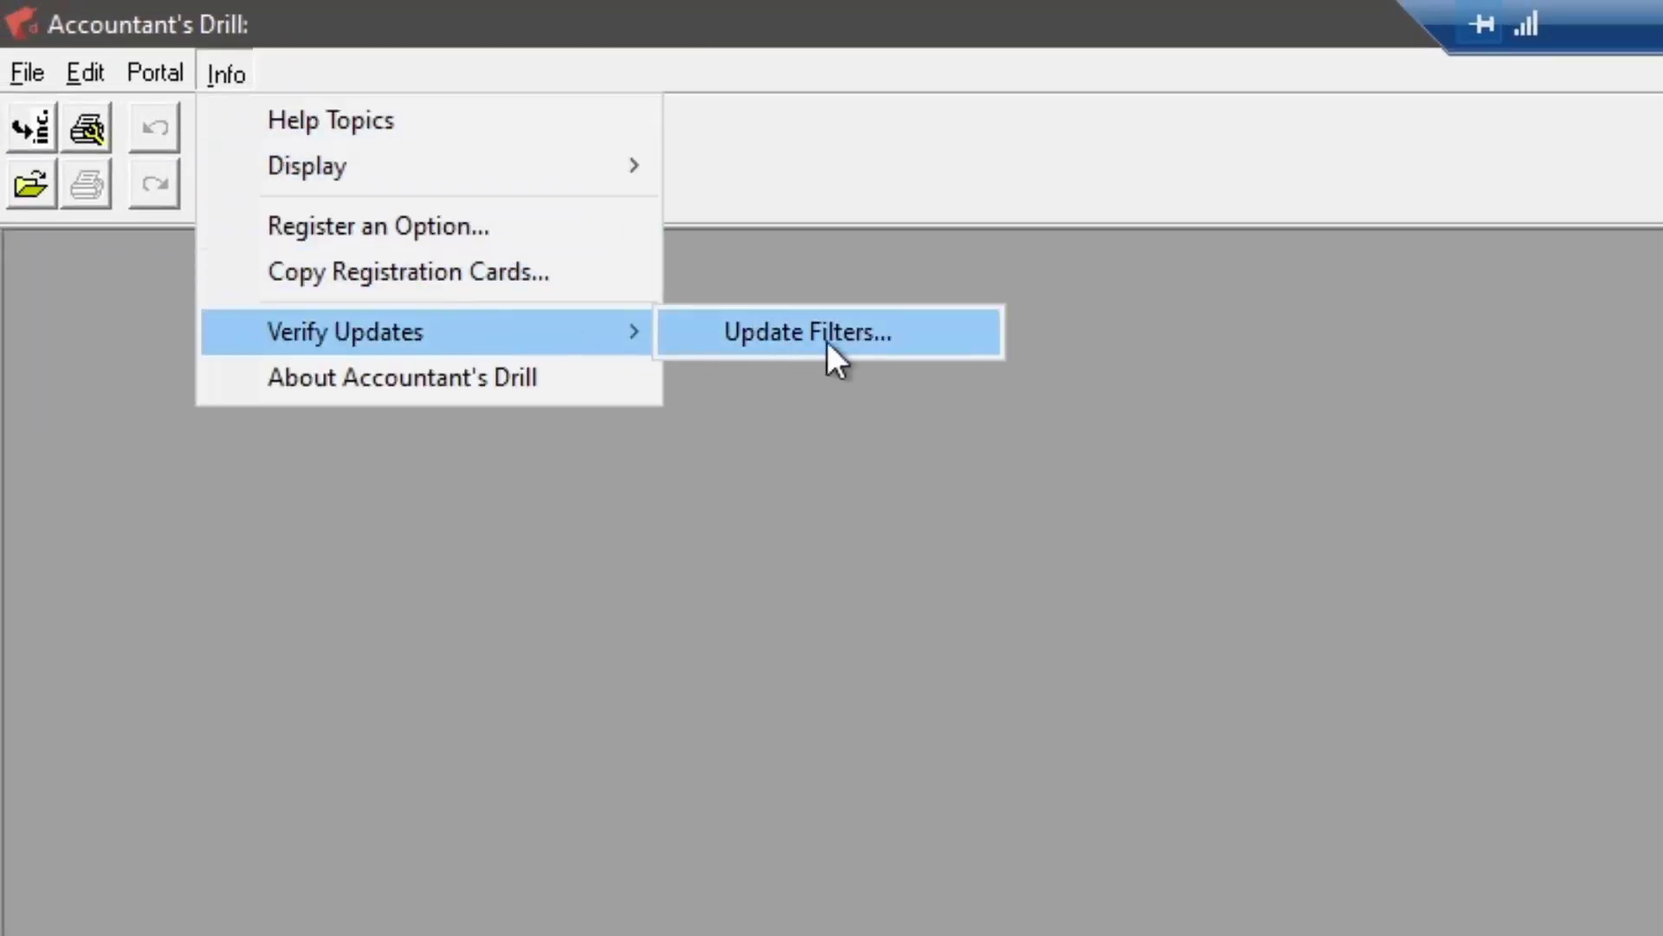
pyautogui.click(964, 341)
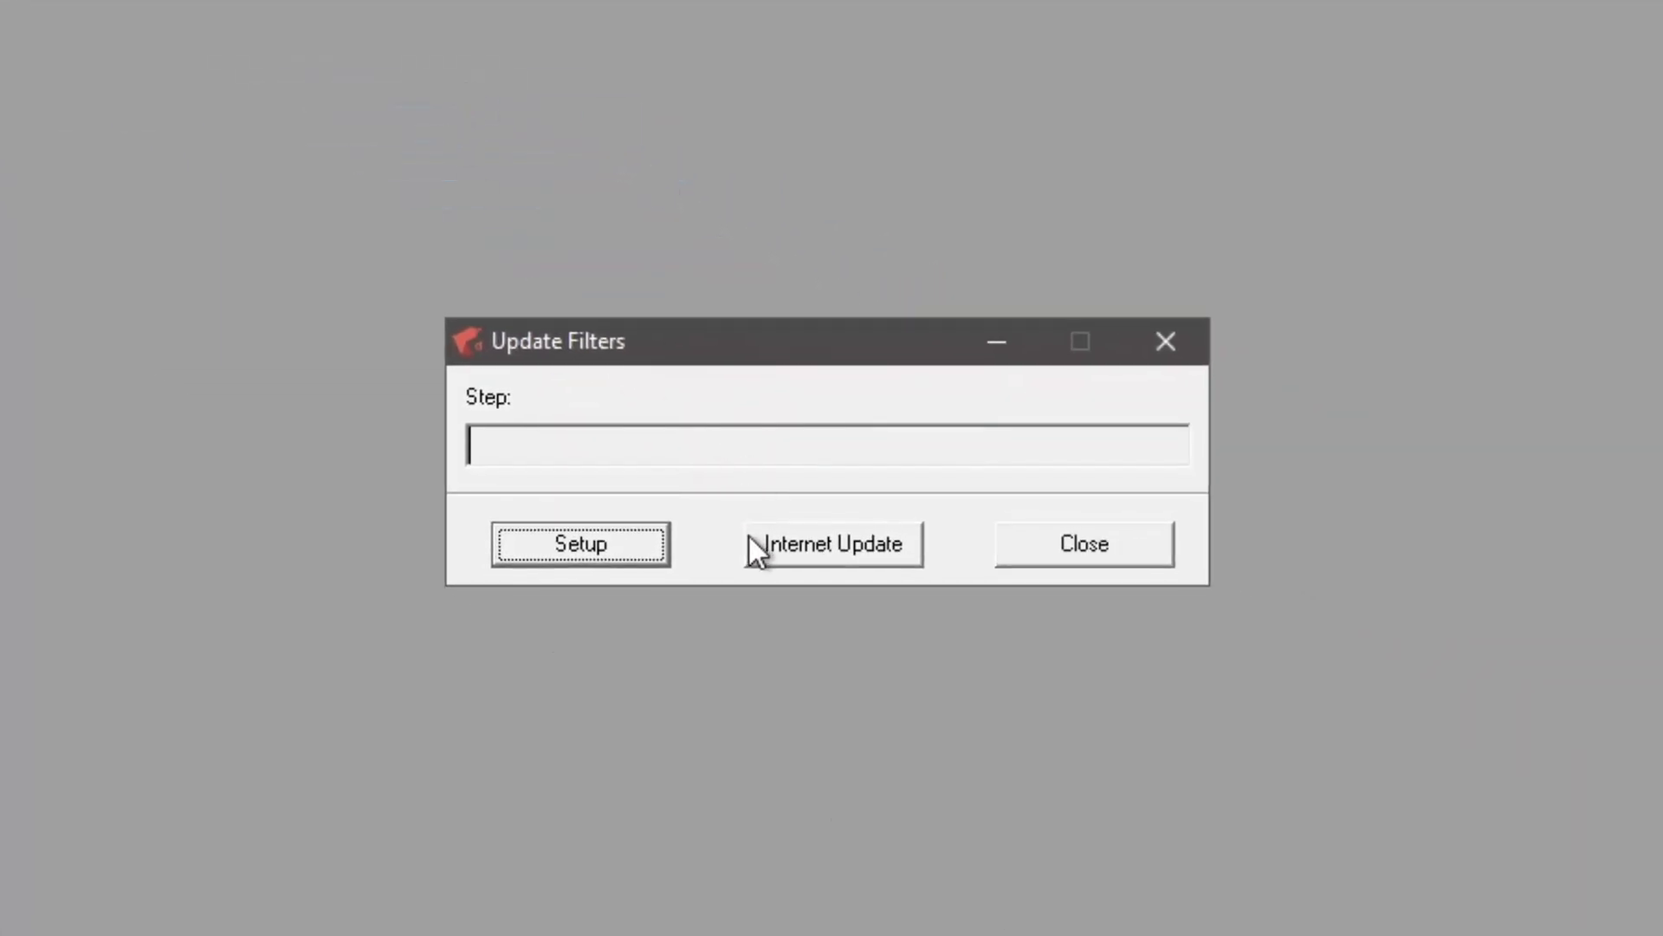
pyautogui.click(753, 543)
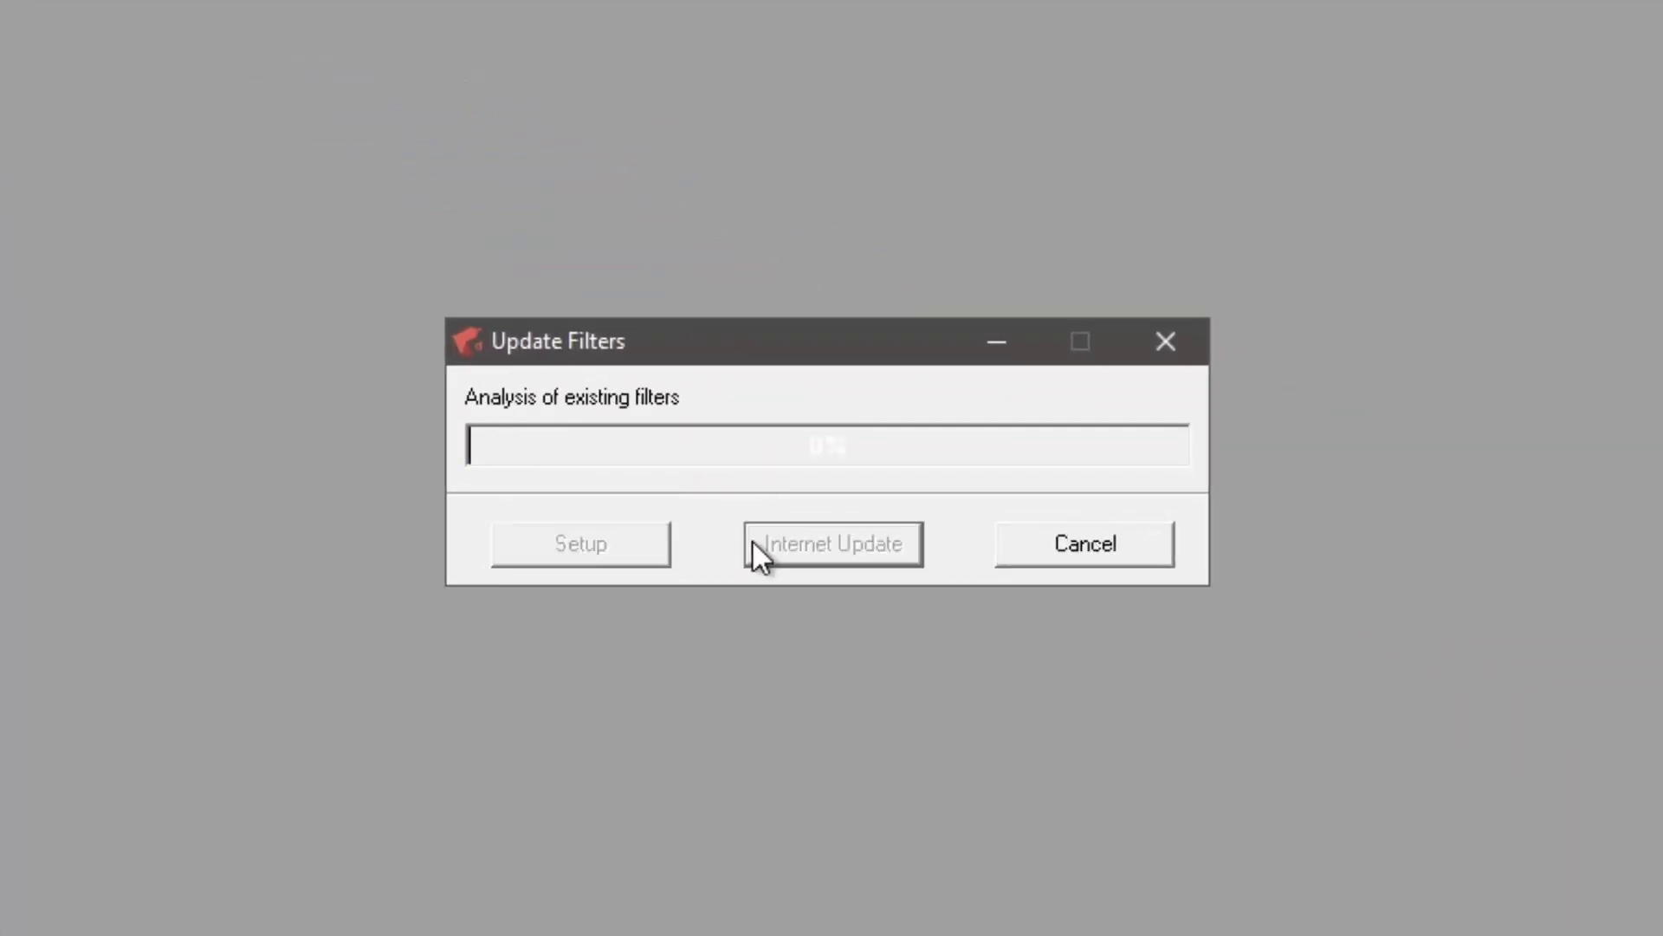
pyautogui.click(782, 523)
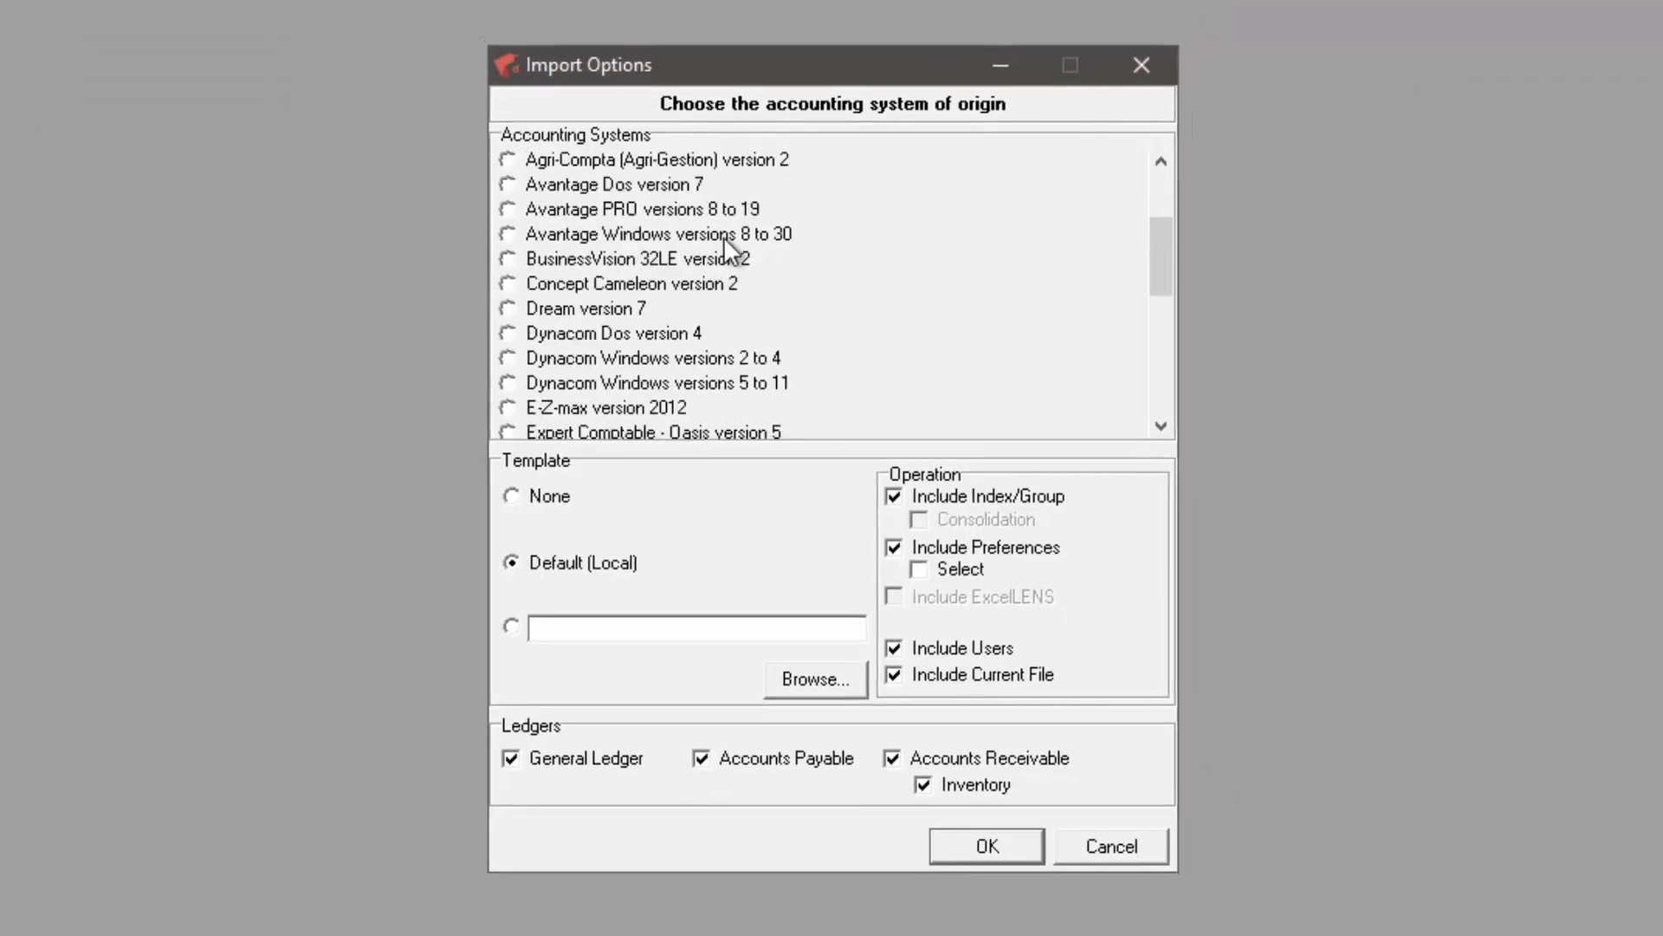
pyautogui.scroll(-1, 775, 239)
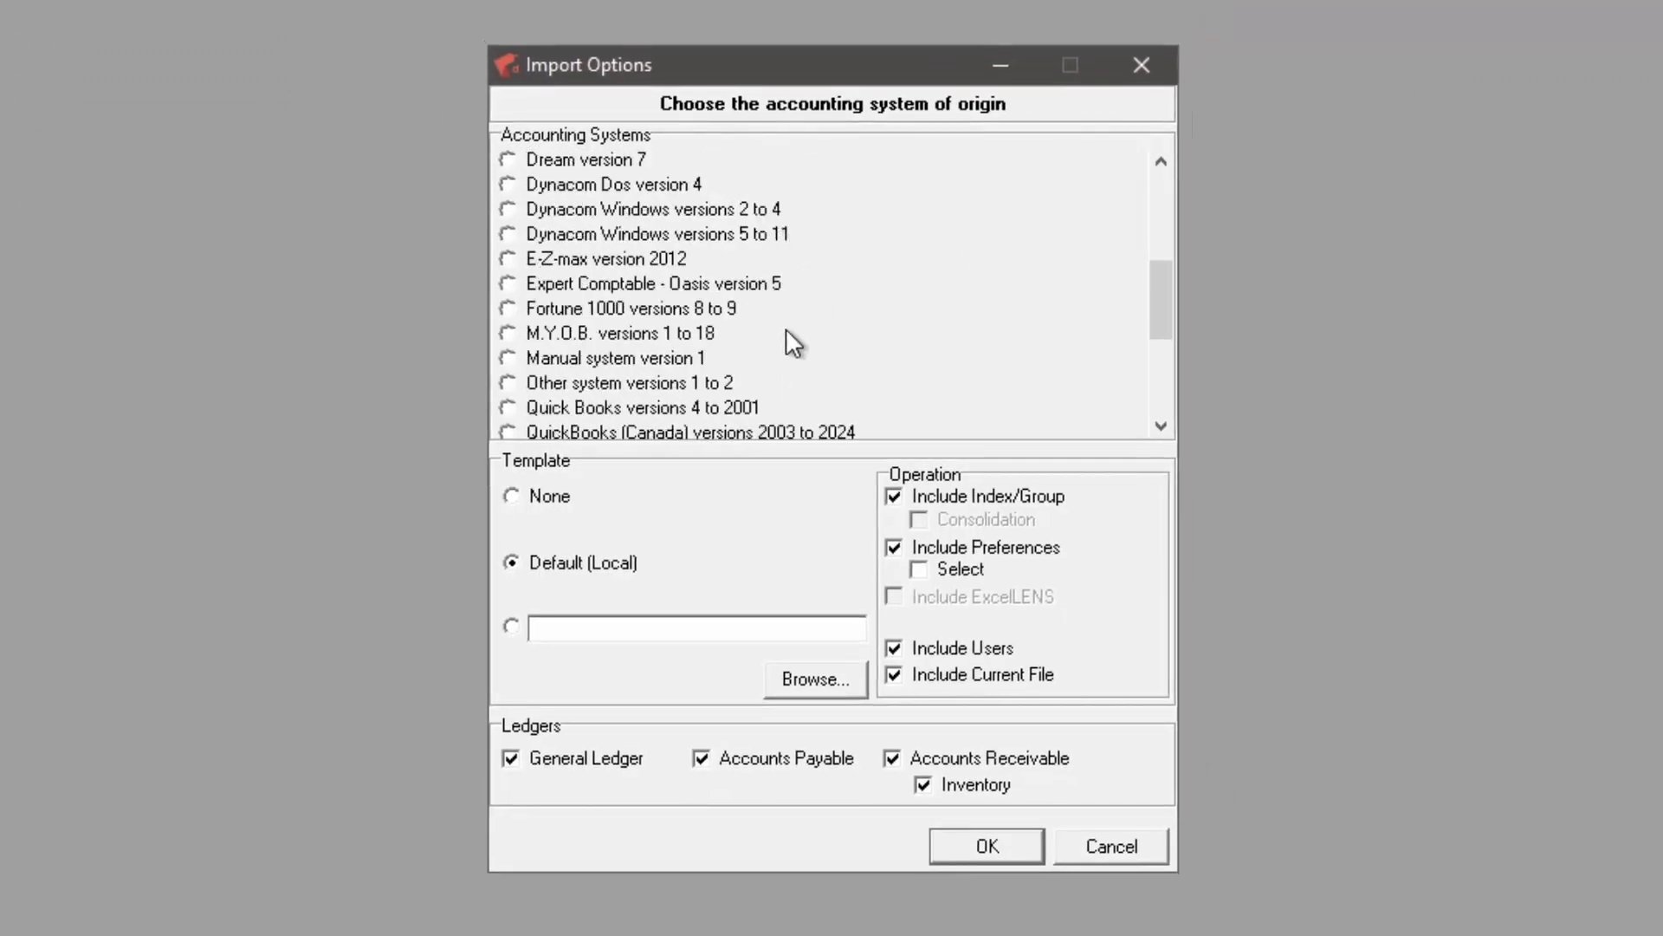
# Select Acomba versions 966 to 1531 as the source and choose a previous analysis as template
pyautogui.click(719, 379)
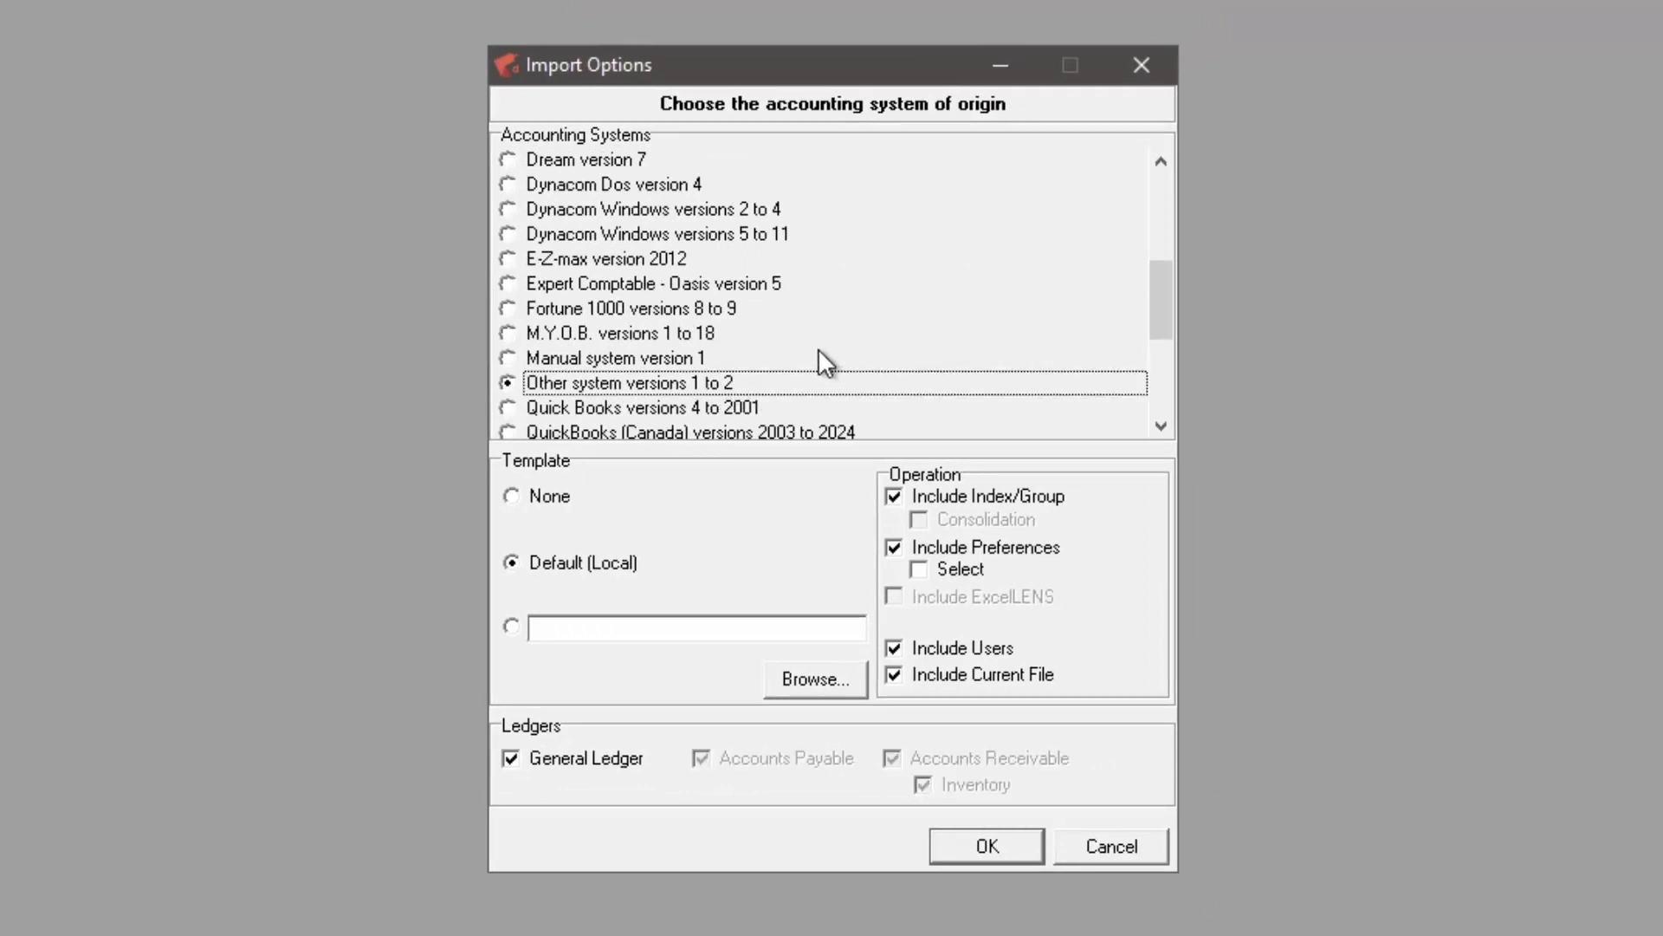
pyautogui.click(710, 357)
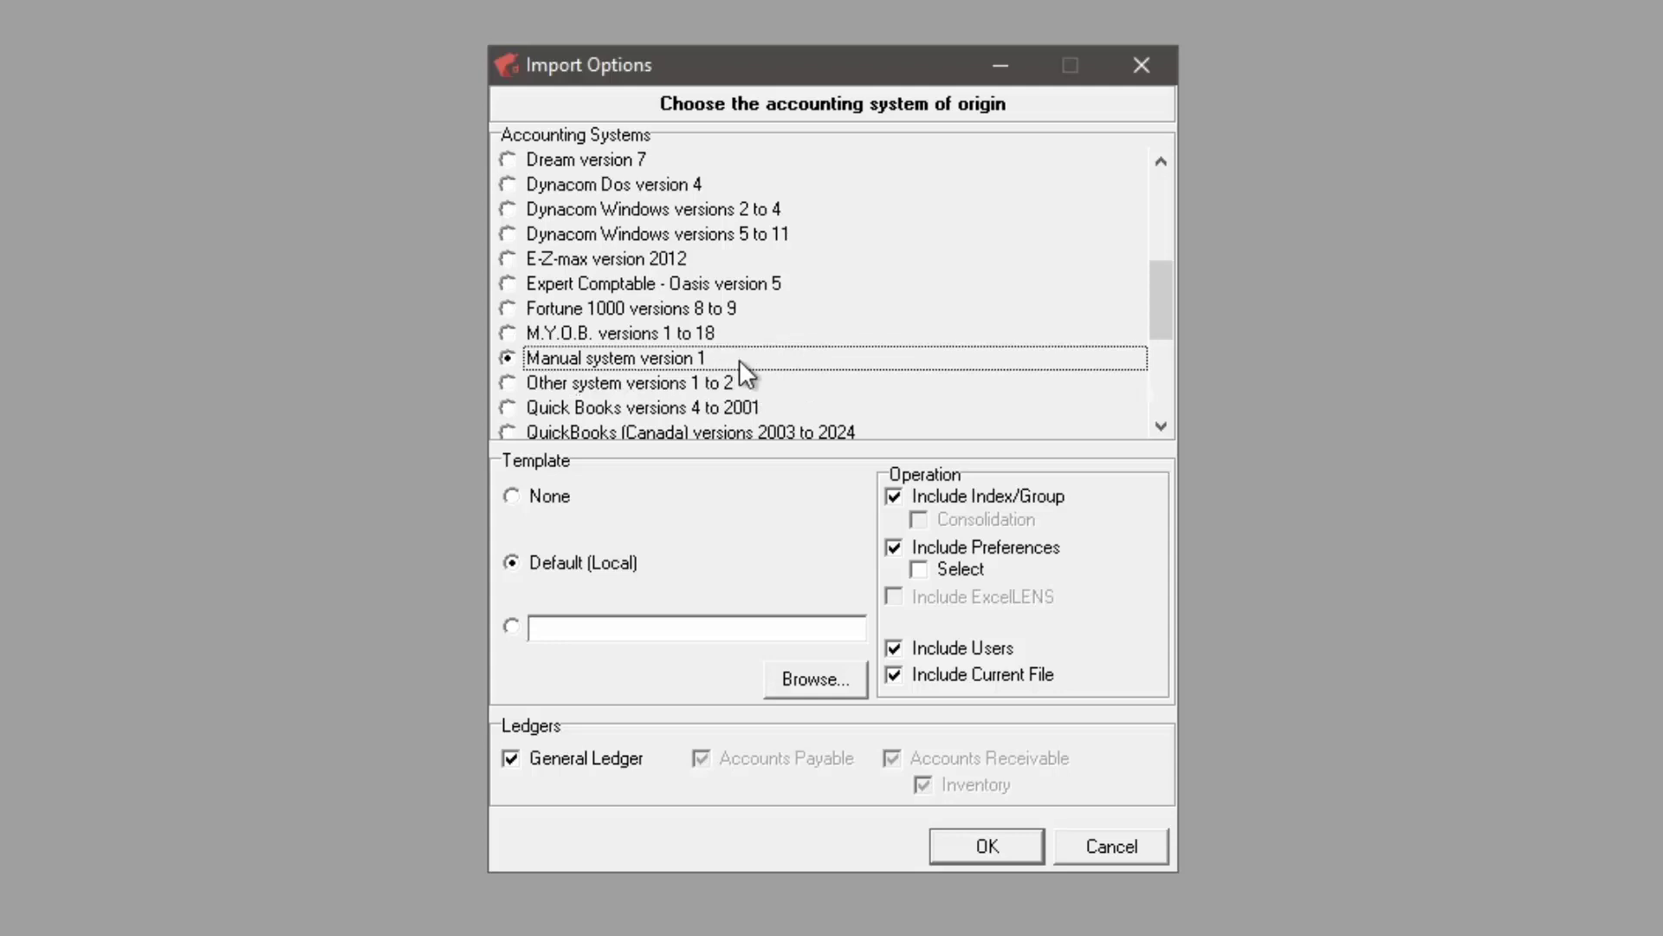
pyautogui.scroll(2, 740, 358)
pyautogui.scroll(2, 863, 353)
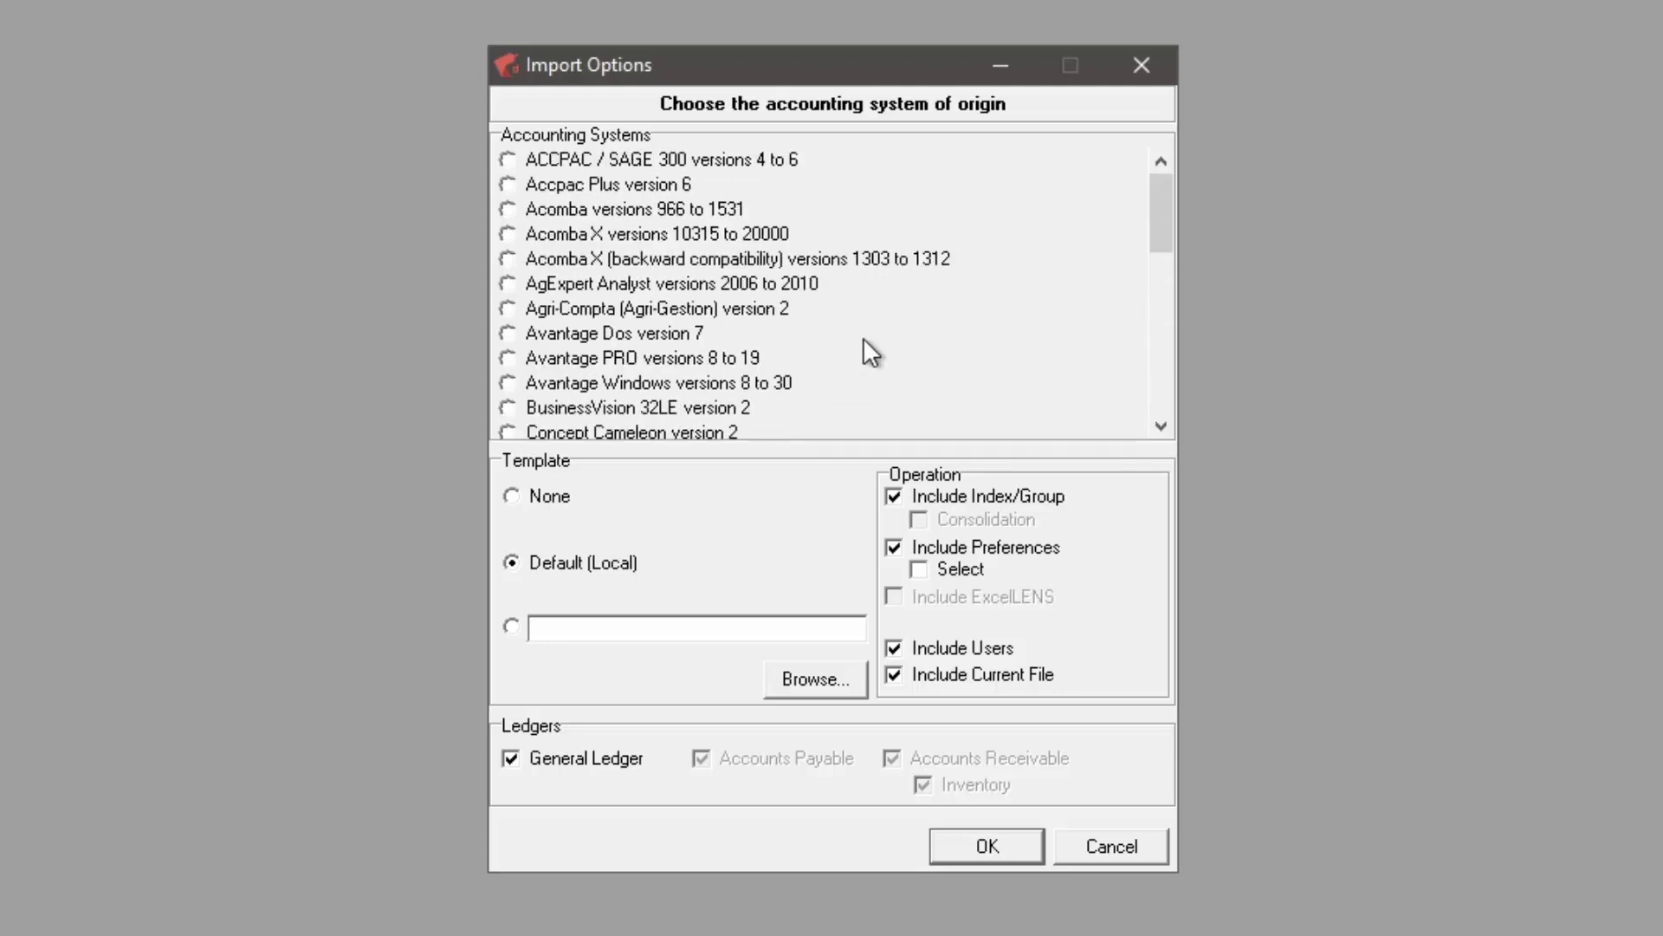
pyautogui.click(756, 206)
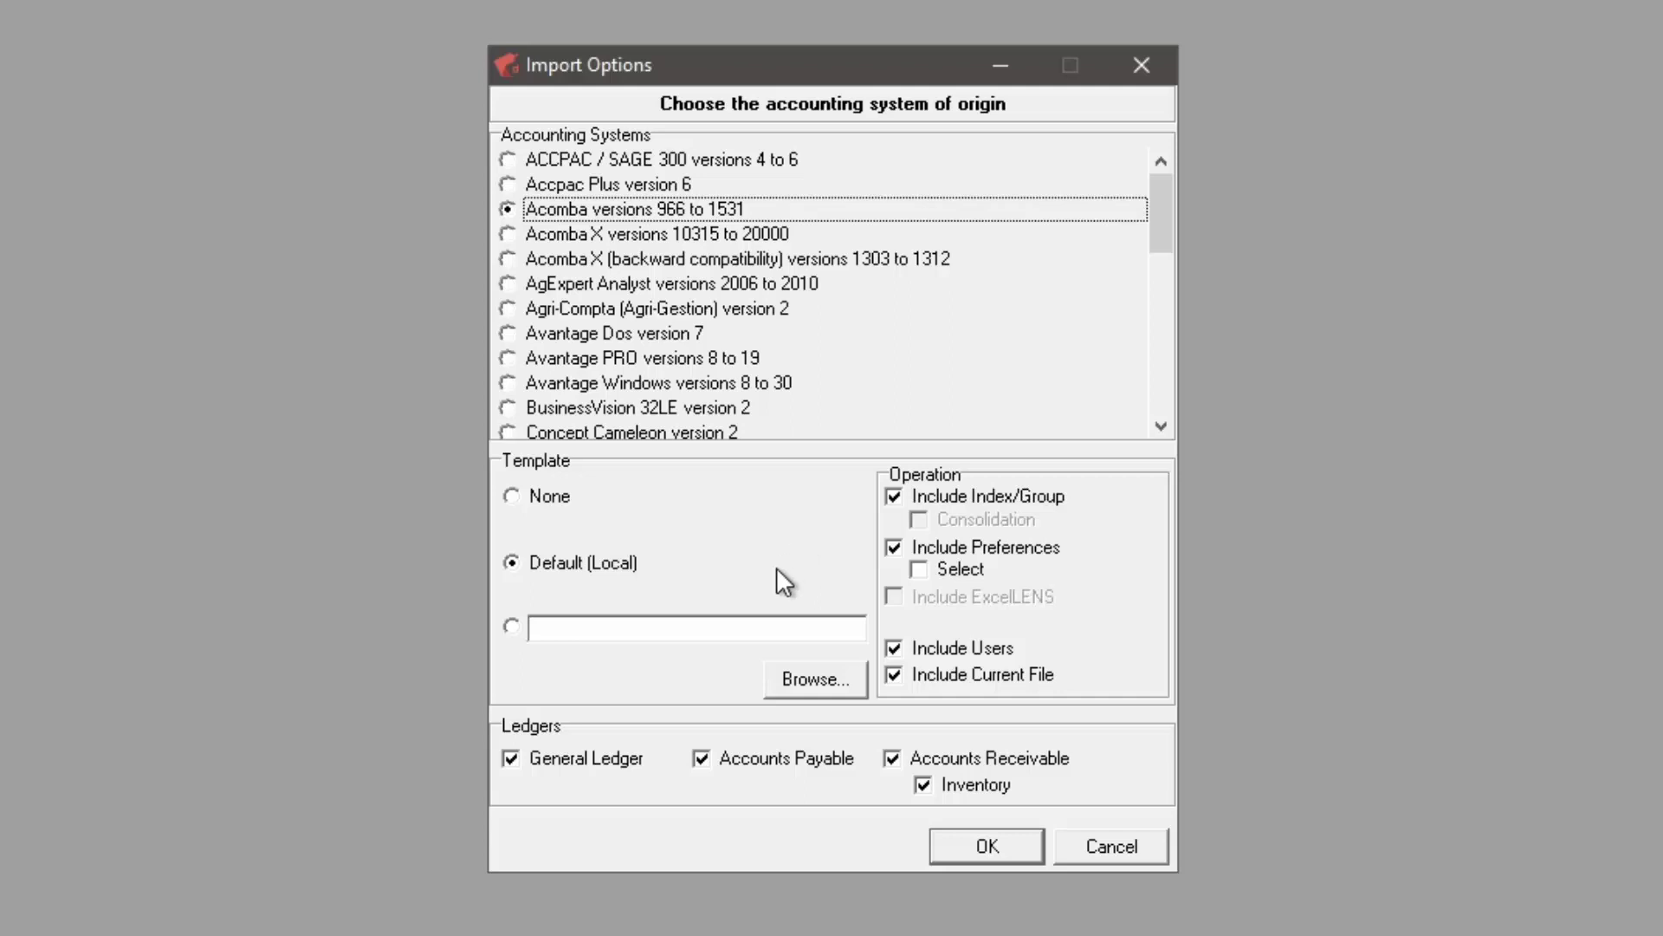
pyautogui.click(554, 563)
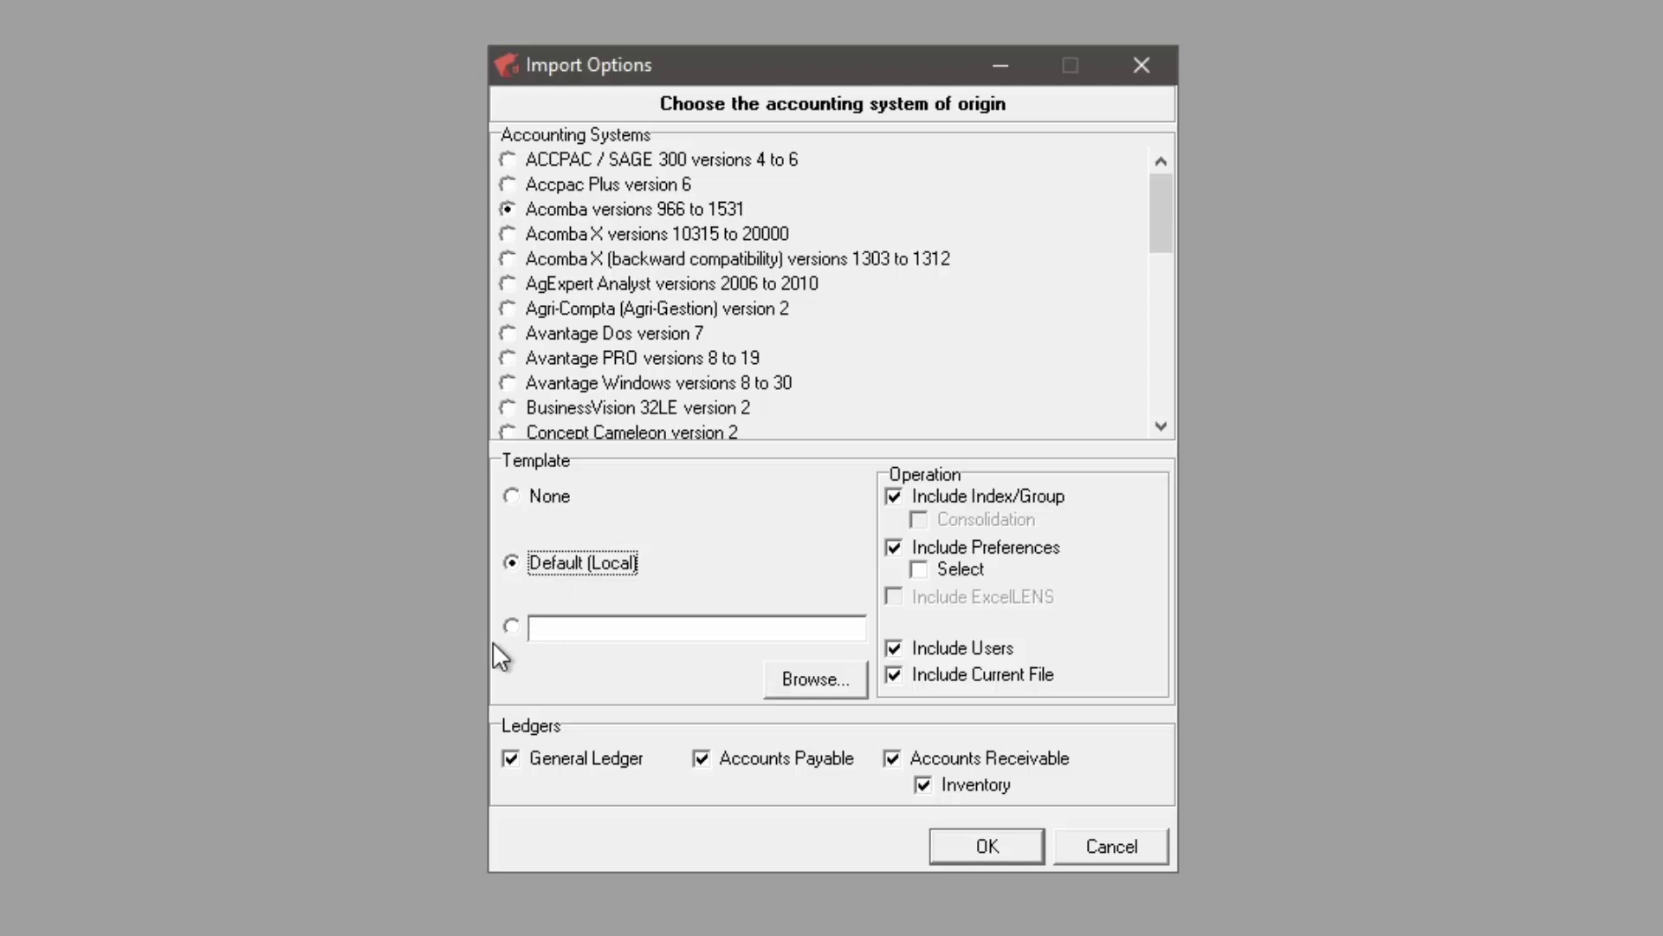
pyautogui.click(515, 627)
# Use the Default (Local) template, include the current file, clear Select, toggle Accounts Payable, and accept
pyautogui.click(781, 677)
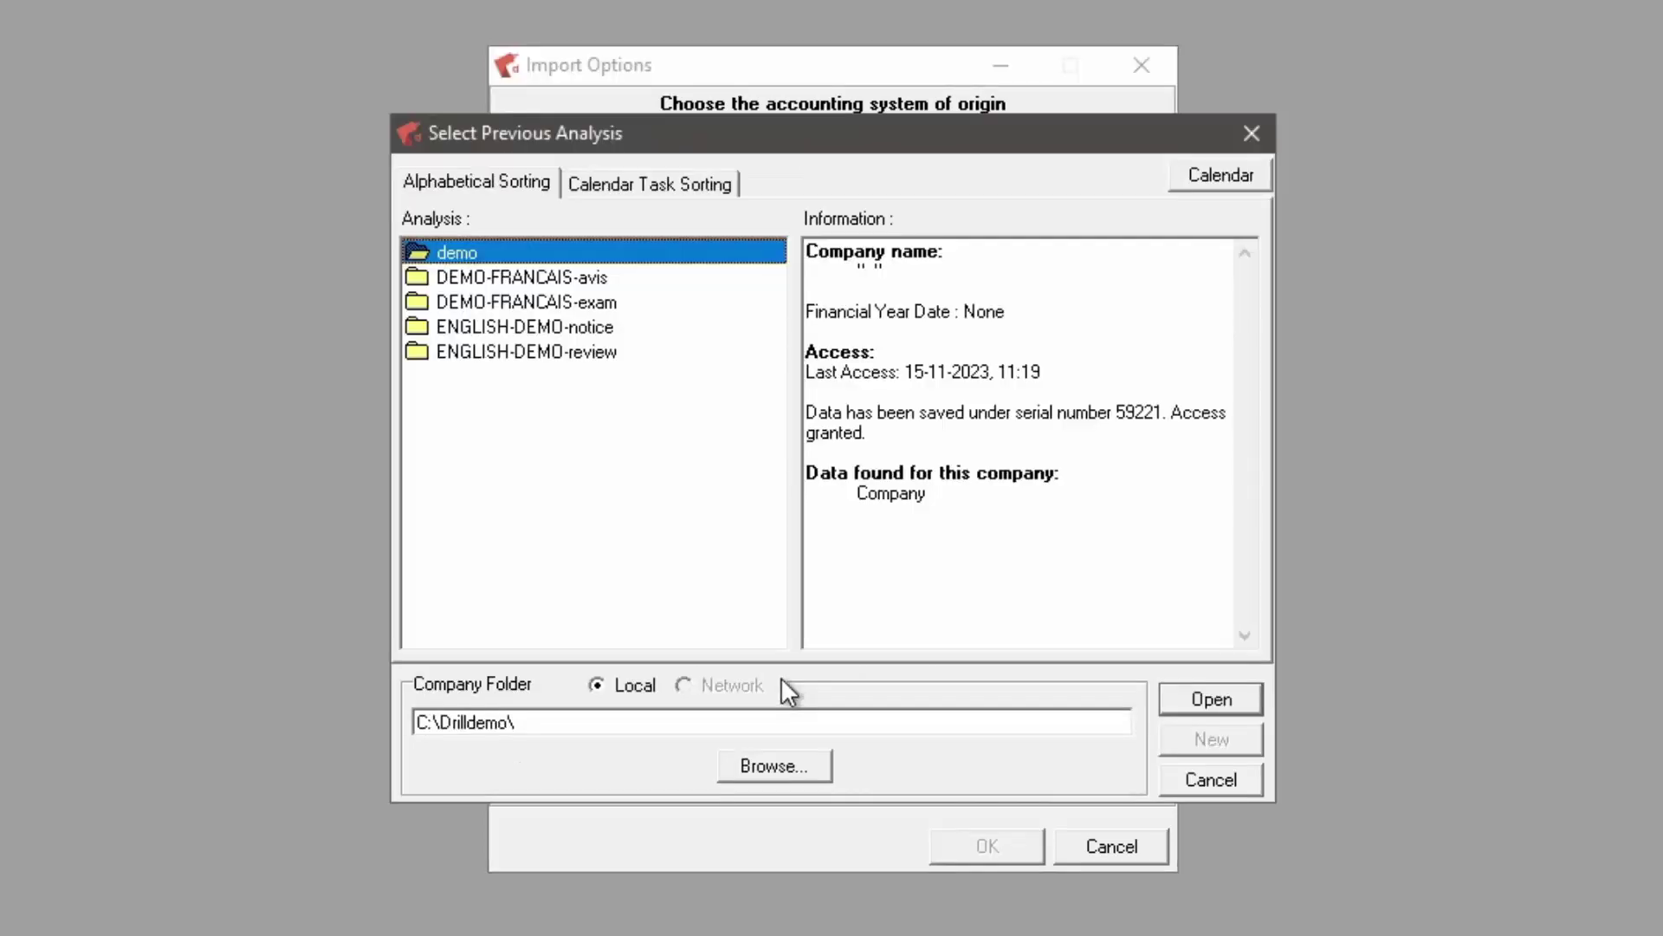
pyautogui.click(1209, 781)
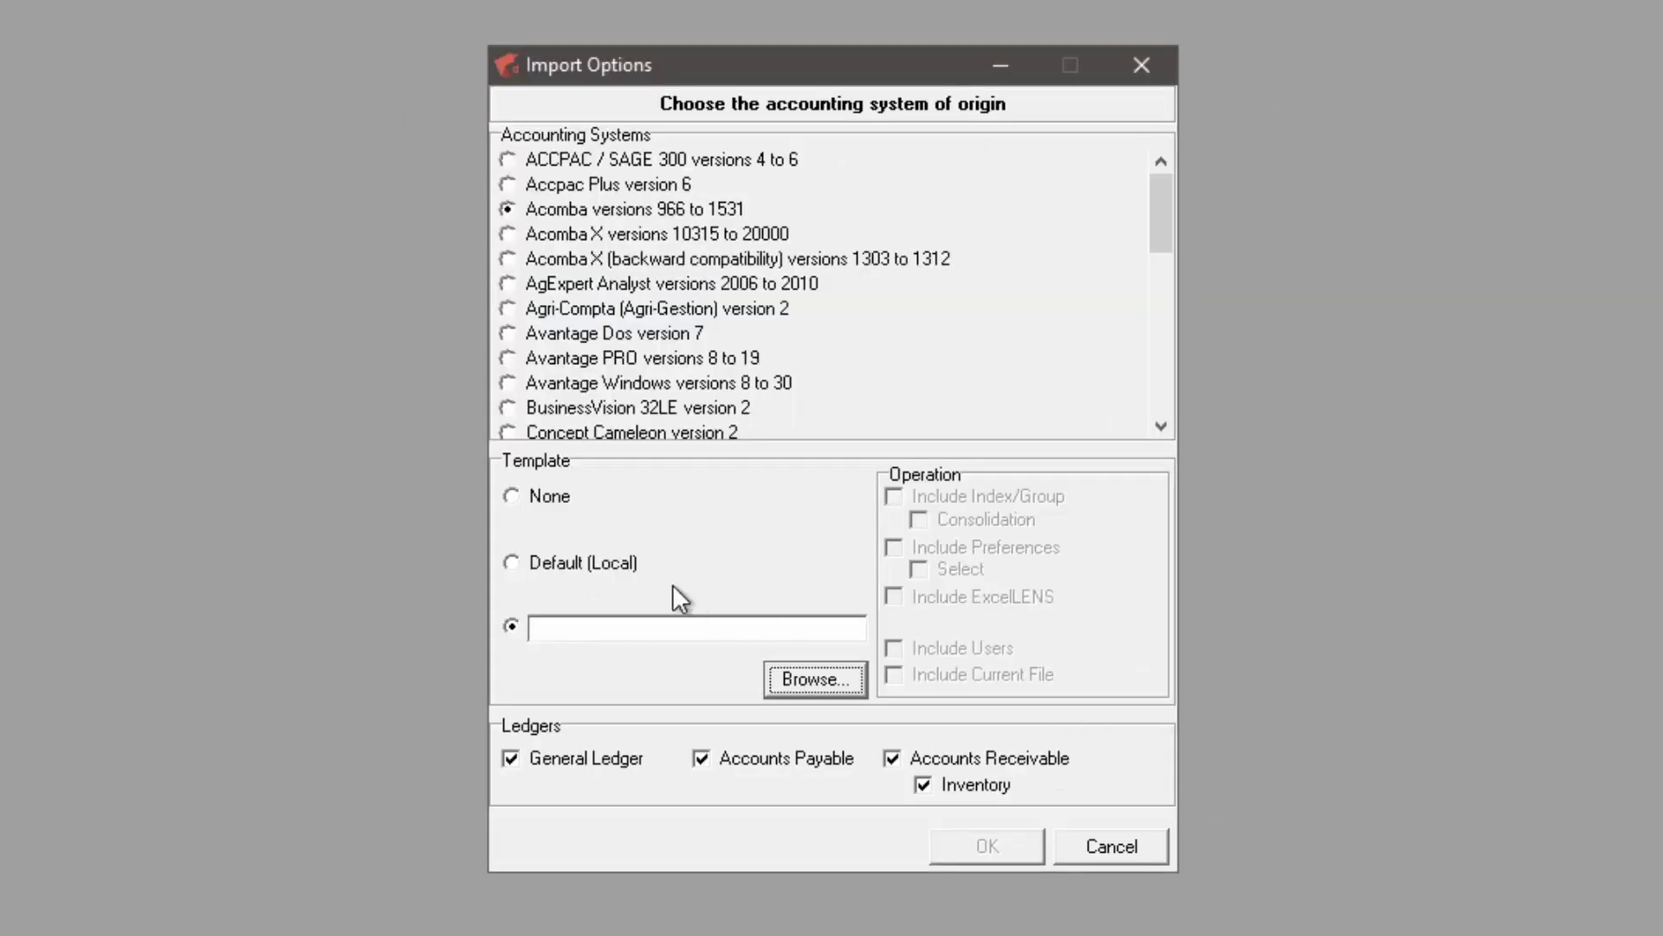
pyautogui.click(572, 567)
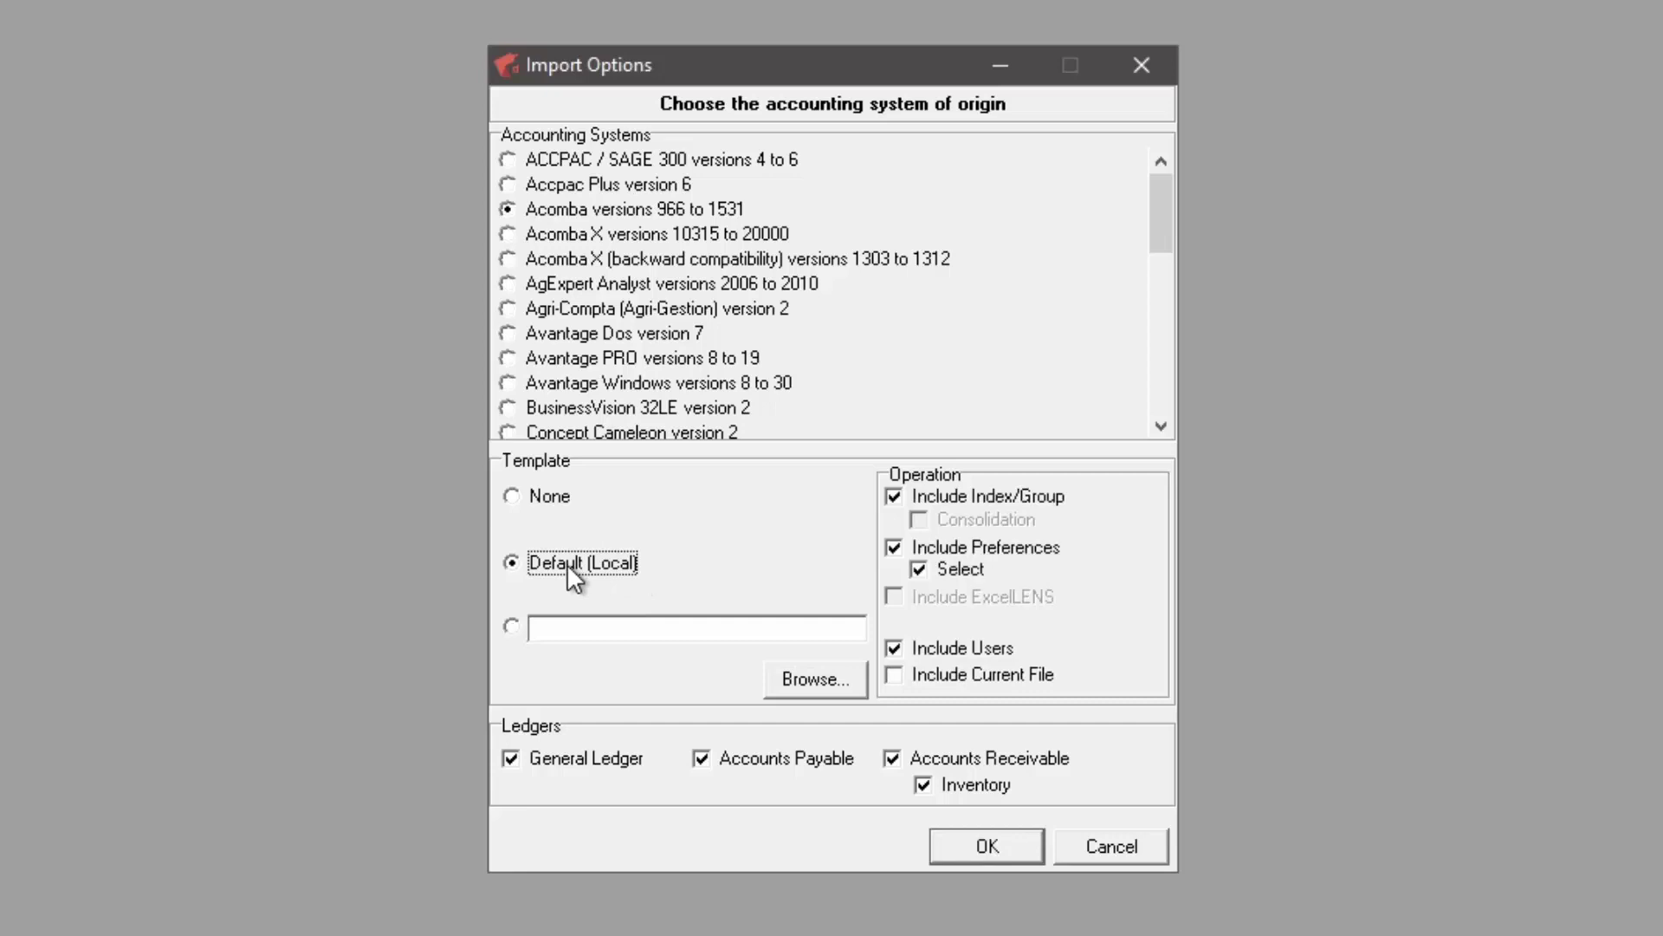
pyautogui.click(937, 681)
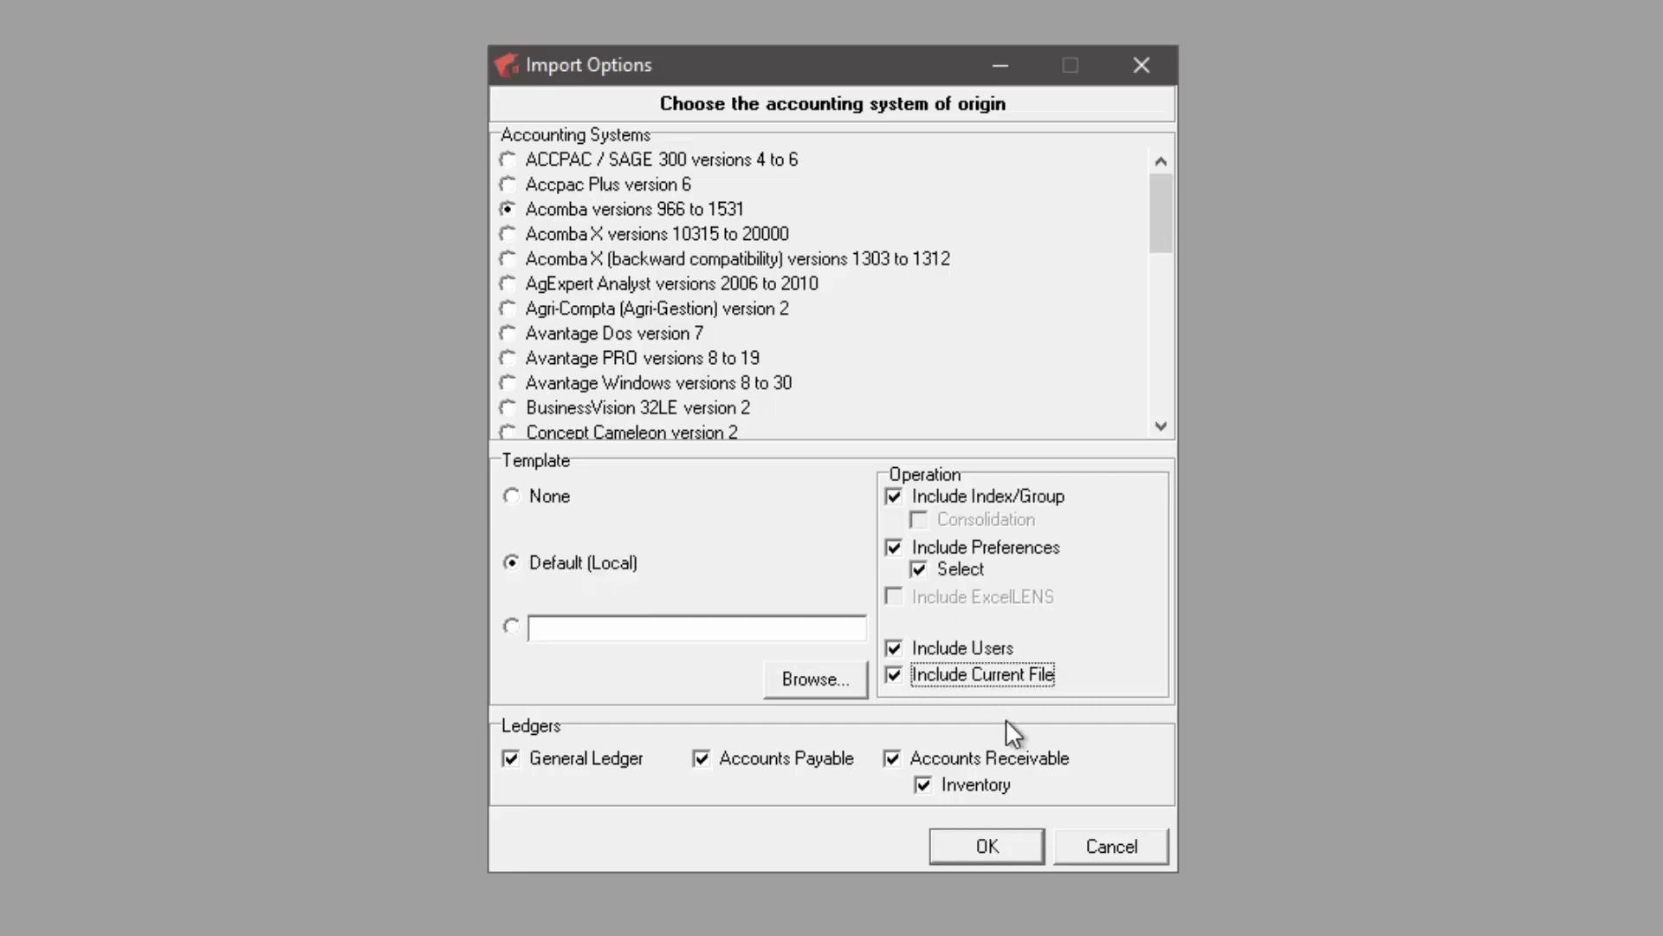
pyautogui.click(926, 570)
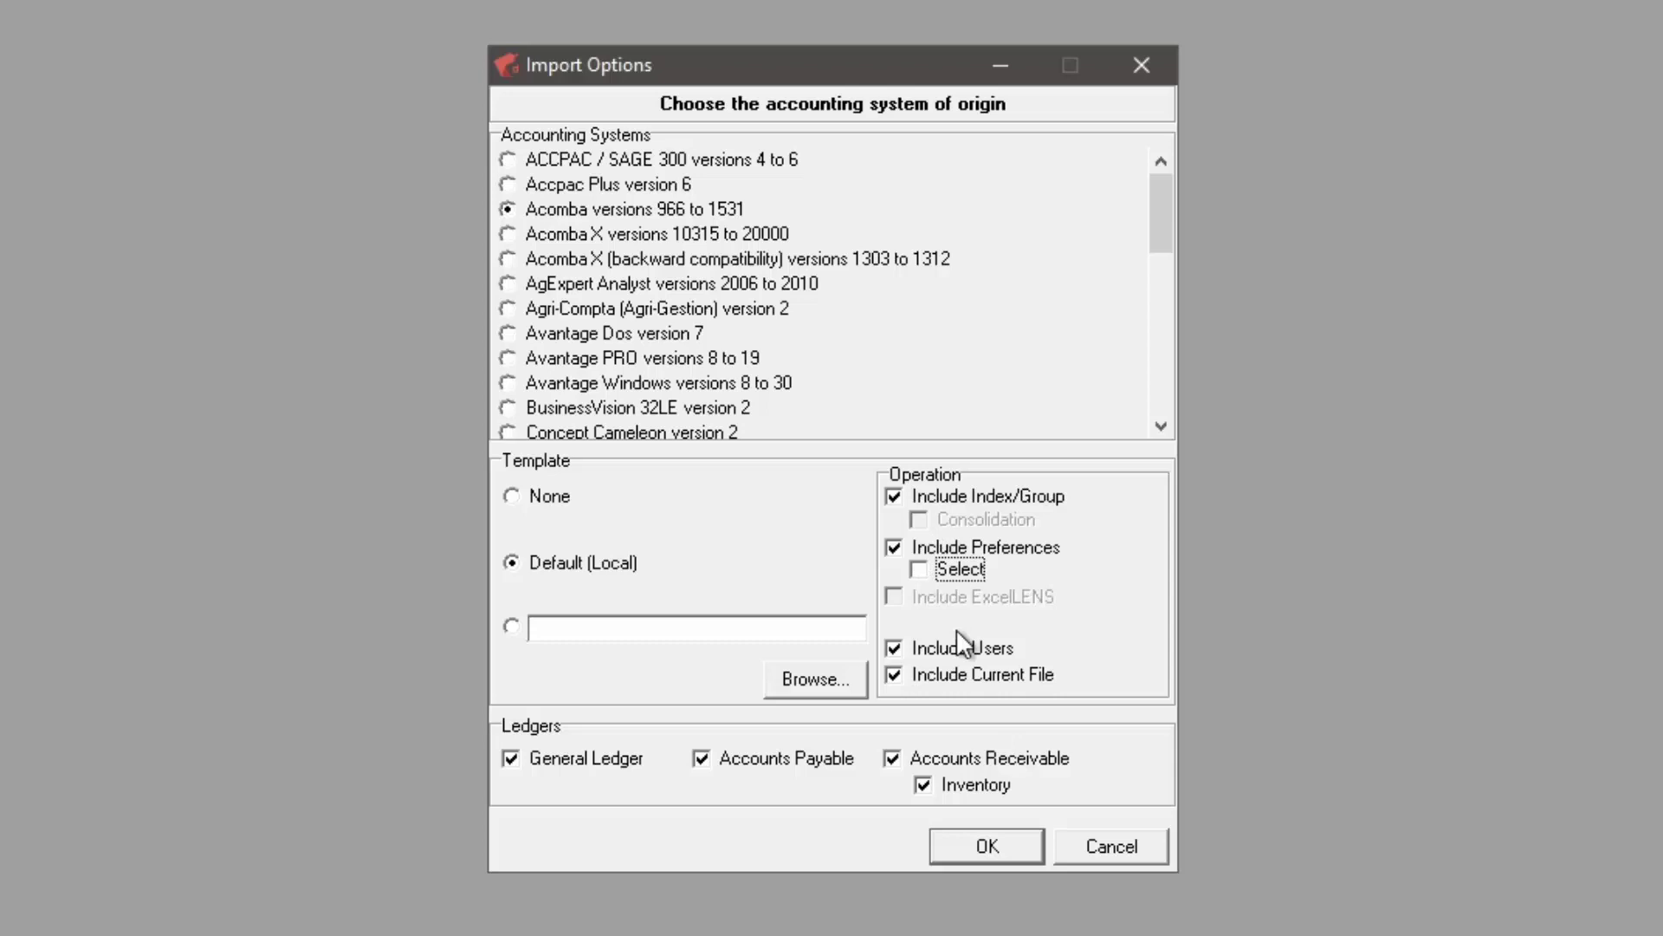
pyautogui.click(703, 761)
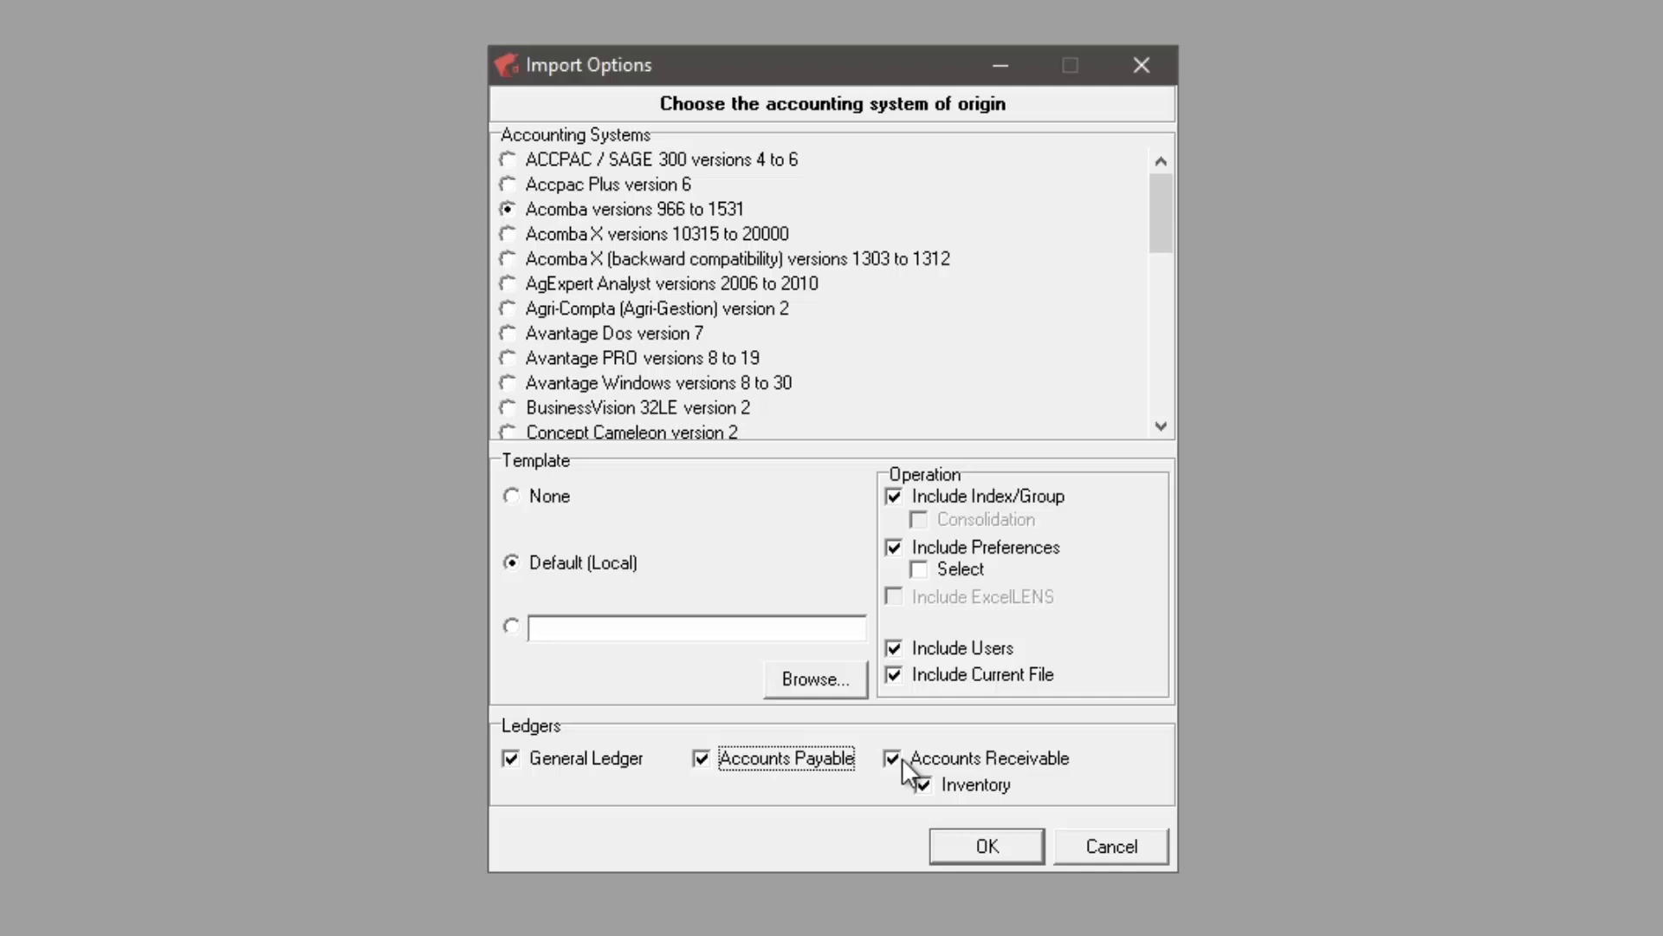
pyautogui.click(986, 847)
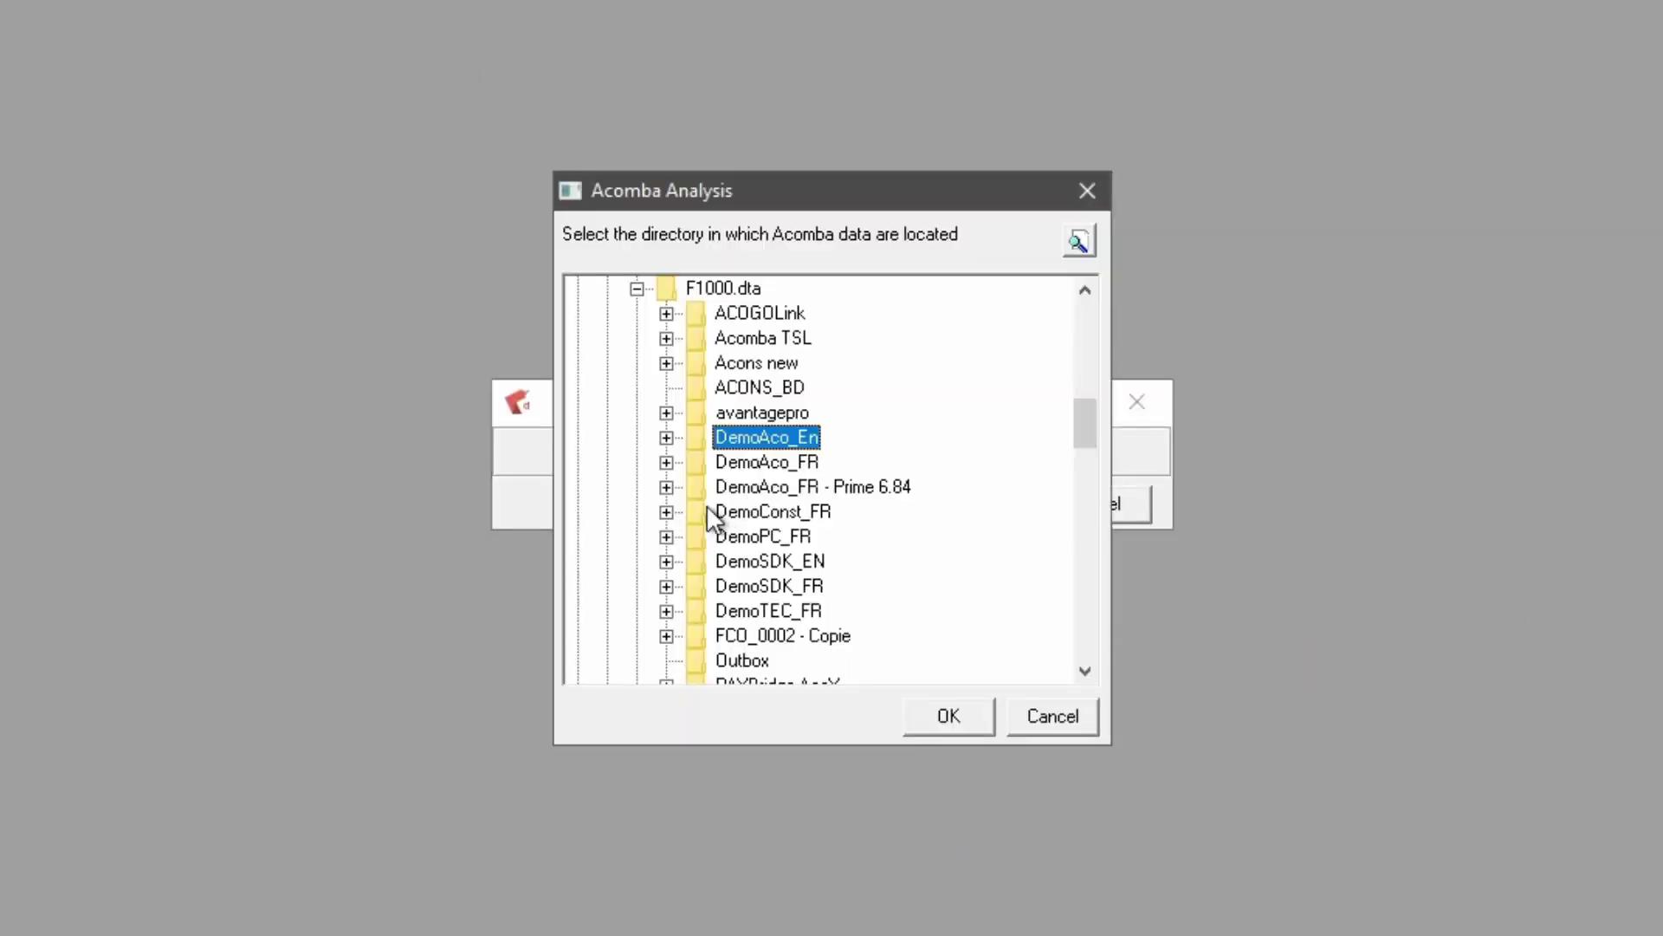
# Import from the DemoAco_En folder for all dates and log in as the management user
pyautogui.click(961, 731)
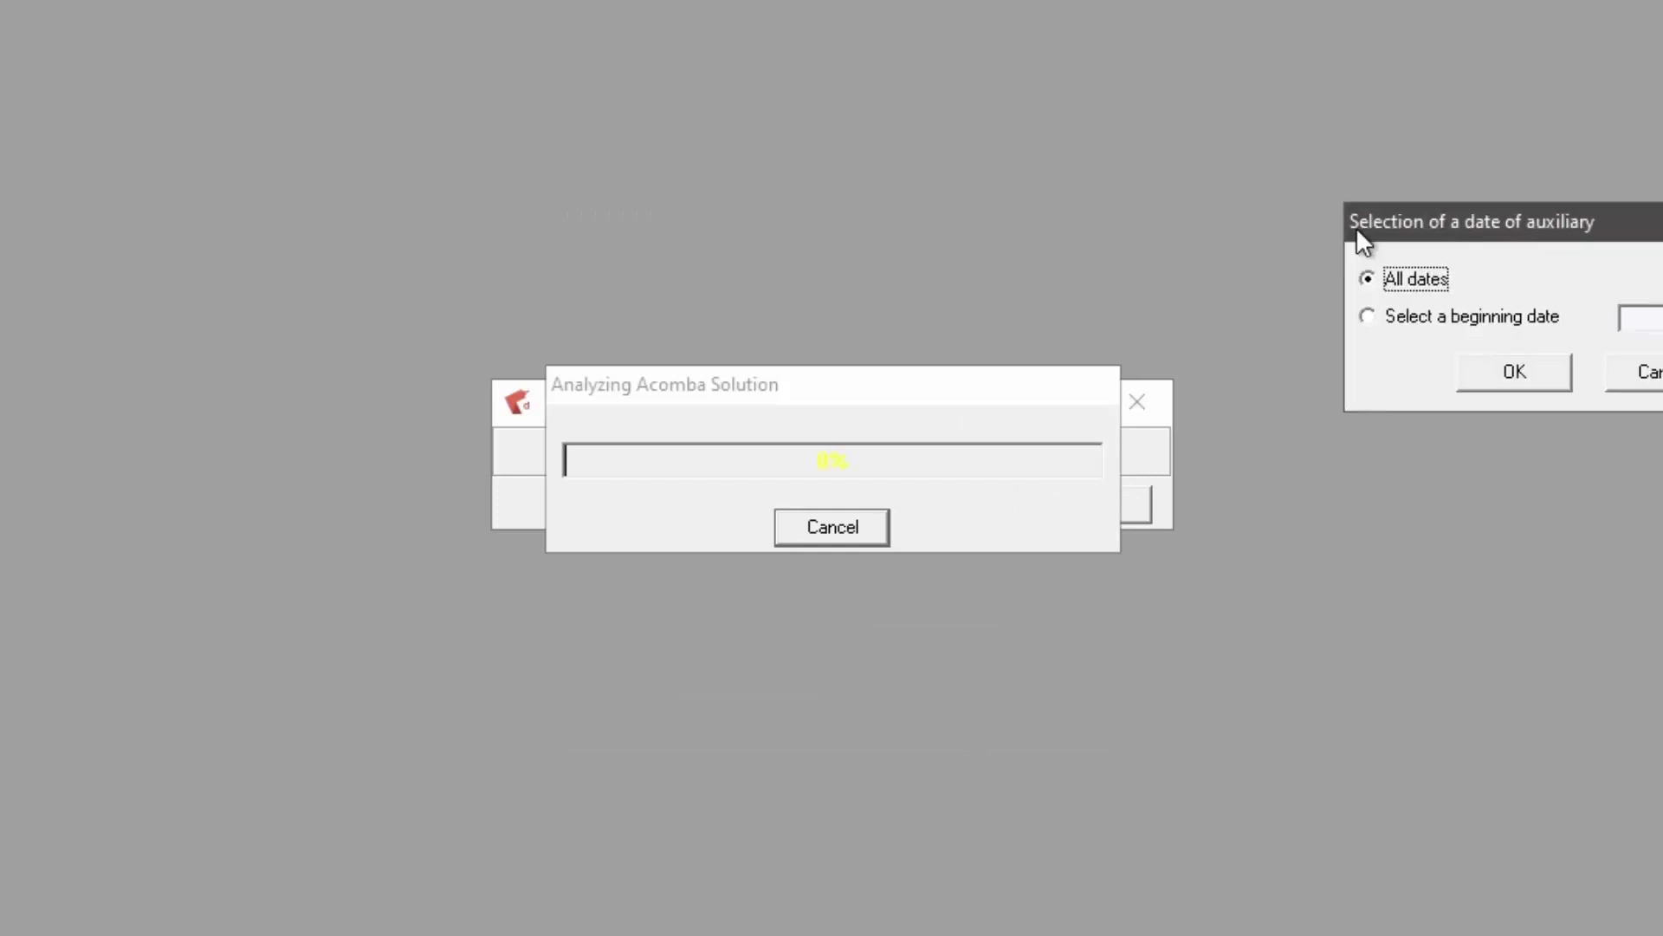
pyautogui.moveTo(1366, 230); pyautogui.dragTo(901, 173)
pyautogui.click(1000, 314)
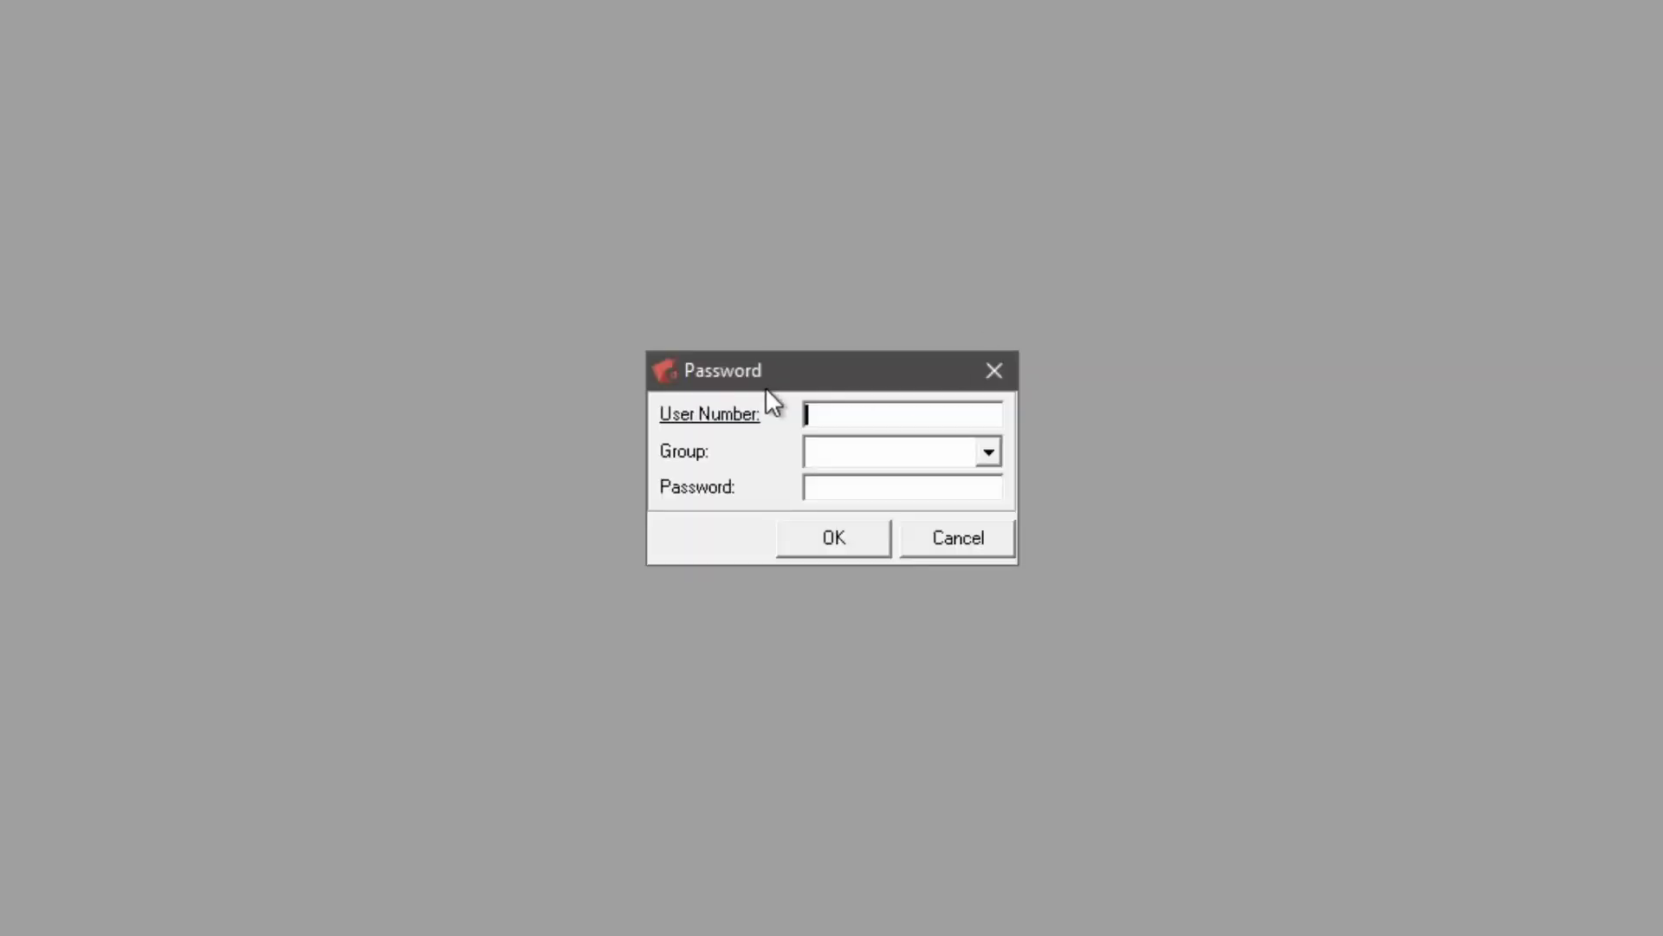
pyautogui.click(709, 410)
pyautogui.doubleClick(311, 251)
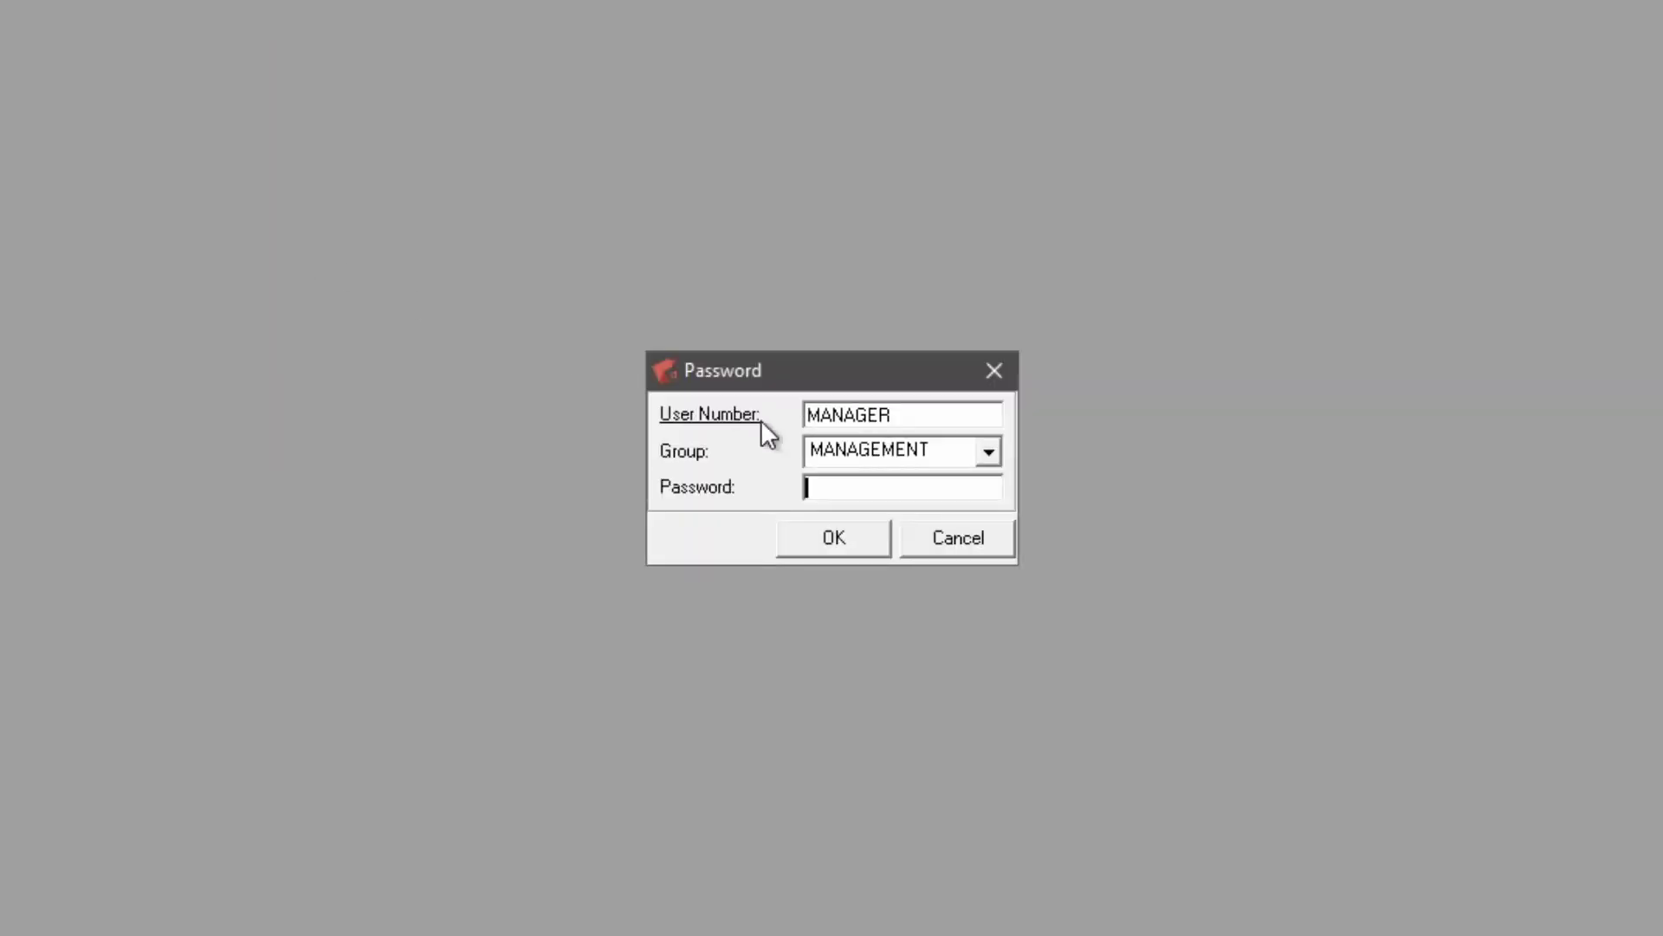
pyautogui.click(824, 539)
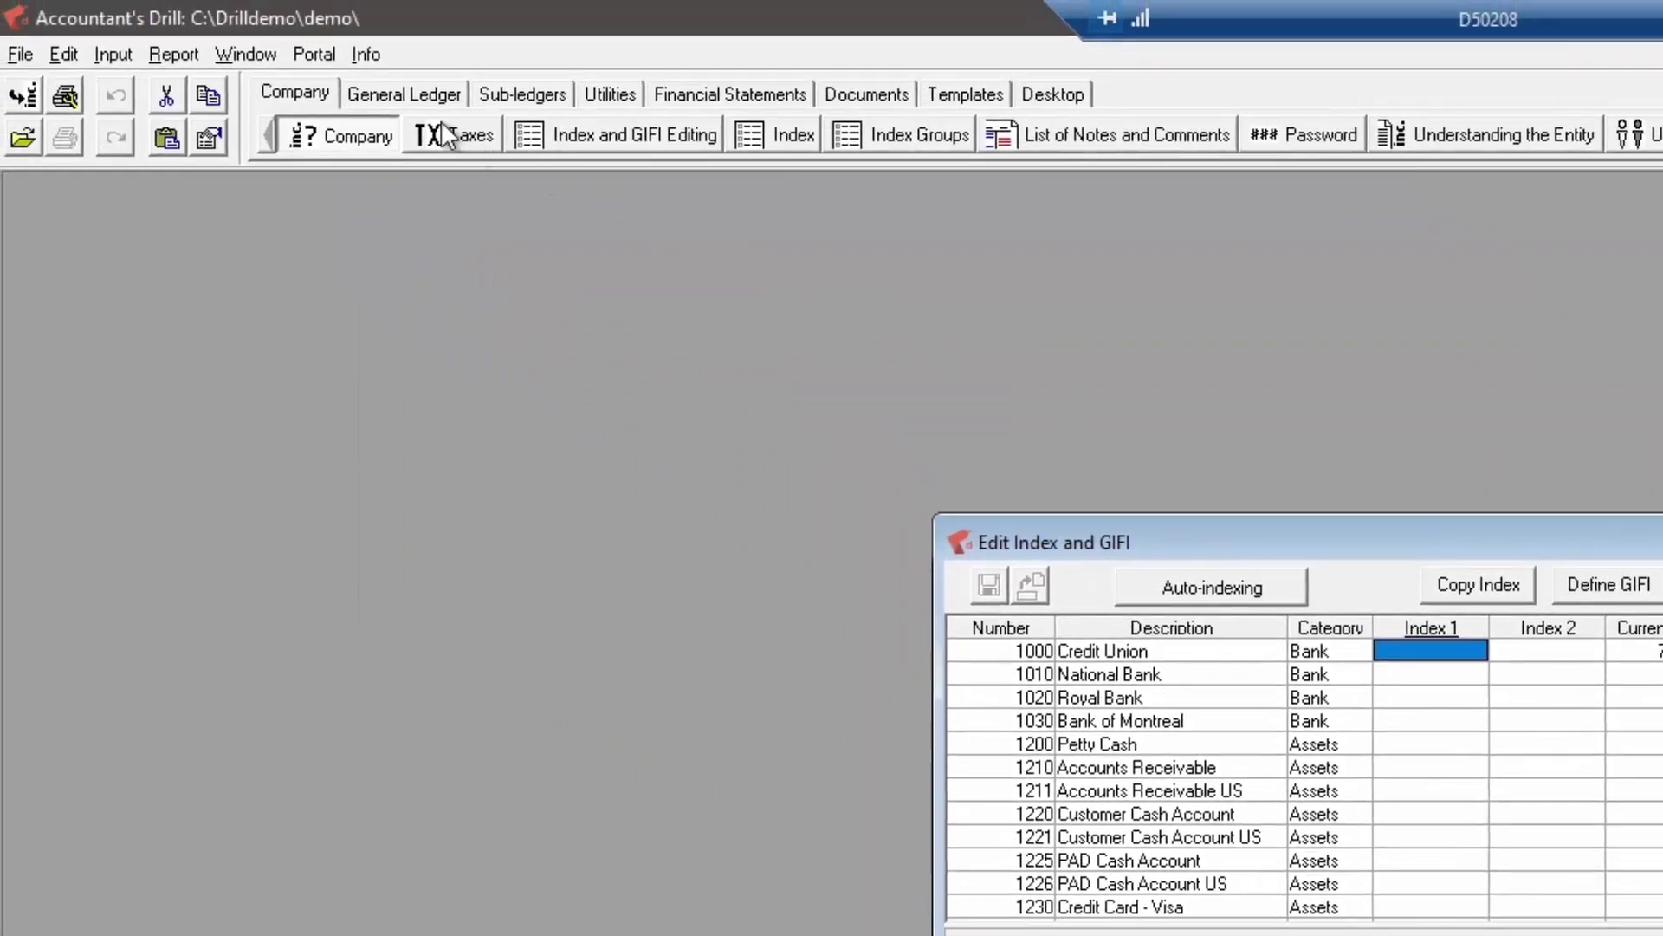
# View the General Ledger transactions list, then close it
pyautogui.click(409, 92)
pyautogui.click(464, 136)
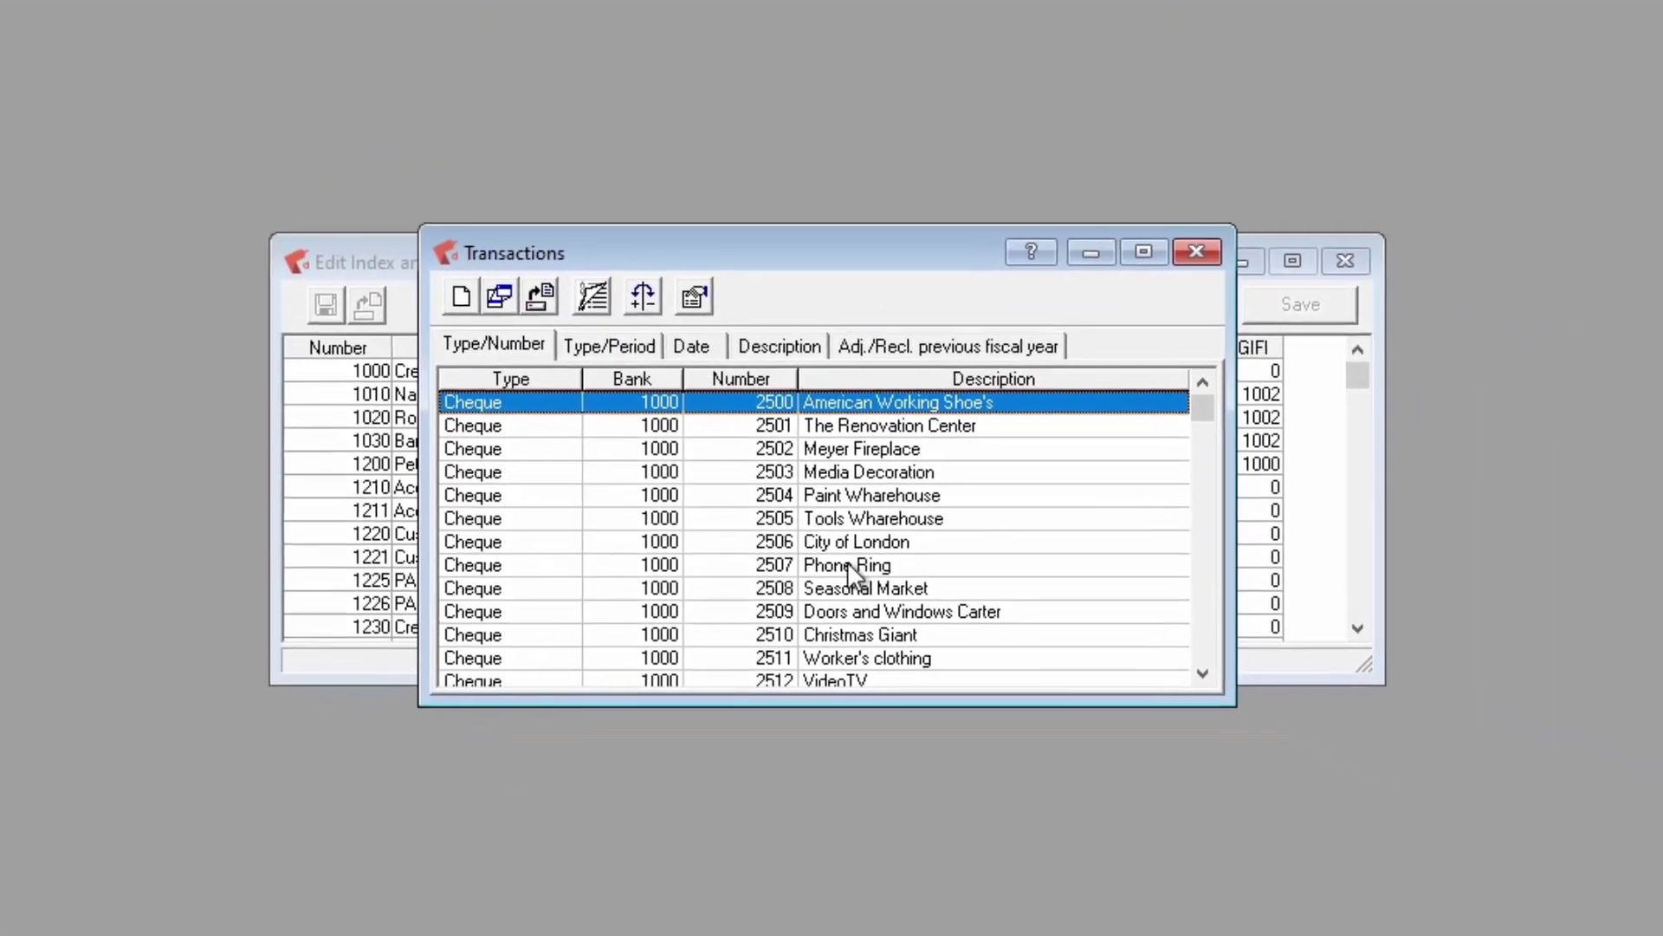
pyautogui.scroll(-3, 845, 563)
pyautogui.click(1203, 248)
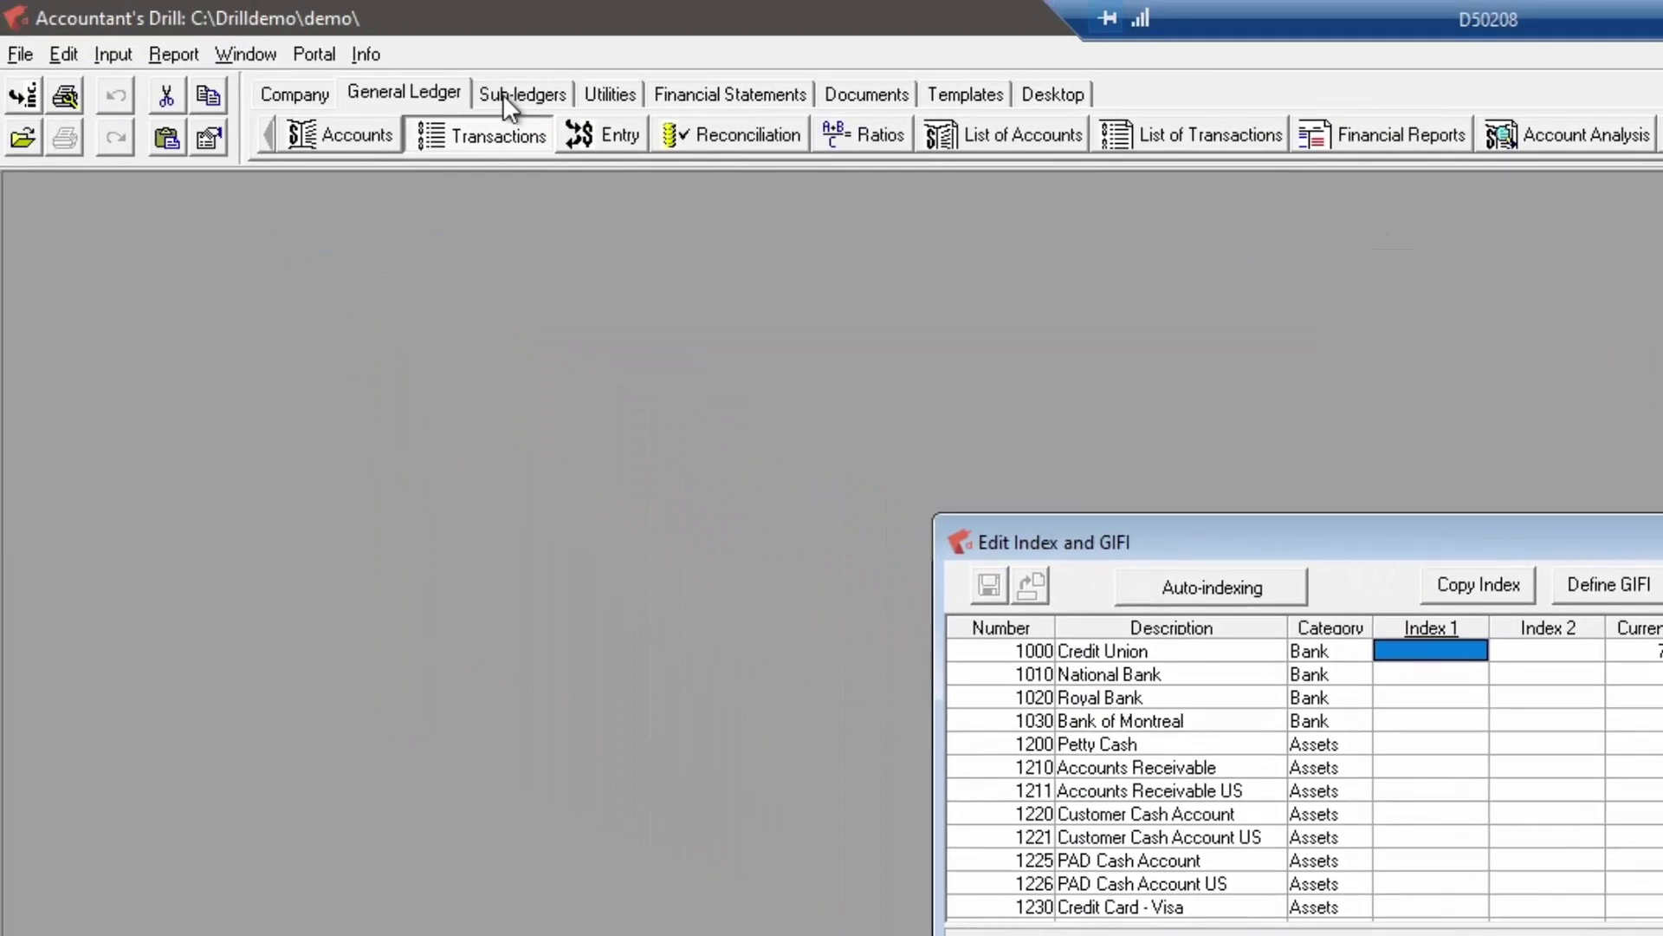
# On the Sub-ledgers tab, view and close Clients, Inventory Reports and Suppliers
pyautogui.click(506, 93)
pyautogui.click(475, 134)
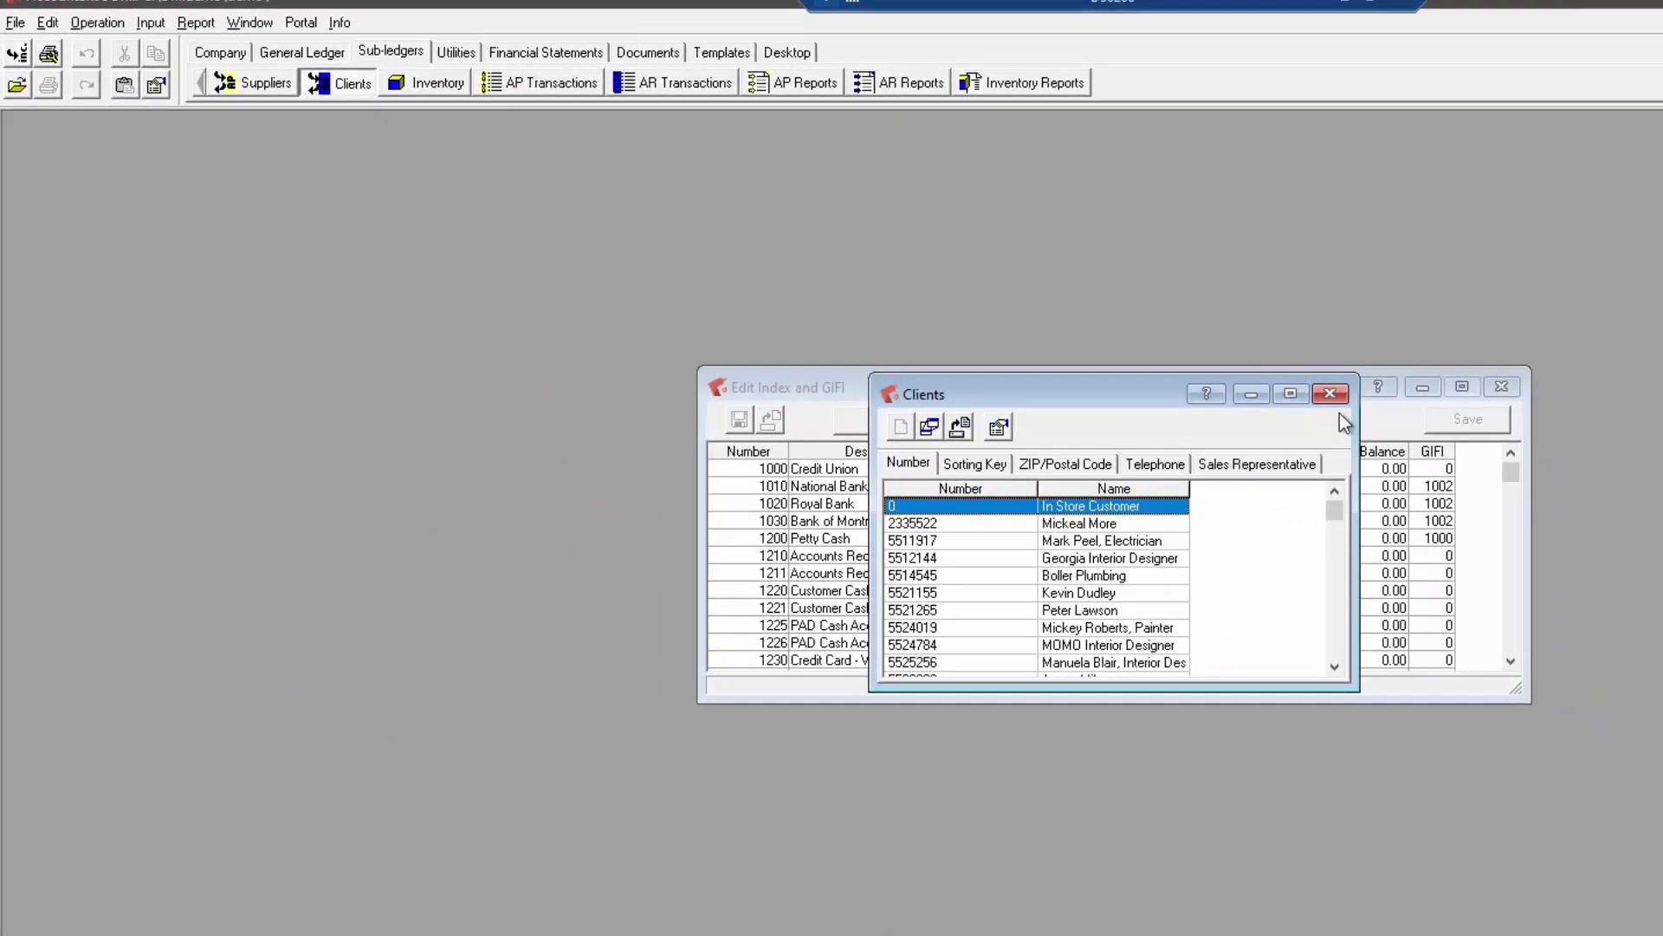
pyautogui.click(1325, 387)
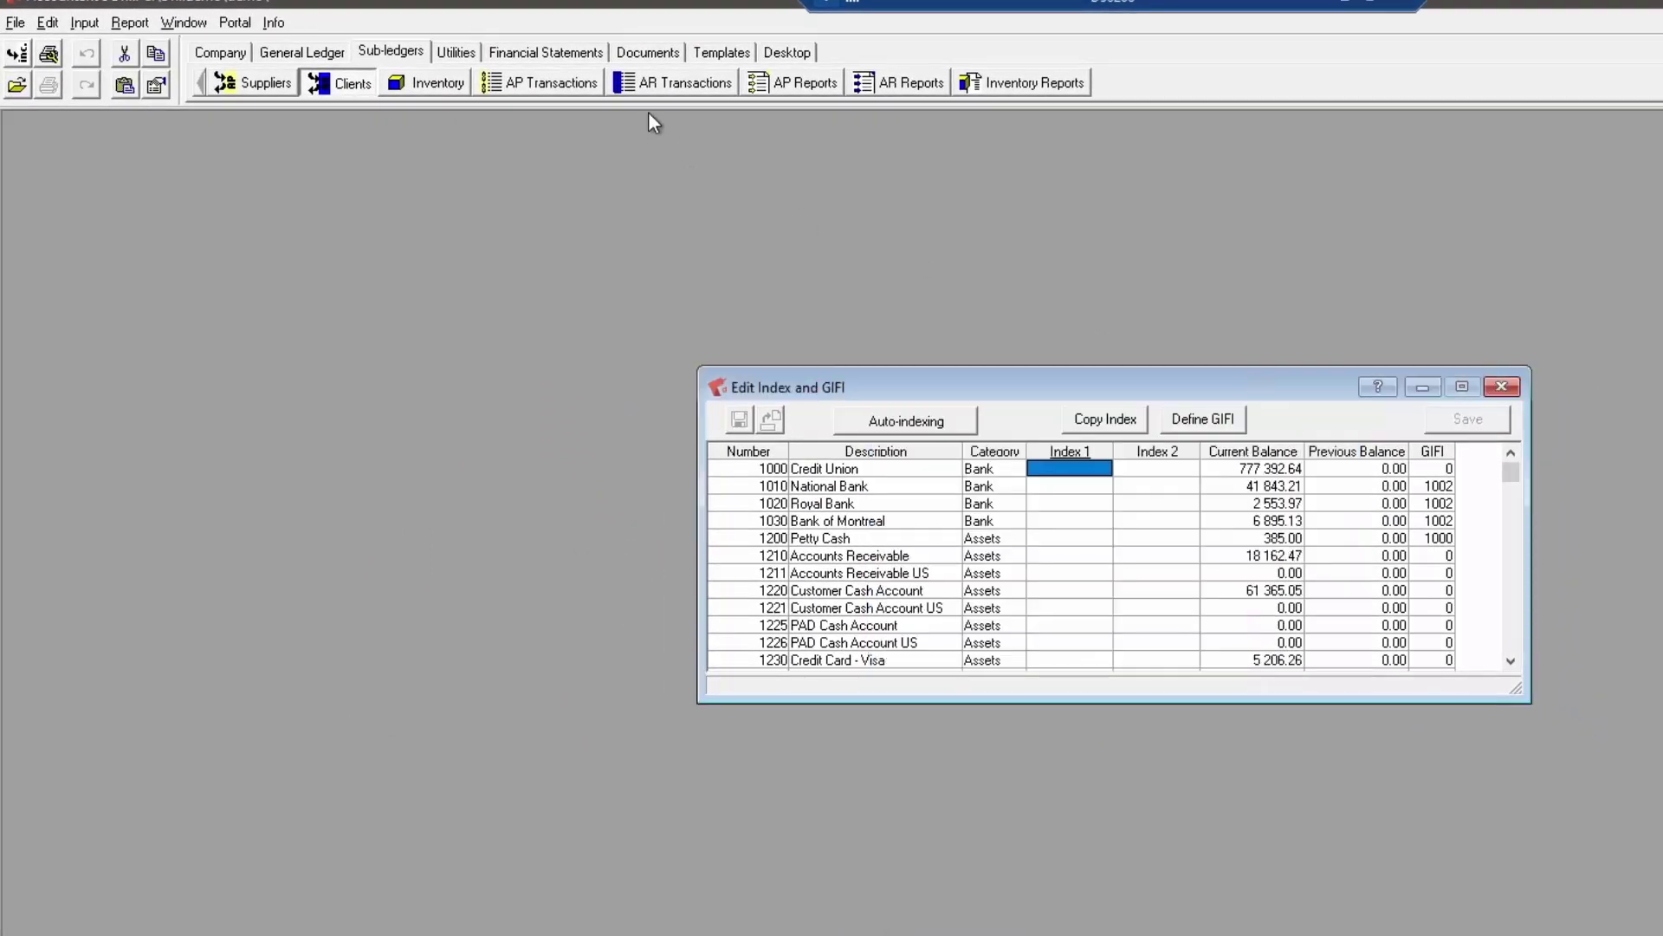
pyautogui.click(986, 84)
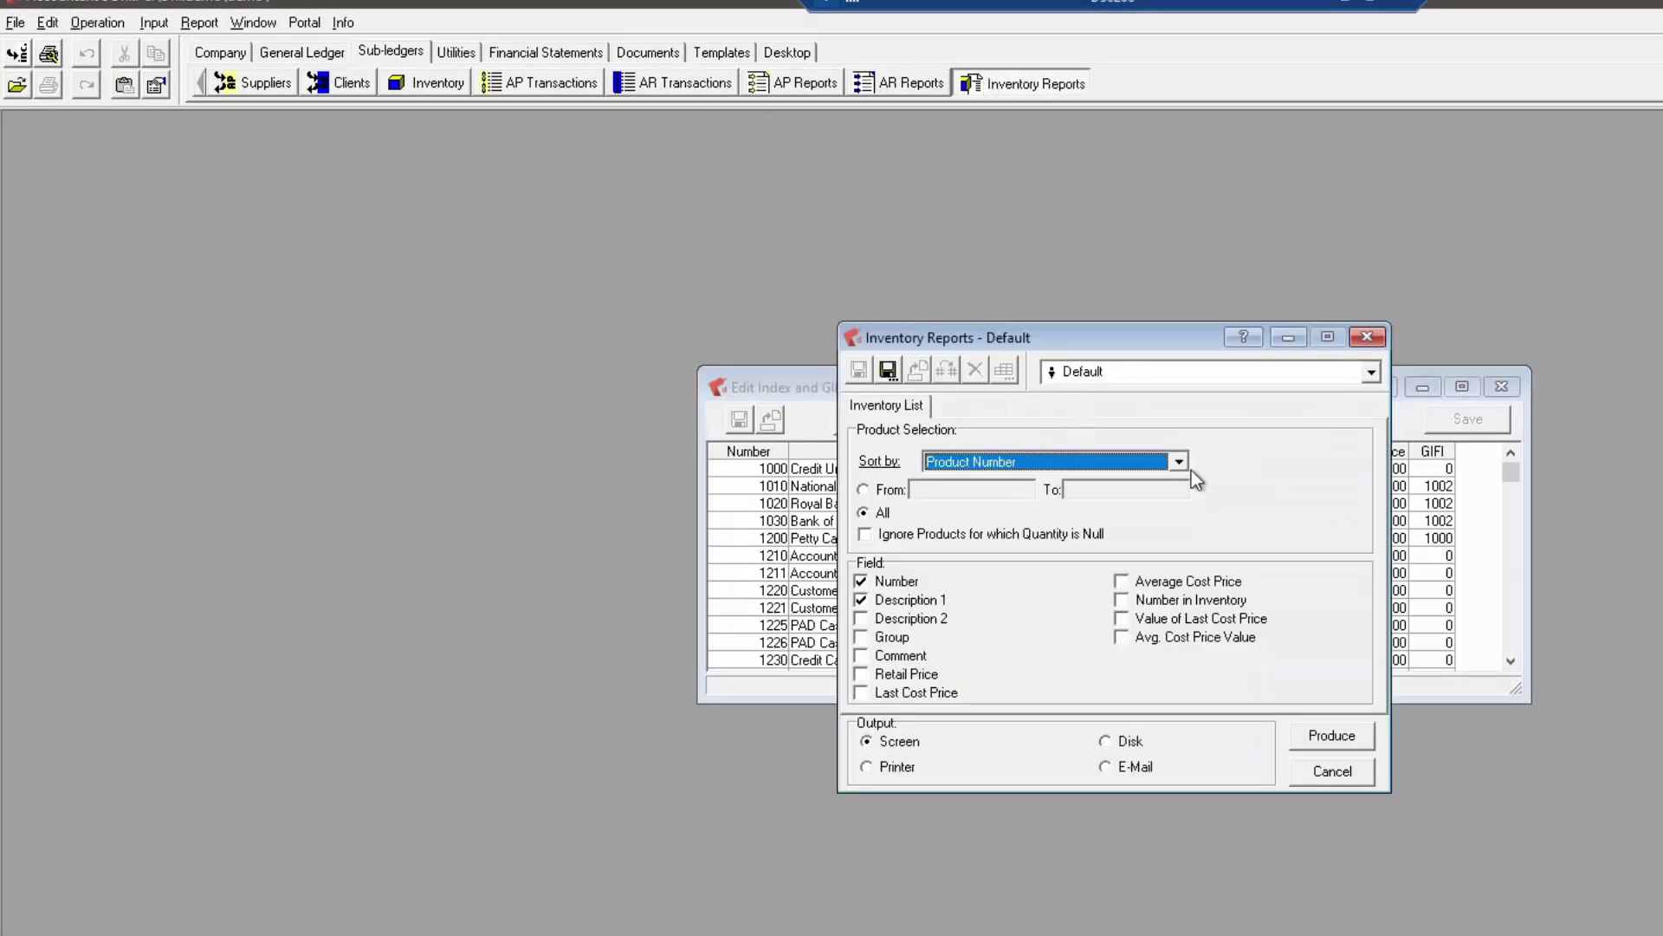
pyautogui.click(1367, 337)
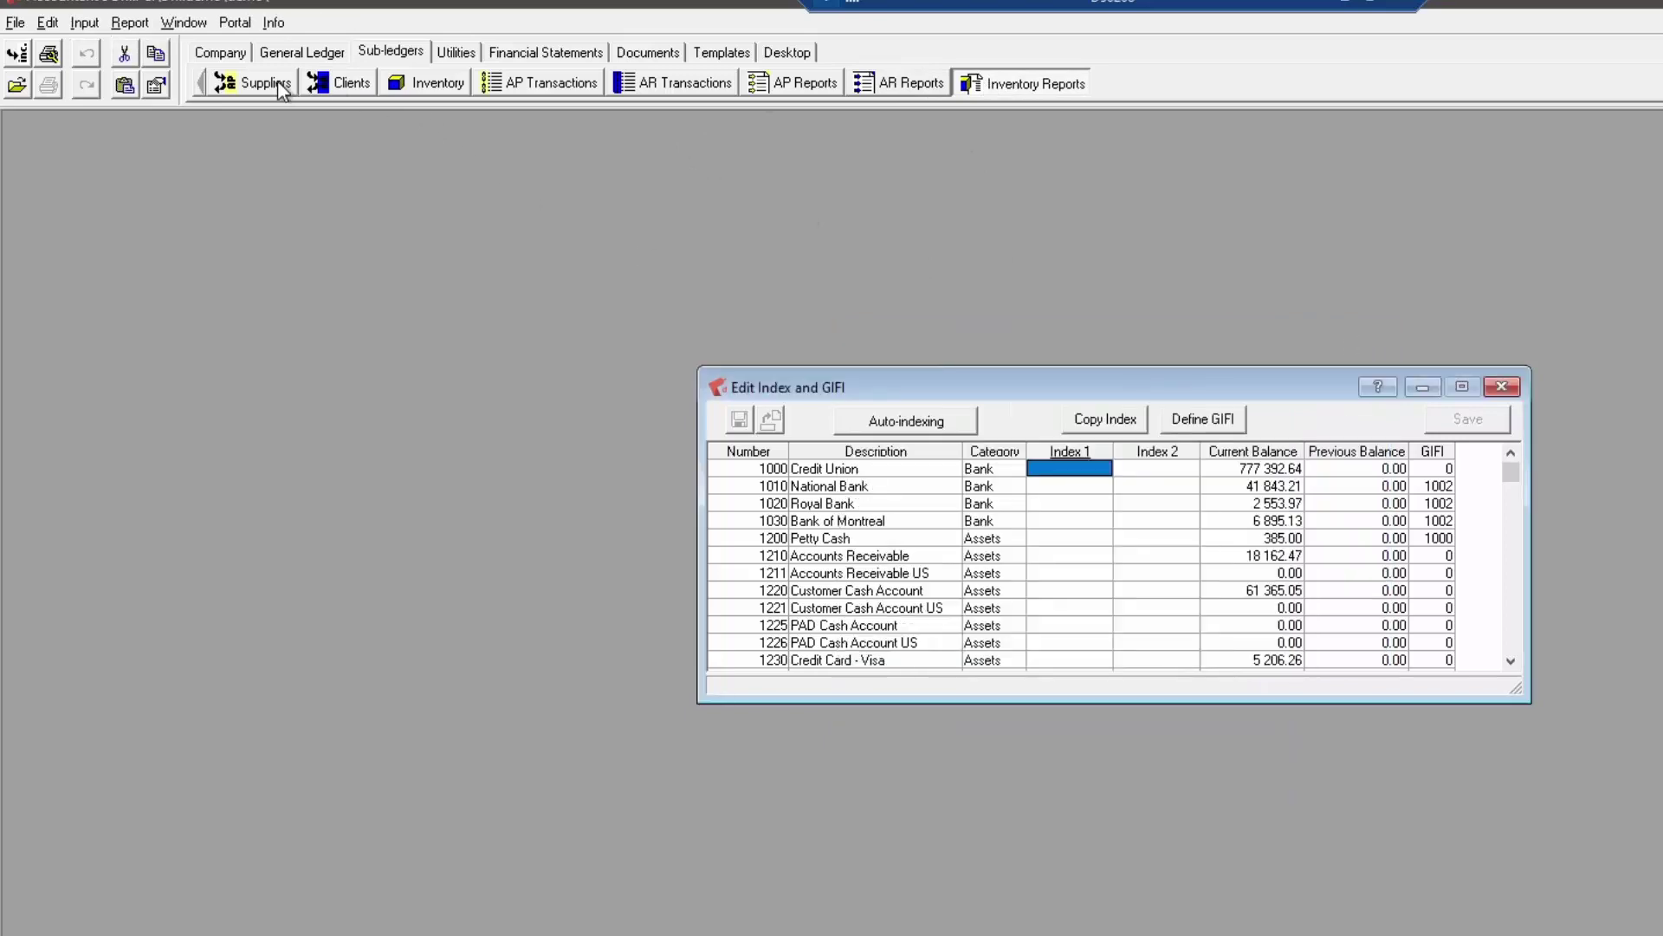
pyautogui.click(255, 83)
pyautogui.scroll(-3, 1092, 563)
pyautogui.press('Escape')
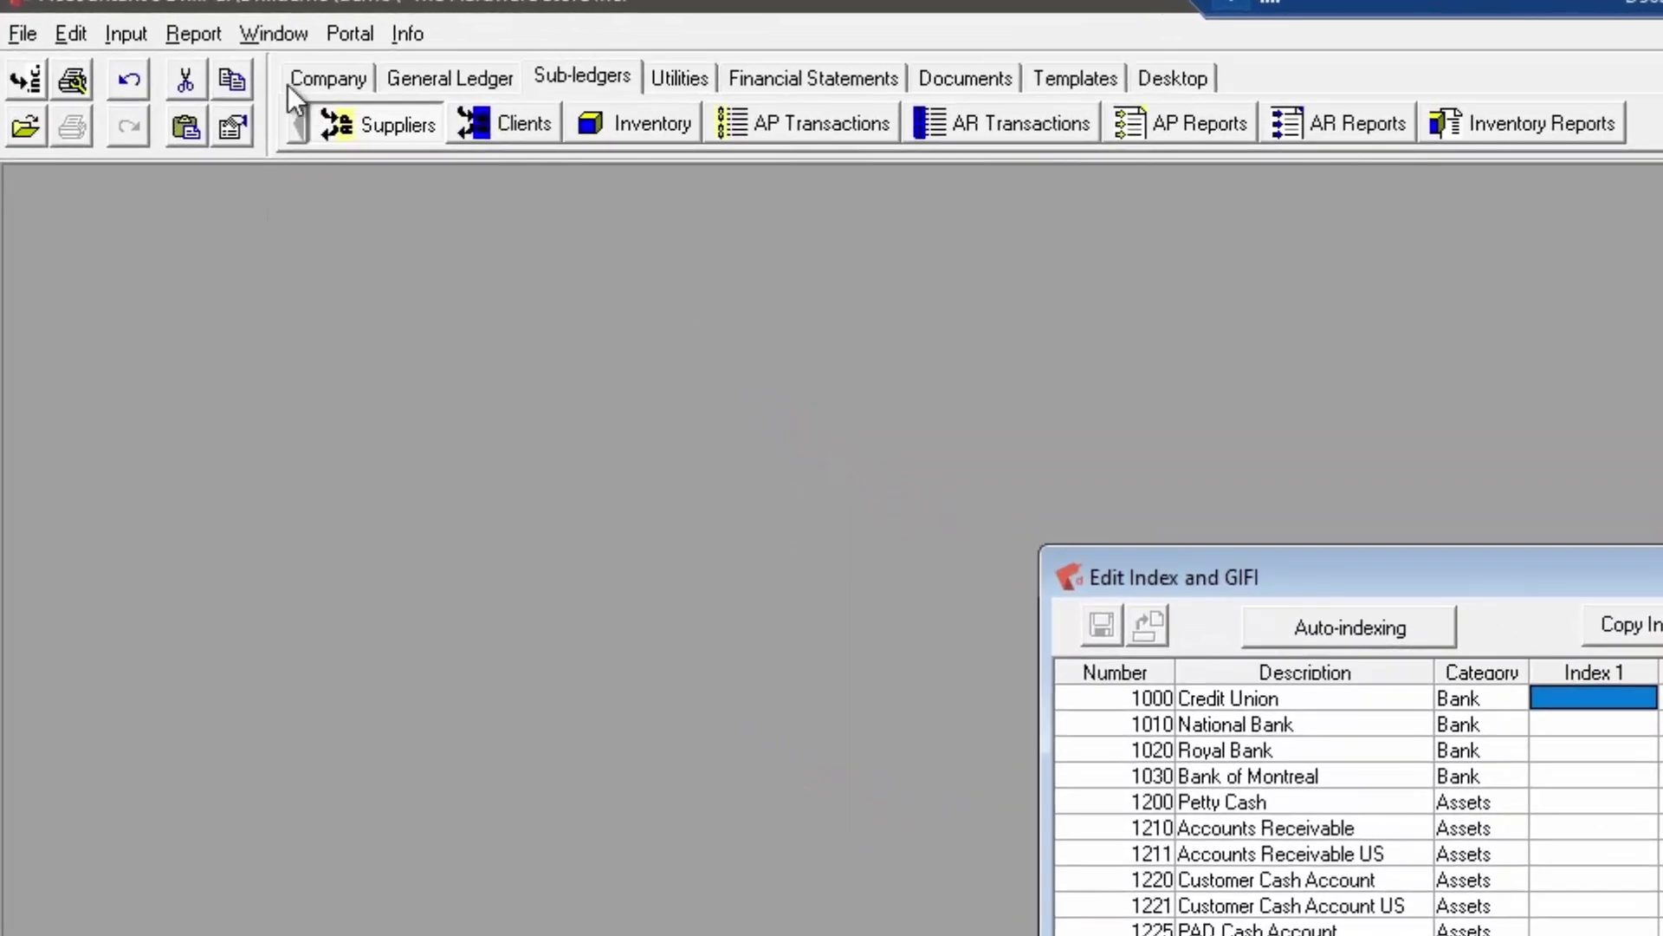
# Open Index Groups and select Cash, Other long-term assets, Notes payable and the DEMO group
pyautogui.click(294, 78)
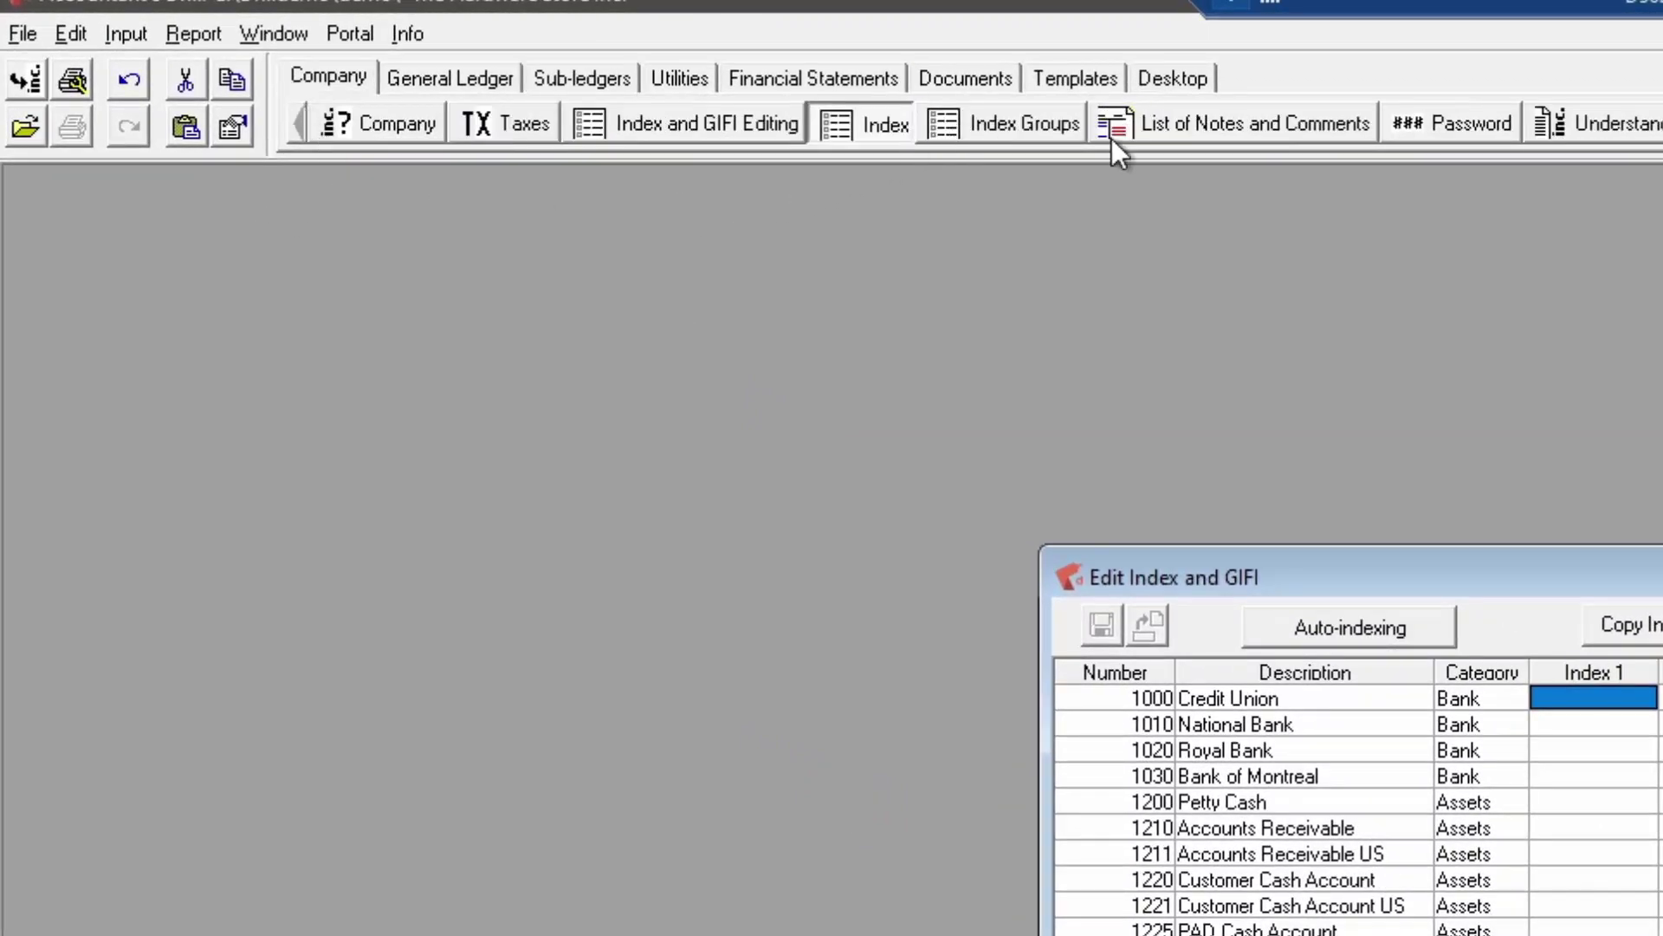
pyautogui.click(1030, 136)
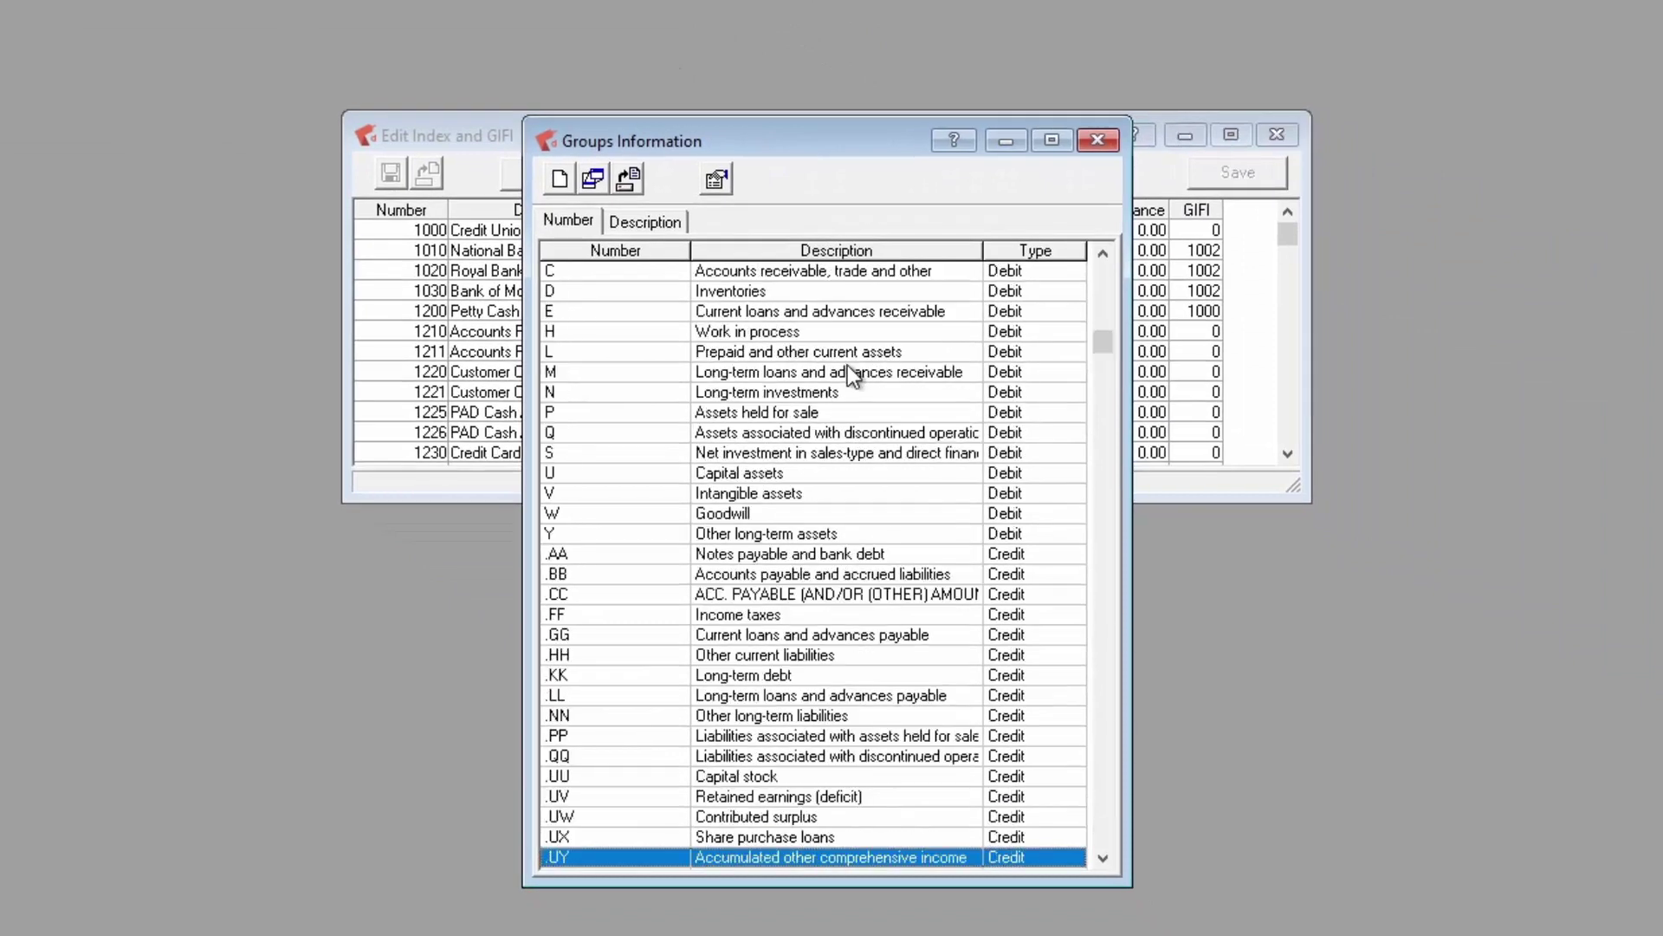
pyautogui.scroll(2, 847, 366)
pyautogui.click(720, 274)
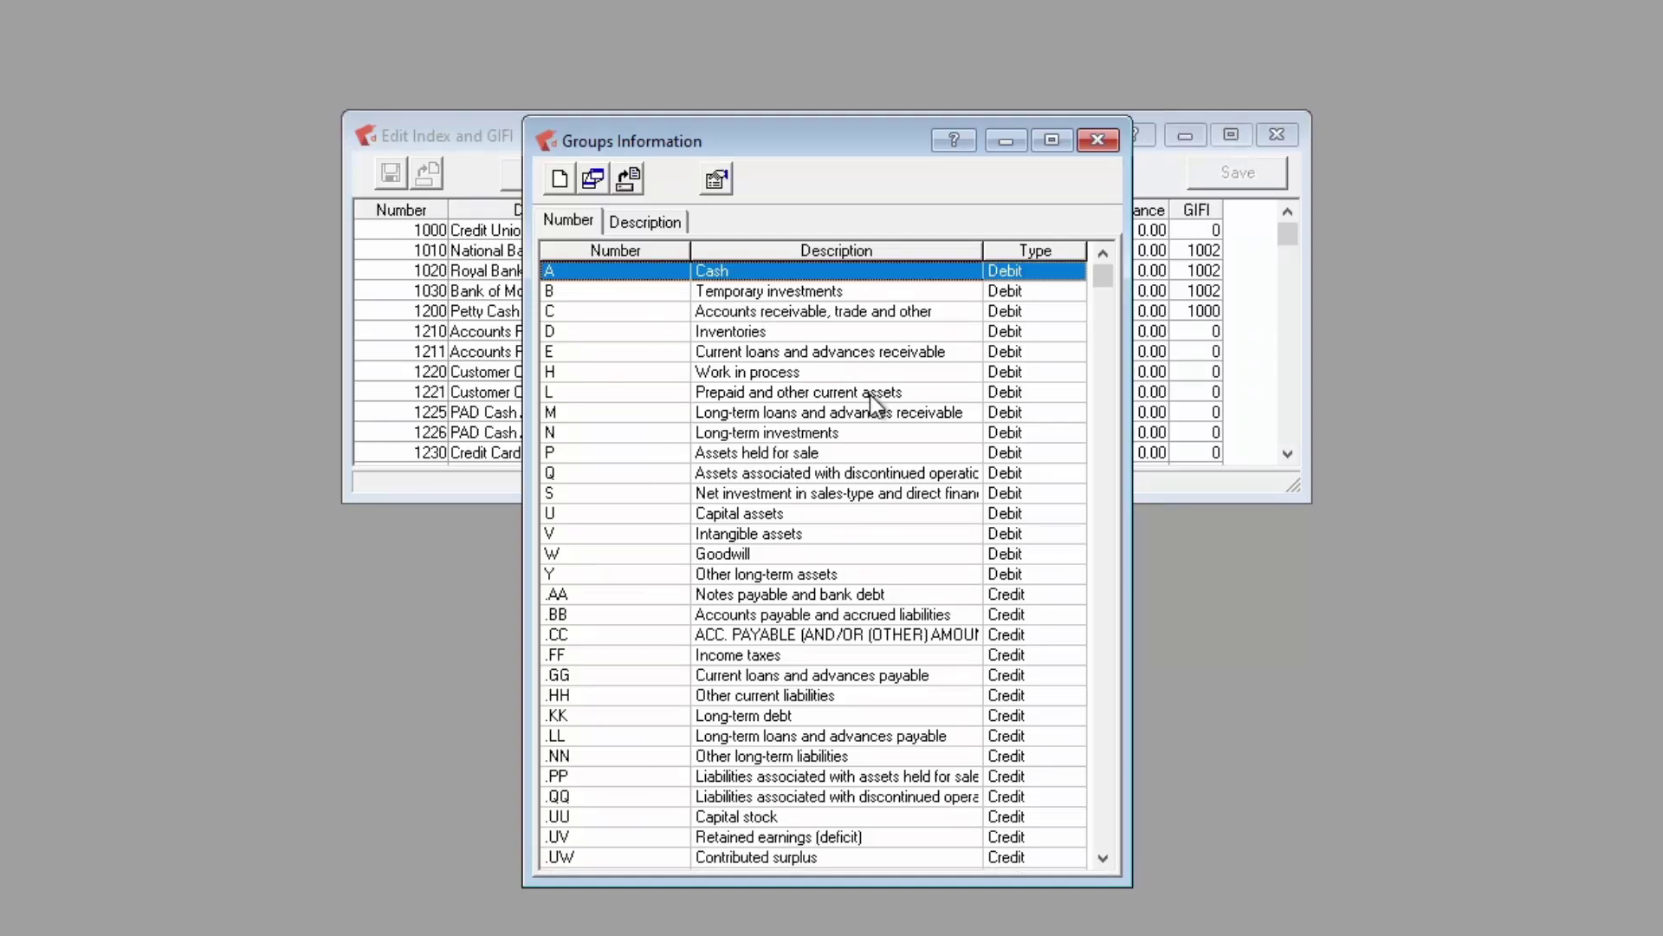
pyautogui.click(766, 572)
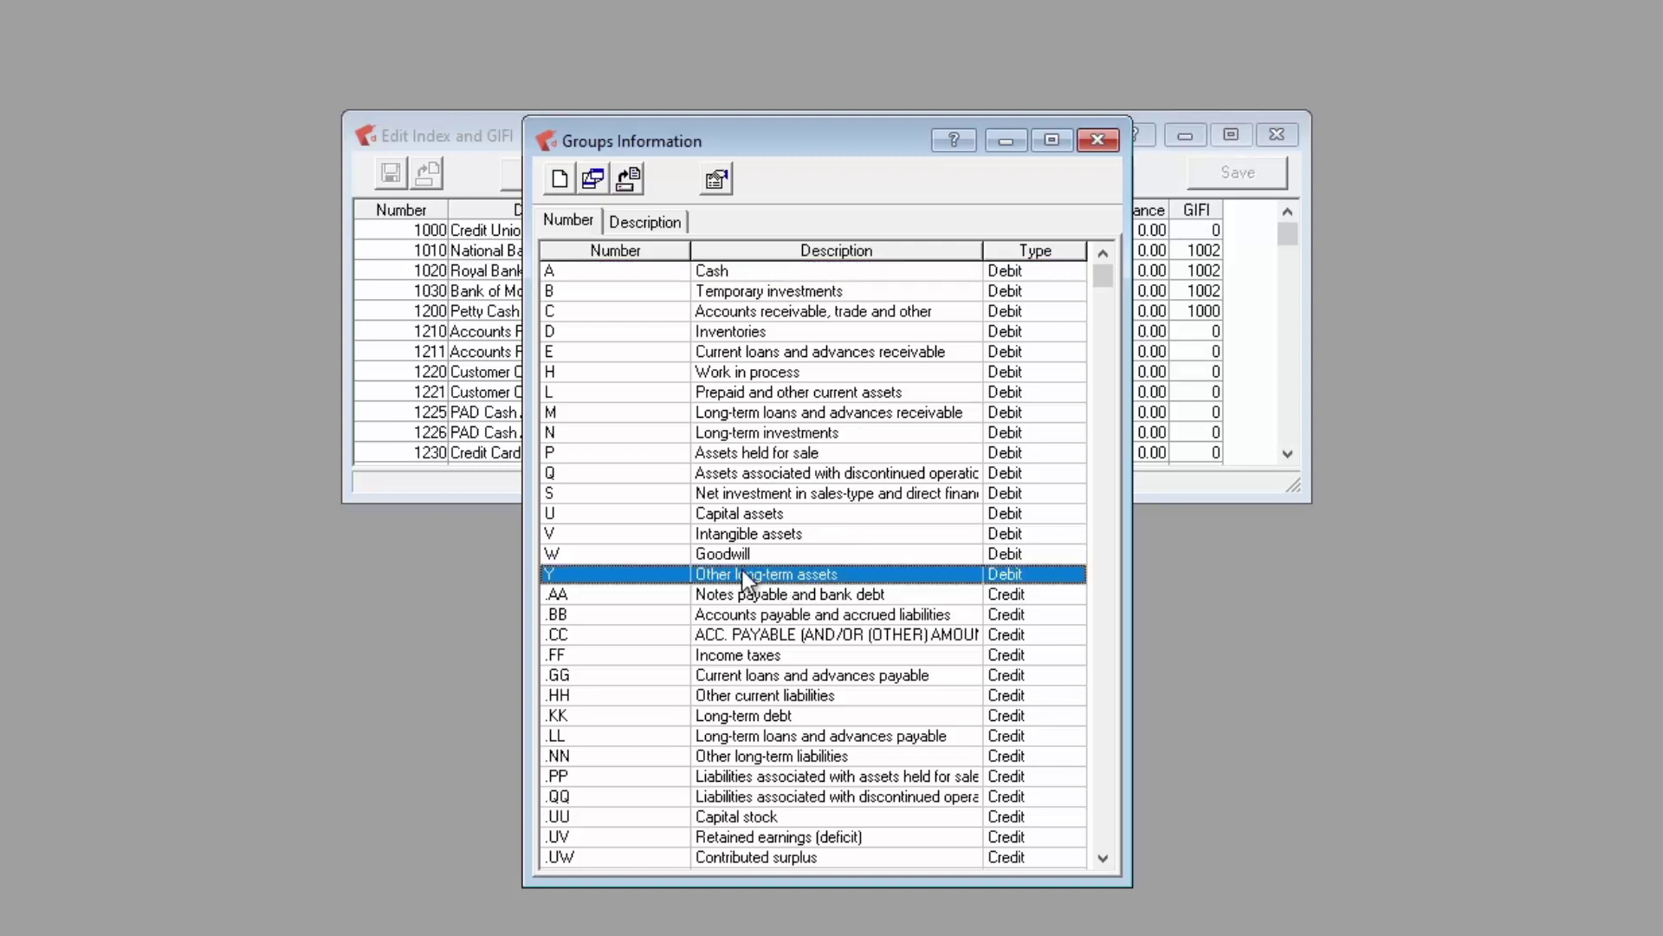
pyautogui.scroll(-2, 875, 491)
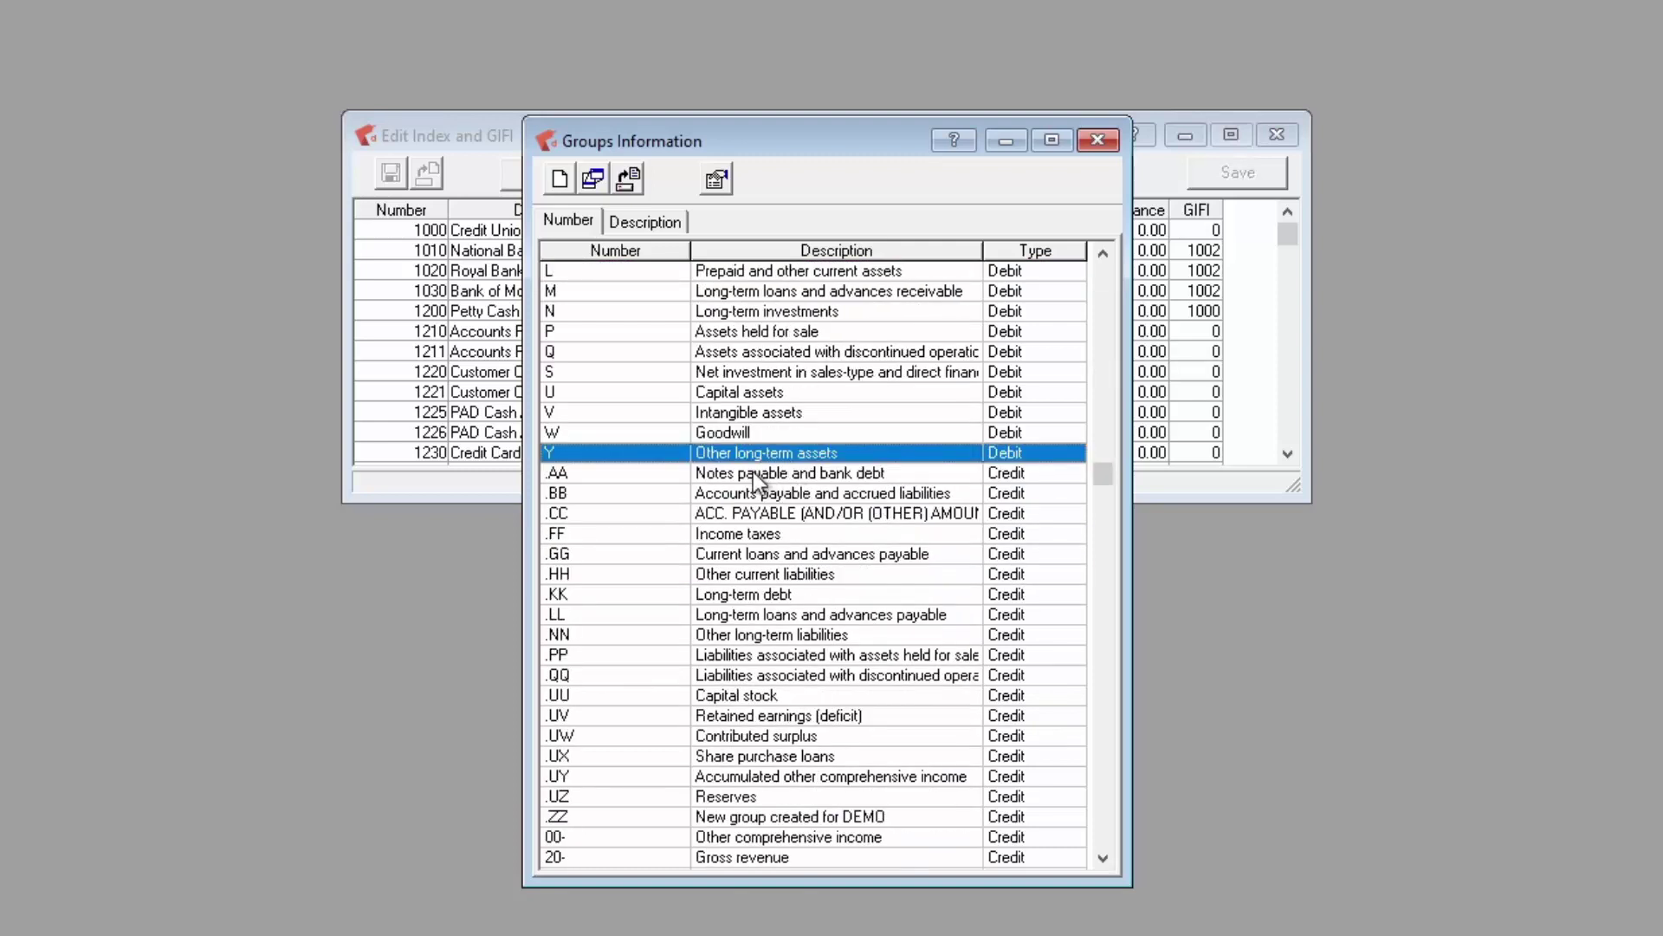
pyautogui.click(776, 478)
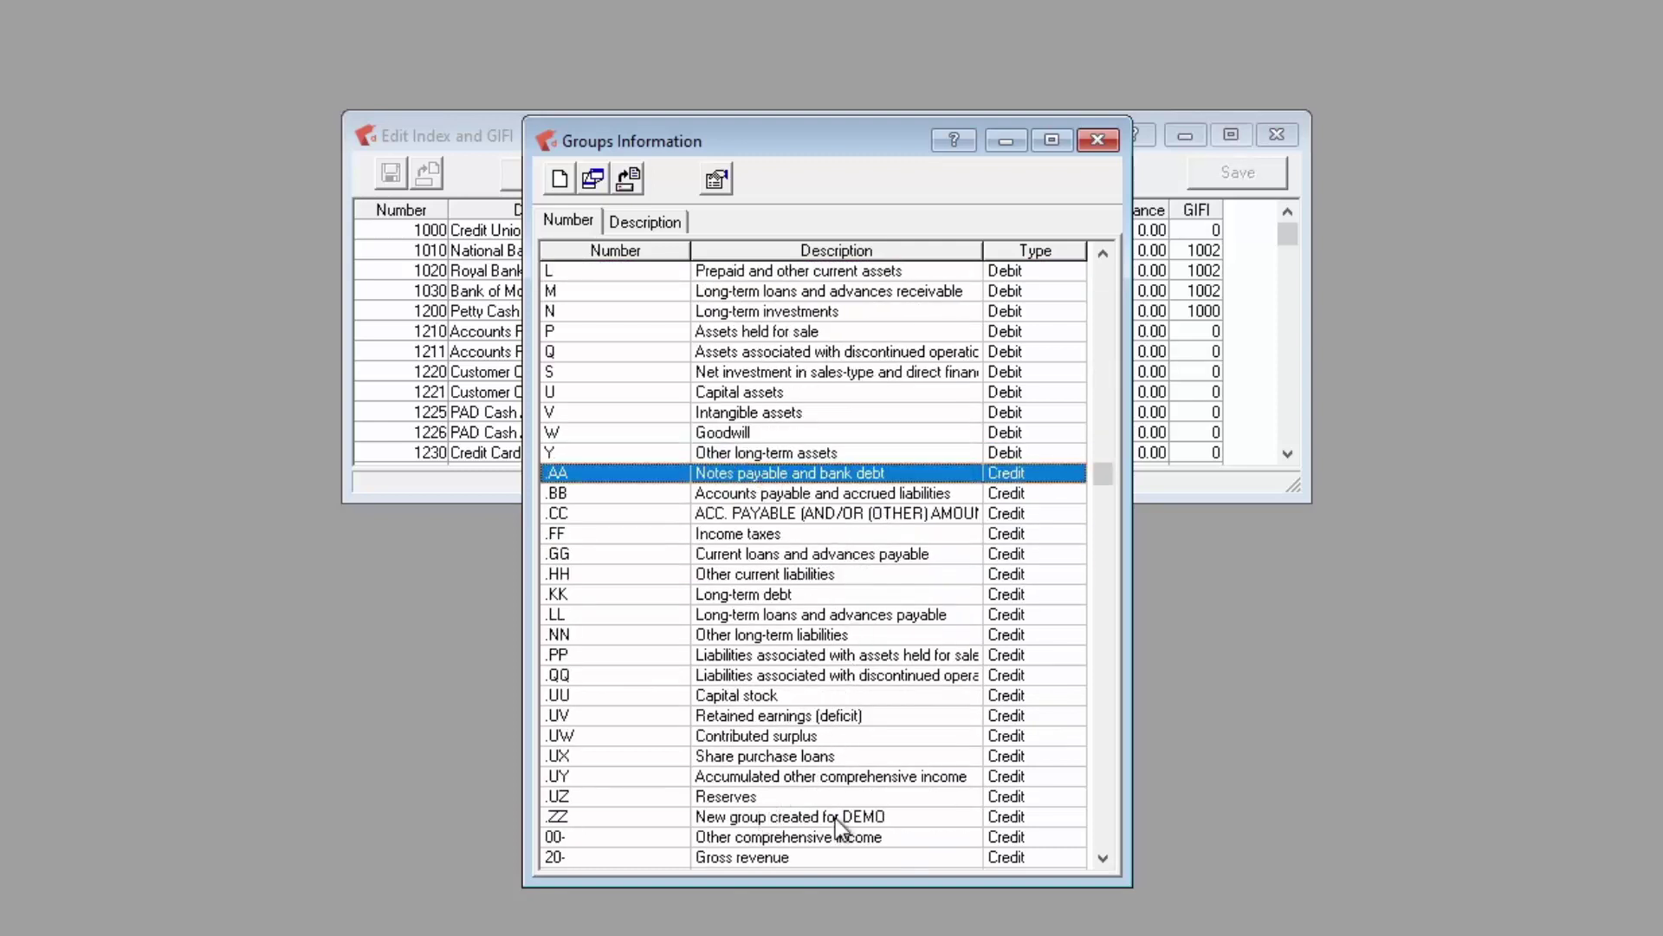
pyautogui.click(917, 820)
# Step through Other comprehensive income, Gross revenue, Cost of goods sold and Extraordinary items, then close
pyautogui.scroll(-1, 901, 520)
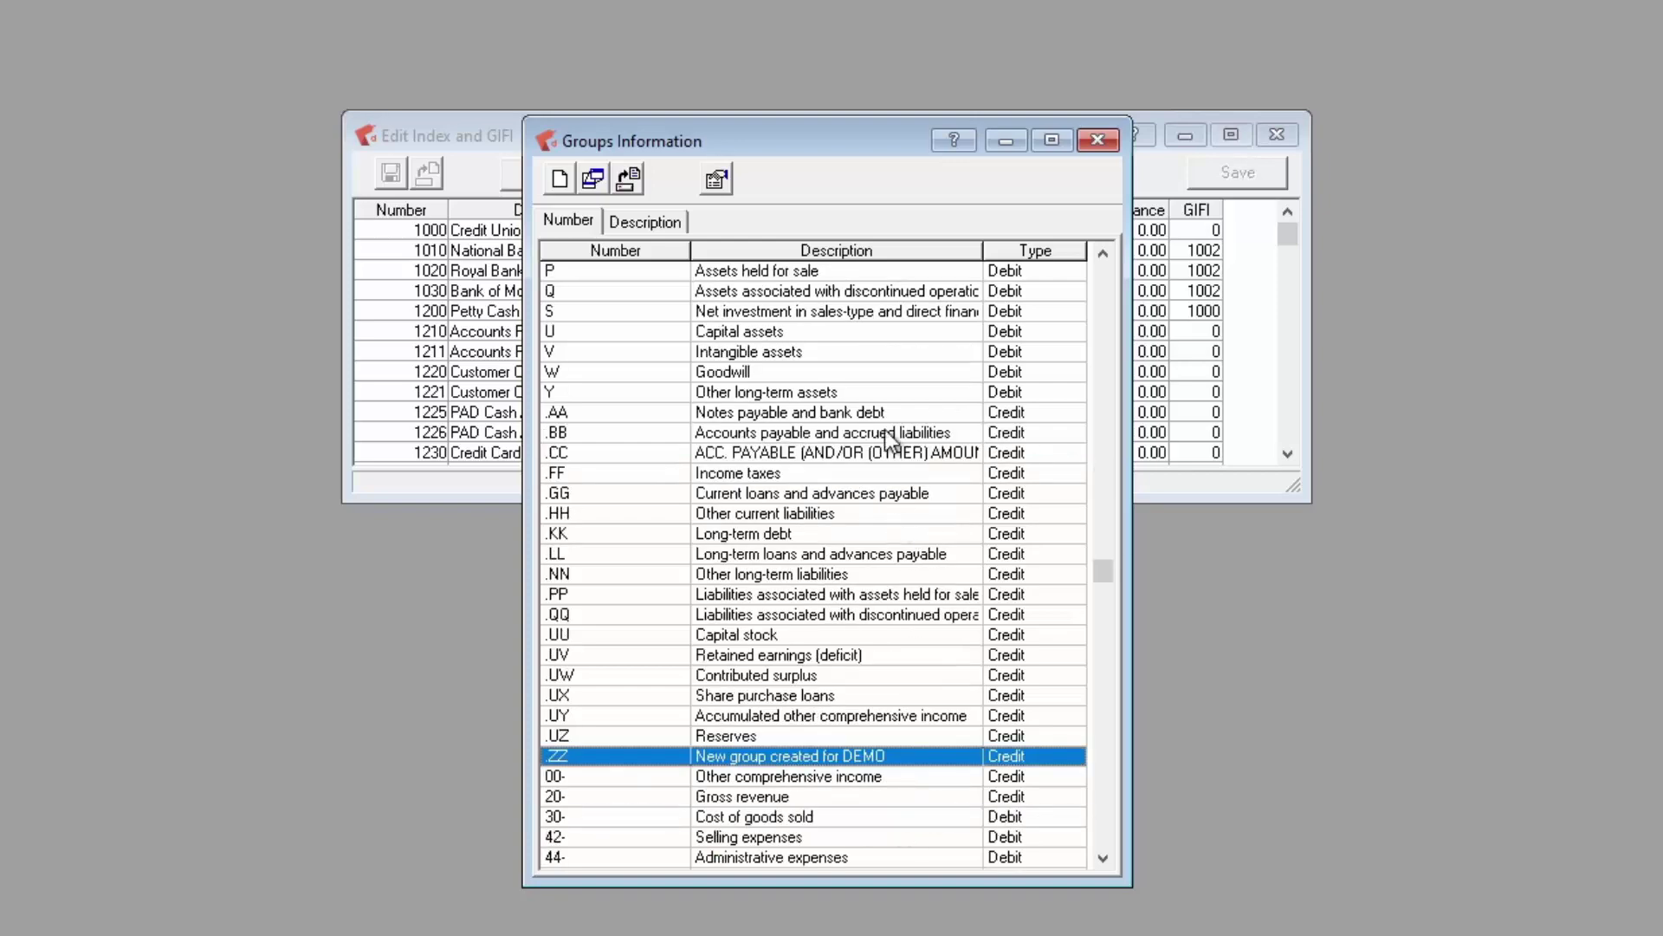
pyautogui.scroll(-2, 888, 424)
pyautogui.press('Down')
pyautogui.scroll(-1, 890, 405)
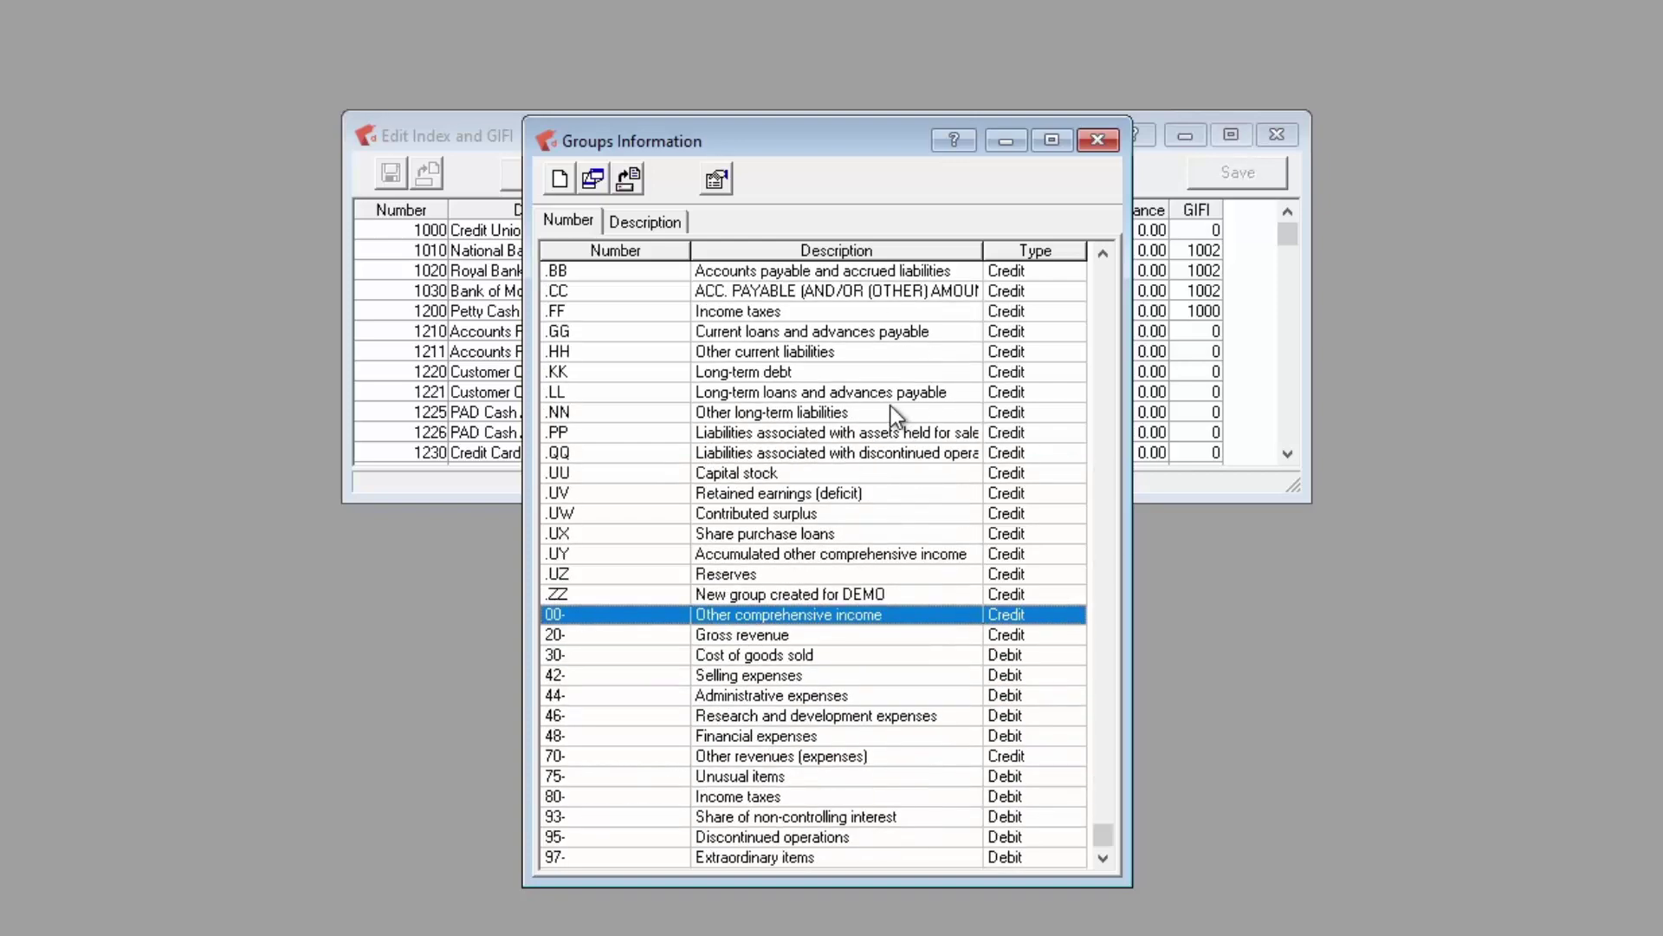
pyautogui.click(787, 633)
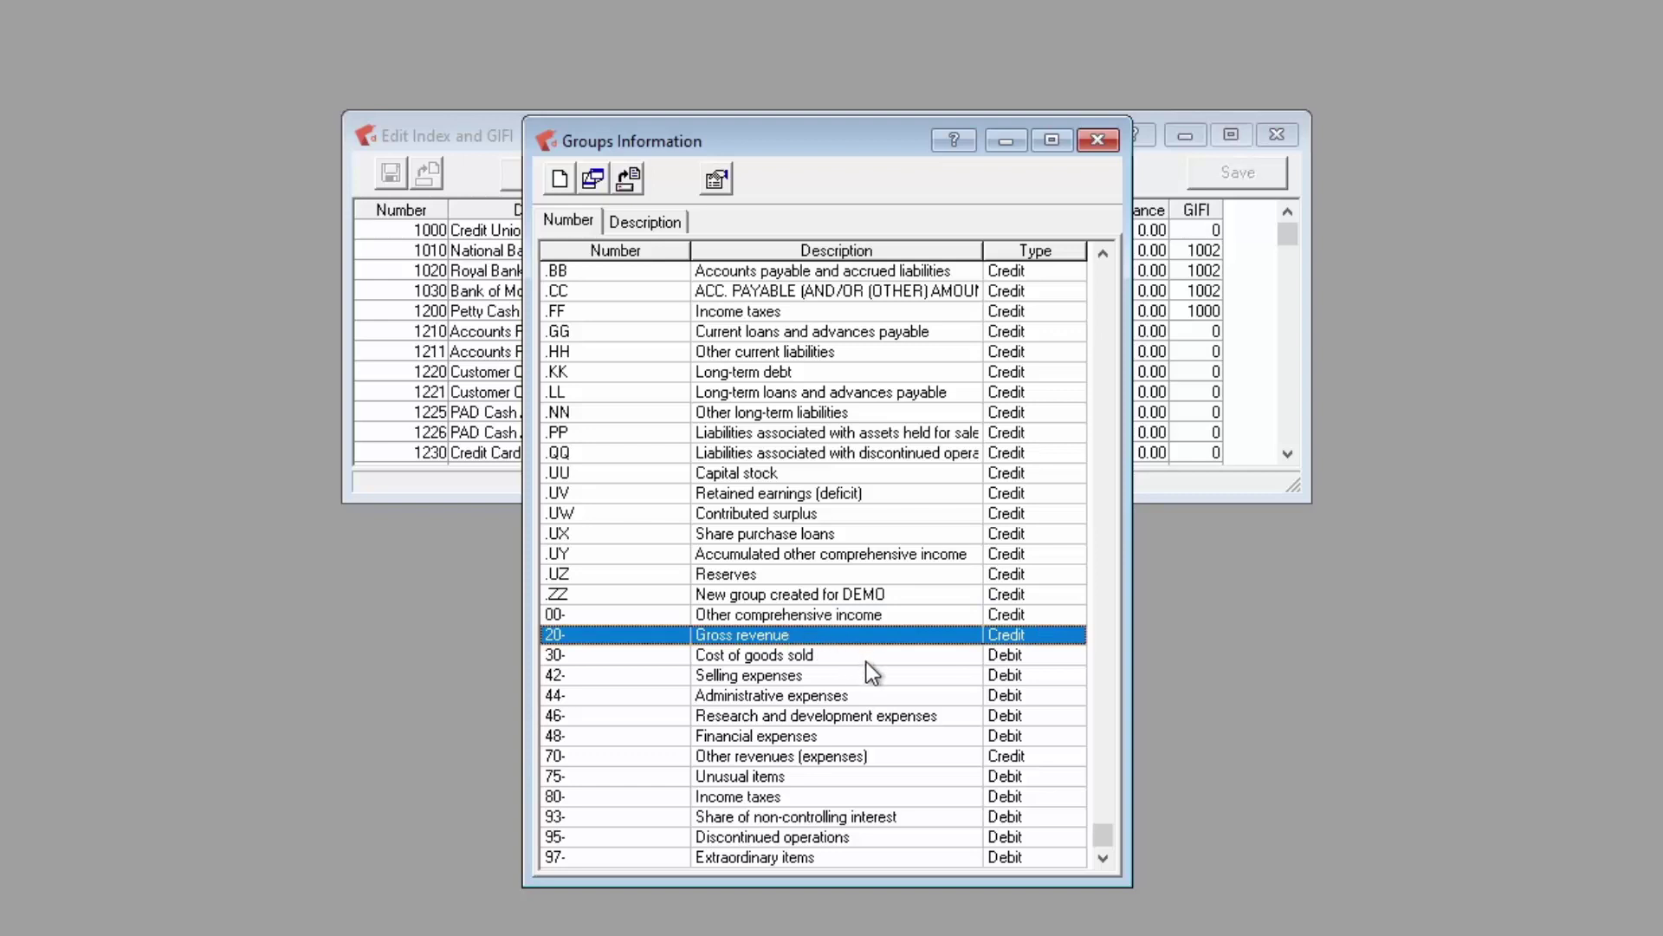
pyautogui.click(772, 613)
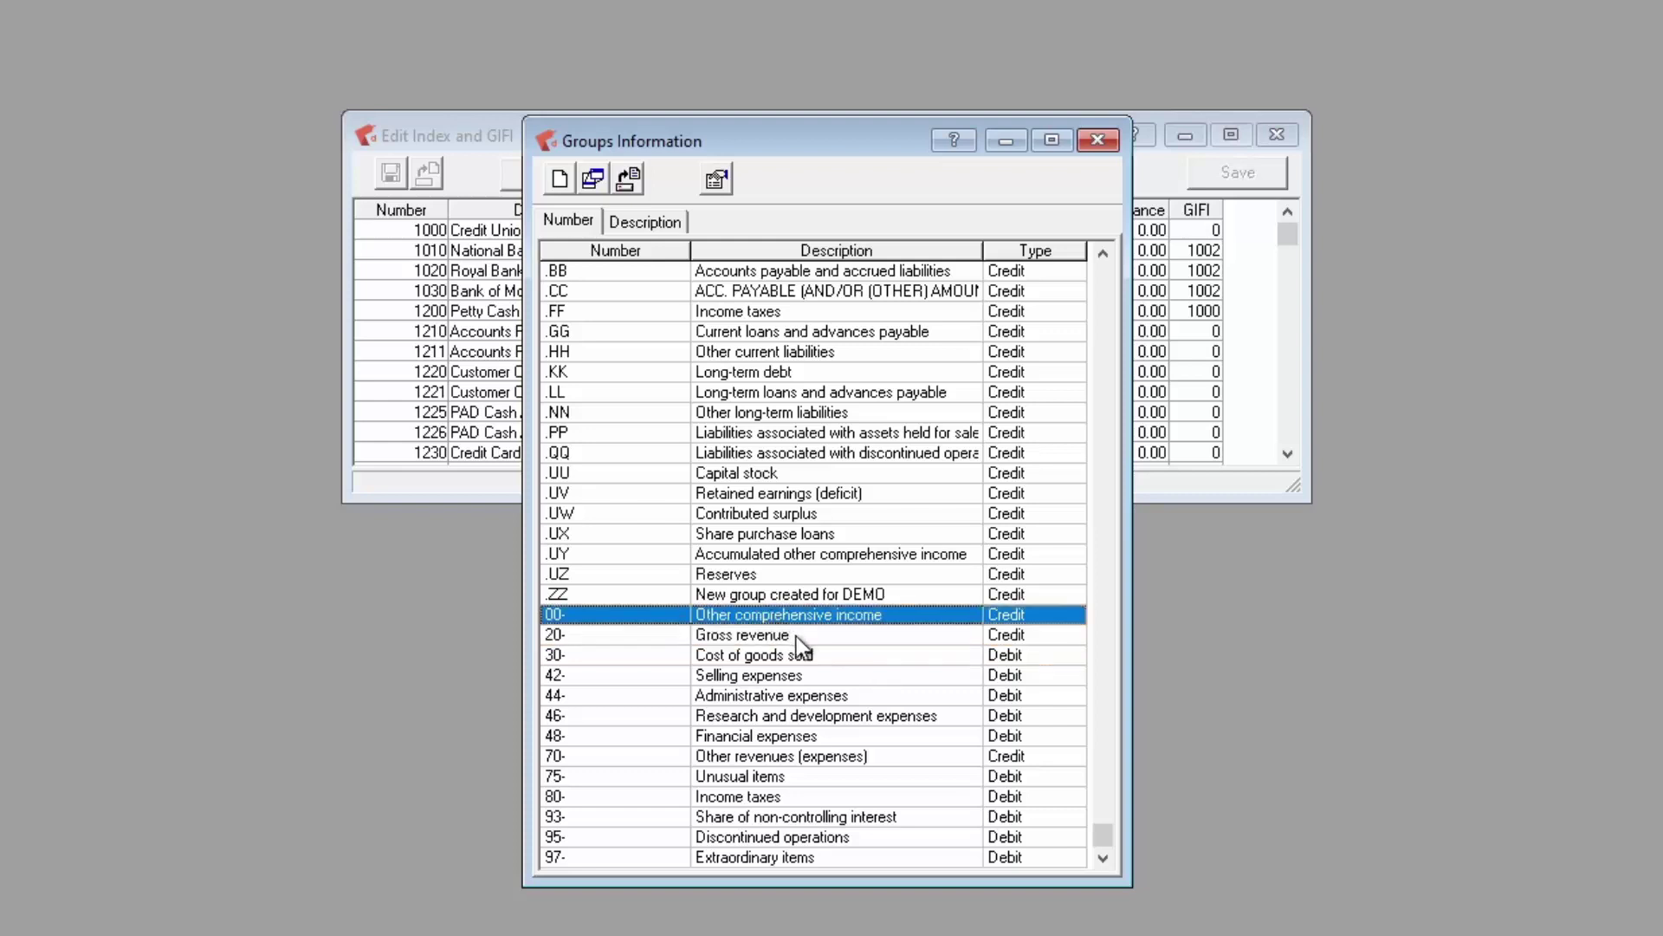
pyautogui.click(797, 636)
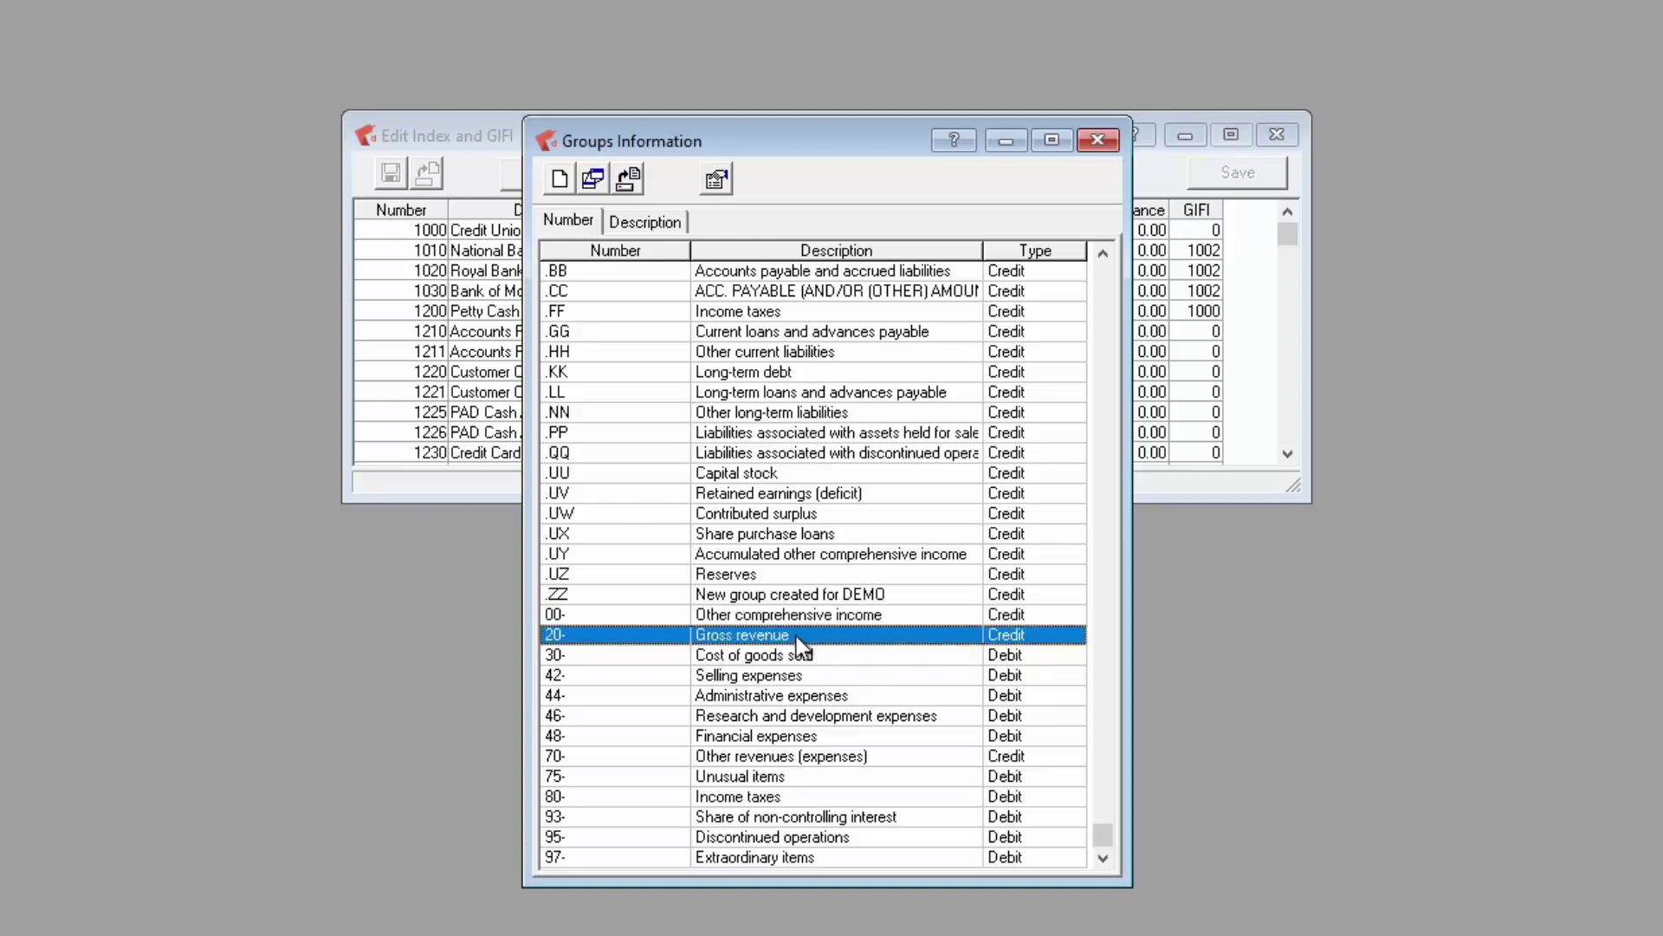
pyautogui.click(840, 655)
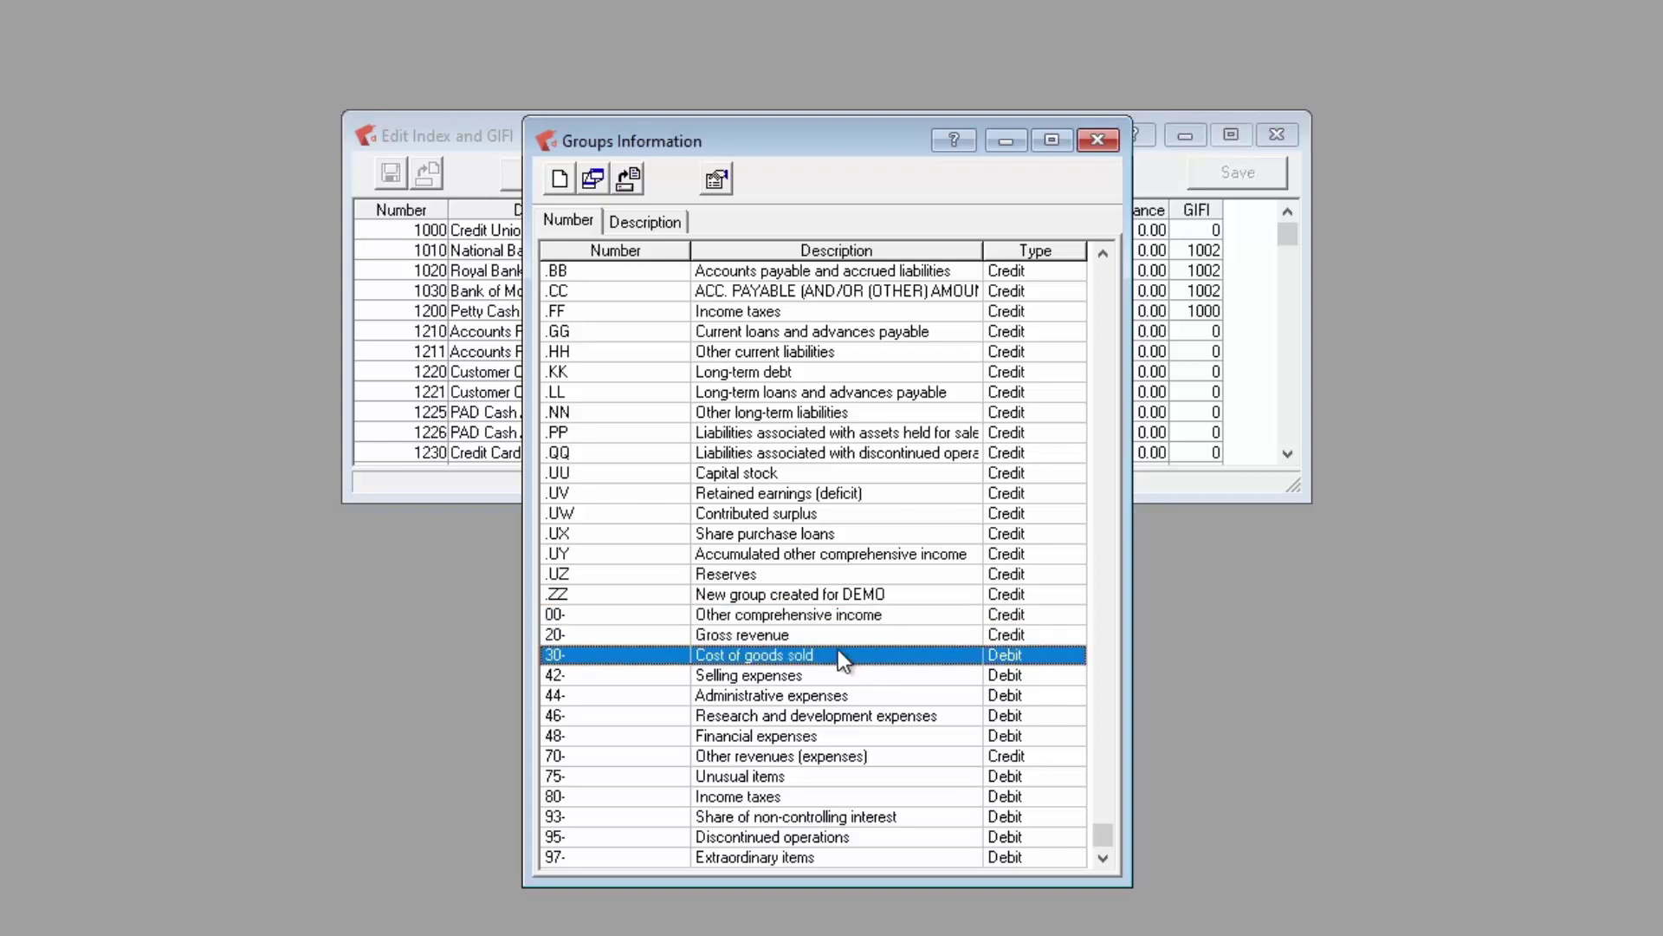
pyautogui.click(829, 858)
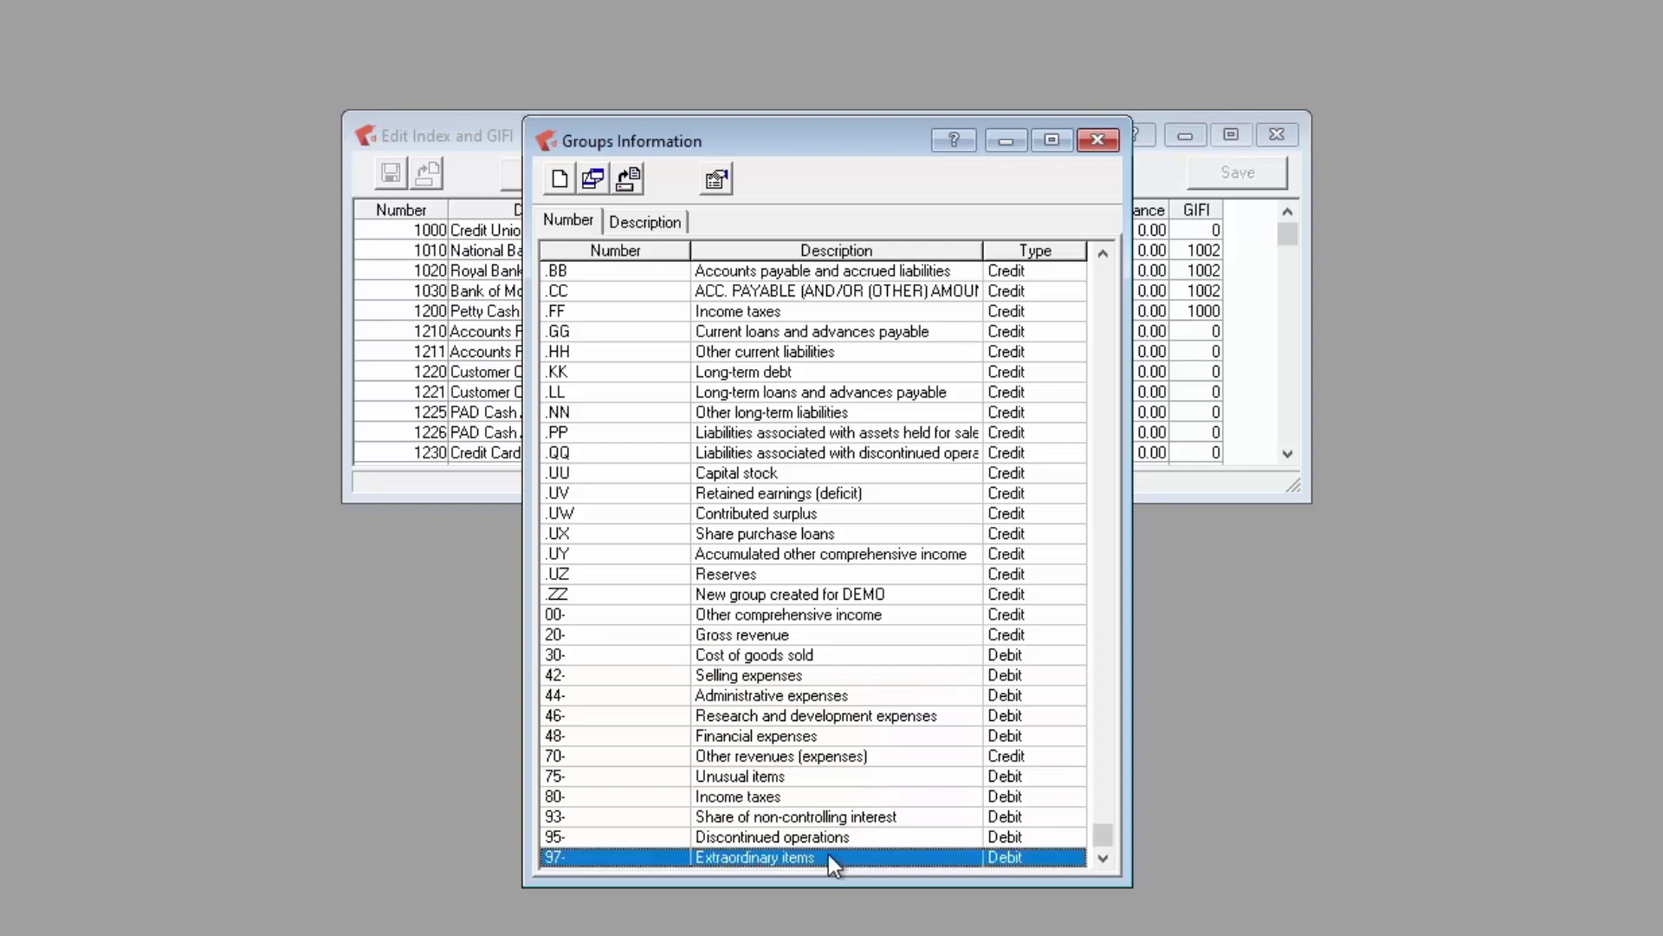
pyautogui.click(1097, 140)
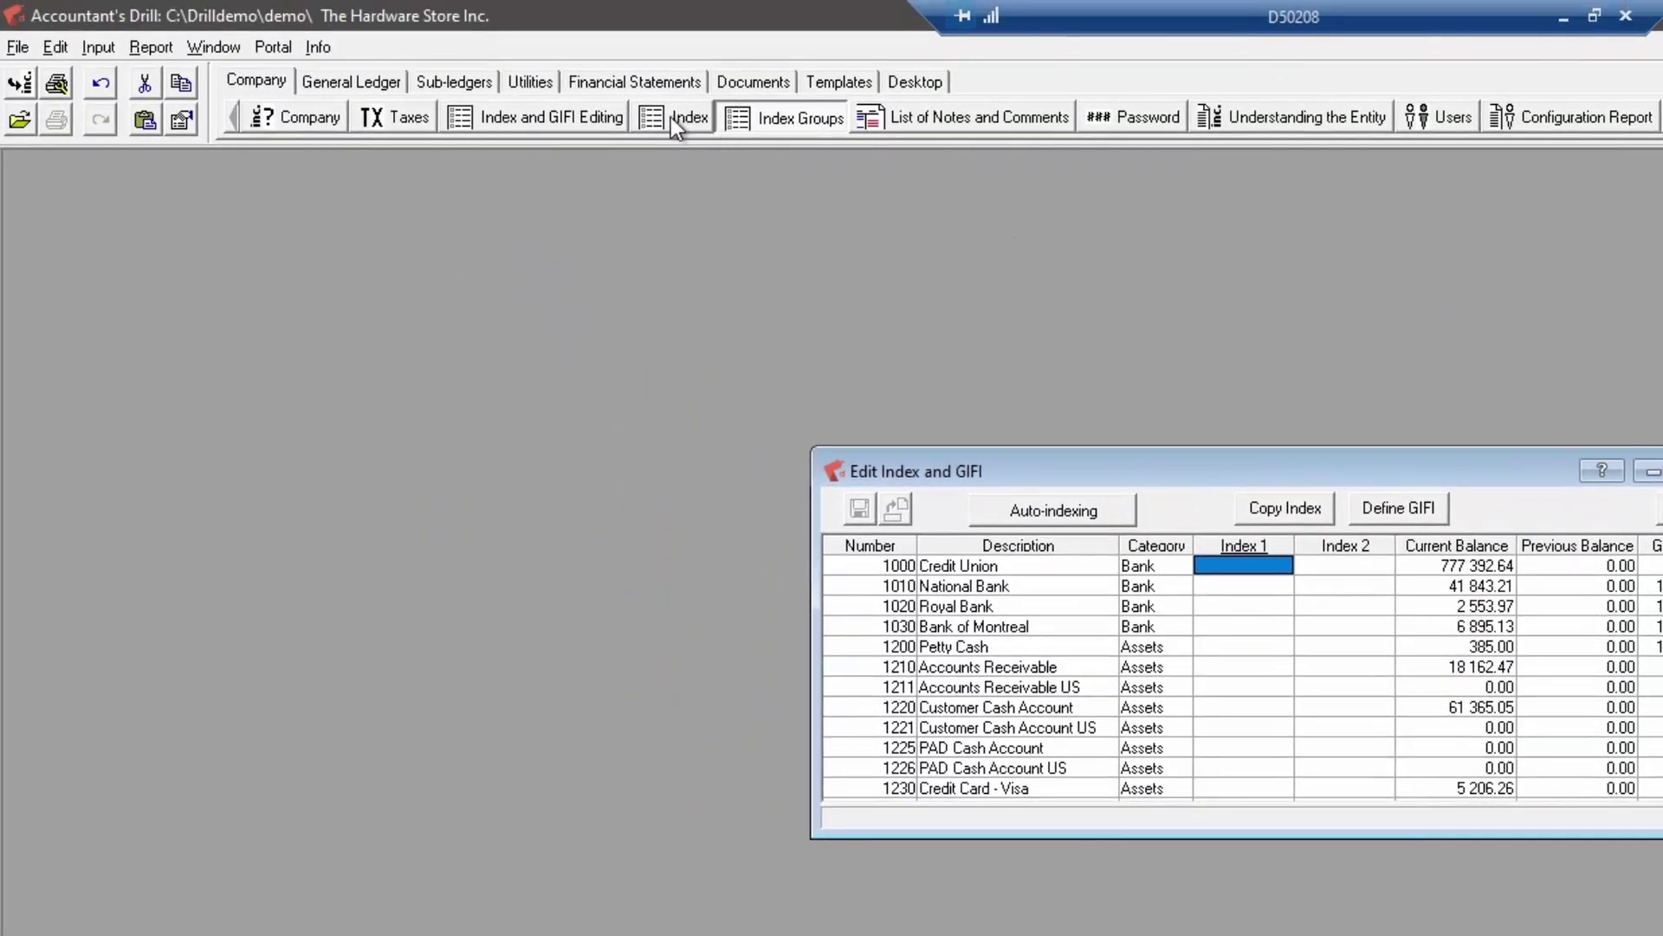
# Open the Index list, select B01 and A01 Cash, and move it aside to browse codes
pyautogui.click(672, 118)
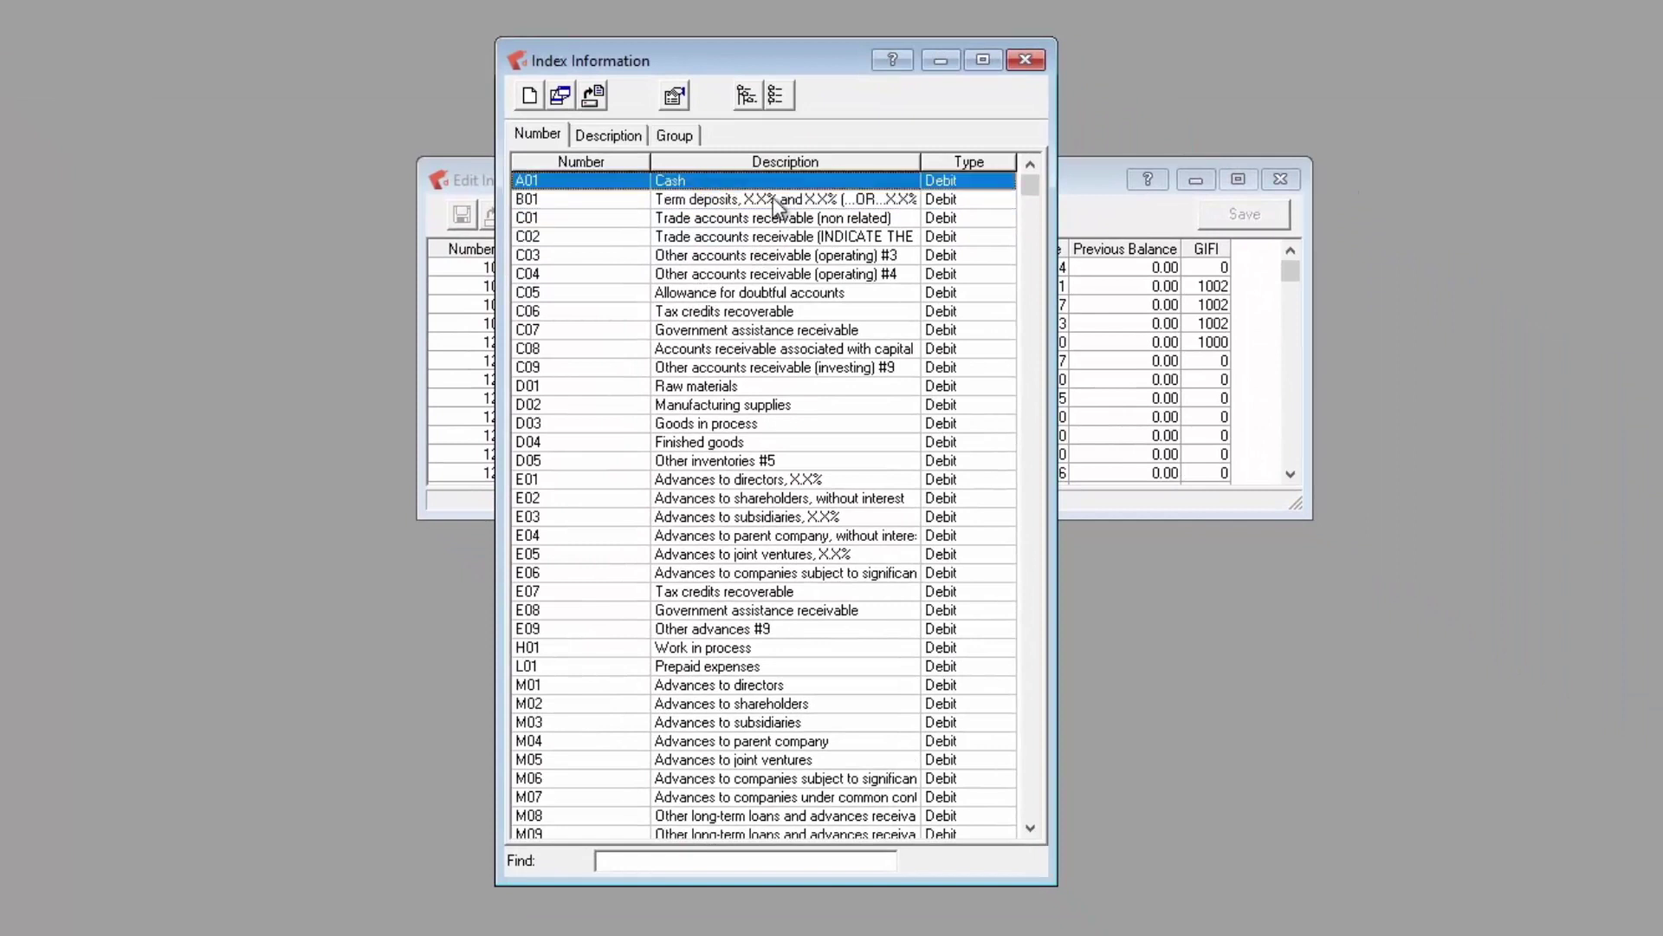
pyautogui.click(757, 200)
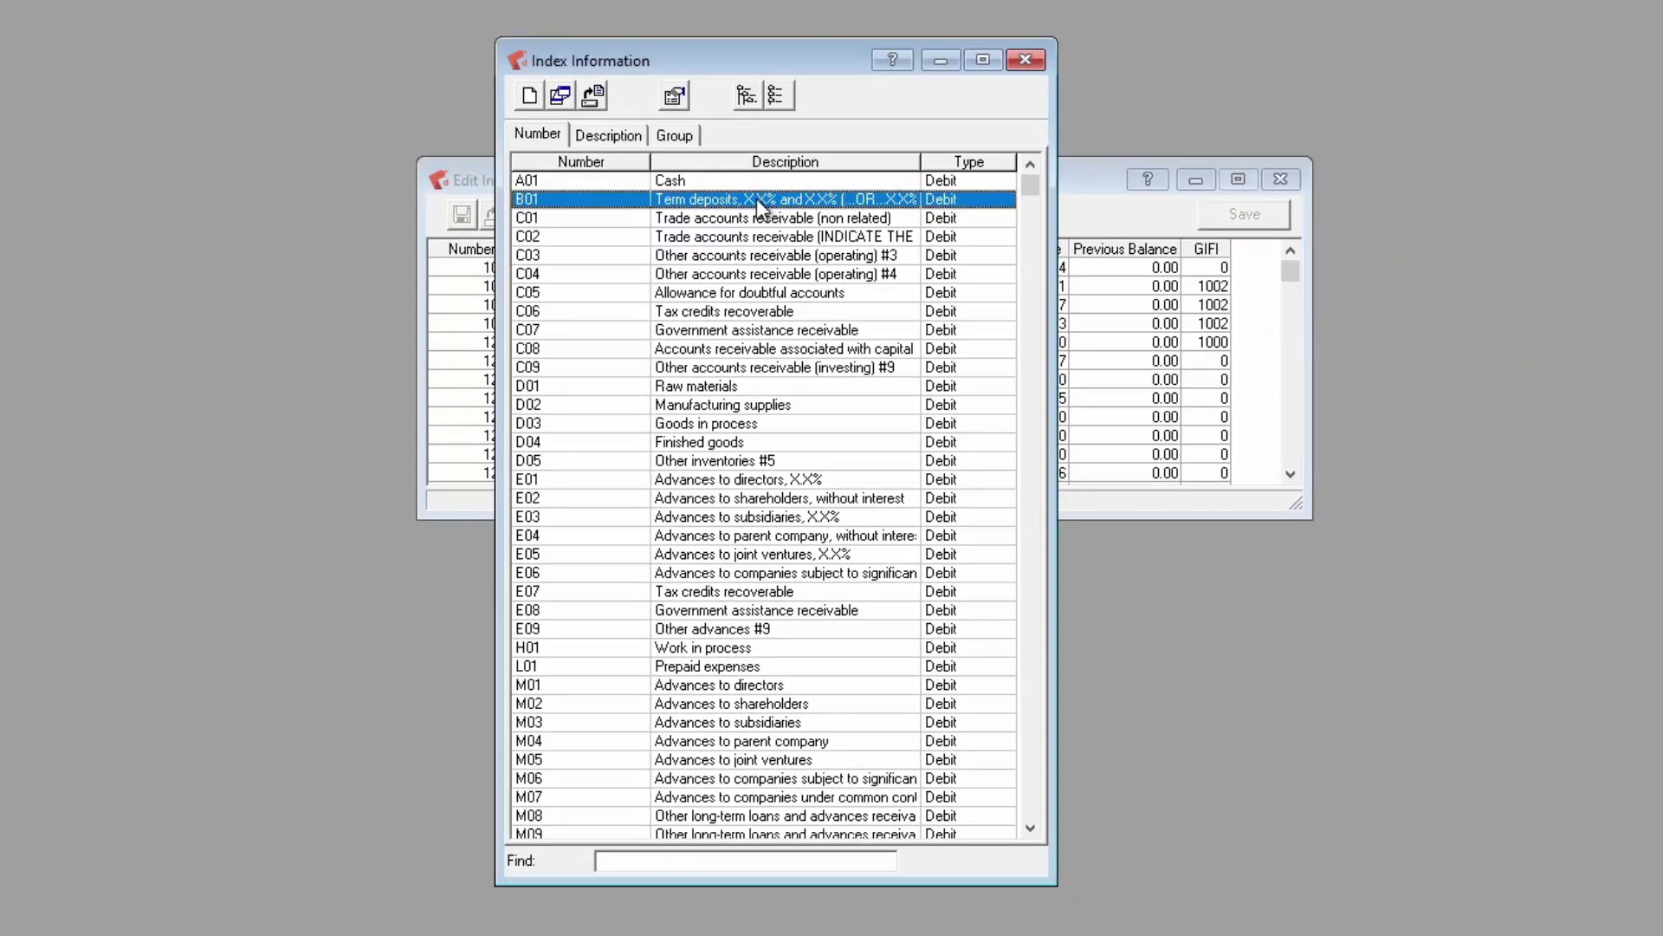
pyautogui.click(674, 180)
pyautogui.moveTo(665, 53); pyautogui.dragTo(1410, 30)
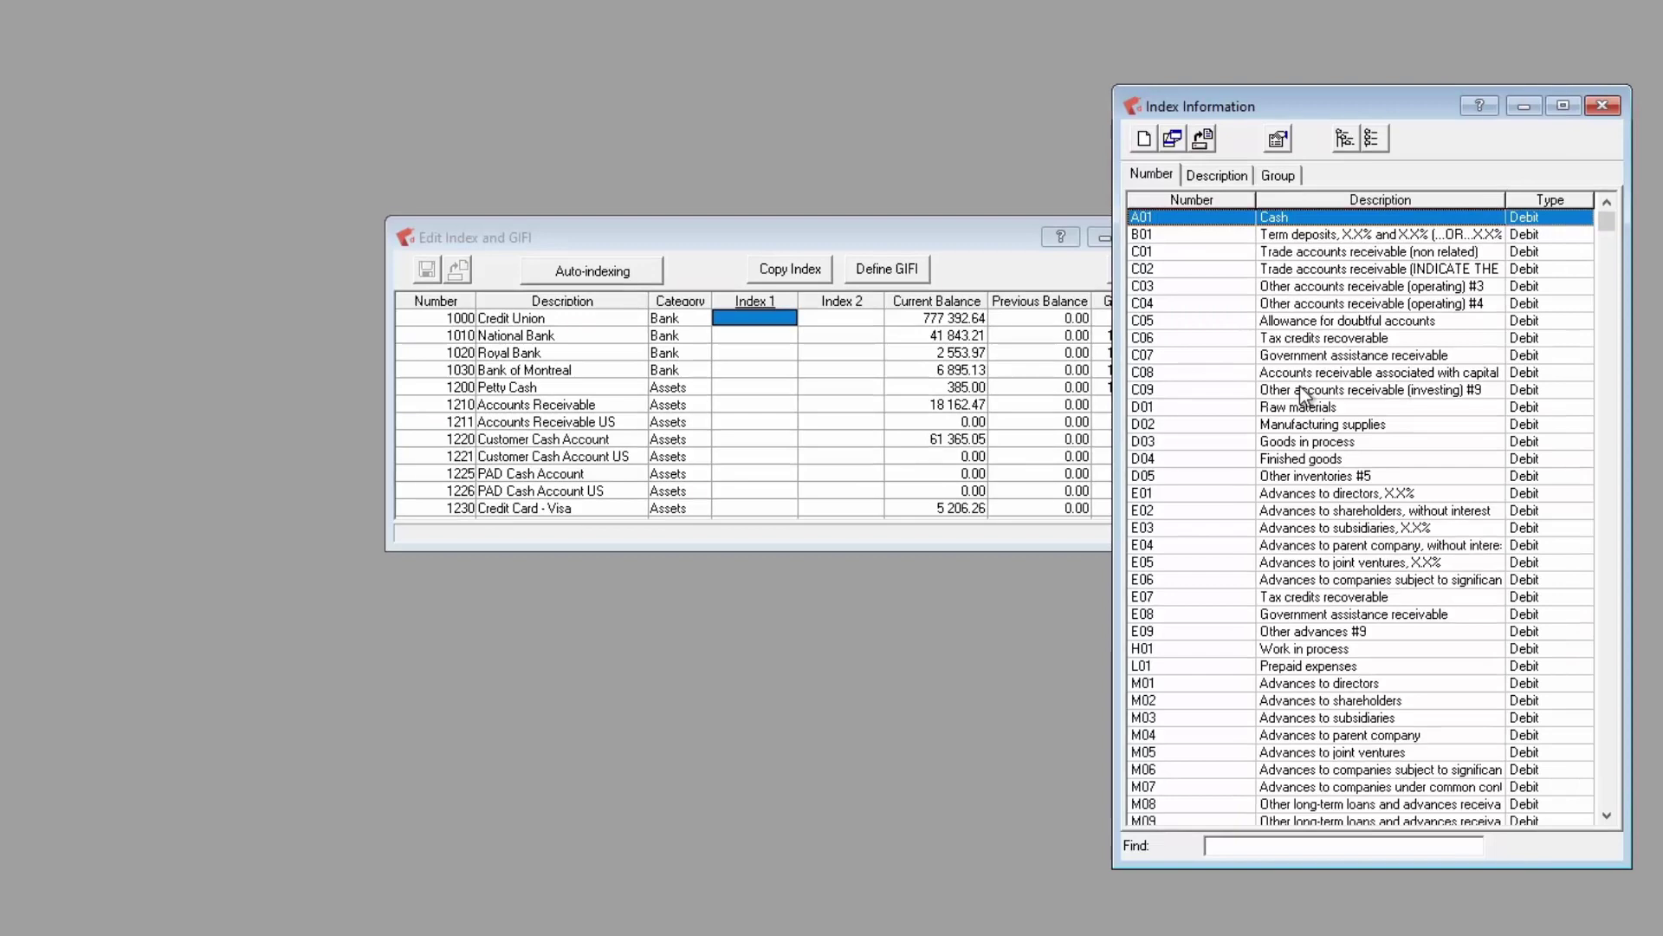
pyautogui.scroll(-4, 1307, 395)
pyautogui.scroll(-2, 1306, 395)
pyautogui.scroll(1, 1306, 395)
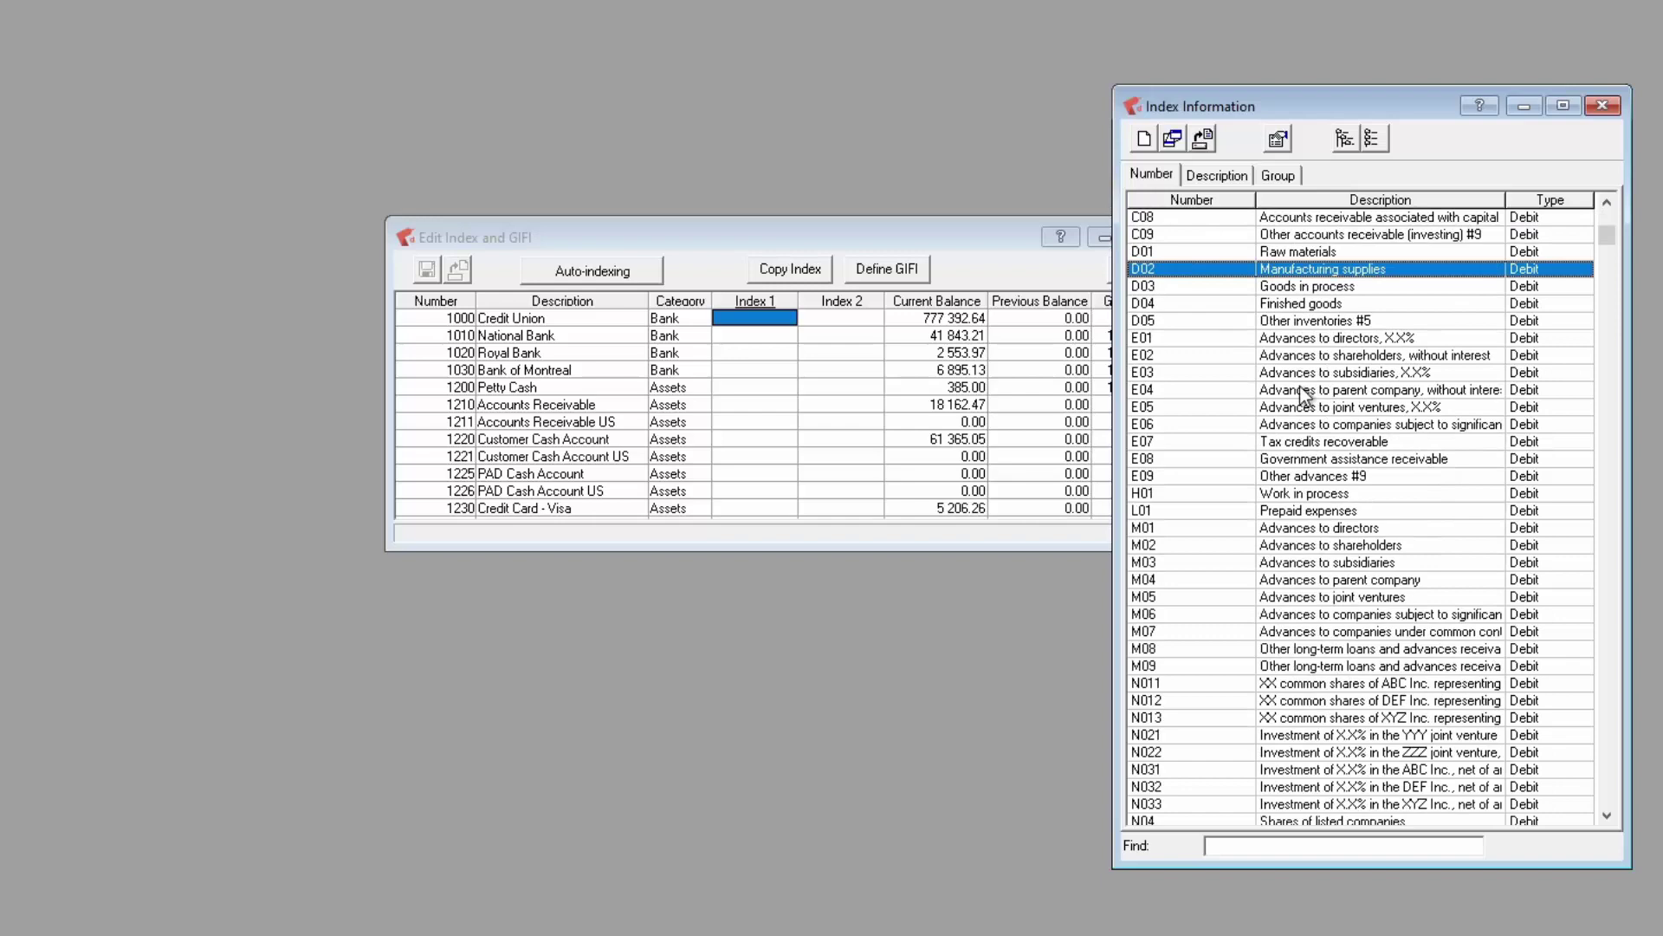
pyautogui.scroll(1, 1307, 395)
pyautogui.scroll(-7, 1306, 395)
pyautogui.scroll(-20, 1307, 396)
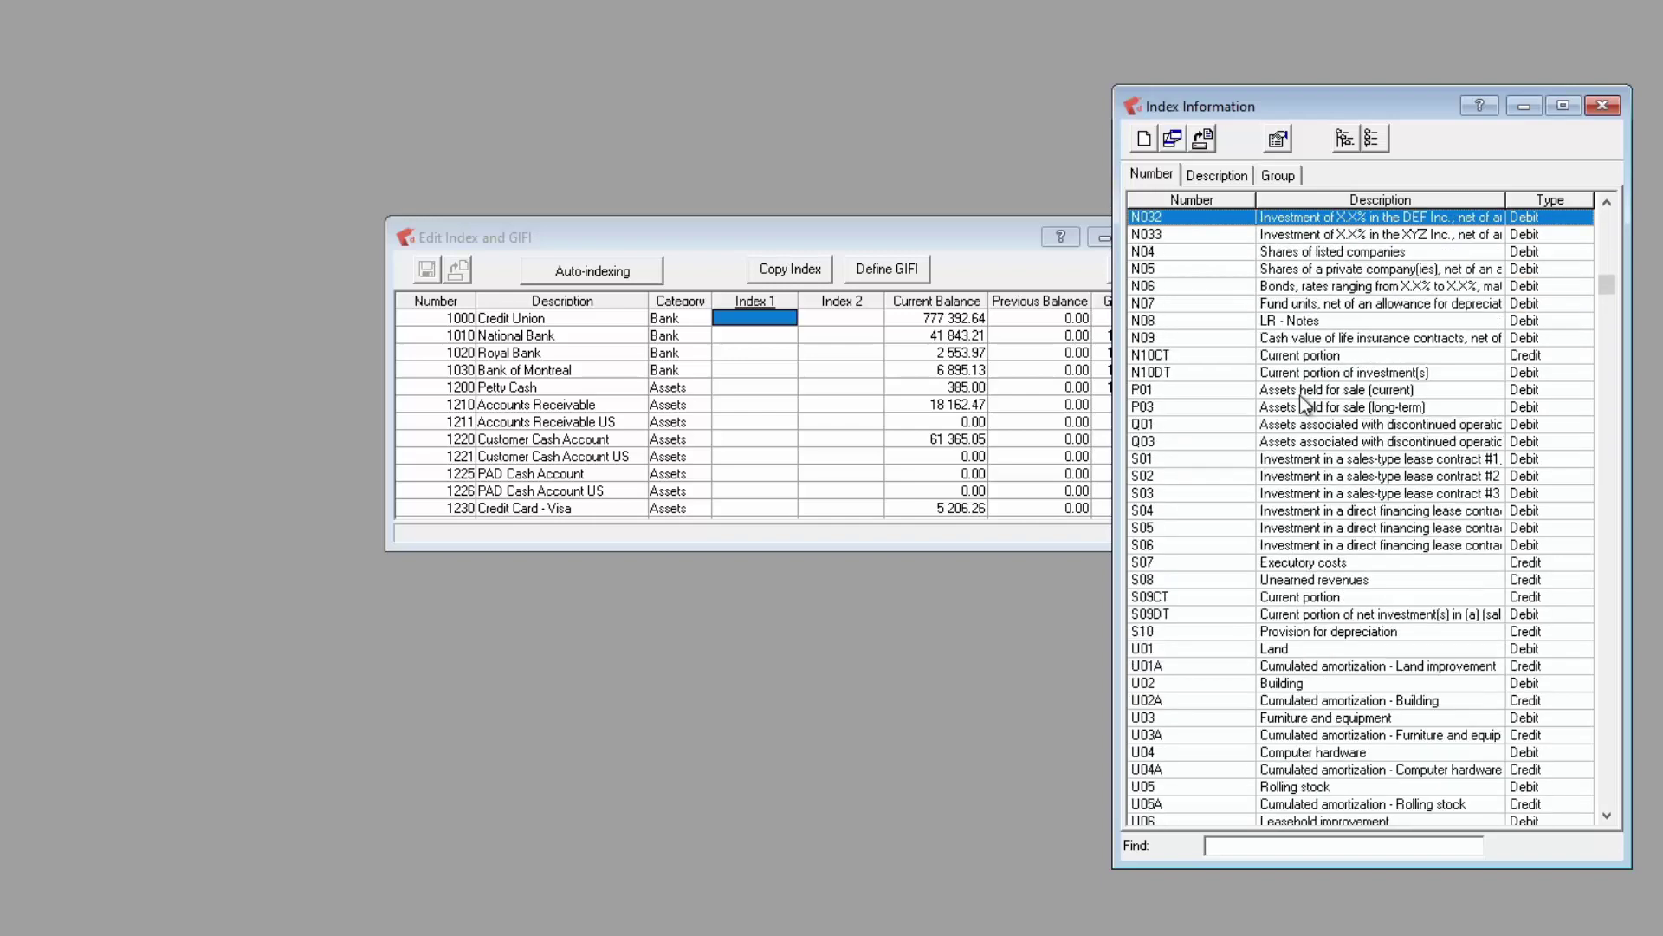
pyautogui.scroll(-20, 1332, 494)
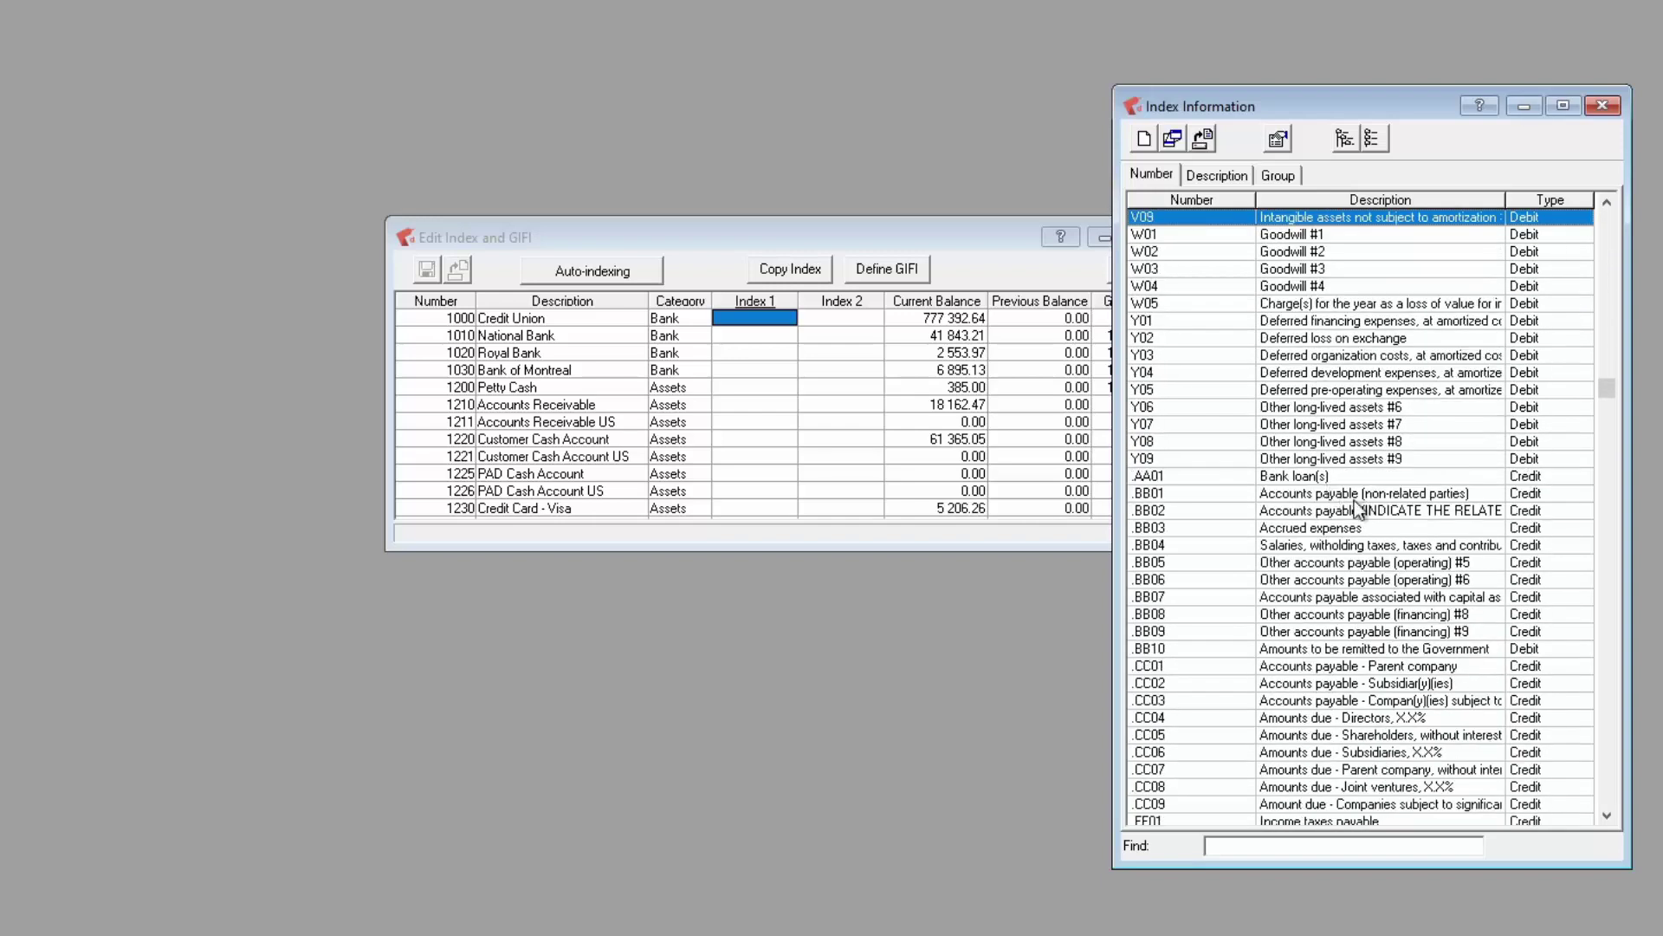
pyautogui.scroll(-3, 1369, 534)
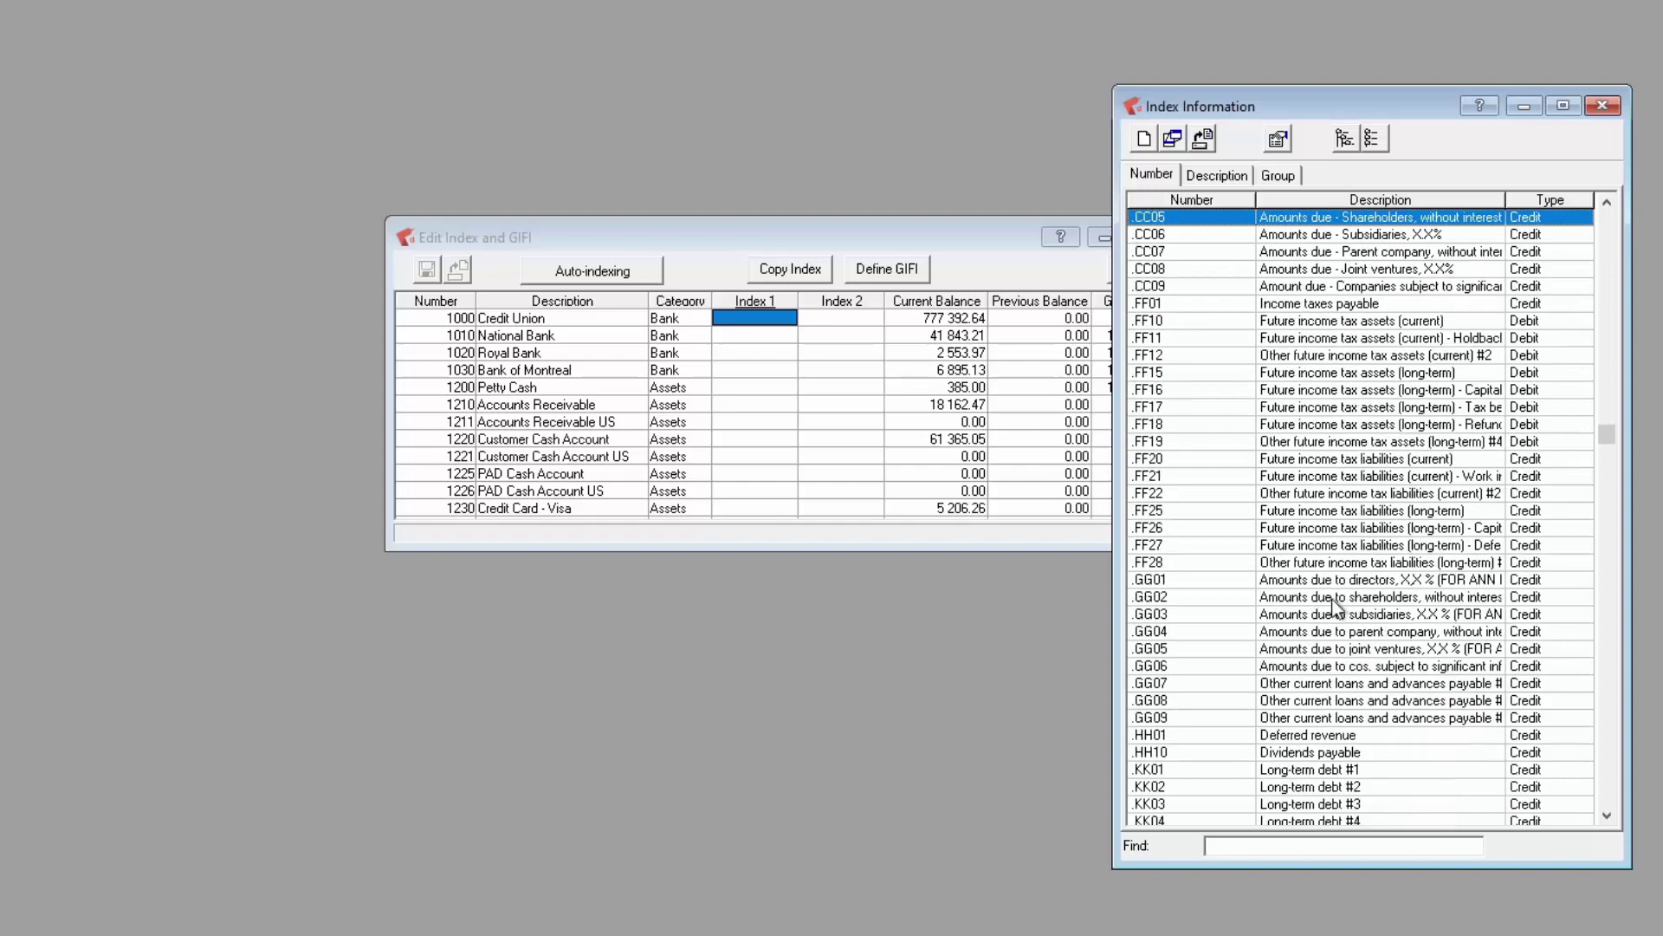
# Widen the Index window and Description column, check .GG01 and .GG03, then close it
pyautogui.click(1287, 581)
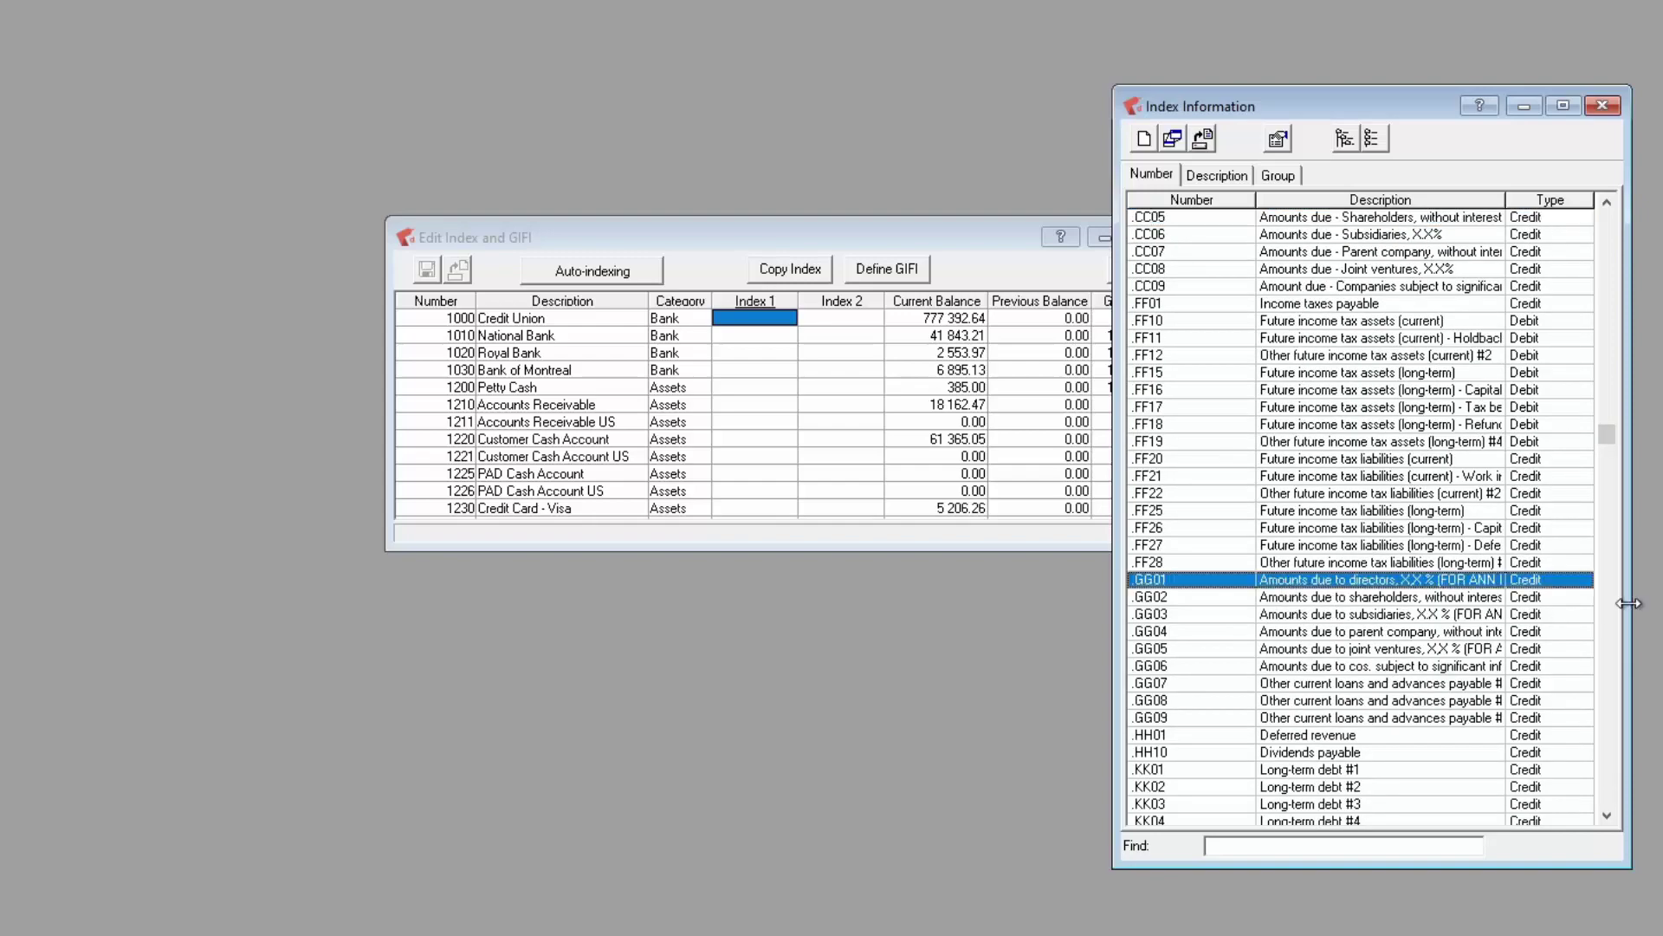
pyautogui.moveTo(1632, 606); pyautogui.dragTo(1662, 613)
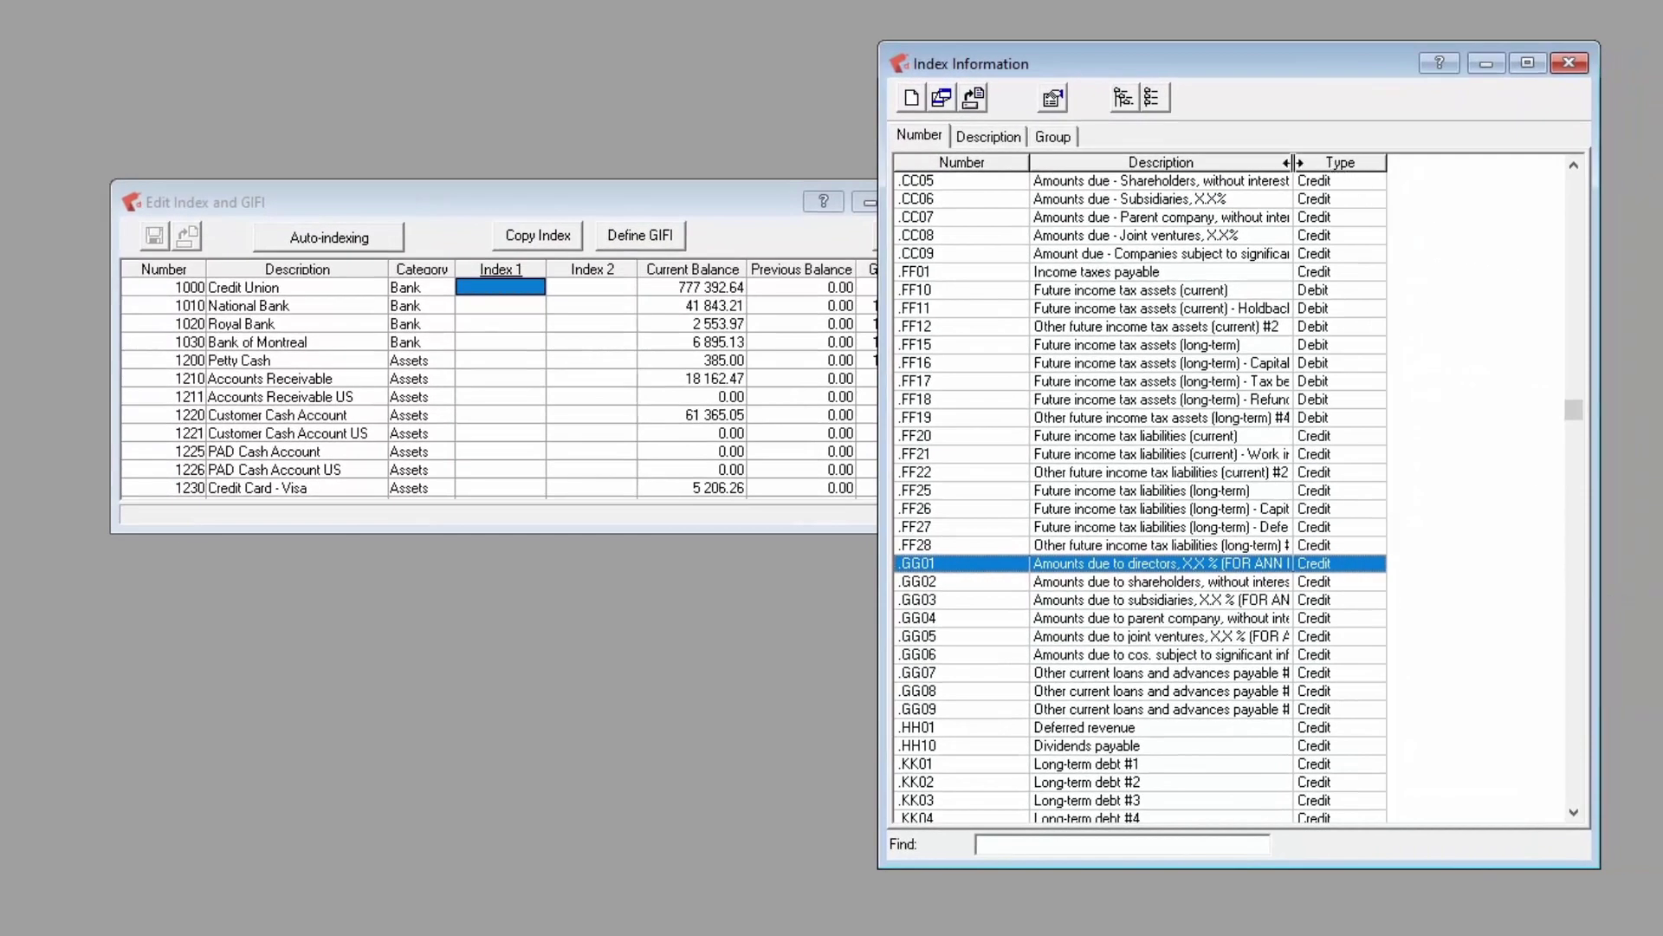
pyautogui.moveTo(1295, 162); pyautogui.dragTo(1500, 175)
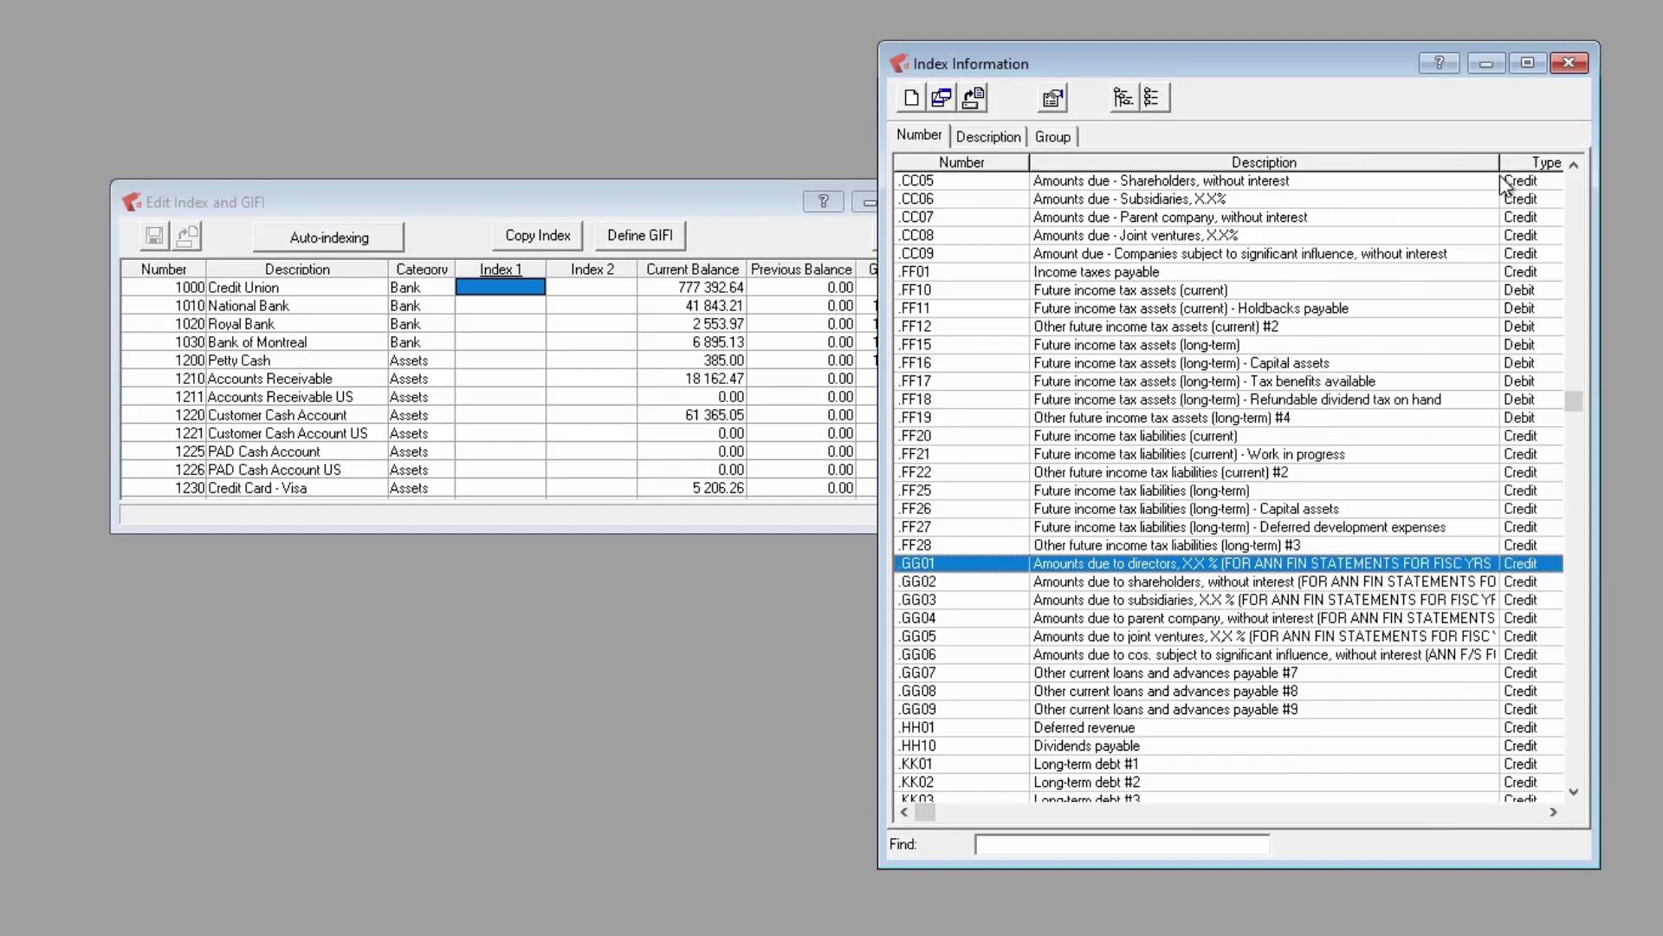
pyautogui.click(1061, 600)
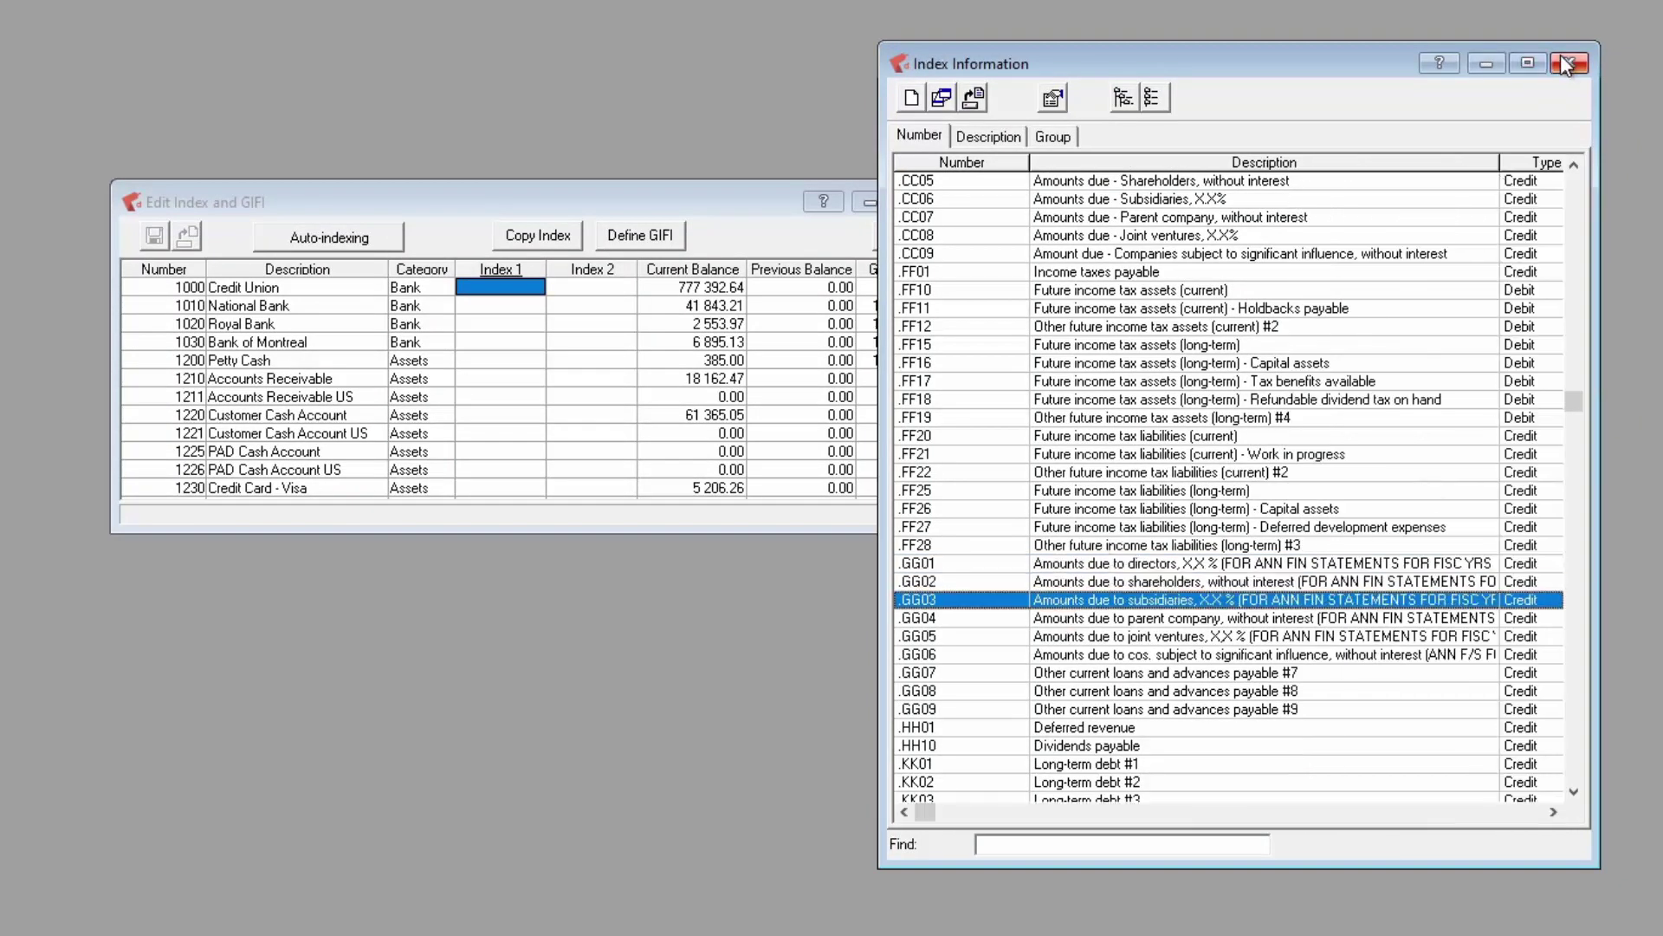
pyautogui.click(1566, 64)
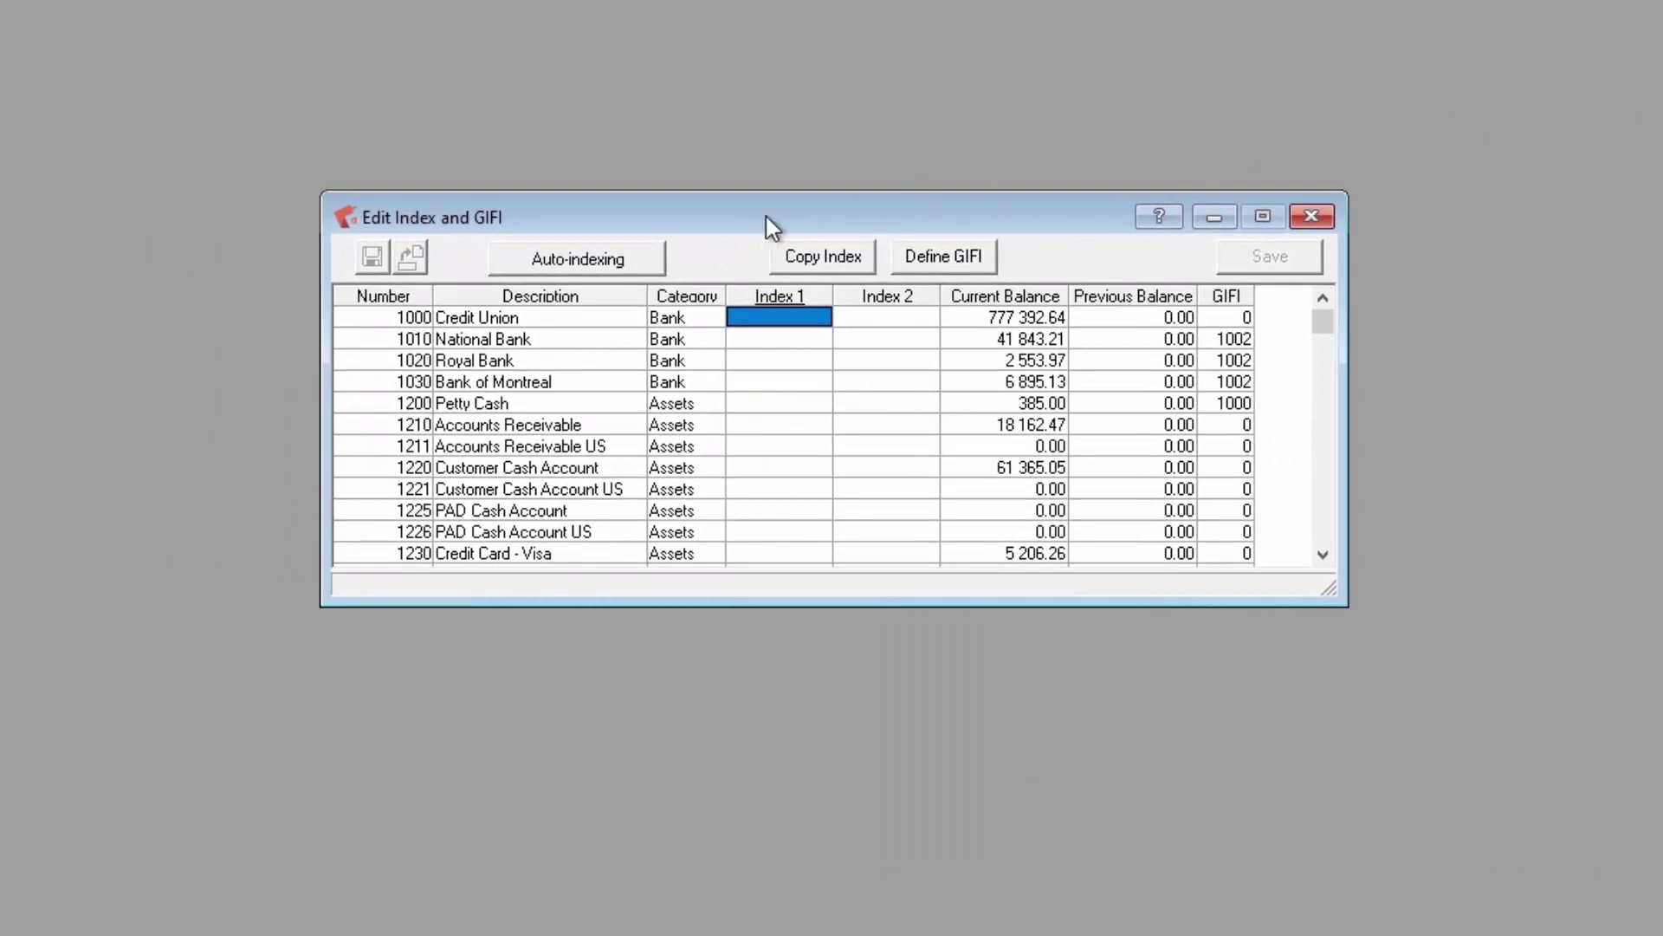
# Auto-index all accounts, enter A01 as Credit Union's Index 1, and save
pyautogui.click(642, 253)
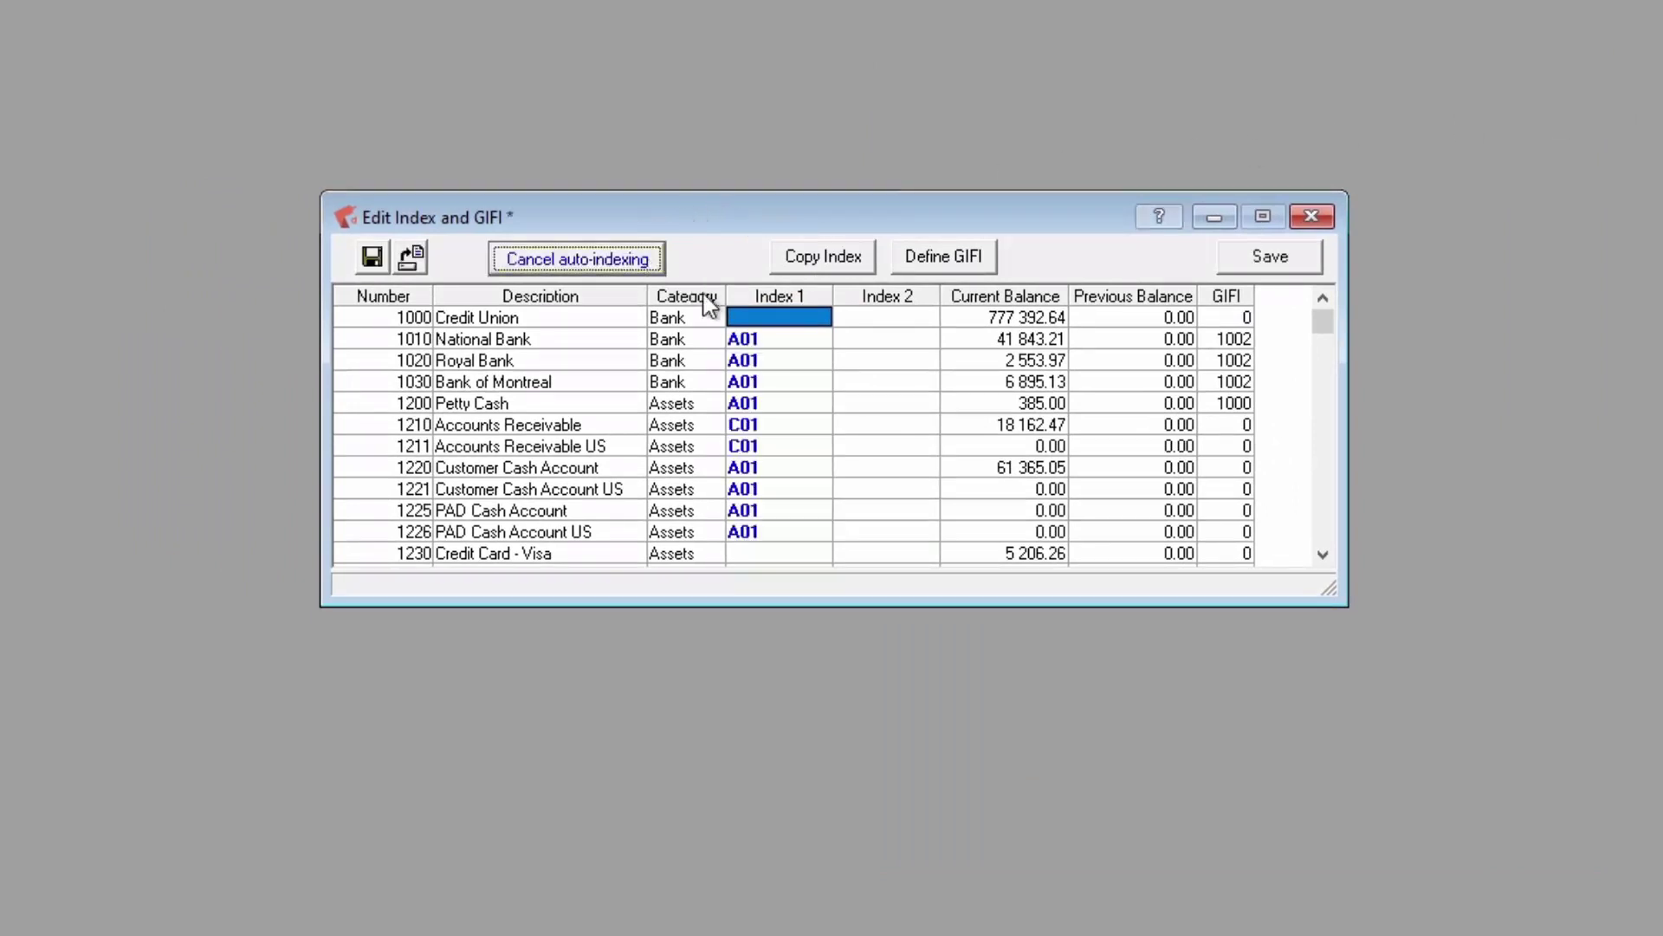
pyautogui.click(784, 423)
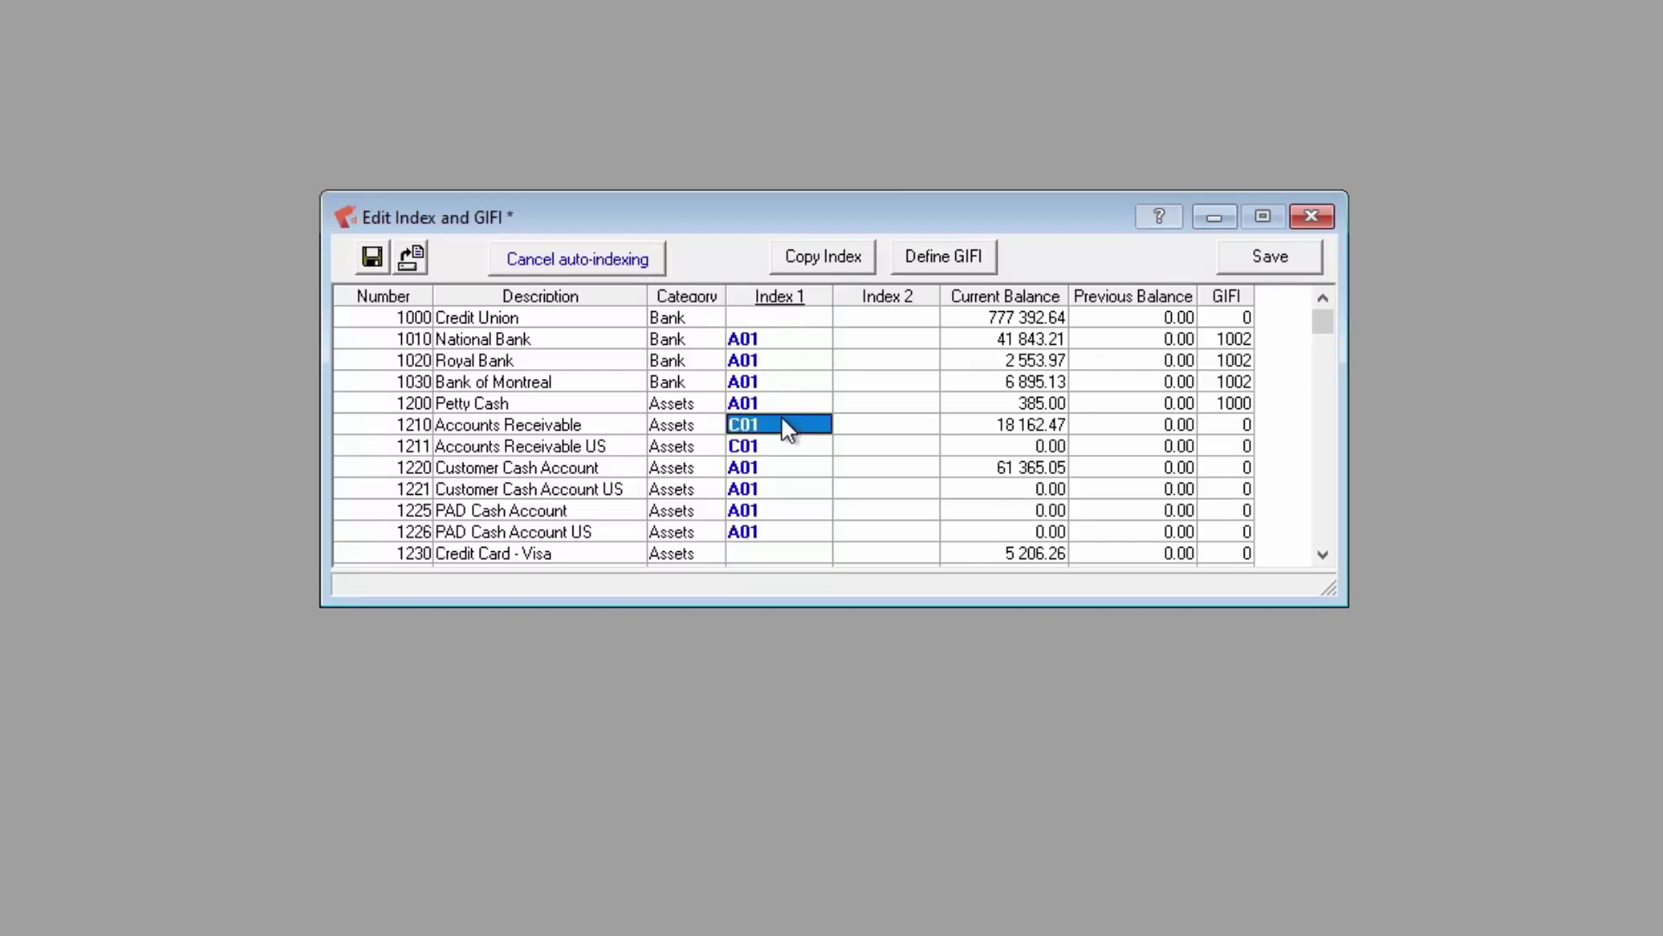
pyautogui.click(761, 323)
pyautogui.write('A01')
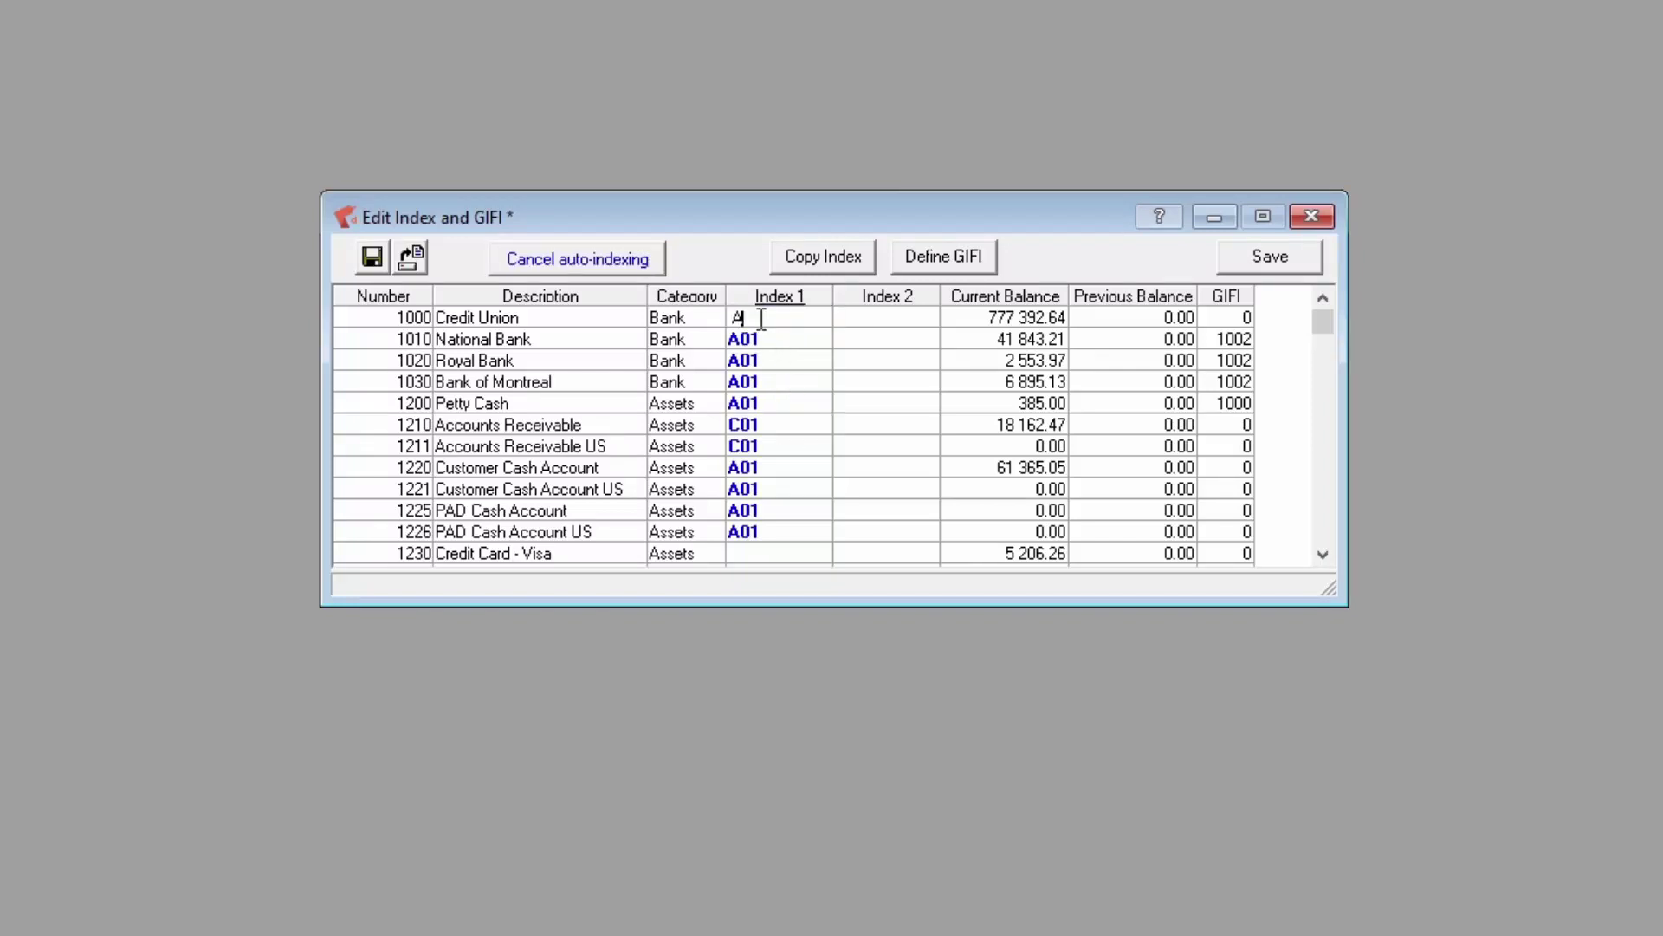
pyautogui.click(892, 347)
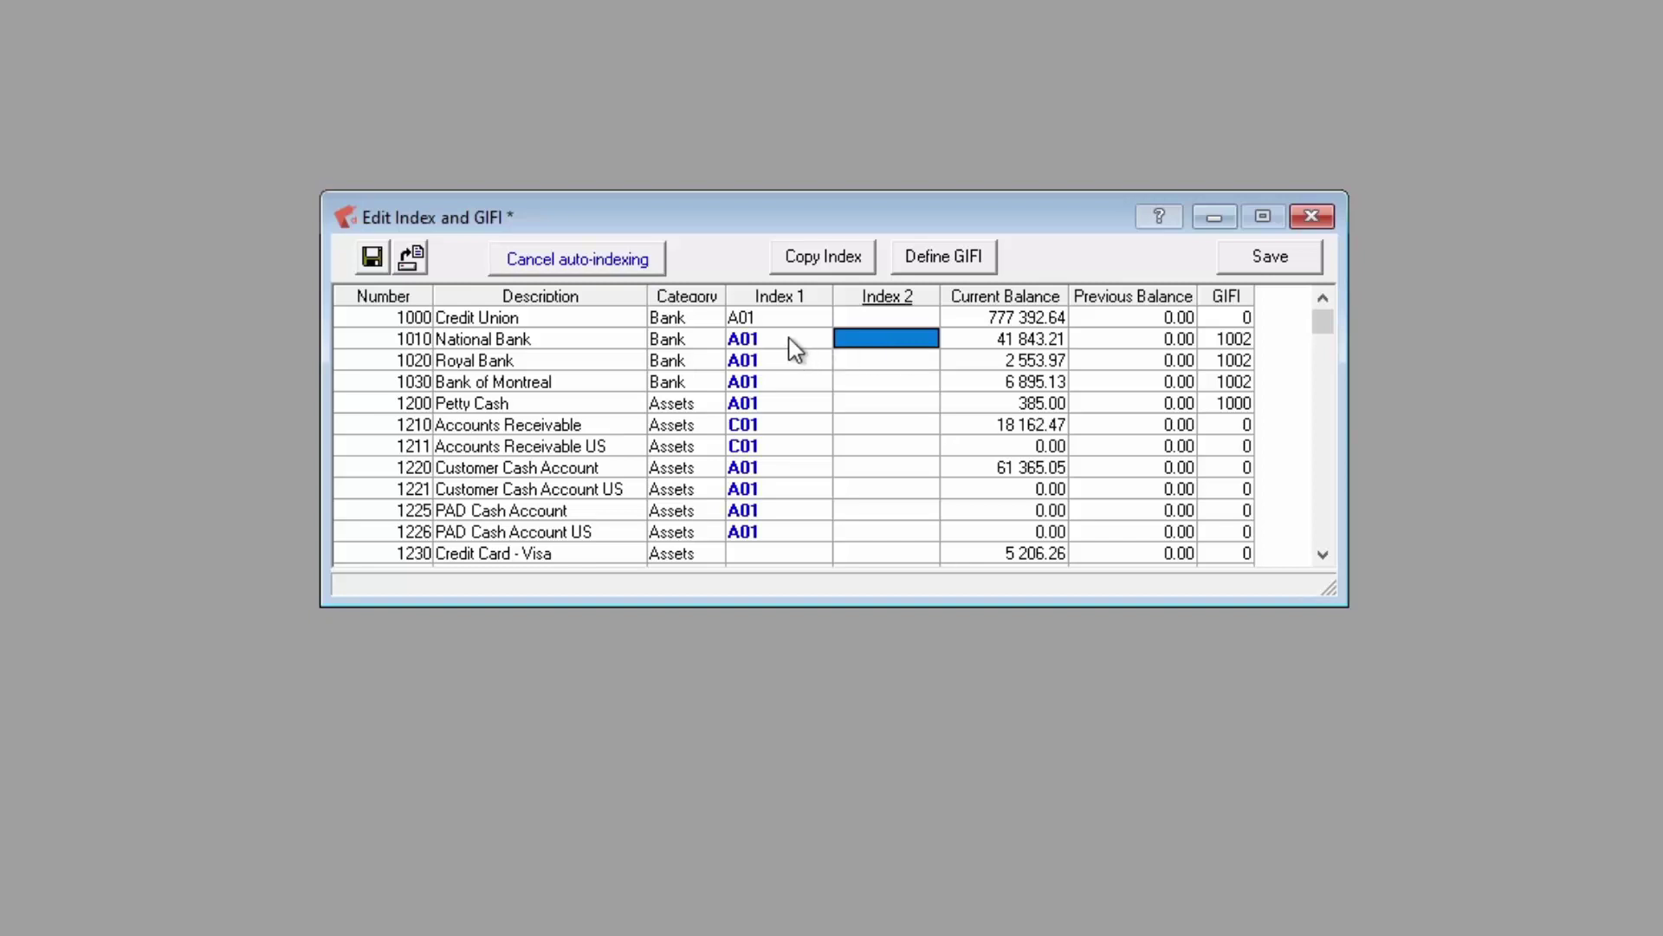
pyautogui.click(1239, 260)
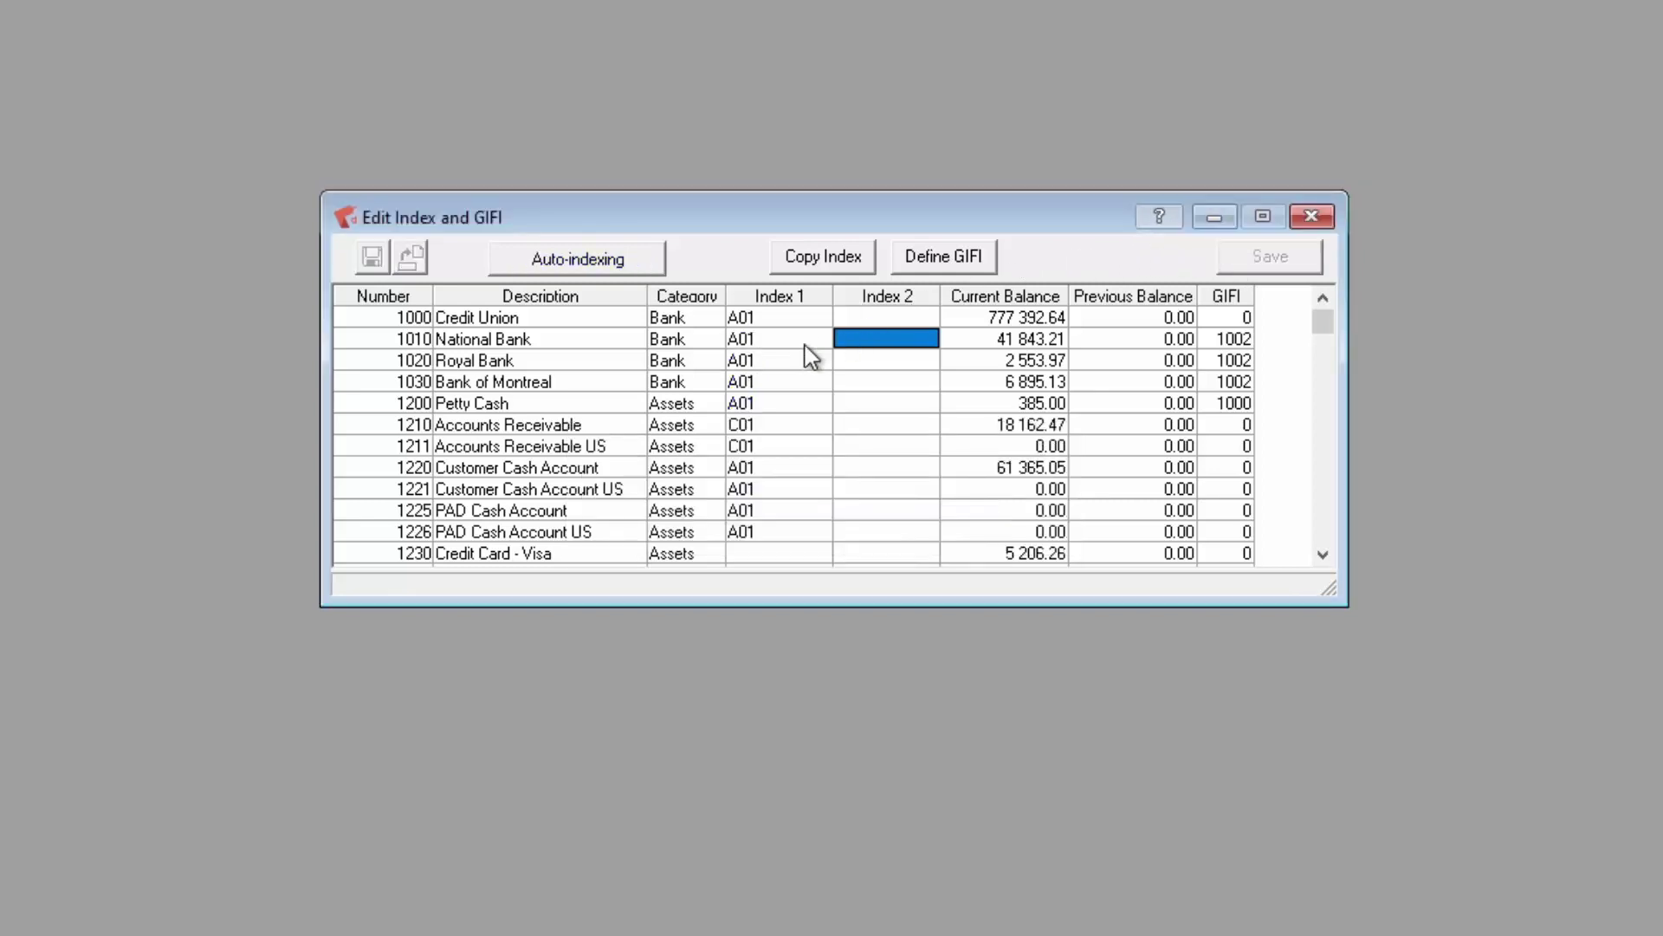
# Copy Index 1 codes into Index 2 for all accounts and save
pyautogui.click(779, 264)
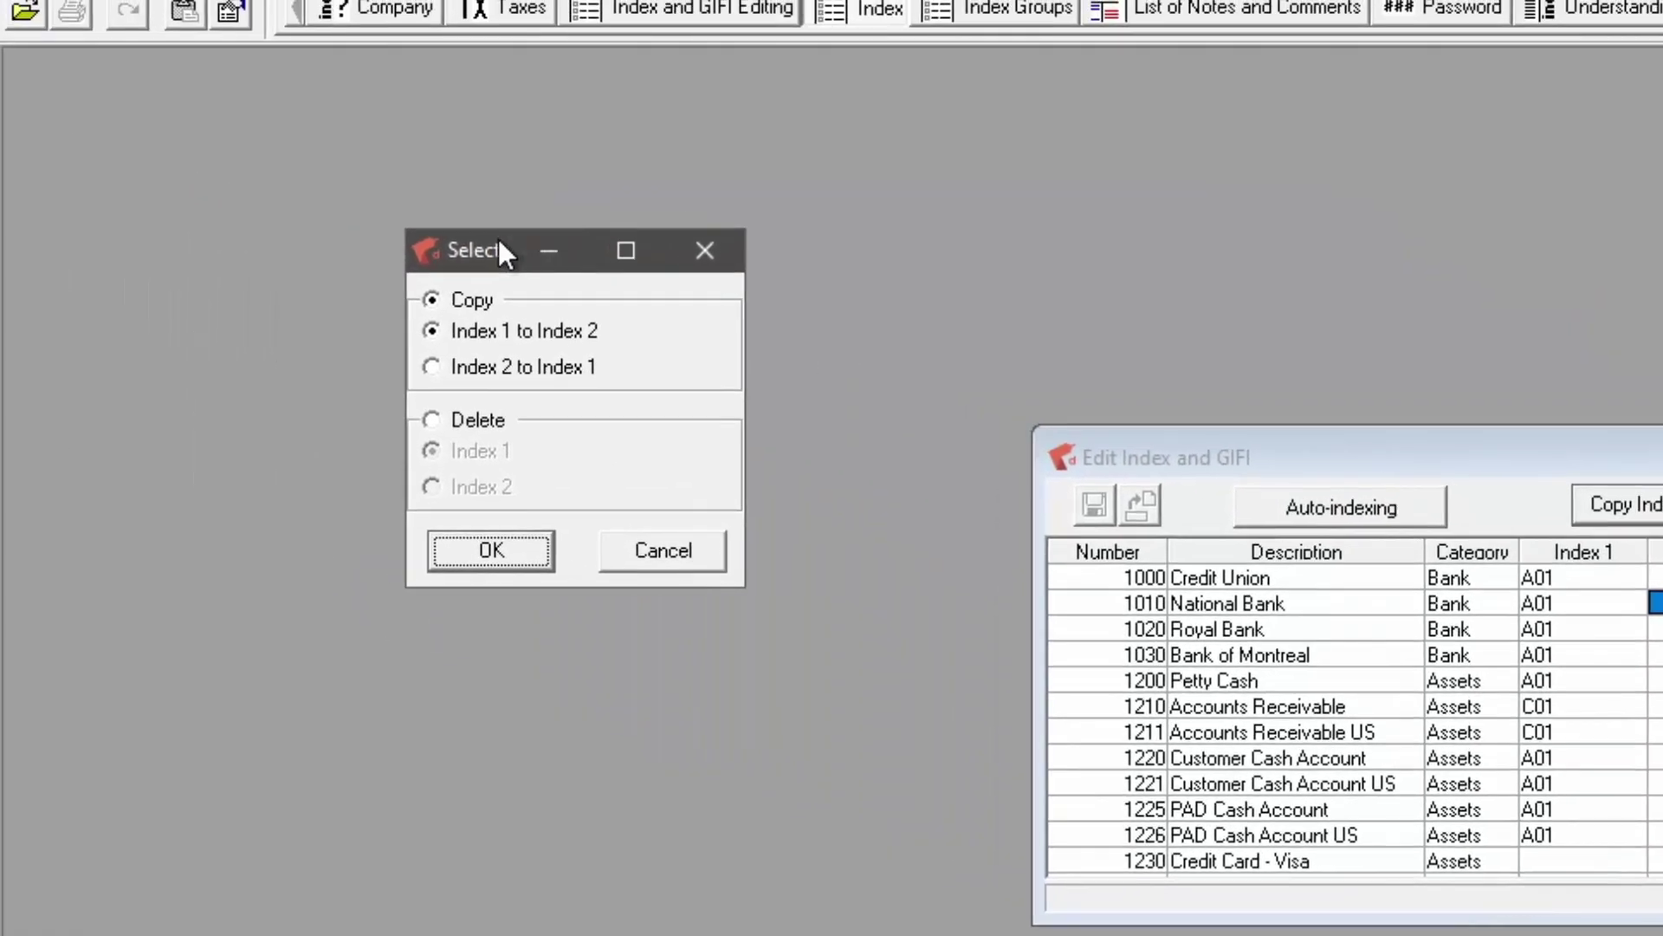
pyautogui.moveTo(497, 250); pyautogui.dragTo(674, 472)
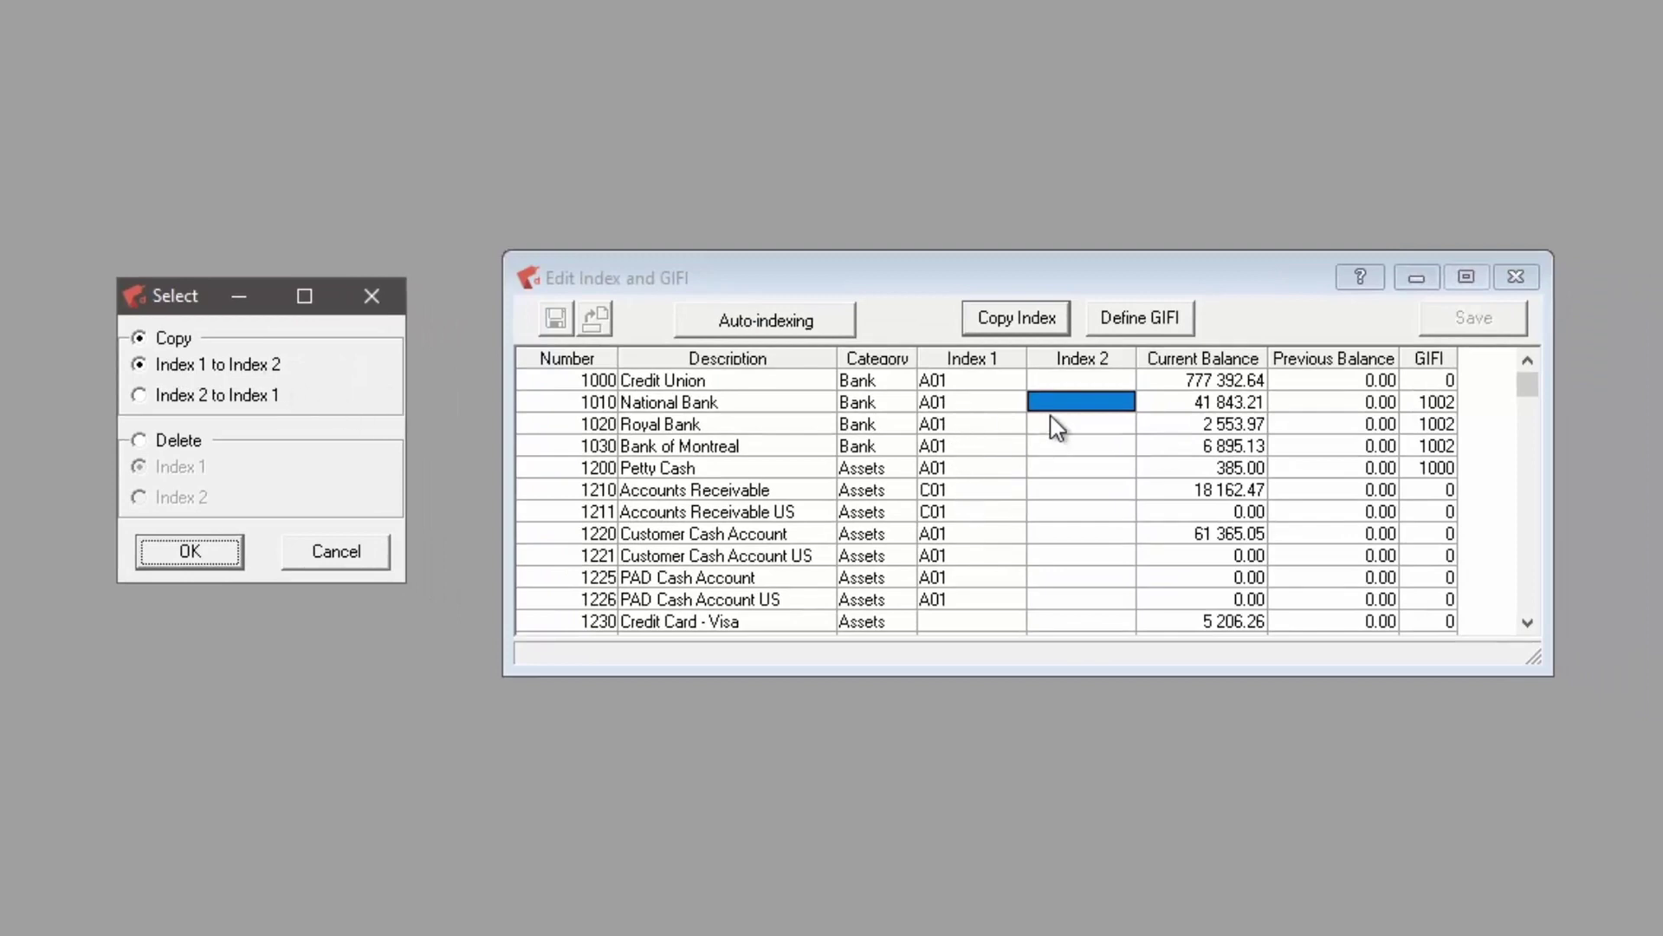
pyautogui.click(185, 557)
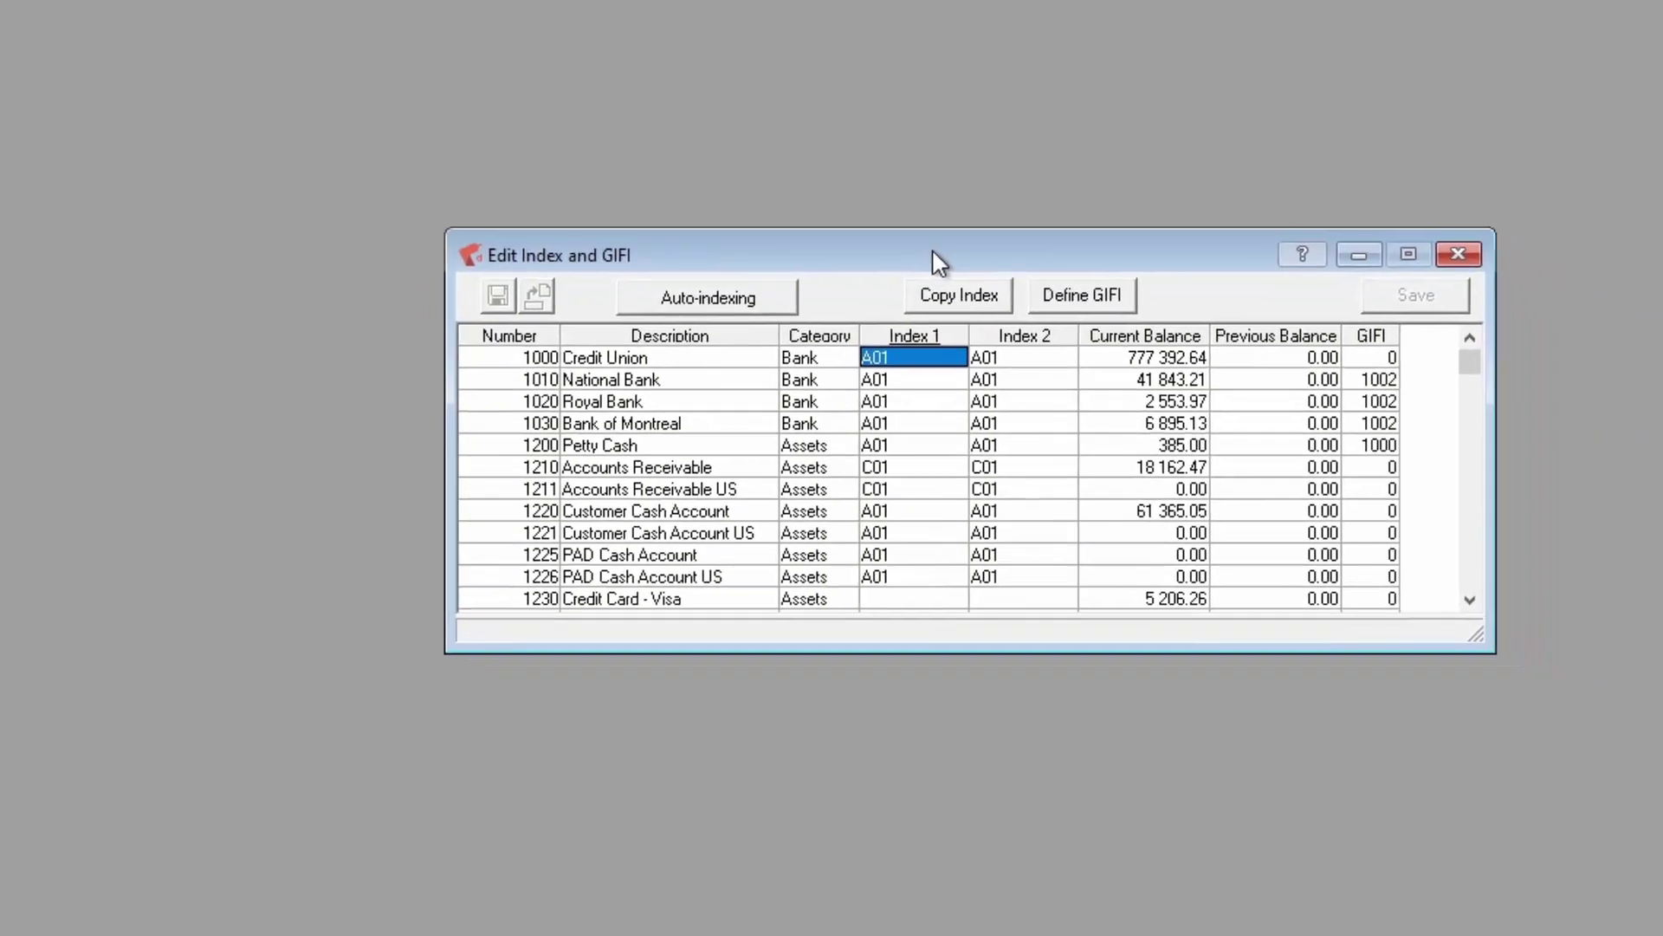
pyautogui.moveTo(936, 260); pyautogui.dragTo(793, 194)
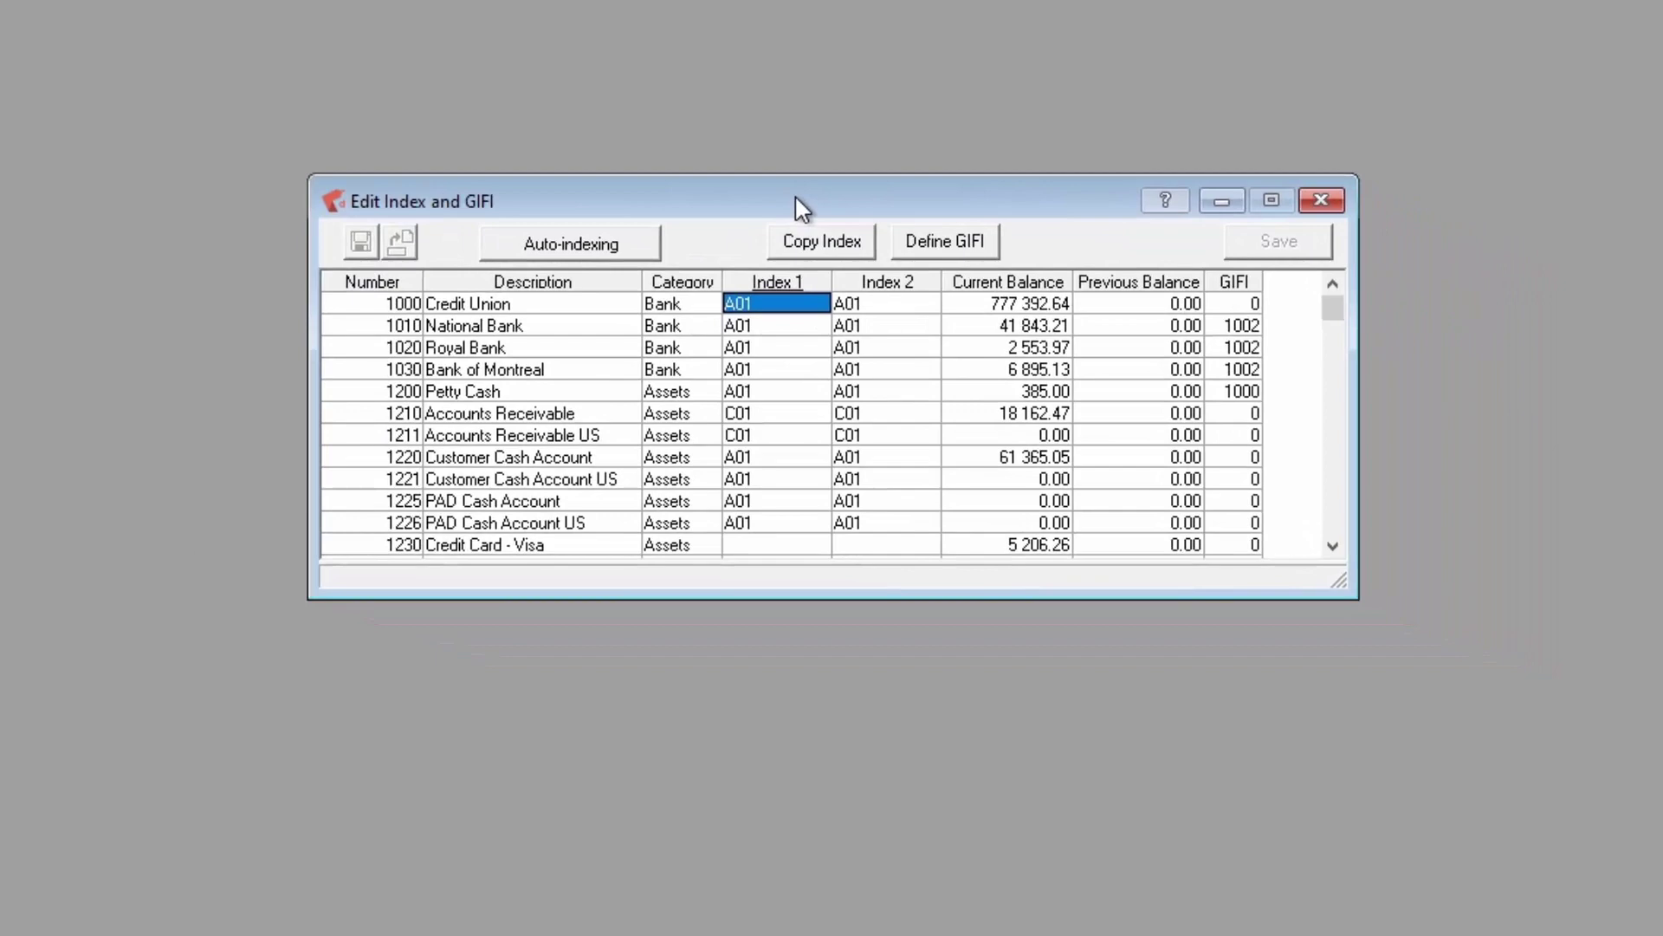
# Assign GIFI 1002 from Short-term Assets to the Credit Union account
pyautogui.click(1221, 303)
pyautogui.click(967, 239)
pyautogui.click(208, 283)
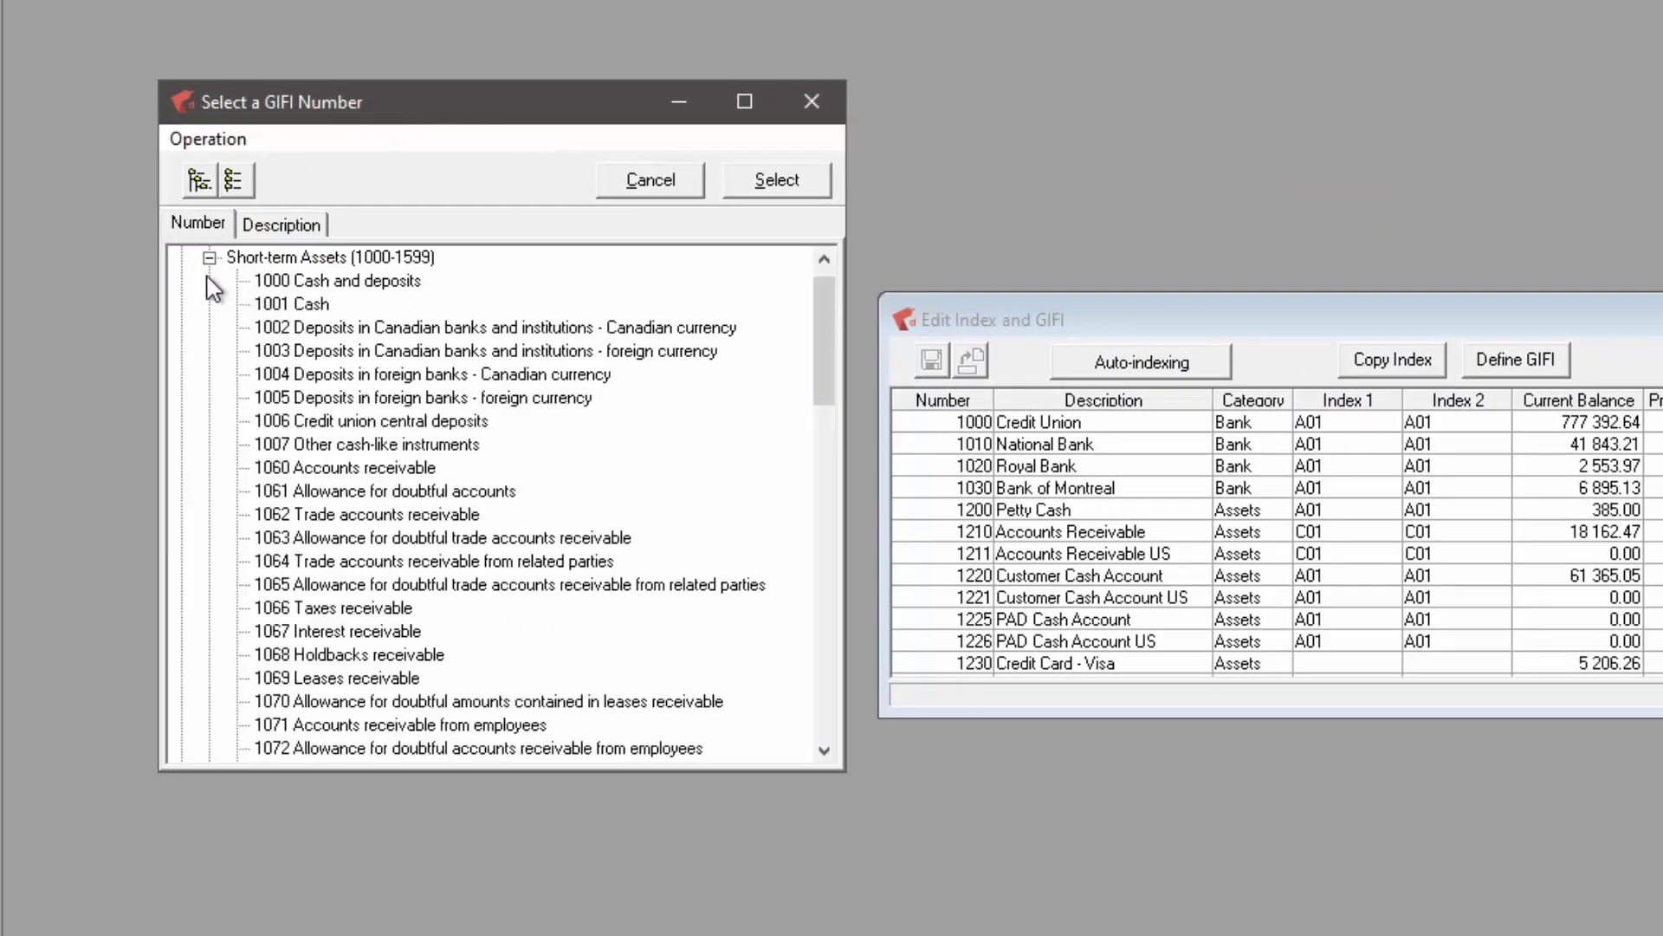
pyautogui.click(354, 331)
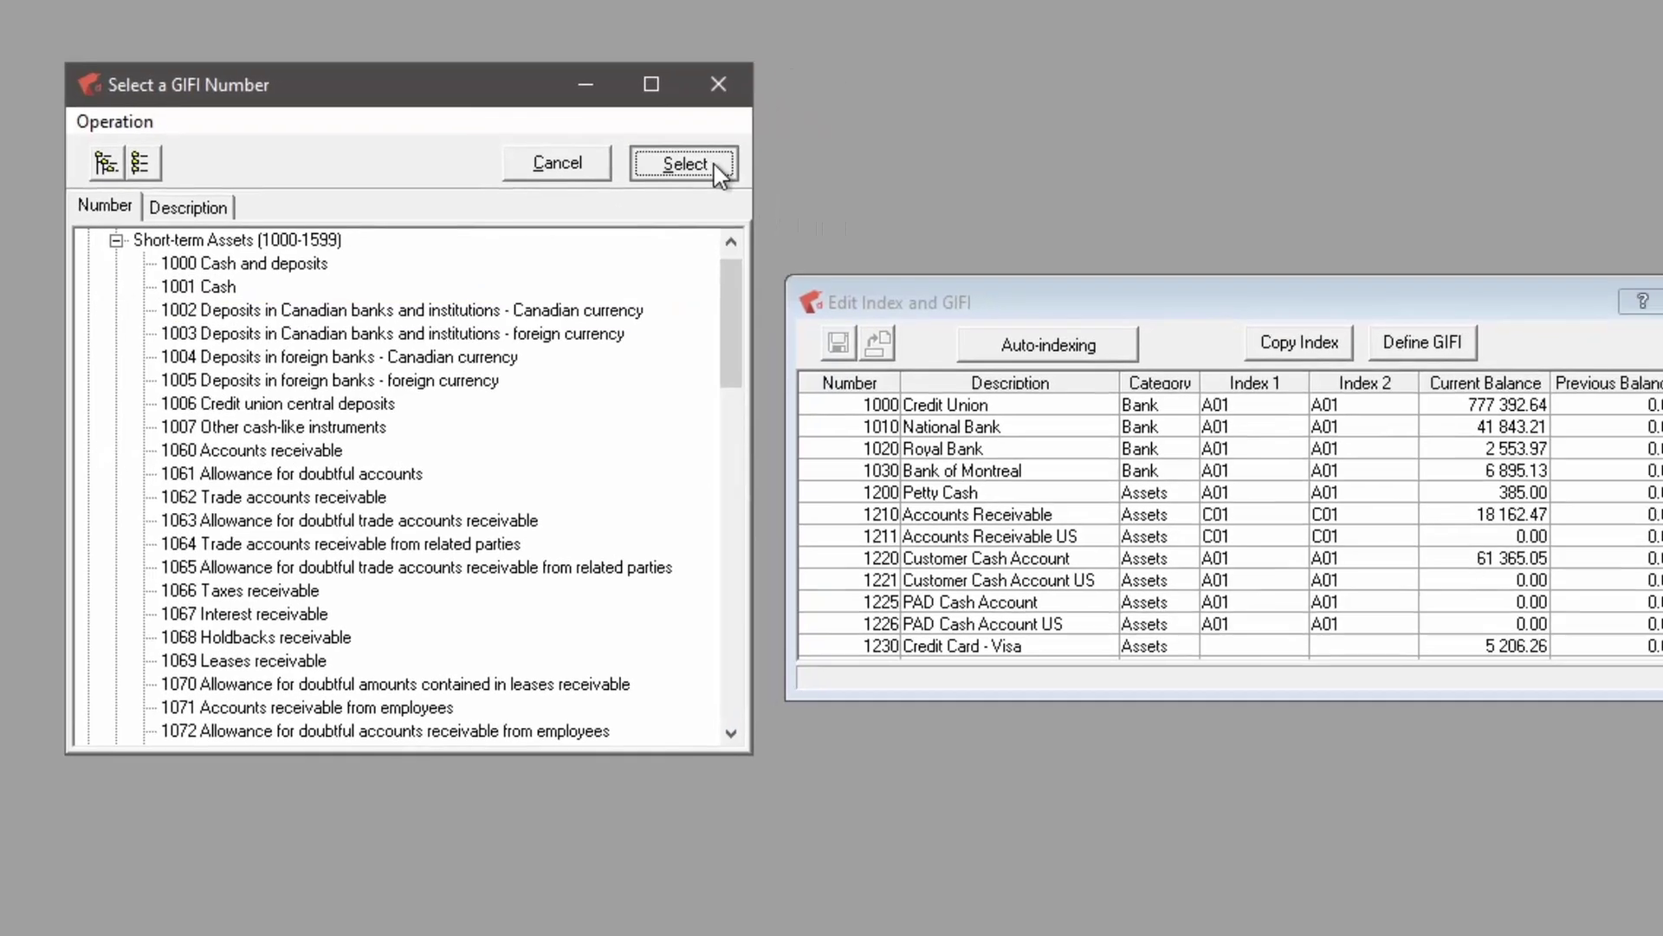
pyautogui.click(801, 182)
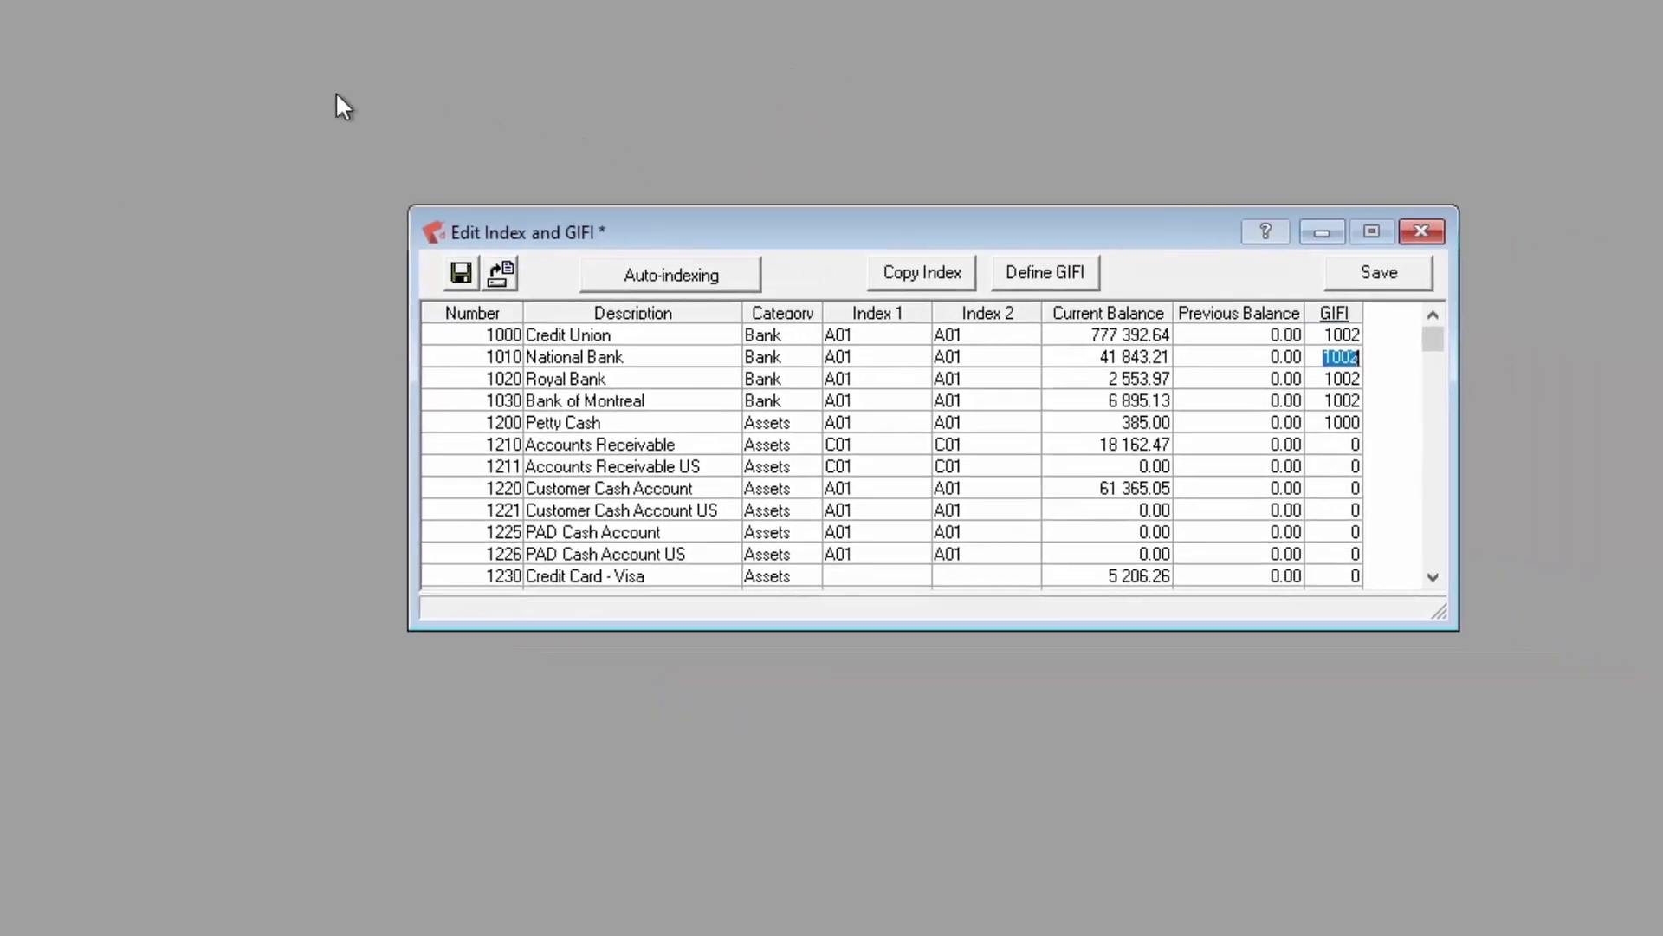
# Check the Royal Bank, Bank of Montreal and Petty Cash GIFI values, then save
pyautogui.click(1251, 362)
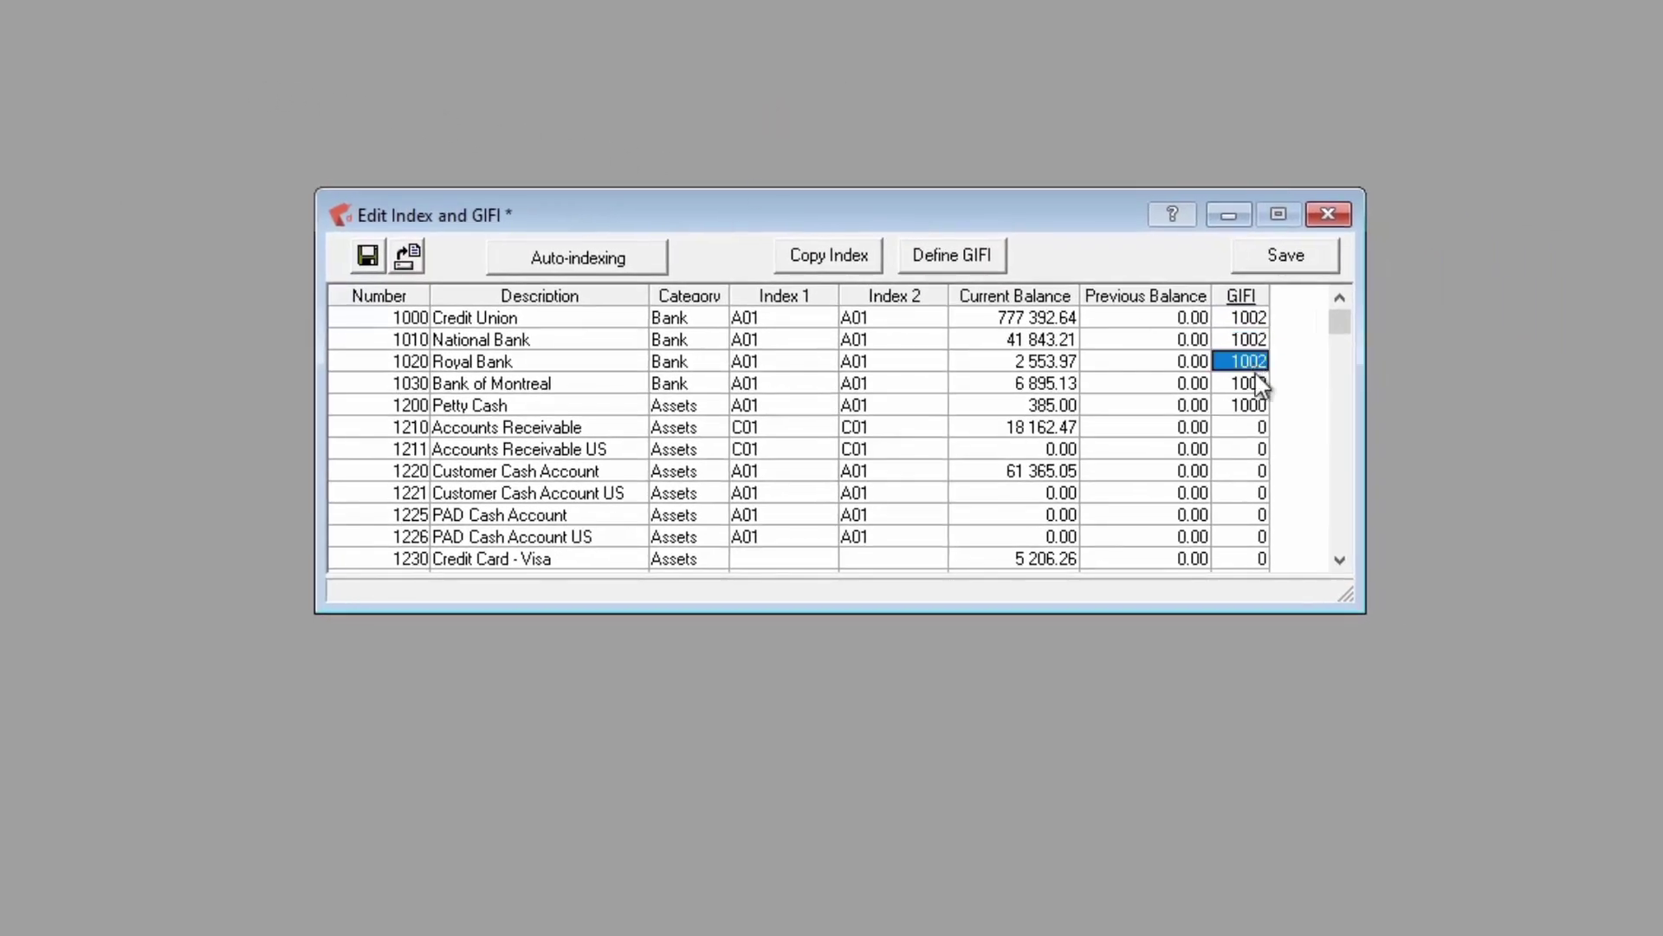
pyautogui.click(1256, 385)
pyautogui.click(1255, 406)
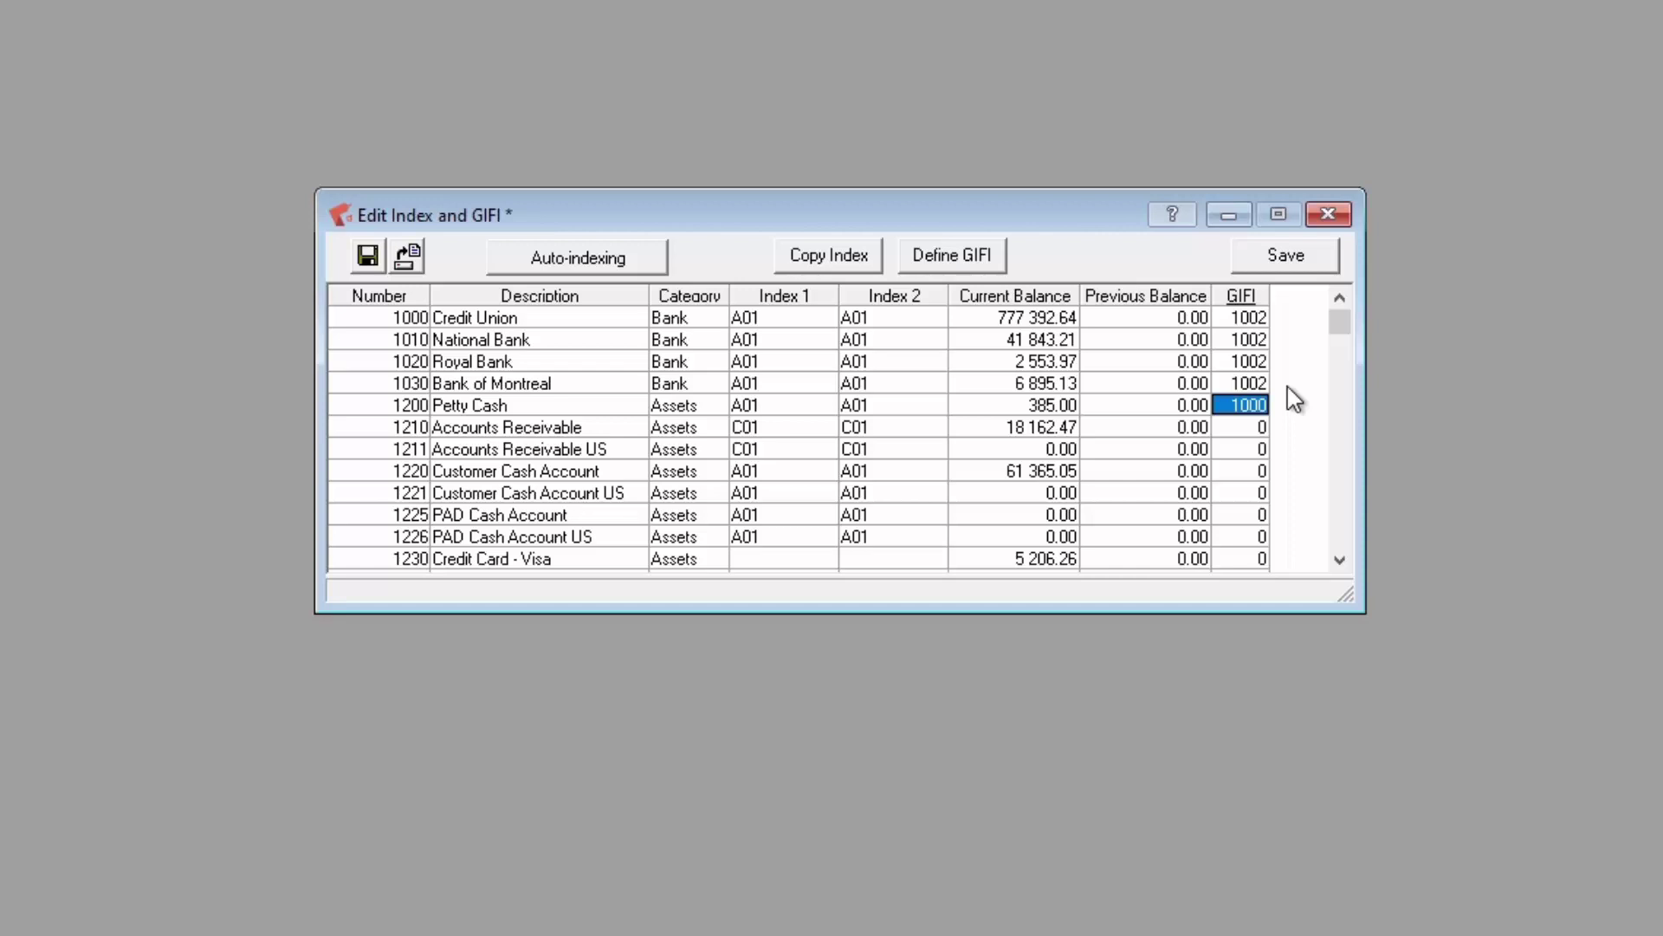
pyautogui.click(1267, 268)
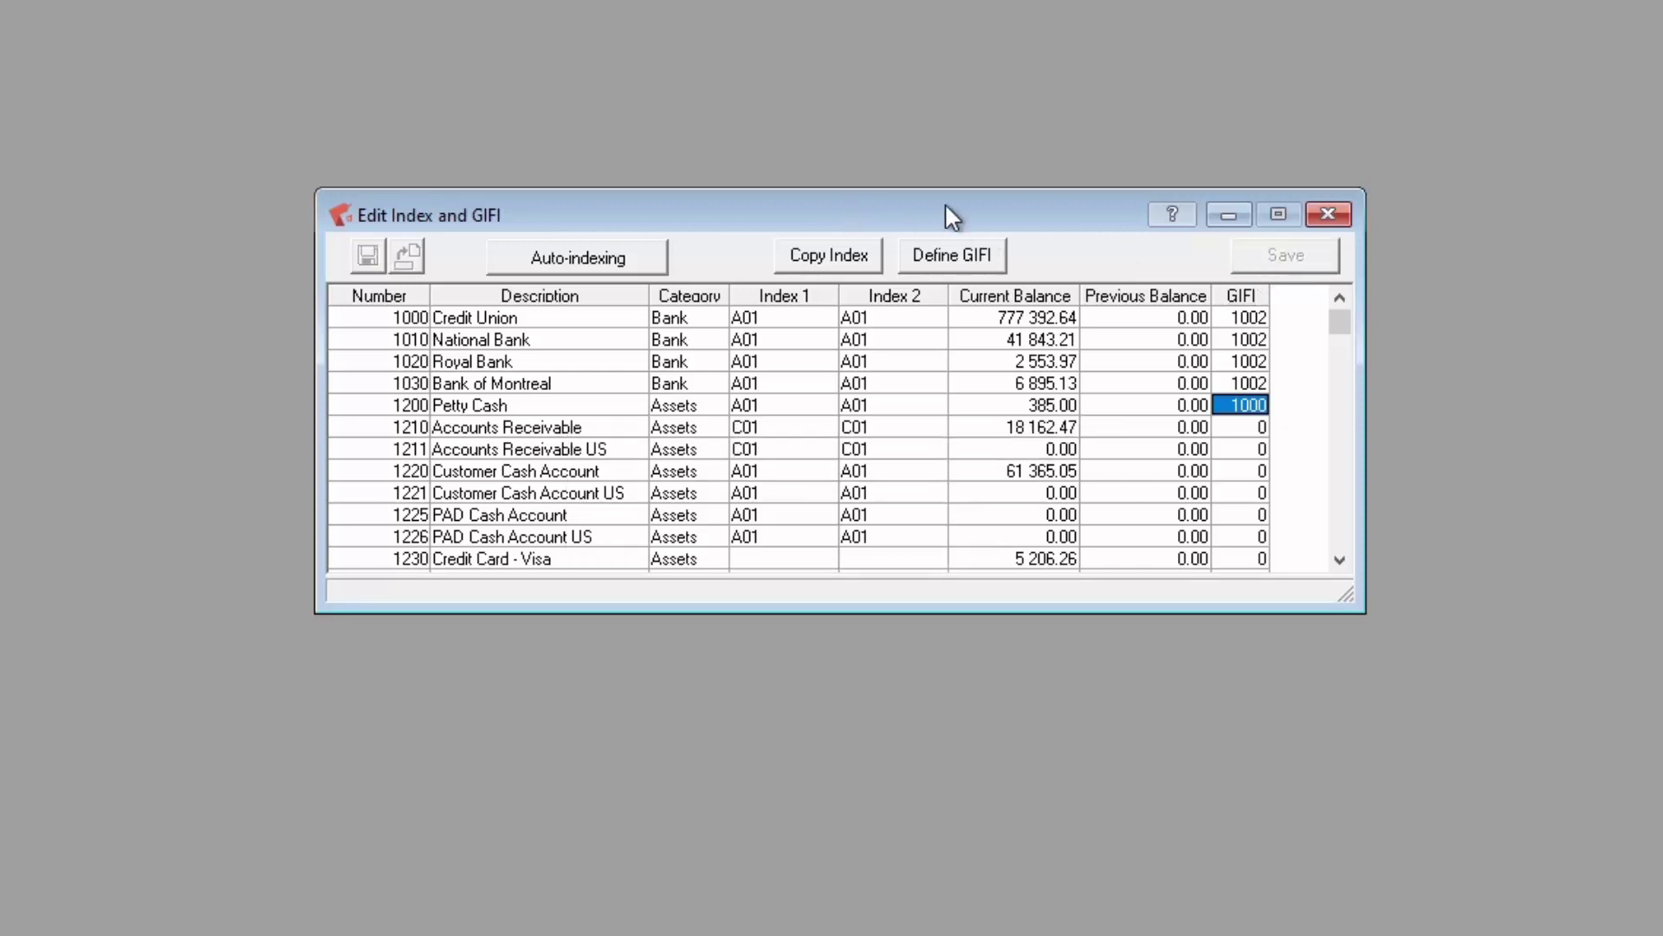
# Close the index and GIFI editor, then start and cancel the Drill.gfi GIFI export
pyautogui.click(1325, 218)
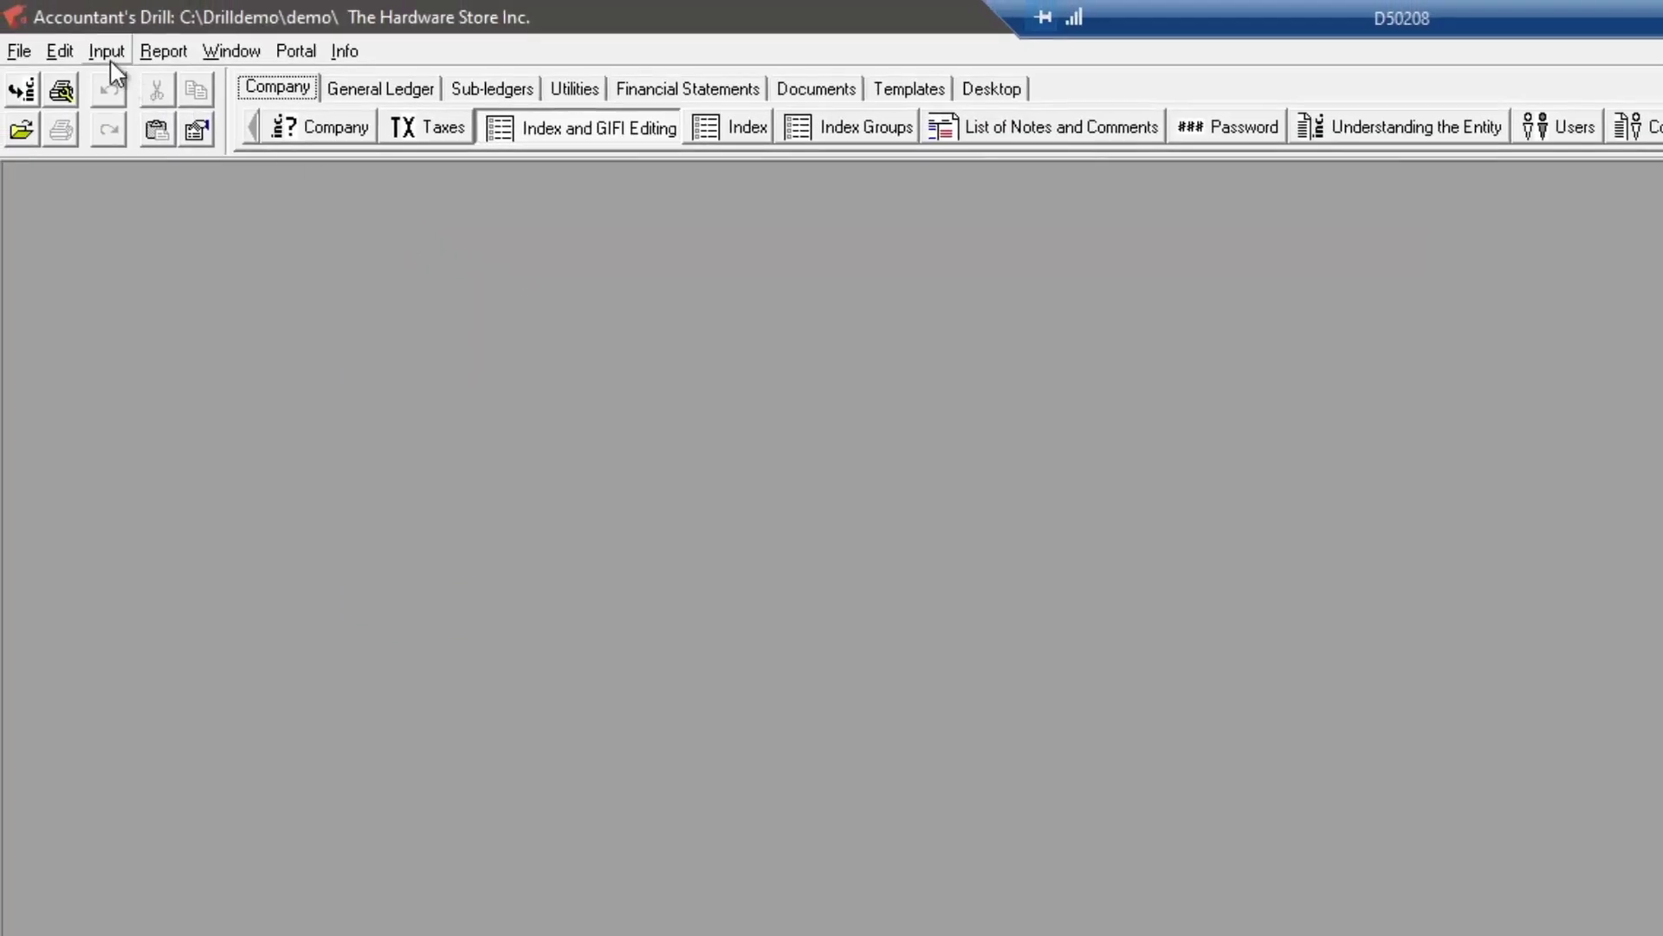
pyautogui.click(106, 51)
pyautogui.moveTo(216, 196)
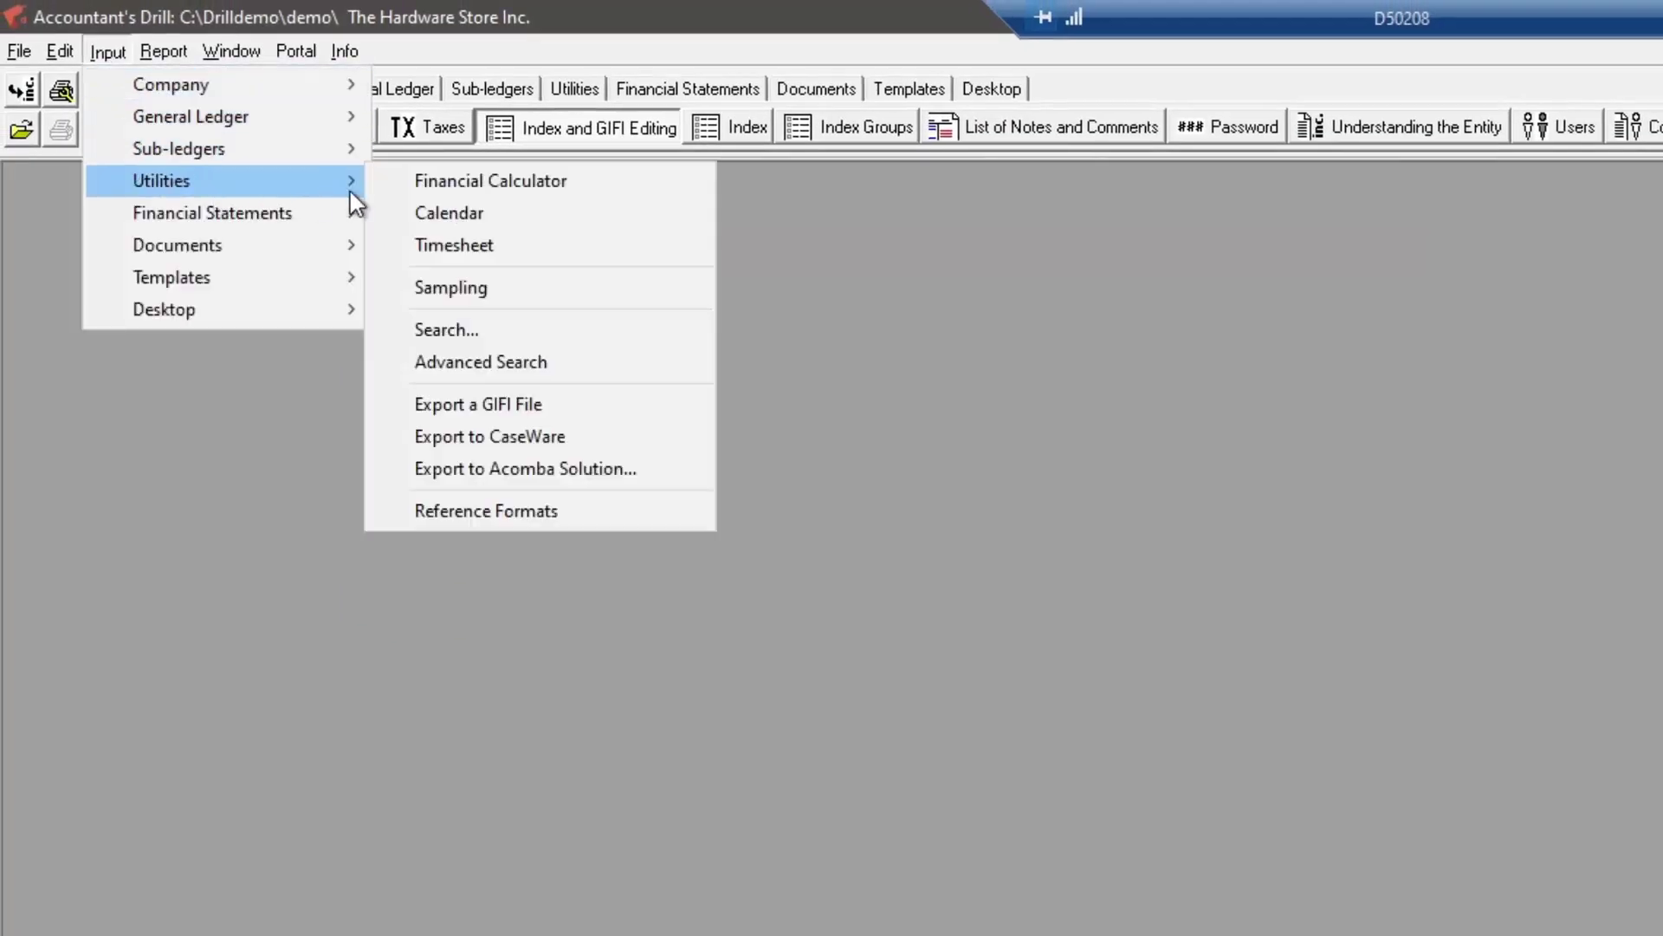
pyautogui.click(622, 400)
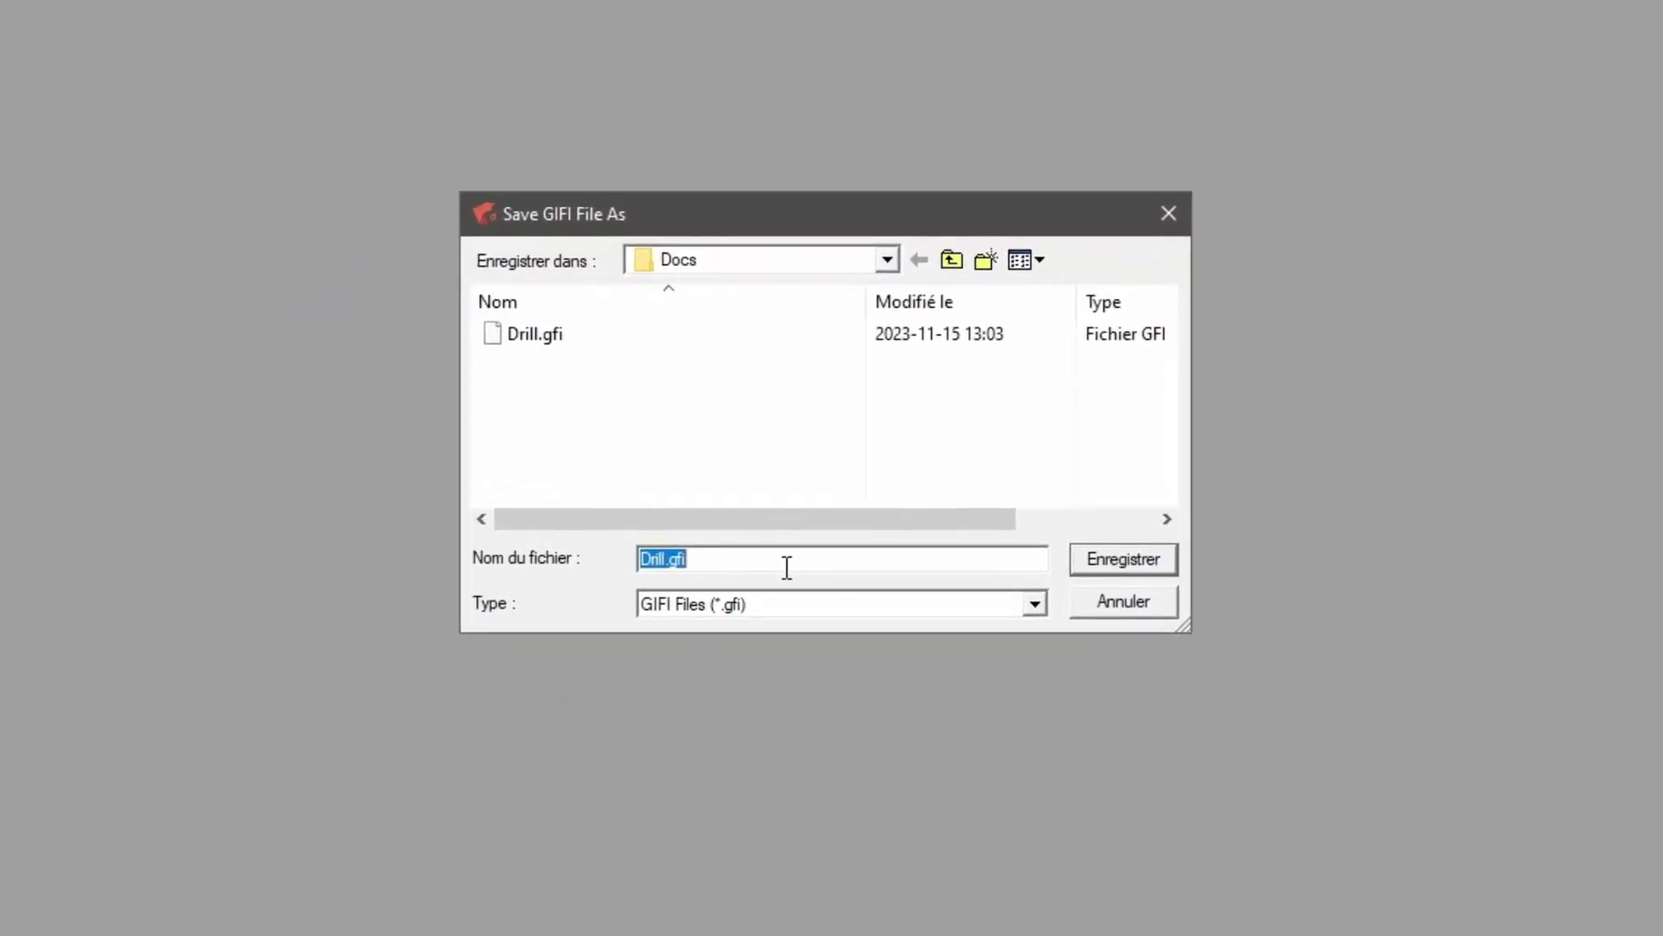
pyautogui.click(786, 567)
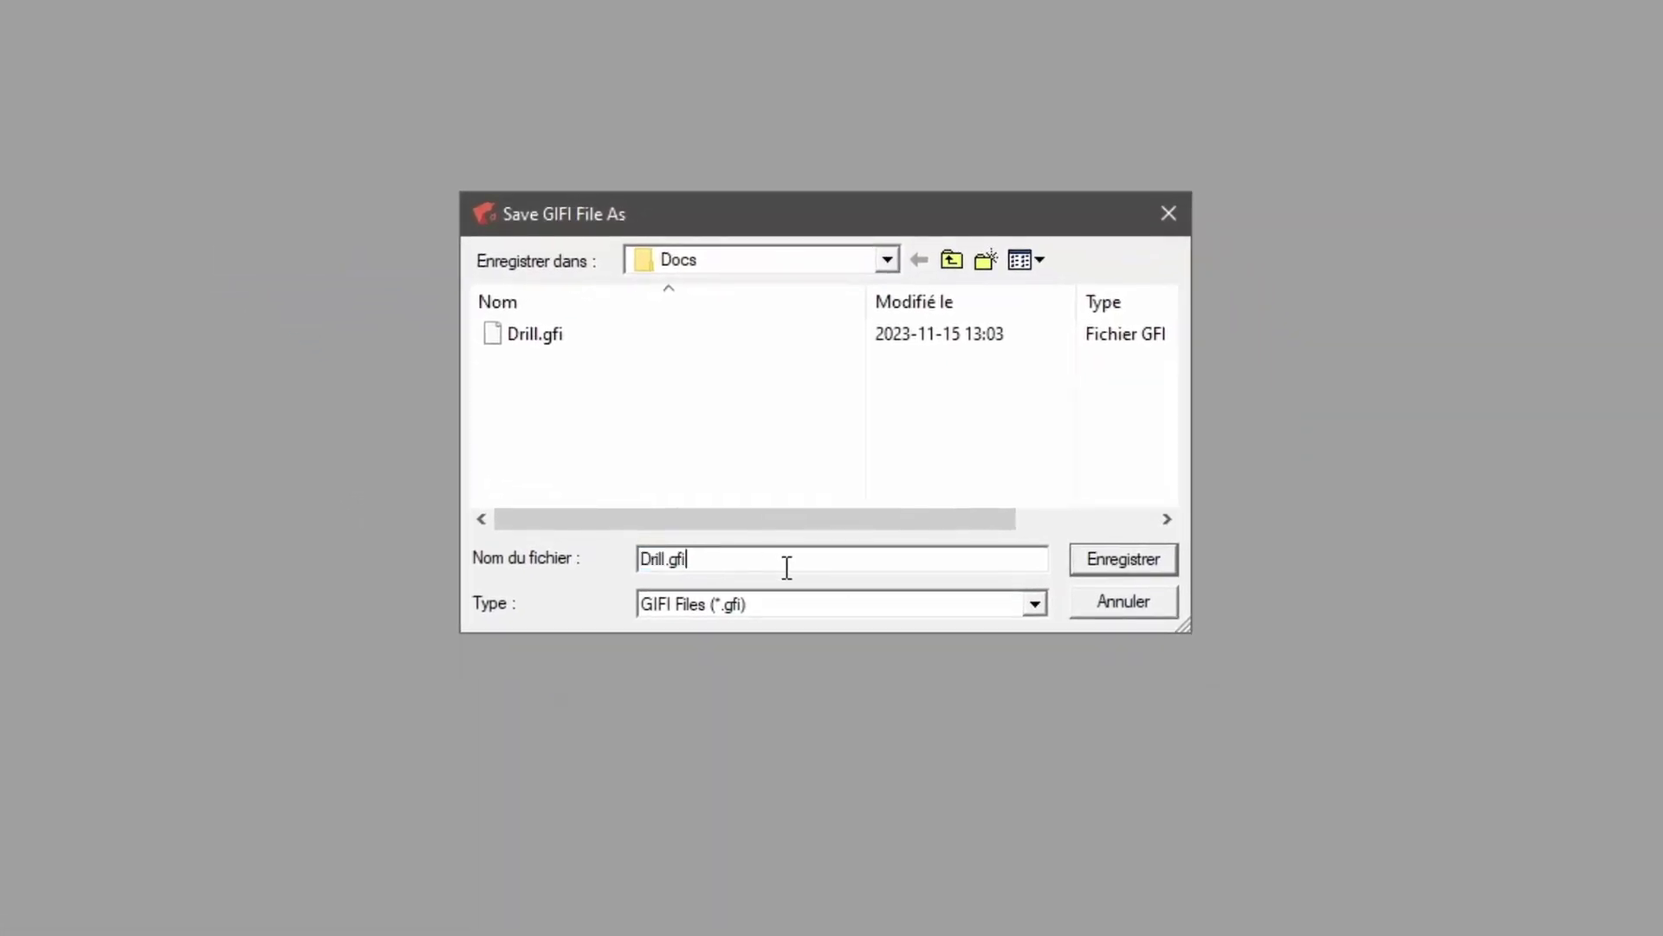
pyautogui.click(1099, 612)
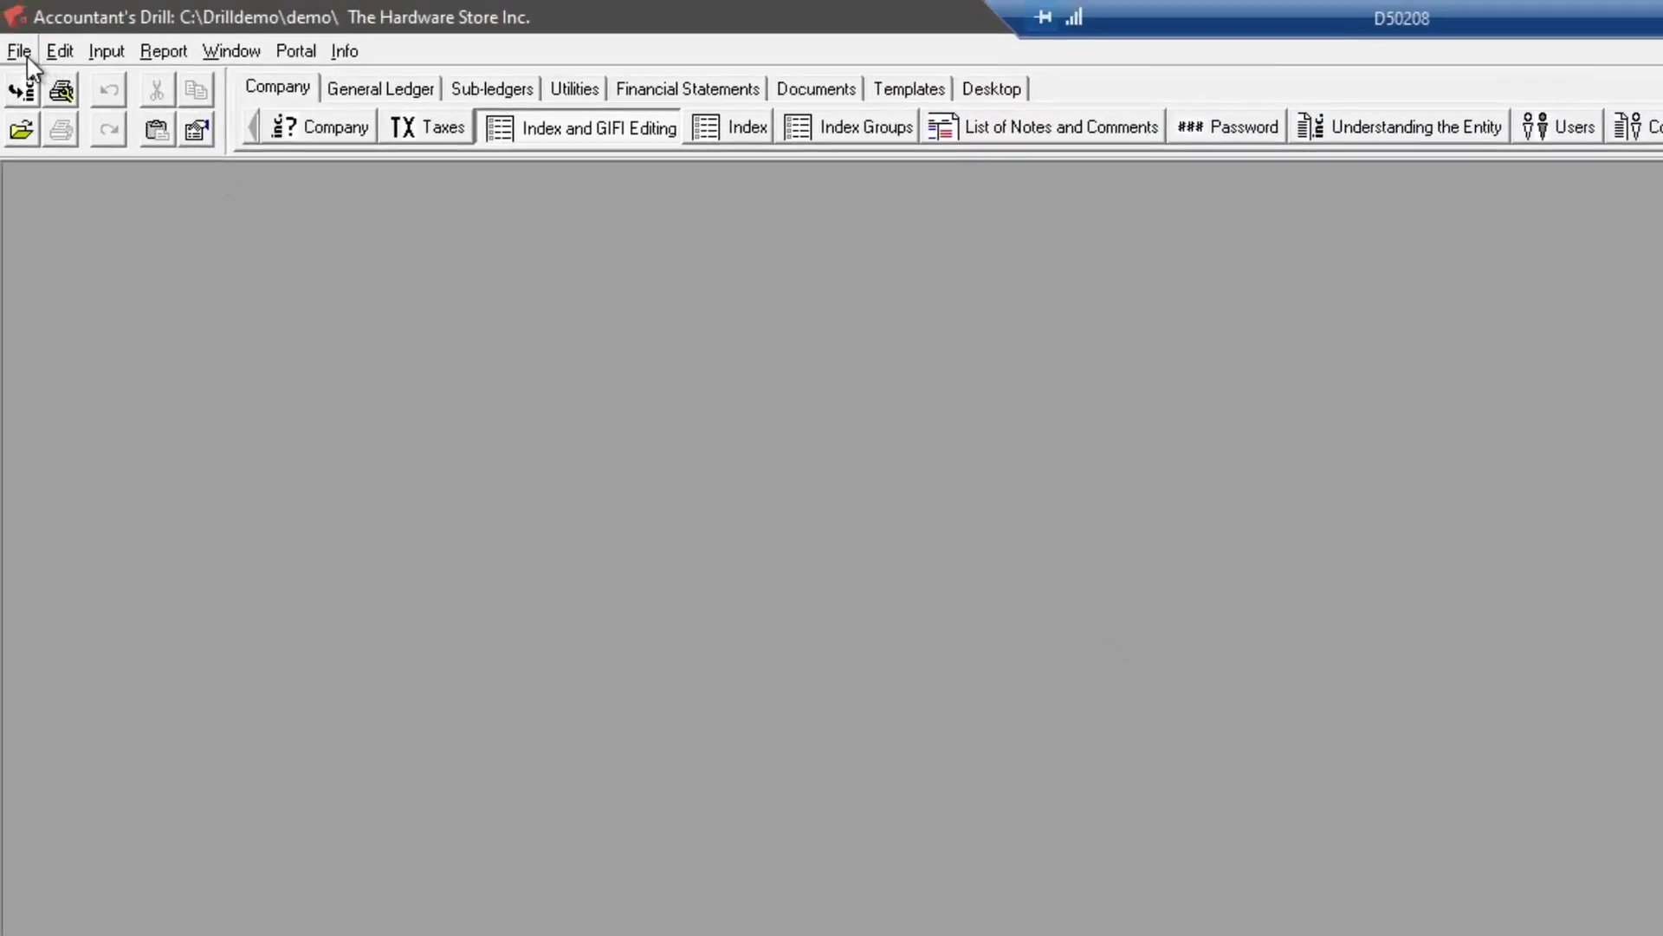
# Open the ENGLISH-DEMO-review company analysis and show its Understanding tab with Private Company status
pyautogui.click(27, 57)
pyautogui.click(91, 117)
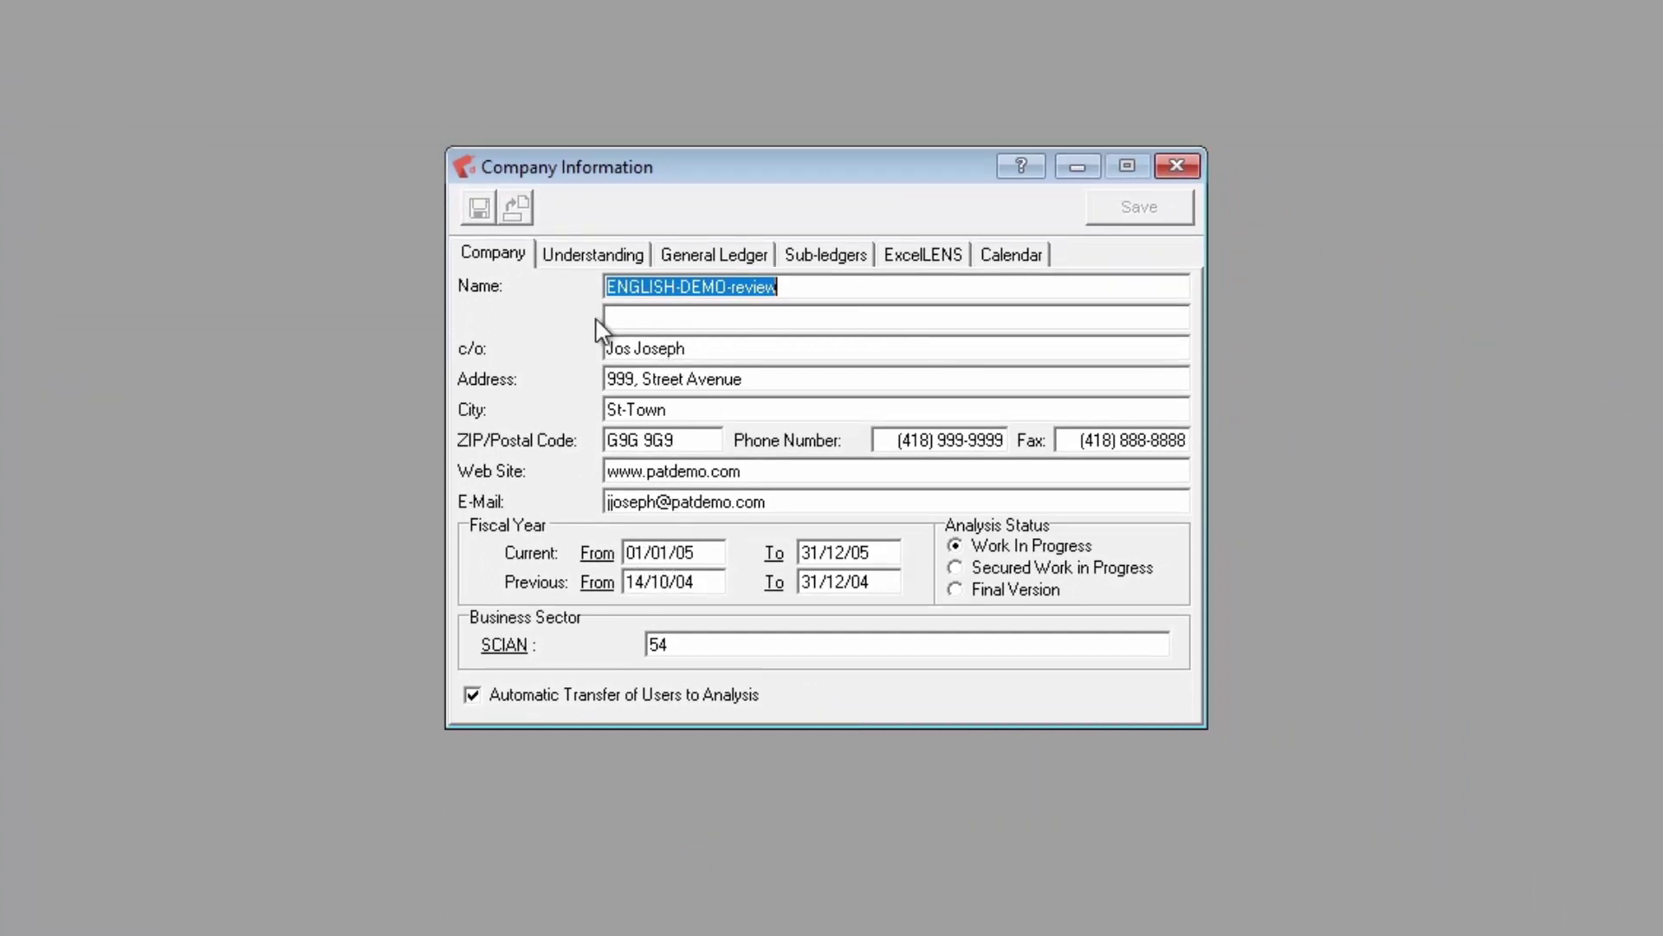
pyautogui.click(572, 255)
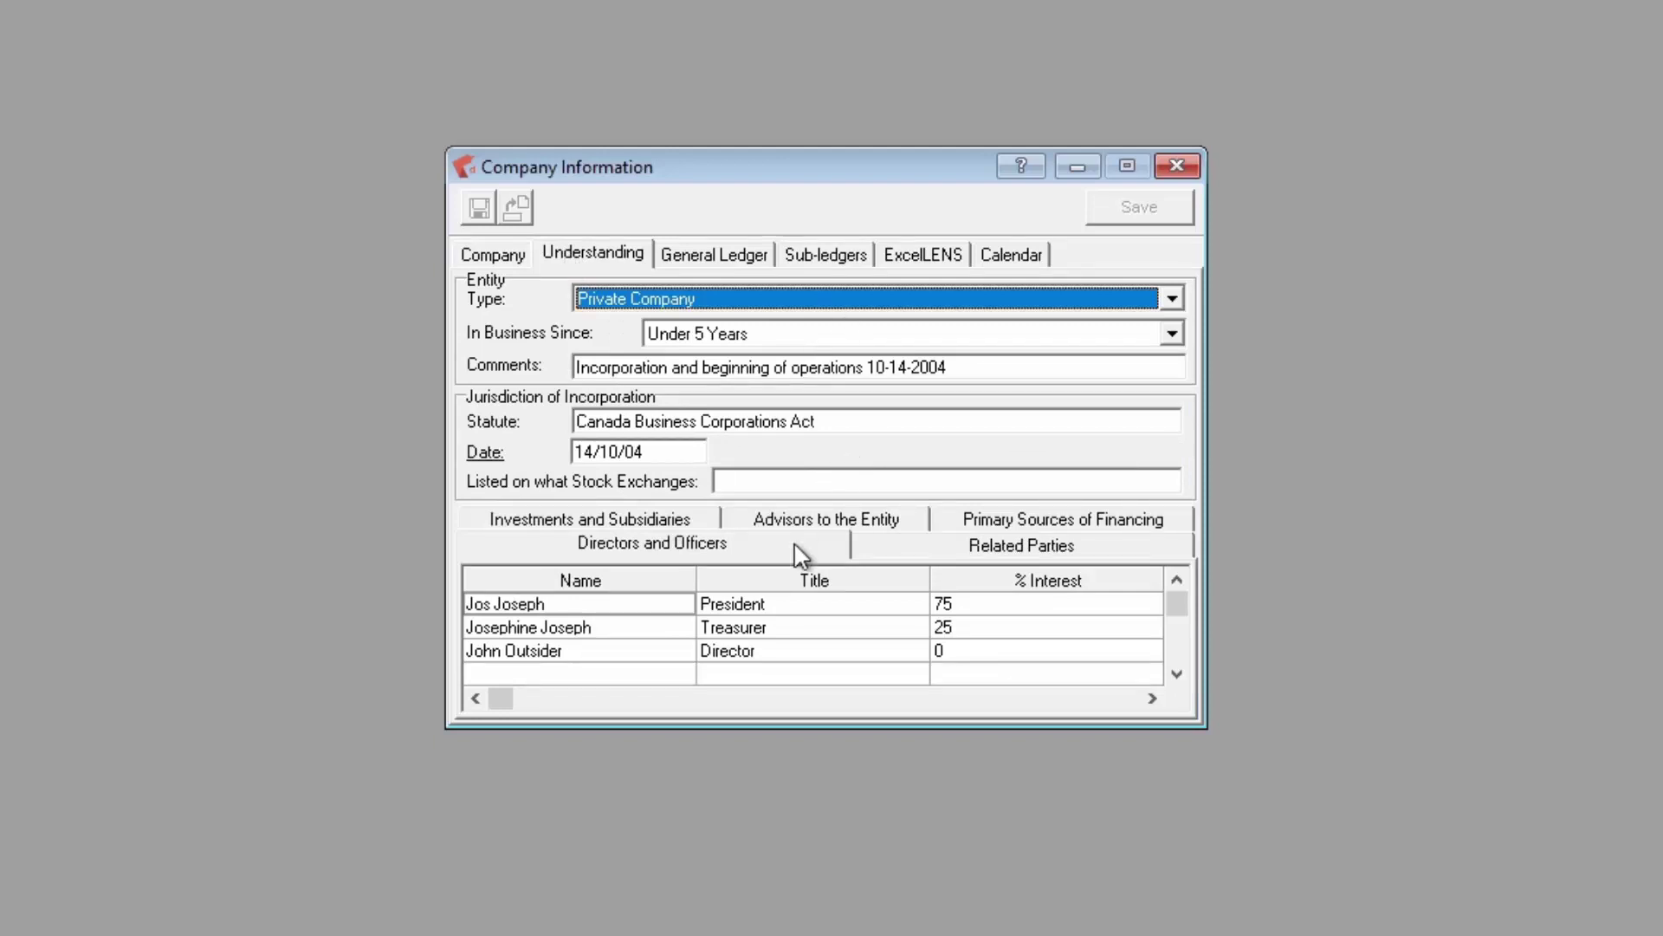
# Show the General Ledger settings and inspect the GST, PST 2112 and ITC 2103 accounts
pyautogui.click(687, 260)
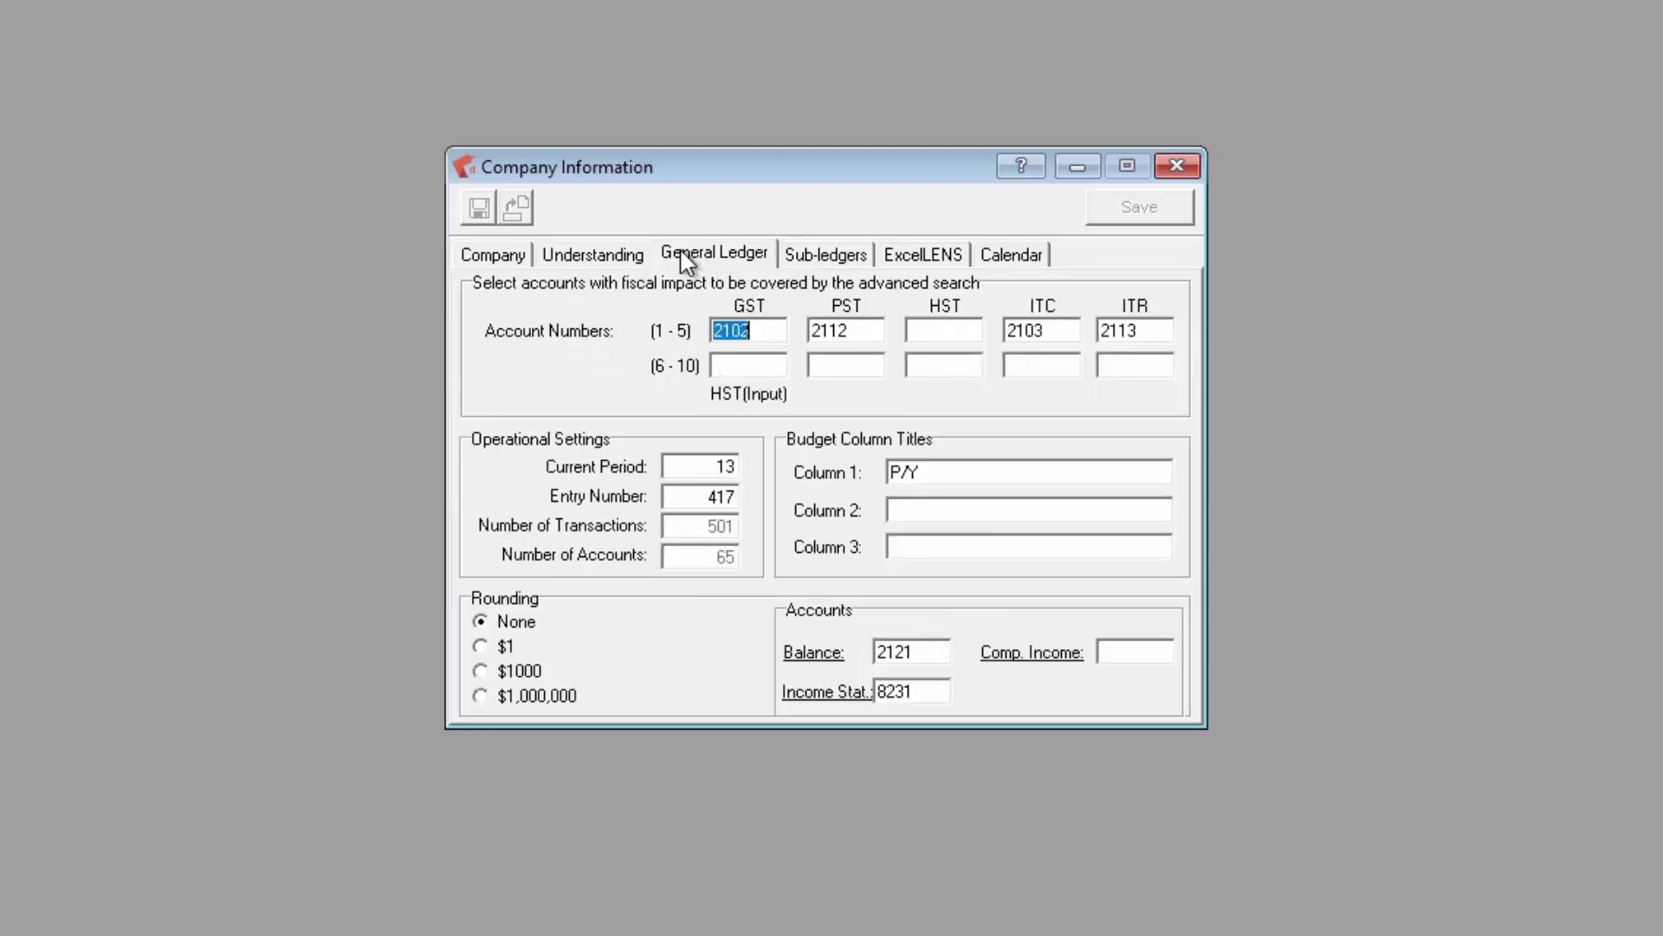
pyautogui.click(770, 332)
pyautogui.doubleClick(854, 332)
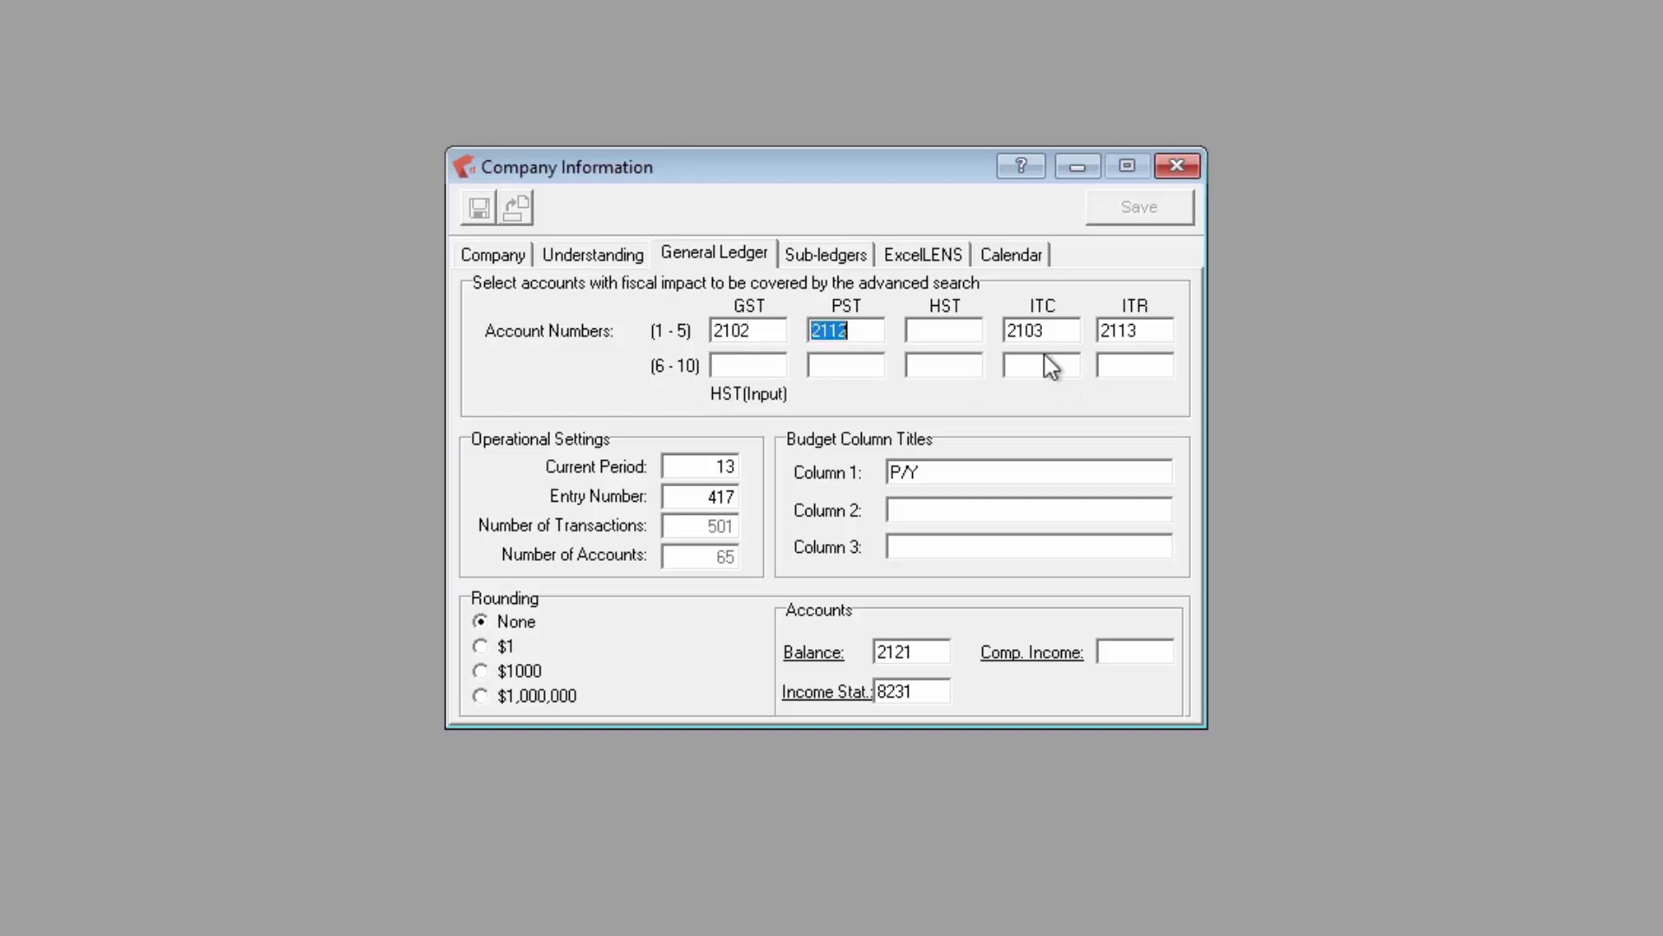
pyautogui.doubleClick(1052, 331)
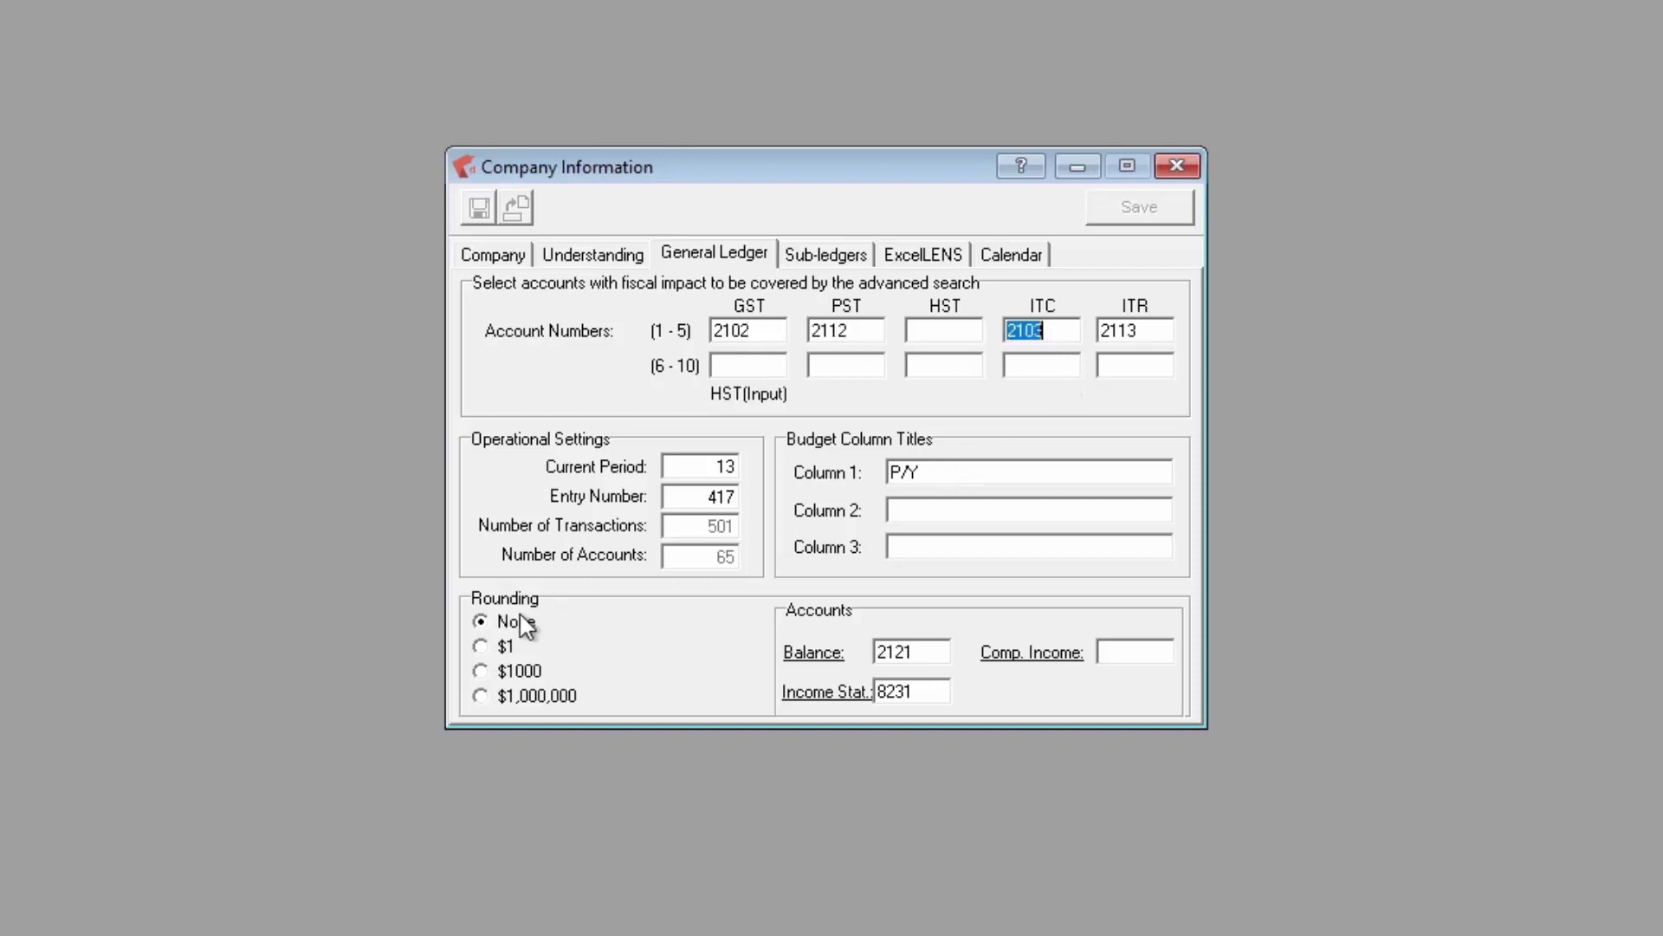
# Toggle rounding to $1 and back to None, and review balance account 2121 and income account 8231
pyautogui.click(504, 647)
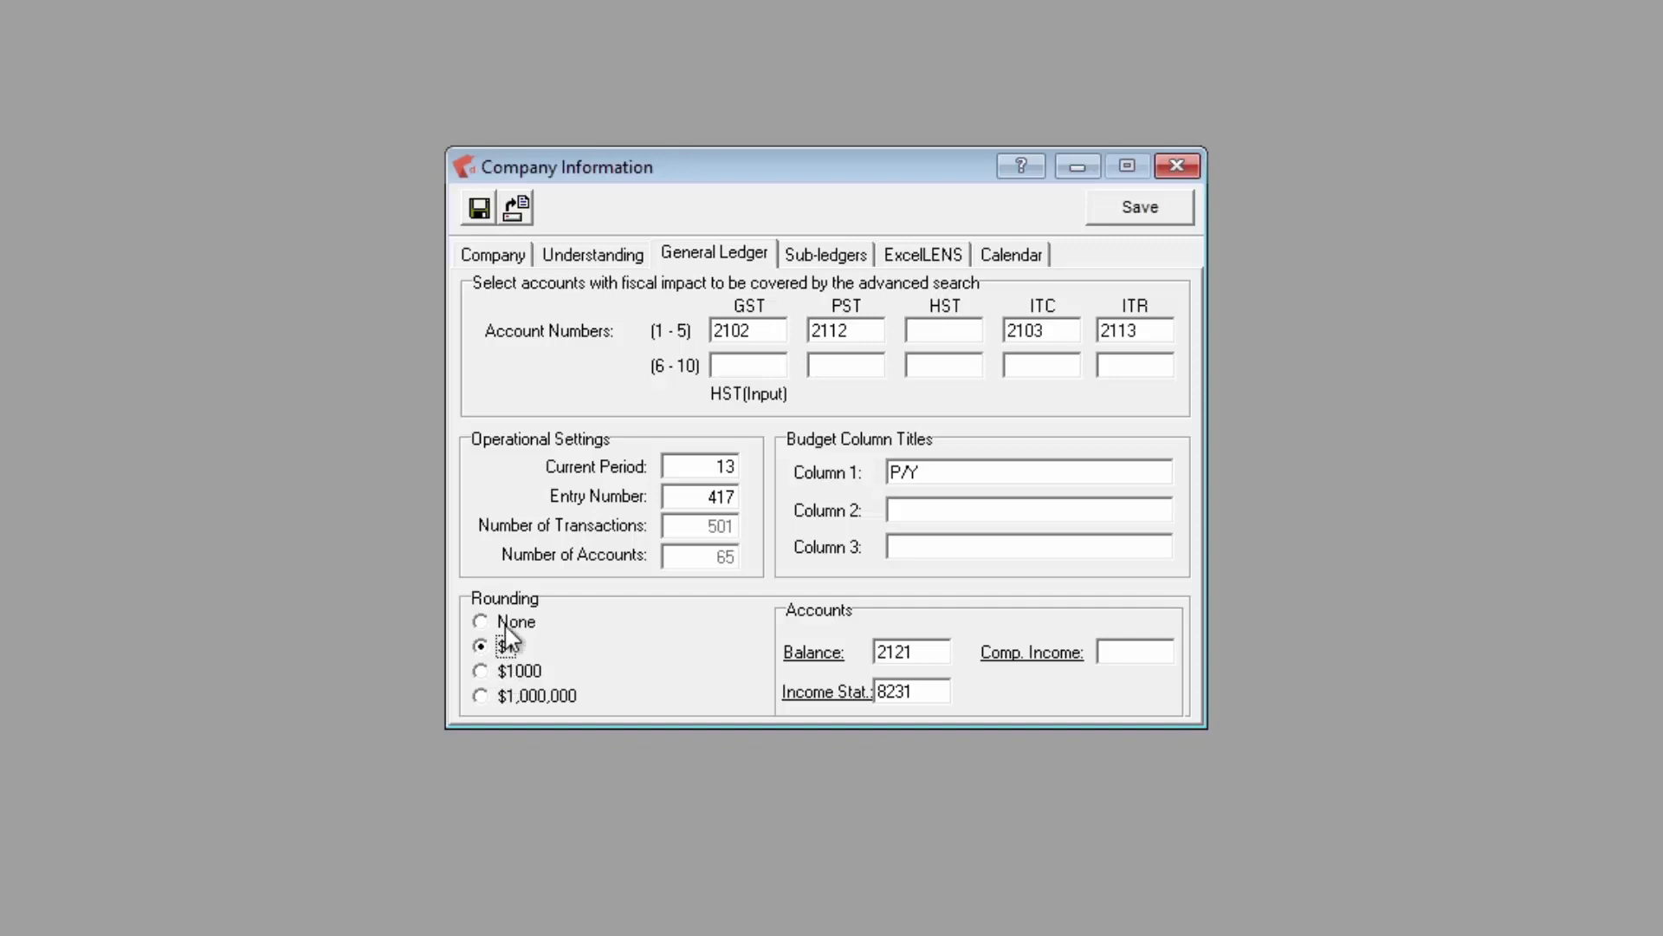
pyautogui.click(511, 624)
pyautogui.click(933, 650)
pyautogui.click(924, 688)
pyautogui.click(924, 689)
pyautogui.doubleClick(936, 656)
pyautogui.doubleClick(936, 656)
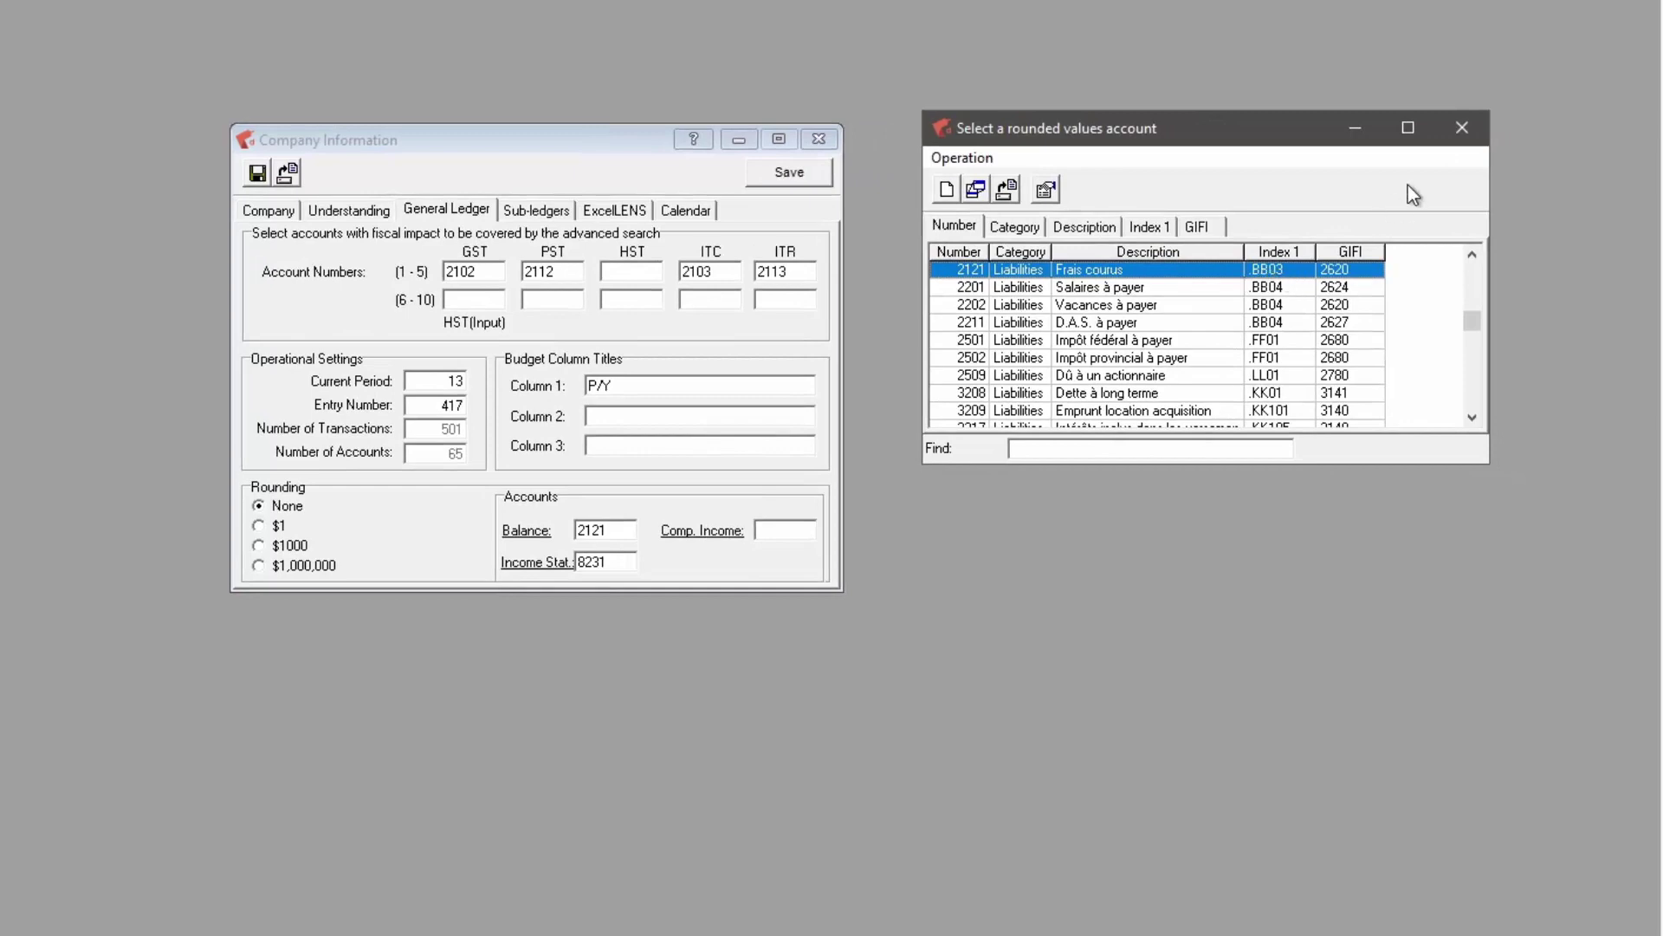
pyautogui.click(1462, 127)
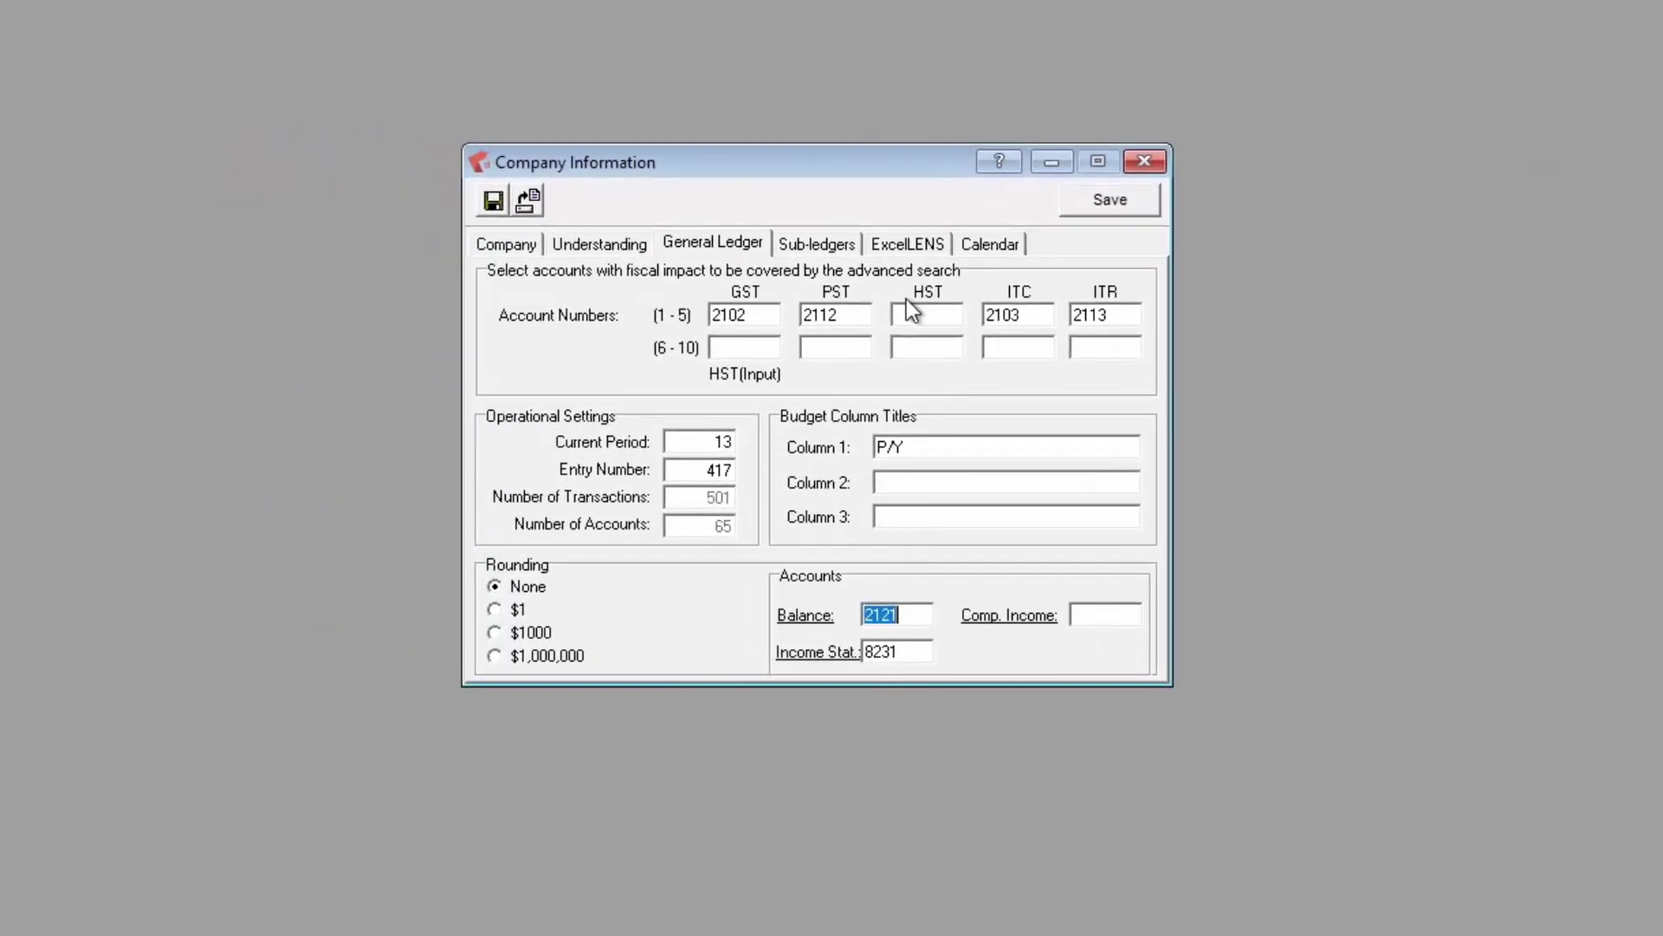
# Review the ExcelLENS settings, keeping Review engagement report, With appendices and Automatic display date and months
pyautogui.click(906, 246)
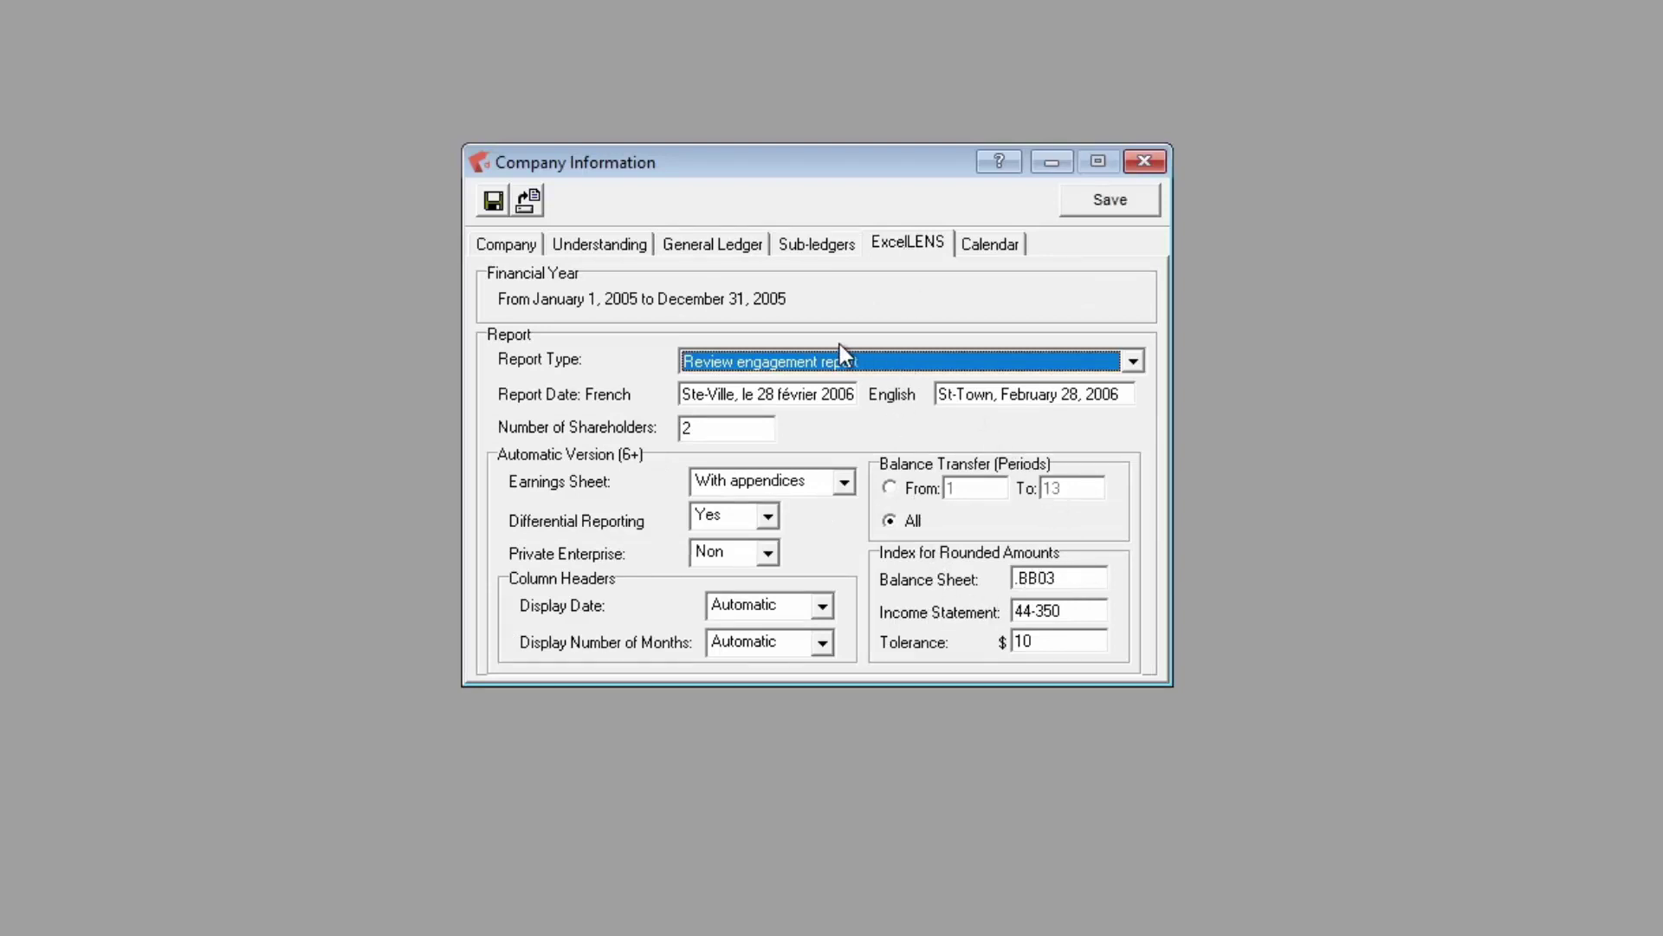
pyautogui.click(765, 362)
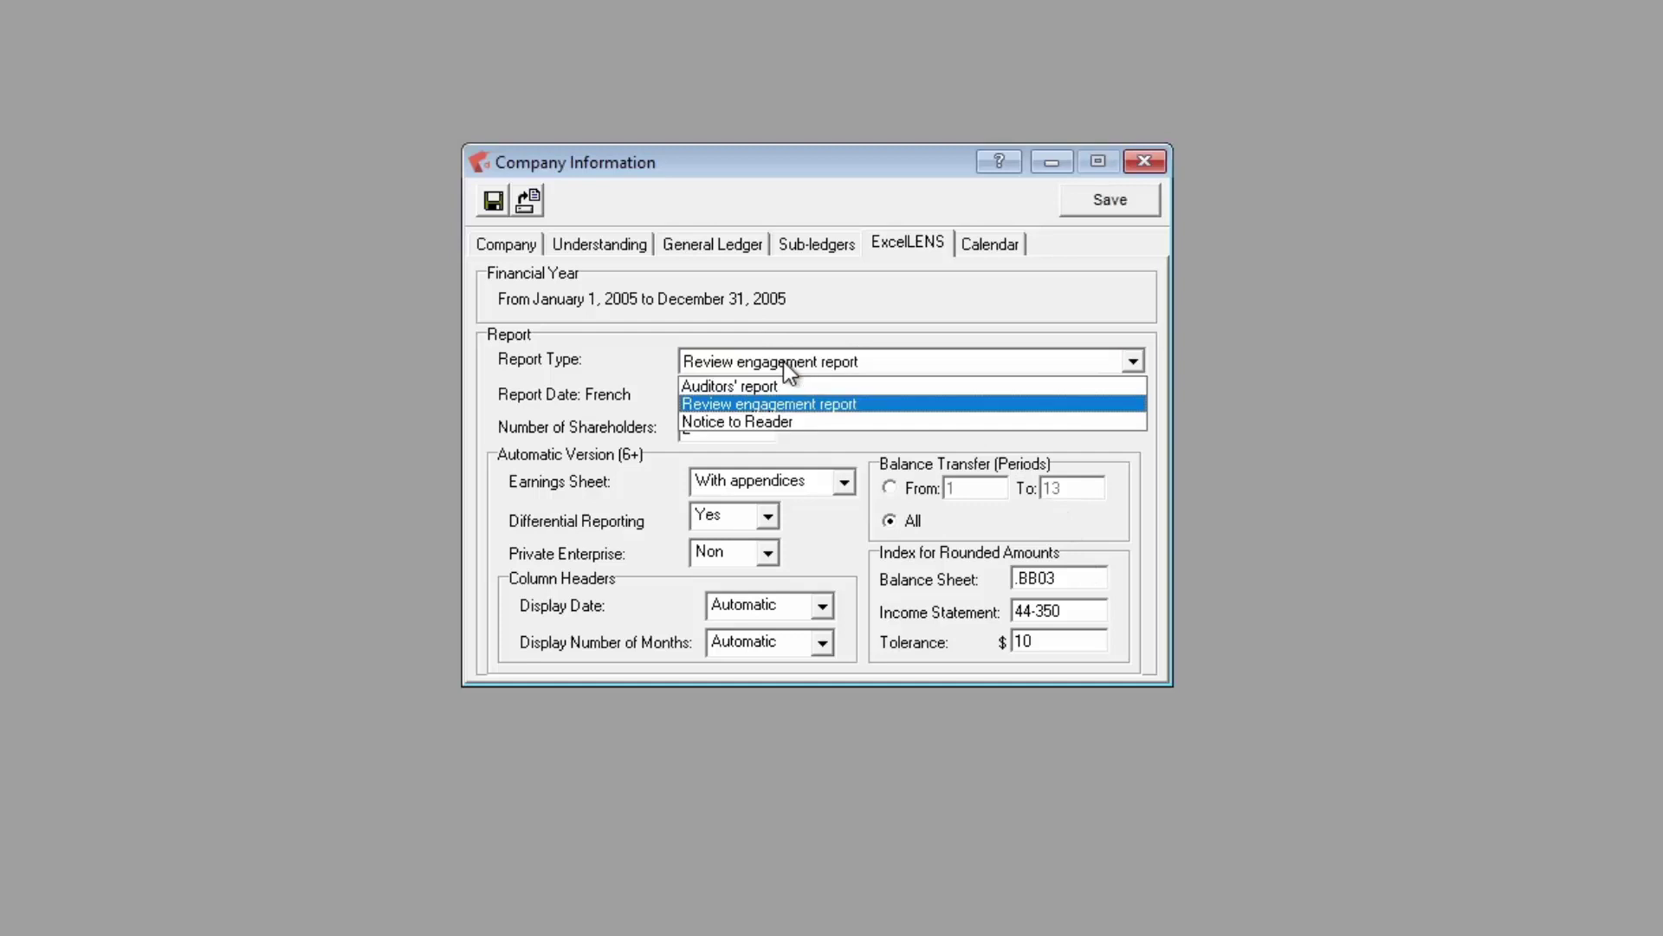
pyautogui.click(783, 362)
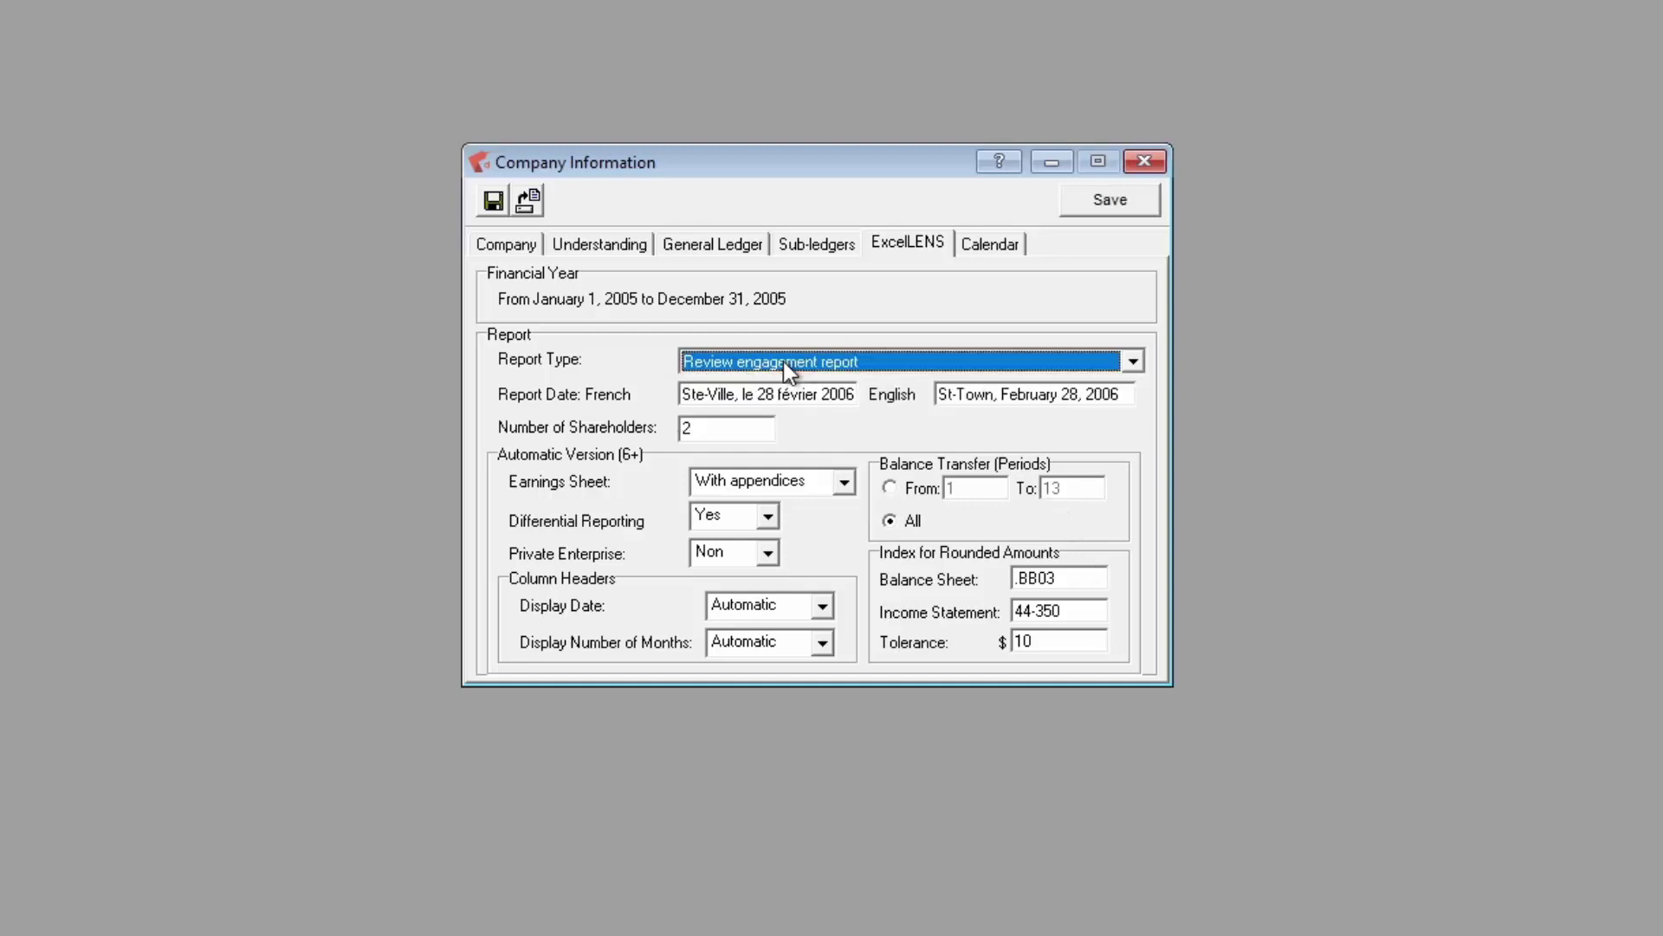
pyautogui.click(727, 428)
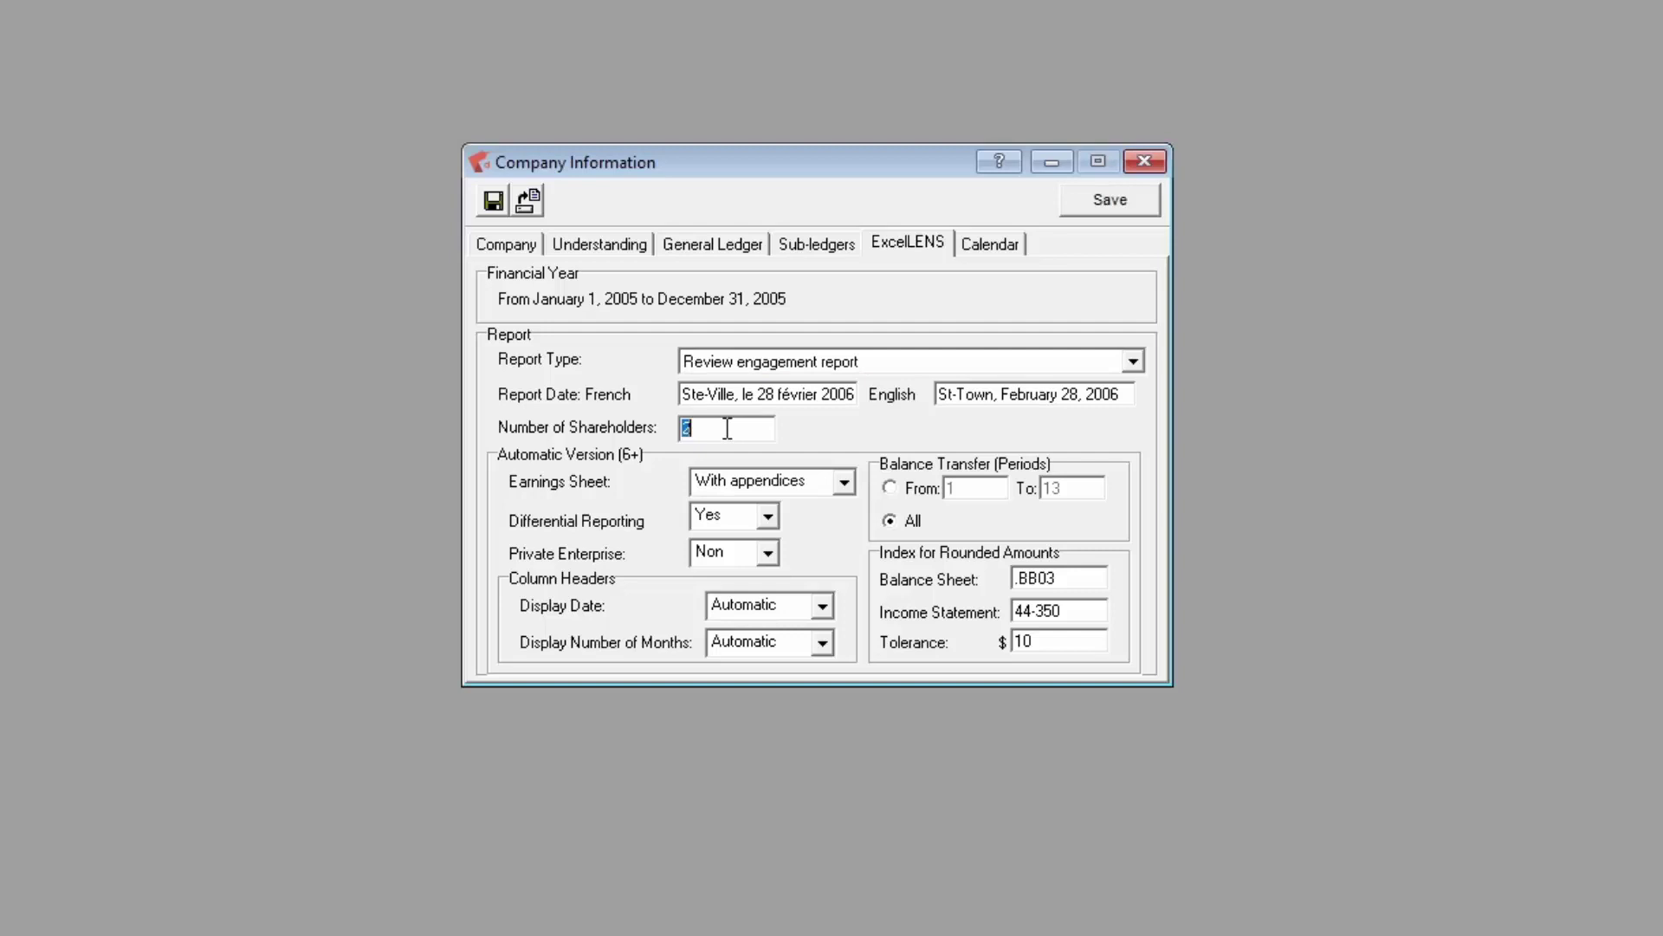
pyautogui.click(843, 483)
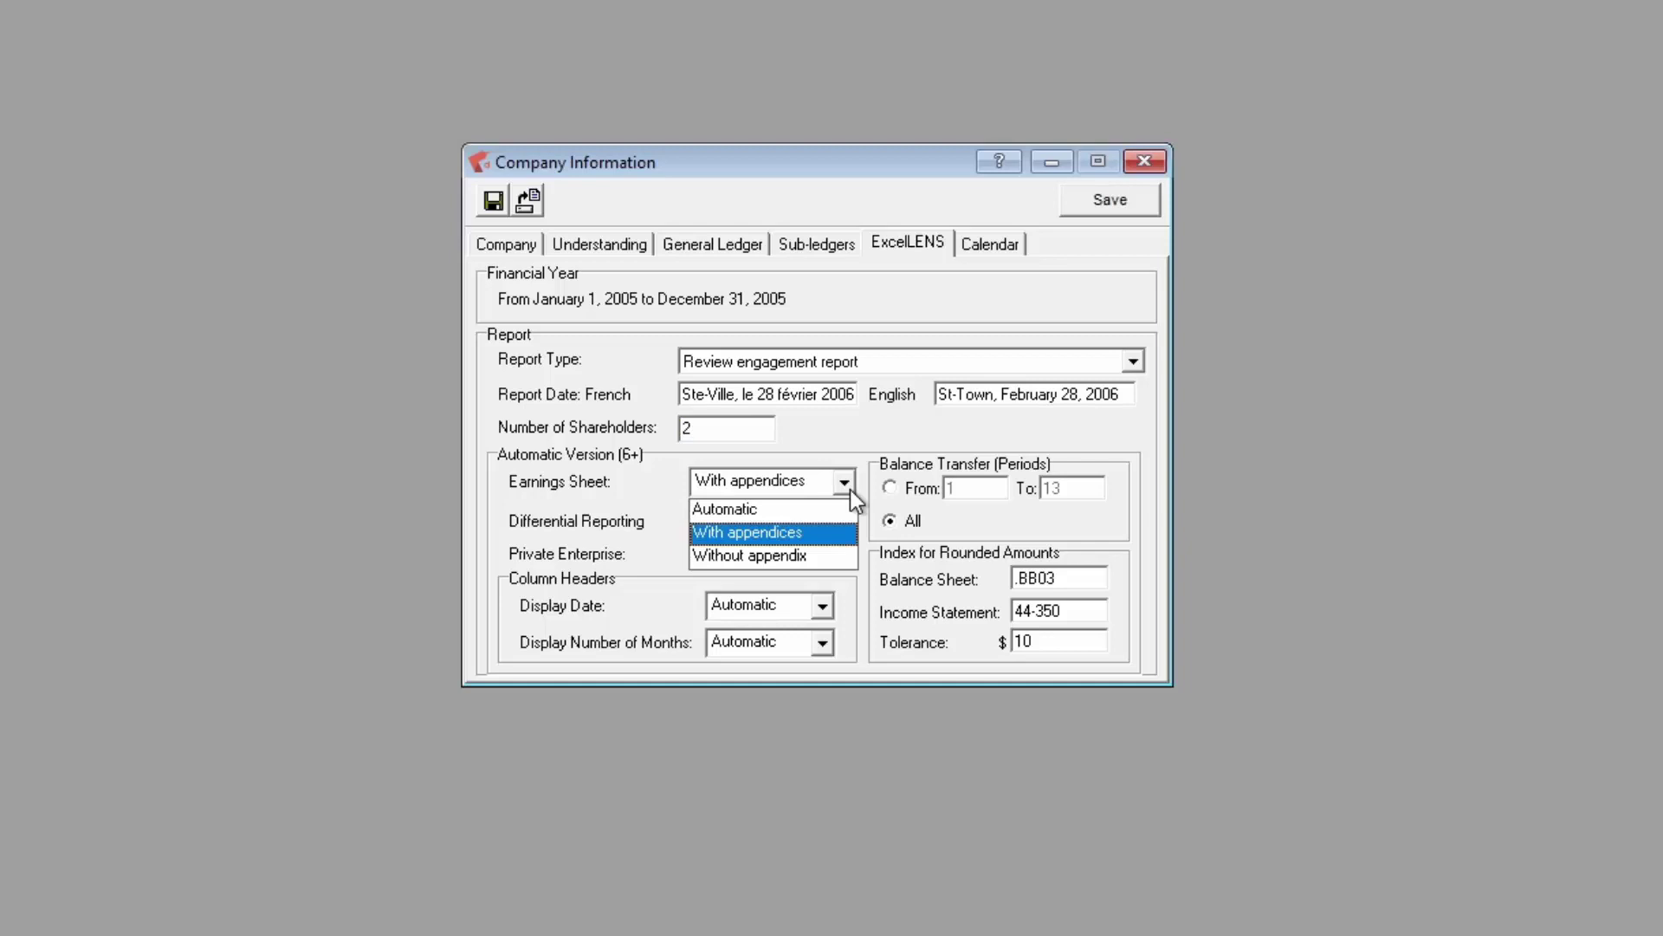
pyautogui.click(851, 480)
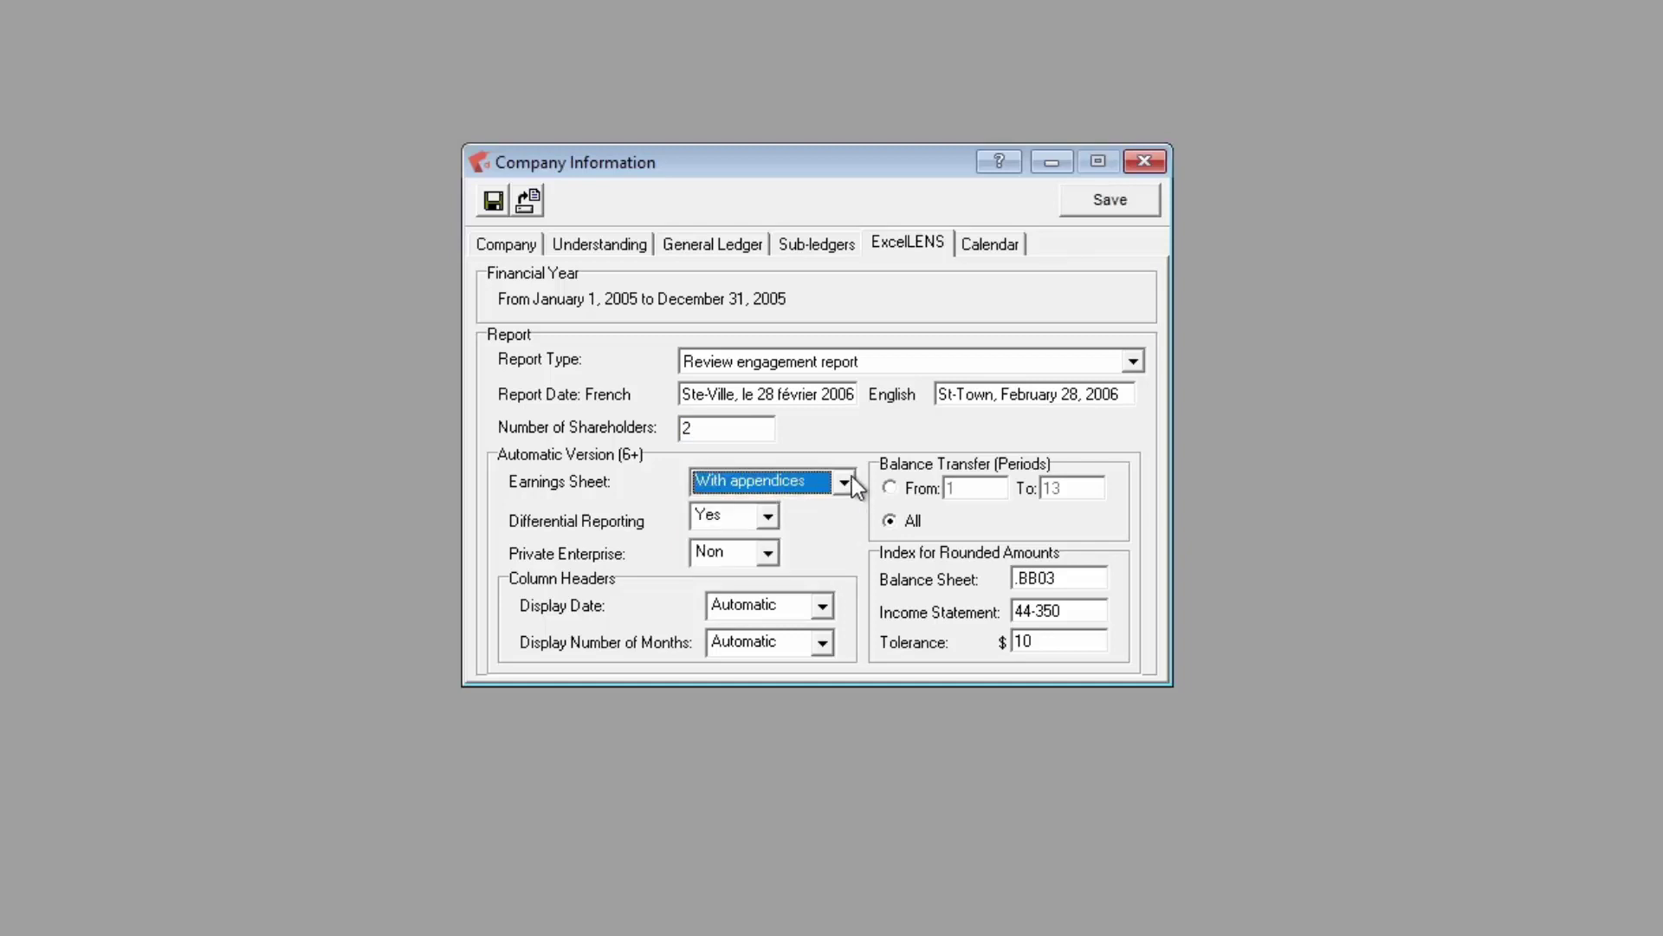
pyautogui.click(830, 613)
pyautogui.click(830, 614)
pyautogui.click(828, 643)
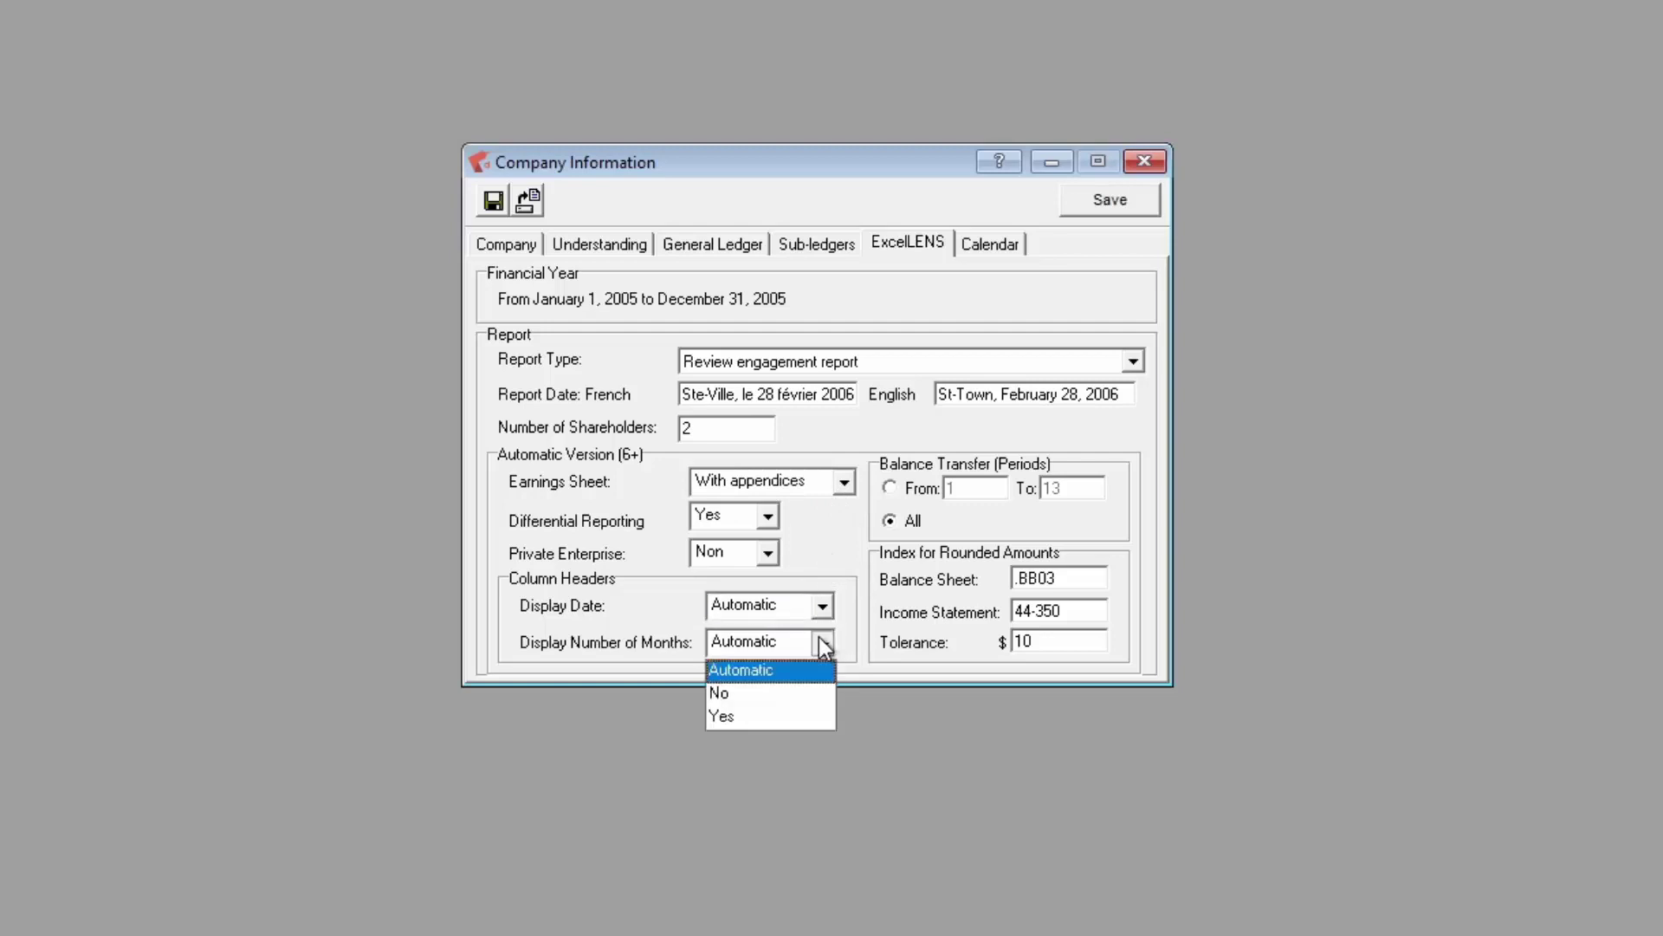
pyautogui.click(826, 646)
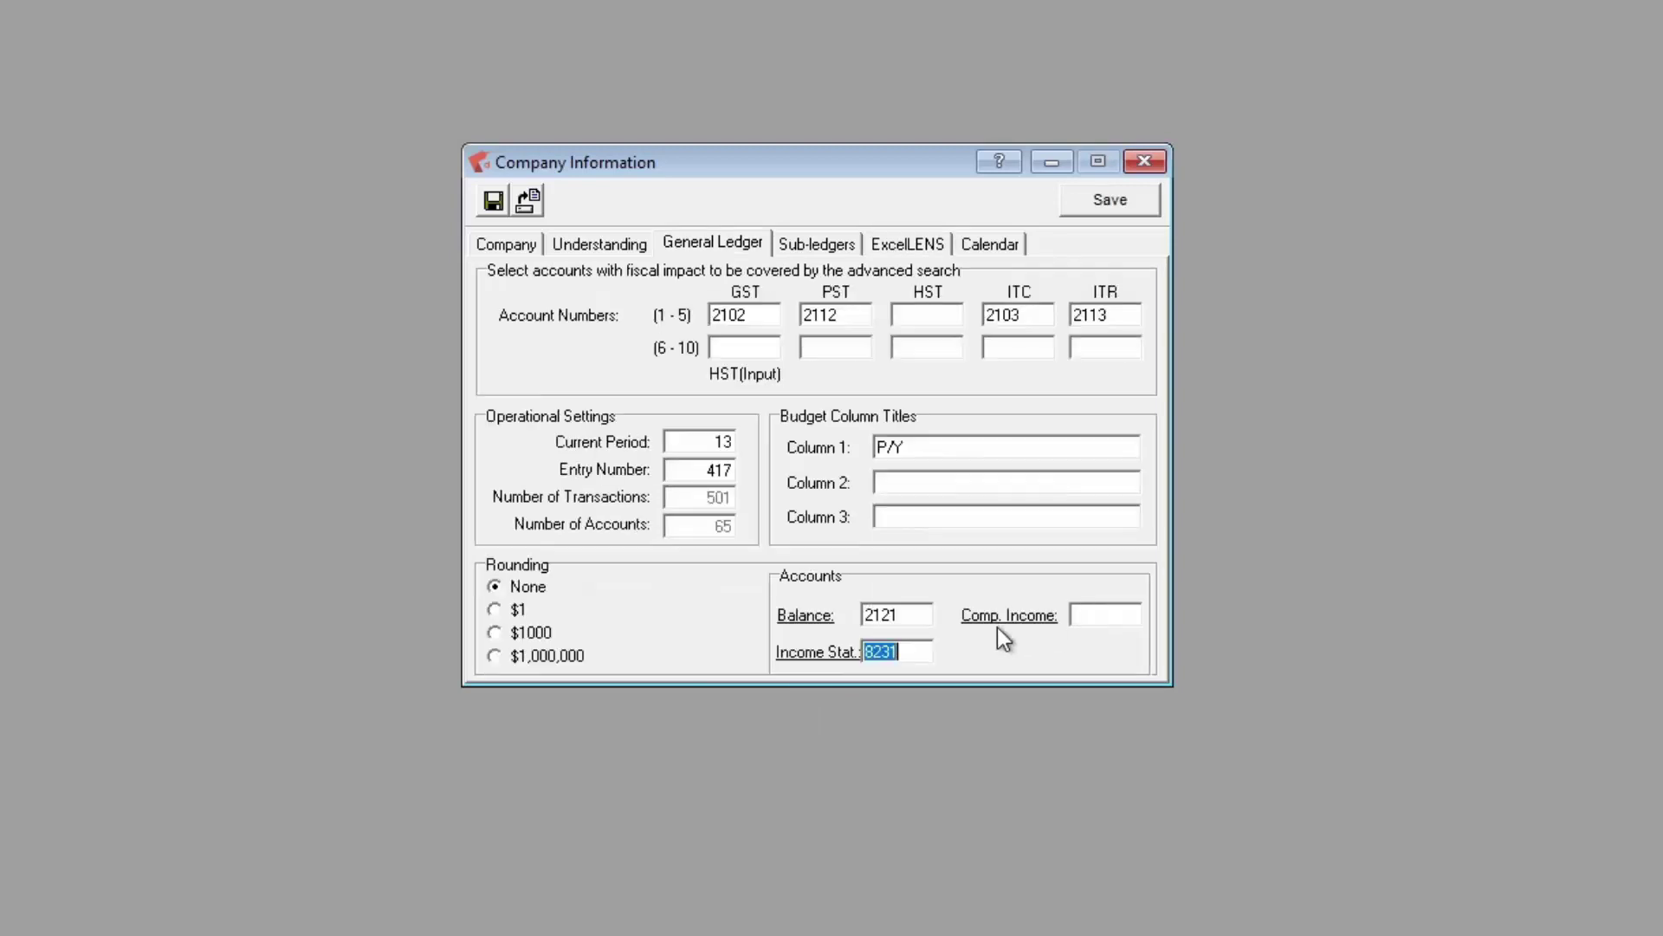
# Change the ExcelLENS Tolerance amount from 10 to 15
pyautogui.click(893, 243)
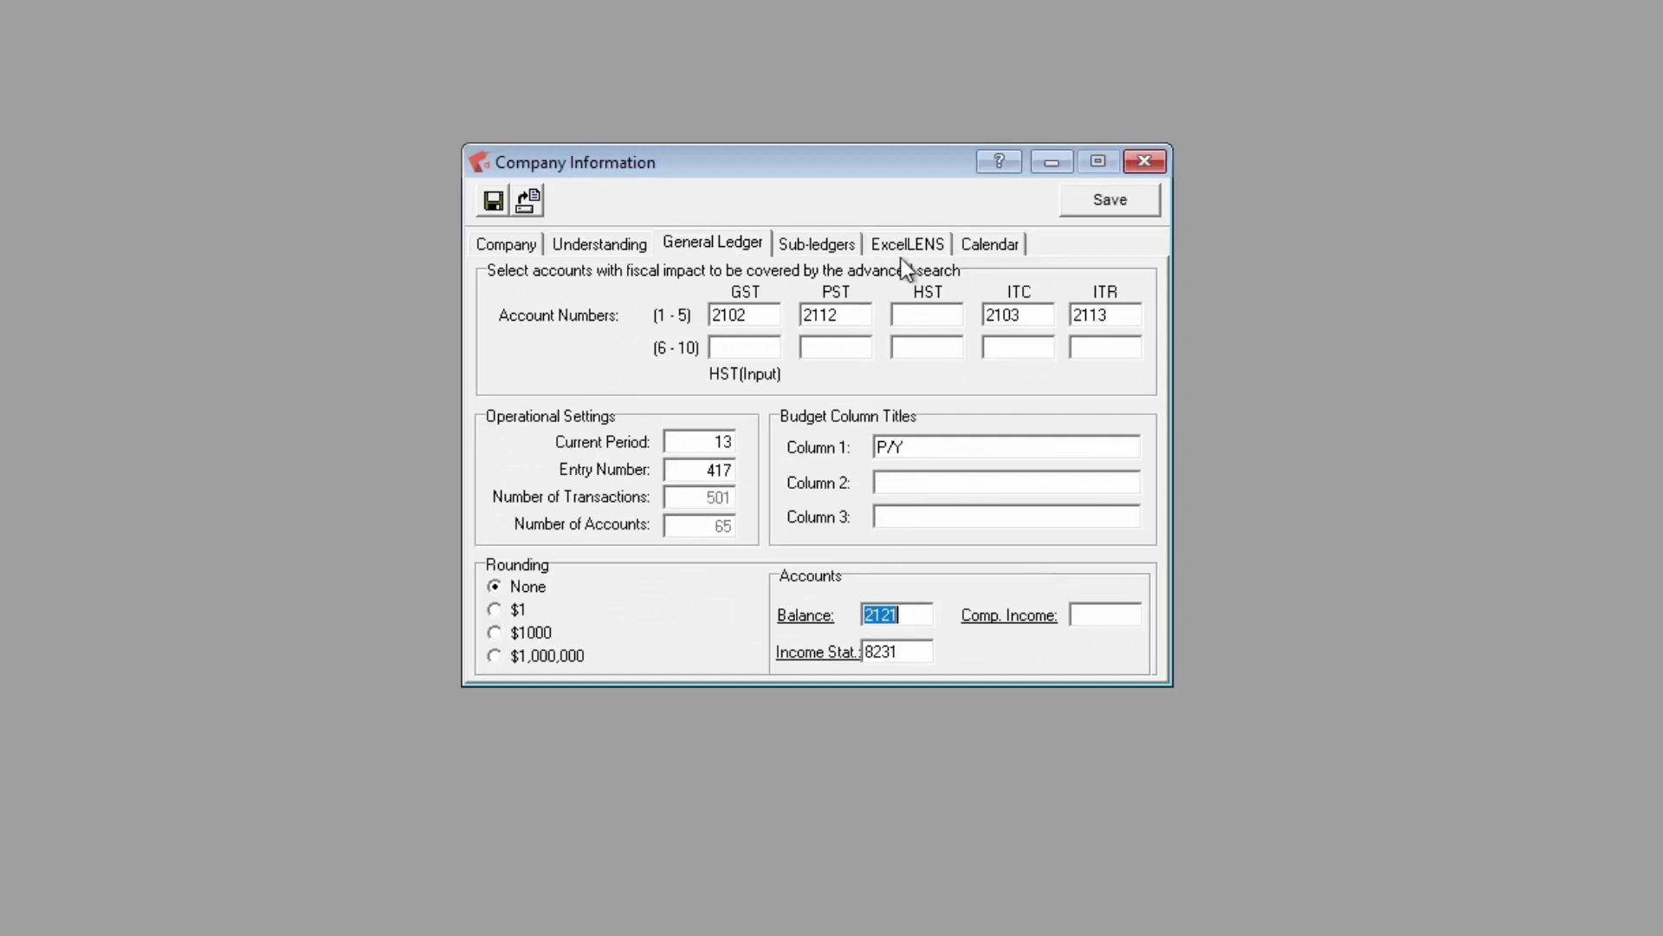
pyautogui.click(898, 248)
pyautogui.click(1066, 643)
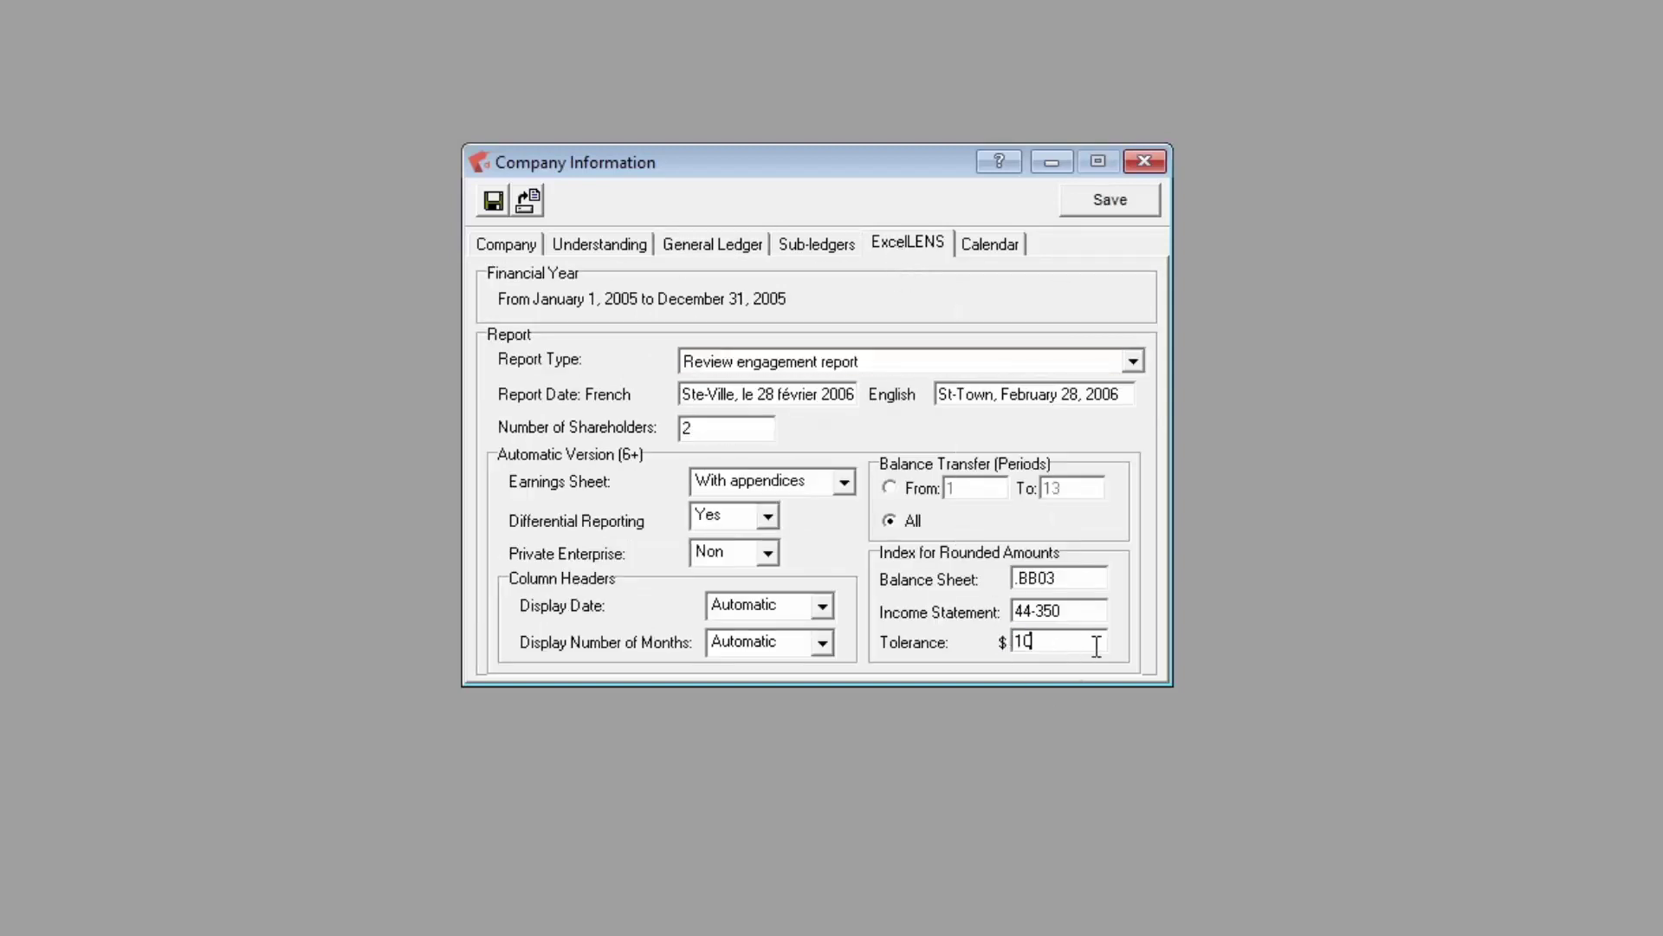
pyautogui.press('BackSpace')
pyautogui.write('5')
# Save the company information with the $15 tolerance
pyautogui.click(1101, 198)
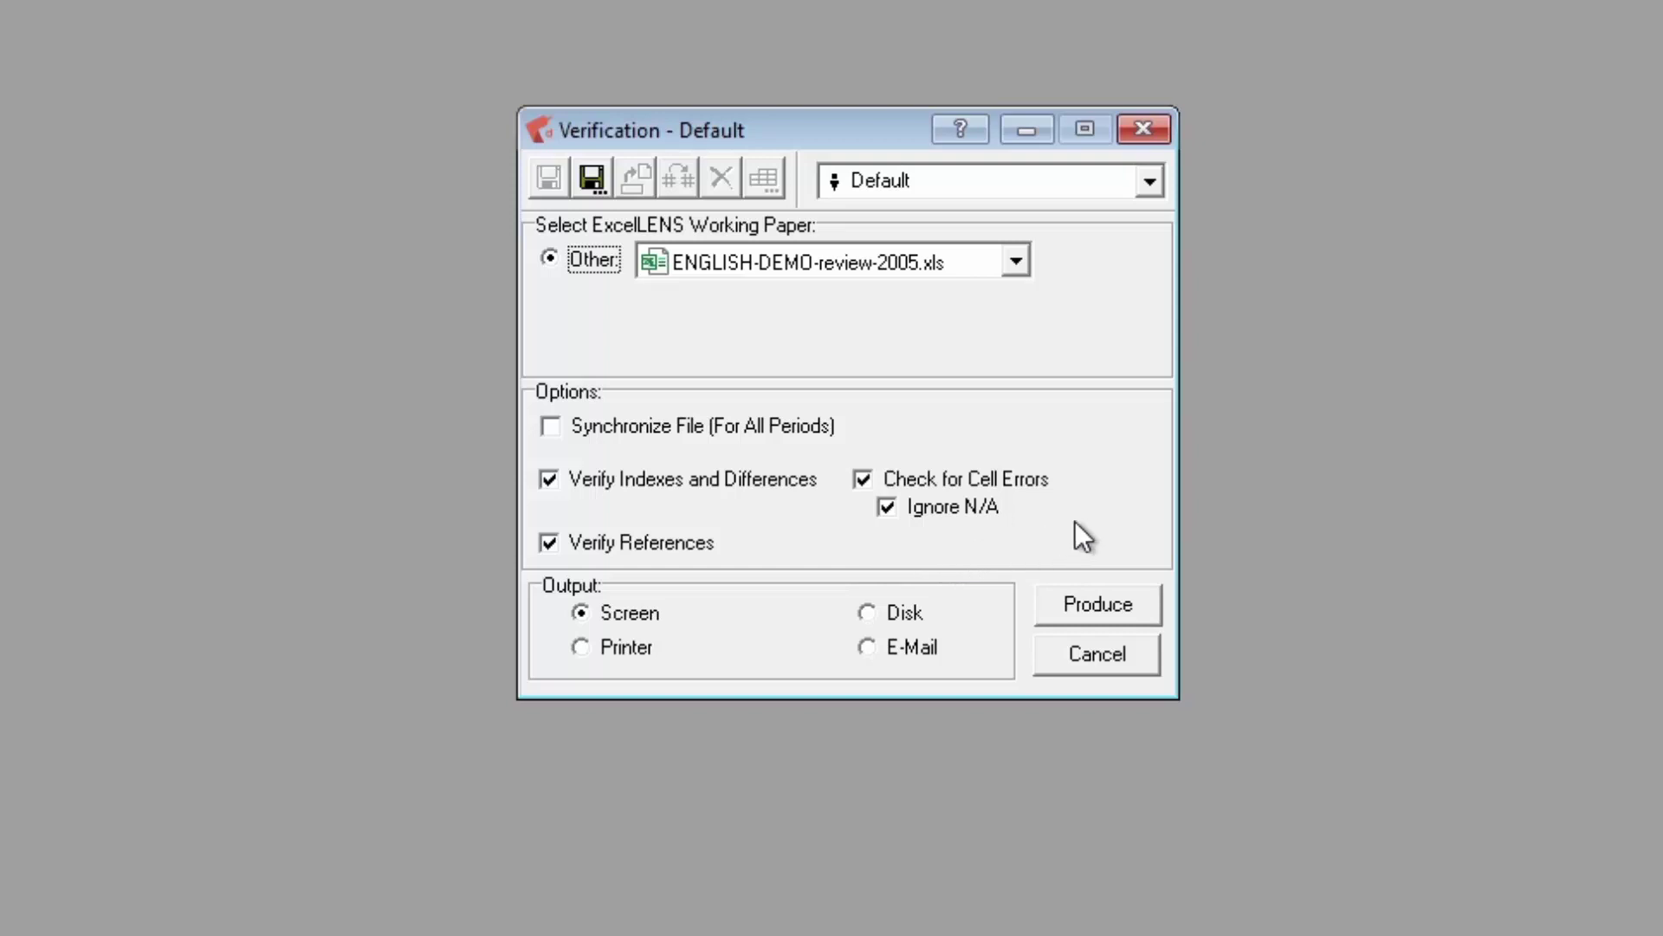
# Cancel Verification and open the Current File on its Analysis Management list
pyautogui.click(1078, 663)
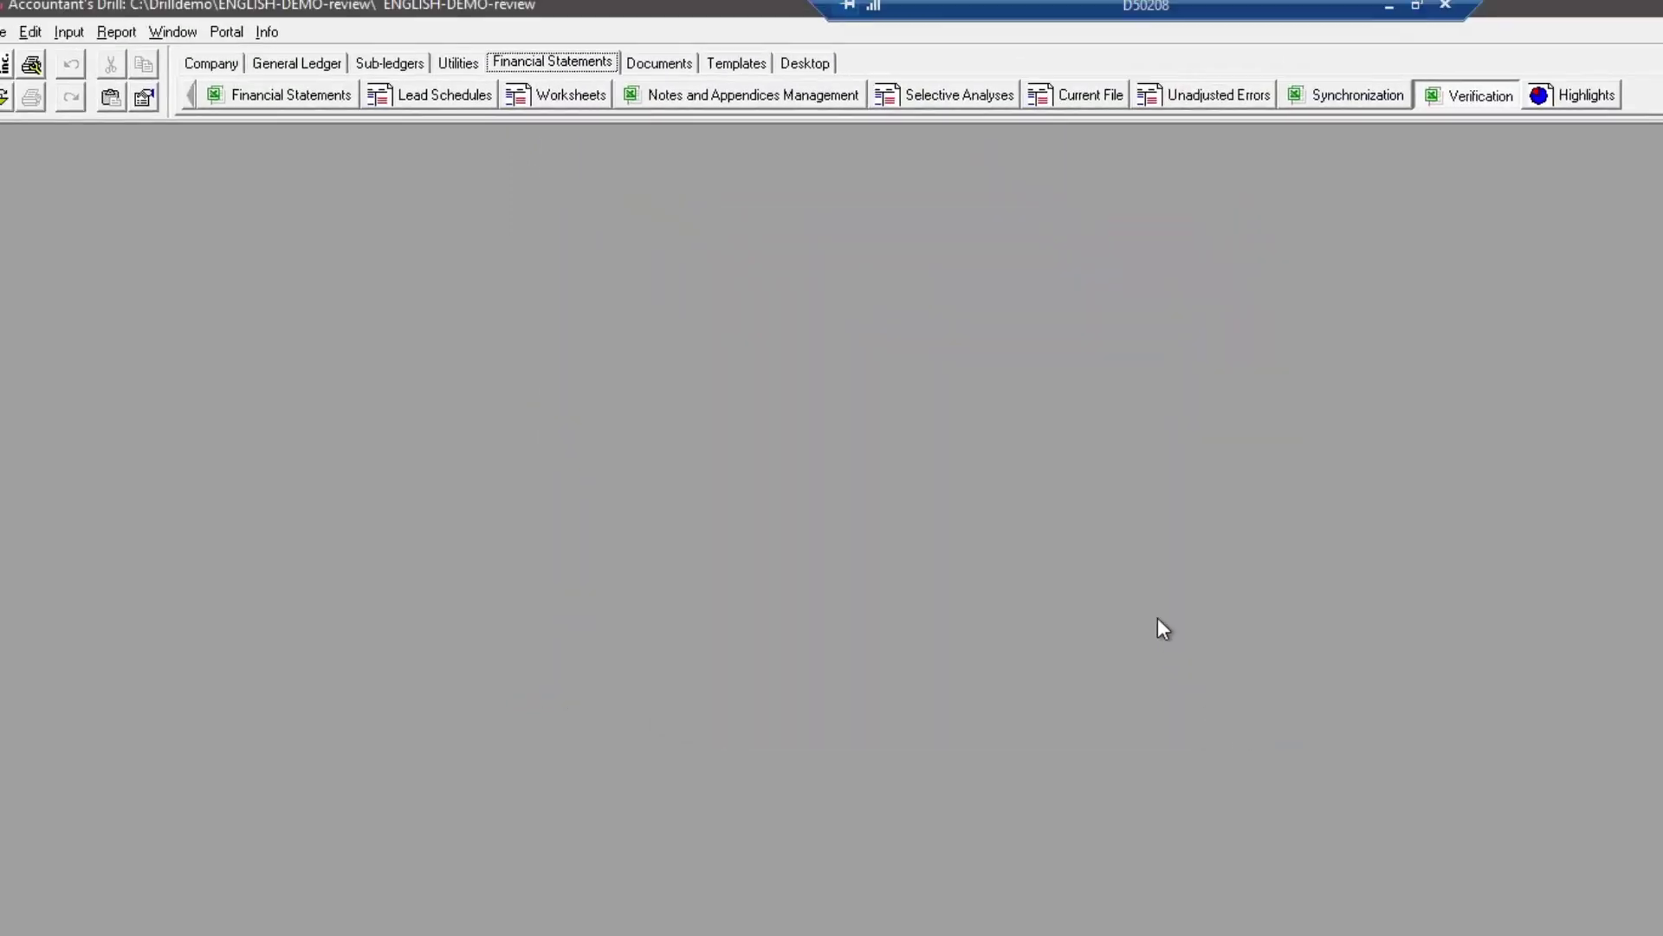
pyautogui.click(1064, 108)
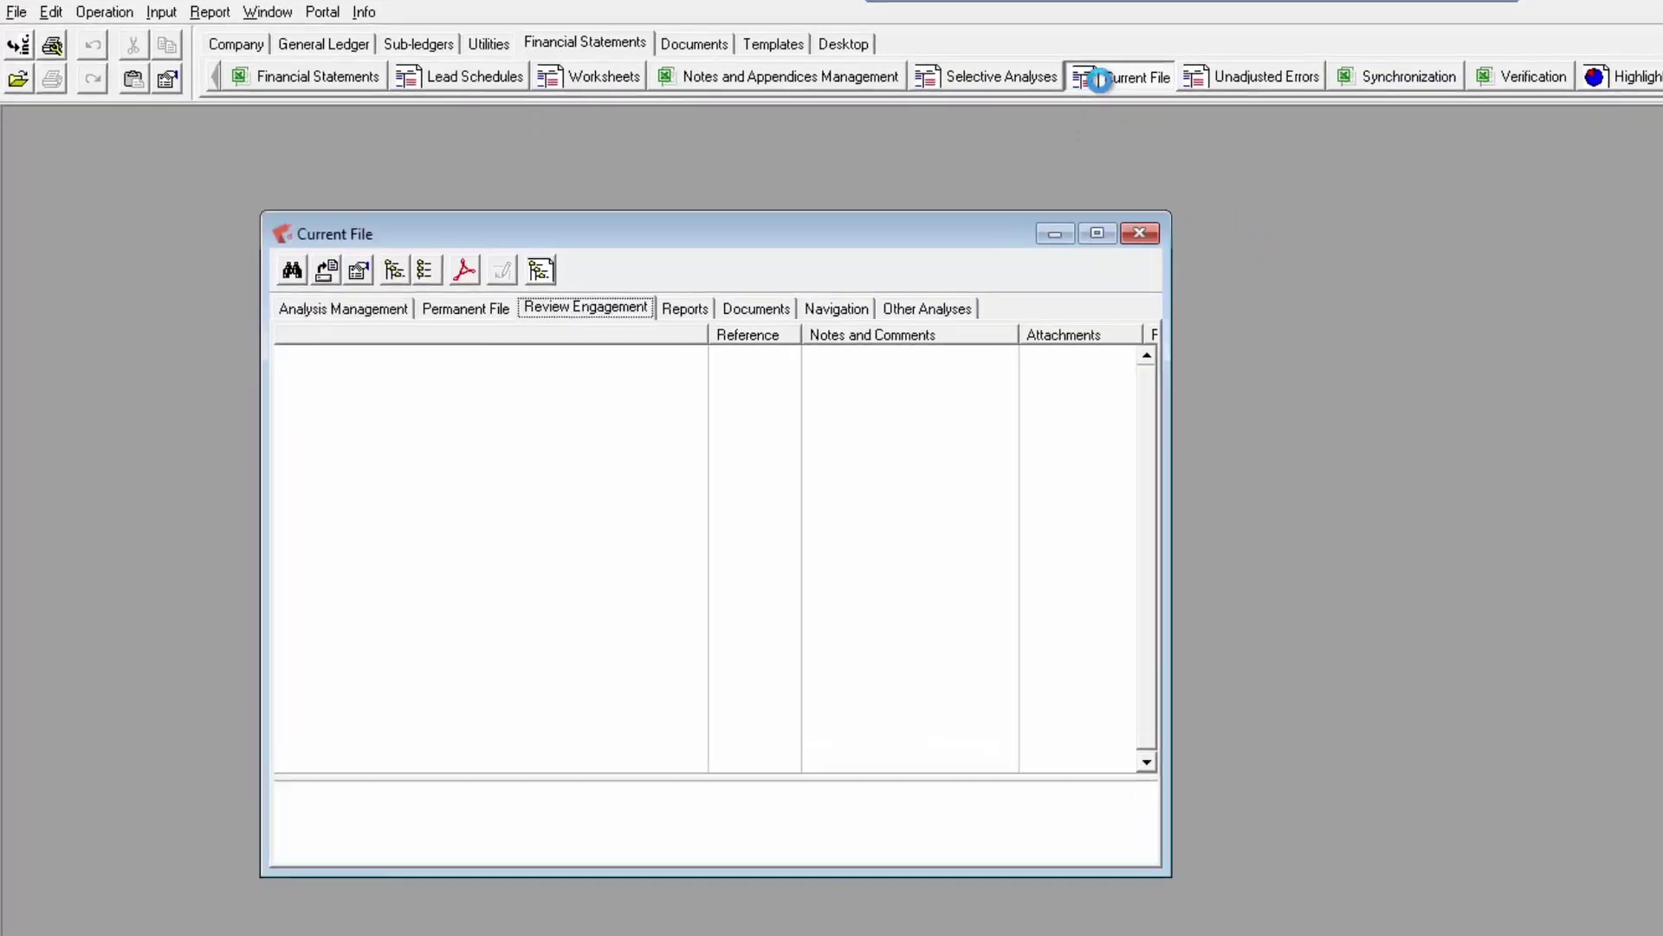
pyautogui.click(396, 212)
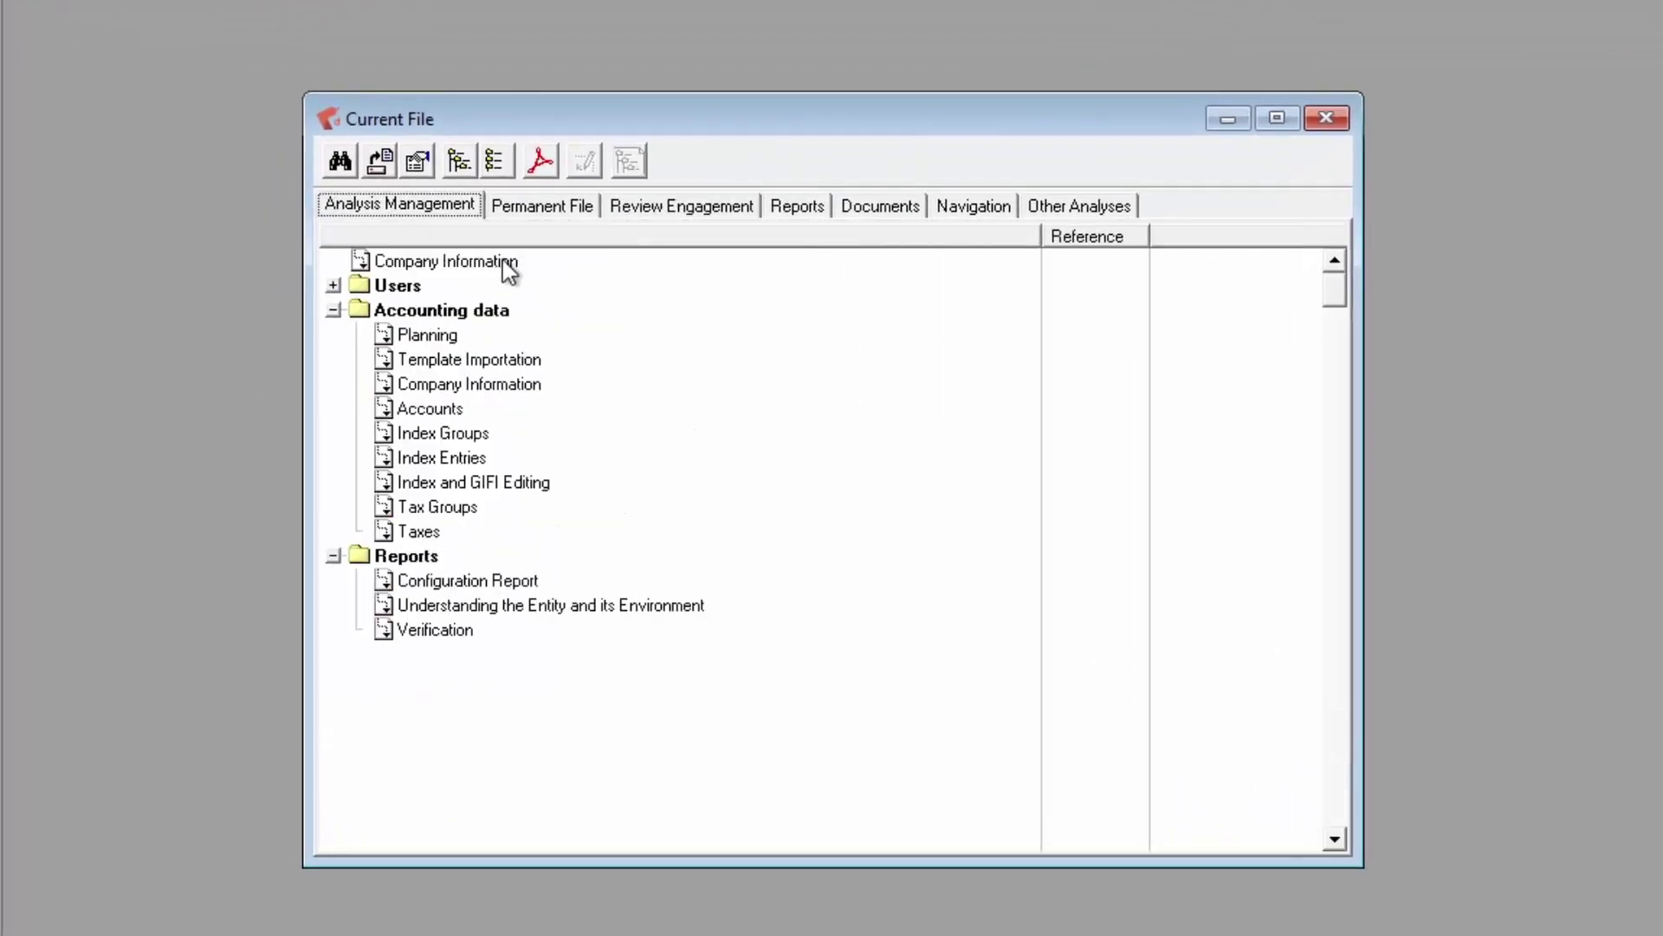
pyautogui.click(334, 310)
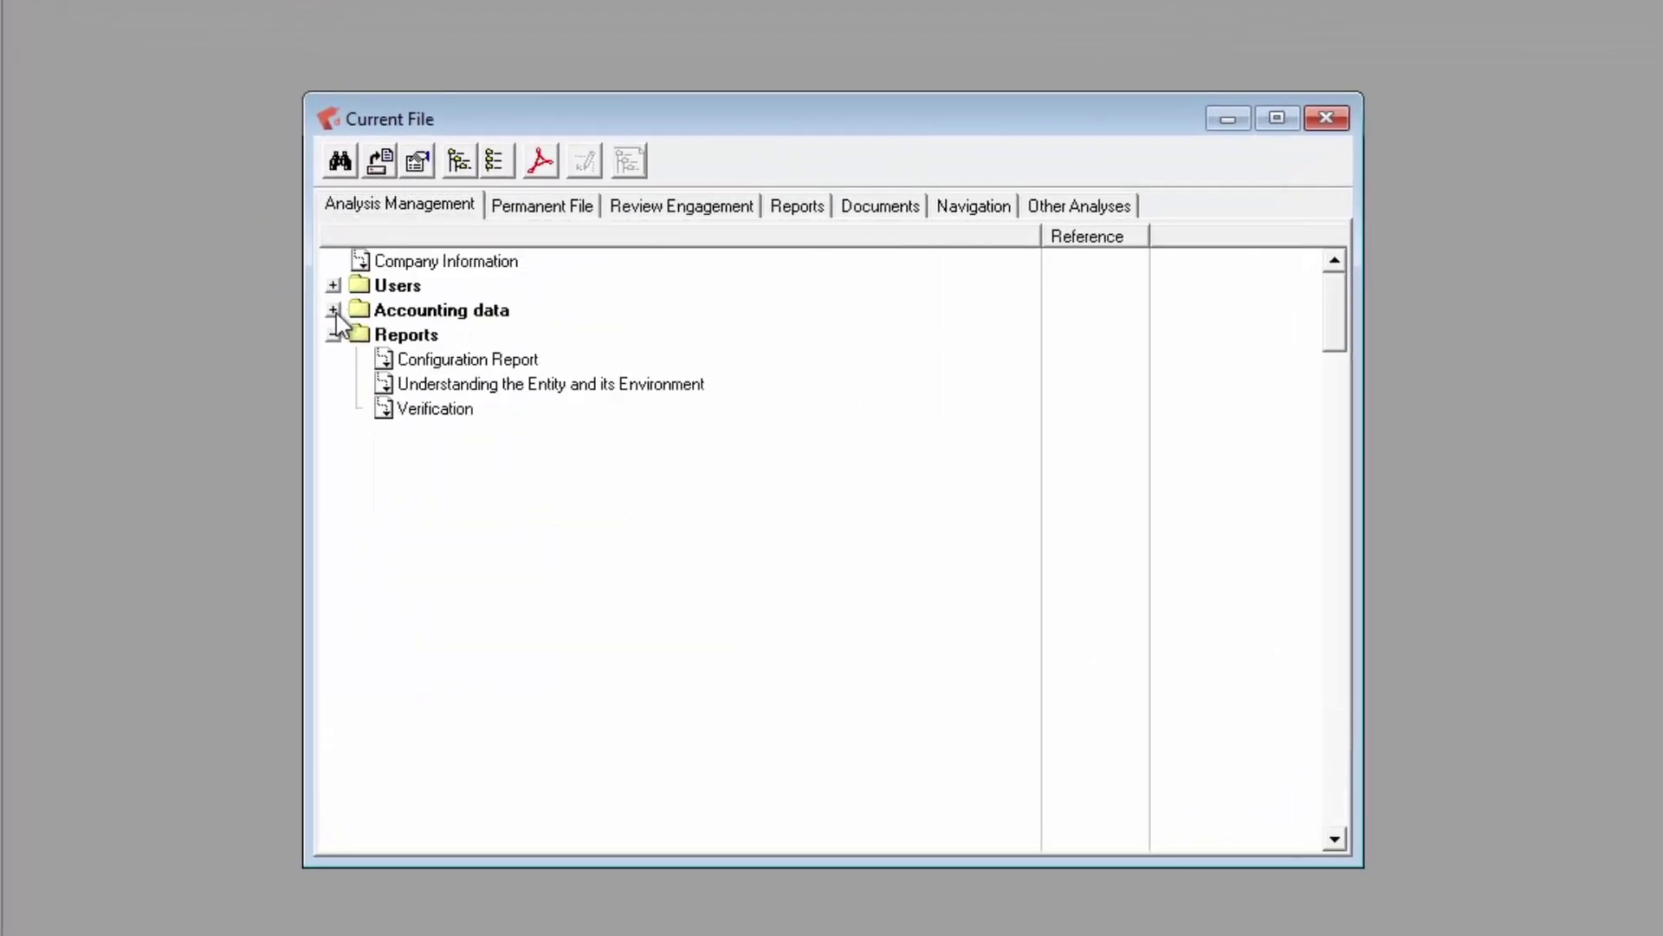
pyautogui.click(333, 311)
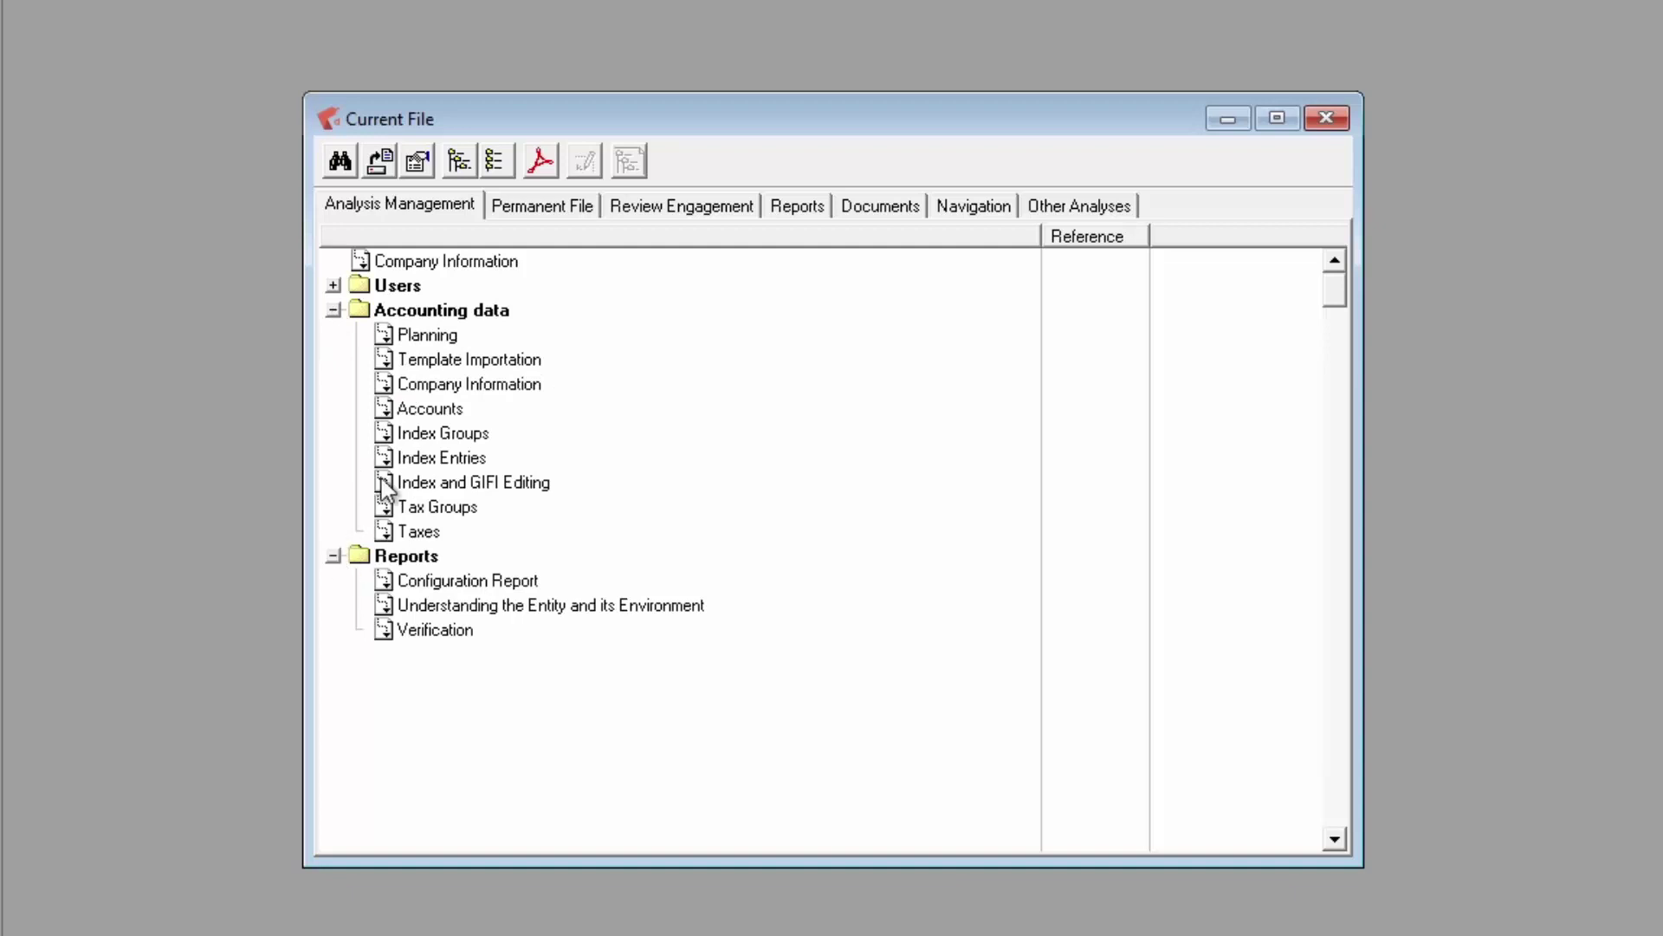
# Preview and close the Template Importation, Index Entries and Configuration Report windows
pyautogui.doubleClick(413, 371)
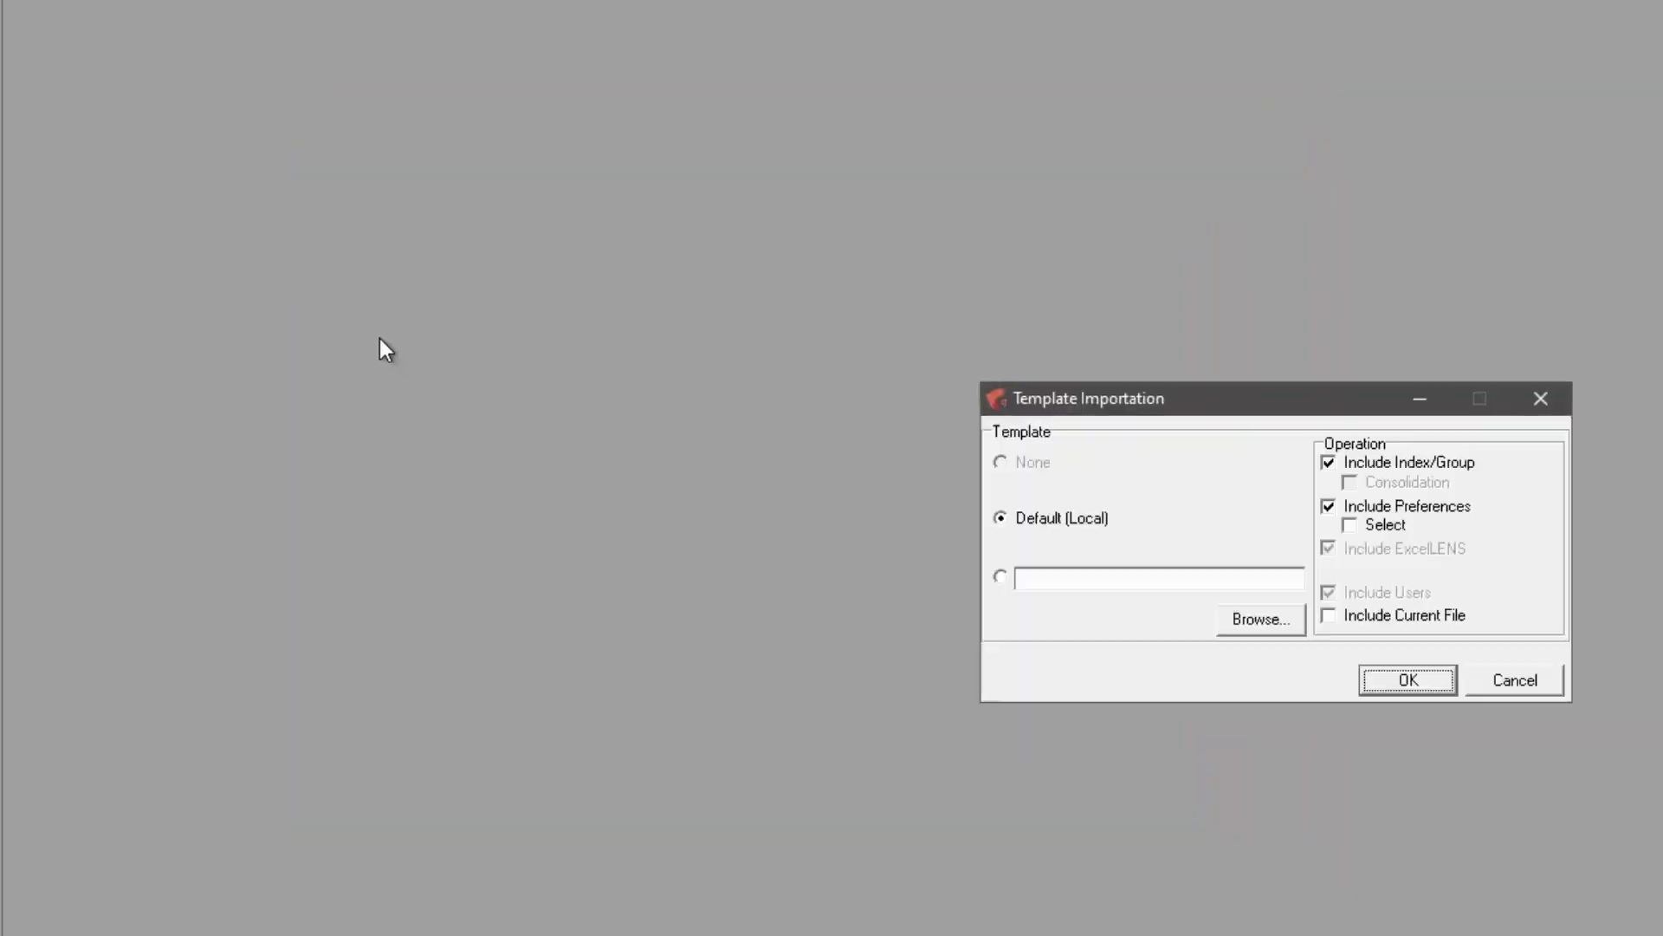
pyautogui.press('Escape')
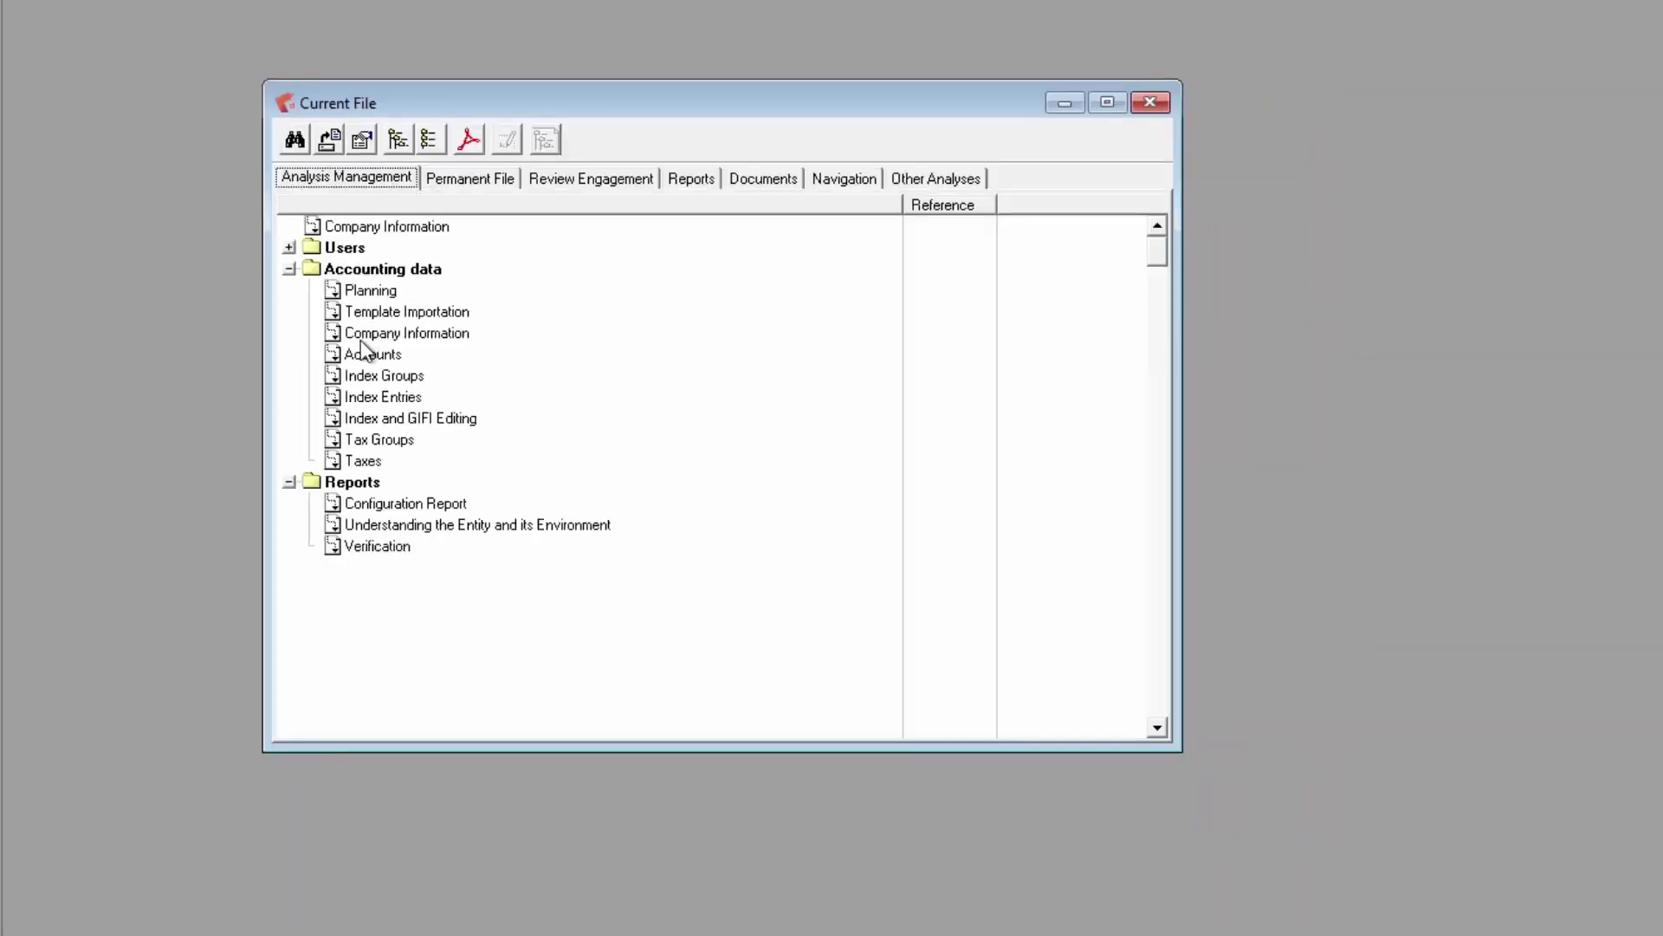
pyautogui.doubleClick(378, 396)
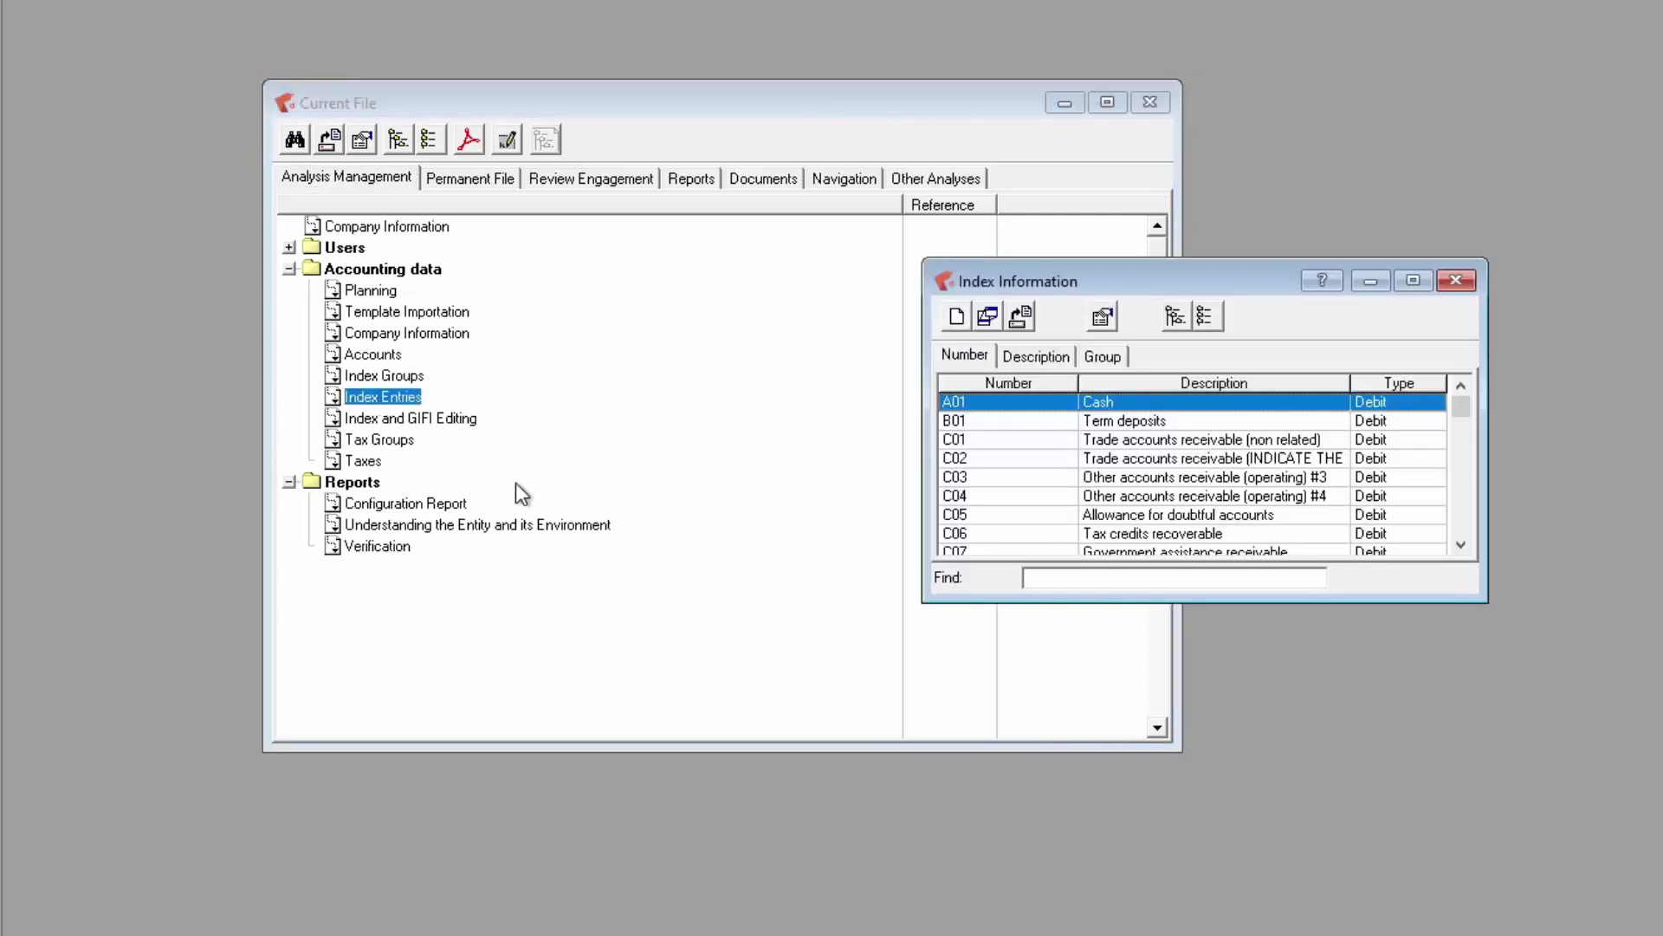
pyautogui.press('Escape')
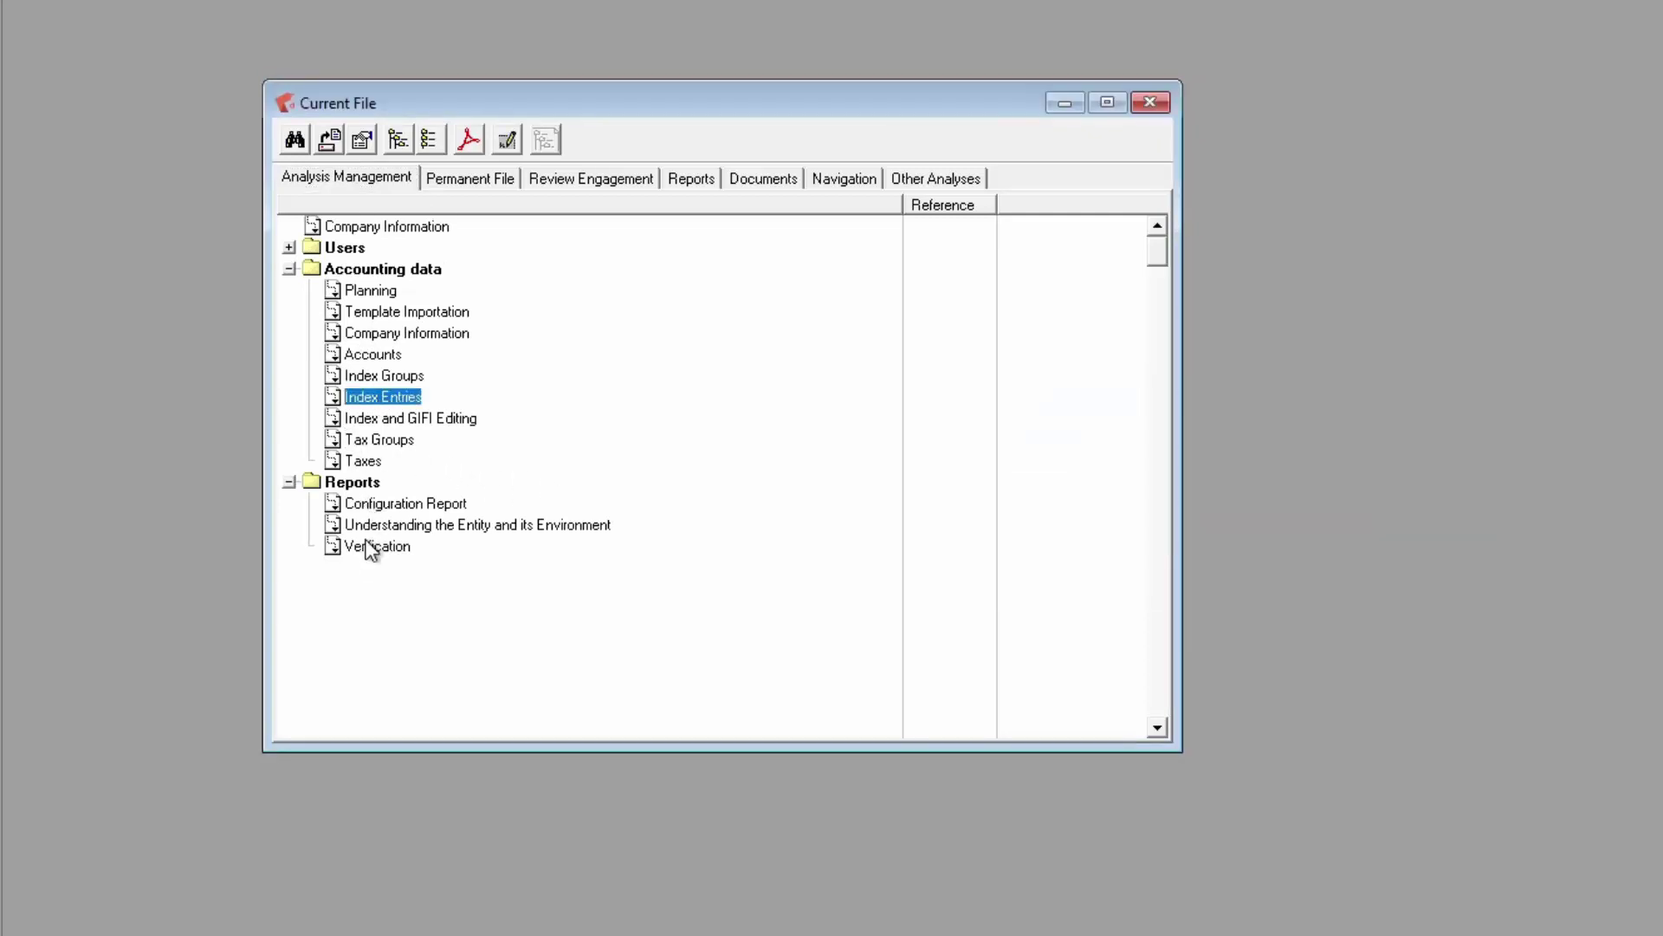
pyautogui.doubleClick(363, 501)
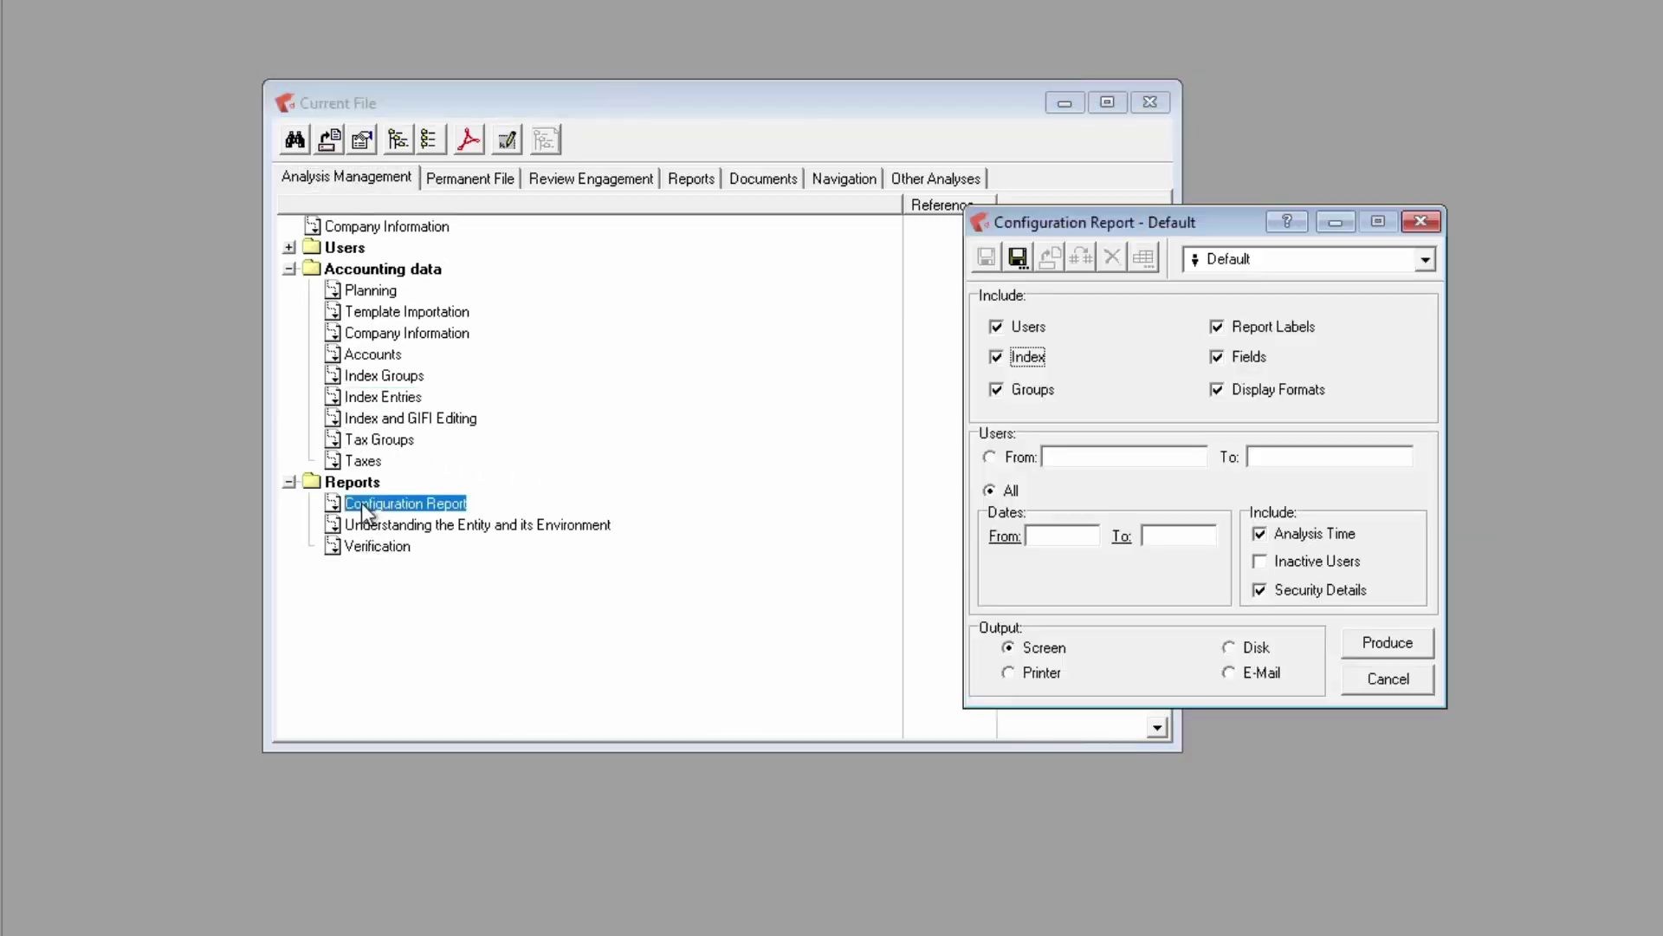
pyautogui.press('Escape')
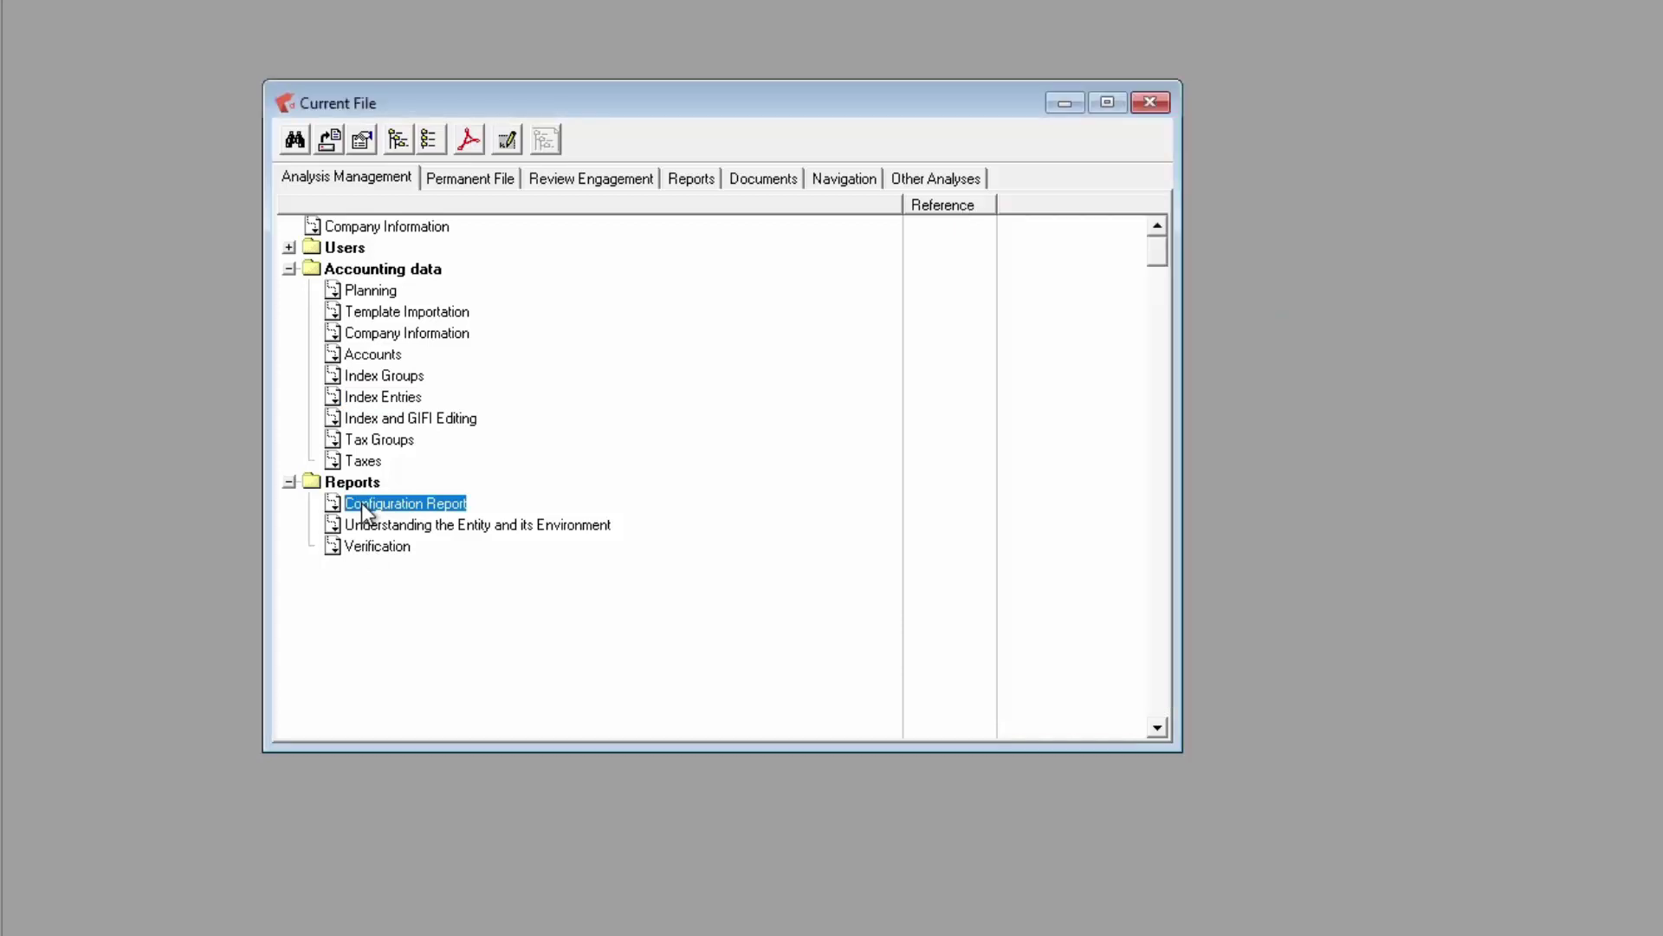
# Show the Permanent File tree, start then discard a new item under Engagement acceptance form
pyautogui.click(450, 184)
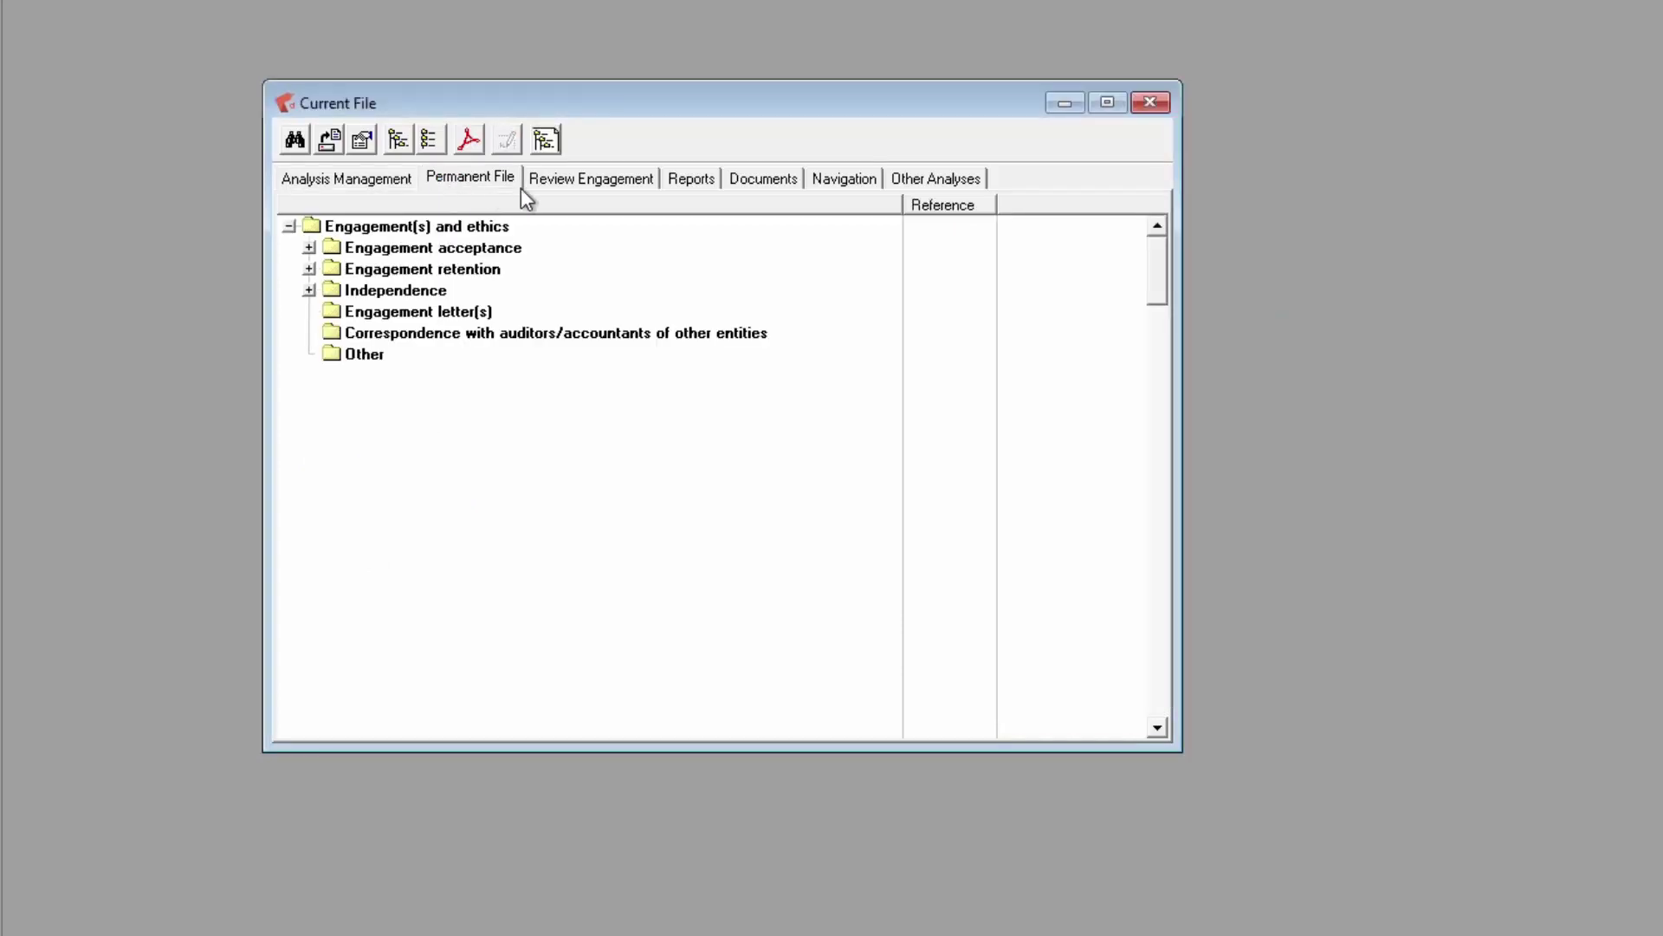
pyautogui.click(309, 248)
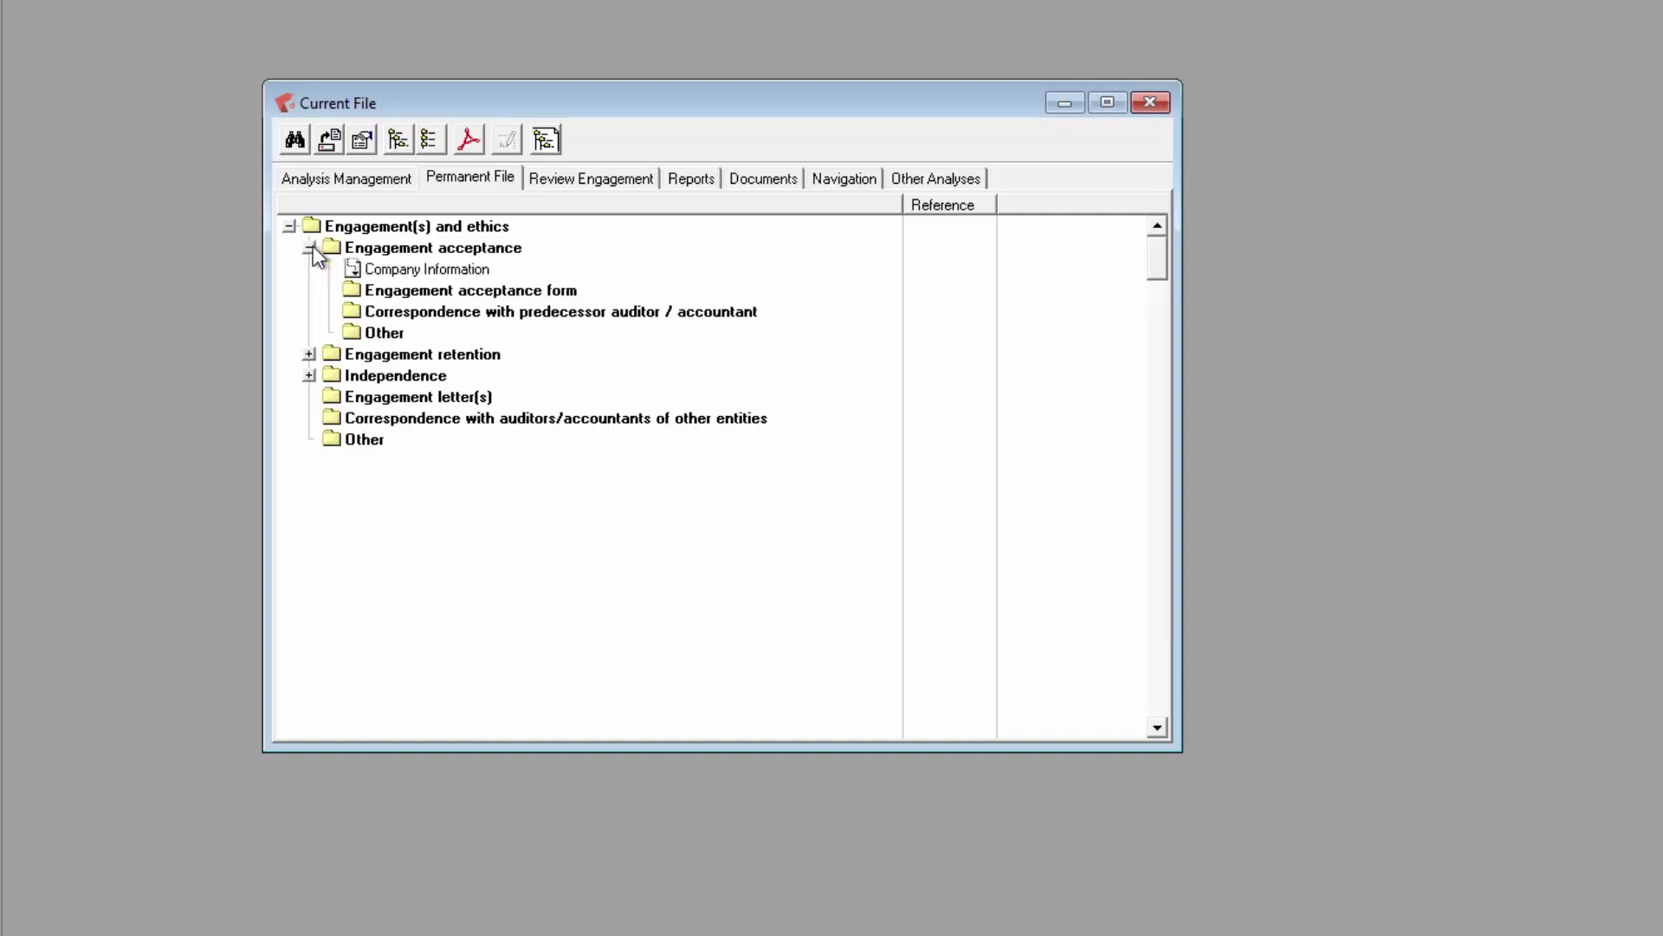
pyautogui.rightClick(439, 298)
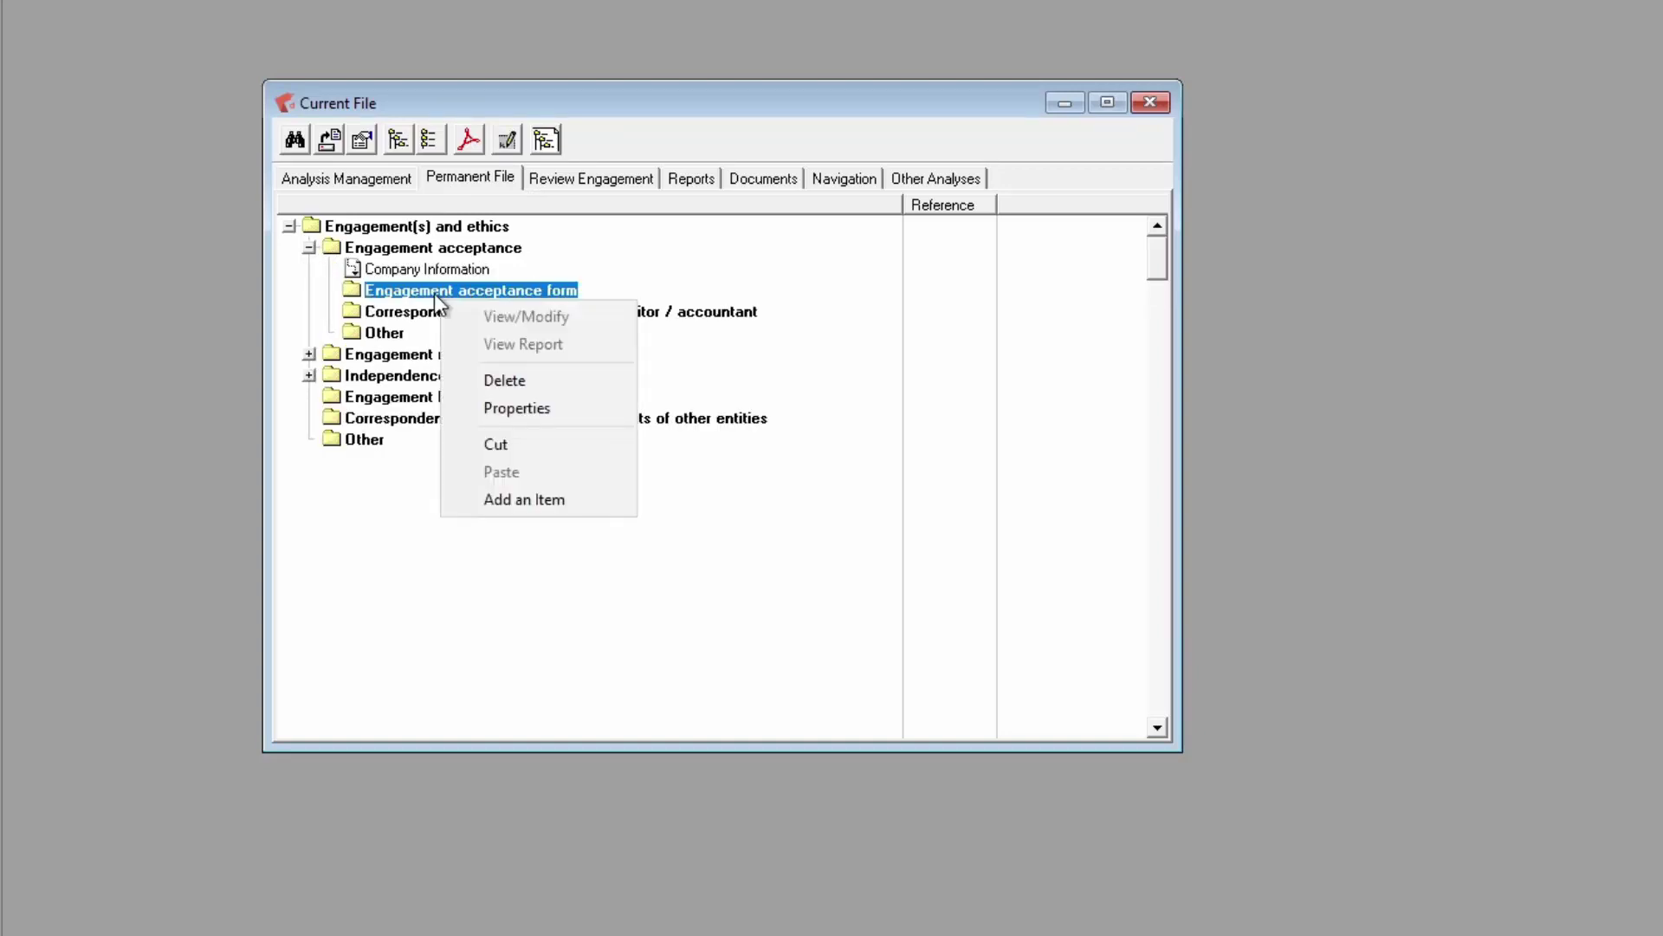
pyautogui.click(524, 501)
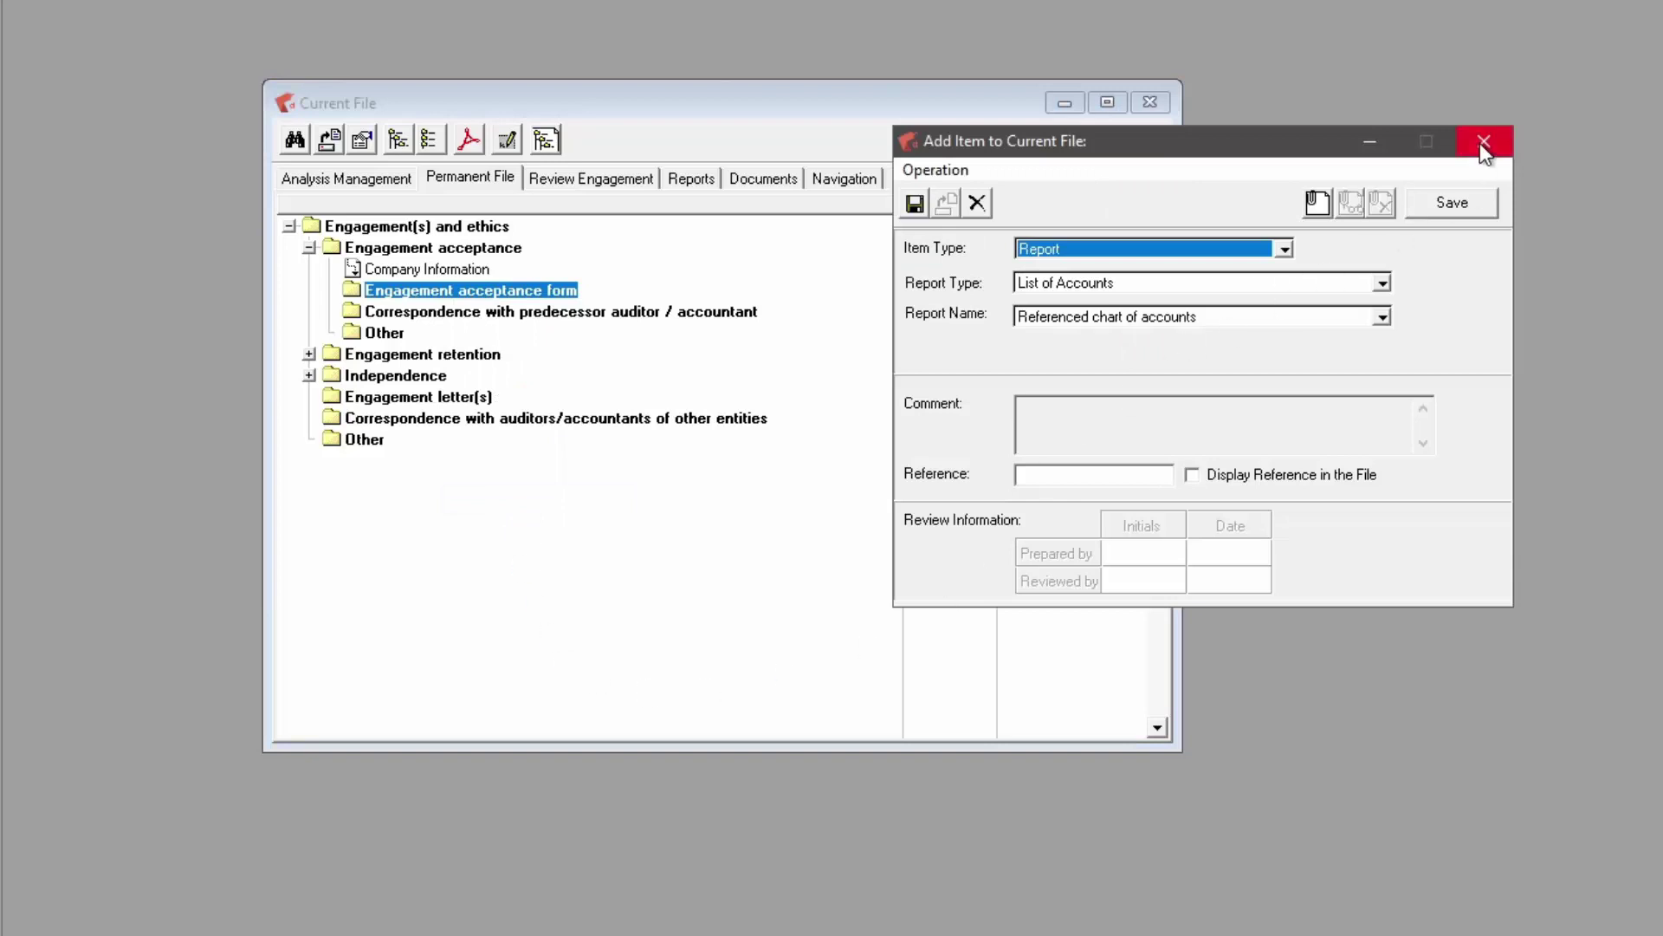
pyautogui.click(1480, 143)
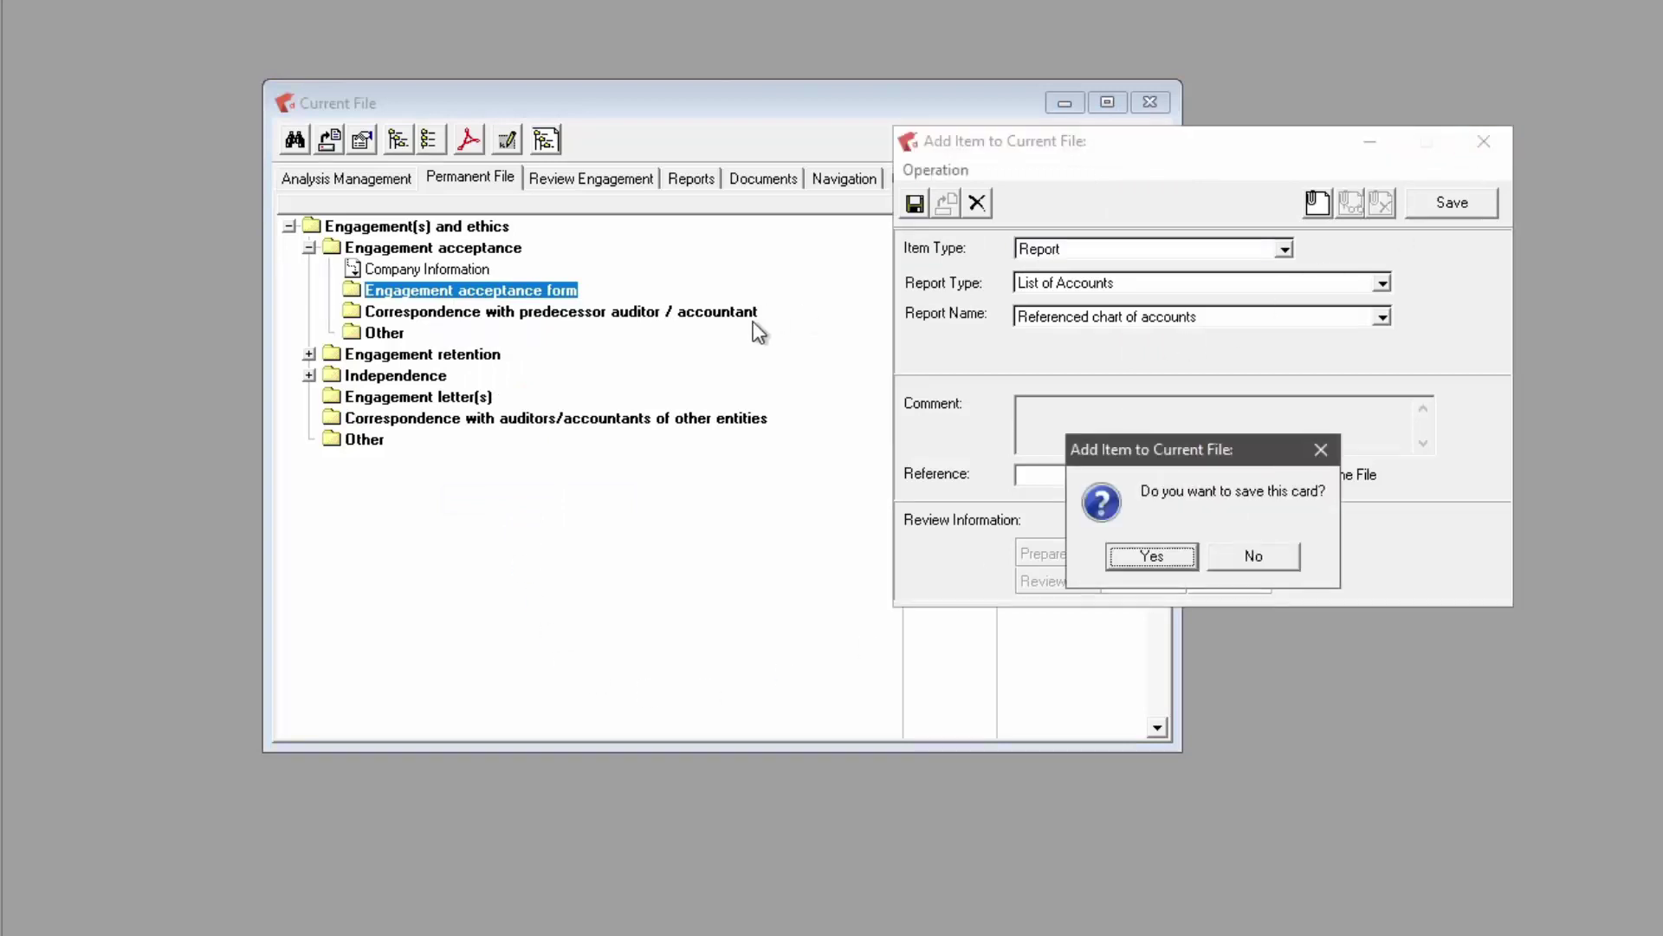
pyautogui.click(1272, 555)
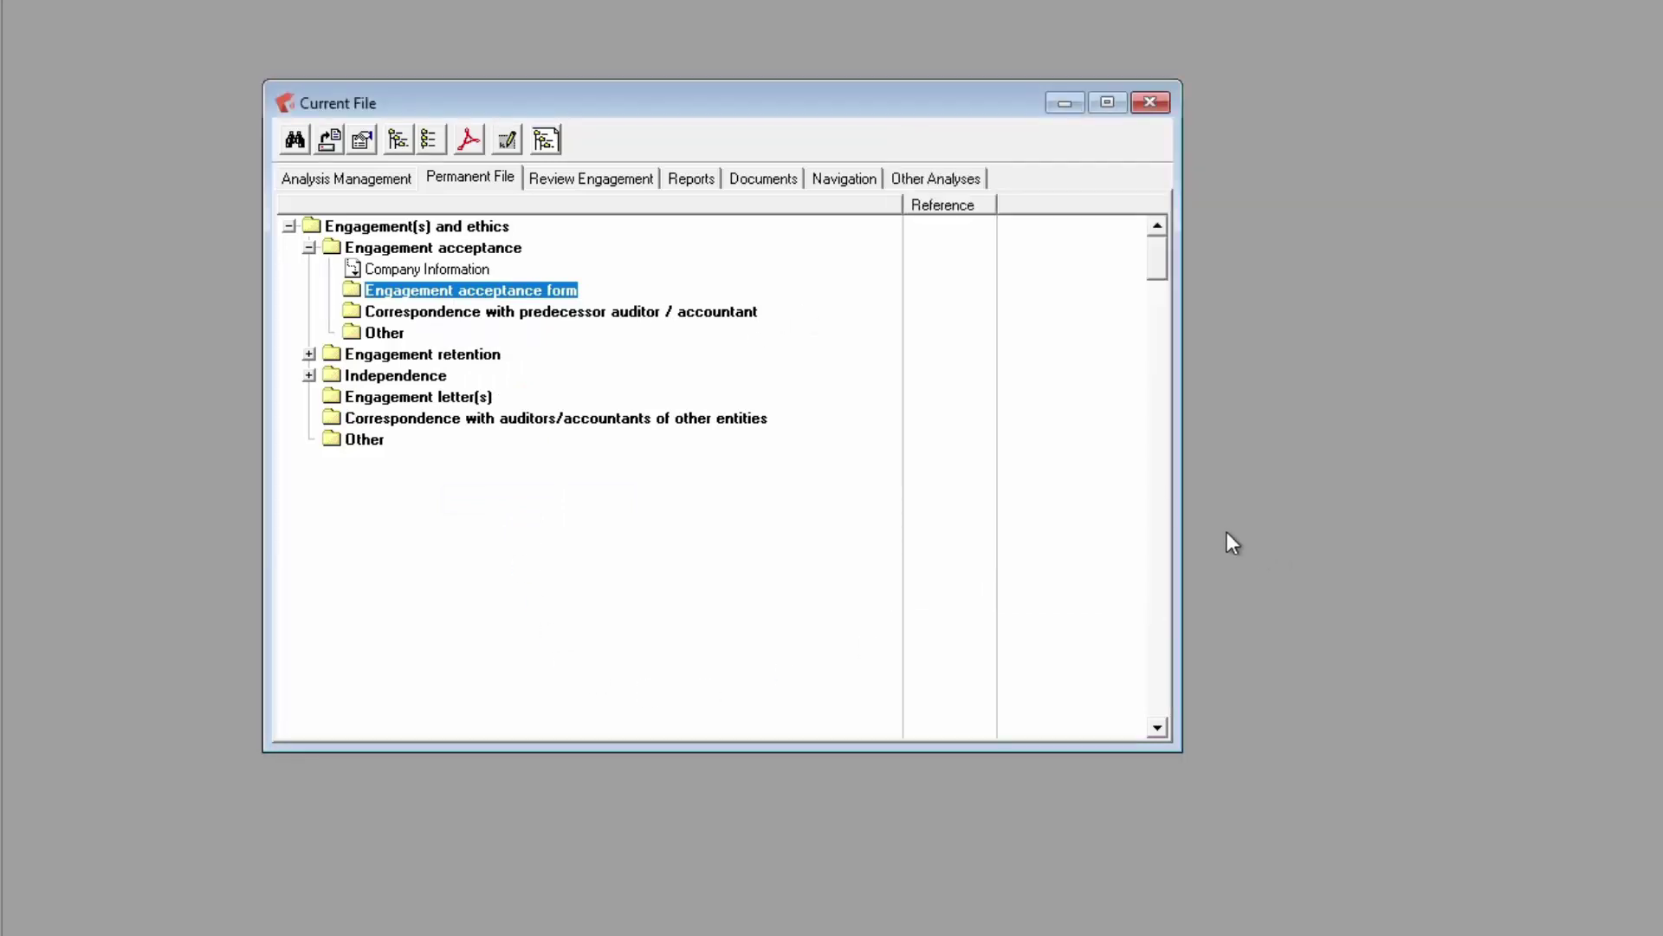
pyautogui.click(310, 247)
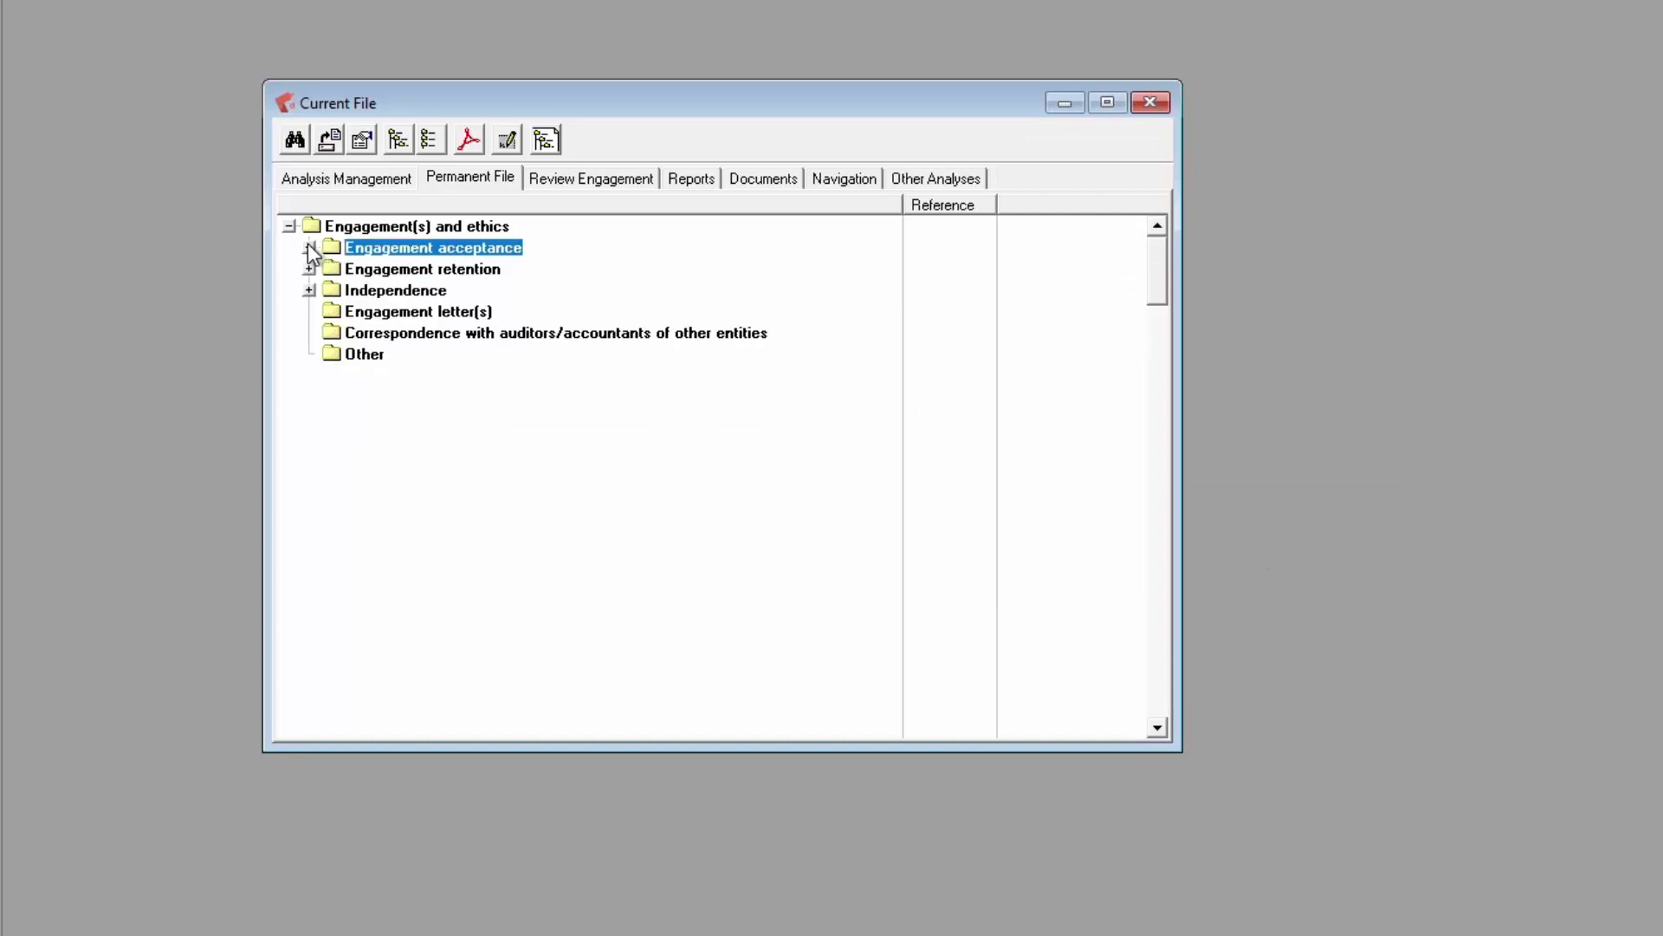
# Switch to the Review Engagement tree and check the ExcelLENS tolerance in Company Information
pyautogui.click(568, 184)
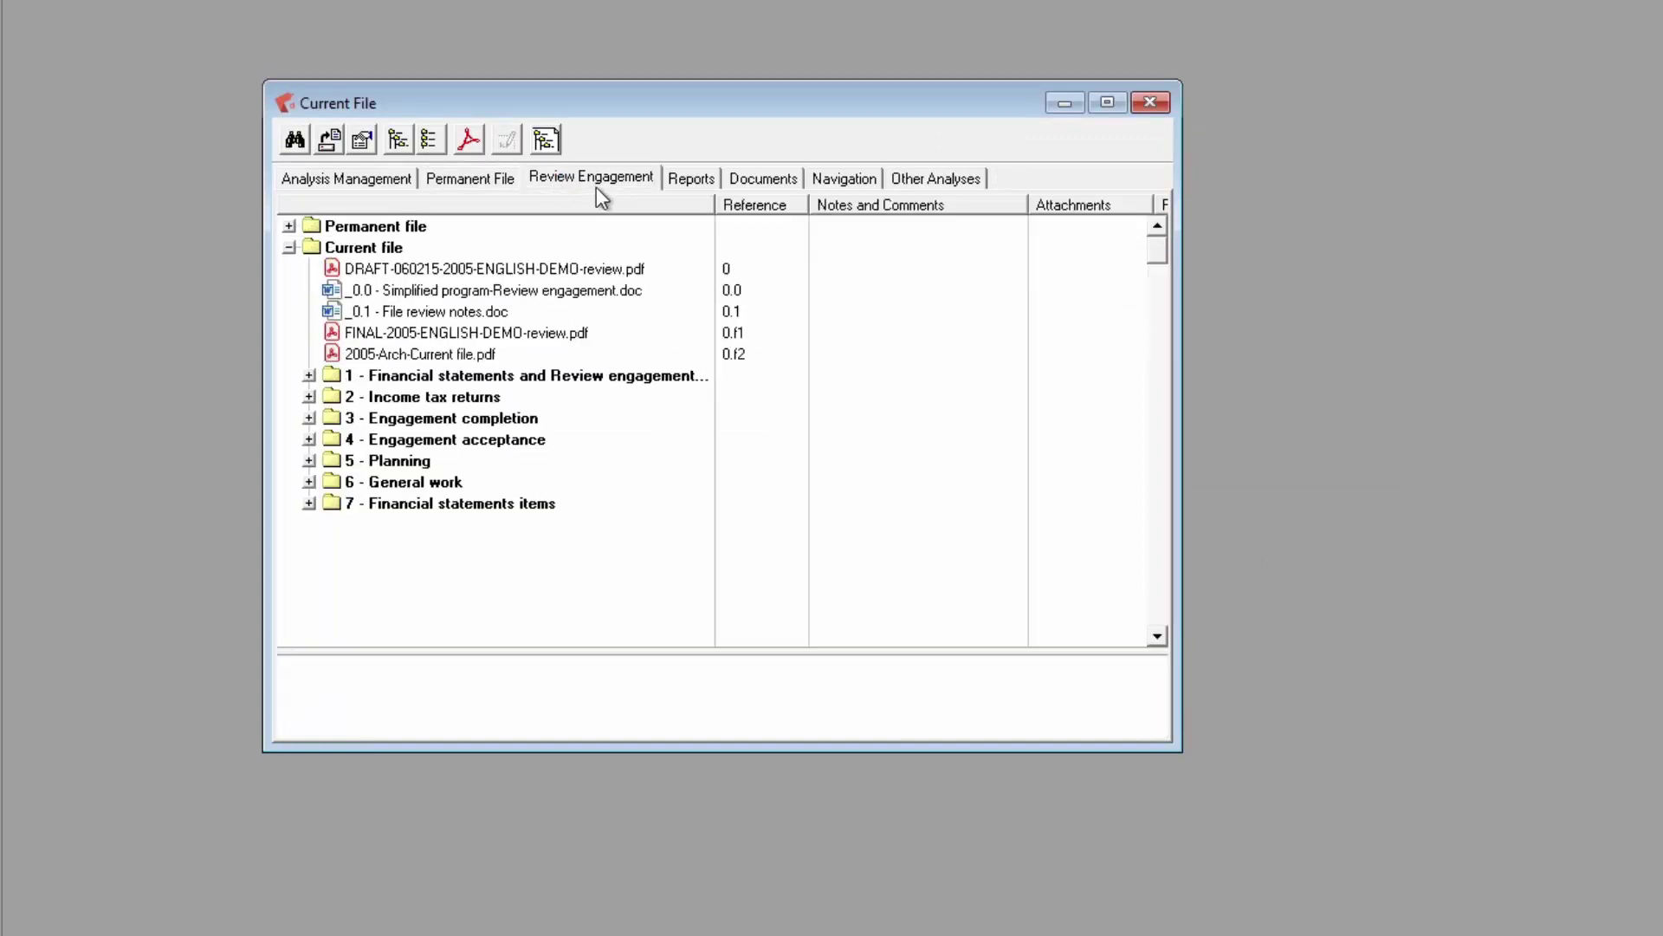
pyautogui.click(238, 75)
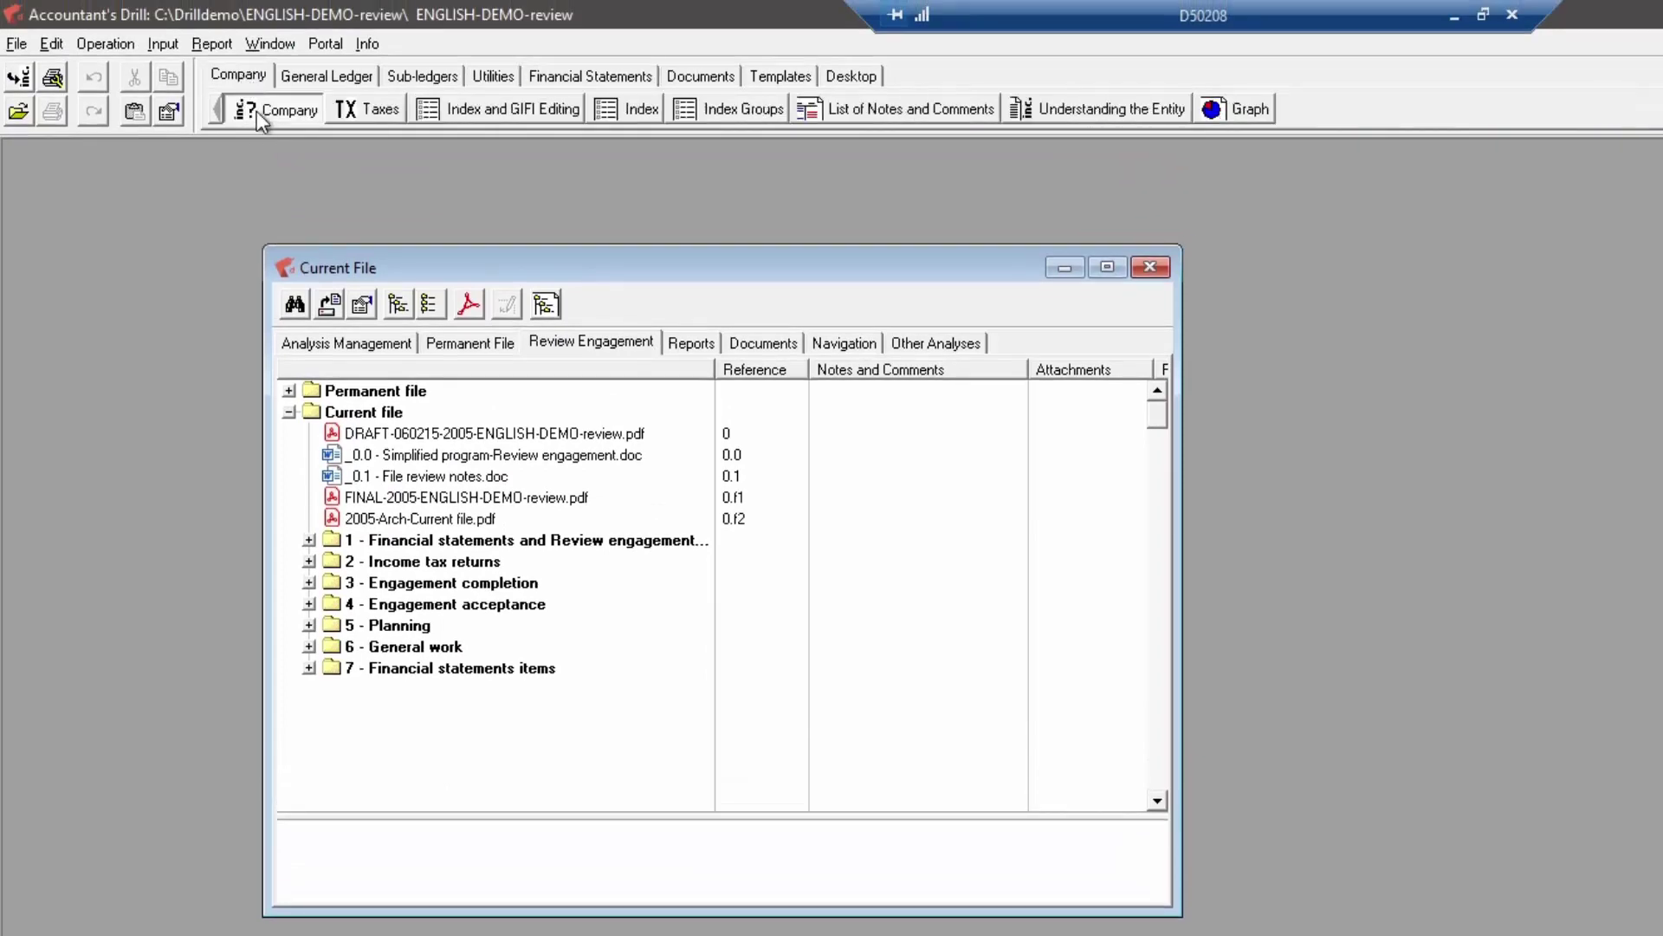
pyautogui.click(256, 111)
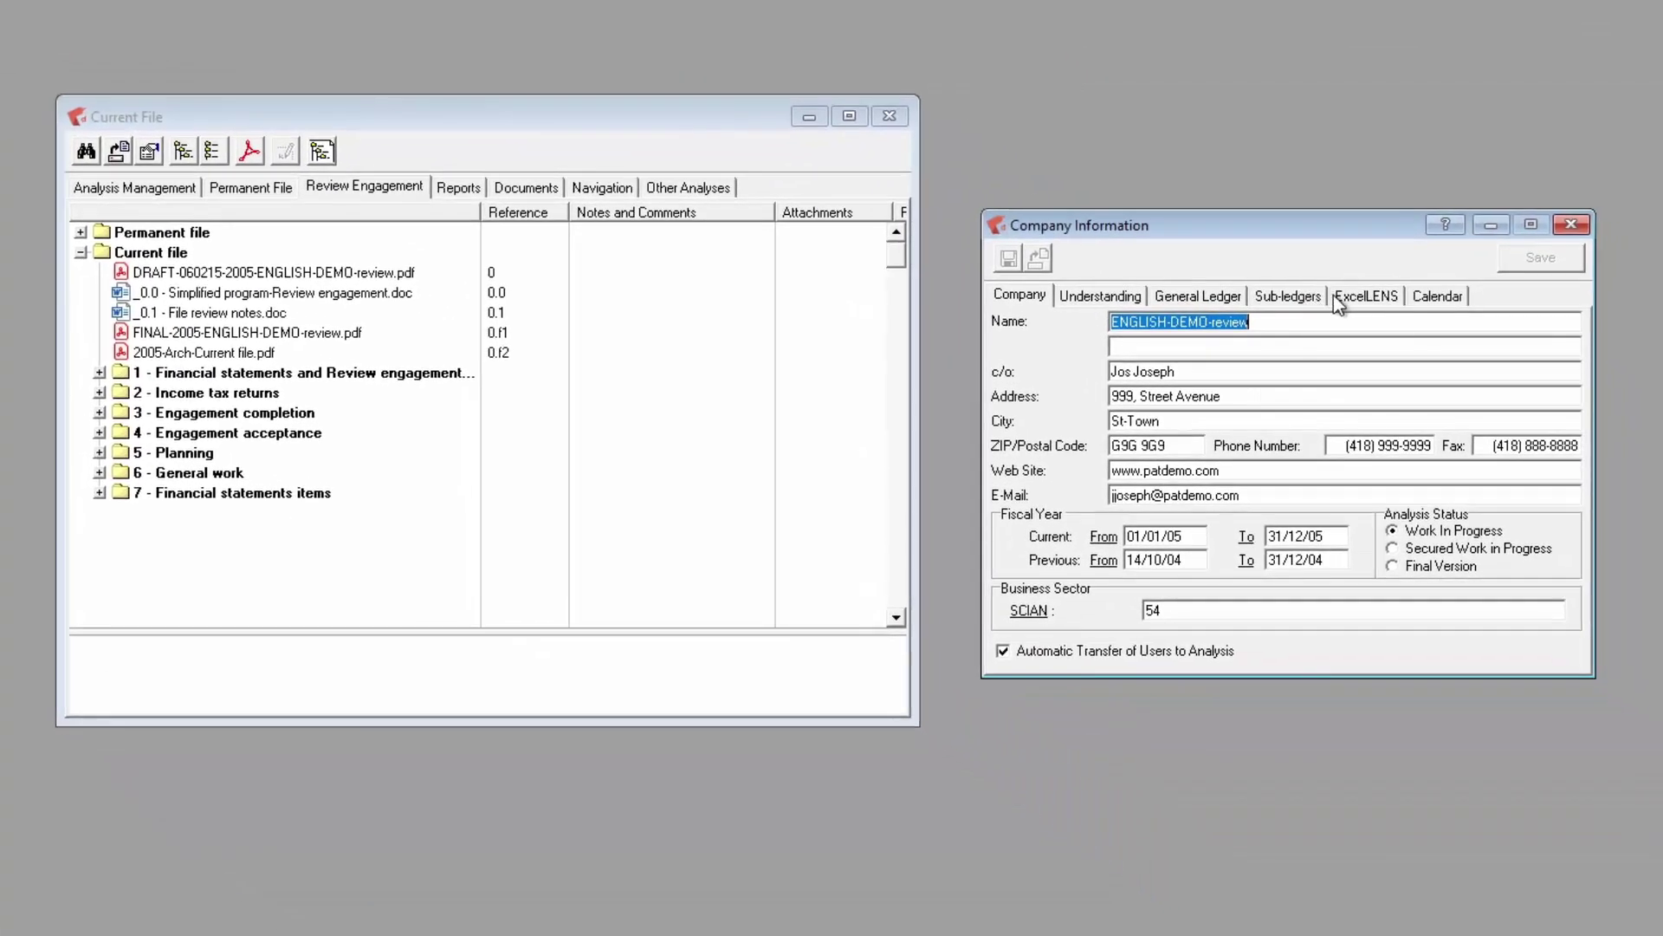
pyautogui.click(1347, 300)
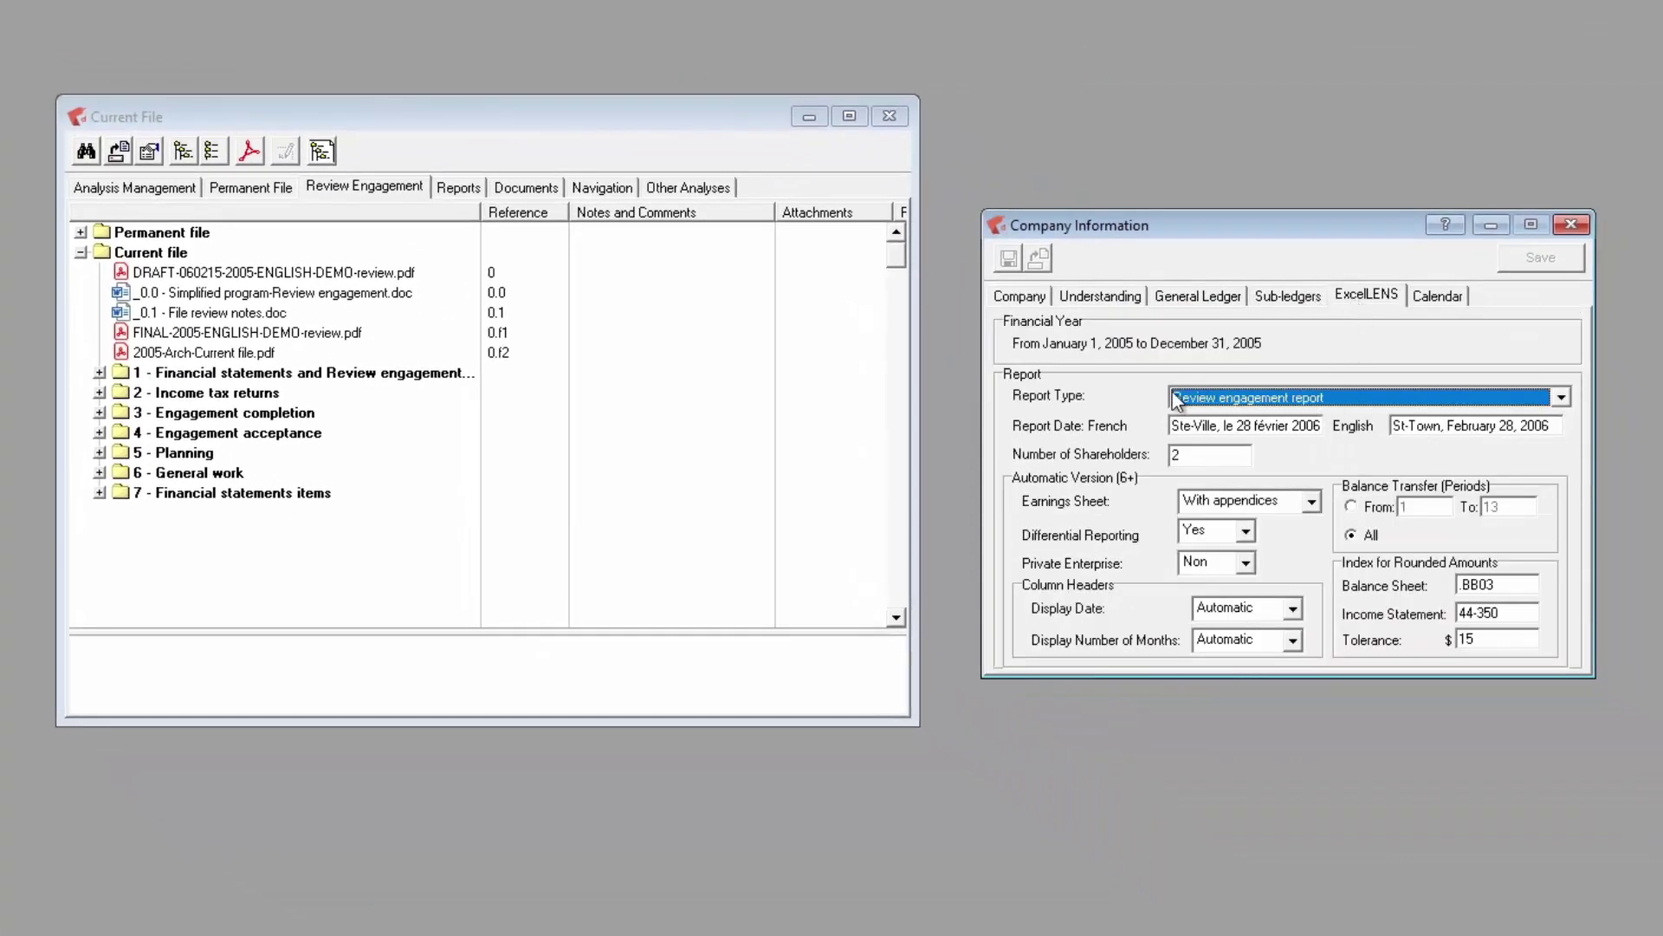
pyautogui.click(1570, 225)
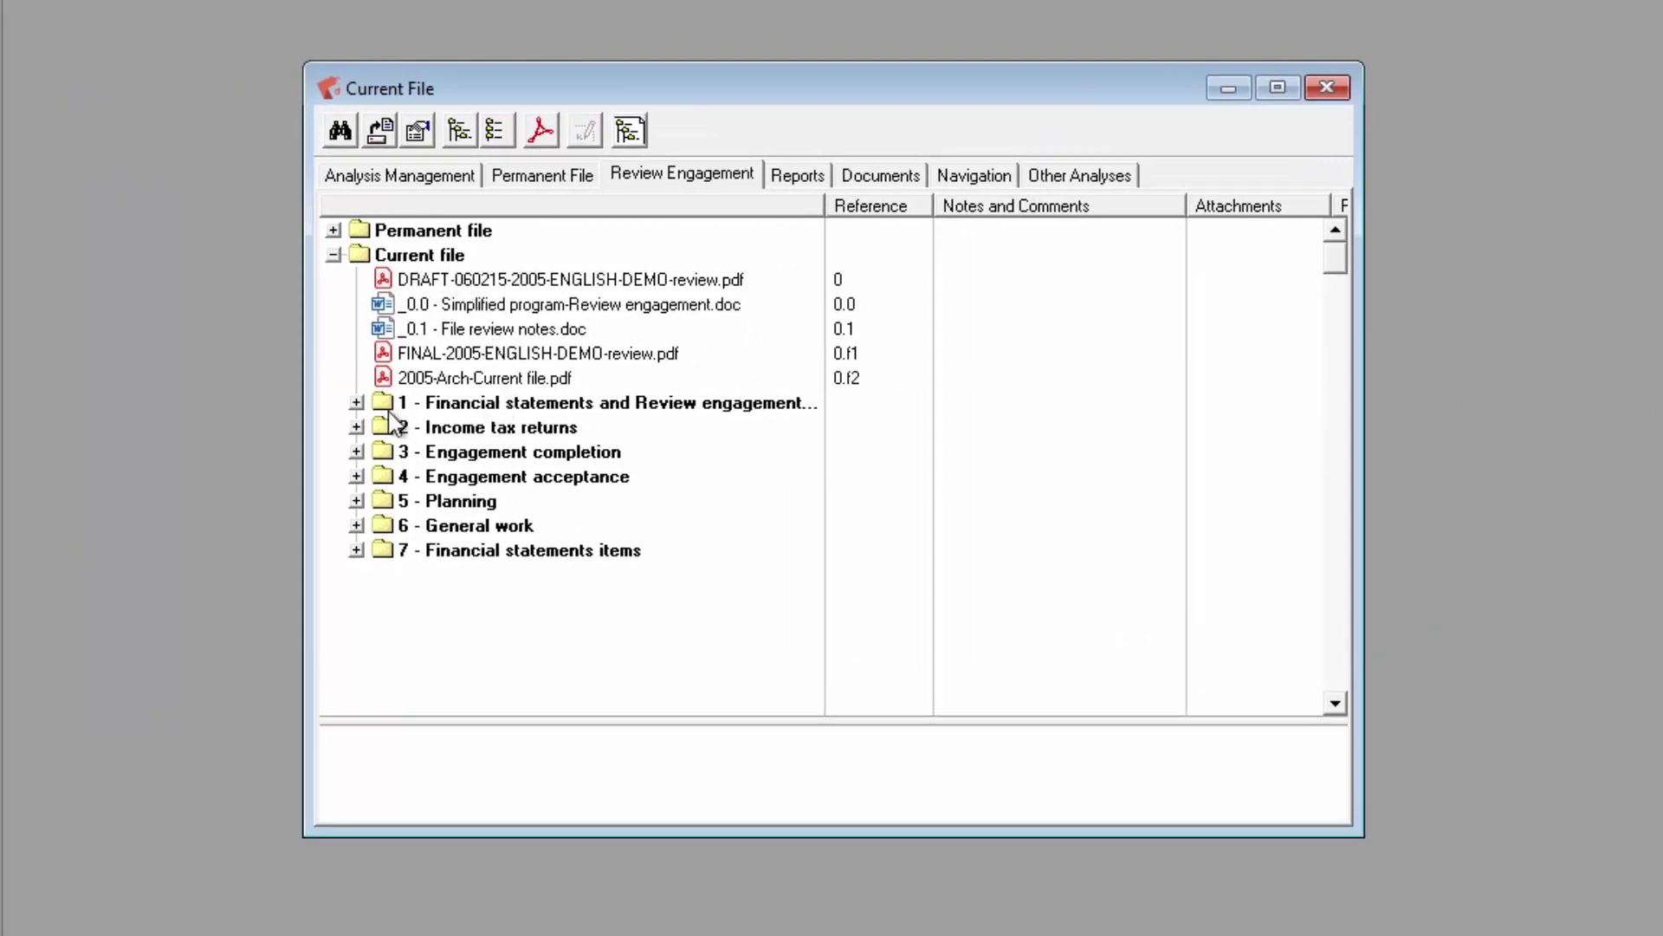
# Expand folder 1 and select the 1.1.1 Adjusted balance sheet and 1.1.2 Adjusted Results reports
pyautogui.click(356, 402)
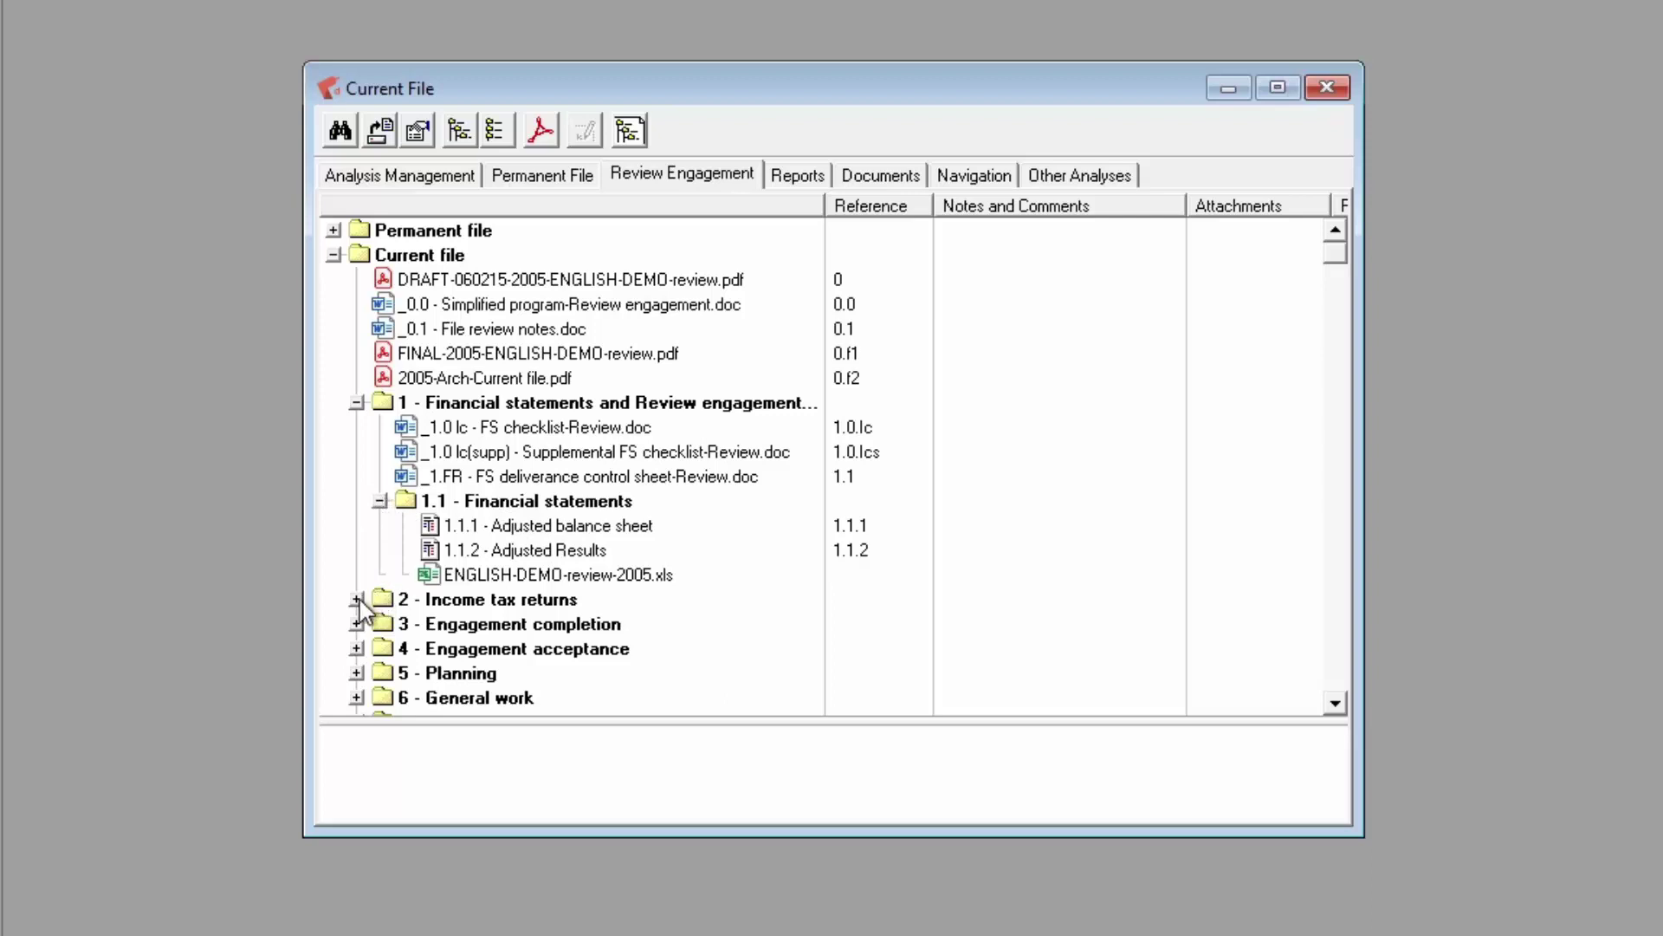
pyautogui.click(498, 526)
pyautogui.click(578, 552)
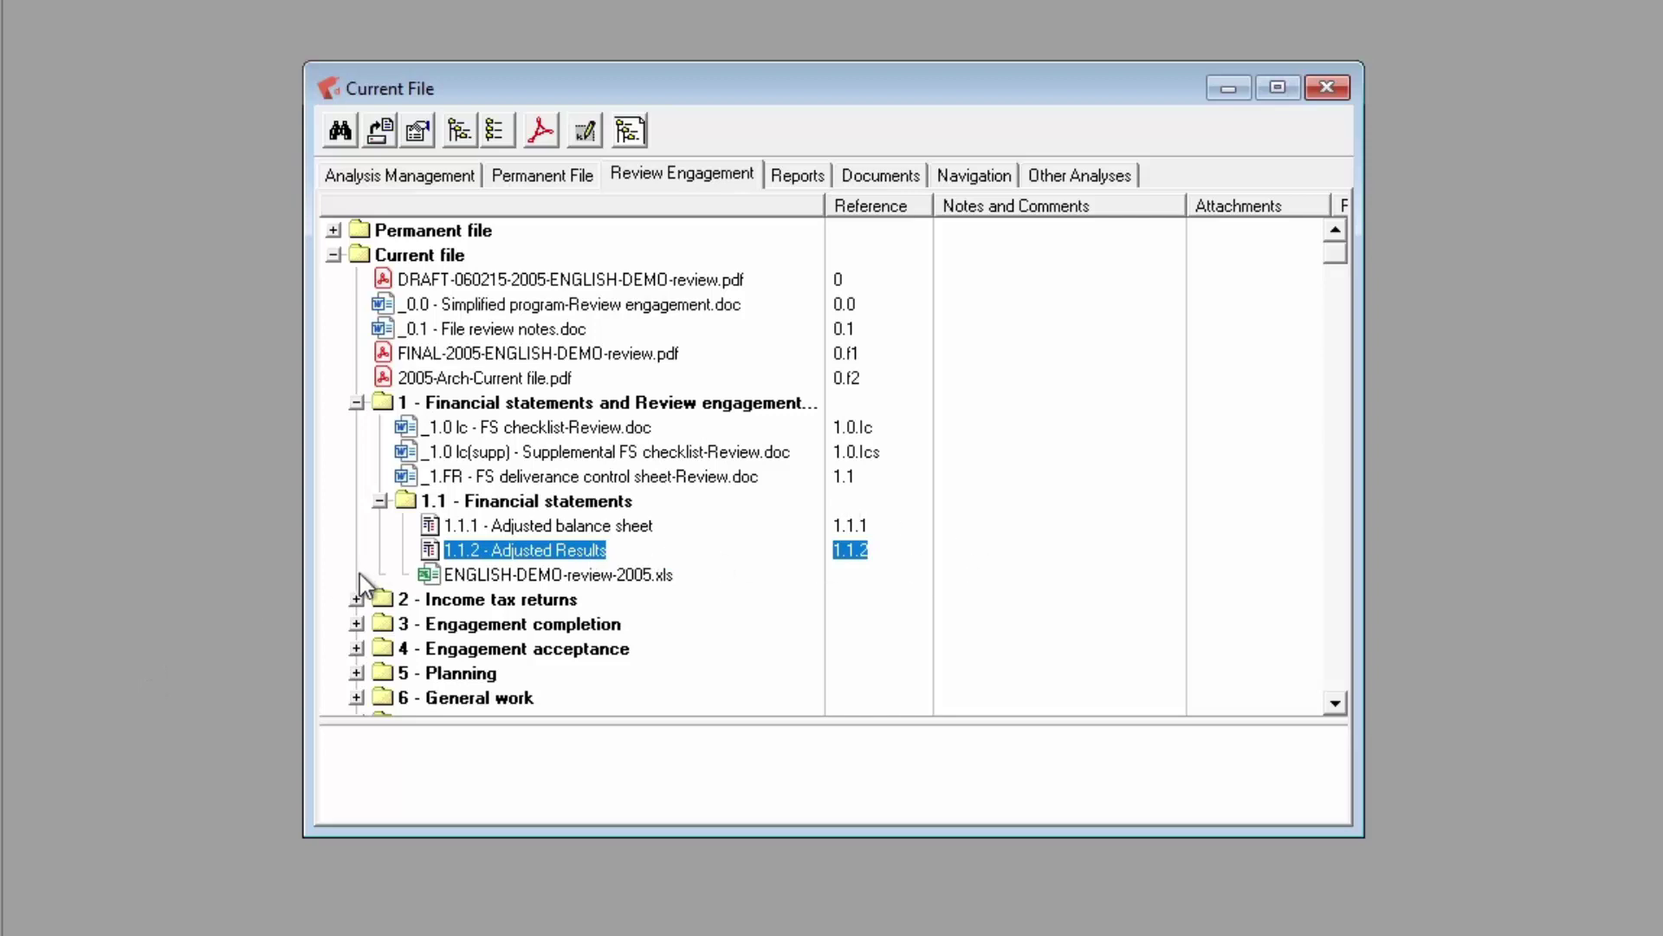
# Expand 2 - Income tax returns and uncheck 2.2 Electronic files - Tax returns
pyautogui.click(356, 599)
pyautogui.scroll(-1, 819, 424)
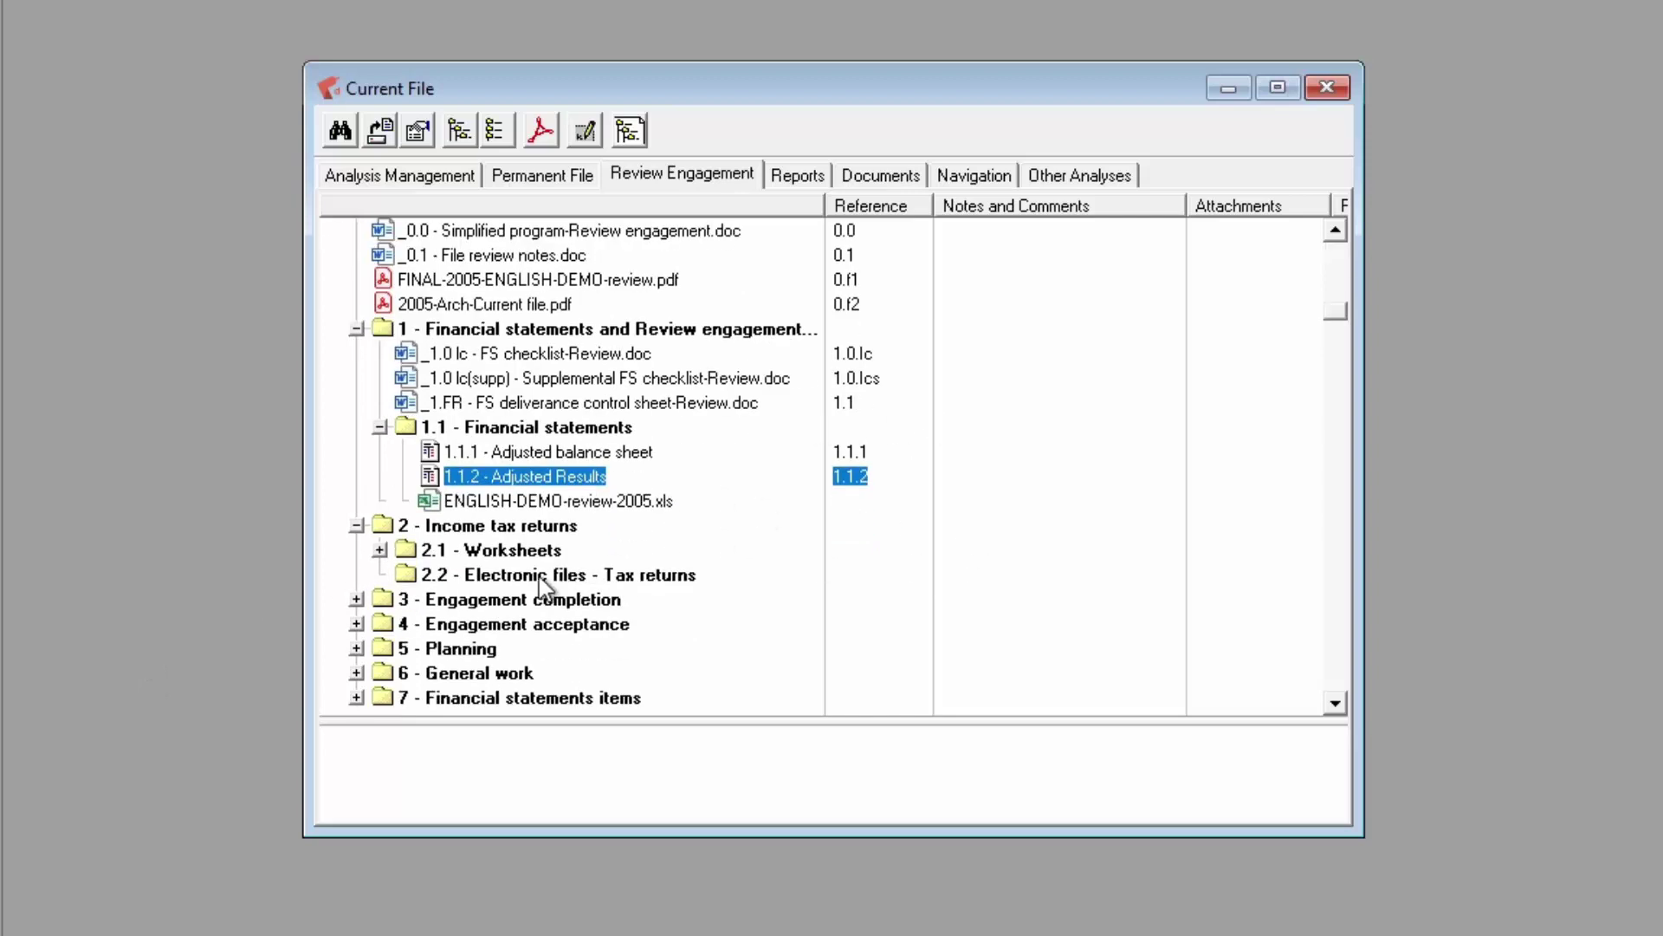
pyautogui.scroll(-1, 947, 419)
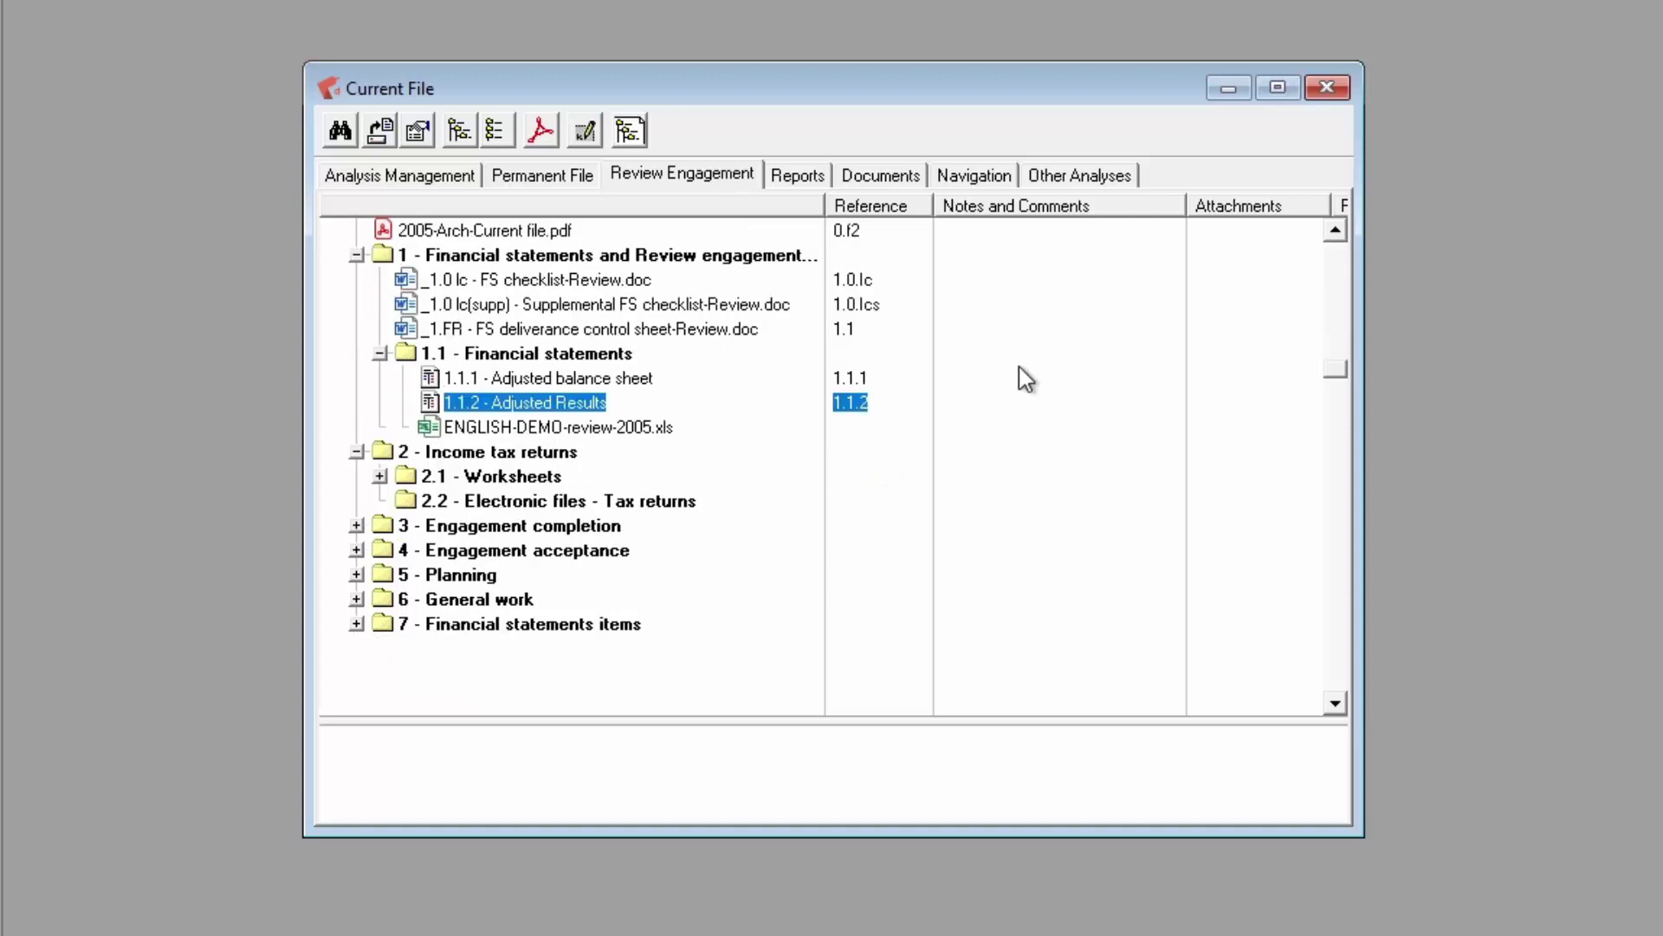
pyautogui.scroll(1, 1009, 484)
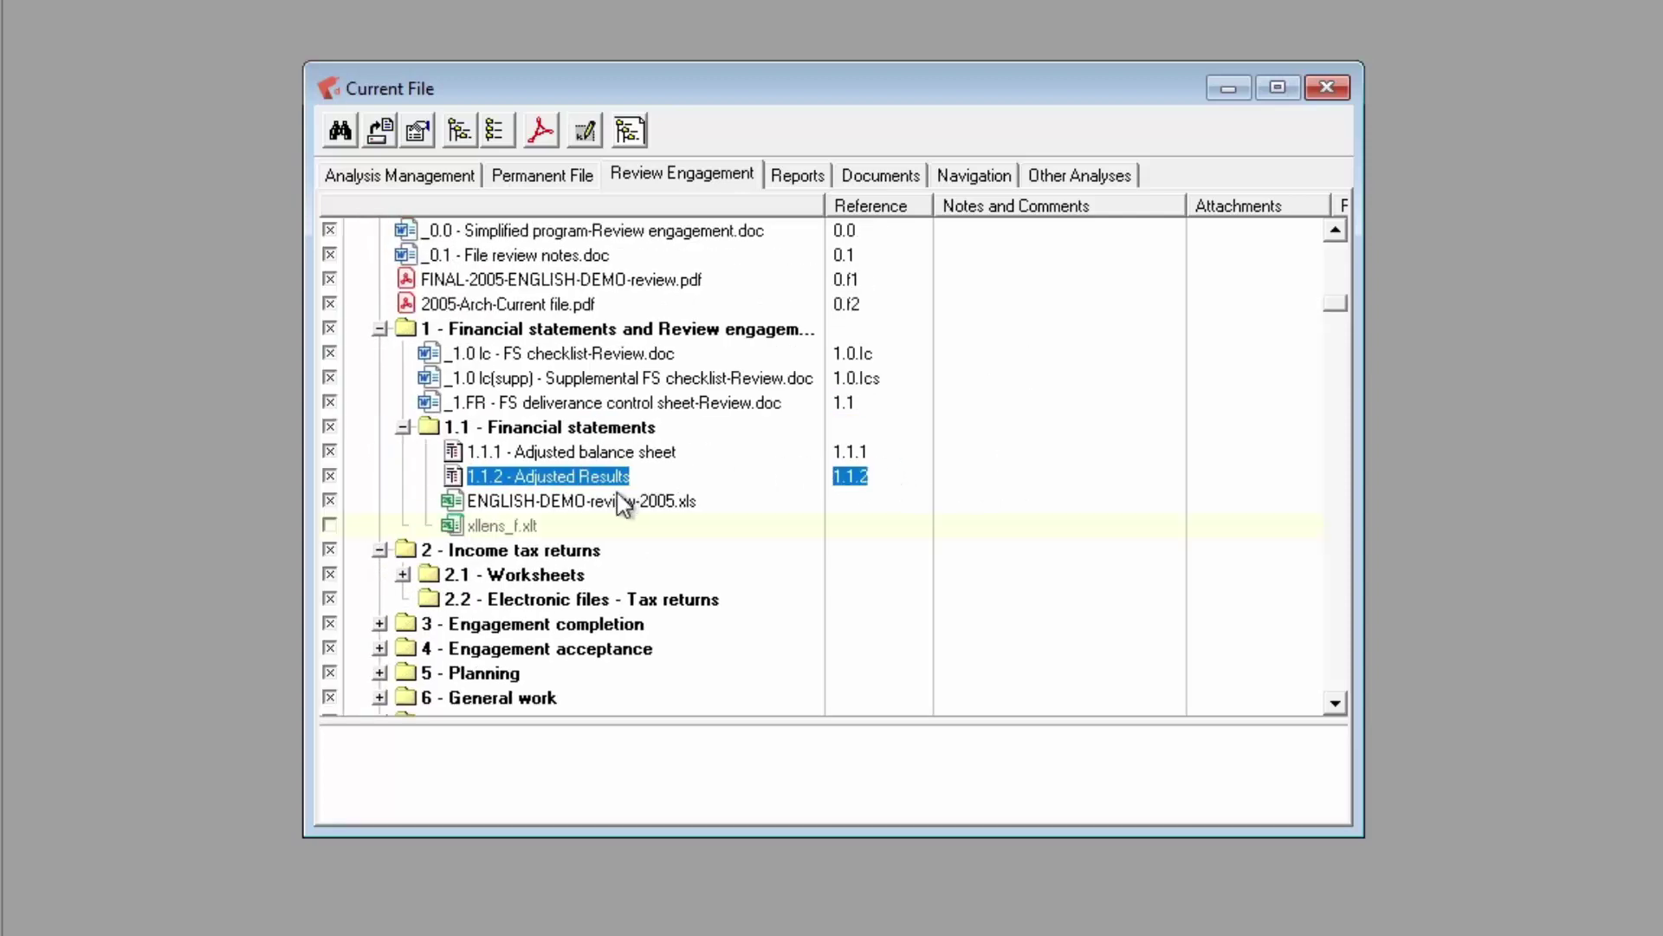
pyautogui.click(330, 599)
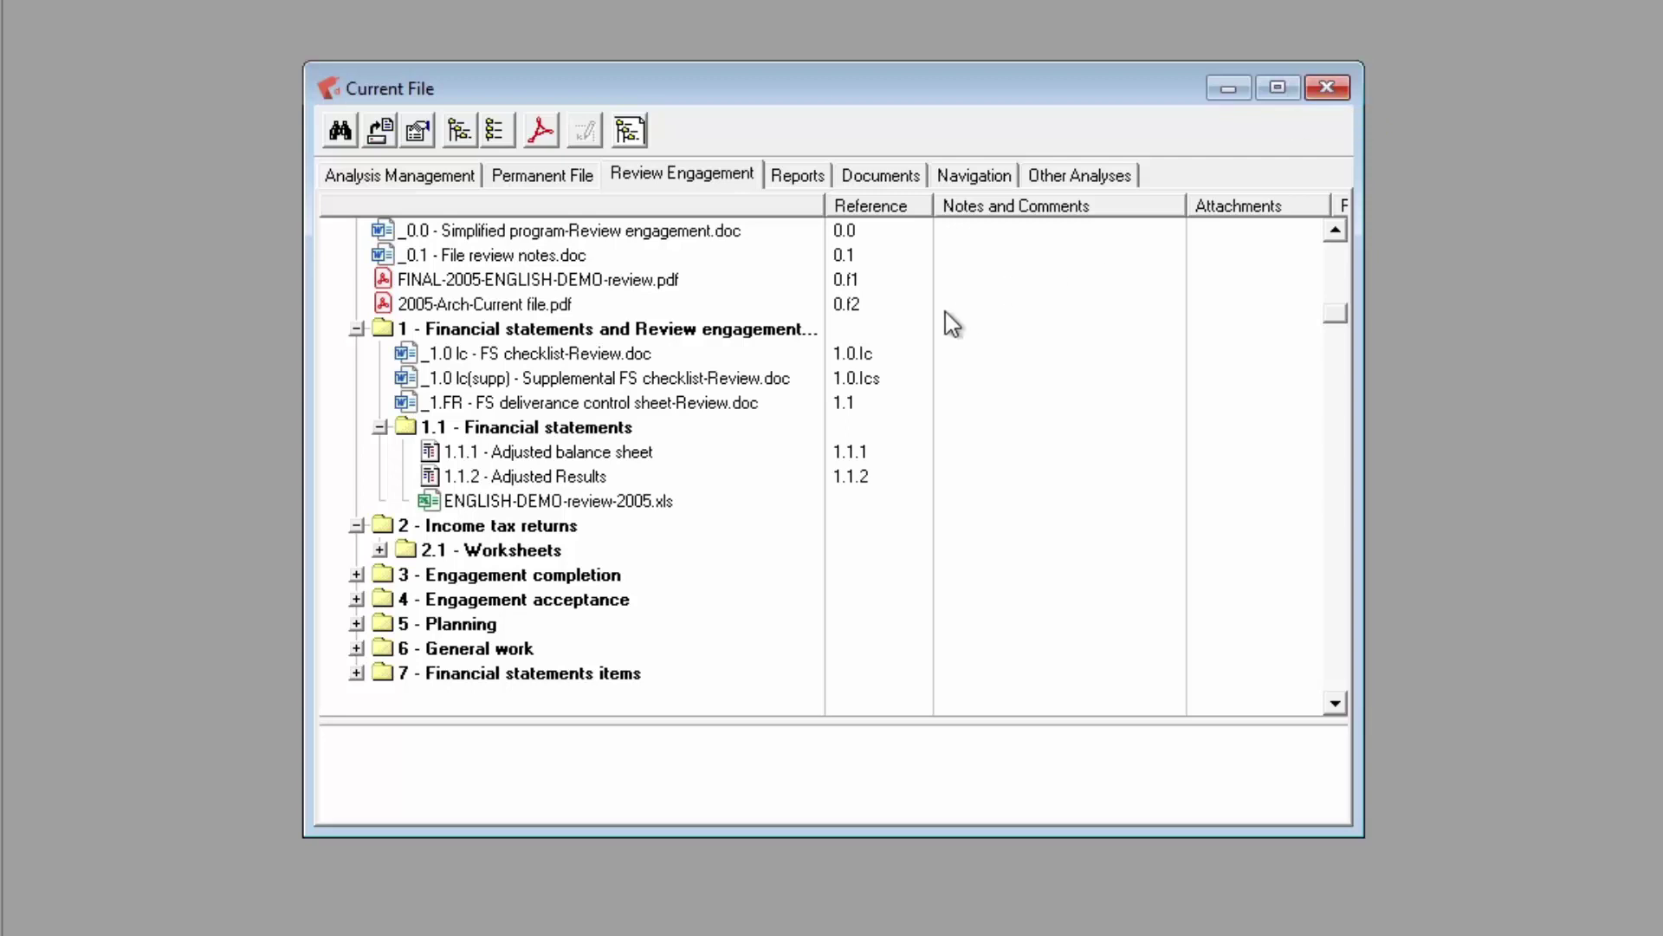
# Expand 2.1 - Worksheets, select Tax worksheet.xls, and expand 7 - Financial statements items
pyautogui.click(379, 550)
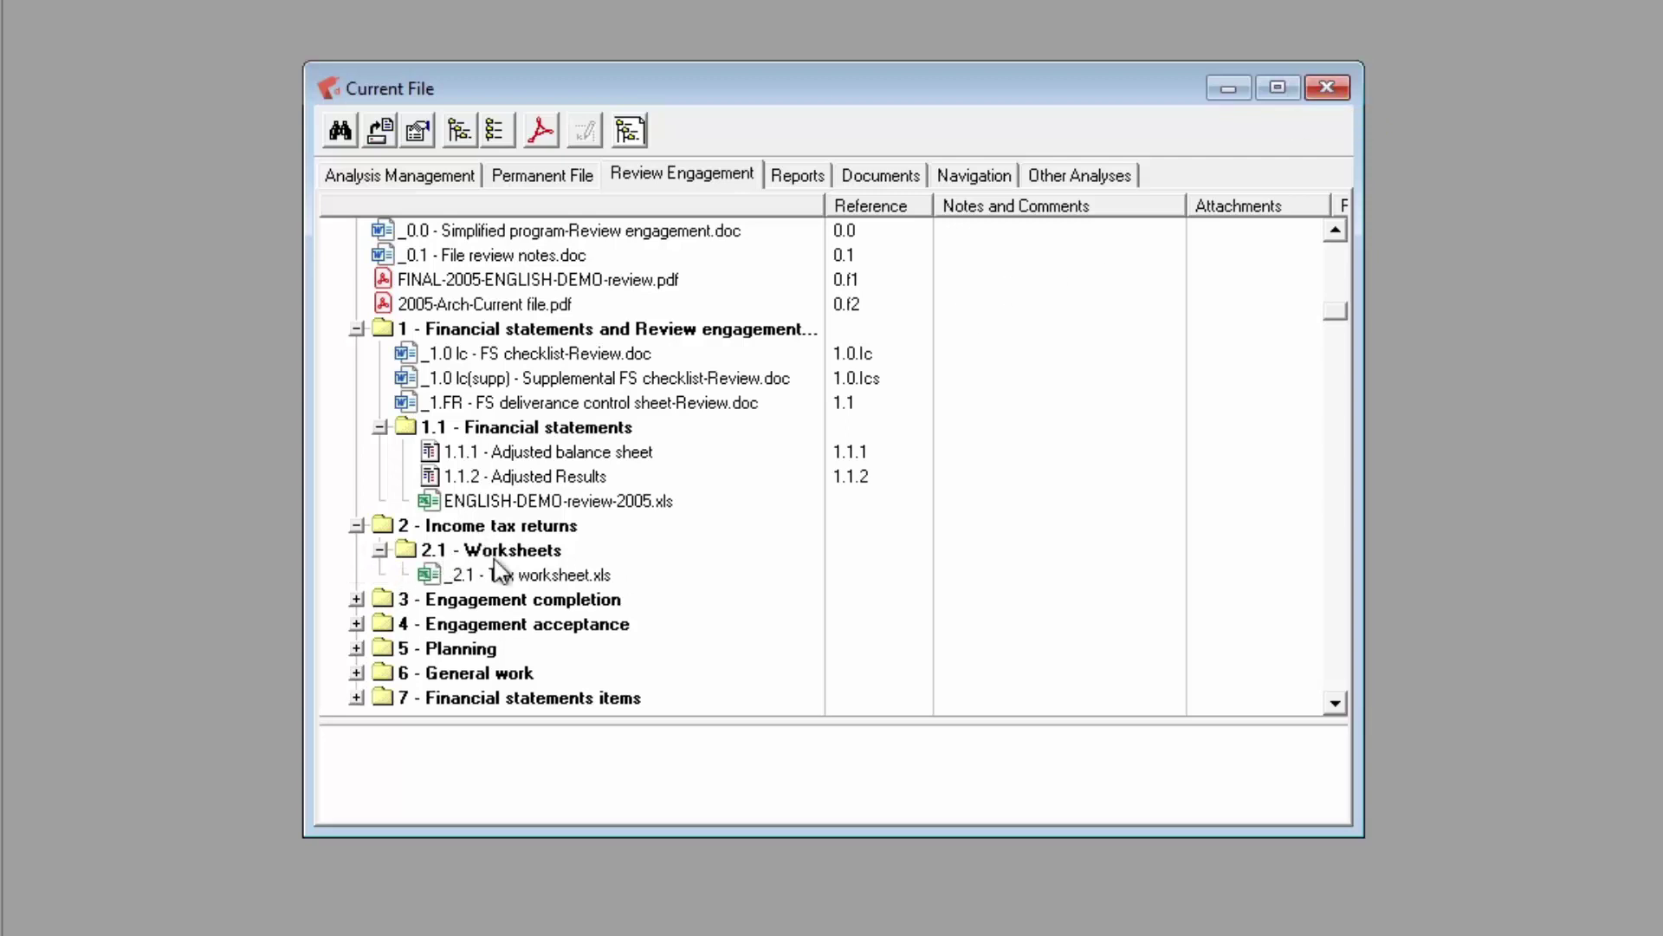
pyautogui.rightClick(423, 528)
pyautogui.click(582, 573)
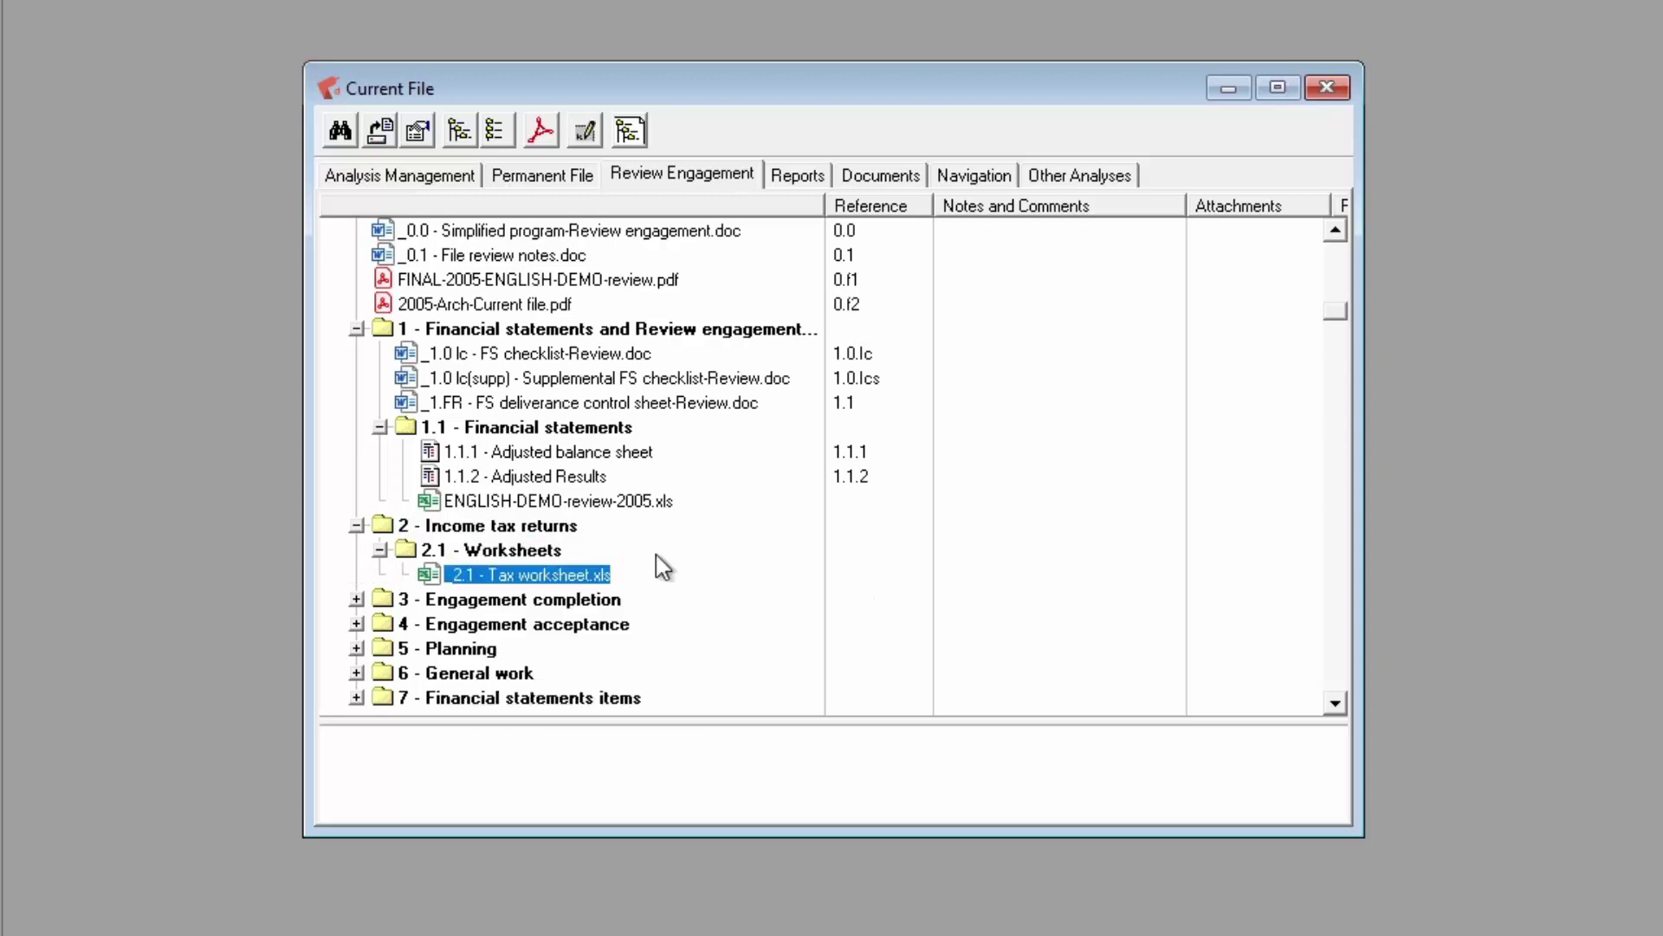
pyautogui.scroll(-1, 486, 572)
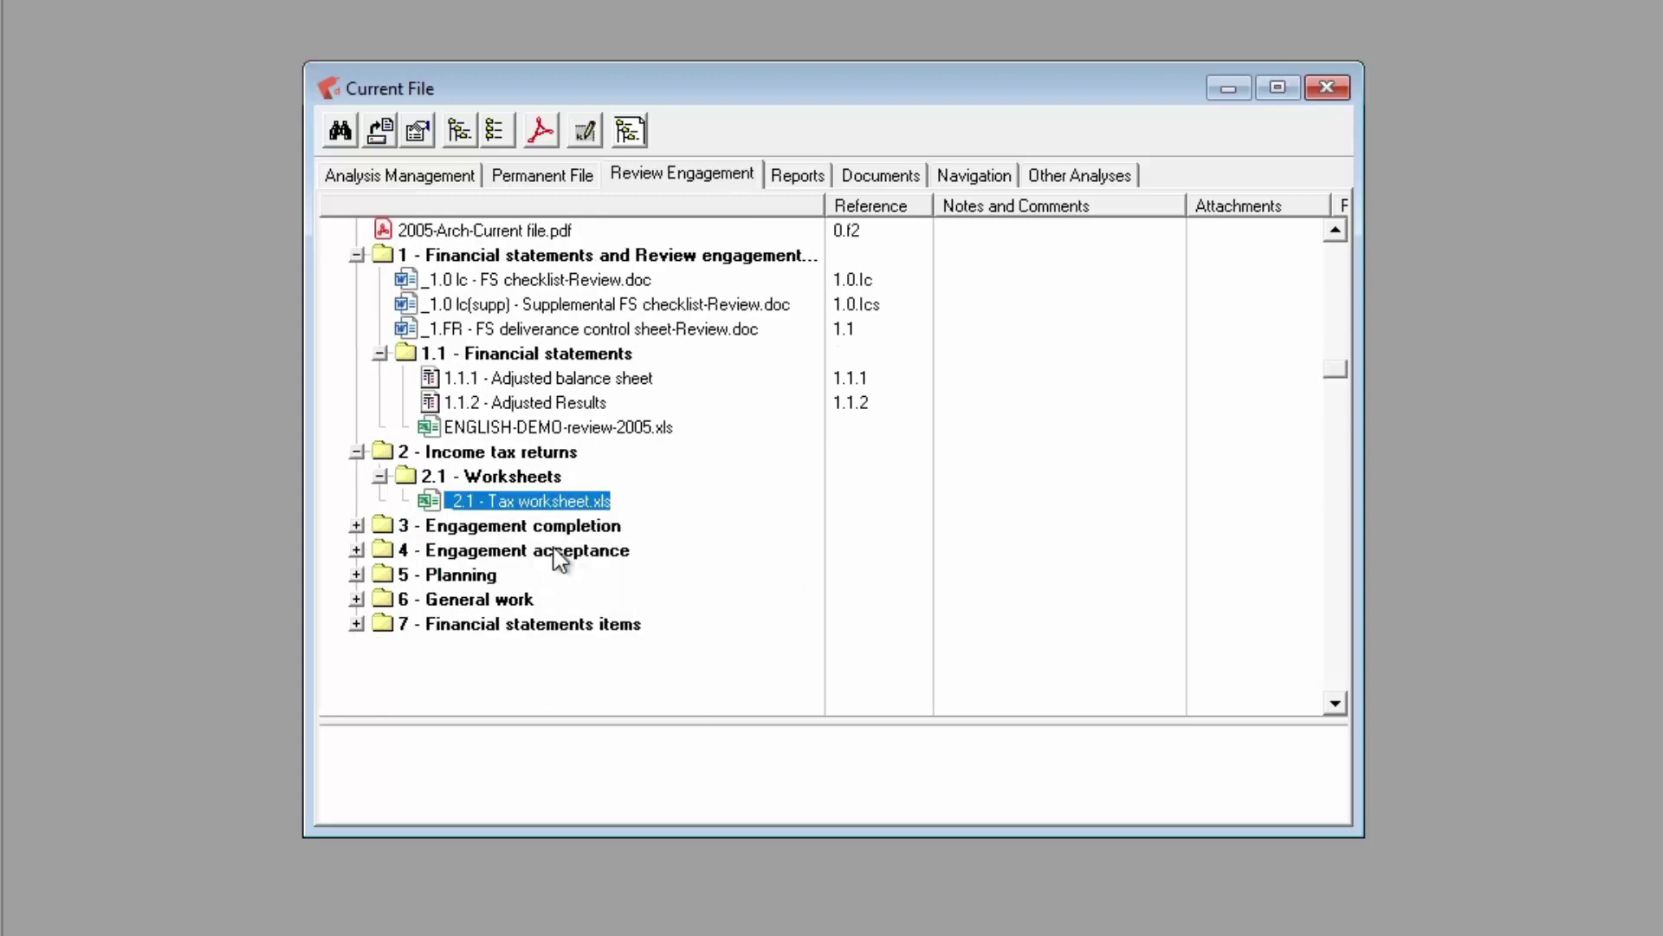
pyautogui.click(356, 624)
pyautogui.scroll(-1, 892, 436)
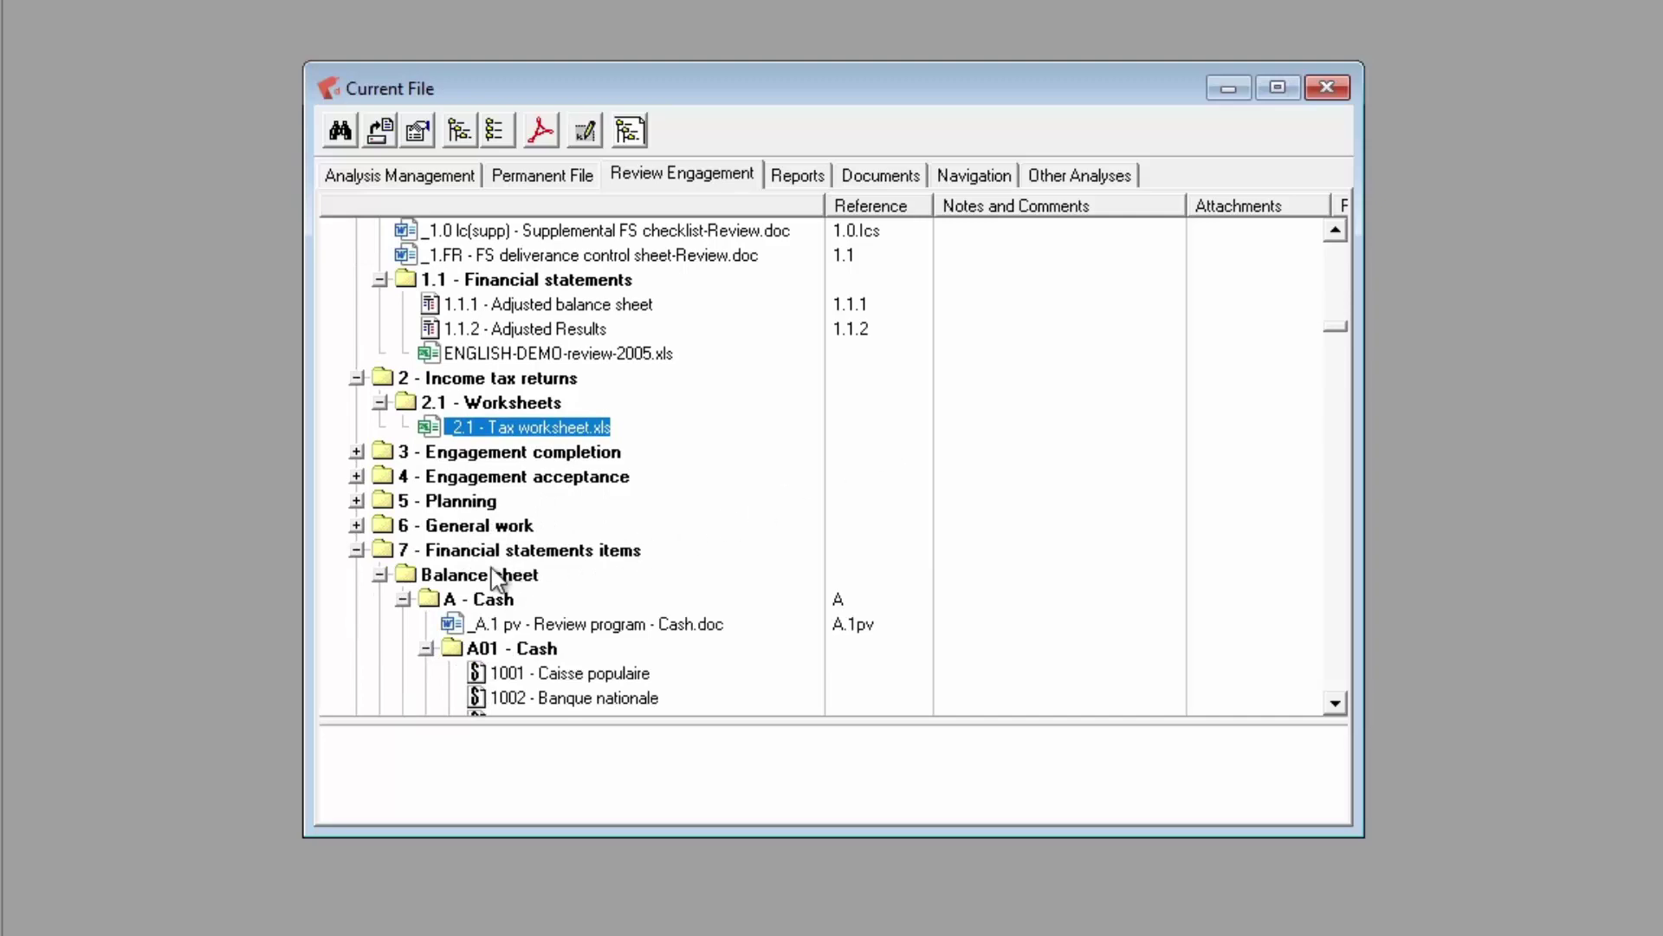
# Start adding an item under Balance sheet, switching the Item Type from Document to Other File
pyautogui.rightClick(486, 579)
pyautogui.click(559, 813)
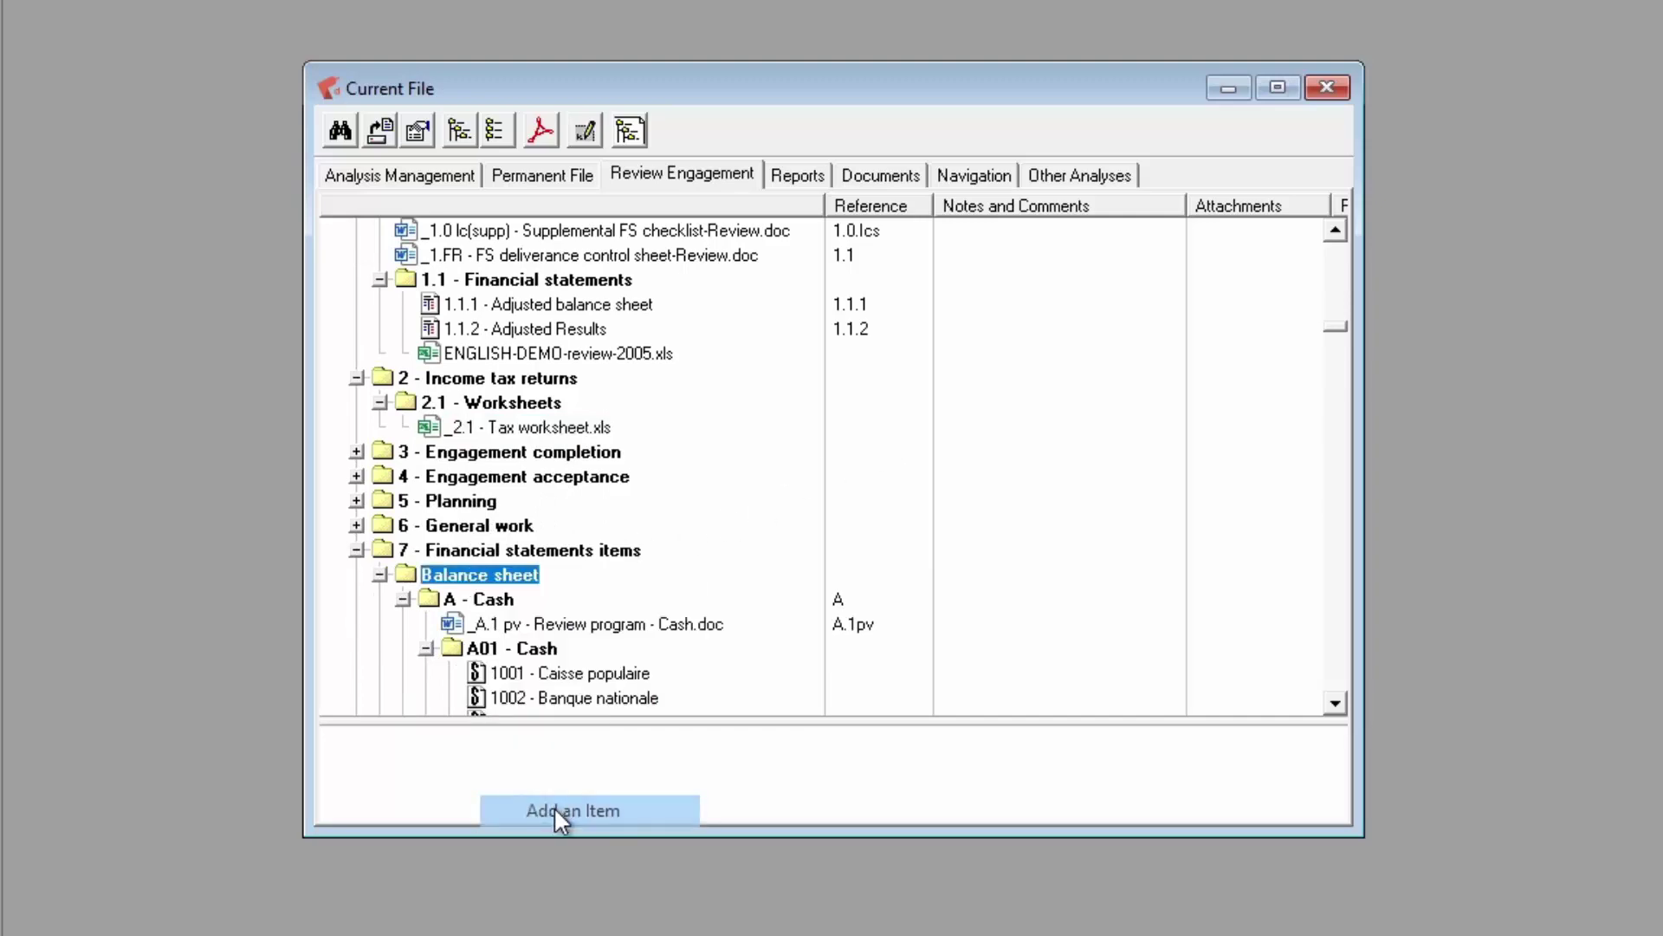
pyautogui.click(1301, 224)
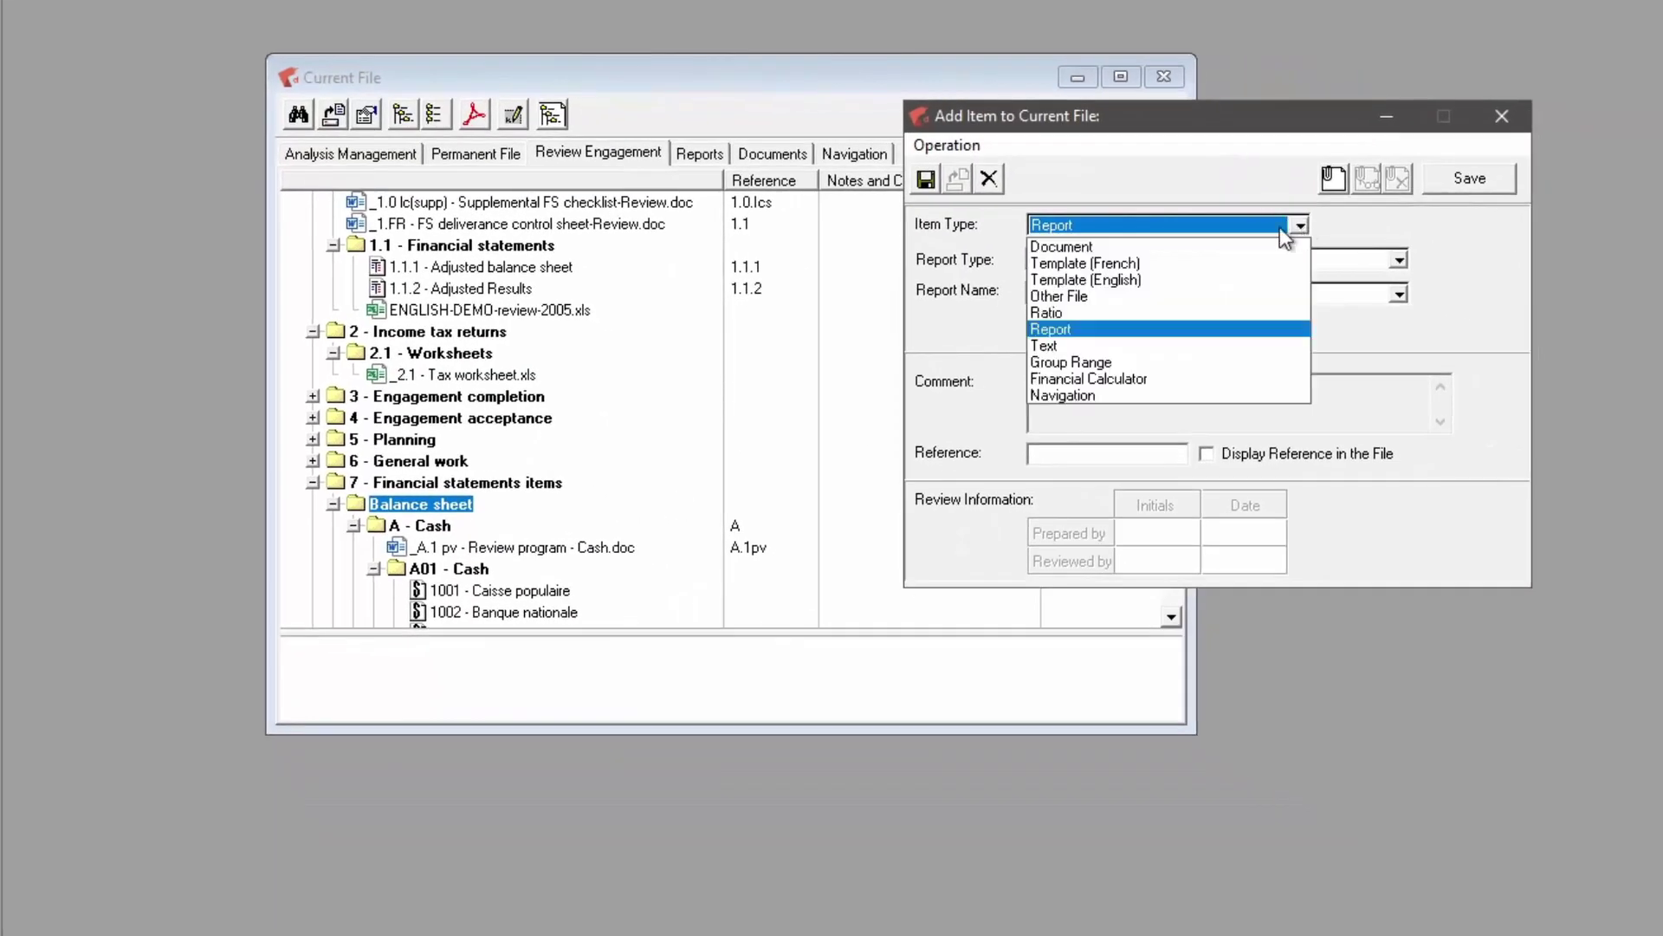
pyautogui.click(1100, 249)
pyautogui.click(1209, 227)
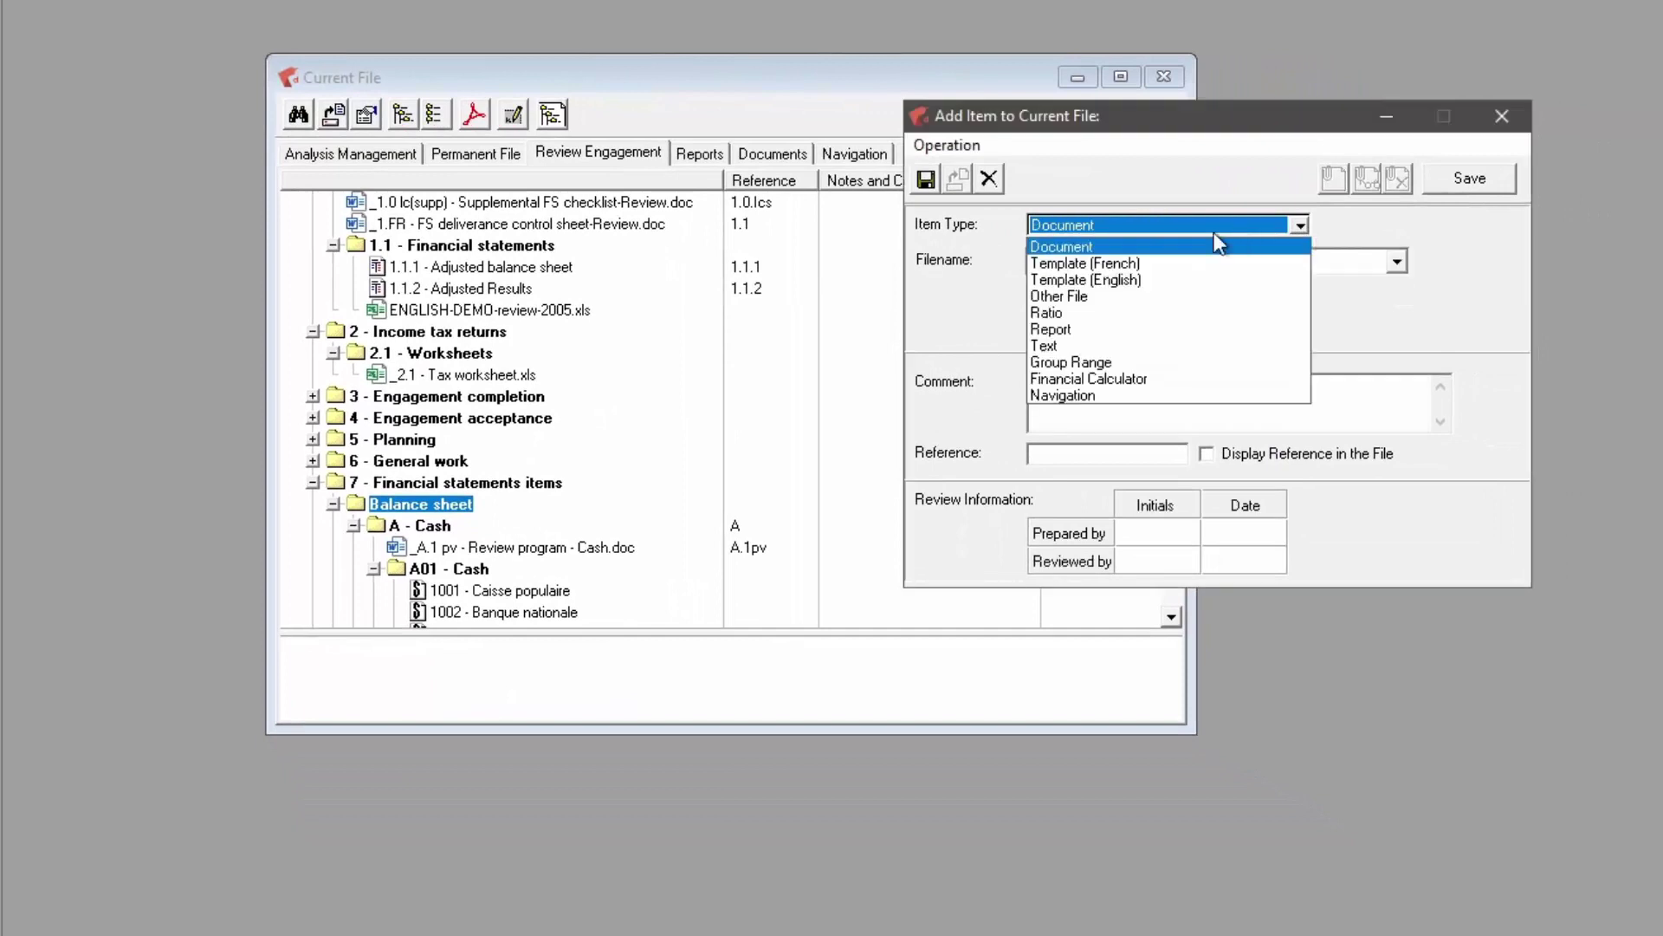
pyautogui.click(1064, 298)
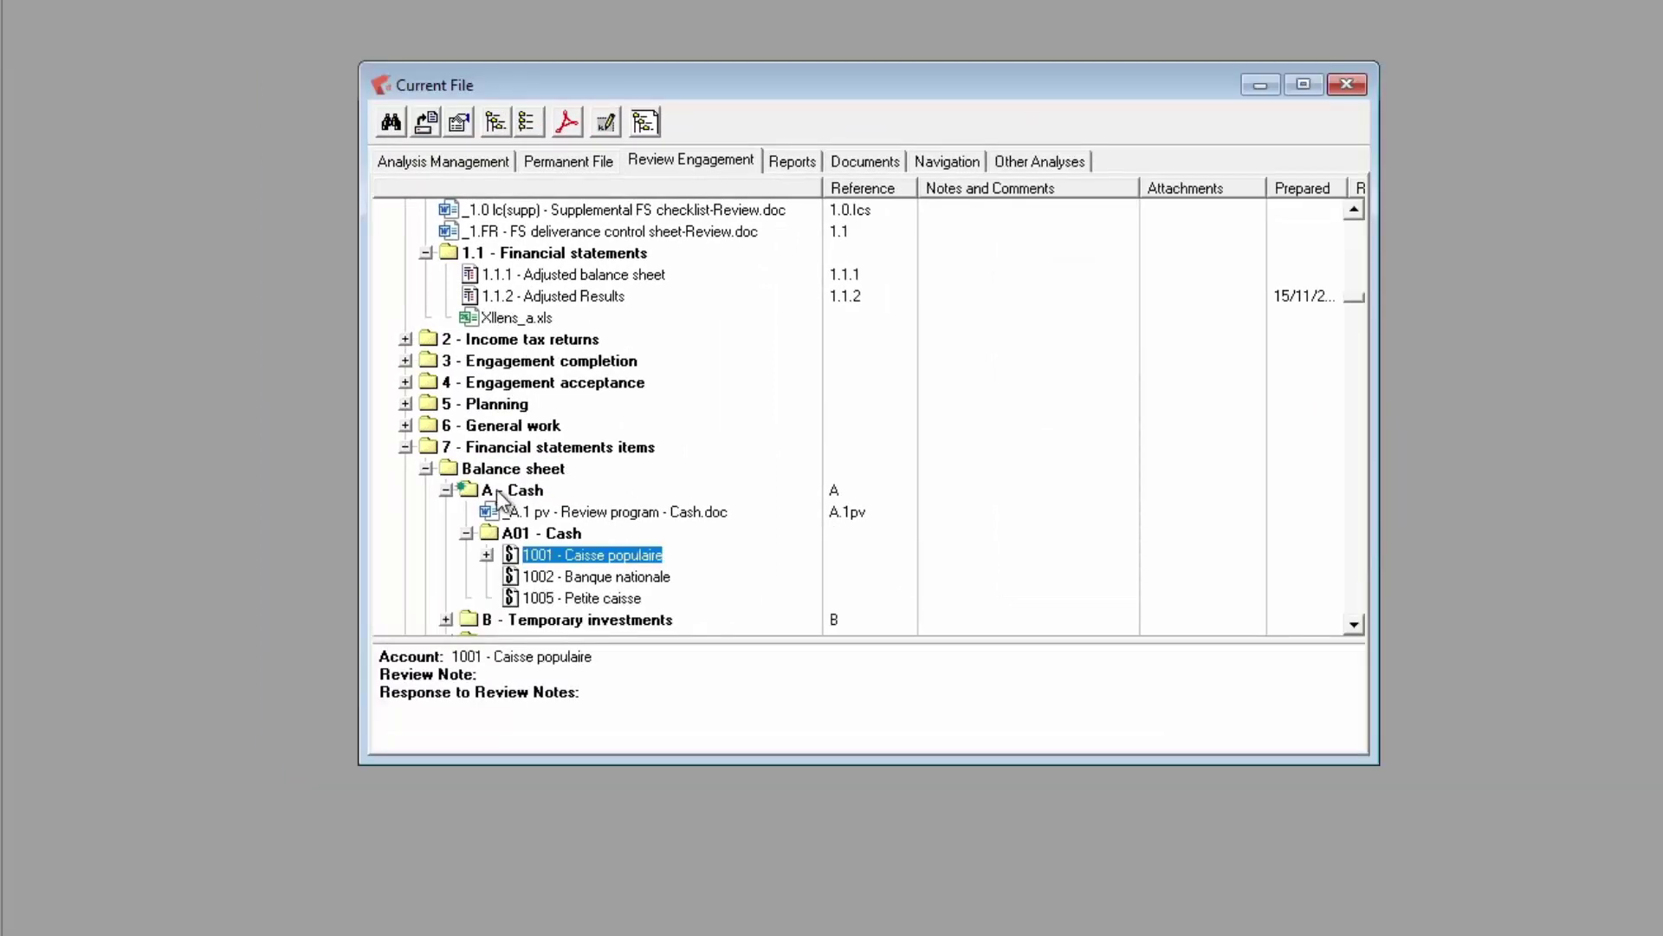
pyautogui.click(462, 449)
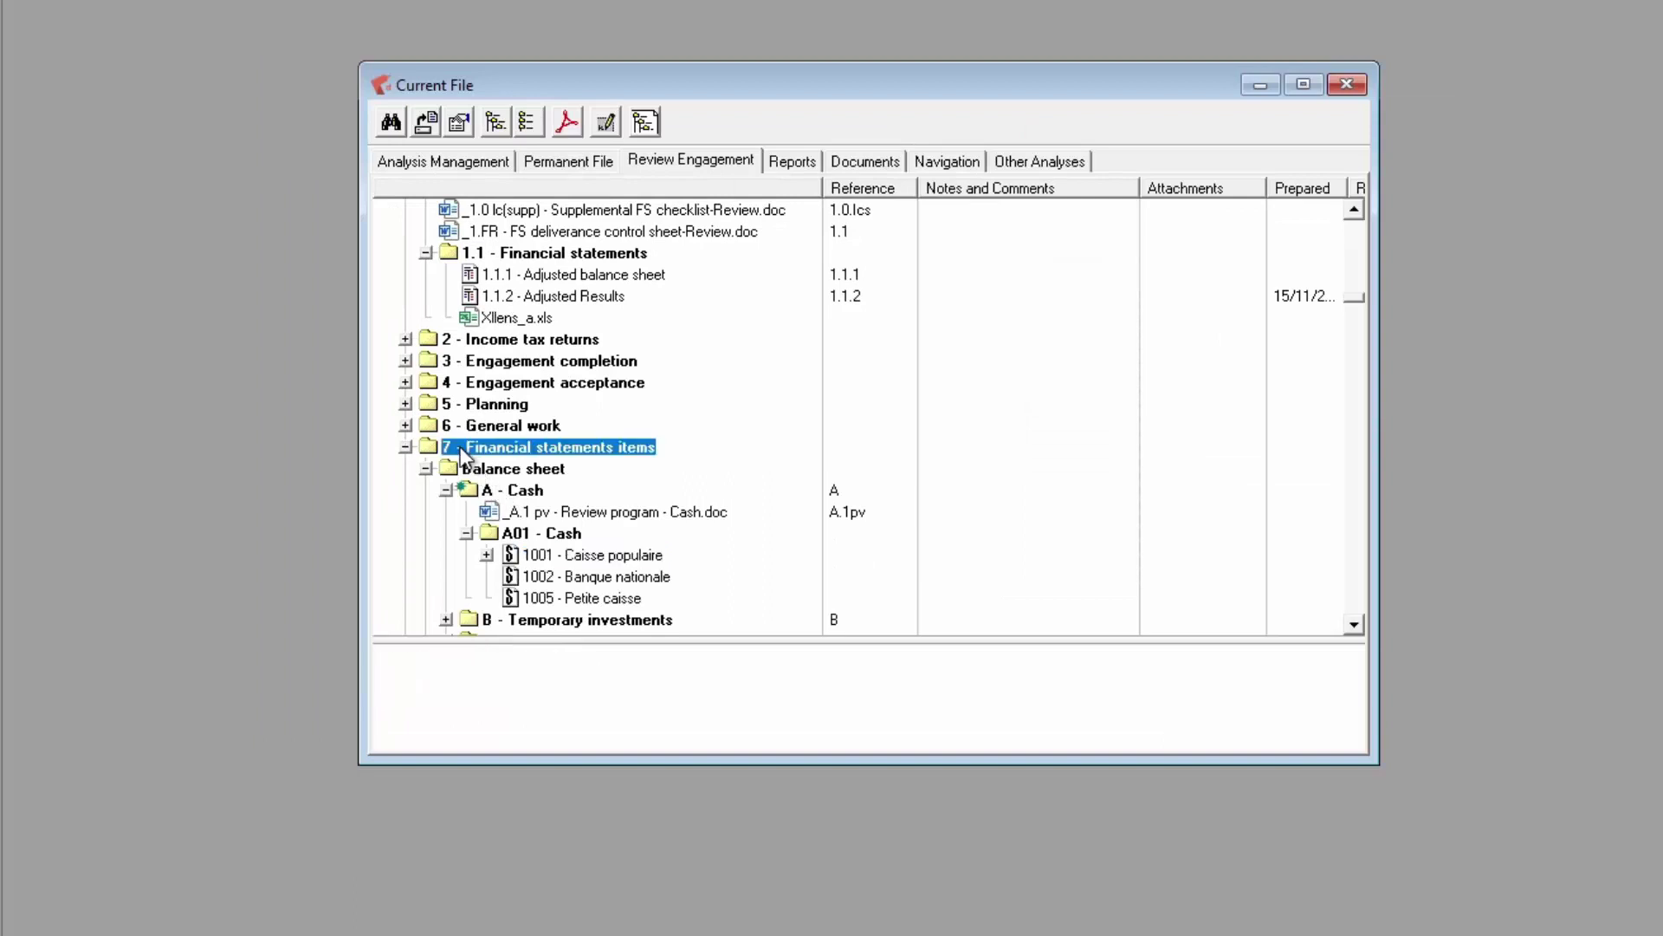
pyautogui.click(539, 492)
pyautogui.click(577, 535)
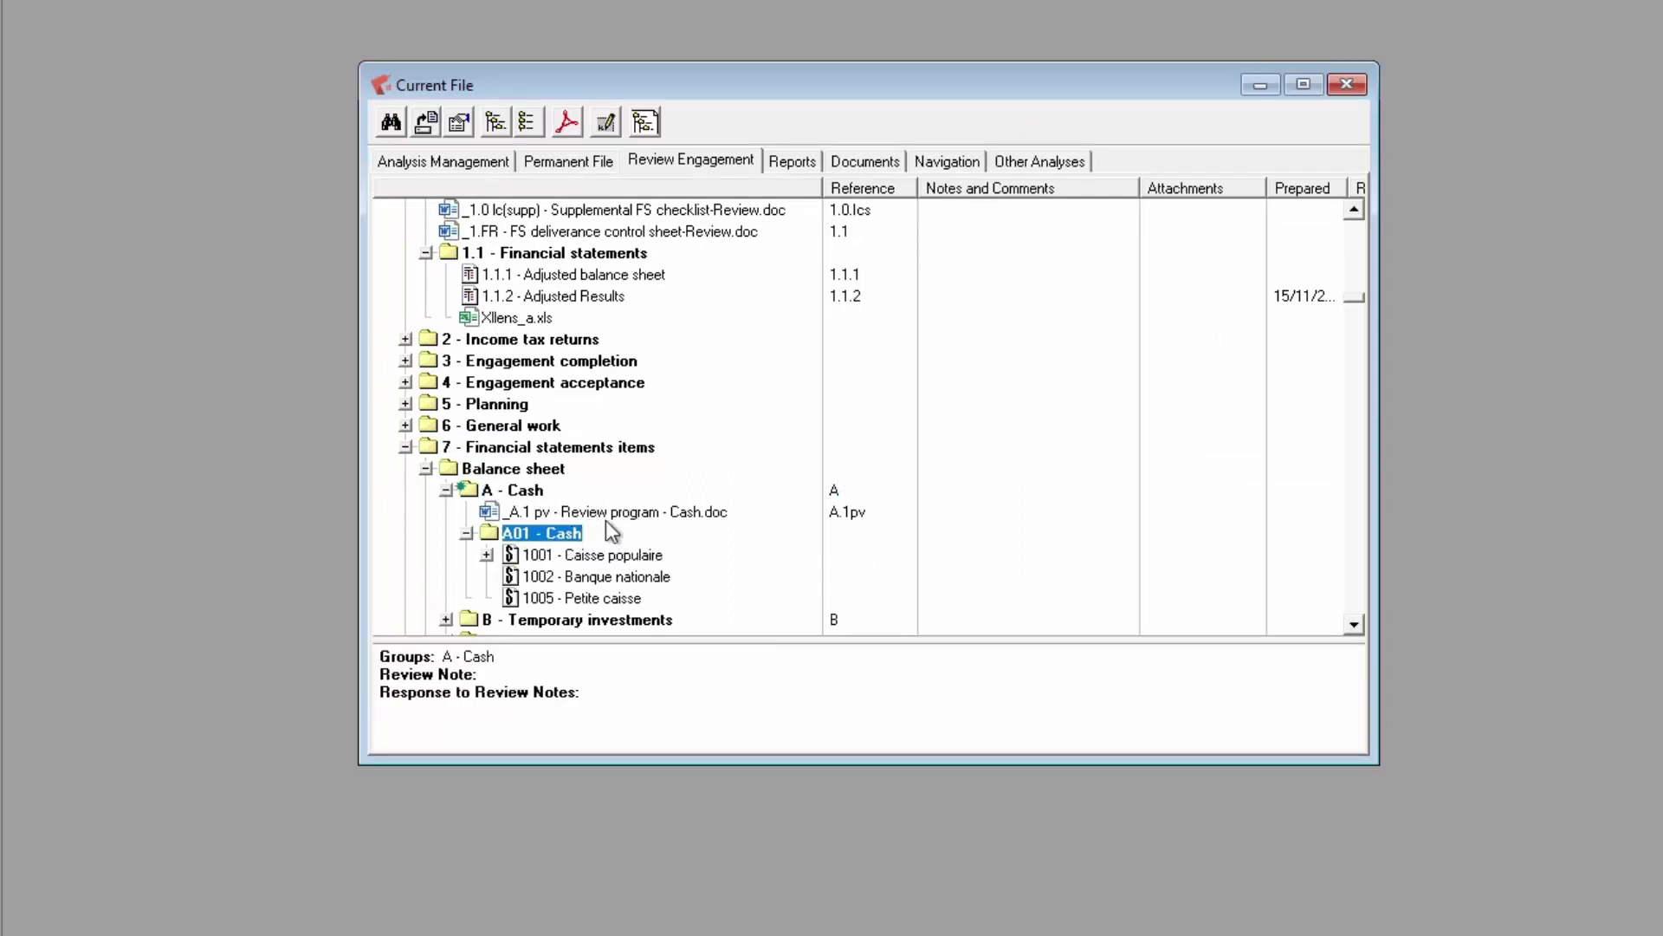
pyautogui.scroll(-1, 719, 419)
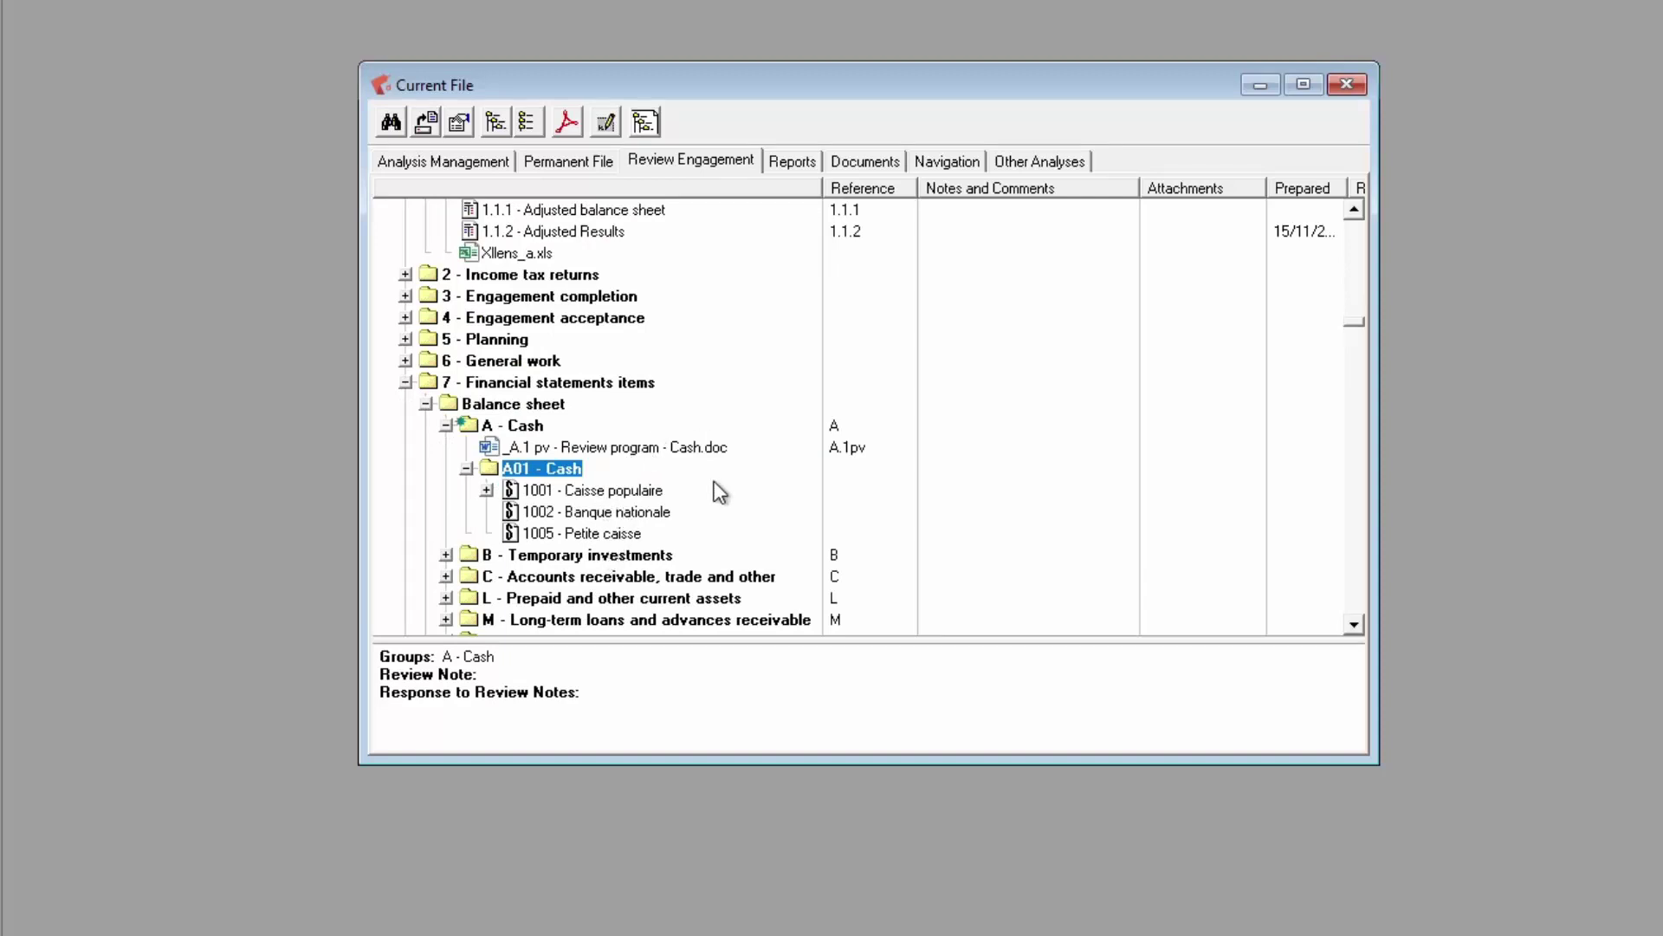
pyautogui.scroll(-1, 716, 486)
pyautogui.click(445, 512)
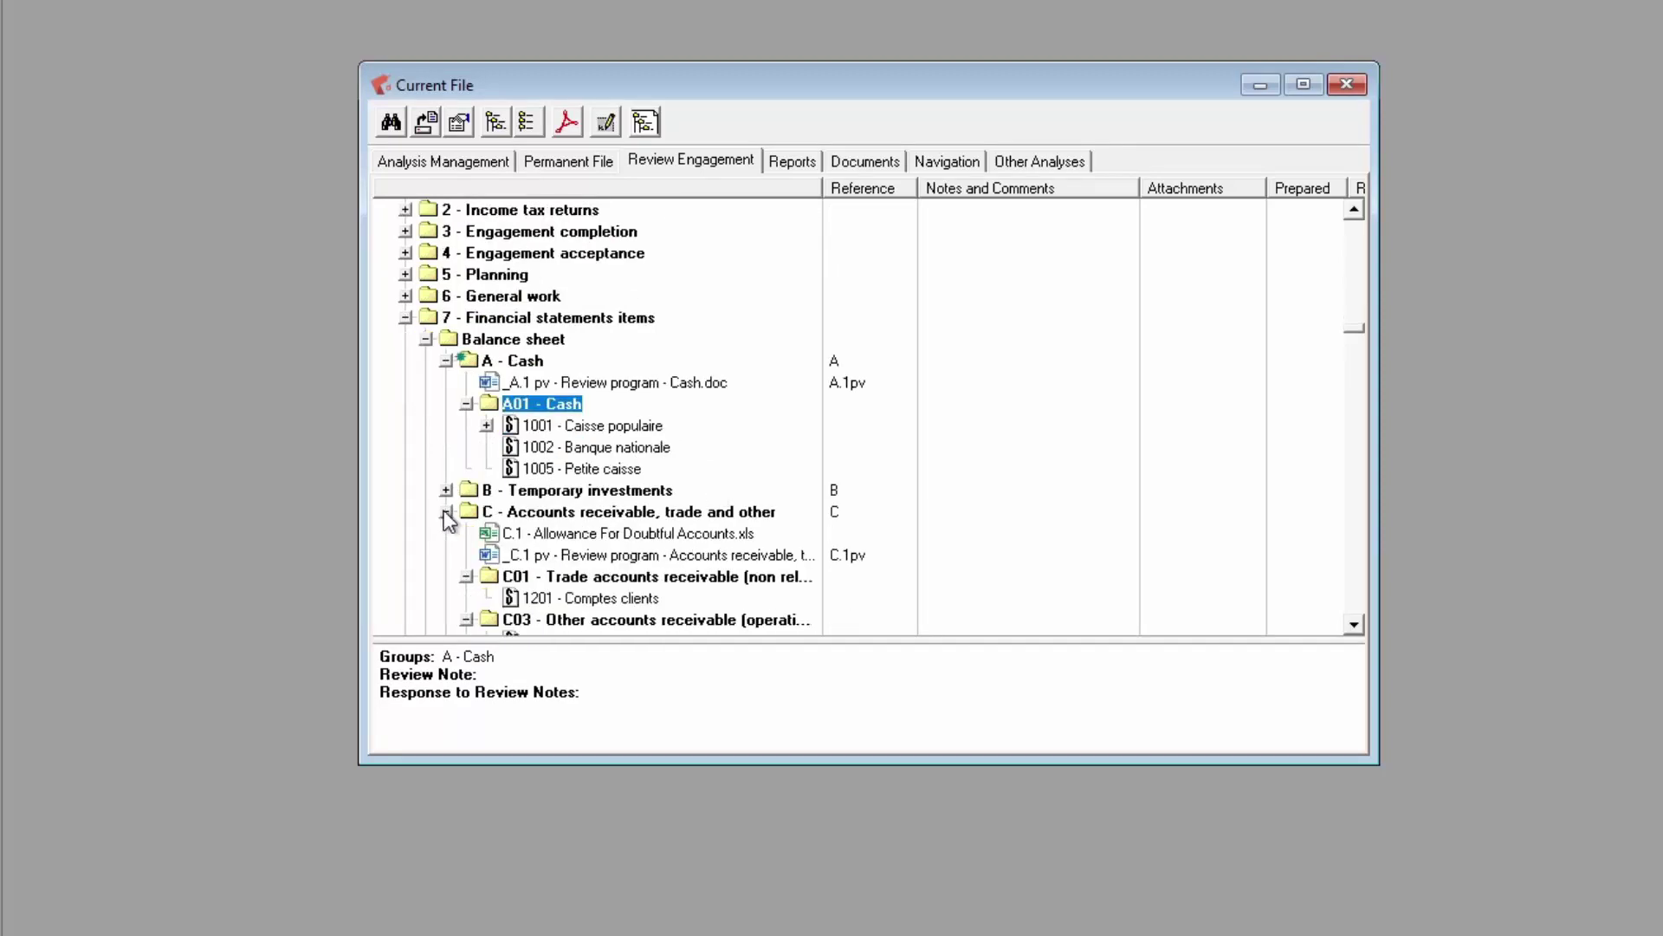
pyautogui.click(609, 599)
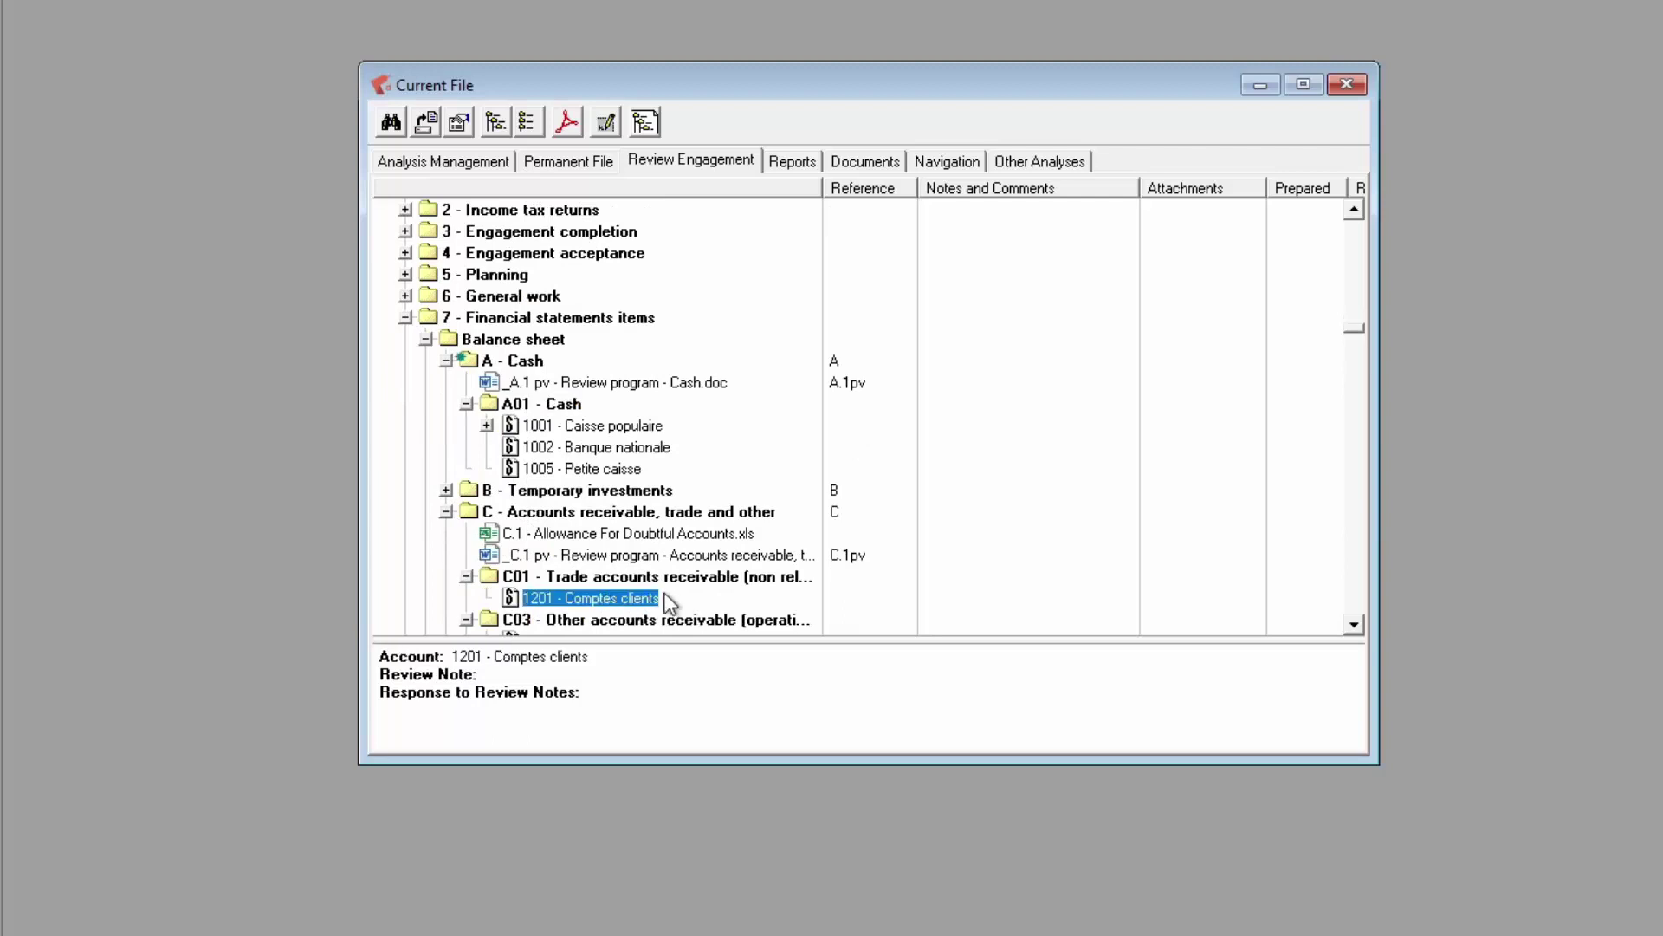
pyautogui.click(446, 512)
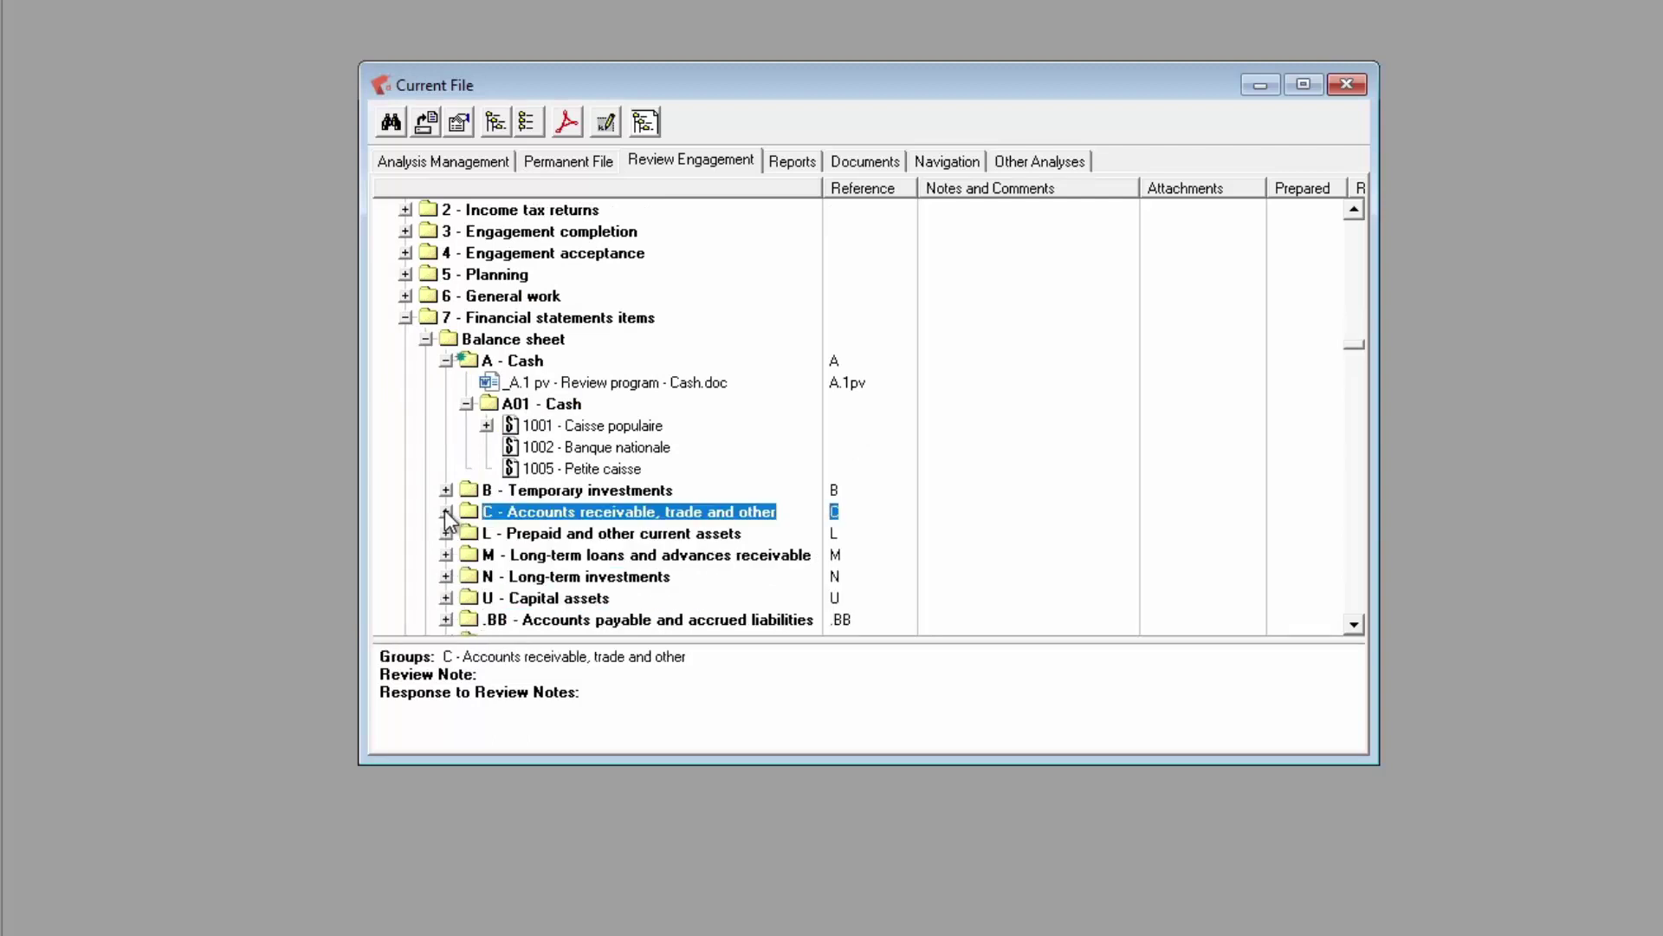
# View the A - Cash Group Information, close it, then choose Document... for A - Cash
pyautogui.click(524, 362)
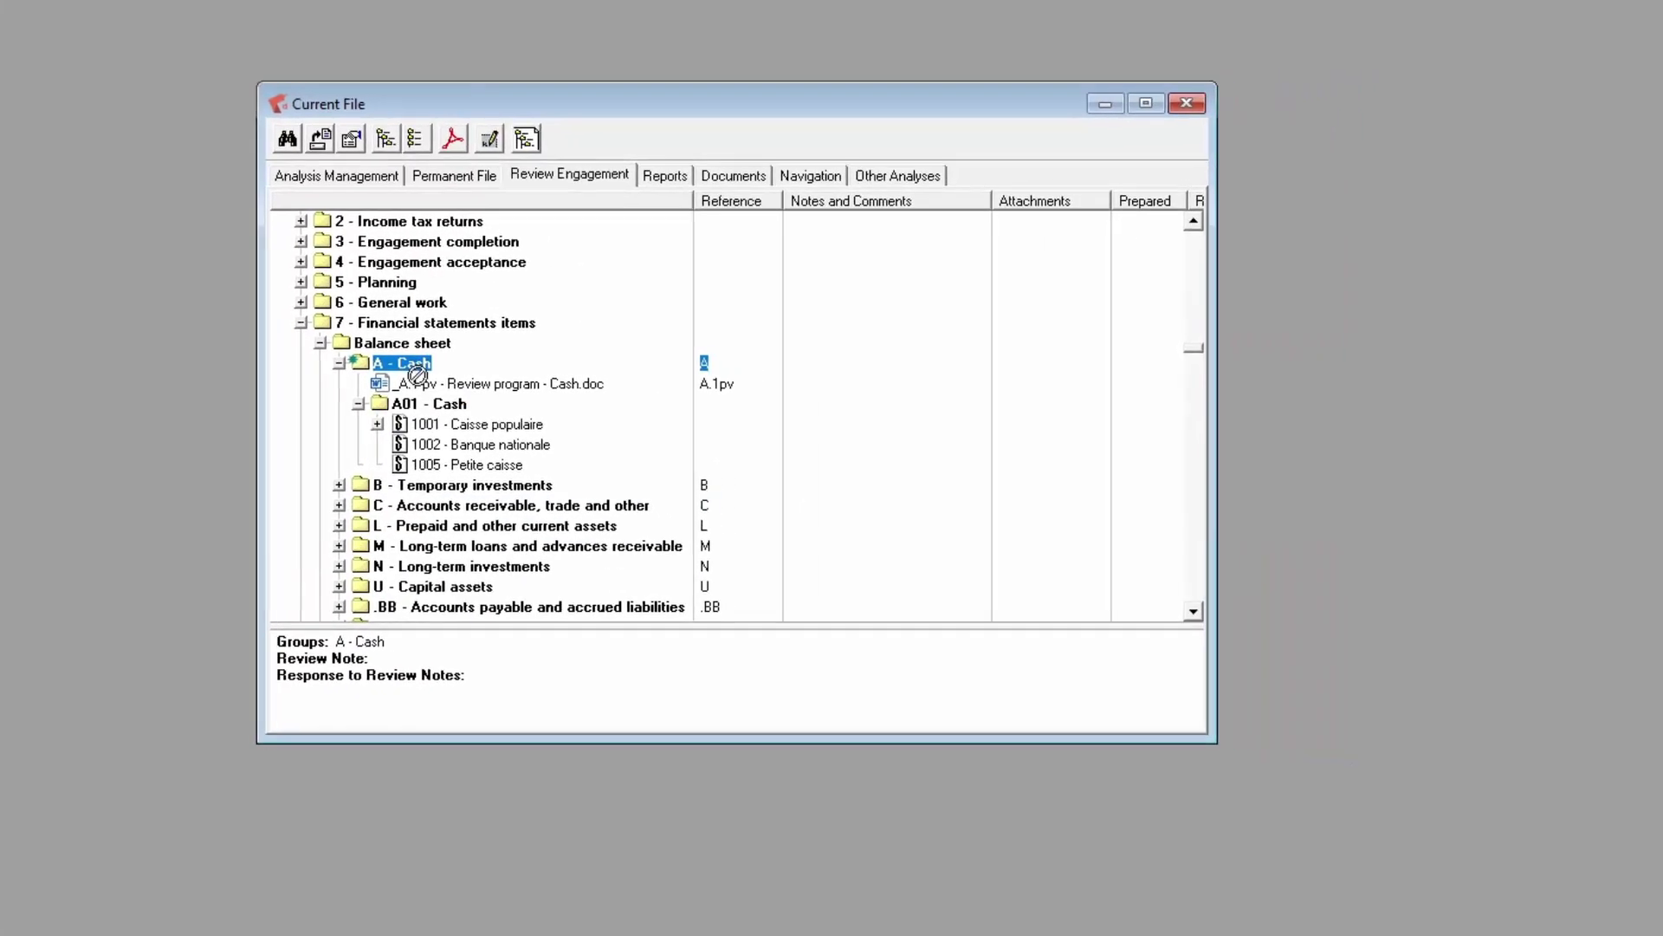
pyautogui.doubleClick(521, 362)
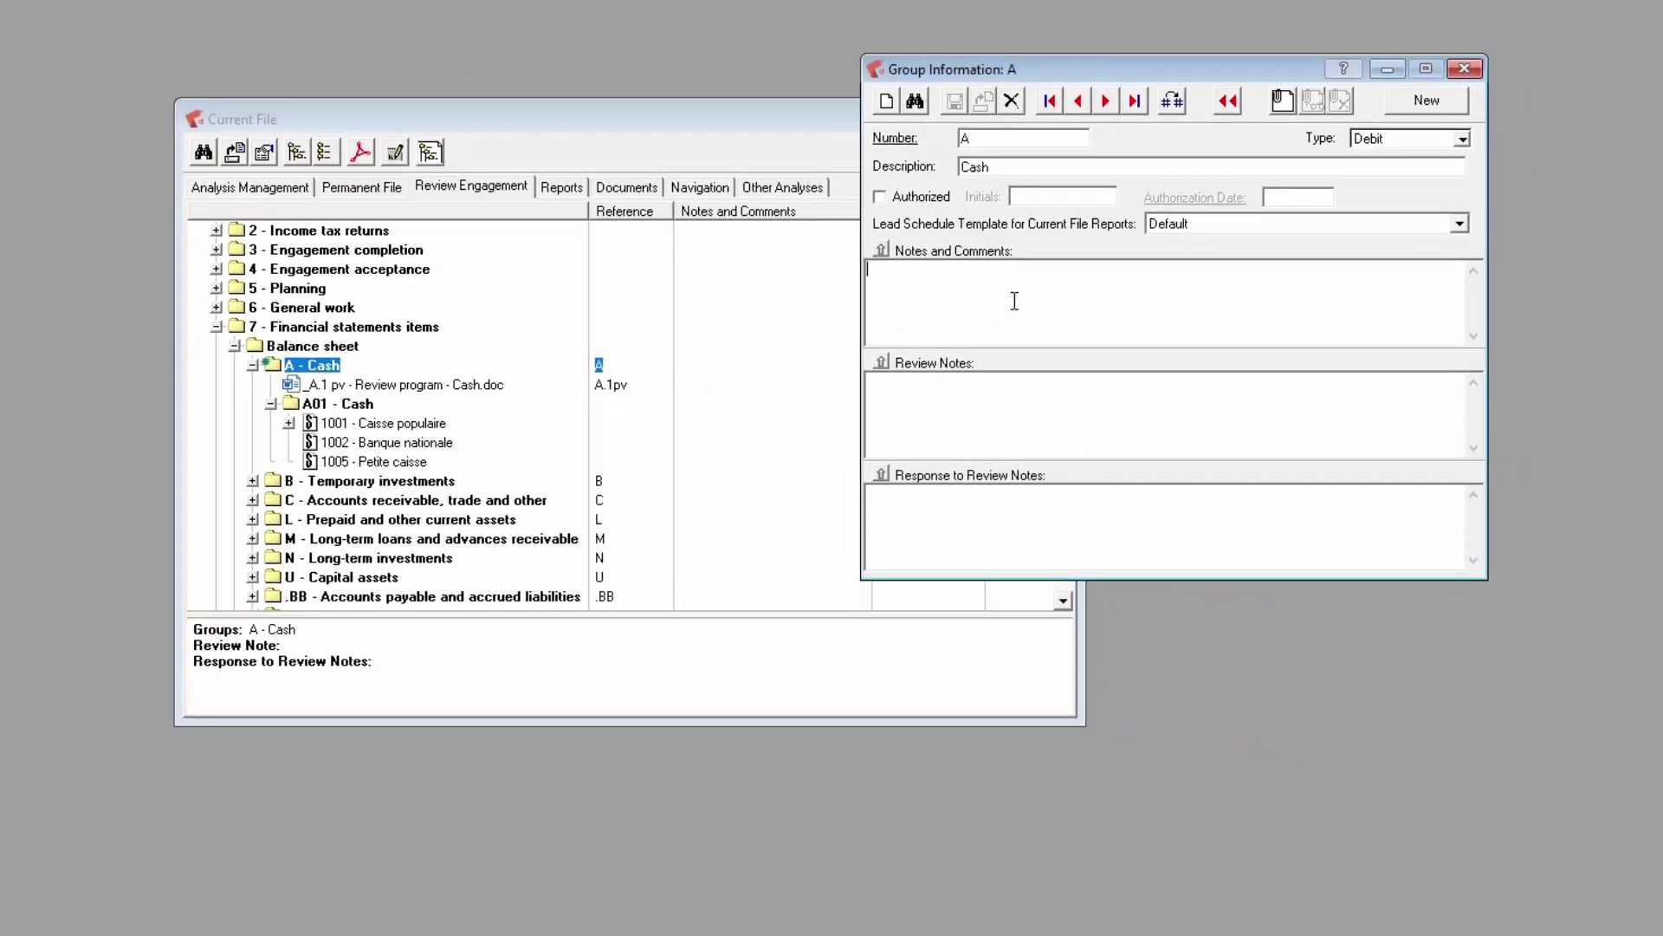
pyautogui.click(1073, 390)
pyautogui.click(1464, 68)
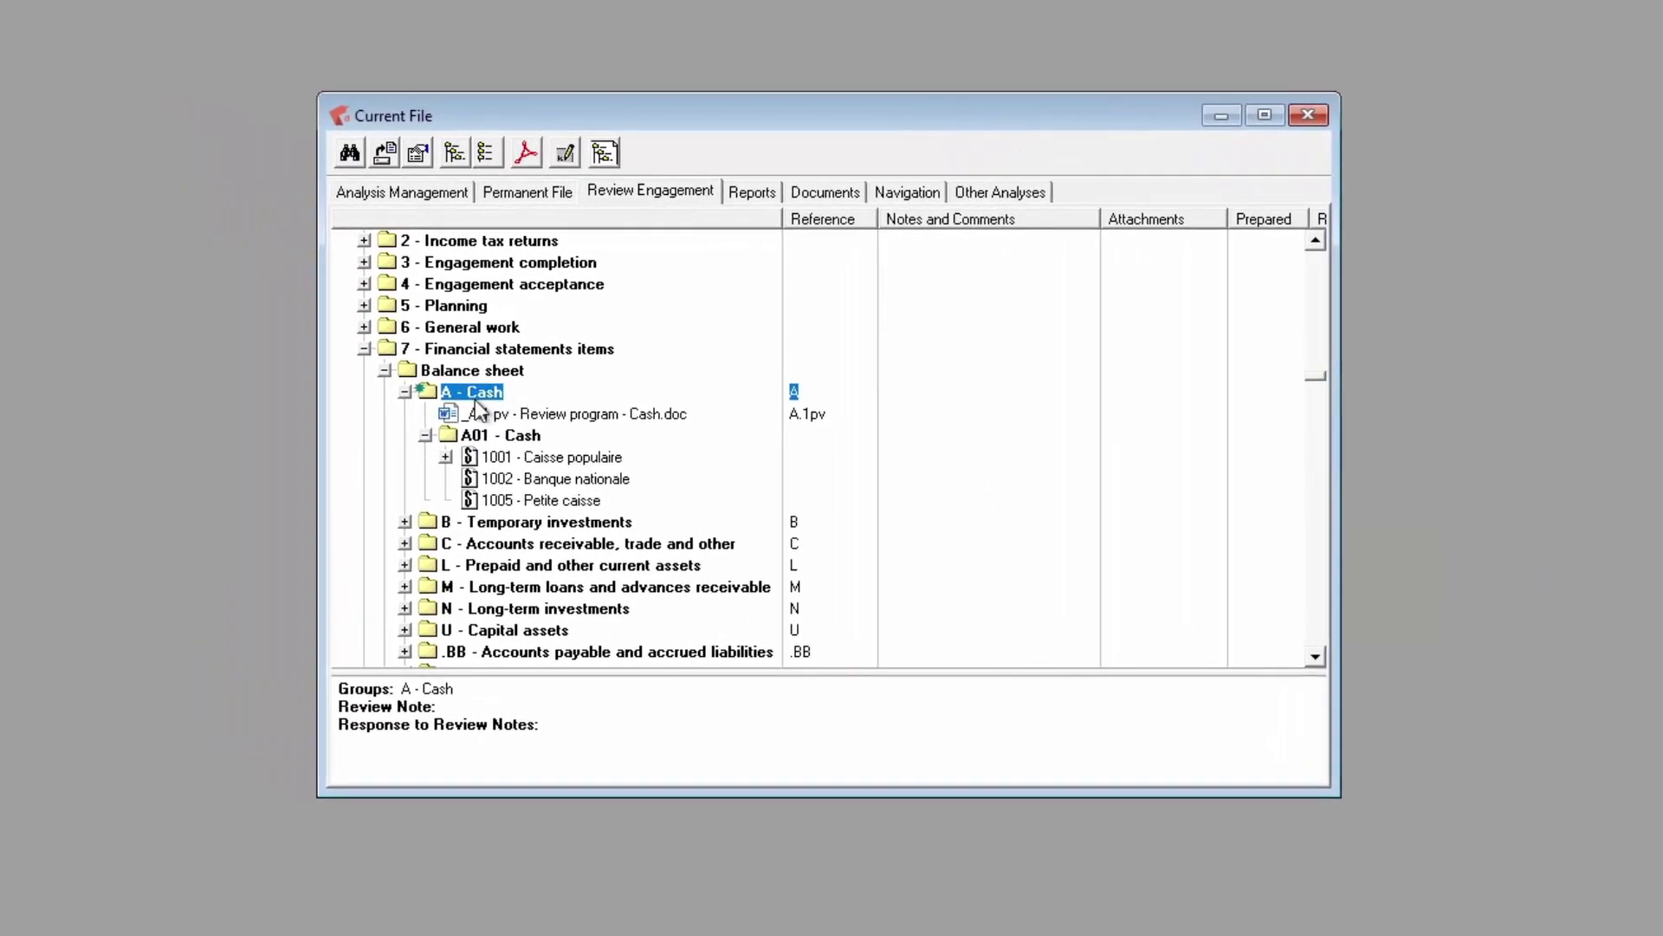
pyautogui.rightClick(459, 392)
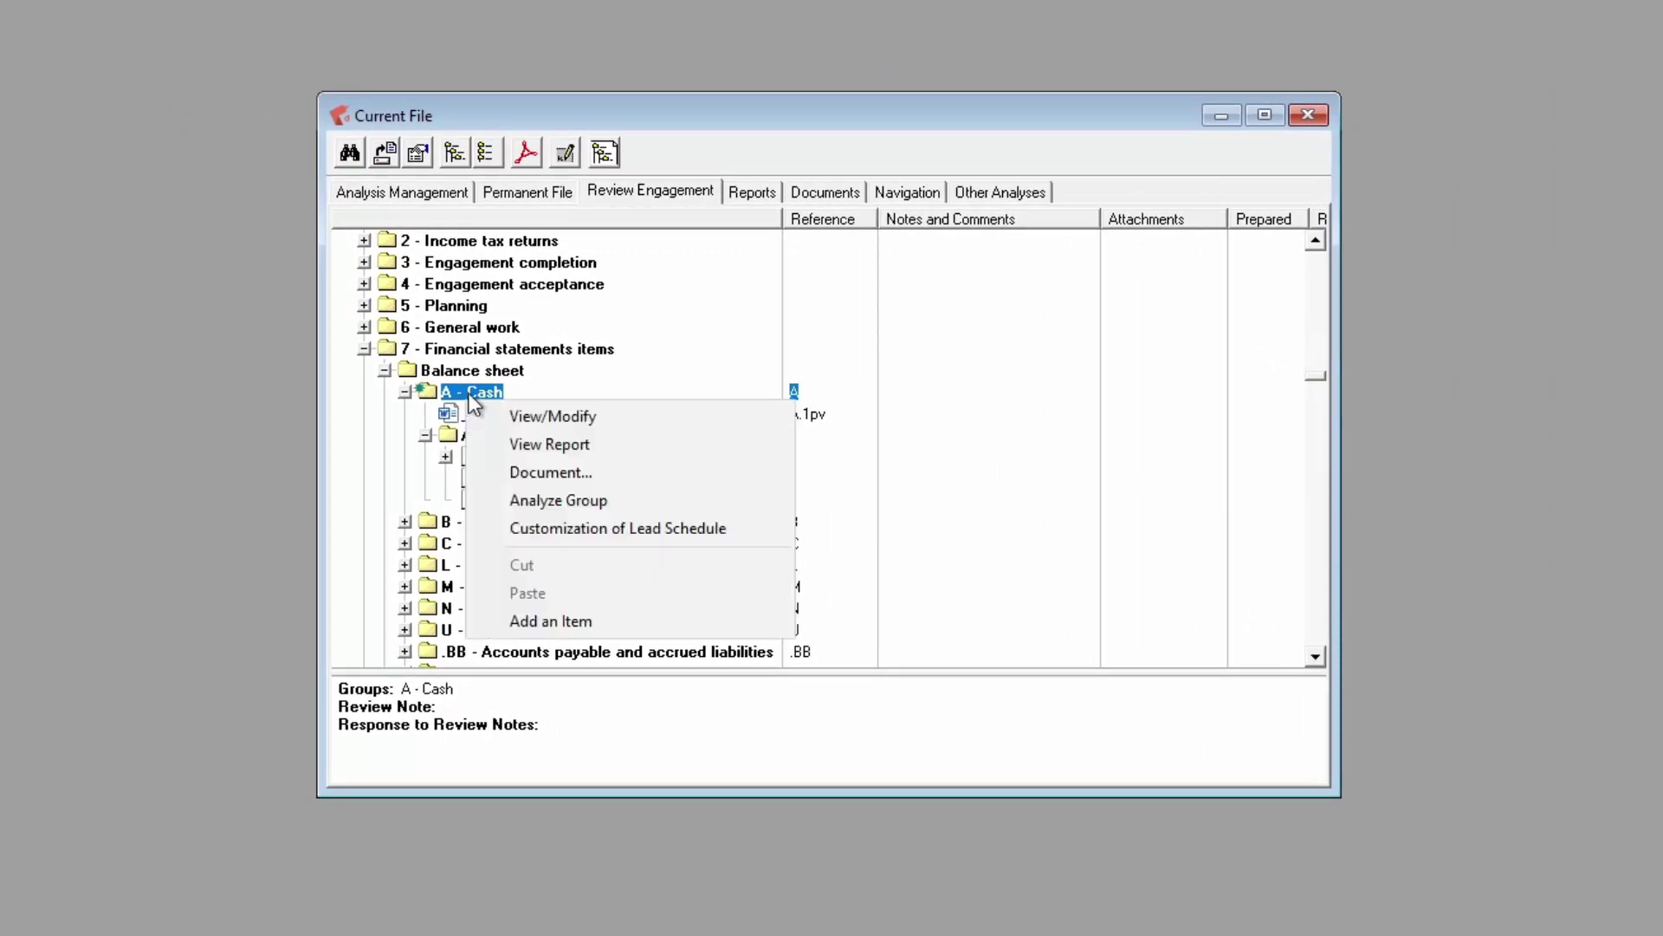
pyautogui.click(619, 471)
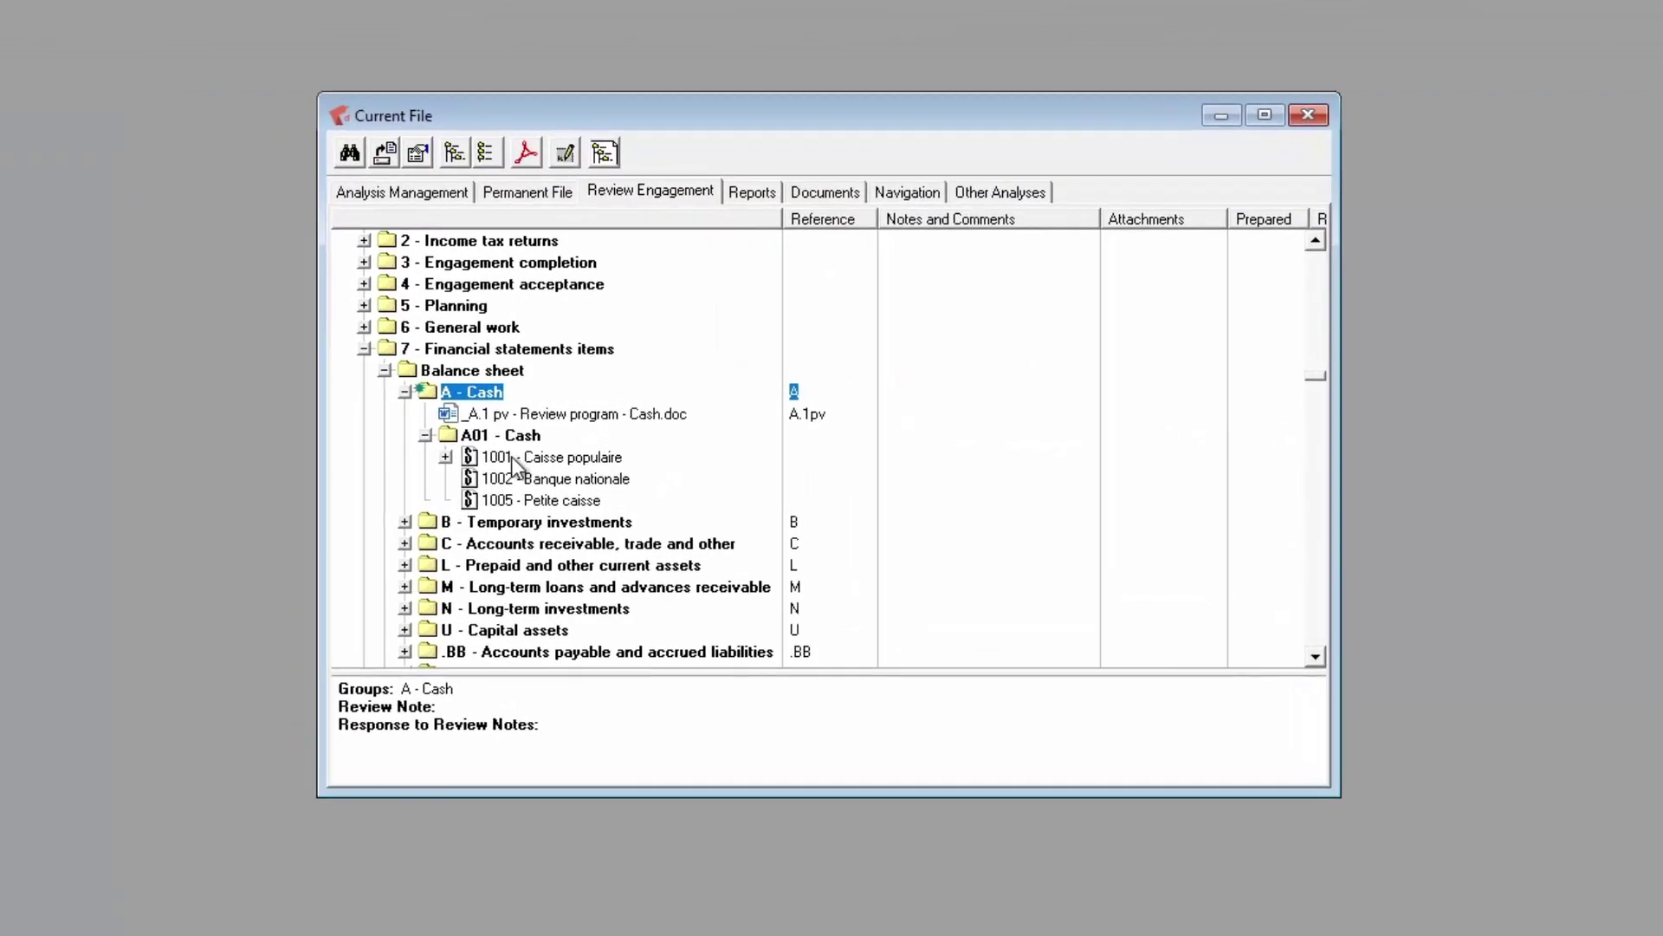
# Open a reconciliation of account 1001 Caisse populaire, enlarge it, then close it
pyautogui.rightClick(513, 458)
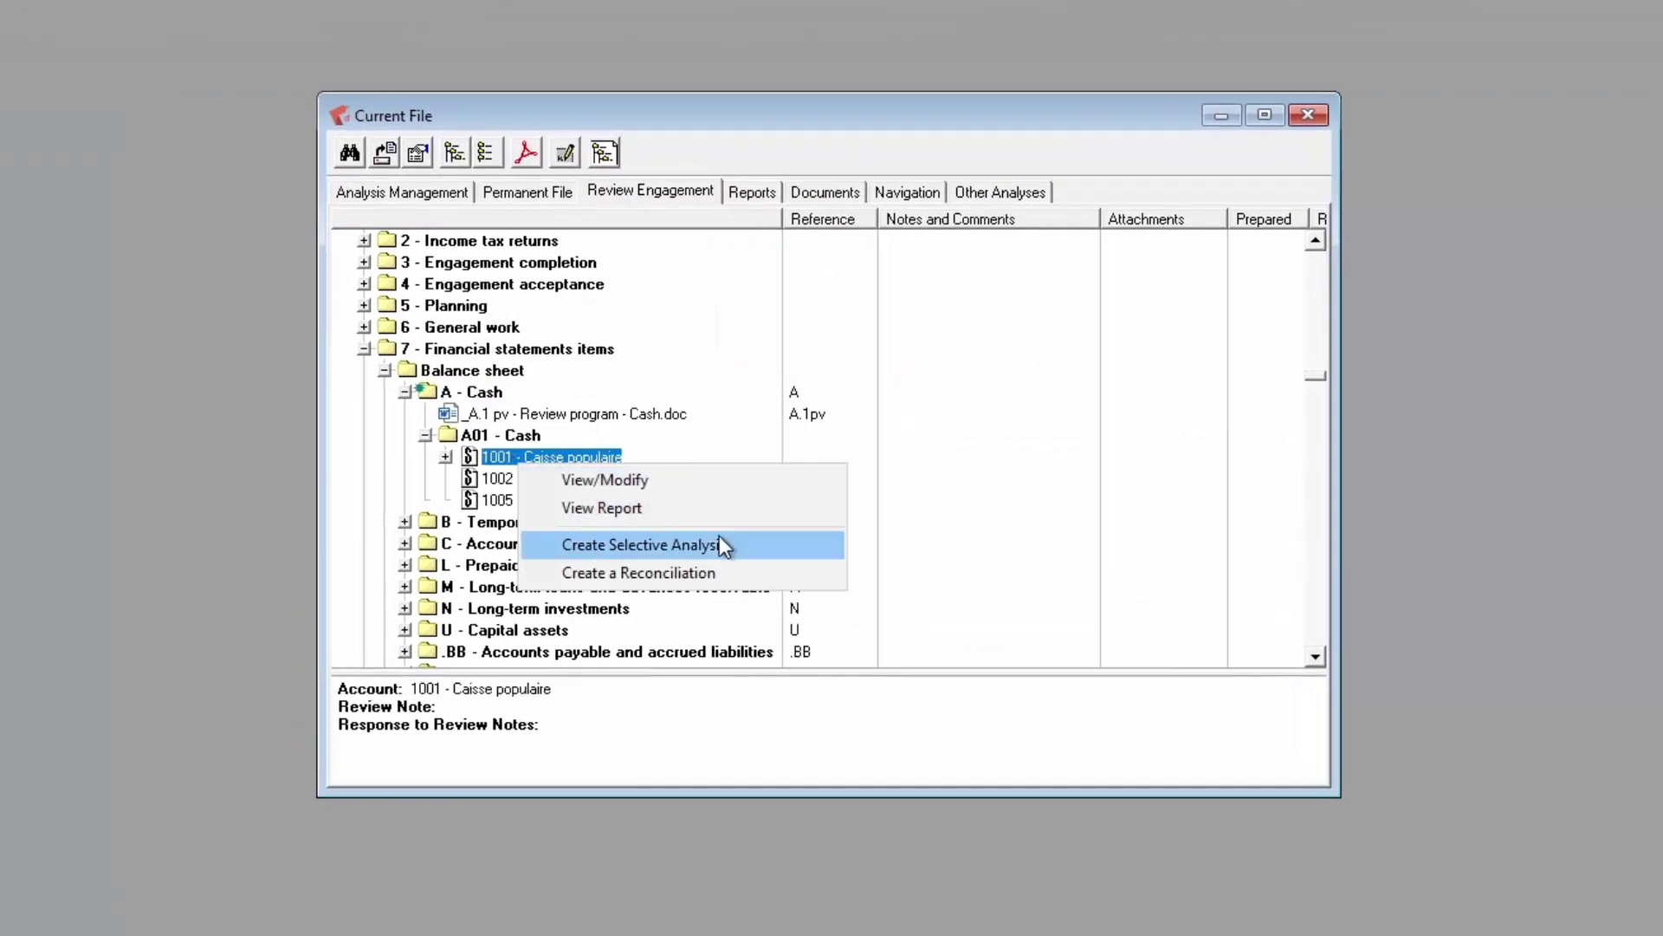
pyautogui.click(731, 576)
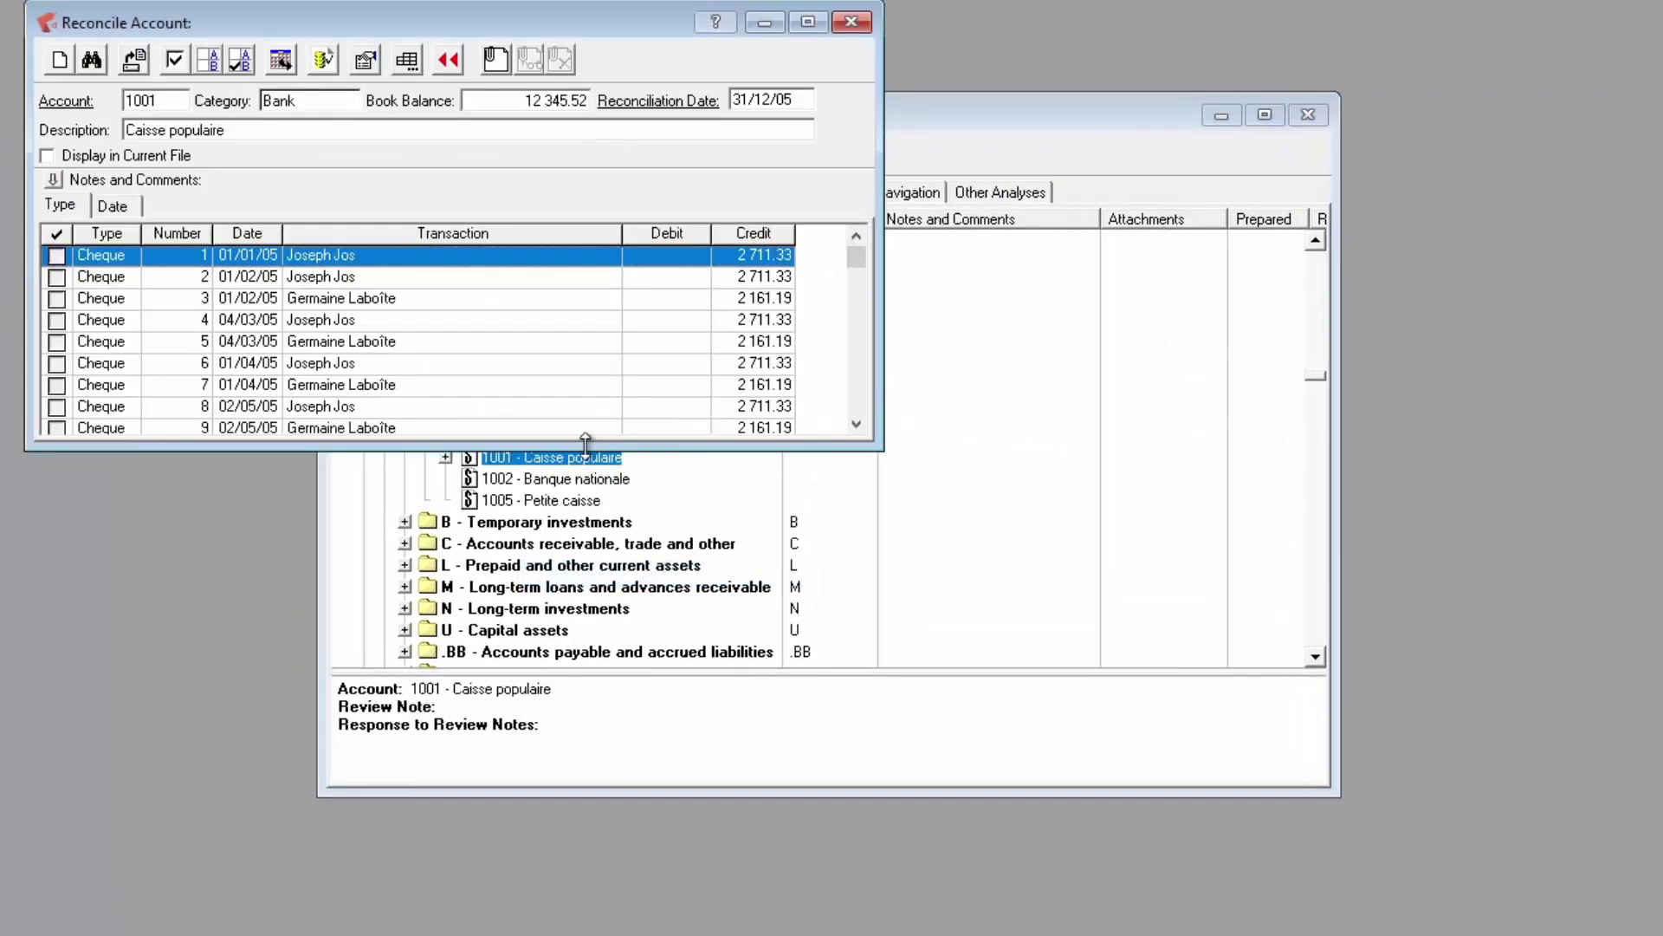
pyautogui.moveTo(586, 444); pyautogui.dragTo(575, 558)
pyautogui.click(852, 22)
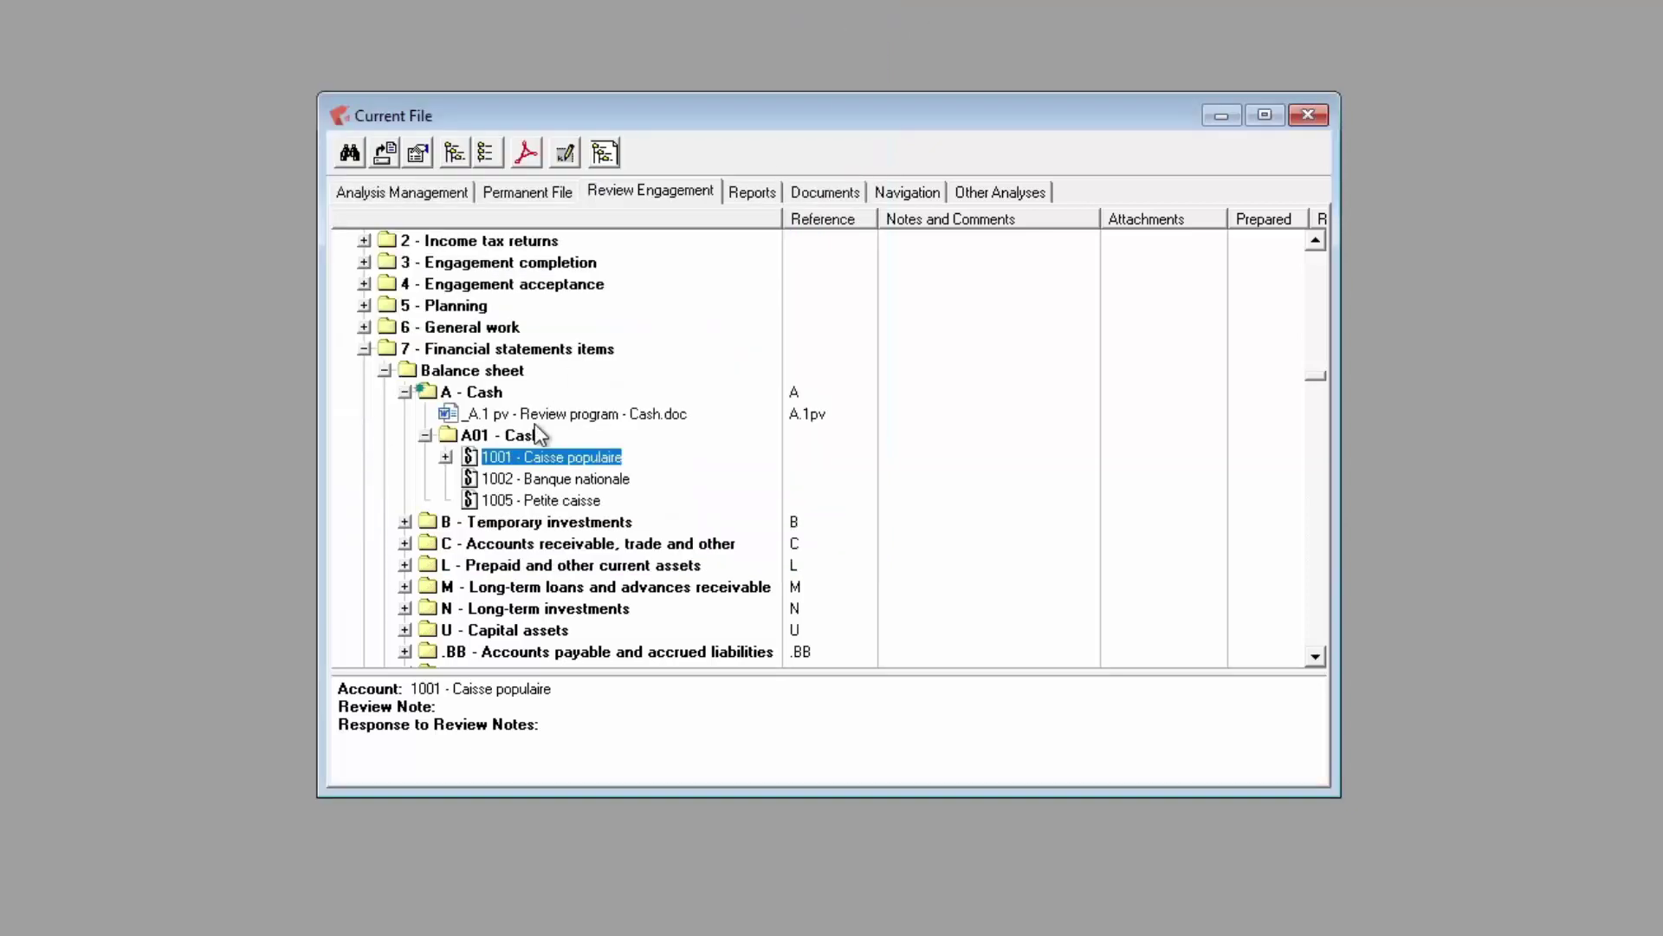
# Open a selective analysis of account 1001 from its account details
pyautogui.rightClick(523, 452)
pyautogui.click(585, 481)
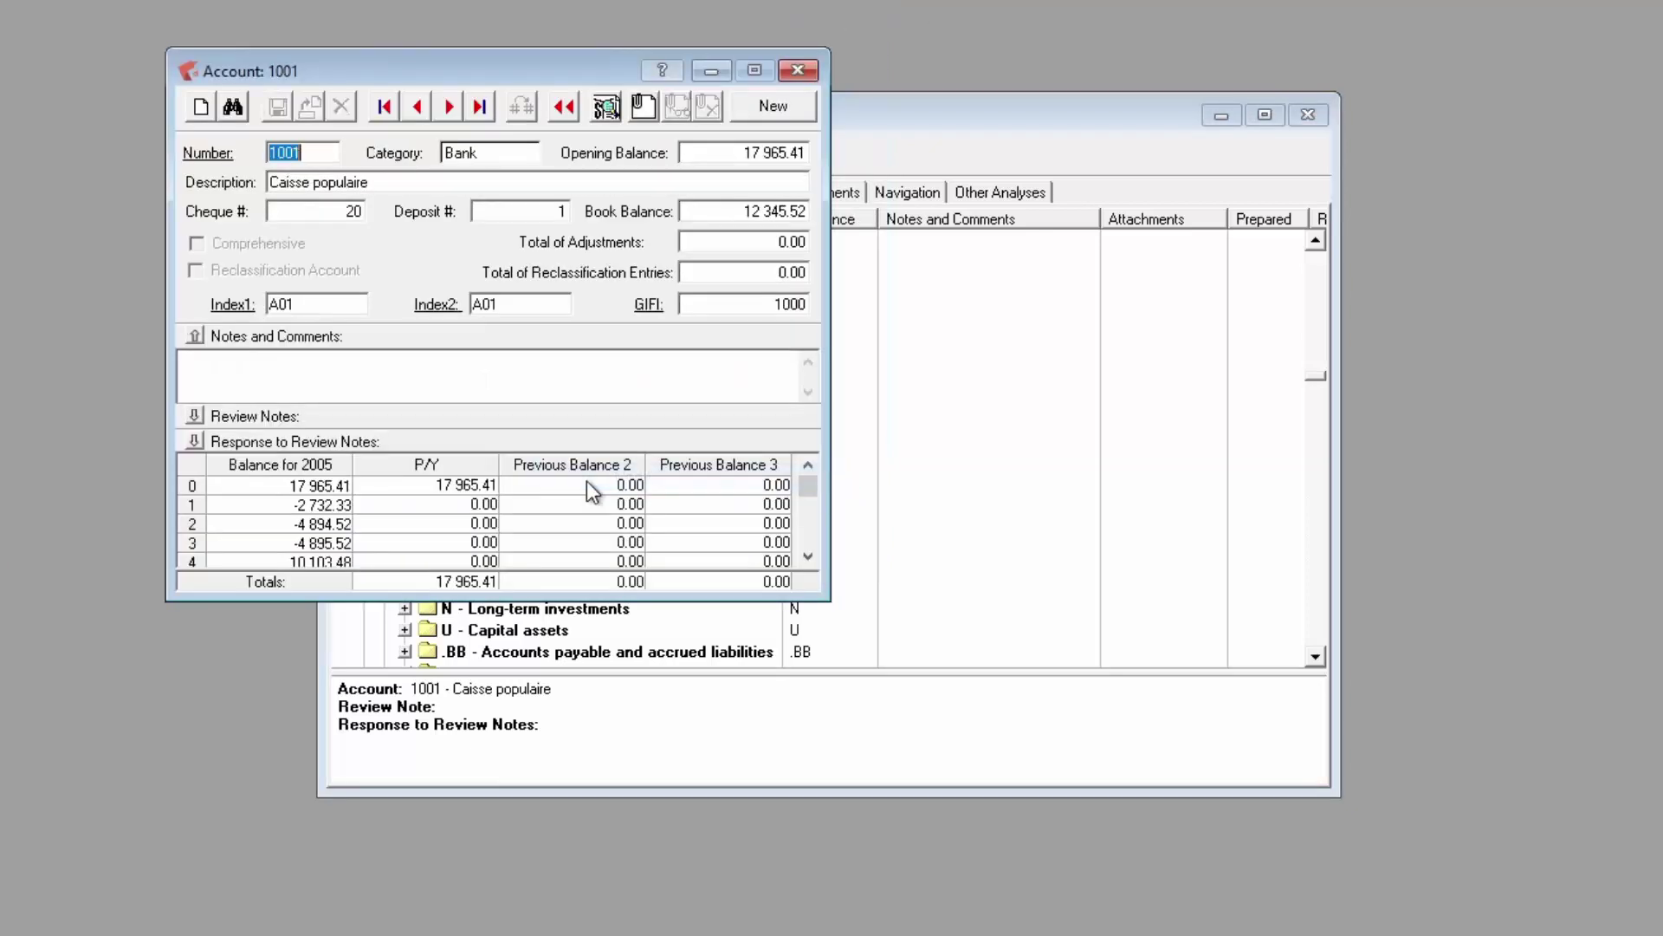
pyautogui.click(608, 108)
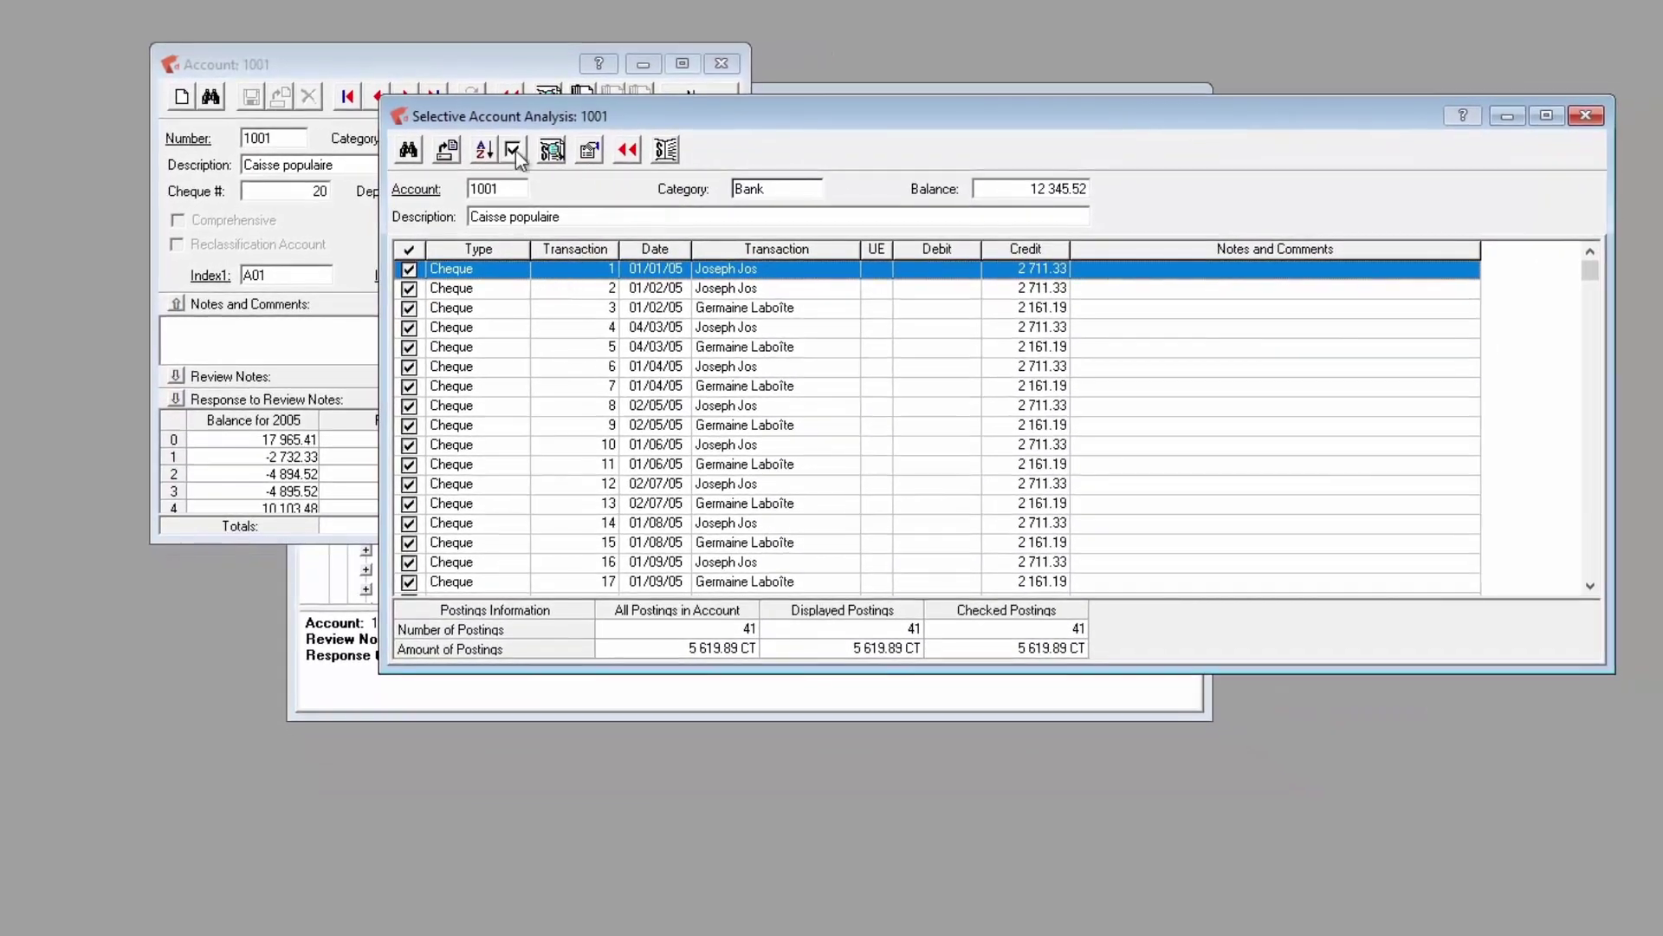
# In Posting Selection, unselect postings with amount less than 2 500.00, debit or credit
pyautogui.click(517, 151)
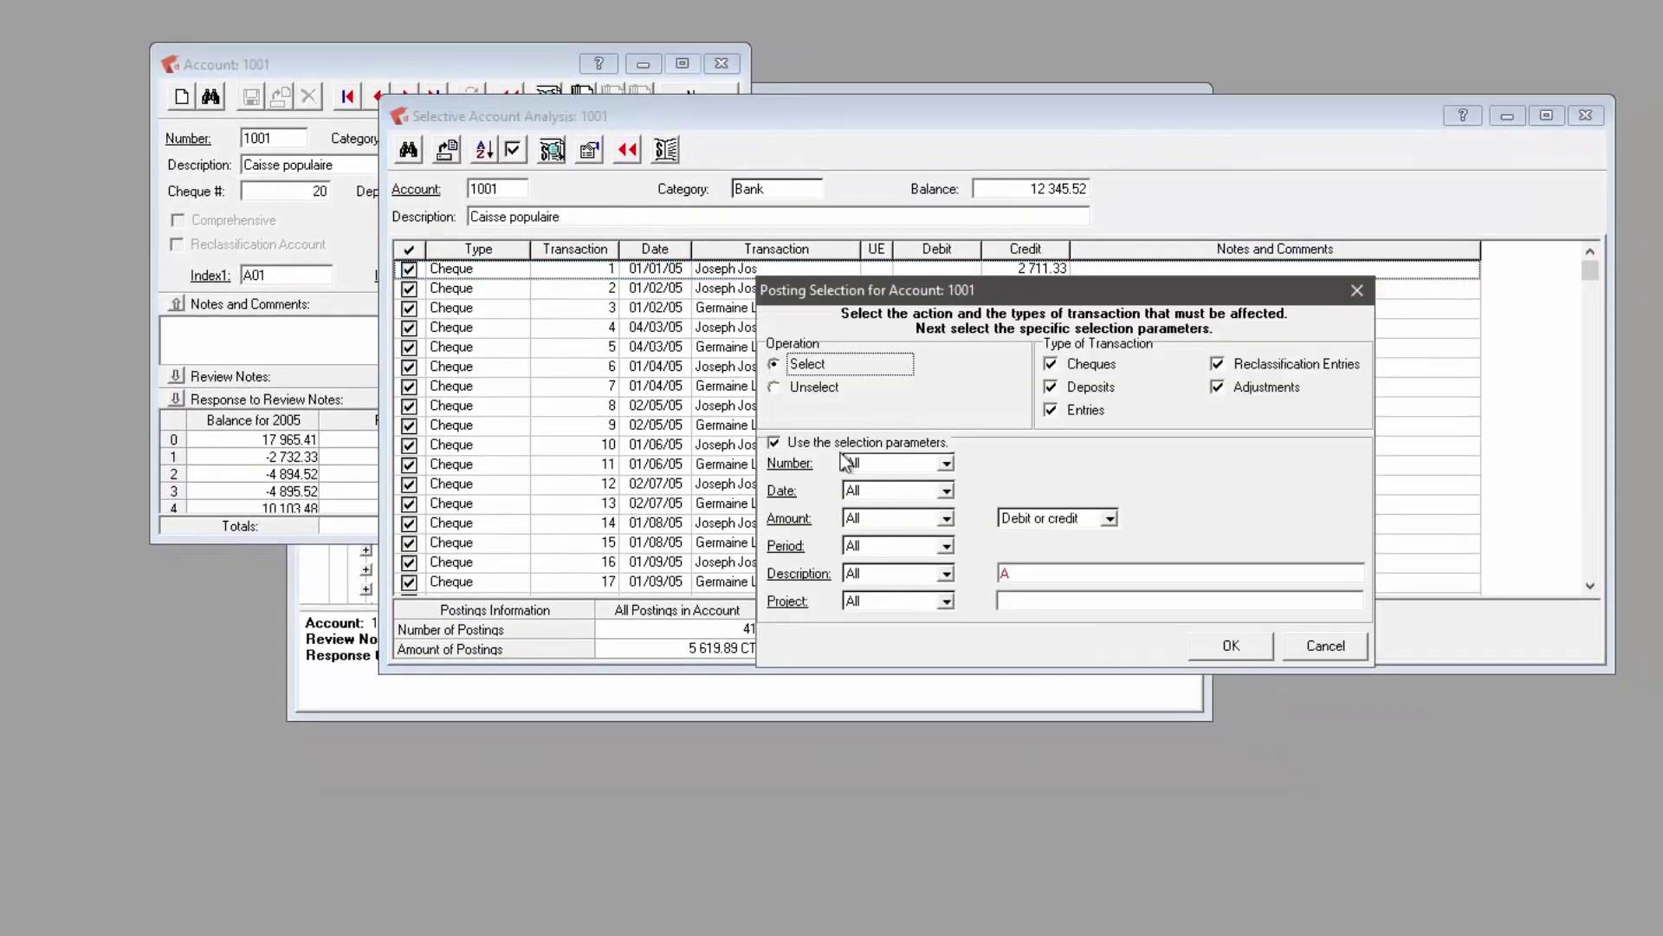
pyautogui.click(814, 389)
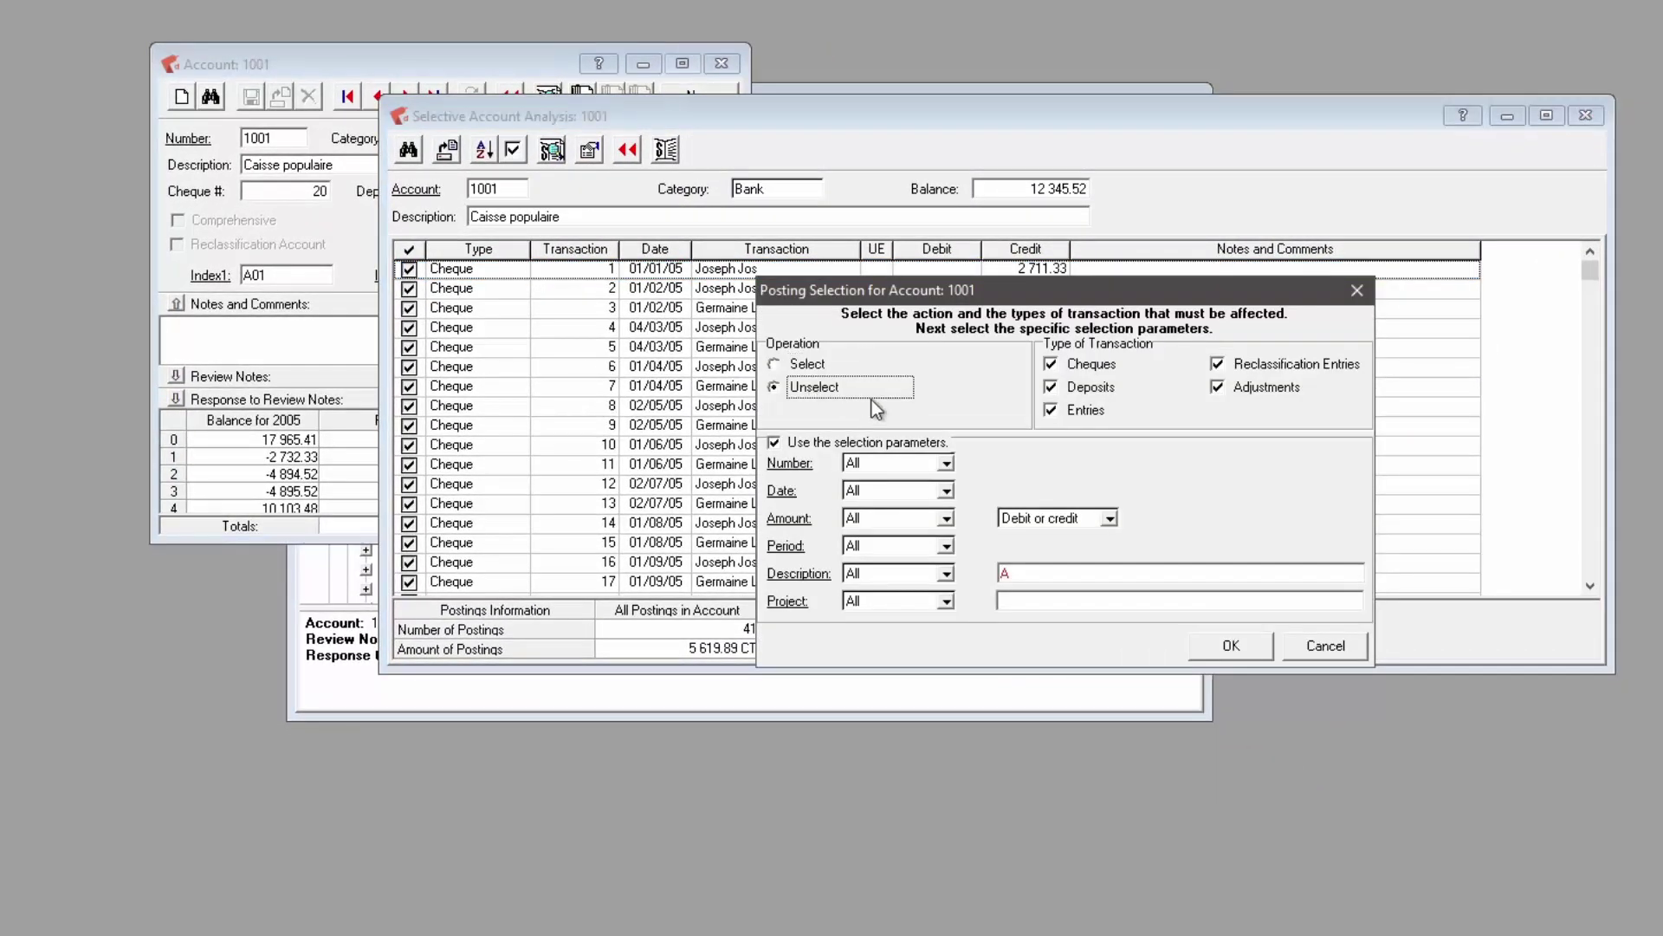
pyautogui.click(854, 520)
pyautogui.click(872, 552)
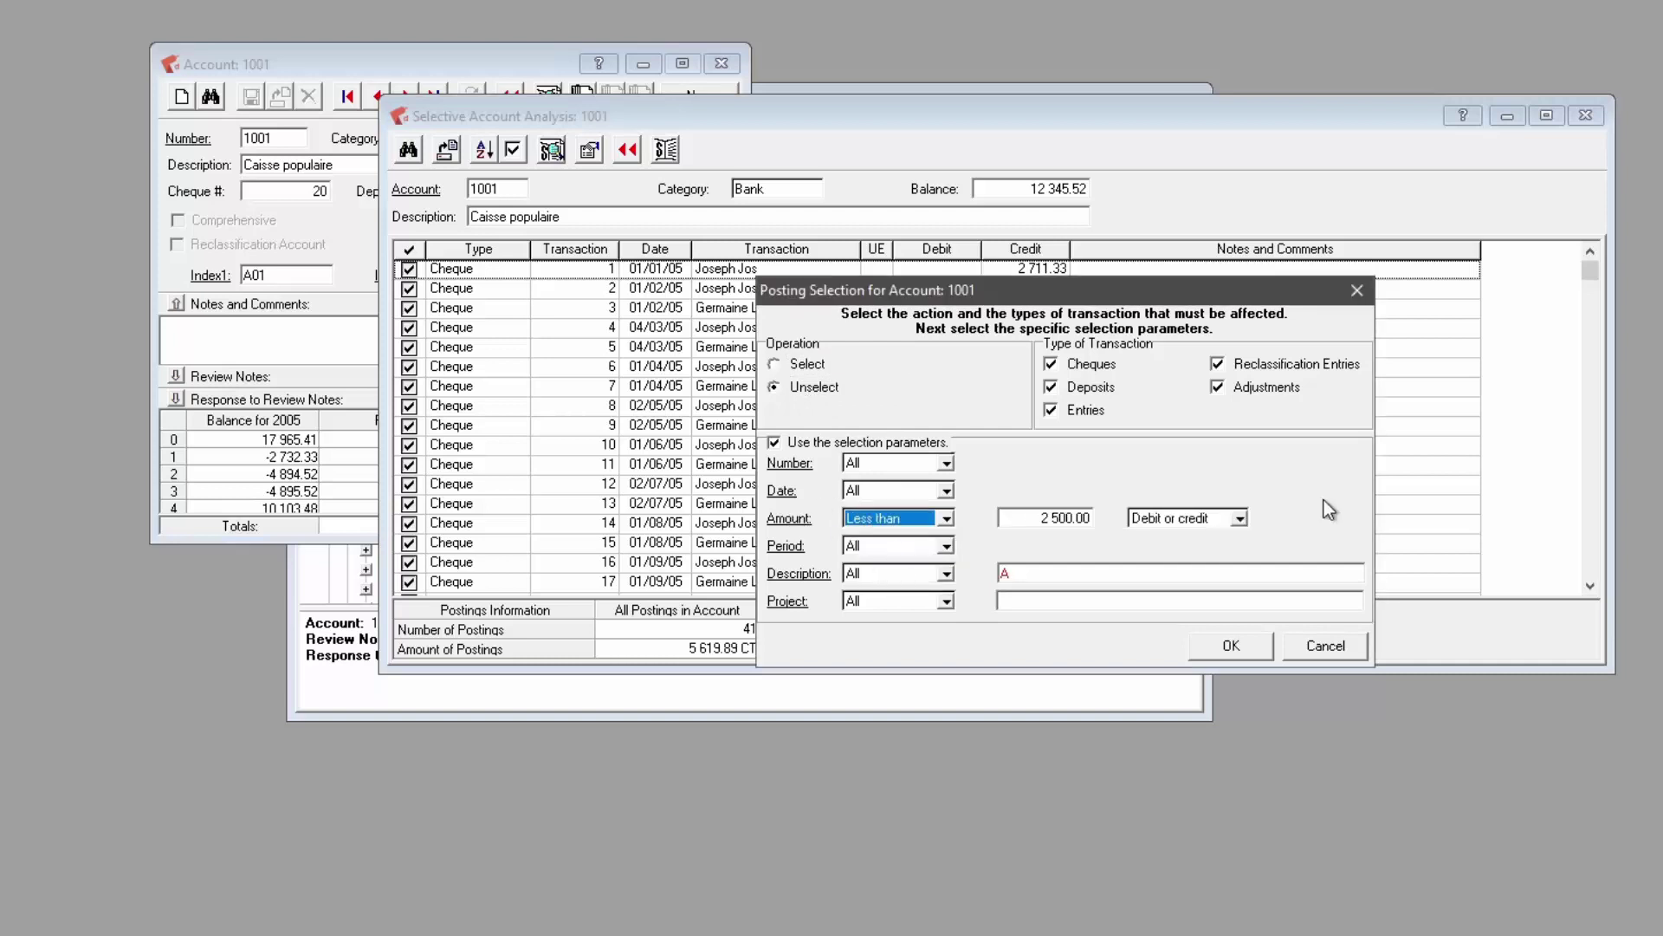
pyautogui.moveTo(1040, 518); pyautogui.dragTo(1104, 521)
pyautogui.write('2 500')
pyautogui.press('Tab')
pyautogui.hotkey('alt', 'Down')
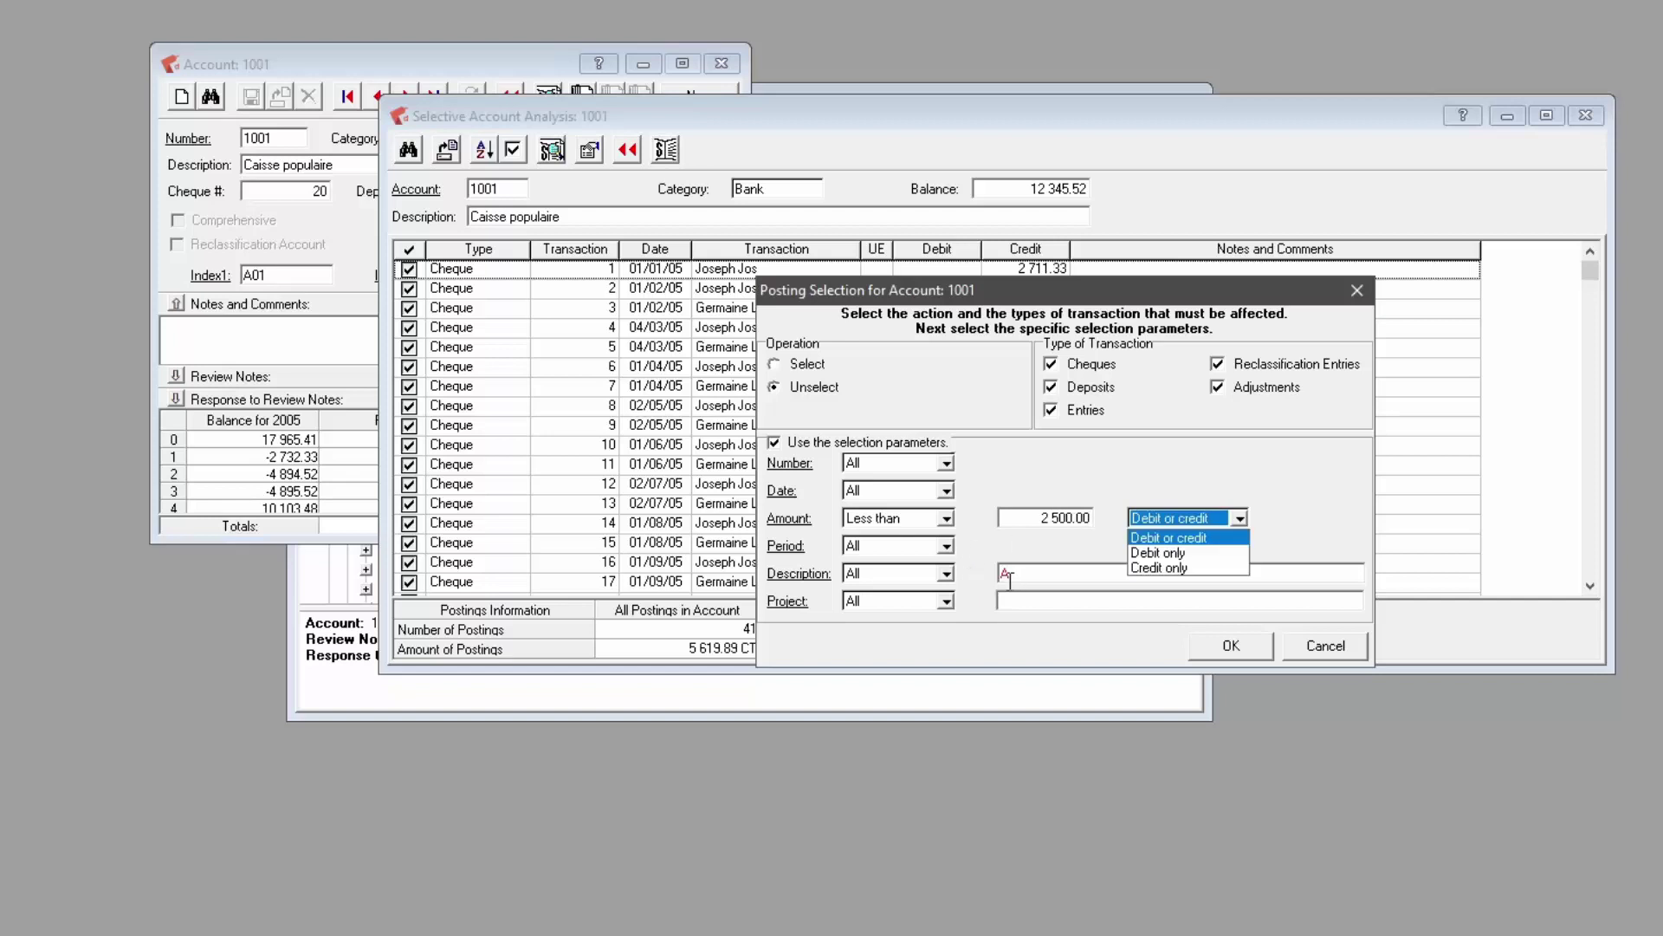
pyautogui.click(1138, 535)
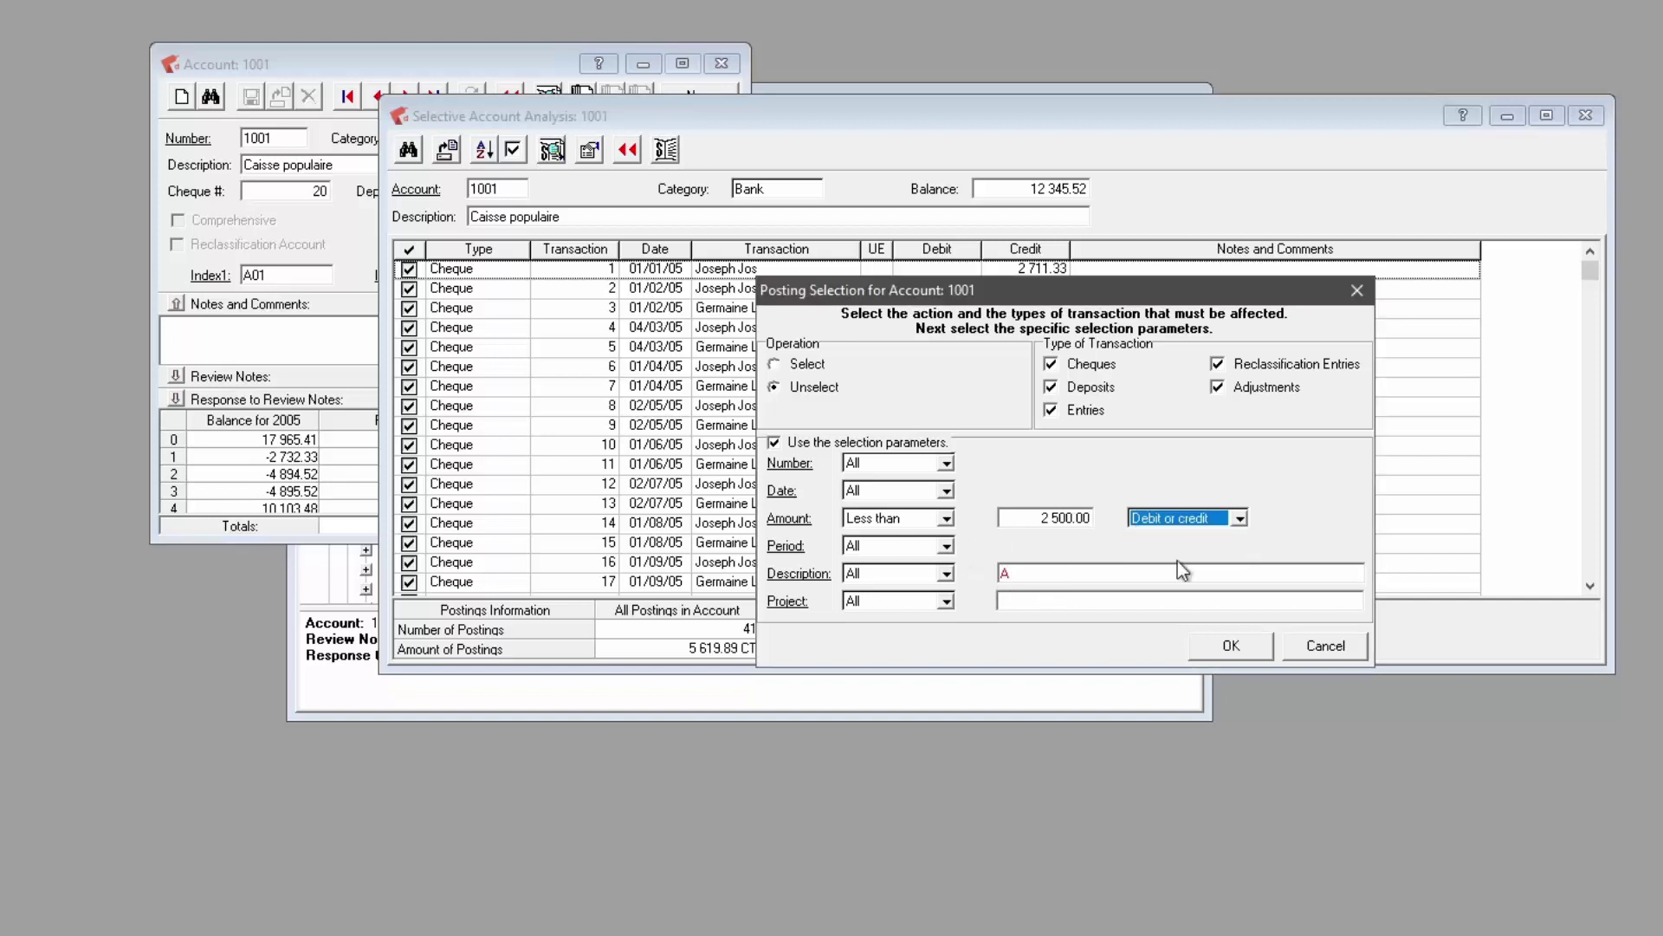
pyautogui.click(1231, 648)
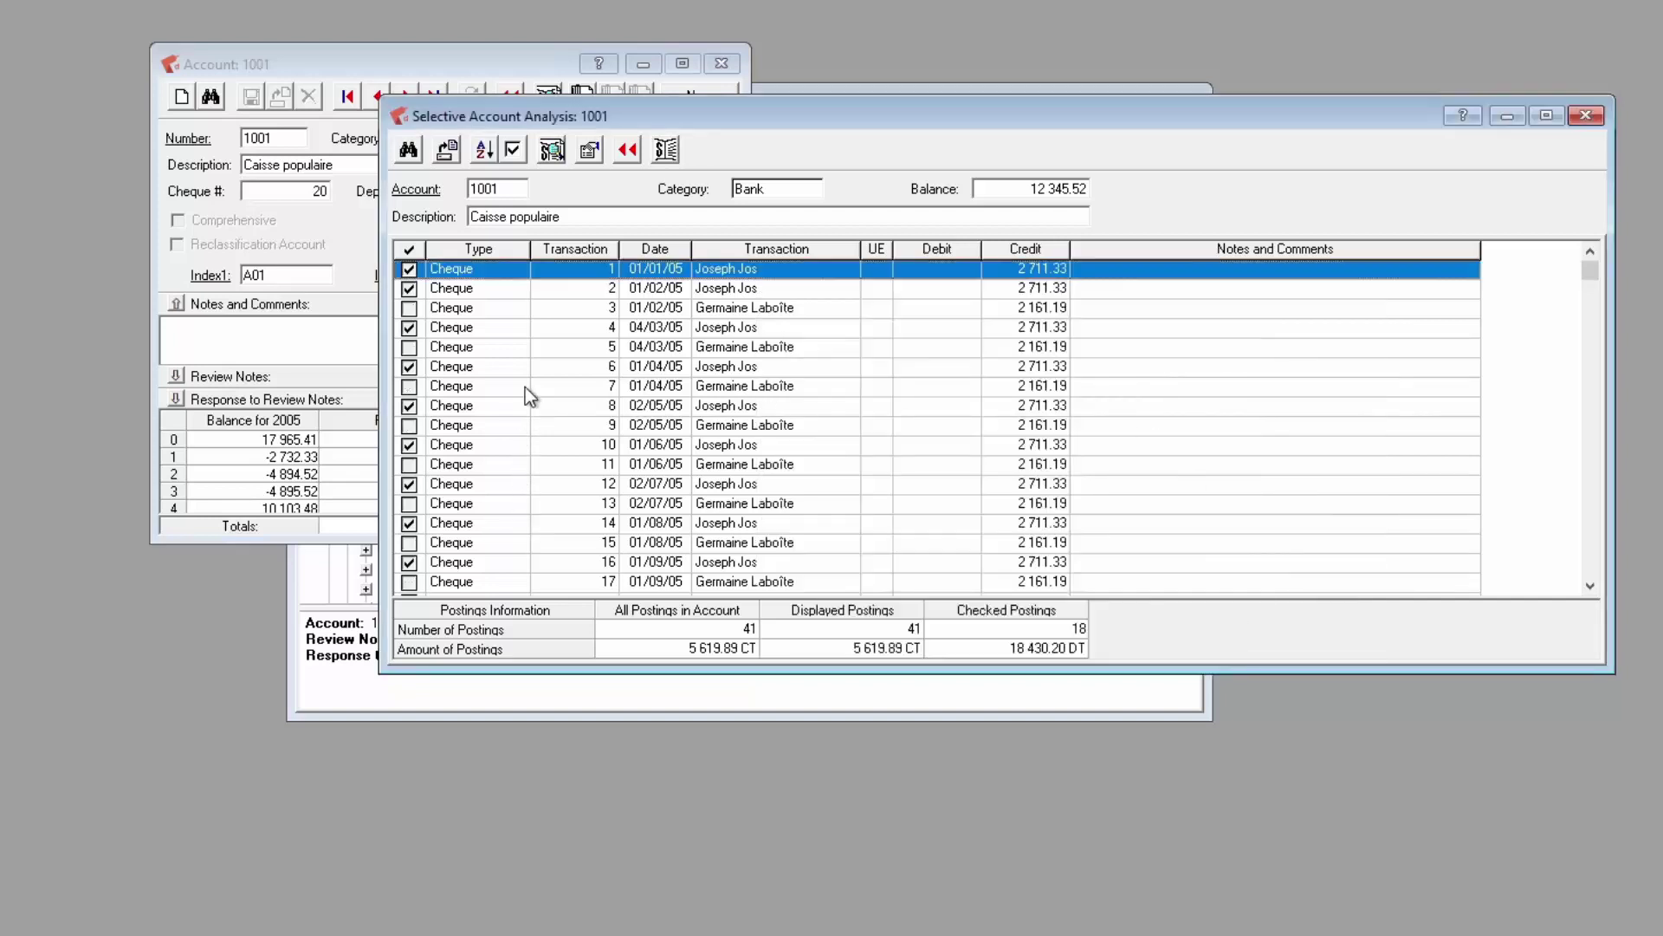
# Close the selective analysis and account windows with Esc
pyautogui.click(552, 150)
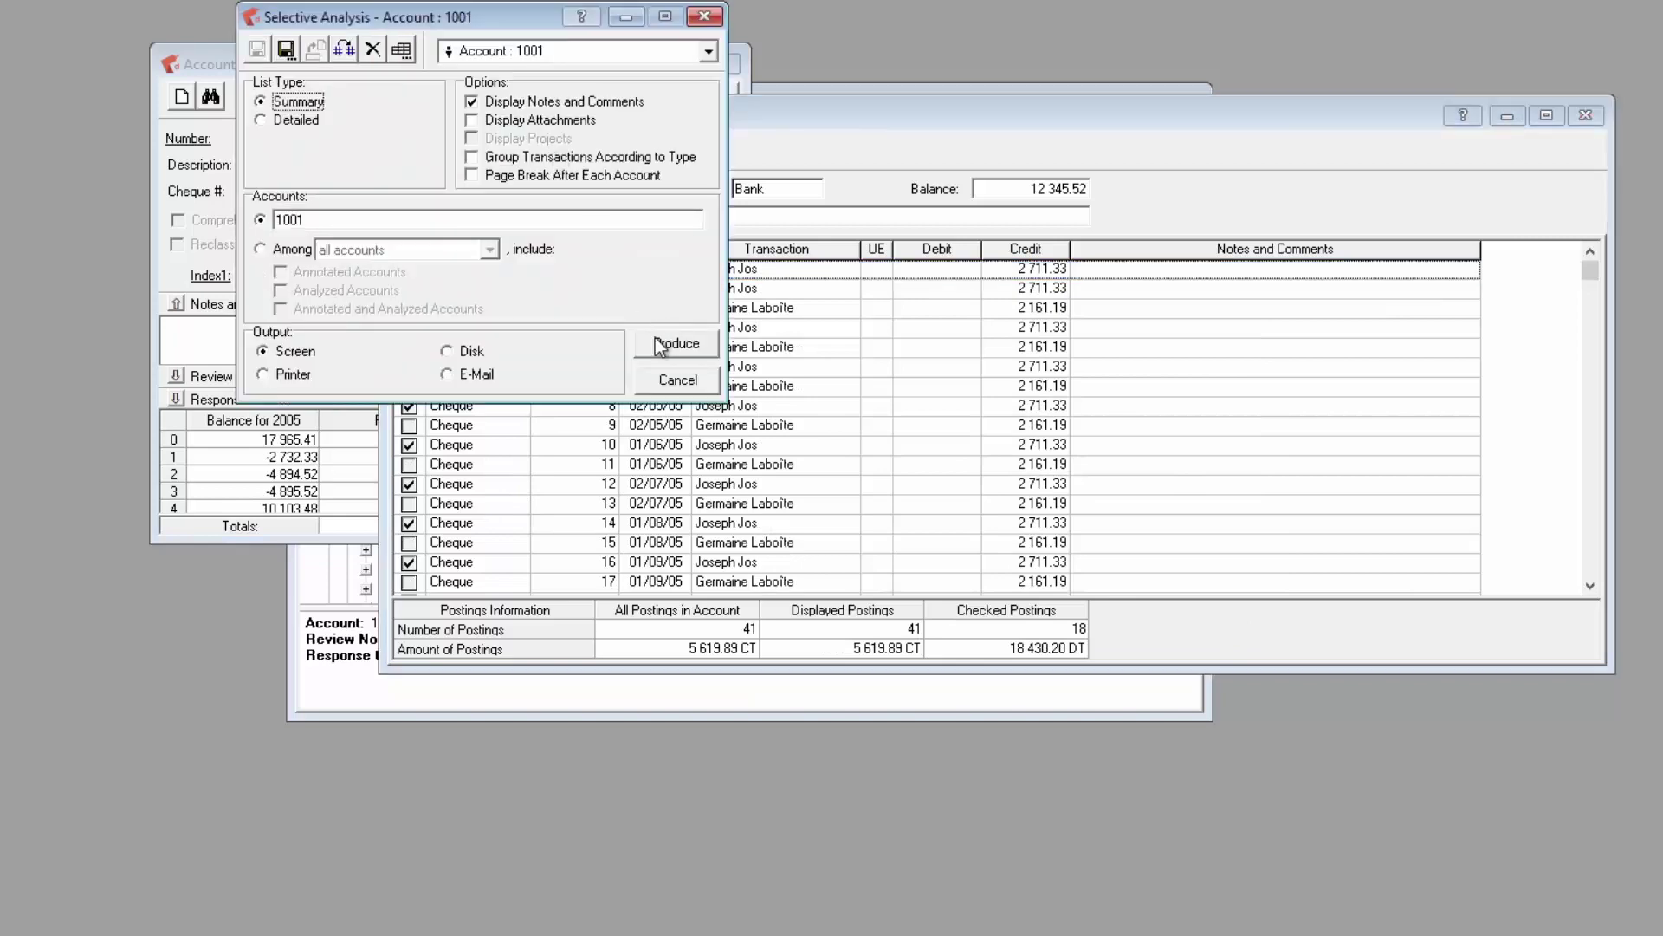
pyautogui.press('Escape')
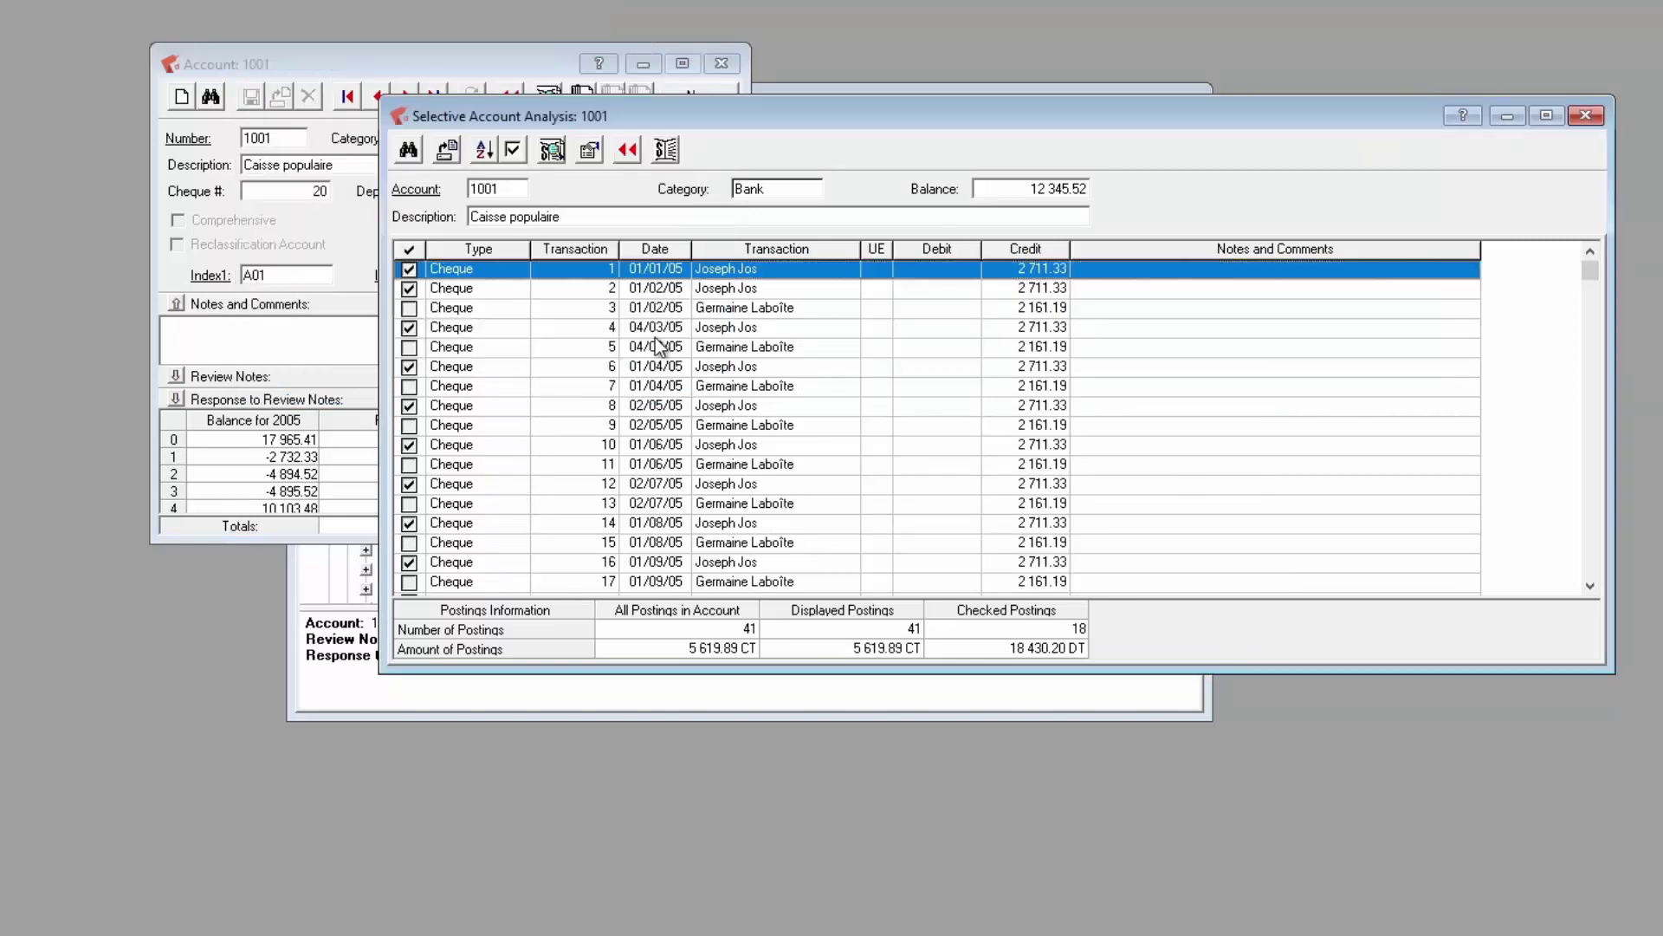
pyautogui.press('Escape')
pyautogui.press('Escape')
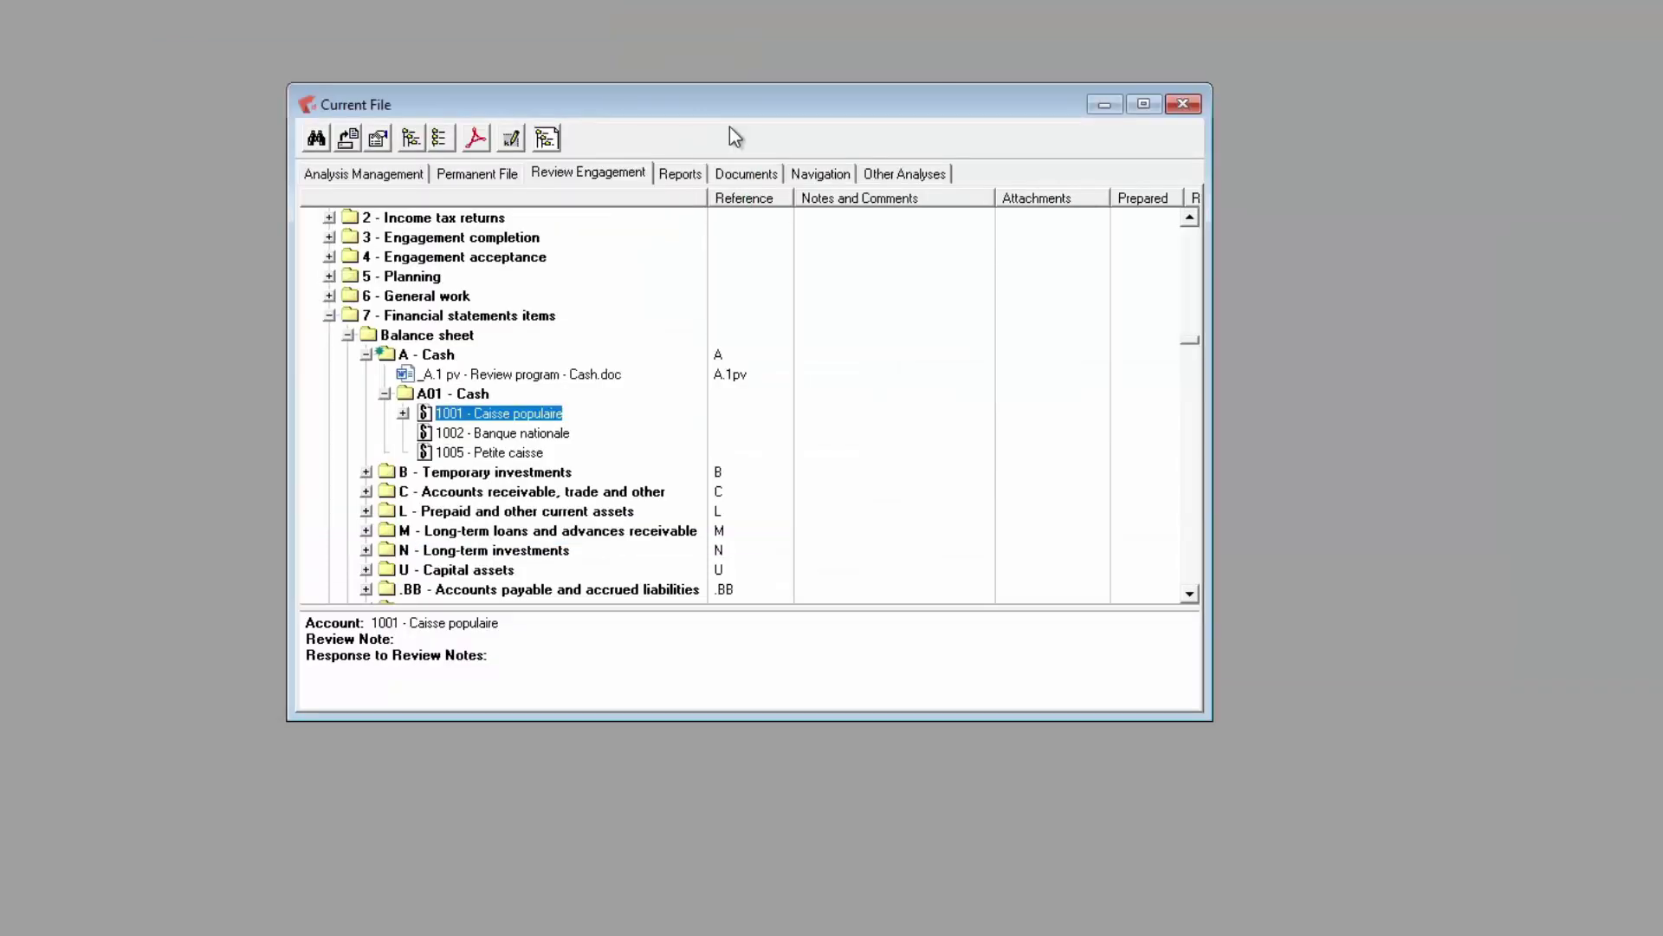
# Show the current file's Documents list and view Application options, cancelling without saving
pyautogui.click(751, 171)
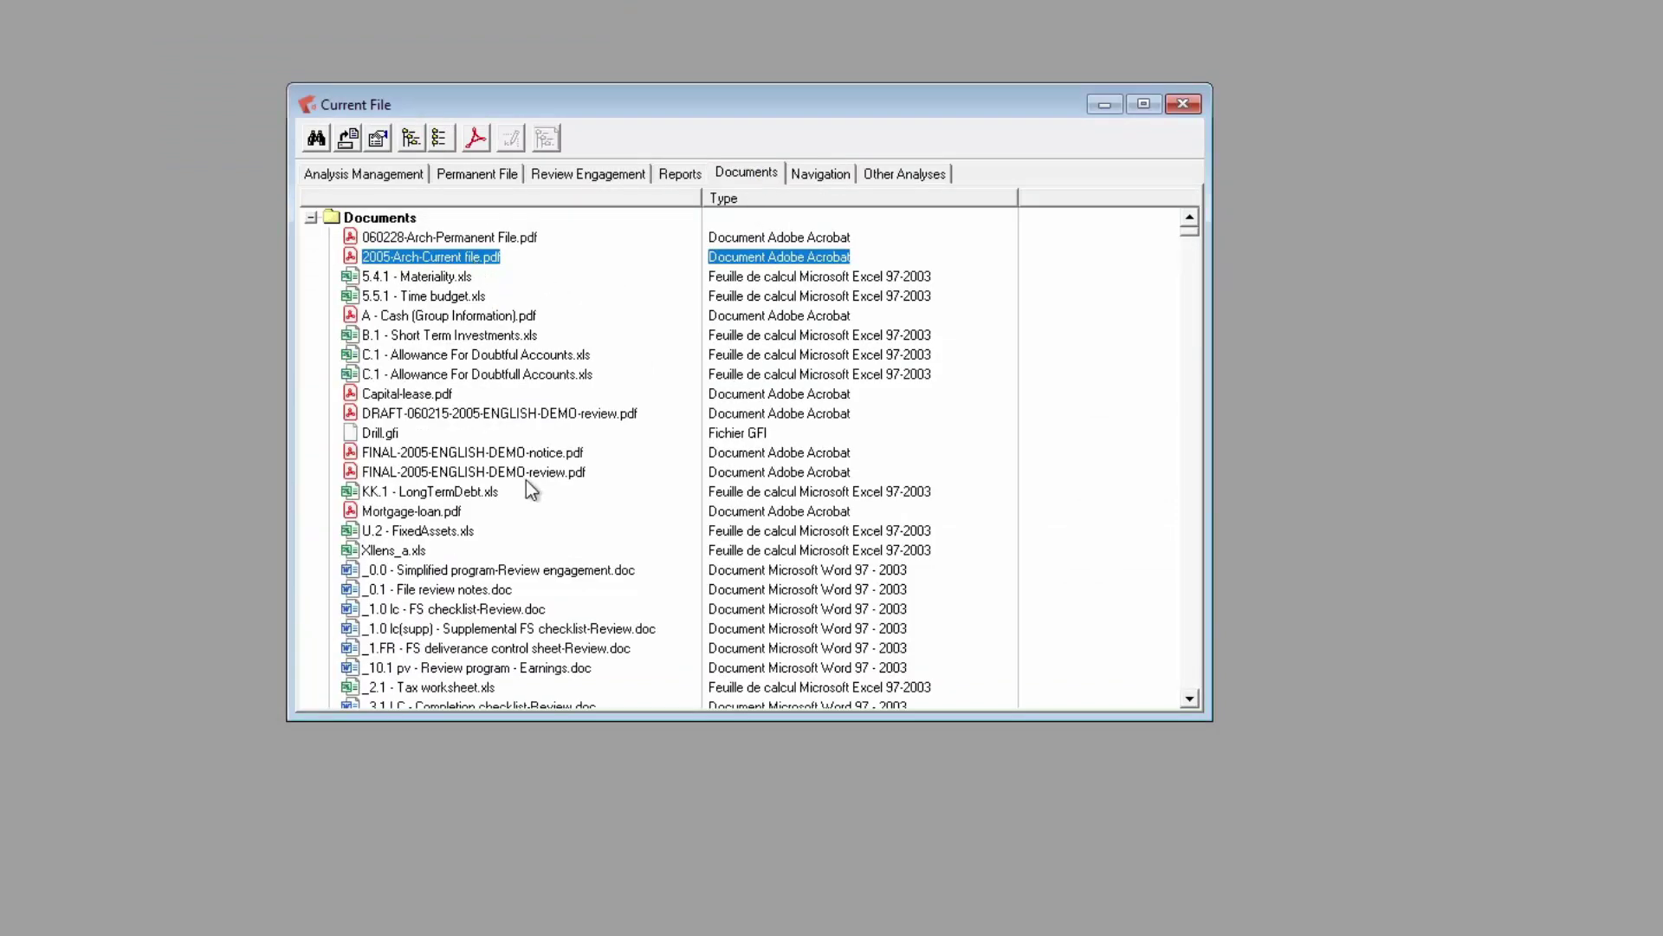
pyautogui.scroll(-1, 527, 482)
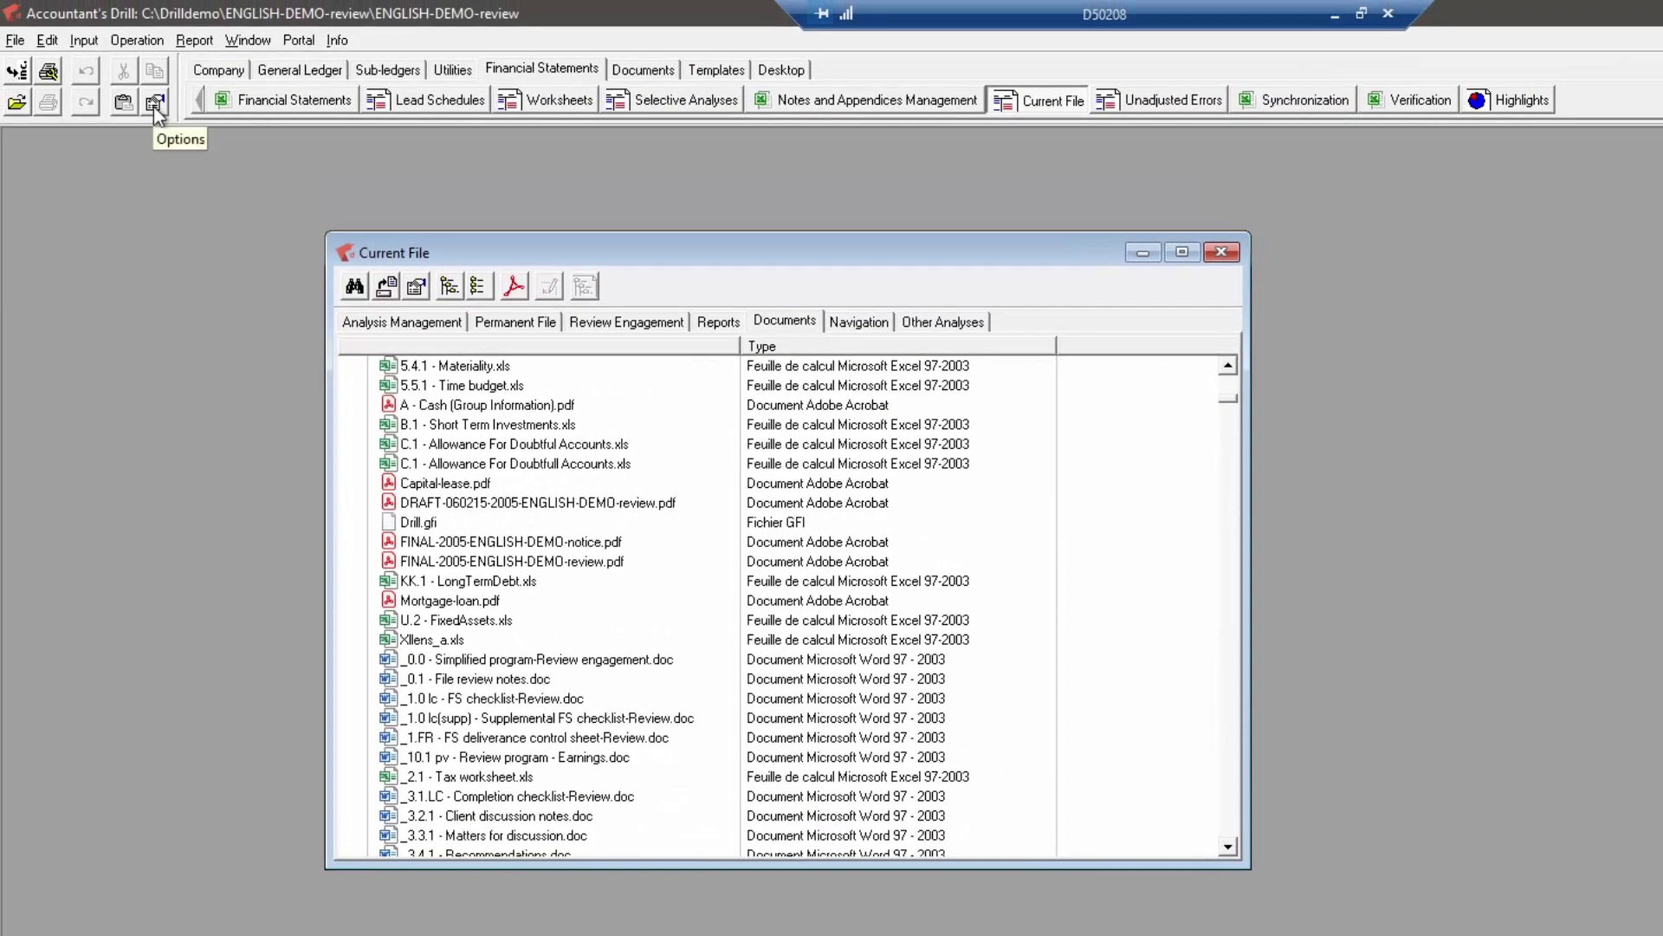
pyautogui.click(153, 107)
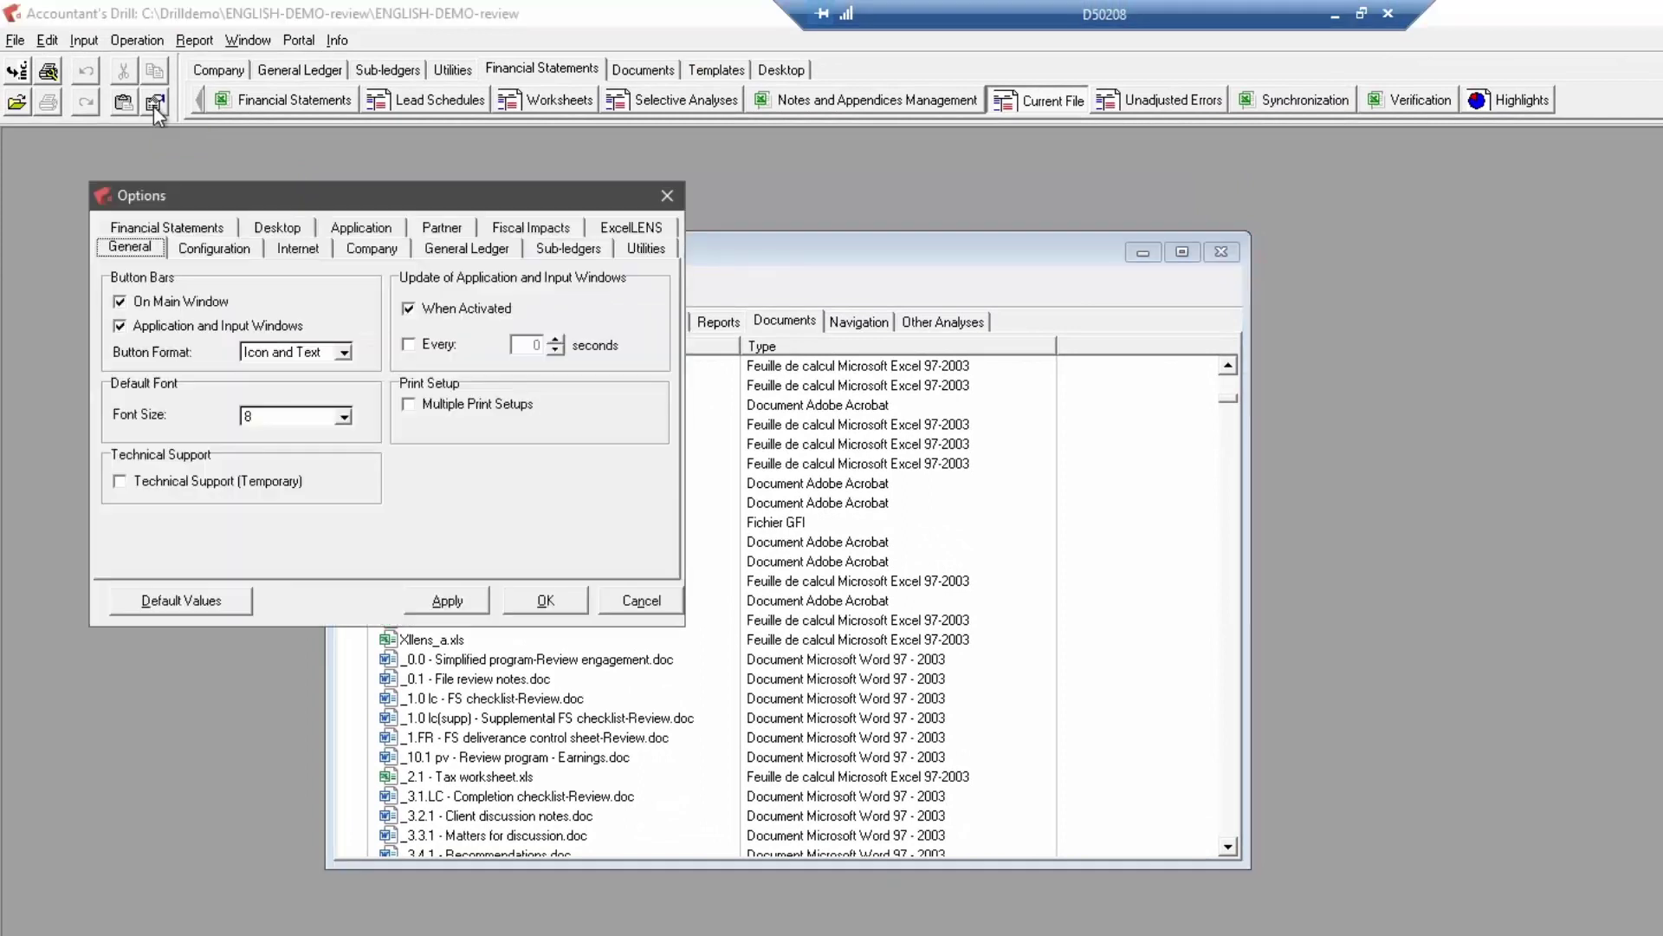
pyautogui.click(359, 229)
pyautogui.click(203, 297)
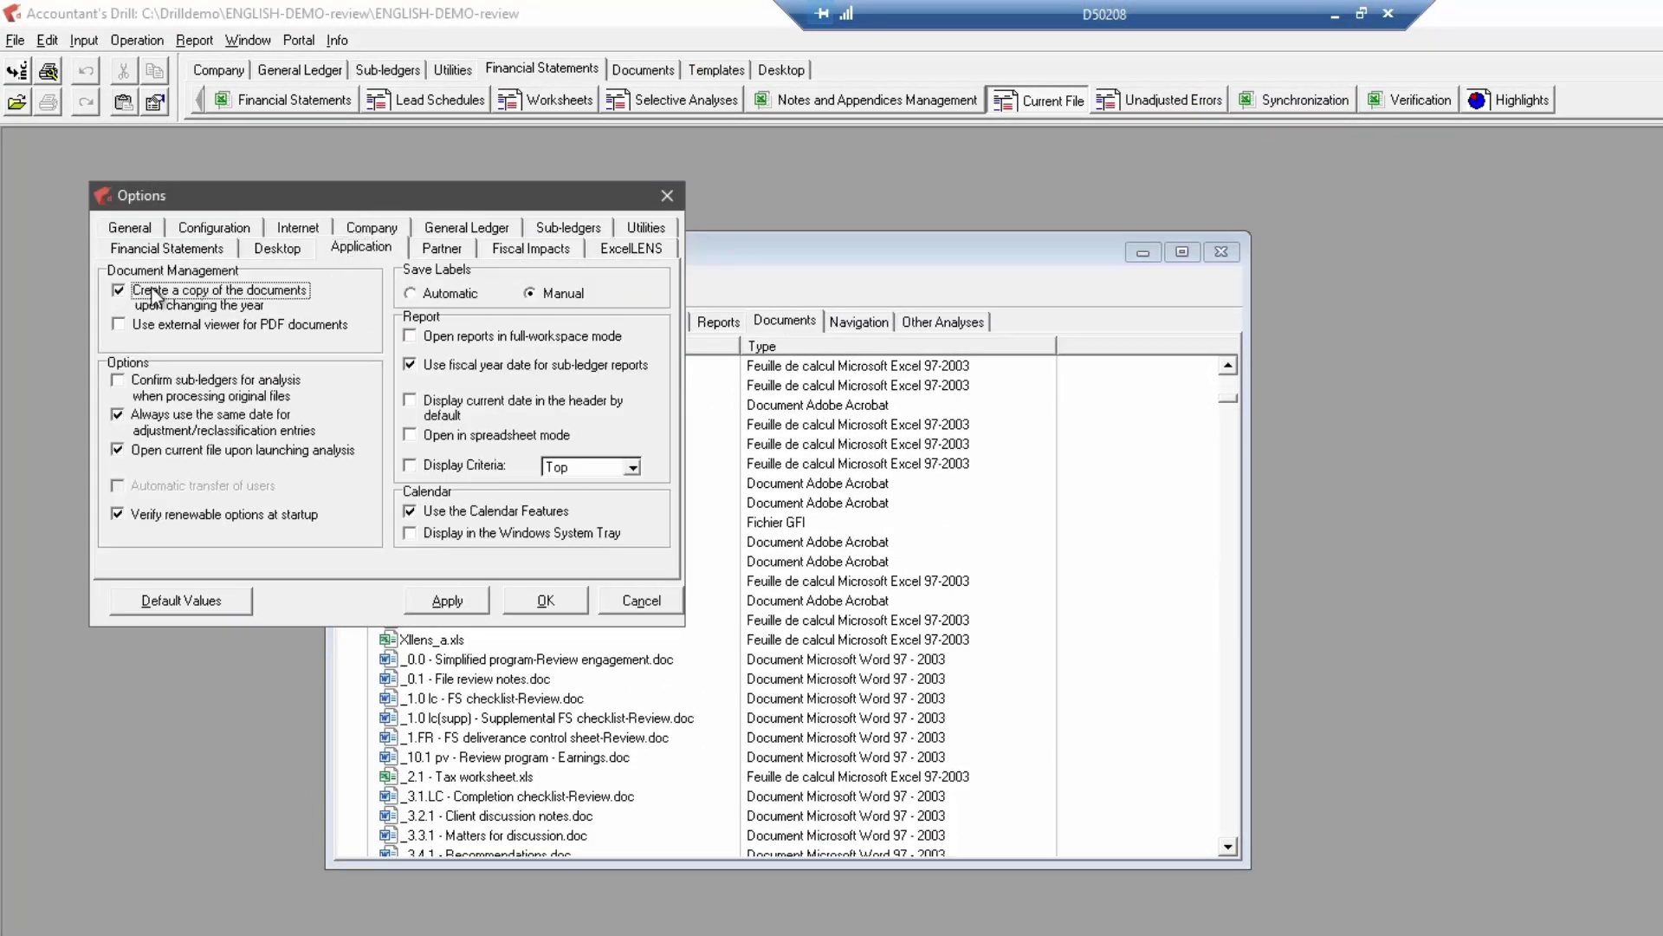
pyautogui.click(611, 600)
# Find Xllens_a.xls in the documents list and open it
pyautogui.click(570, 503)
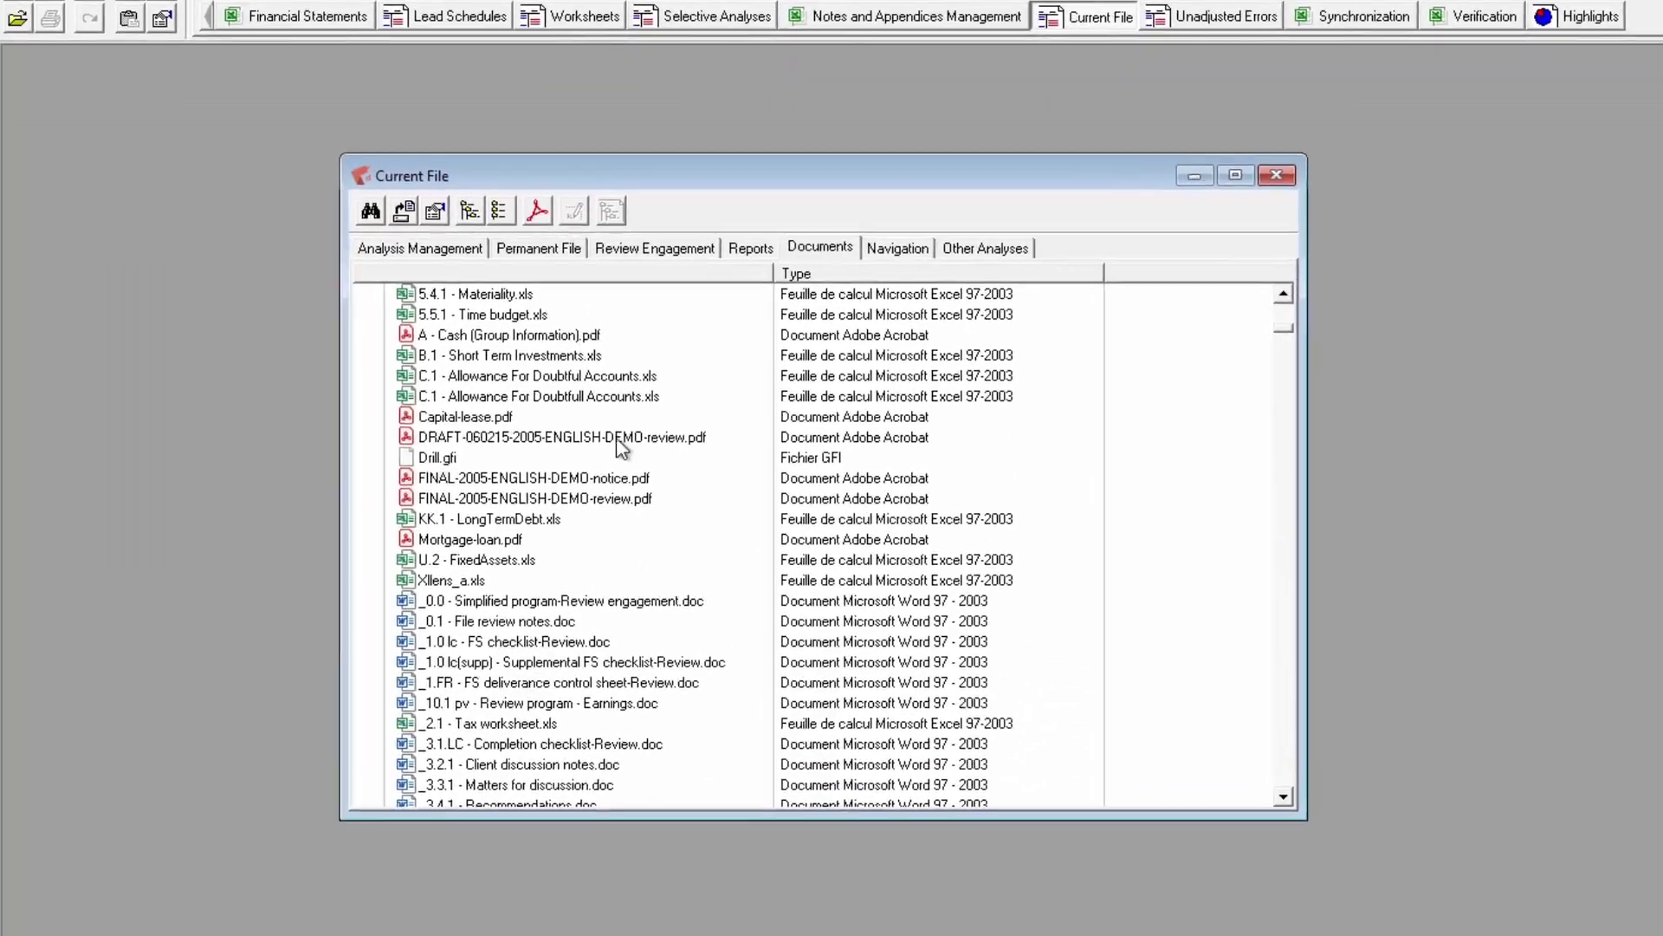
pyautogui.scroll(-5, 569, 498)
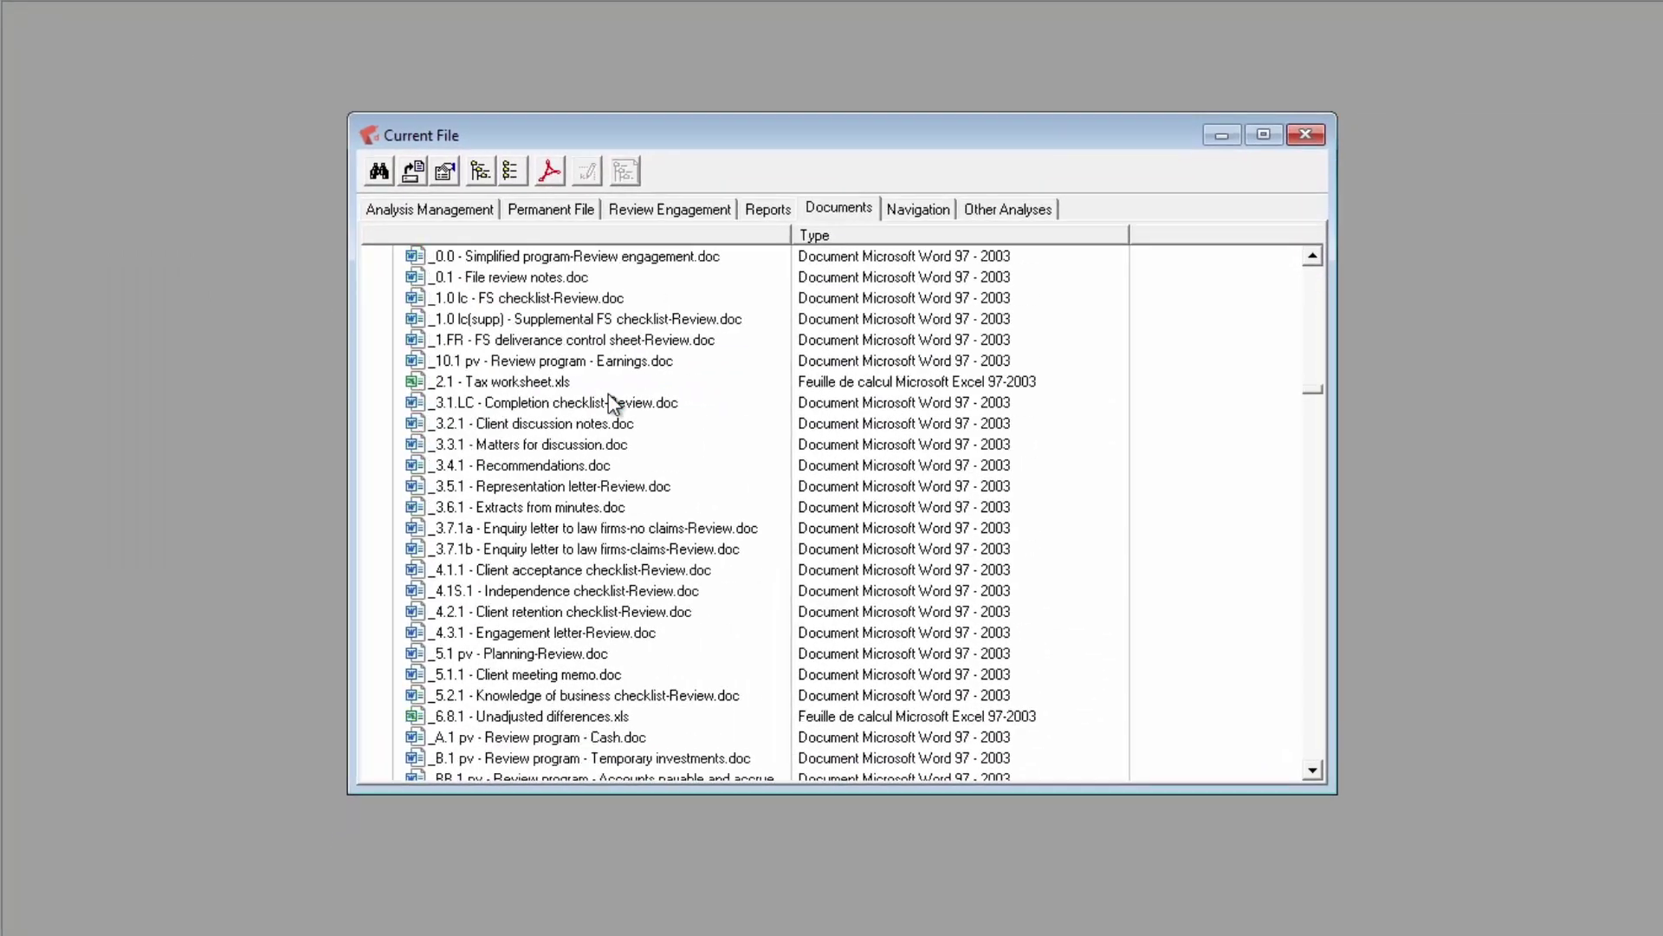
pyautogui.scroll(-12, 608, 394)
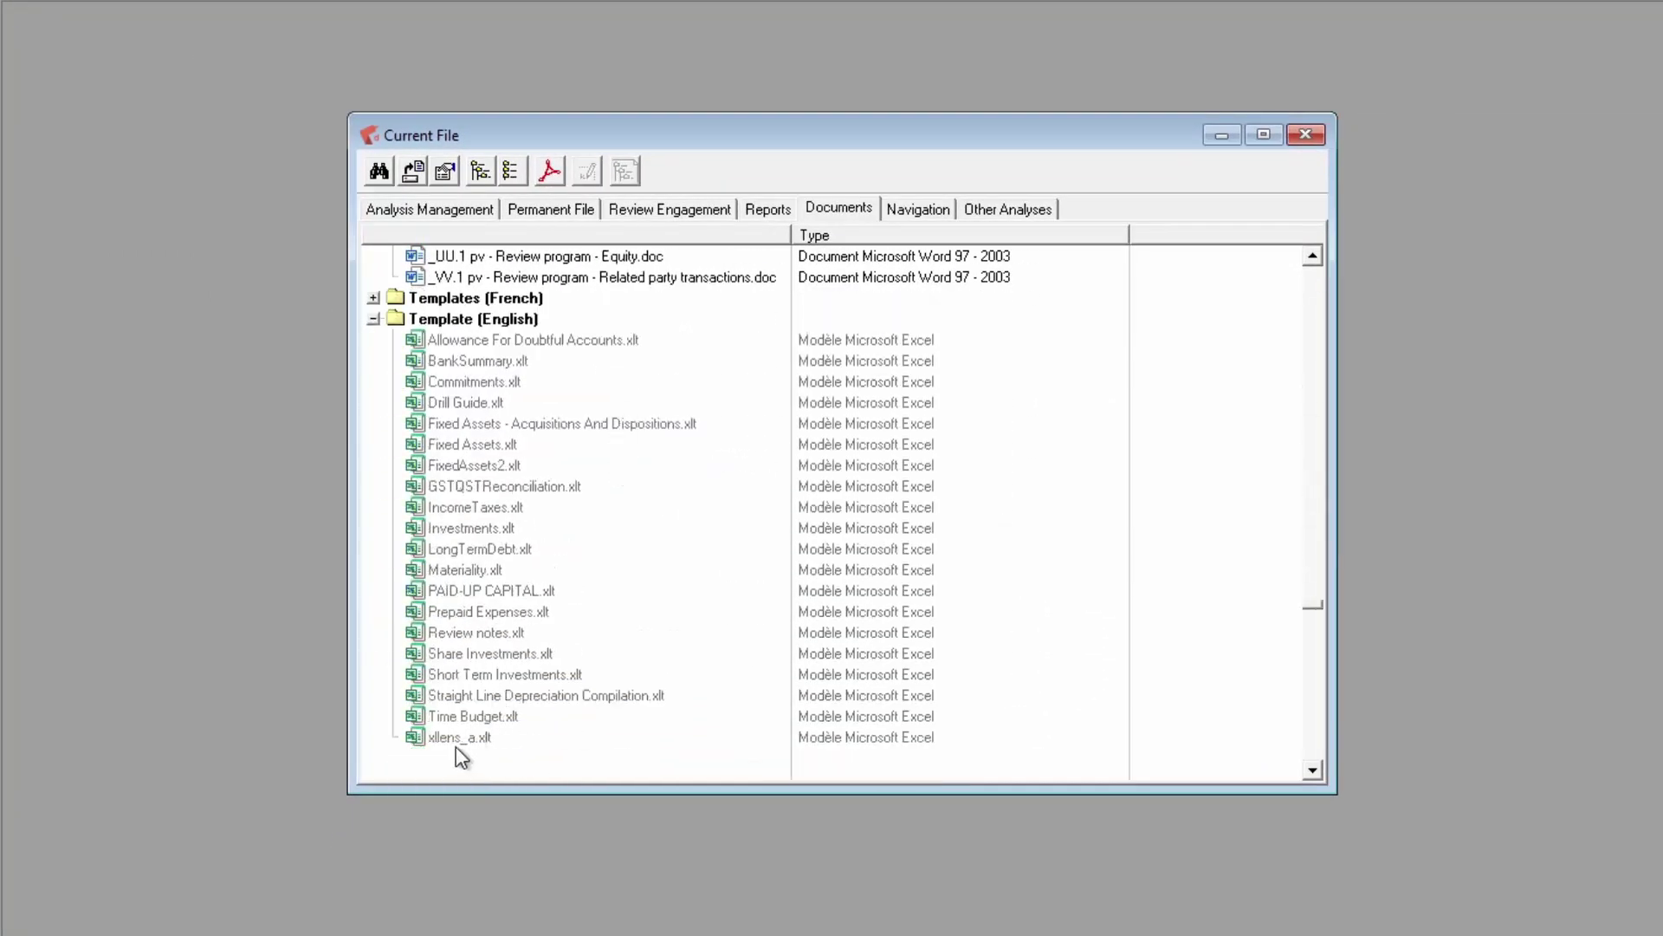
pyautogui.click(453, 740)
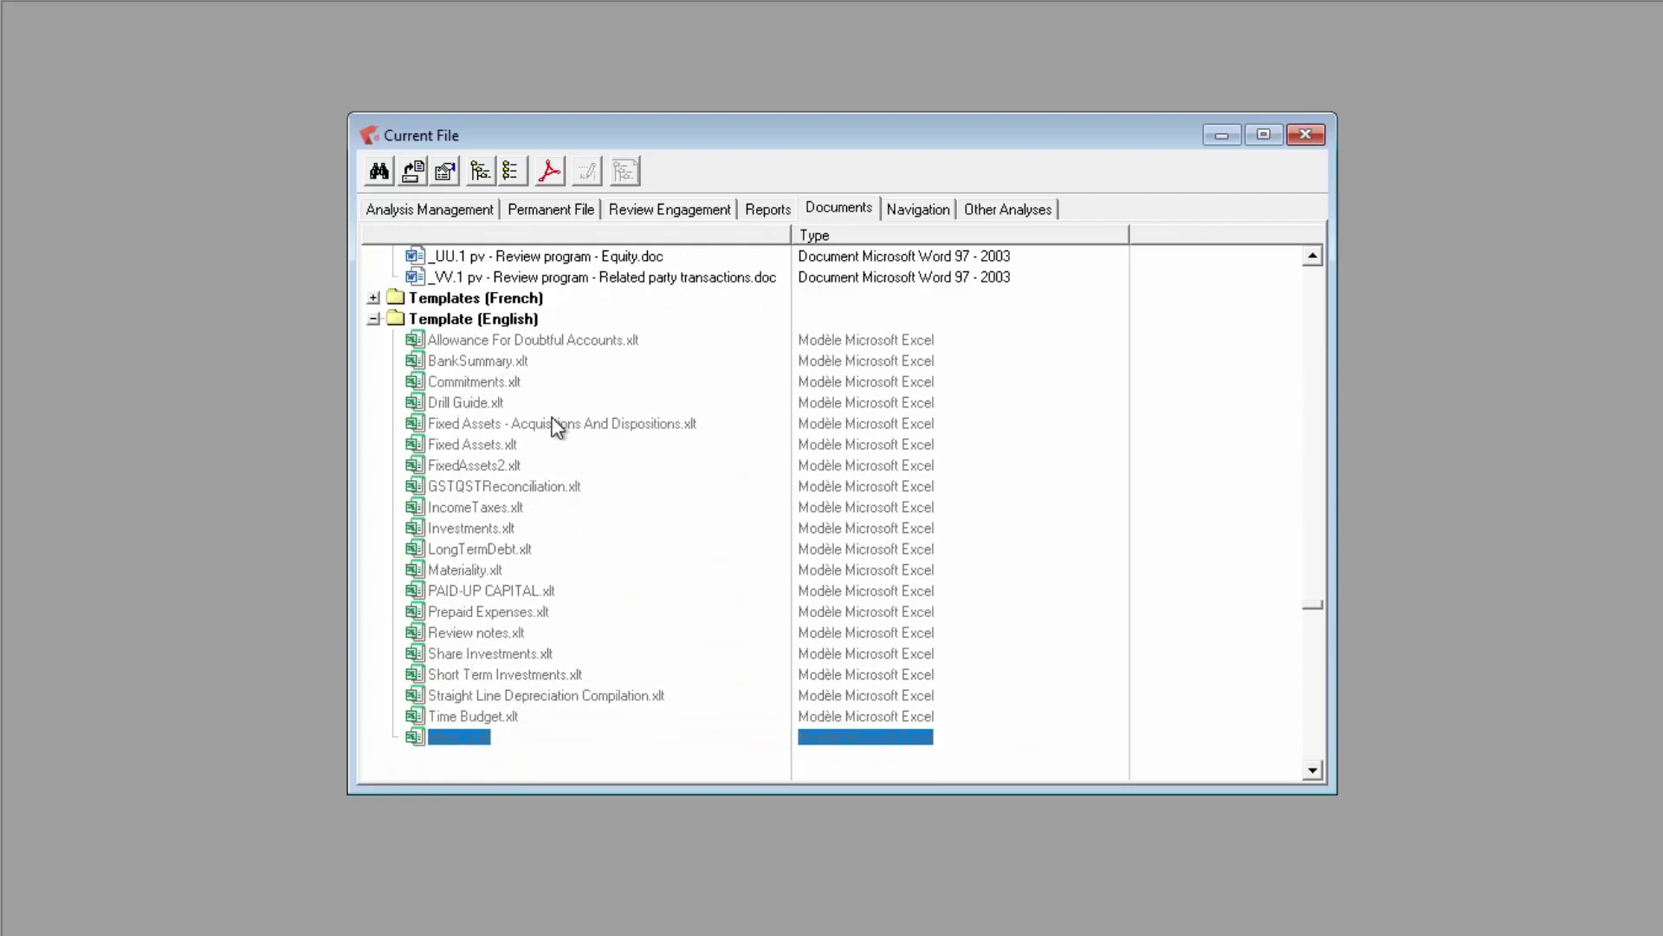
pyautogui.scroll(15, 556, 395)
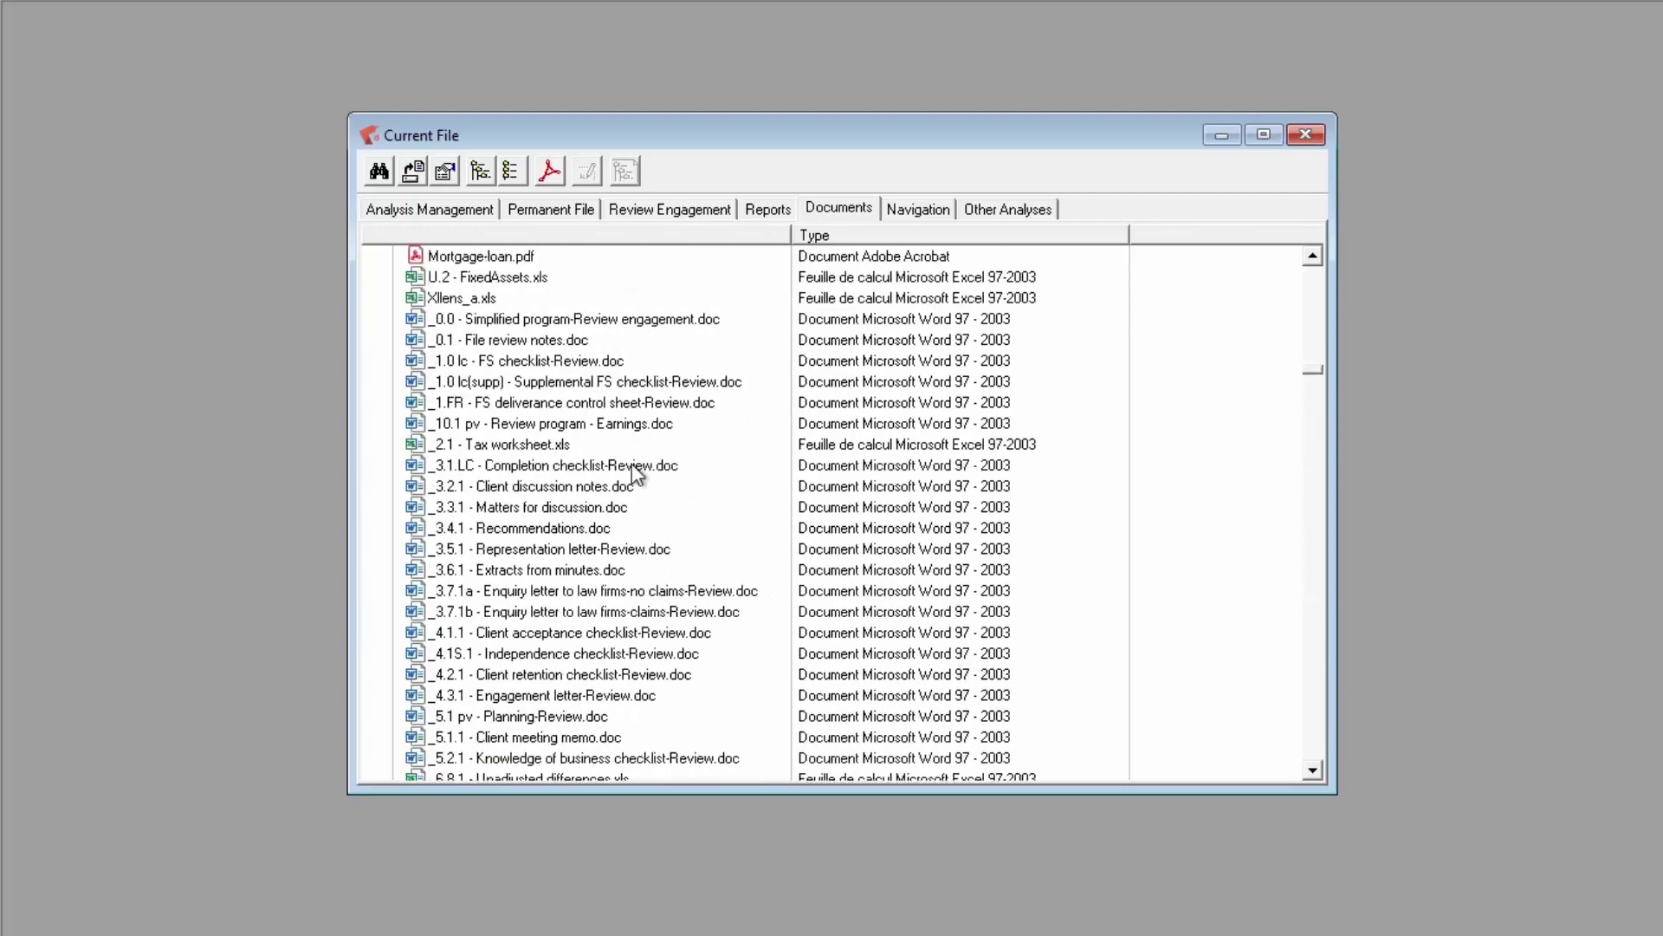
pyautogui.scroll(1, 664, 549)
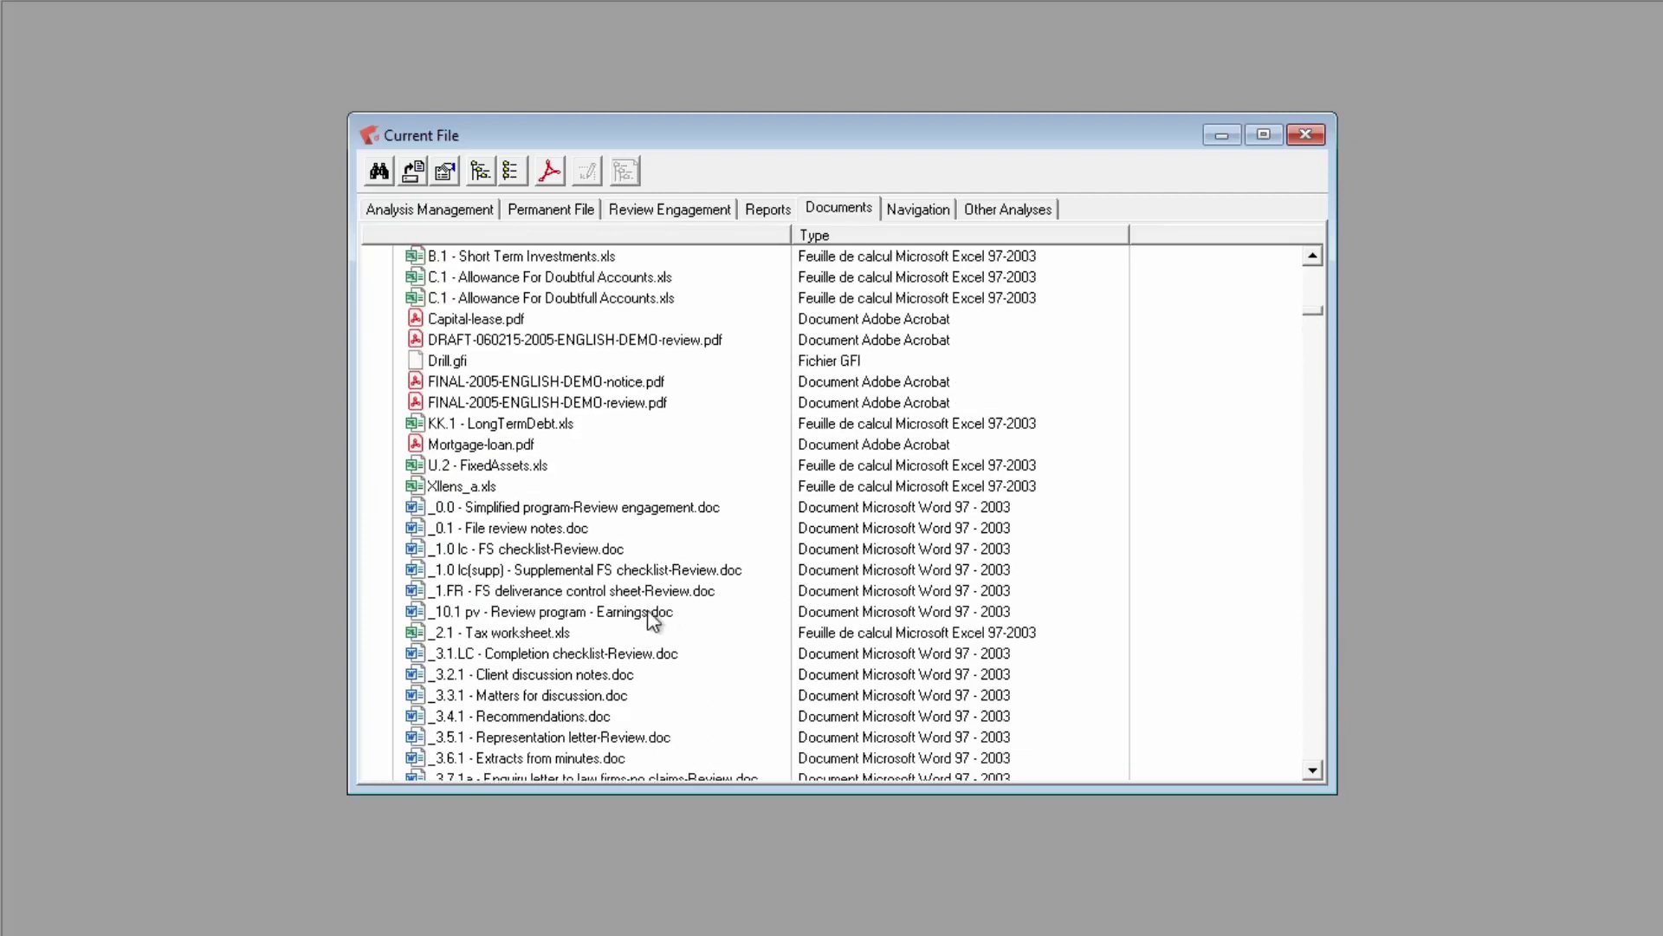
pyautogui.click(483, 488)
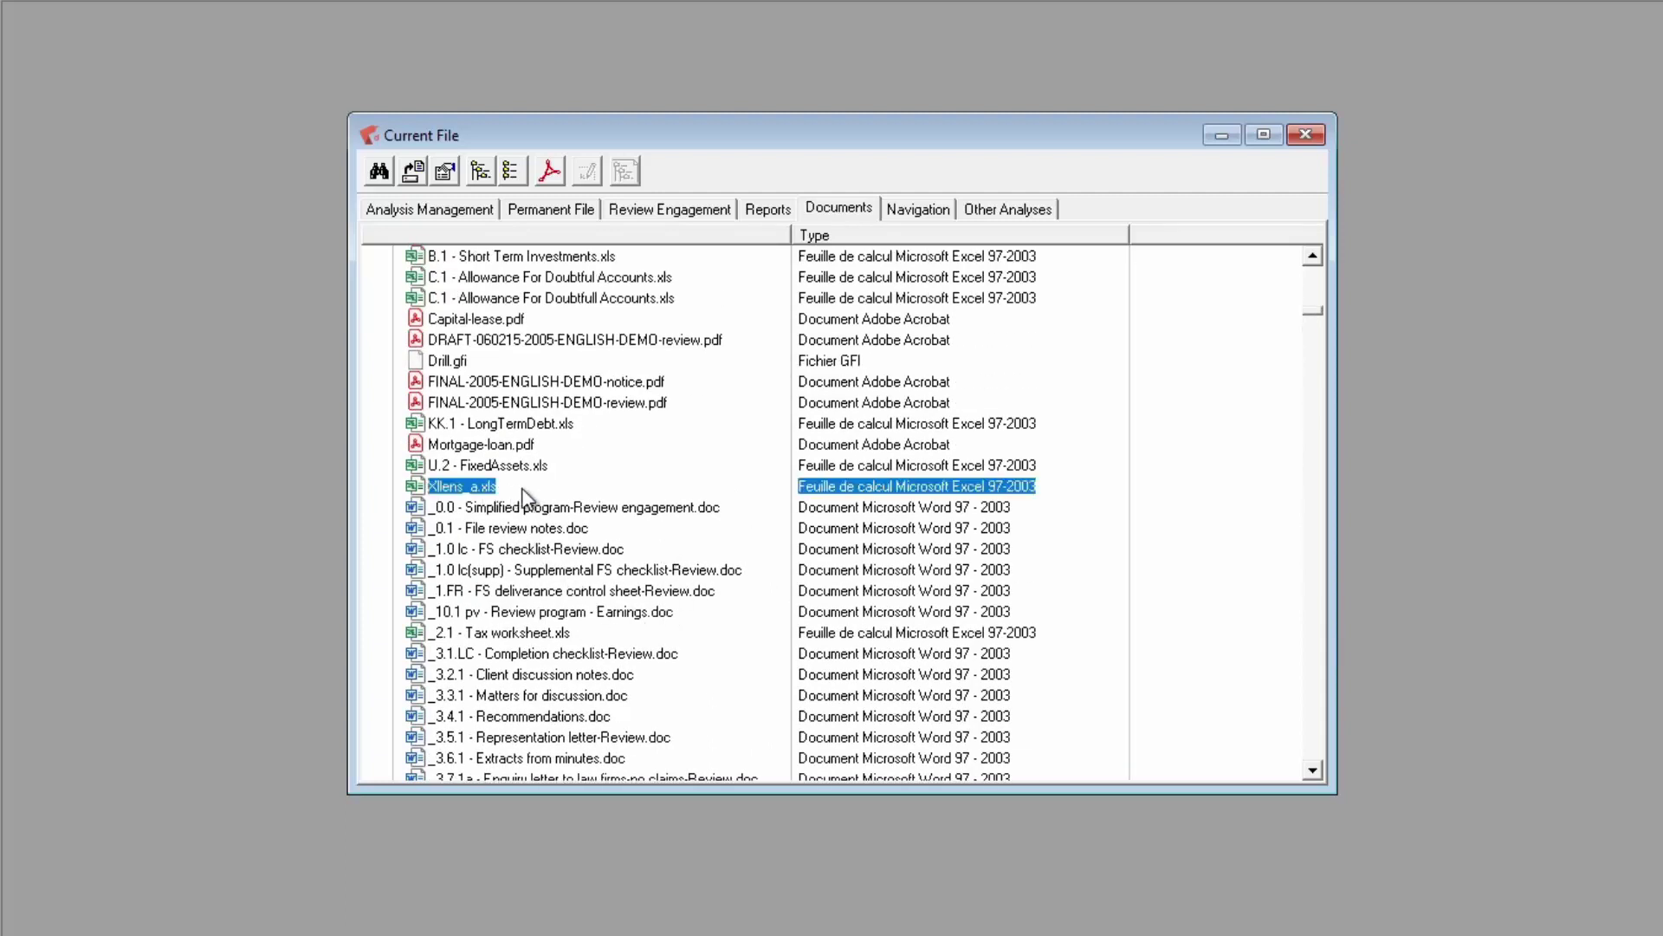
pyautogui.doubleClick(476, 488)
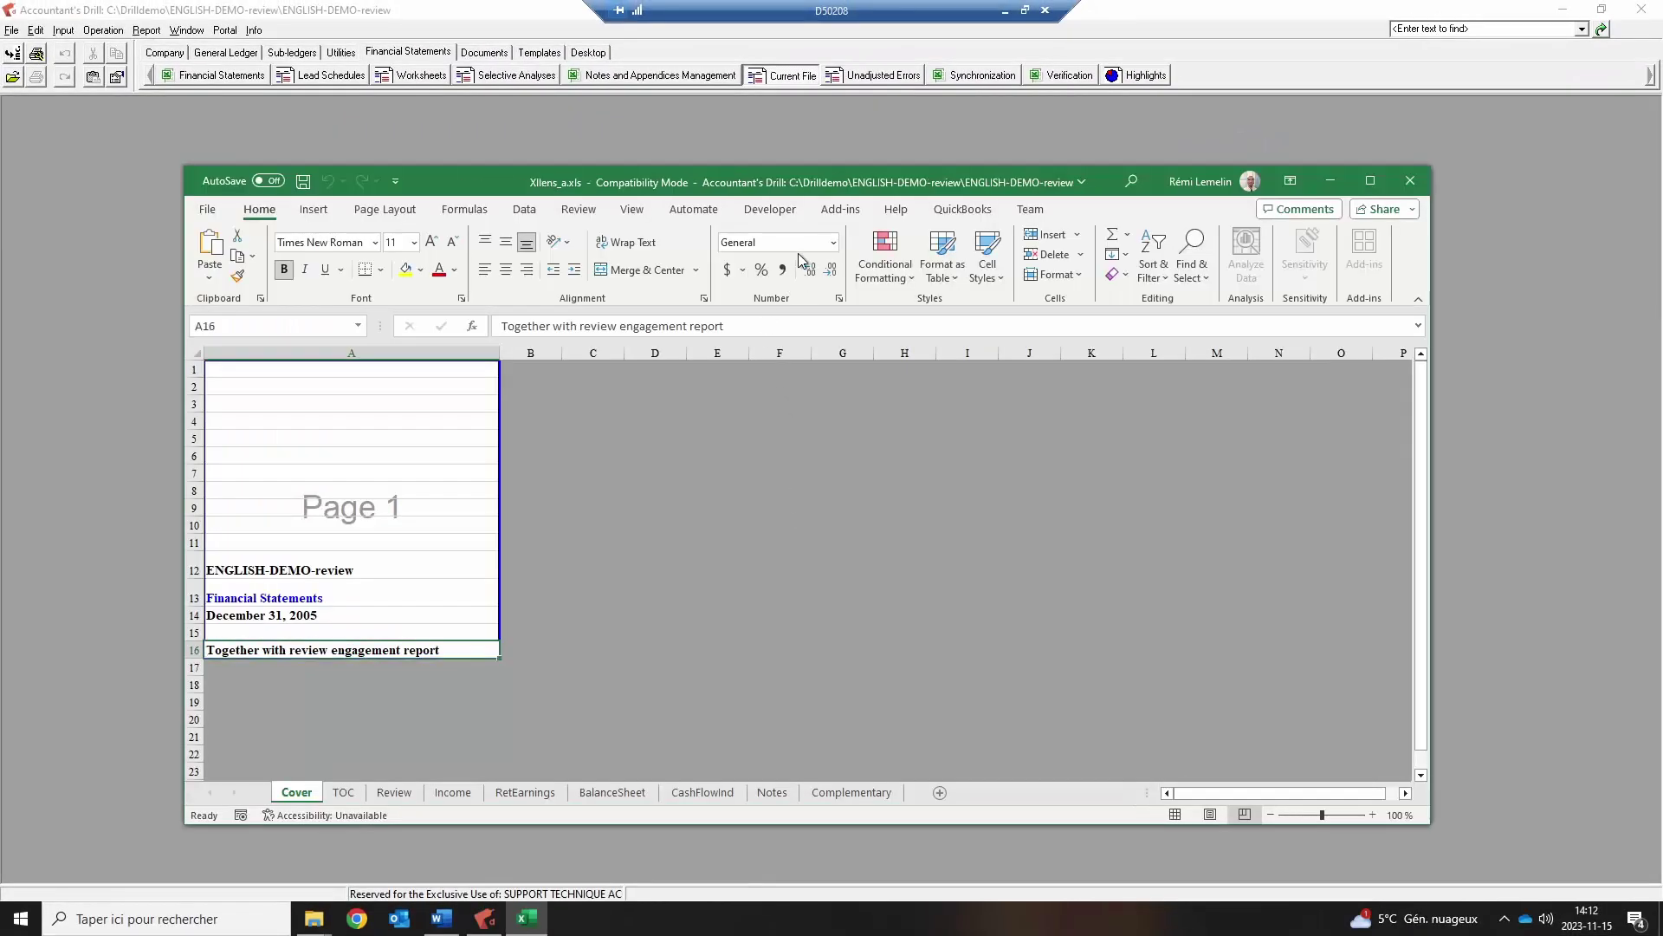
# Maximize Excel and run ExcelLENS Synchronization on Xllens_a.xls
pyautogui.click(836, 209)
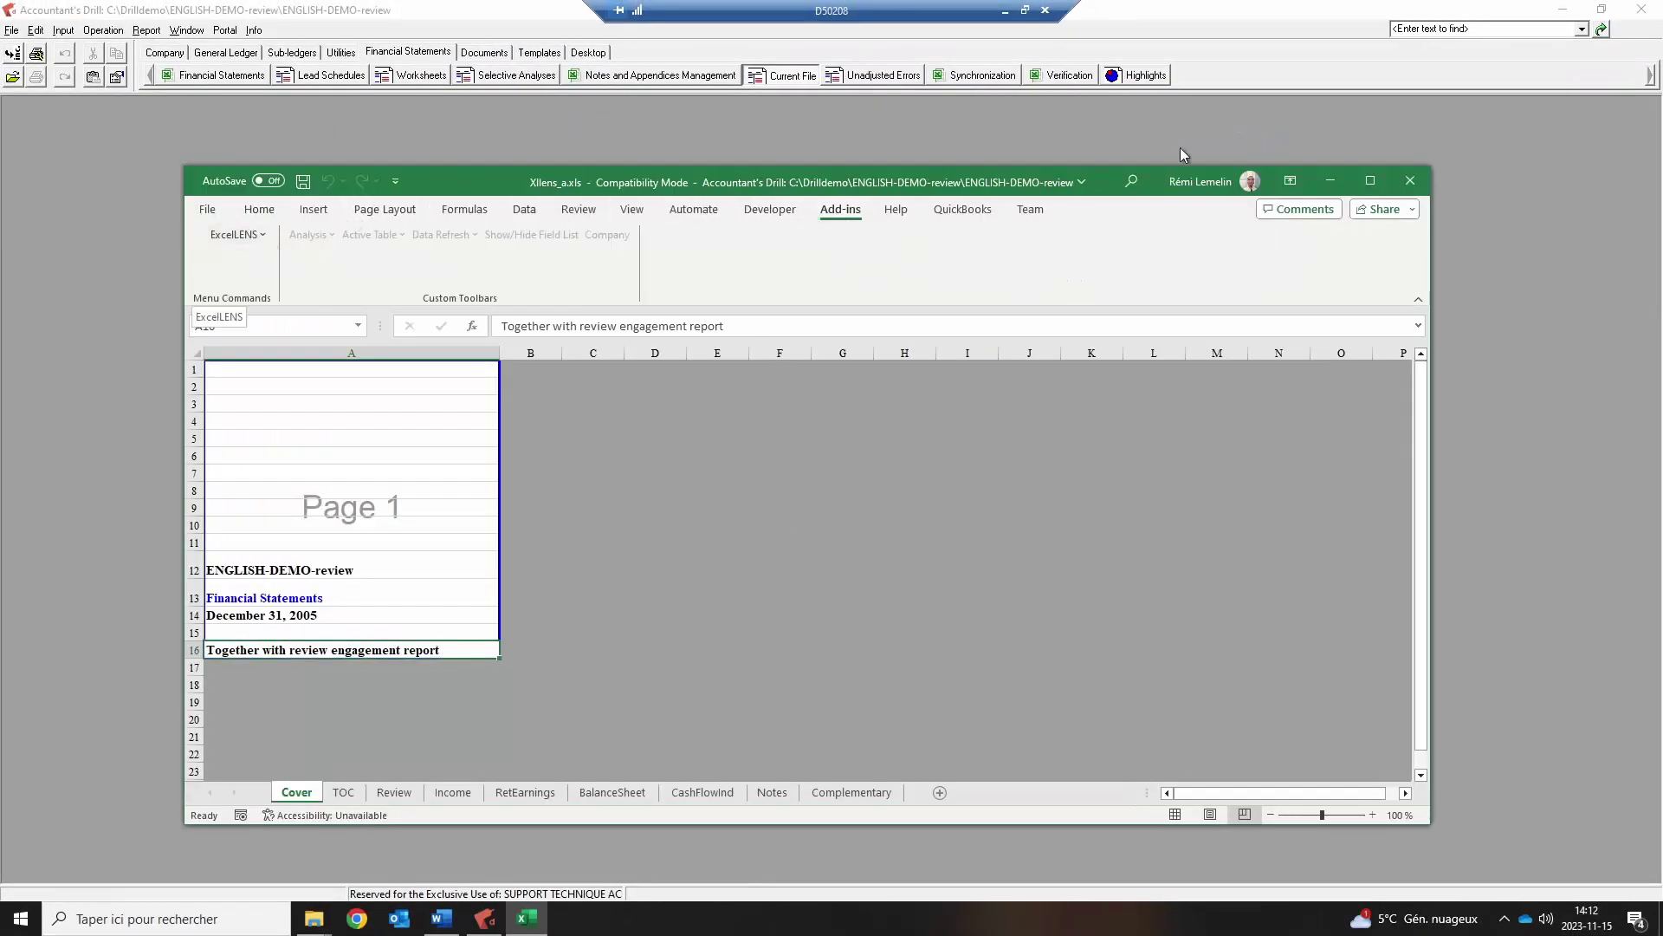
pyautogui.click(1370, 181)
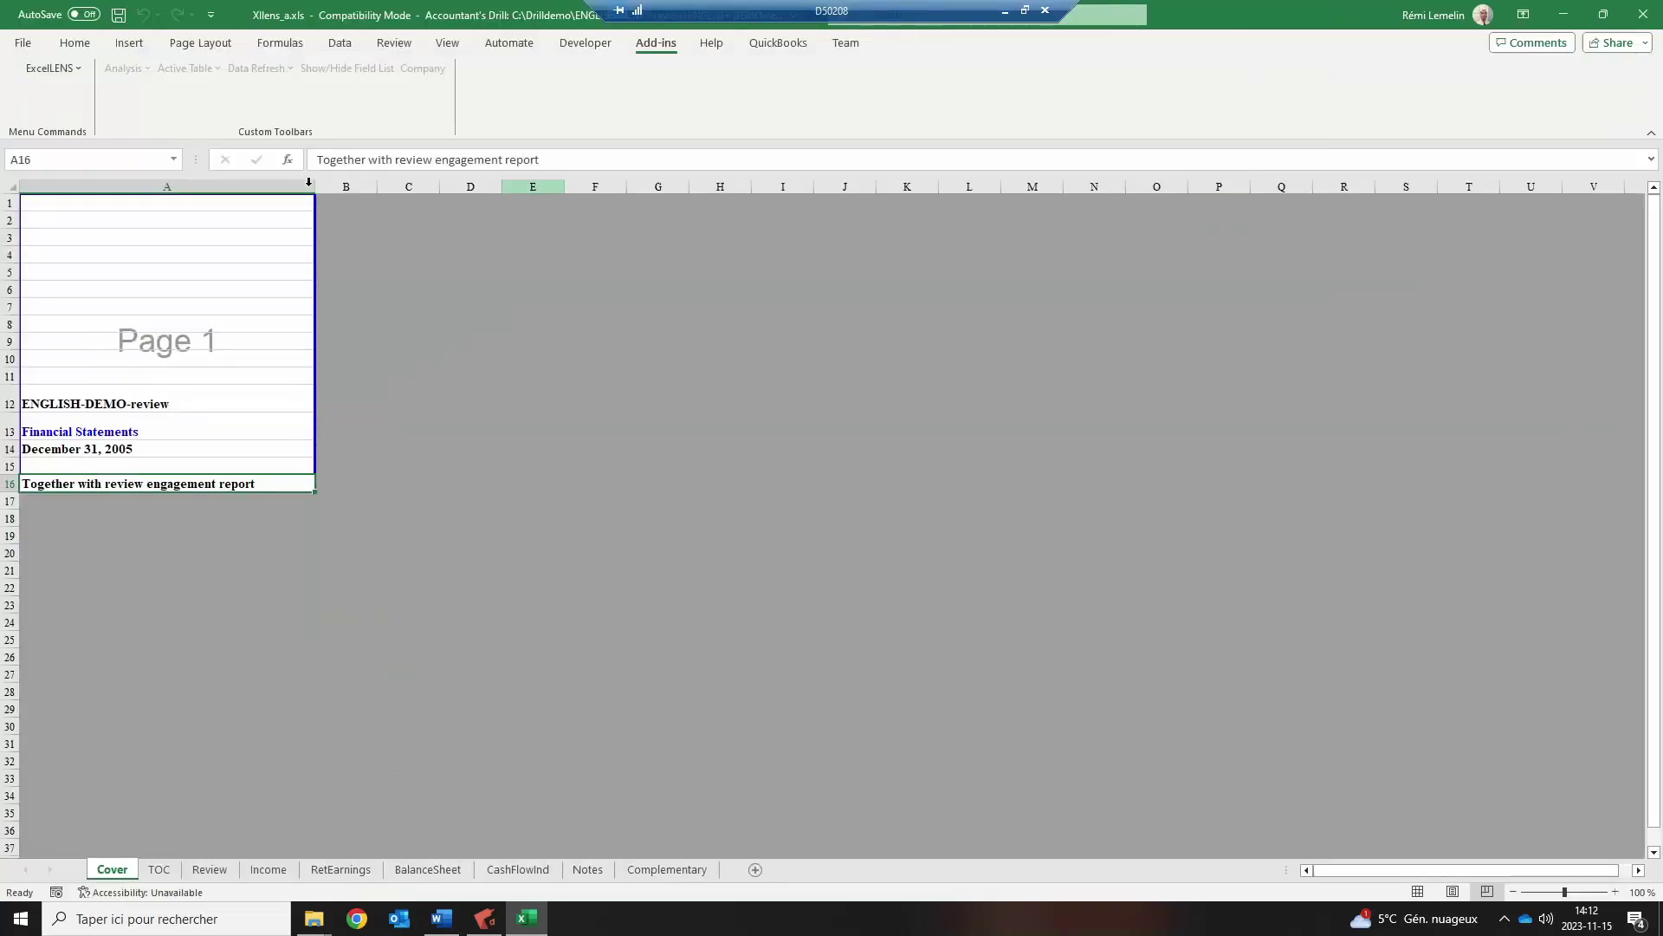
pyautogui.click(73, 69)
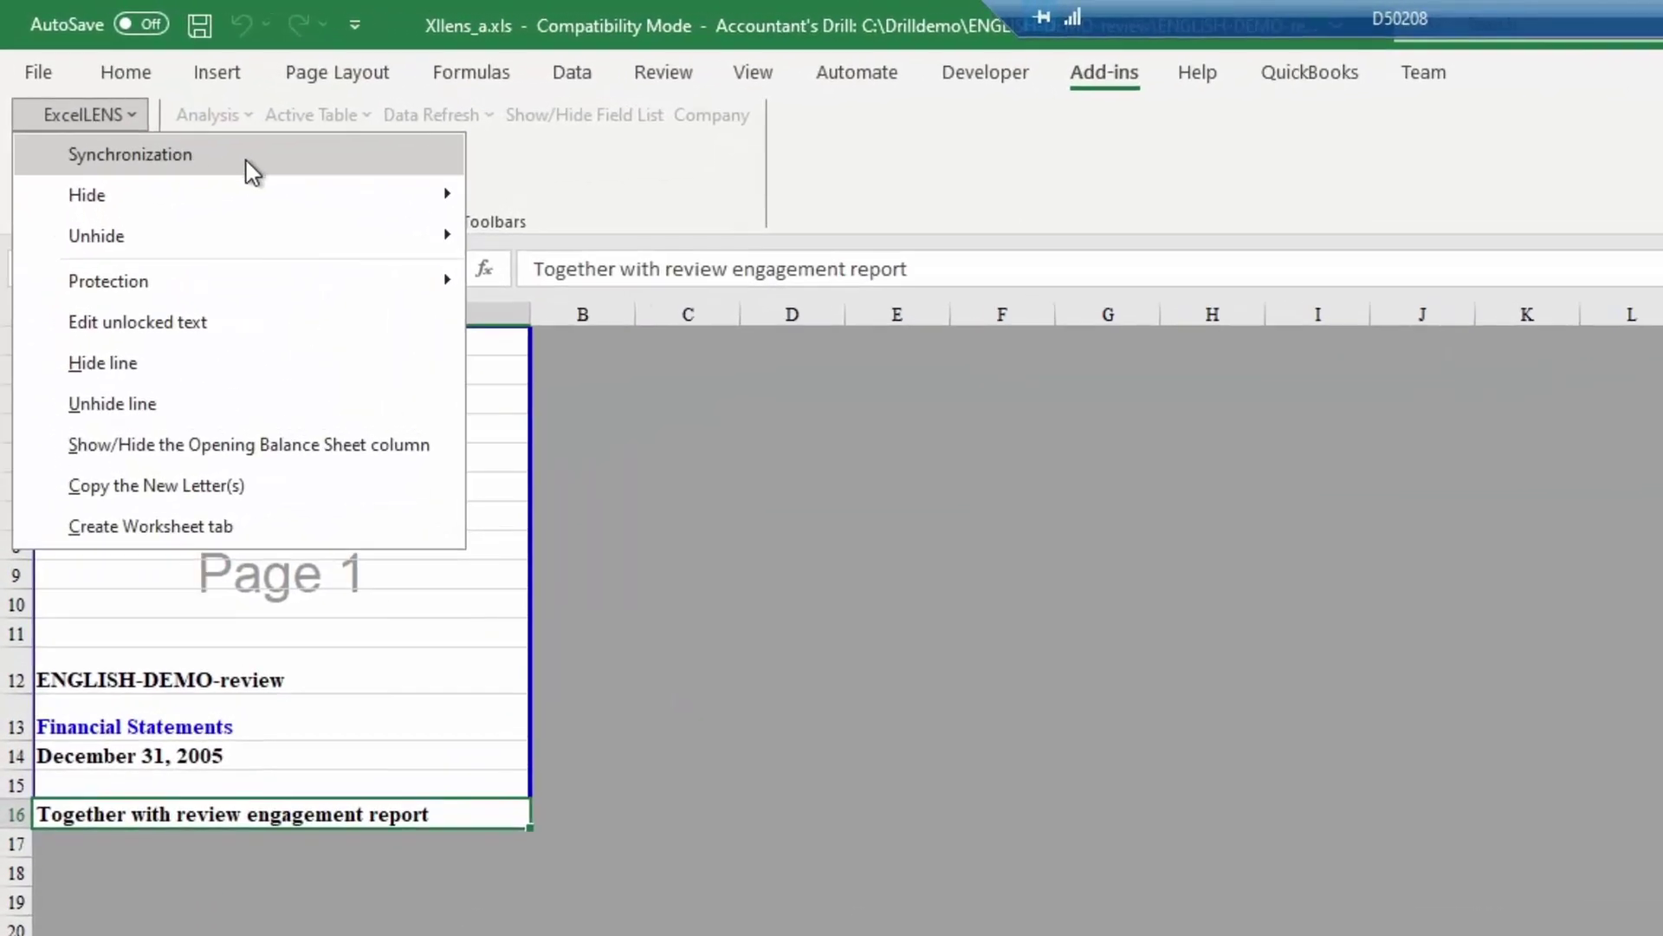
pyautogui.click(247, 162)
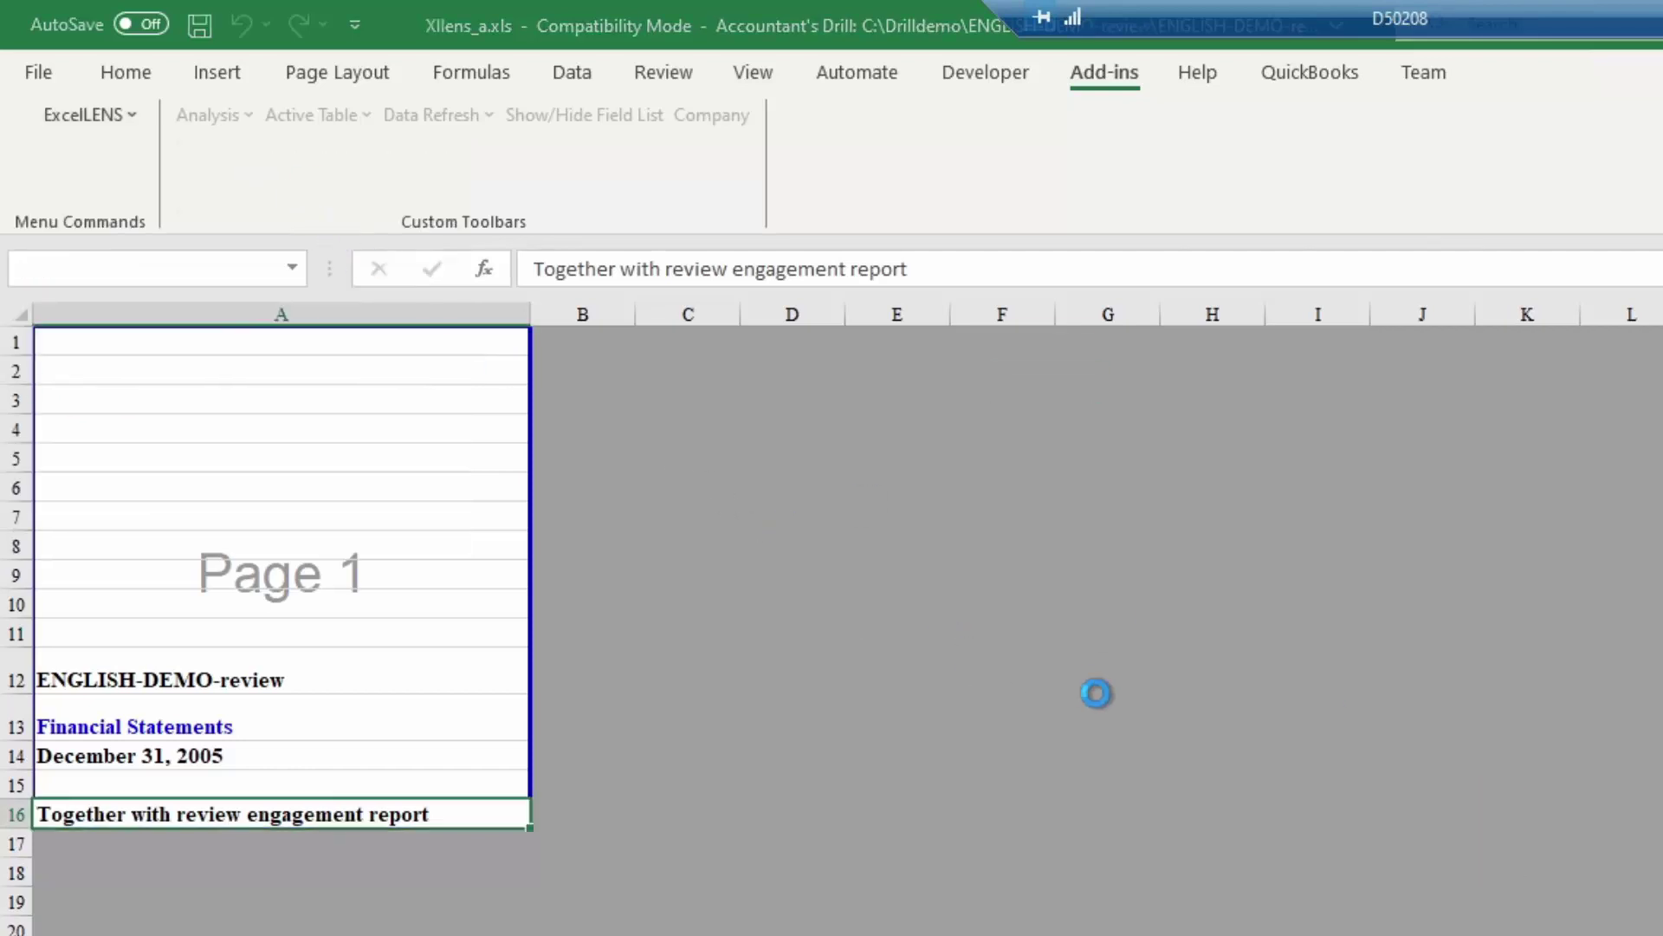
pyautogui.click(1500, 873)
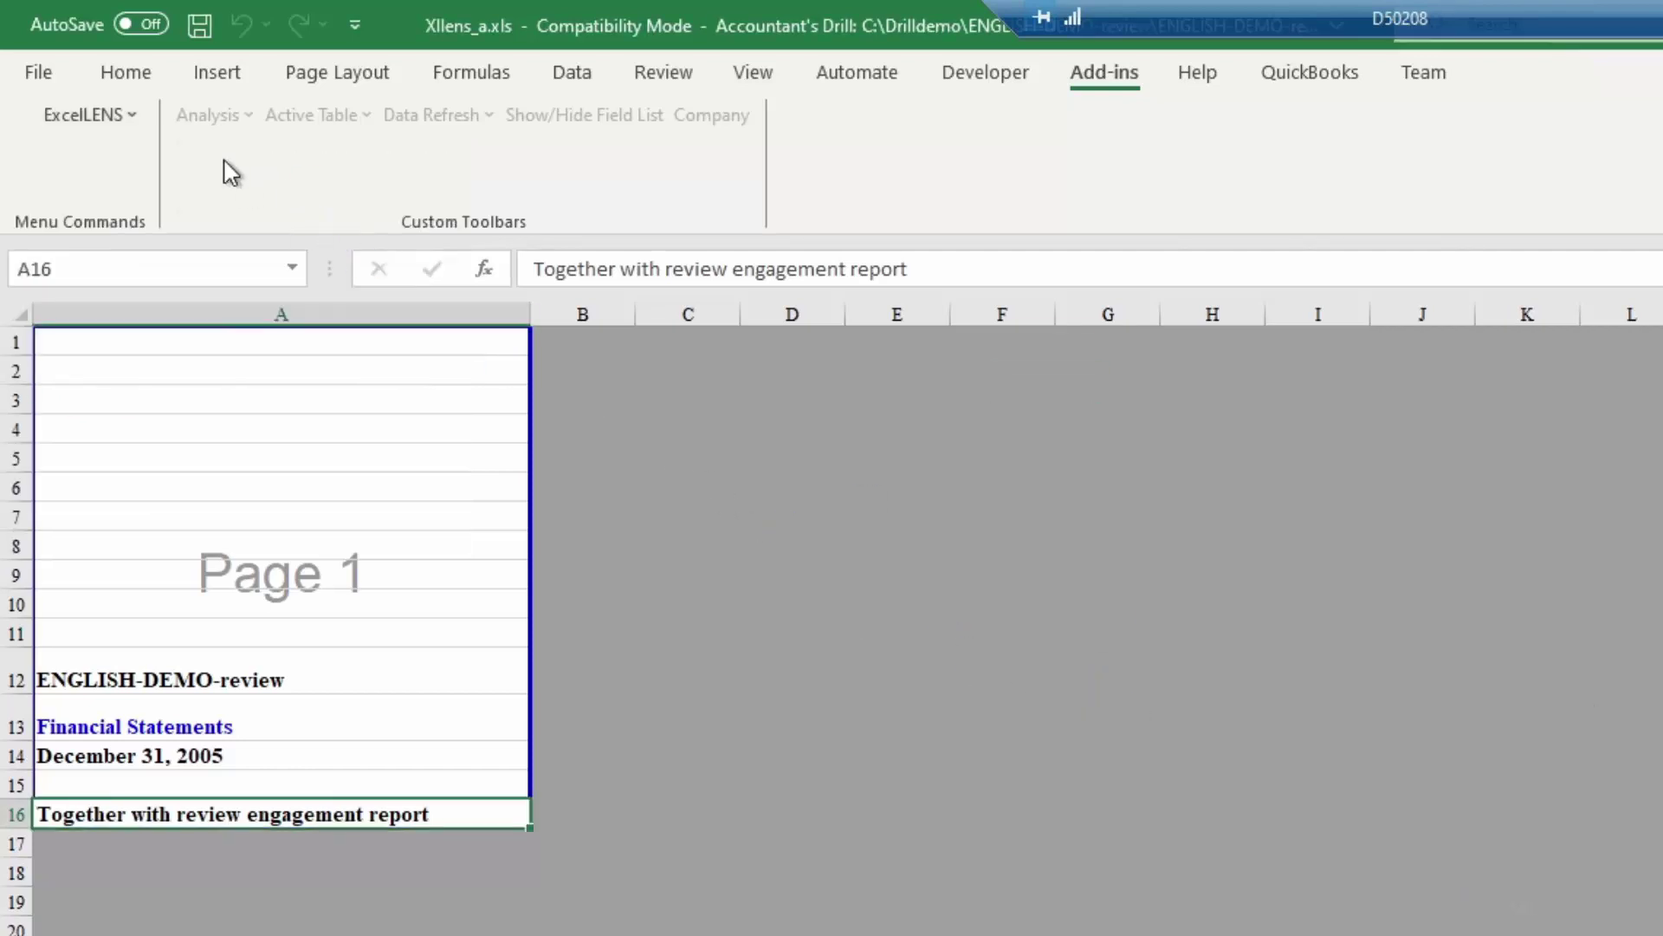
# Add the Opening Balance Sheet column via ExcelLENS Show/Hide, confirming Oui and OK
pyautogui.click(104, 122)
pyautogui.moveTo(130, 197)
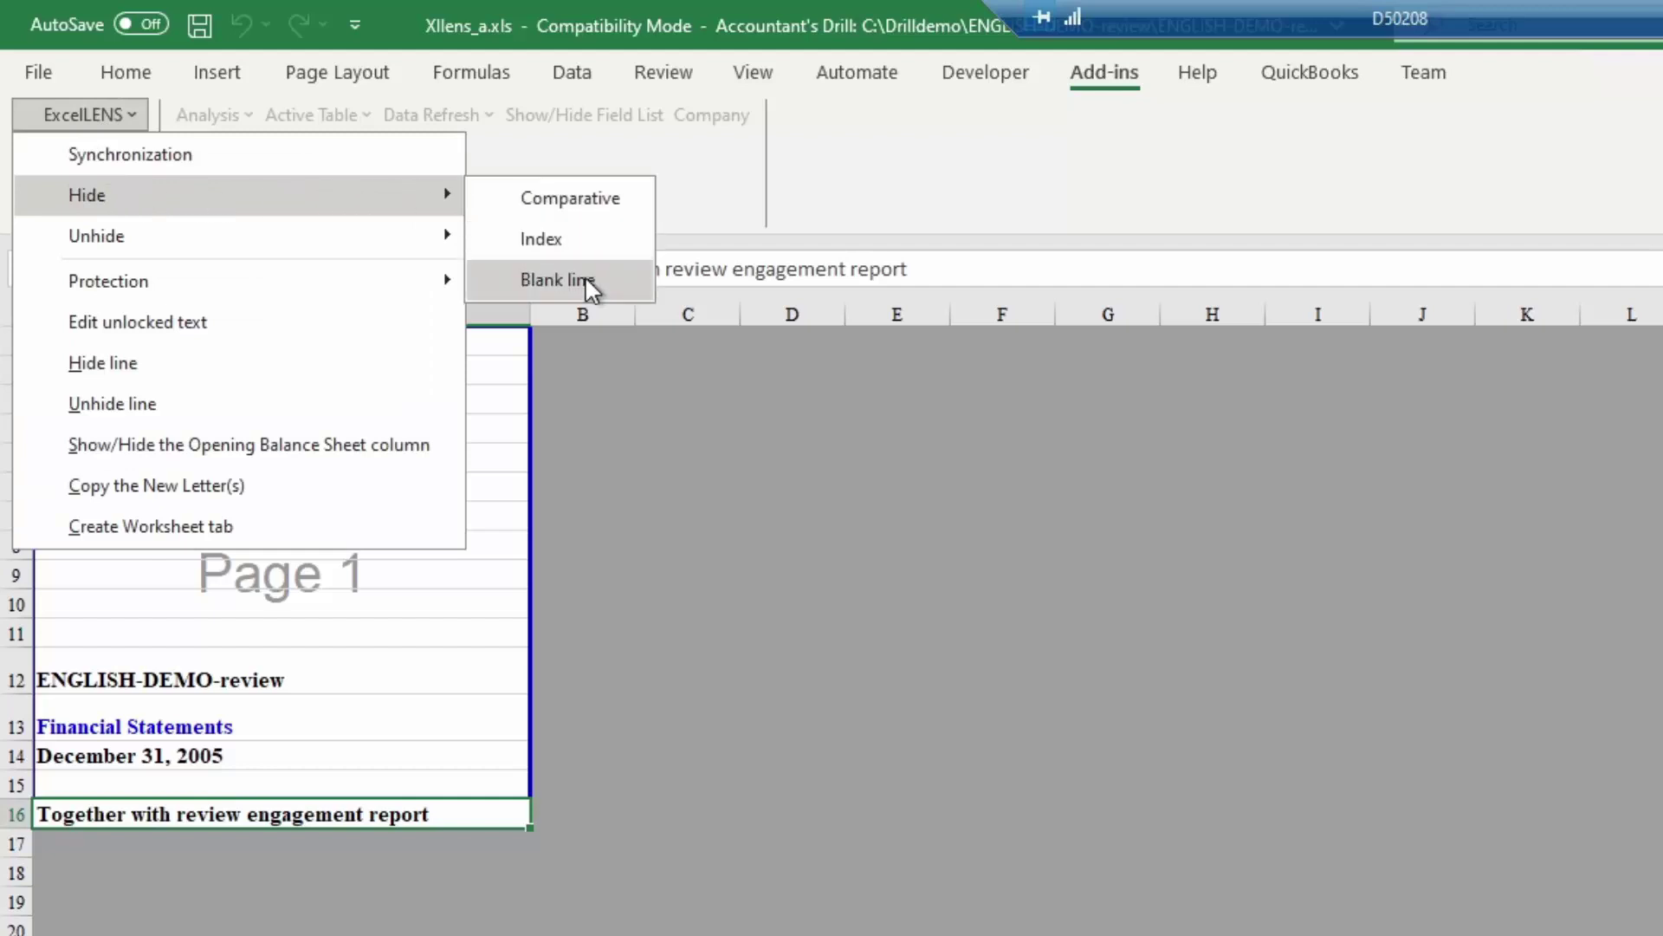
pyautogui.moveTo(286, 248)
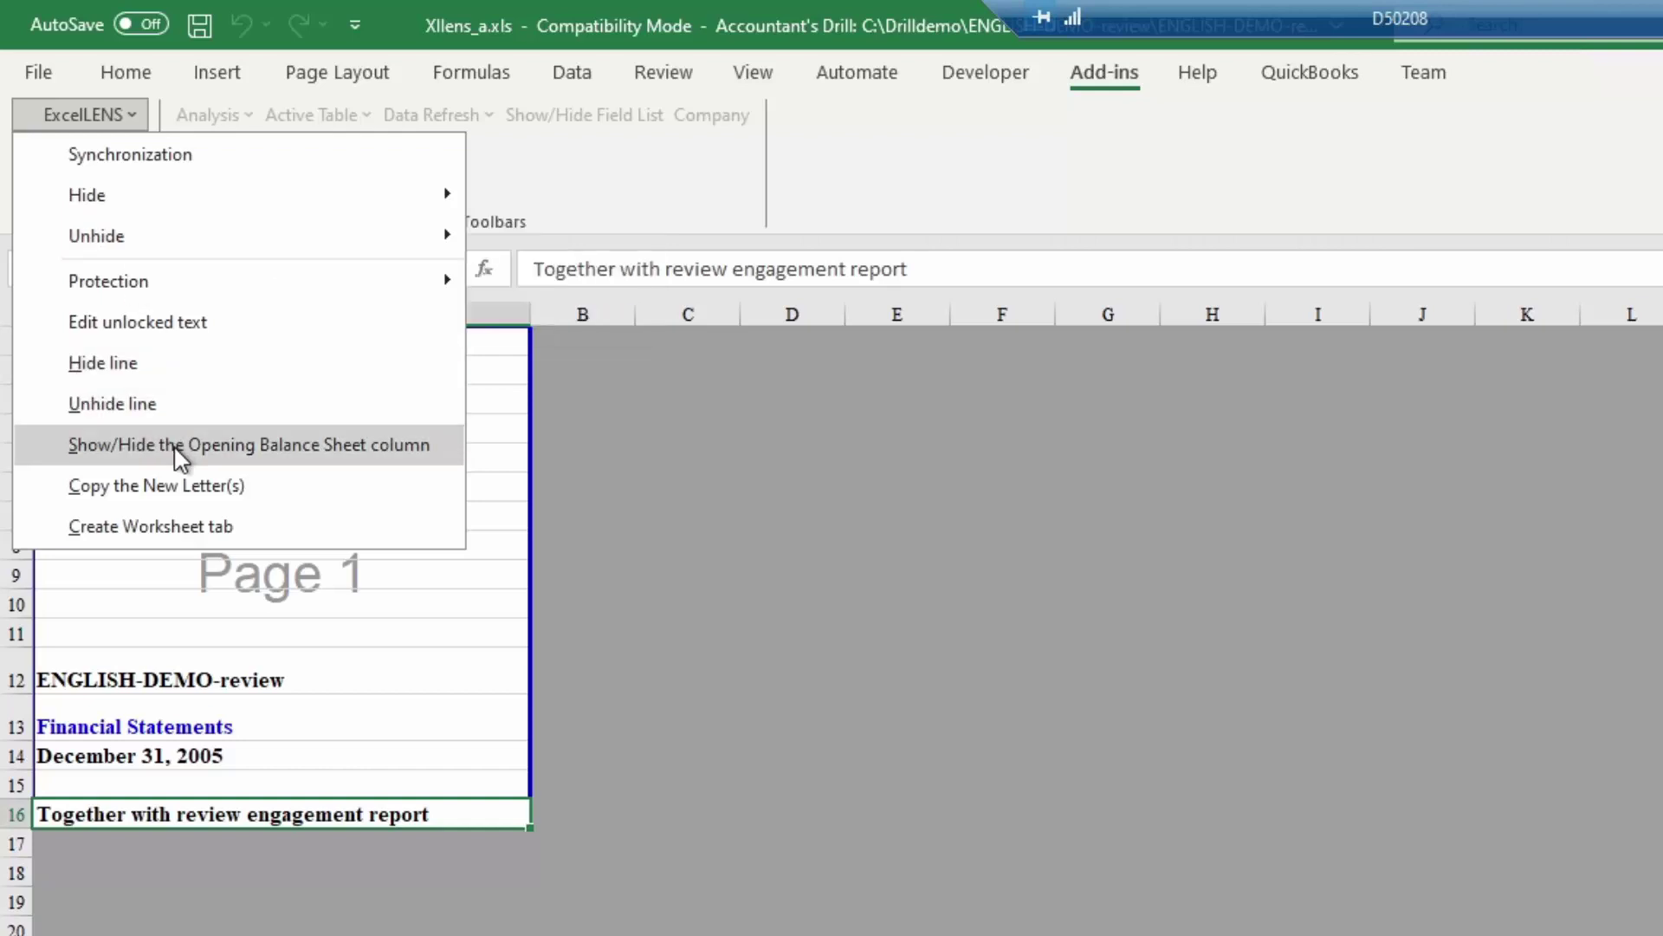
pyautogui.click(132, 448)
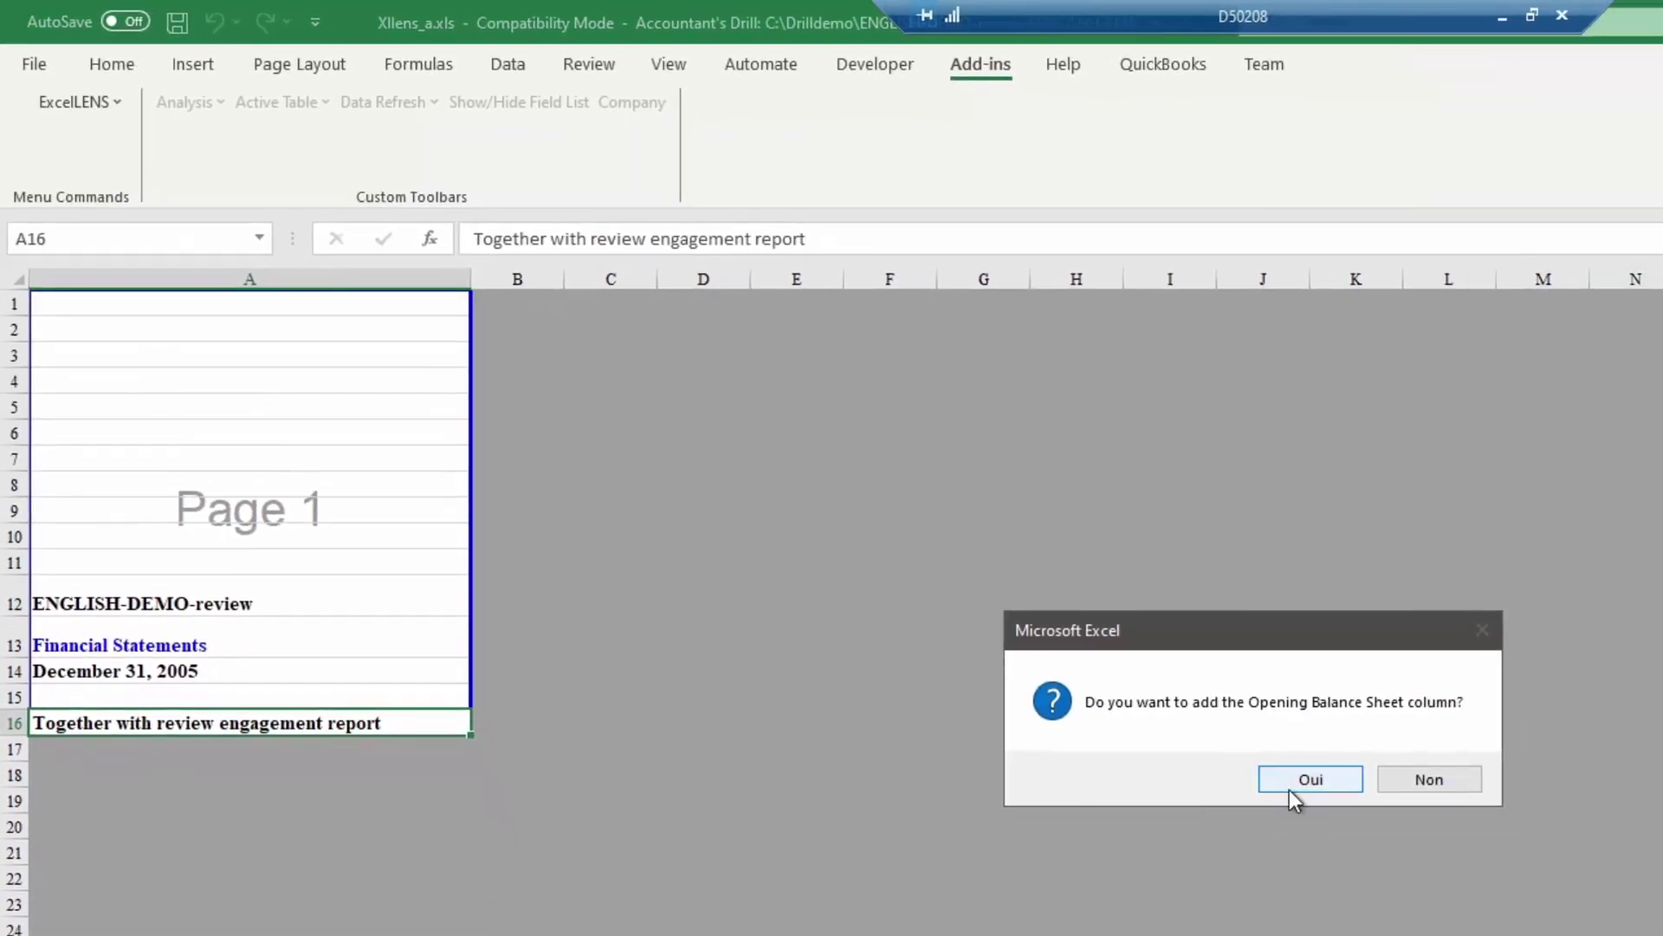
pyautogui.click(1296, 783)
pyautogui.click(1442, 774)
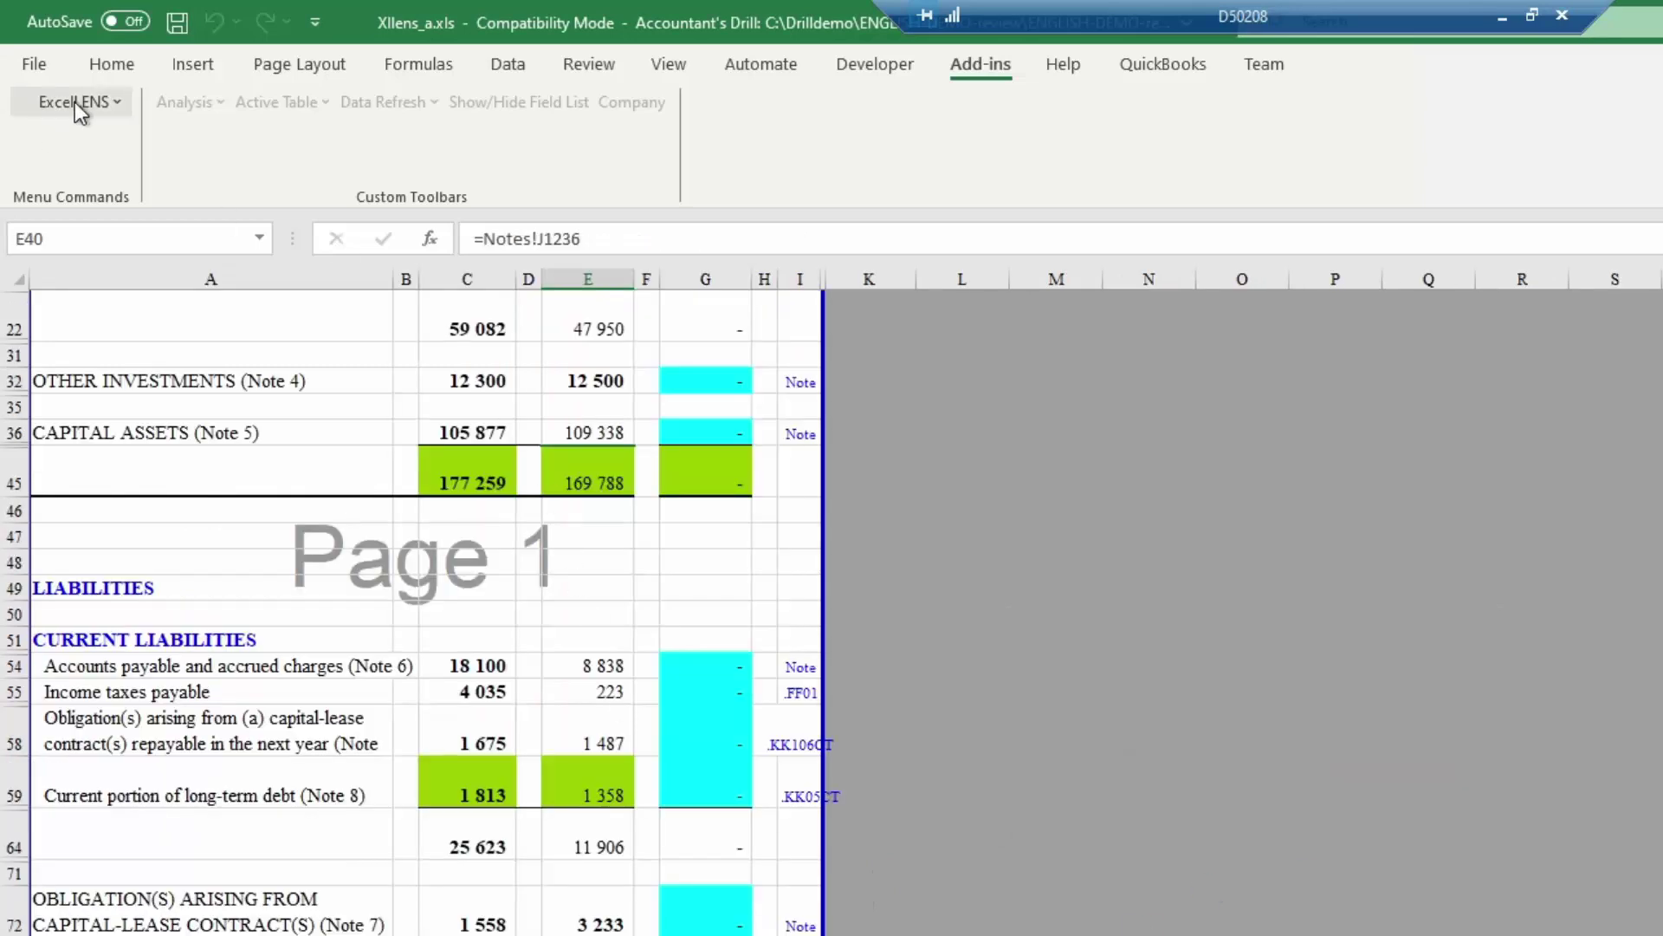
pyautogui.click(76, 102)
pyautogui.moveTo(119, 250)
pyautogui.click(1051, 404)
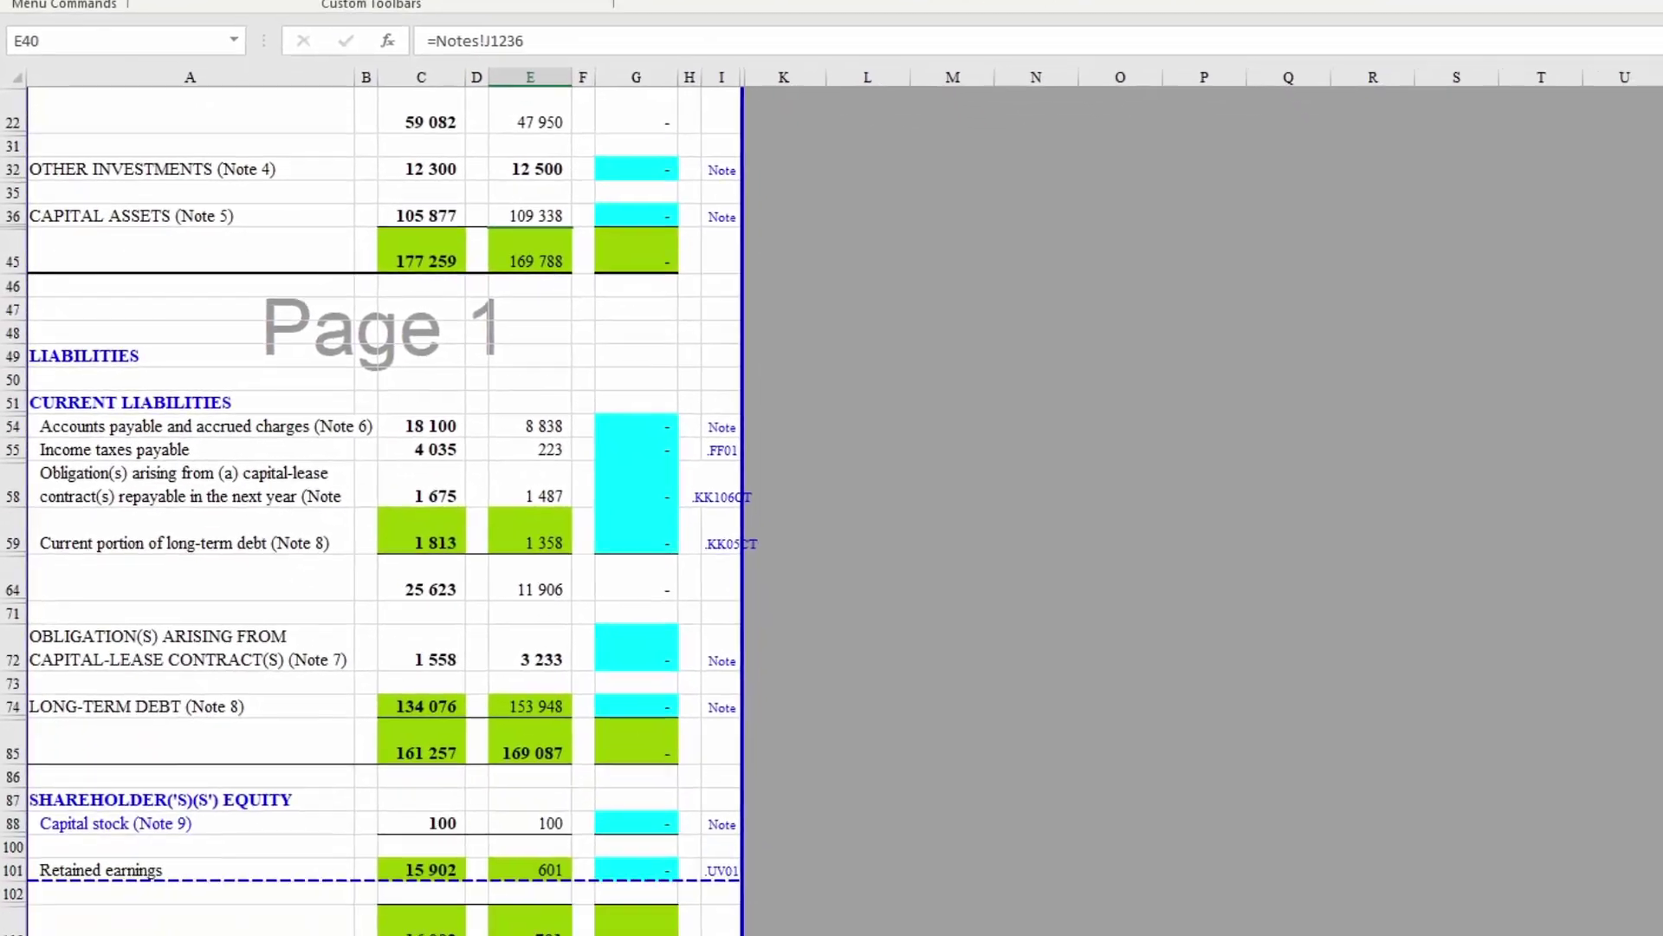
# On the Review sheet, start replacing 'We' with 'I' in the paragraph, then cancel
pyautogui.click(146, 918)
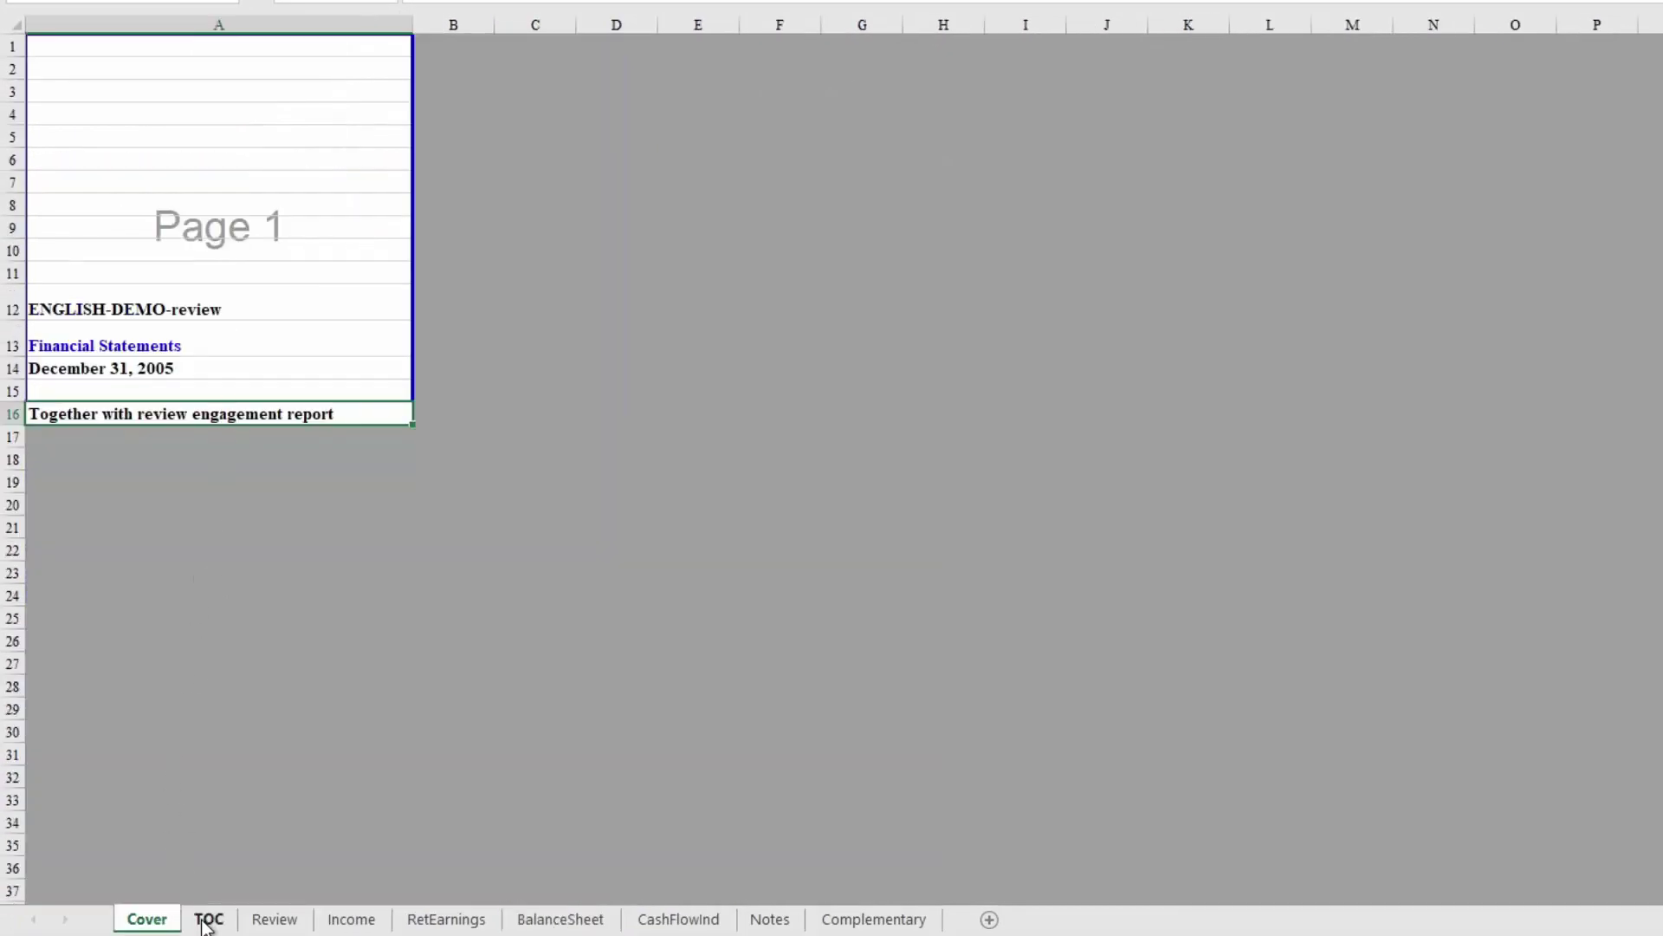
pyautogui.click(208, 920)
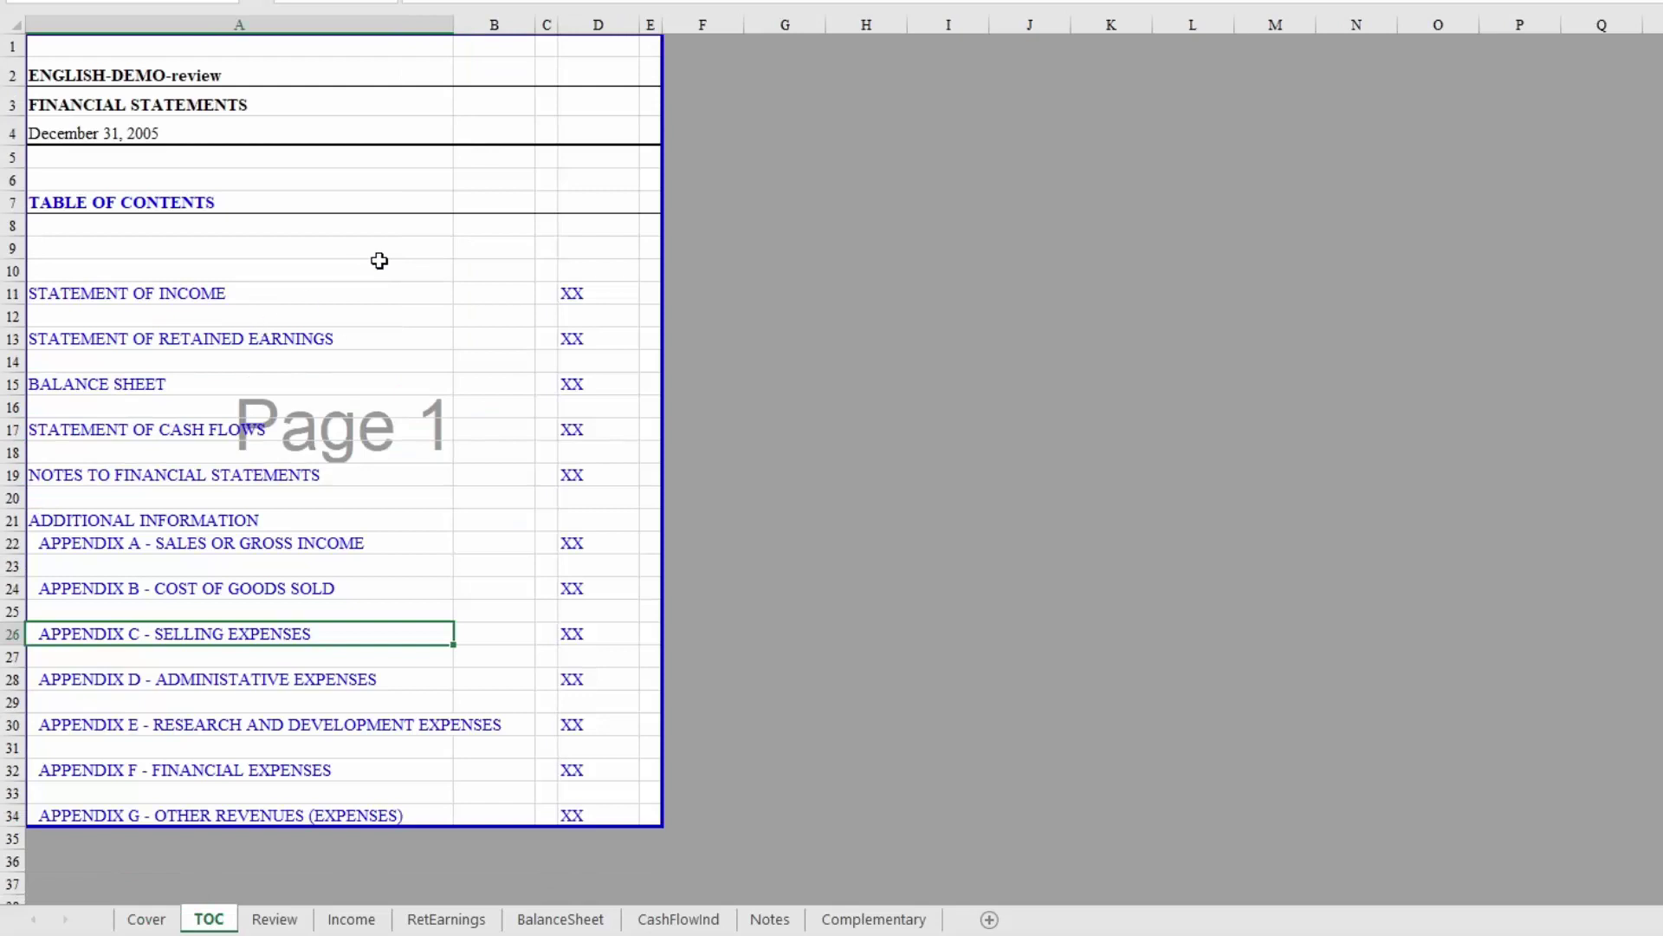
pyautogui.click(273, 921)
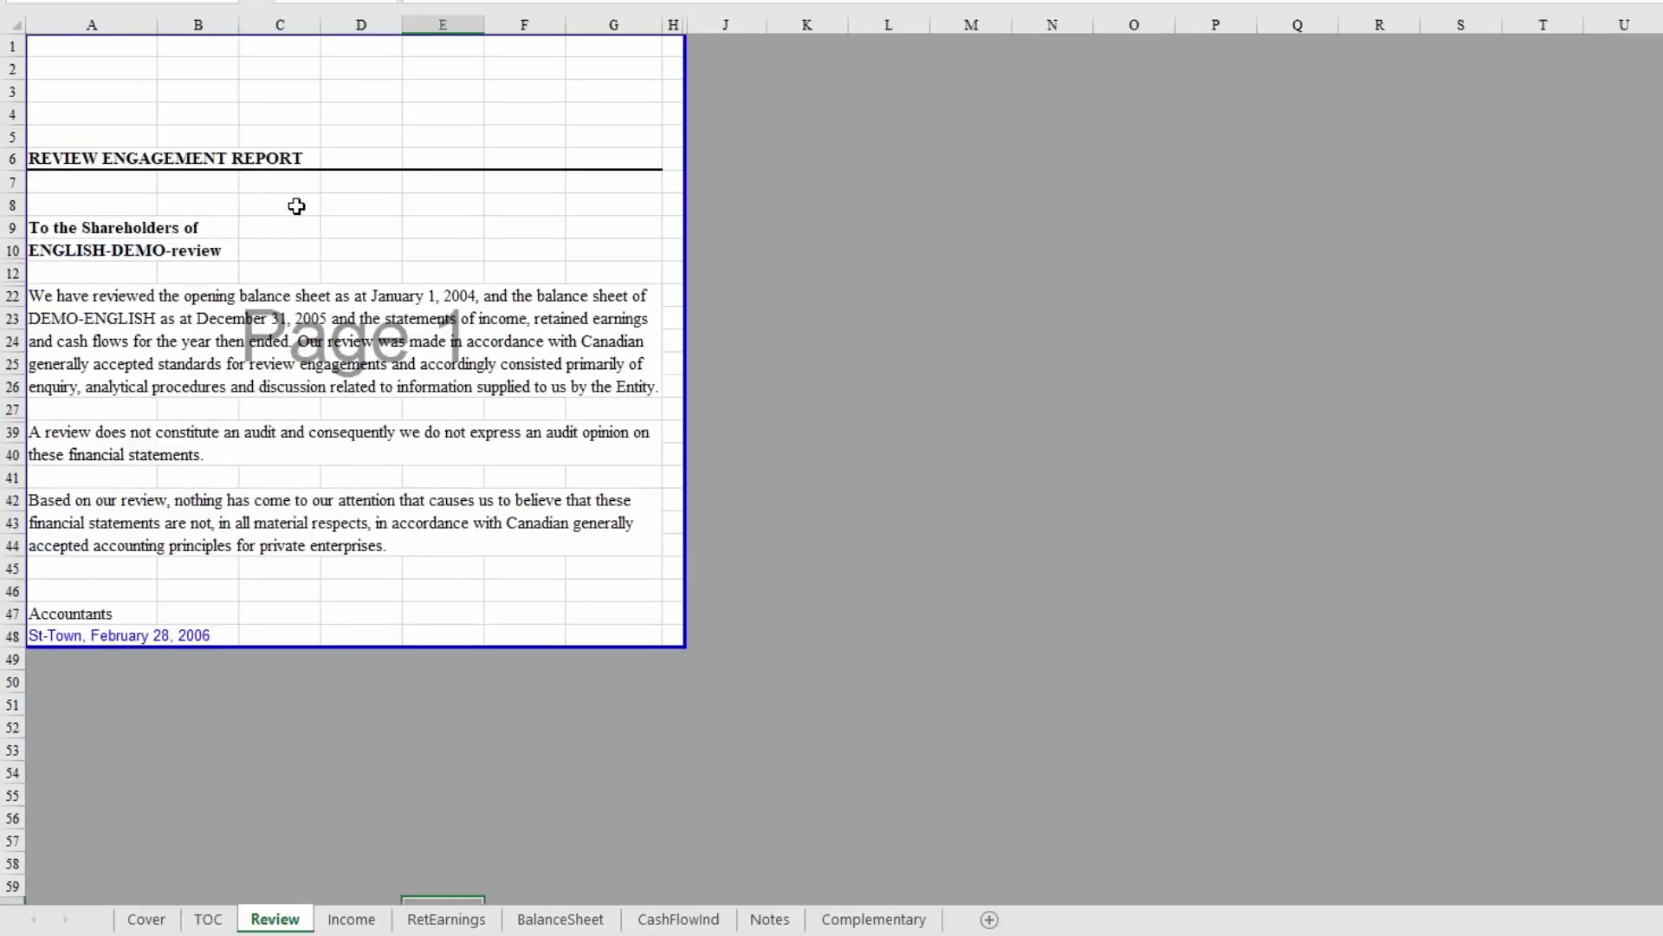
pyautogui.click(170, 343)
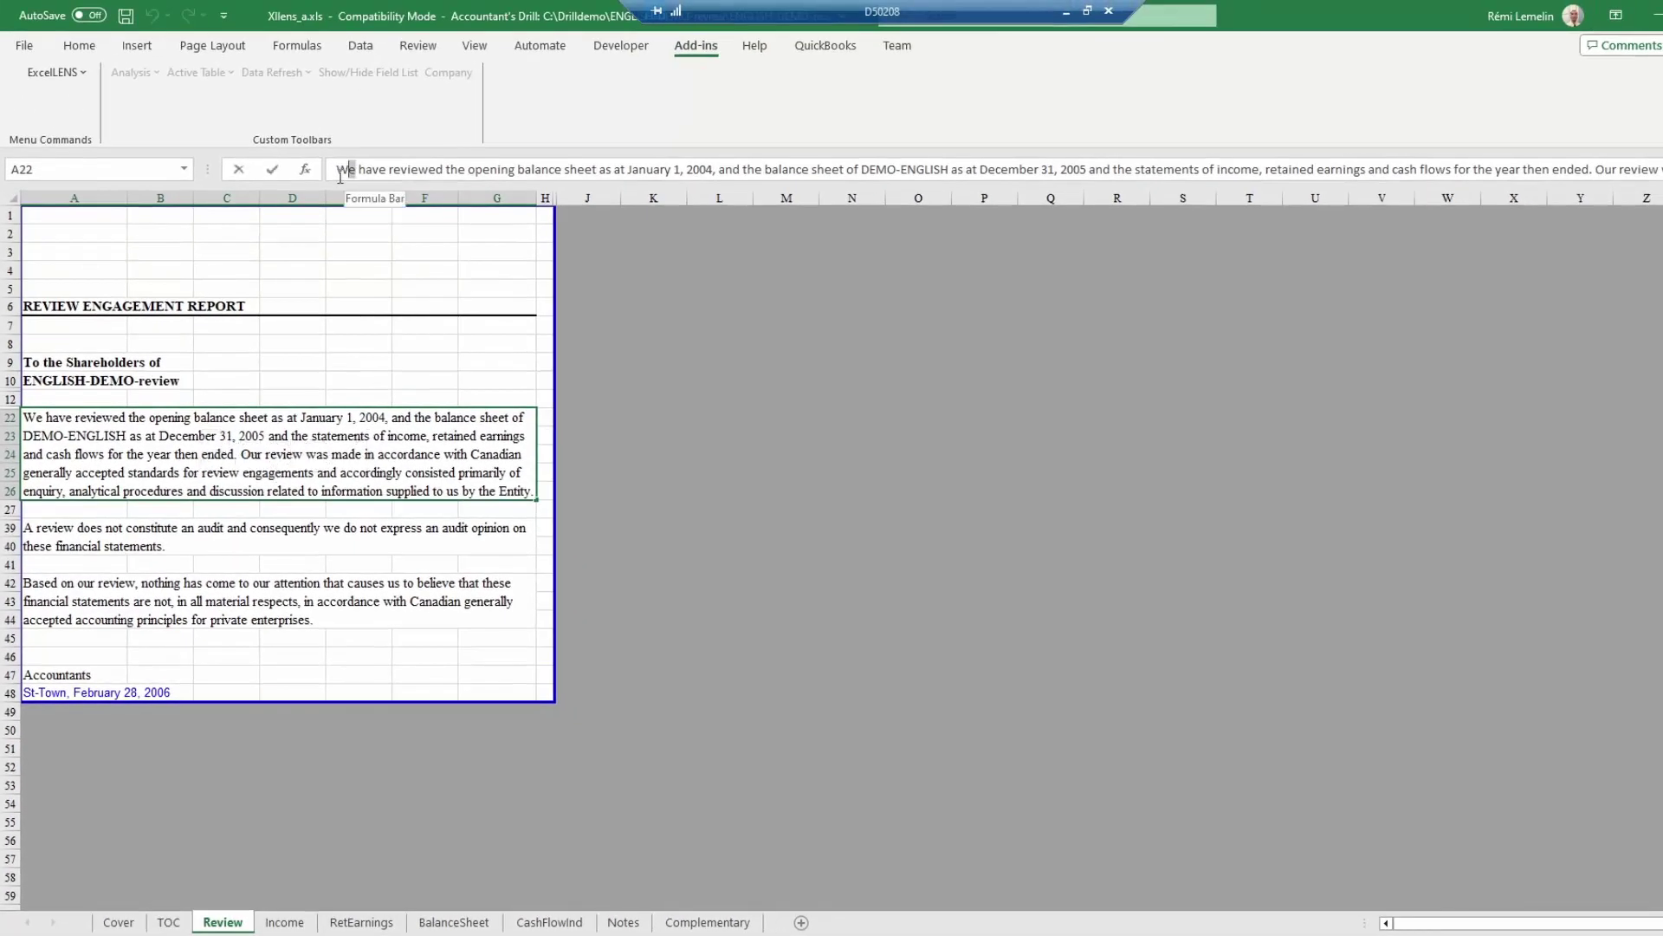
pyautogui.doubleClick(344, 170)
pyautogui.write('I')
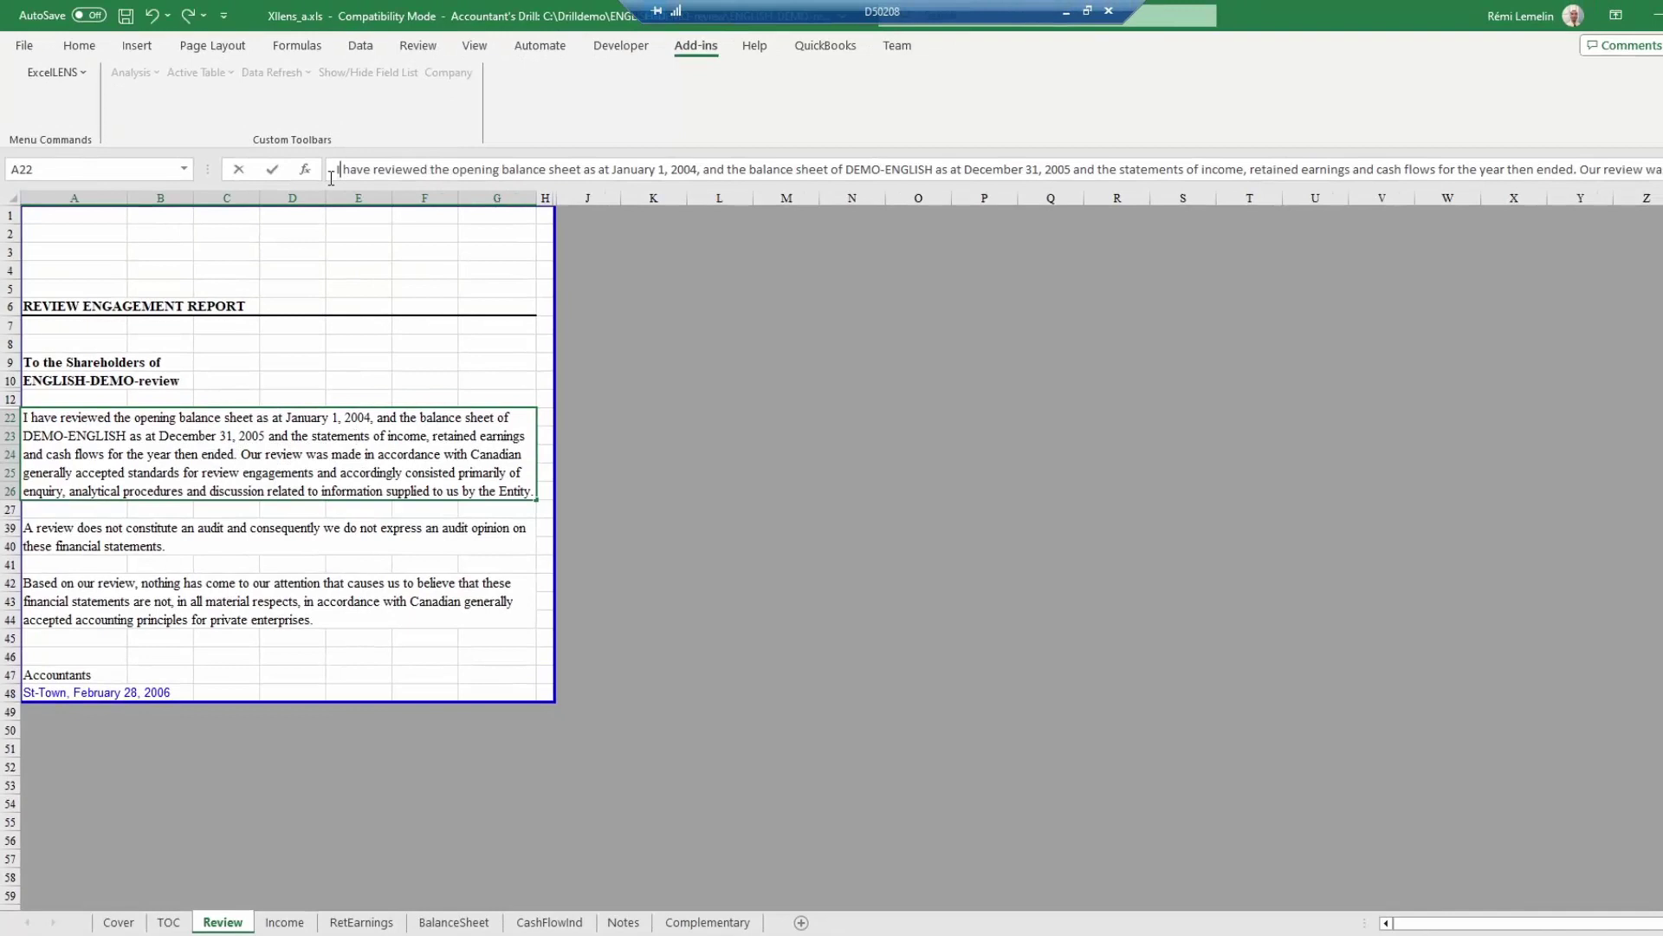
pyautogui.press('Escape')
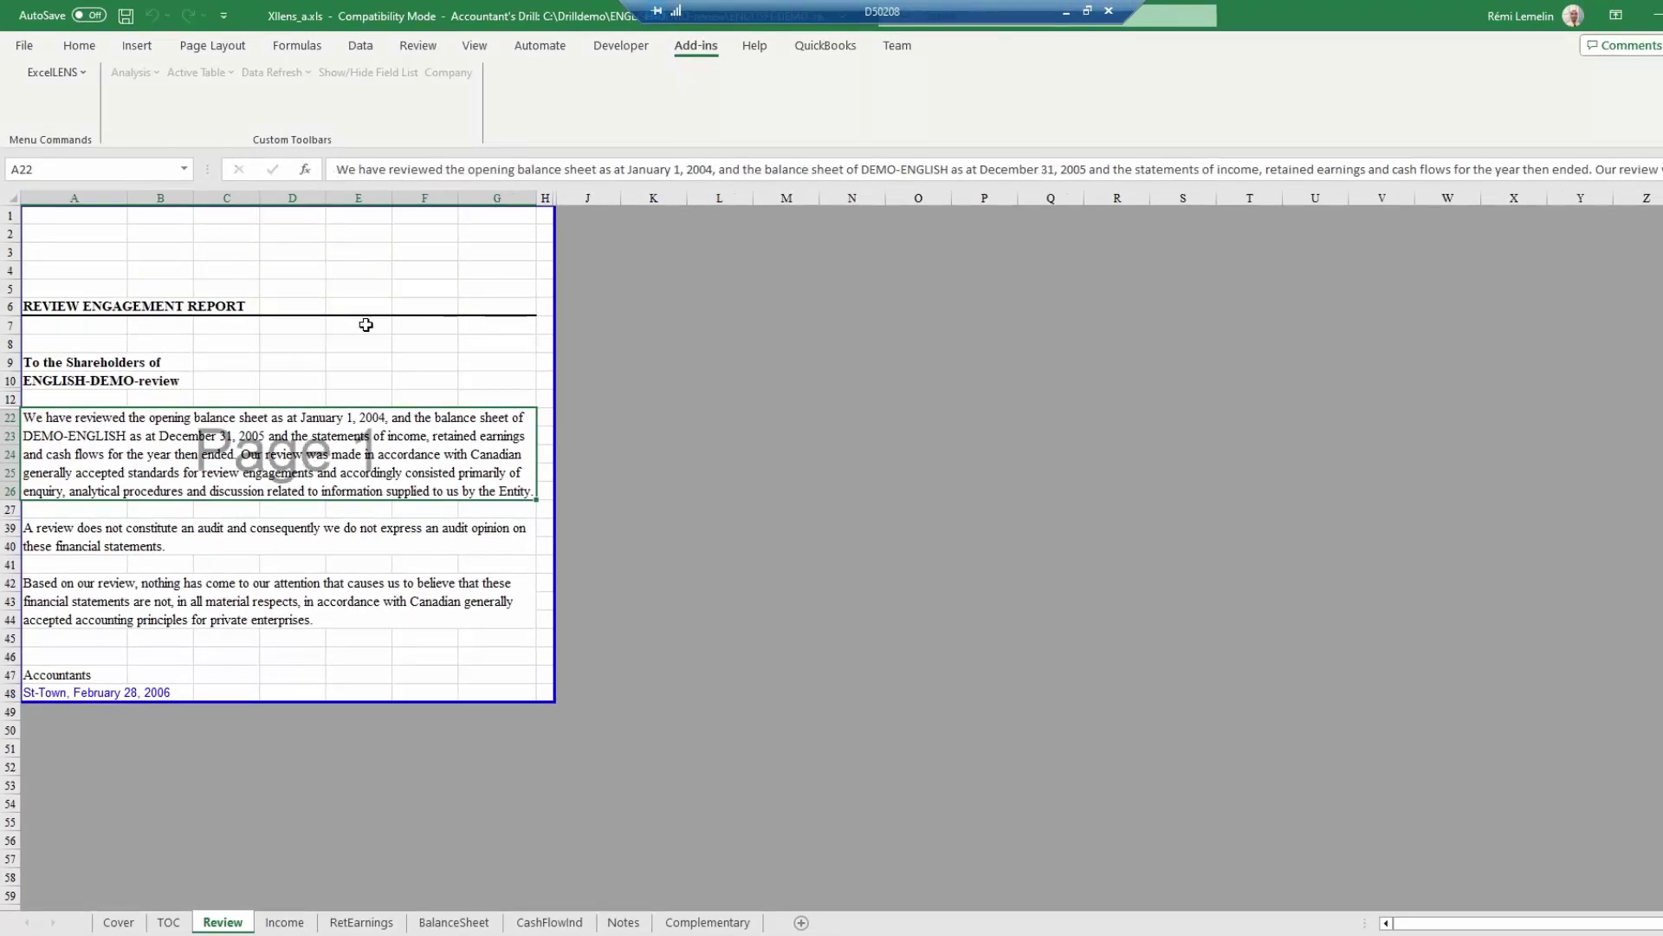
# Browse the Income, RetEarnings and BalanceSheet sheets
pyautogui.click(284, 923)
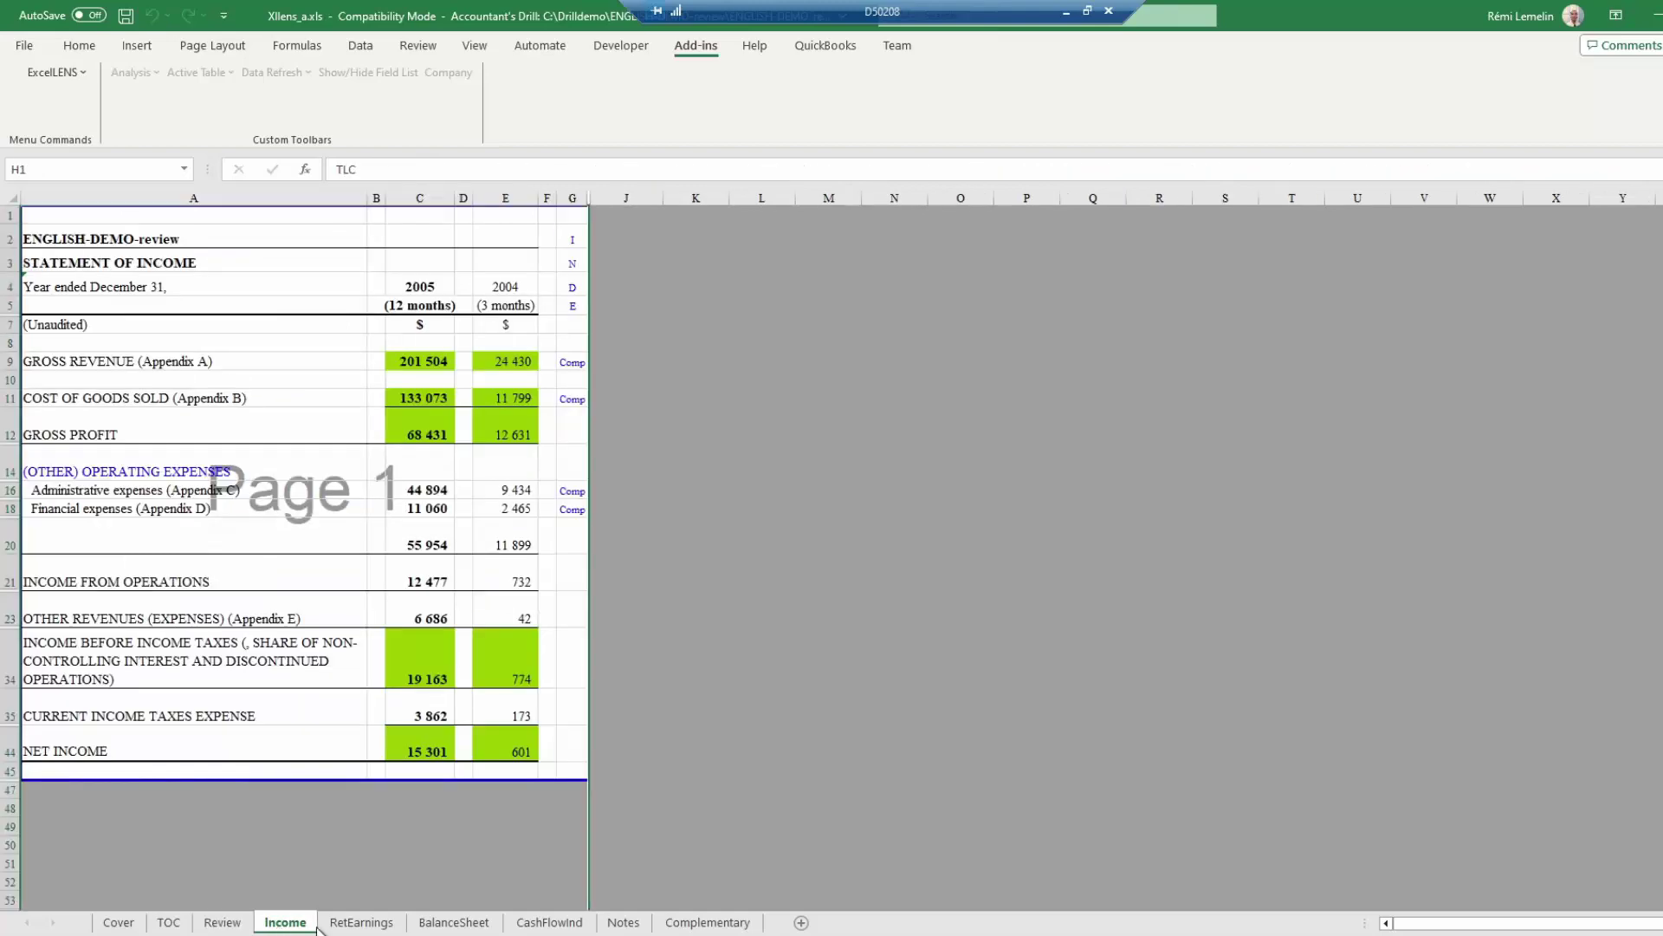
pyautogui.click(346, 923)
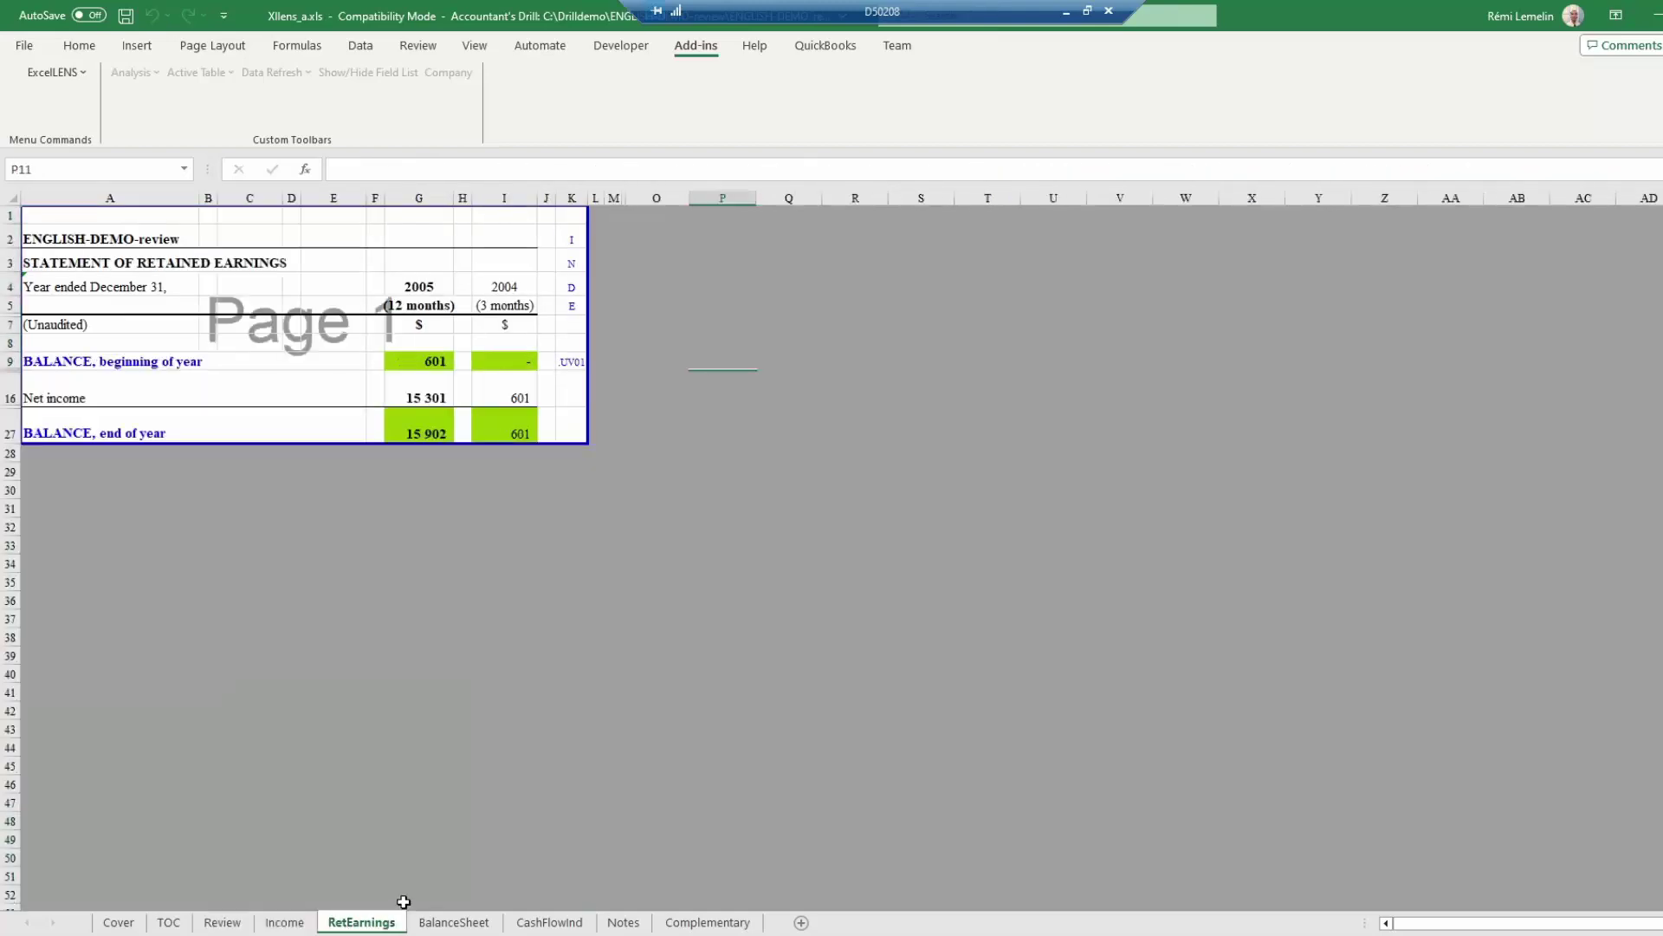
pyautogui.click(453, 922)
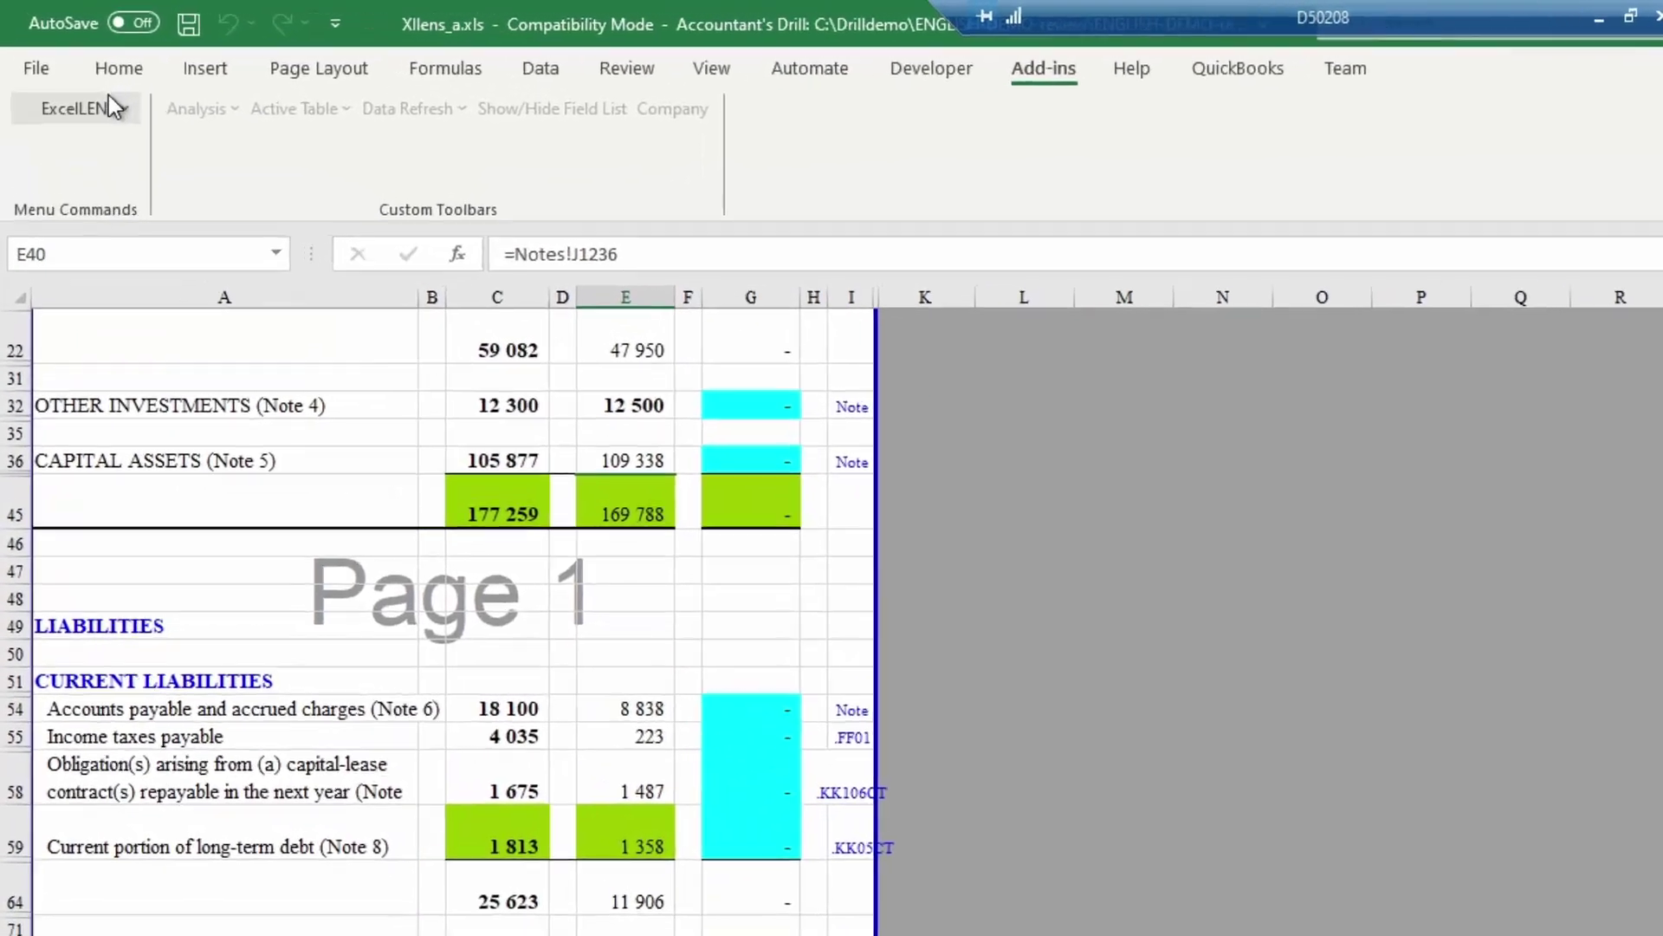
# Hide the Opening Balance Sheet column, confirming Oui, and check the Cash 15 187 cells
pyautogui.click(67, 70)
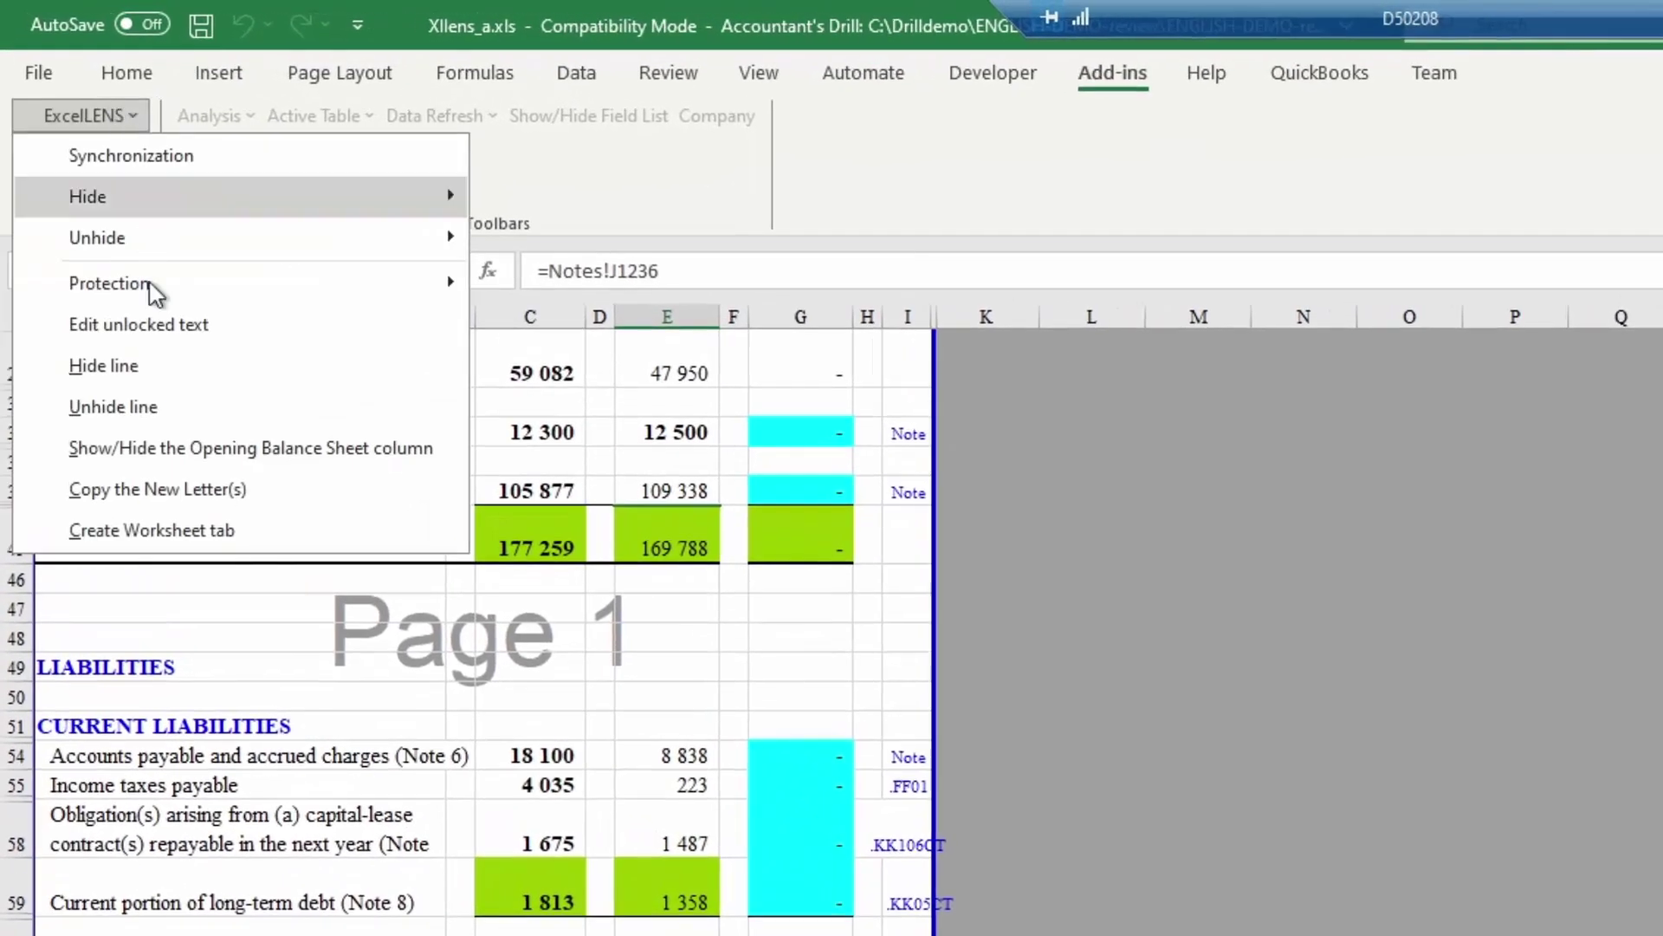
pyautogui.click(167, 456)
pyautogui.click(1581, 929)
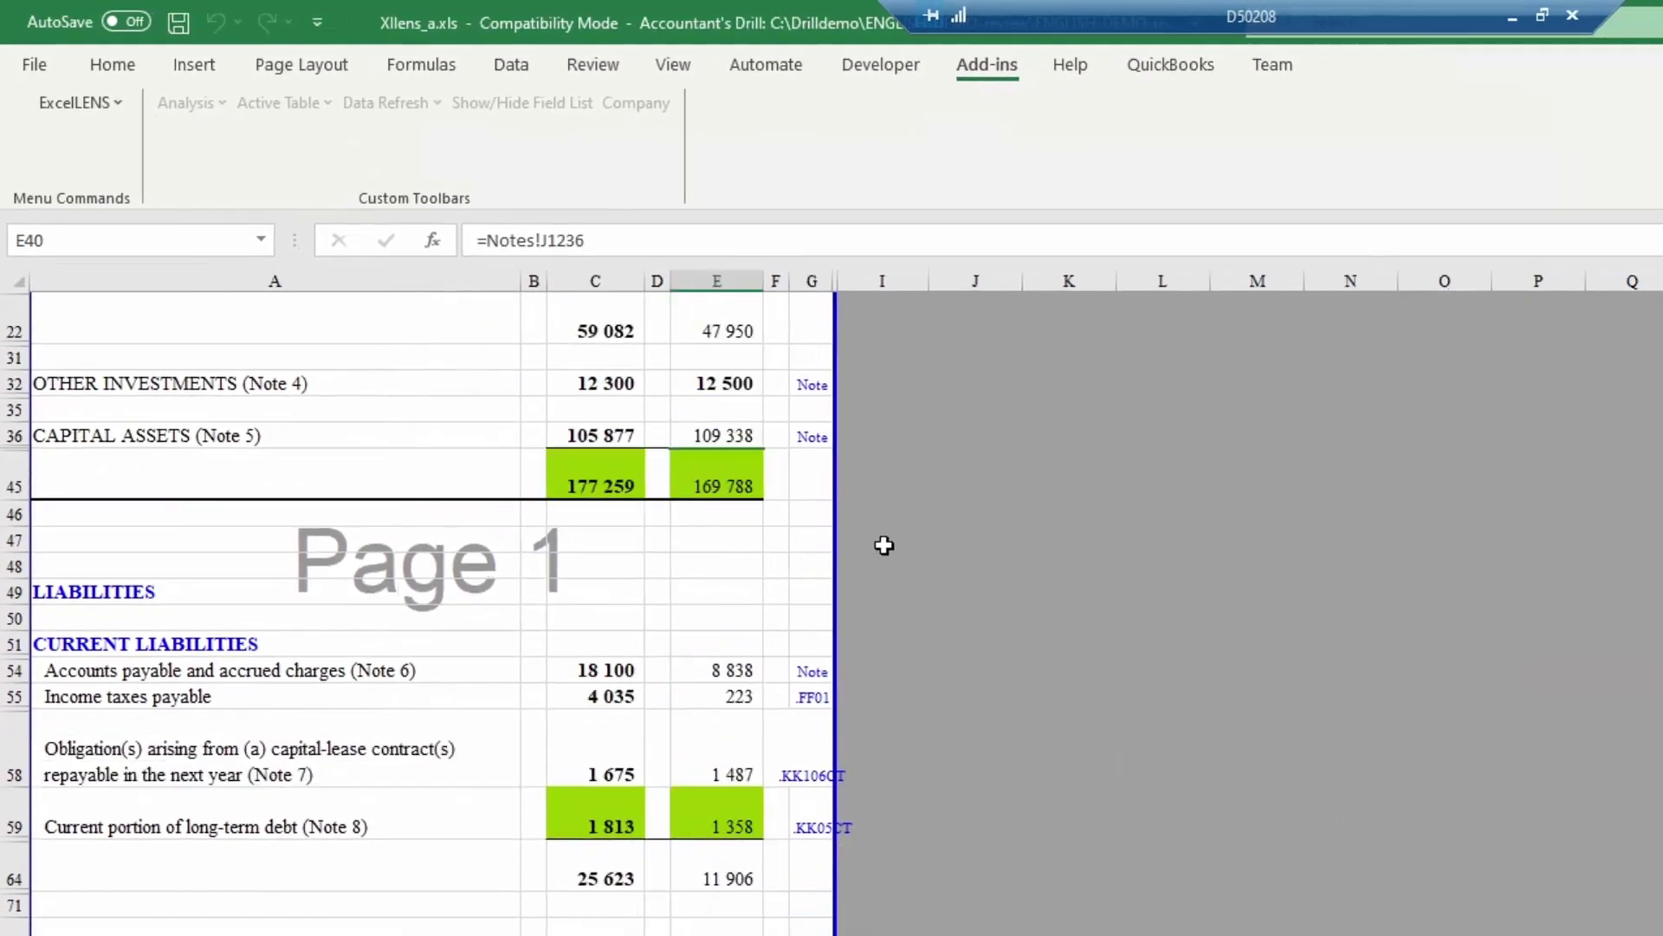
pyautogui.scroll(2, 528, 507)
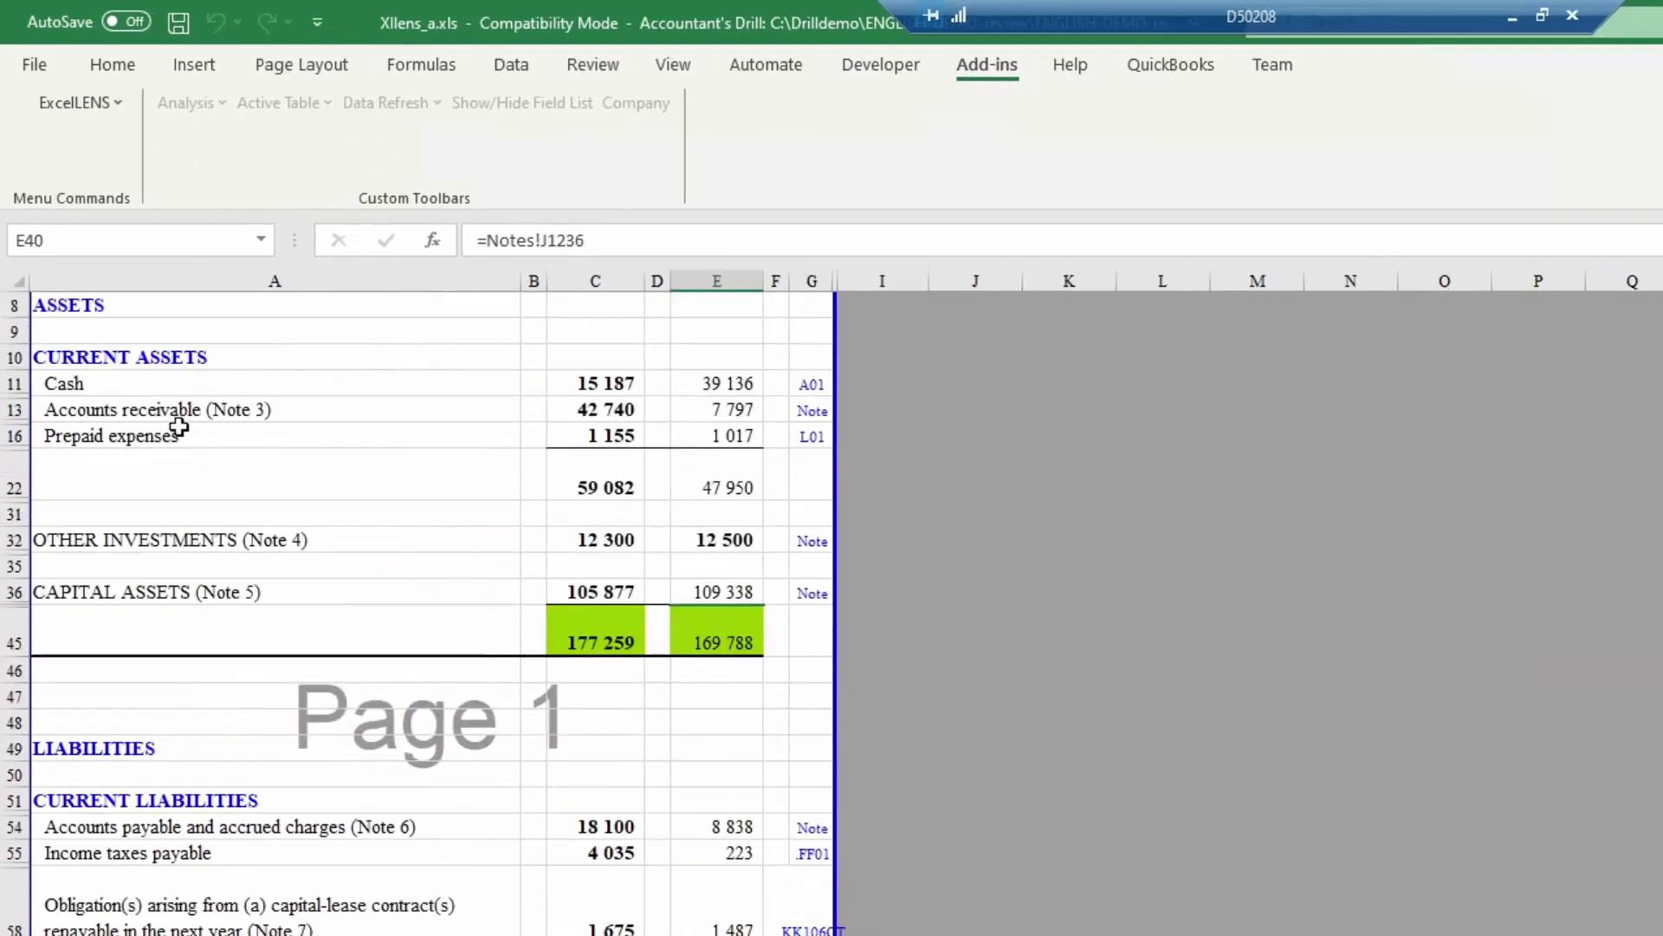
pyautogui.click(94, 387)
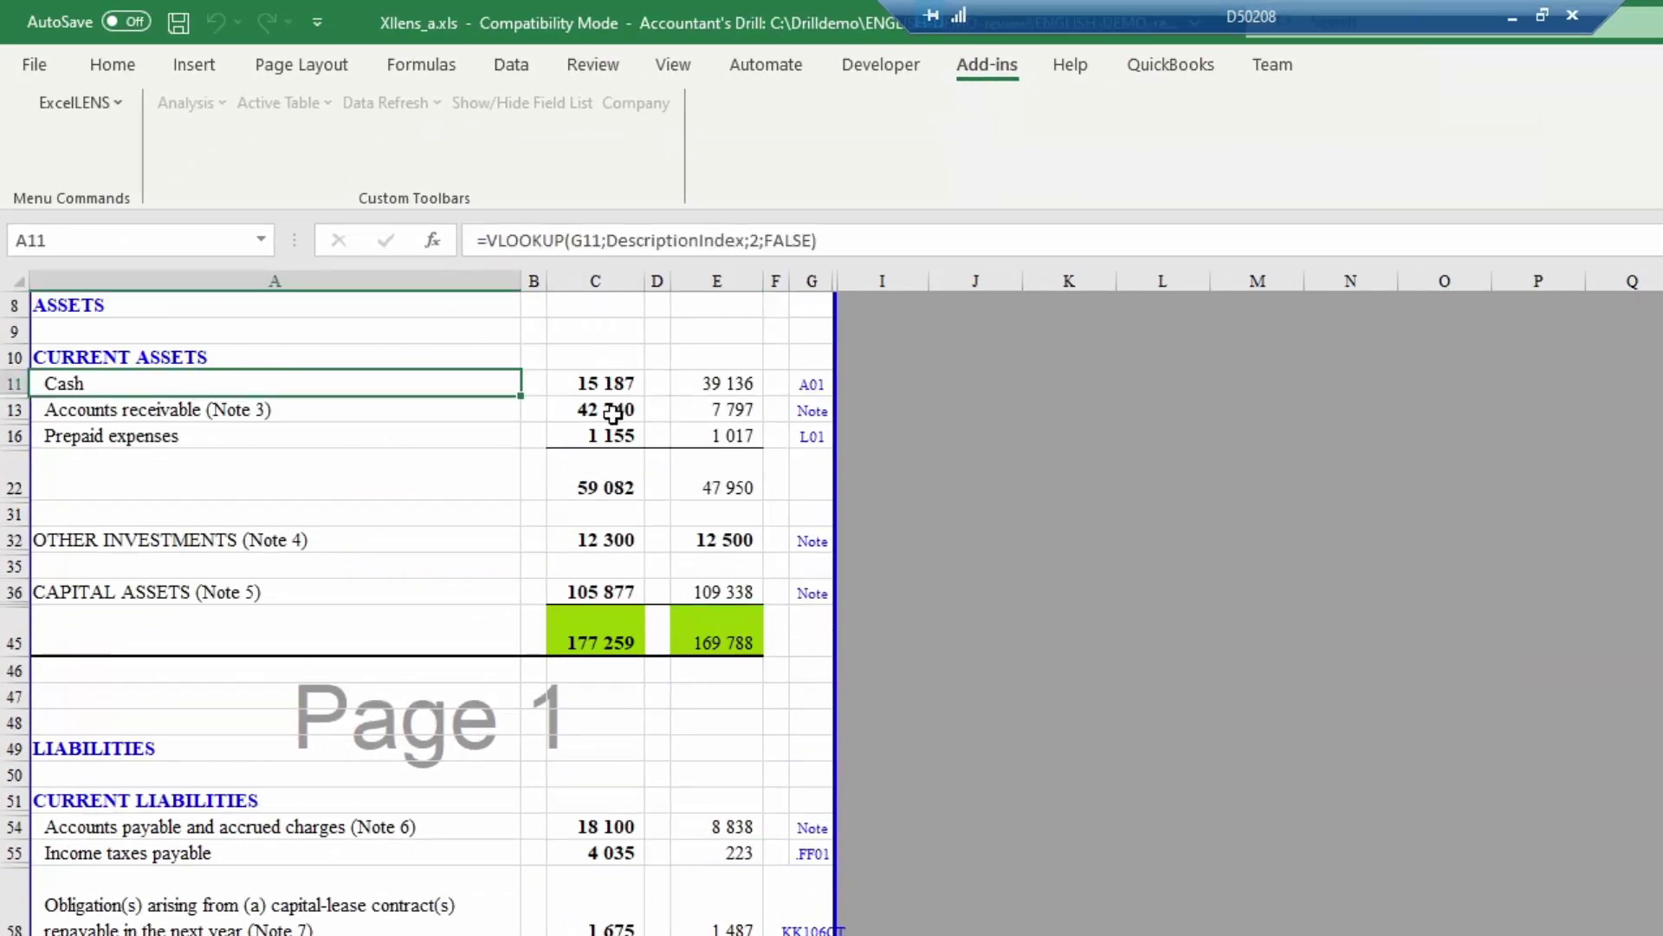
pyautogui.click(586, 382)
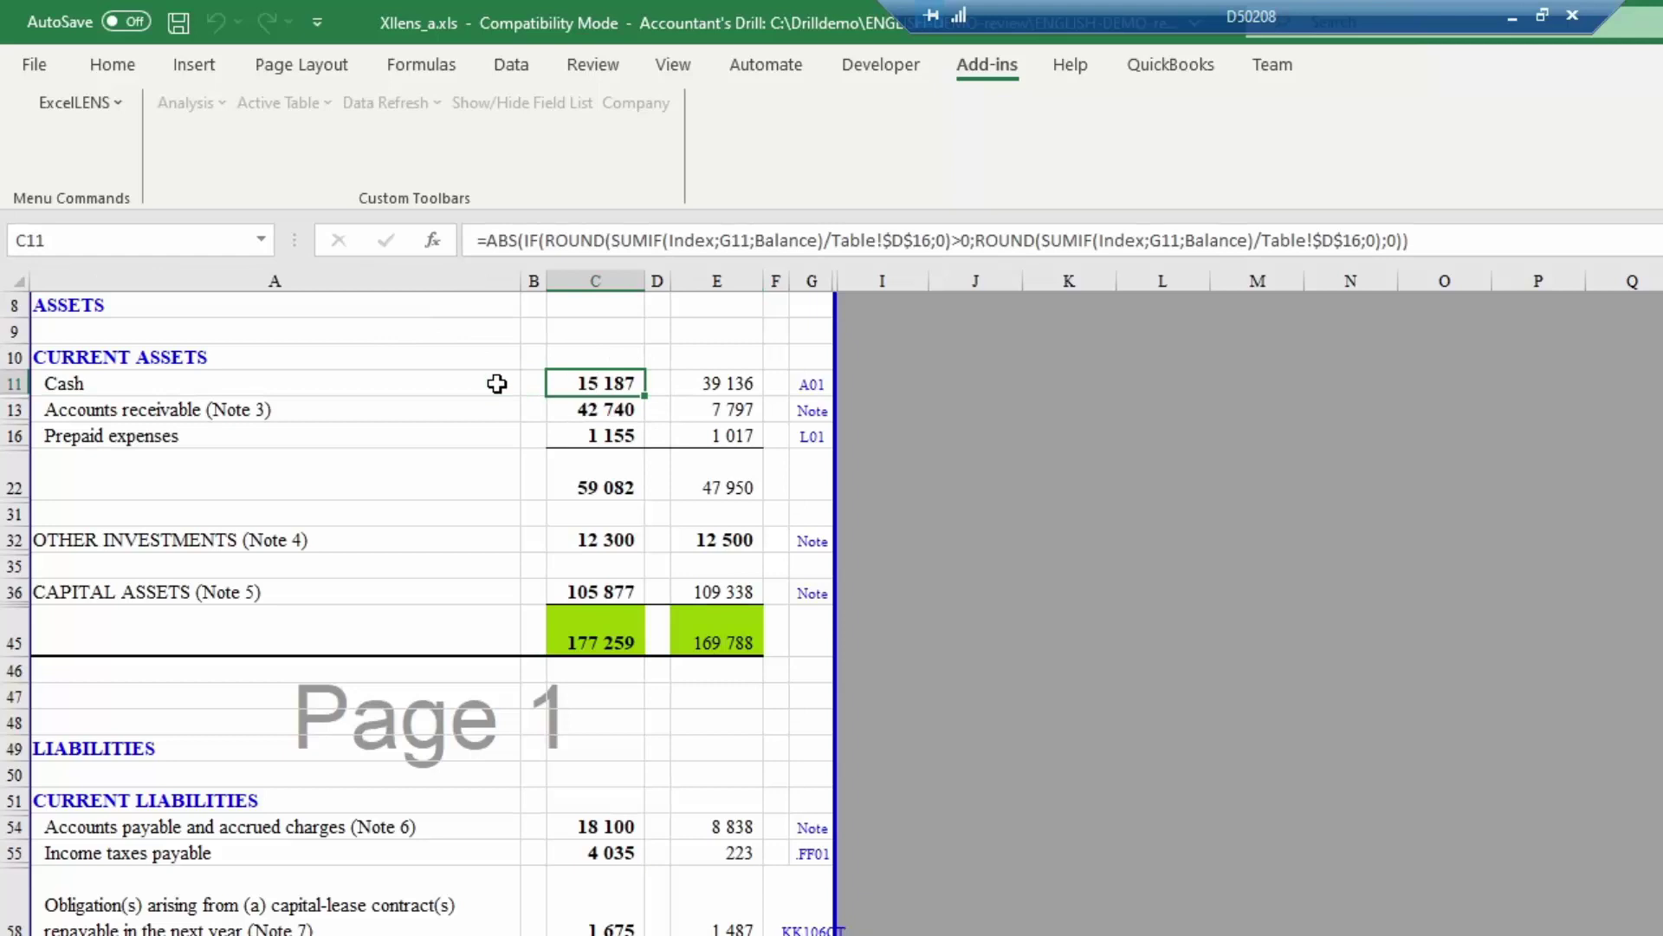
# Unhide the Index through ExcelLENS > Unhide
pyautogui.click(106, 106)
pyautogui.moveTo(184, 207)
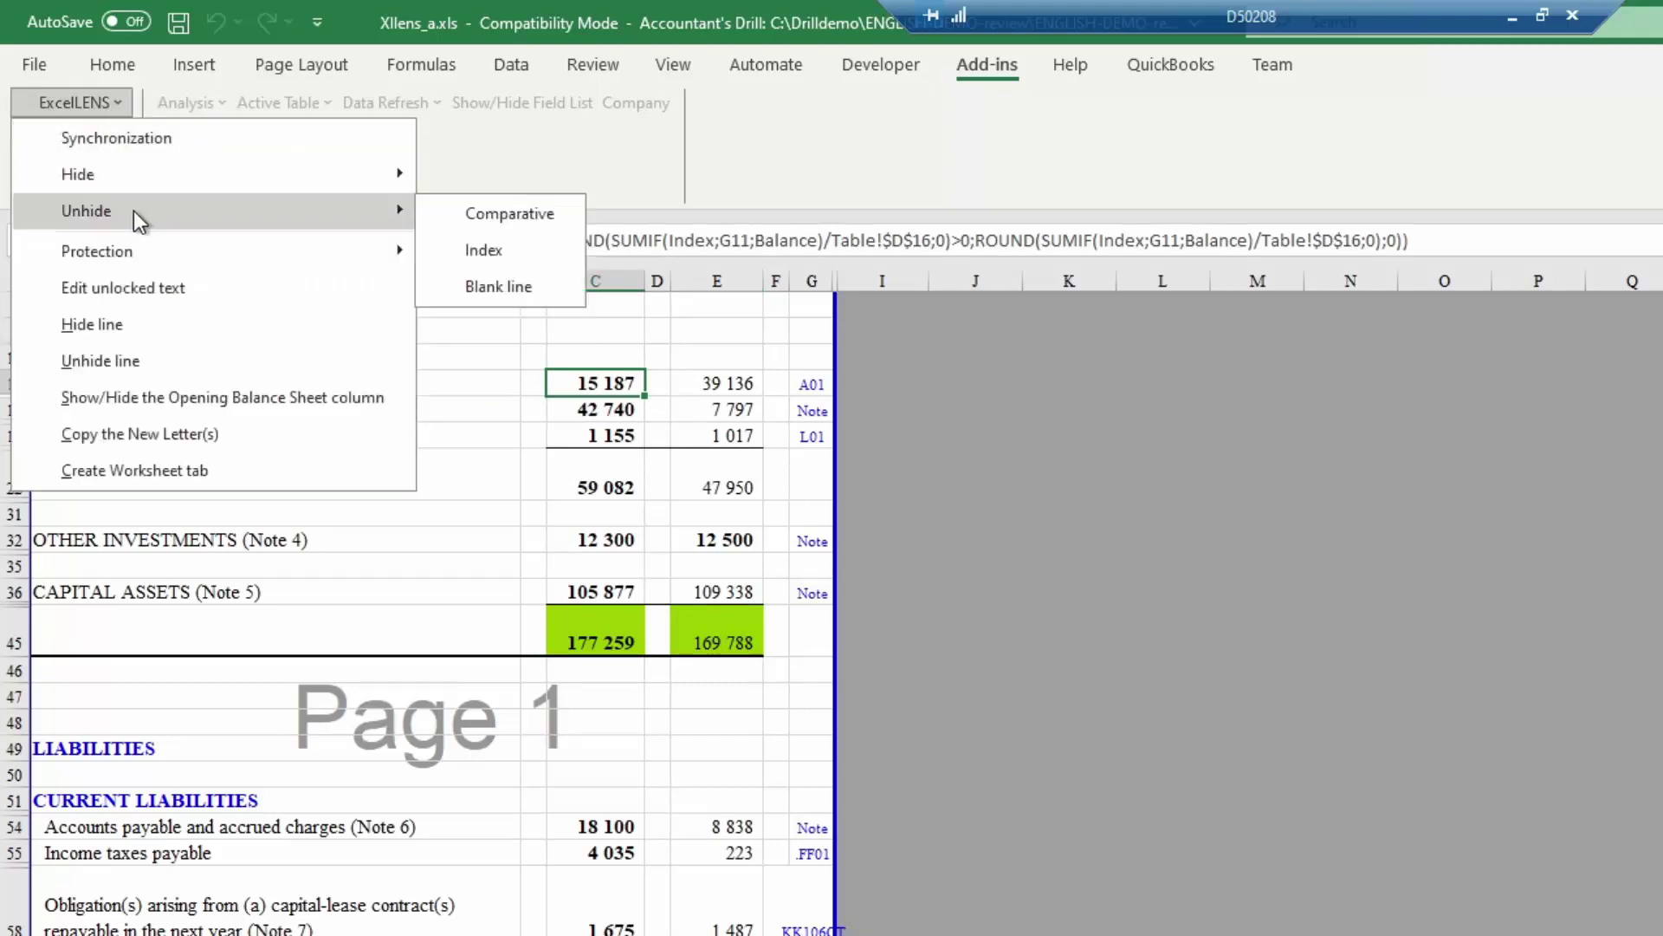
pyautogui.click(509, 250)
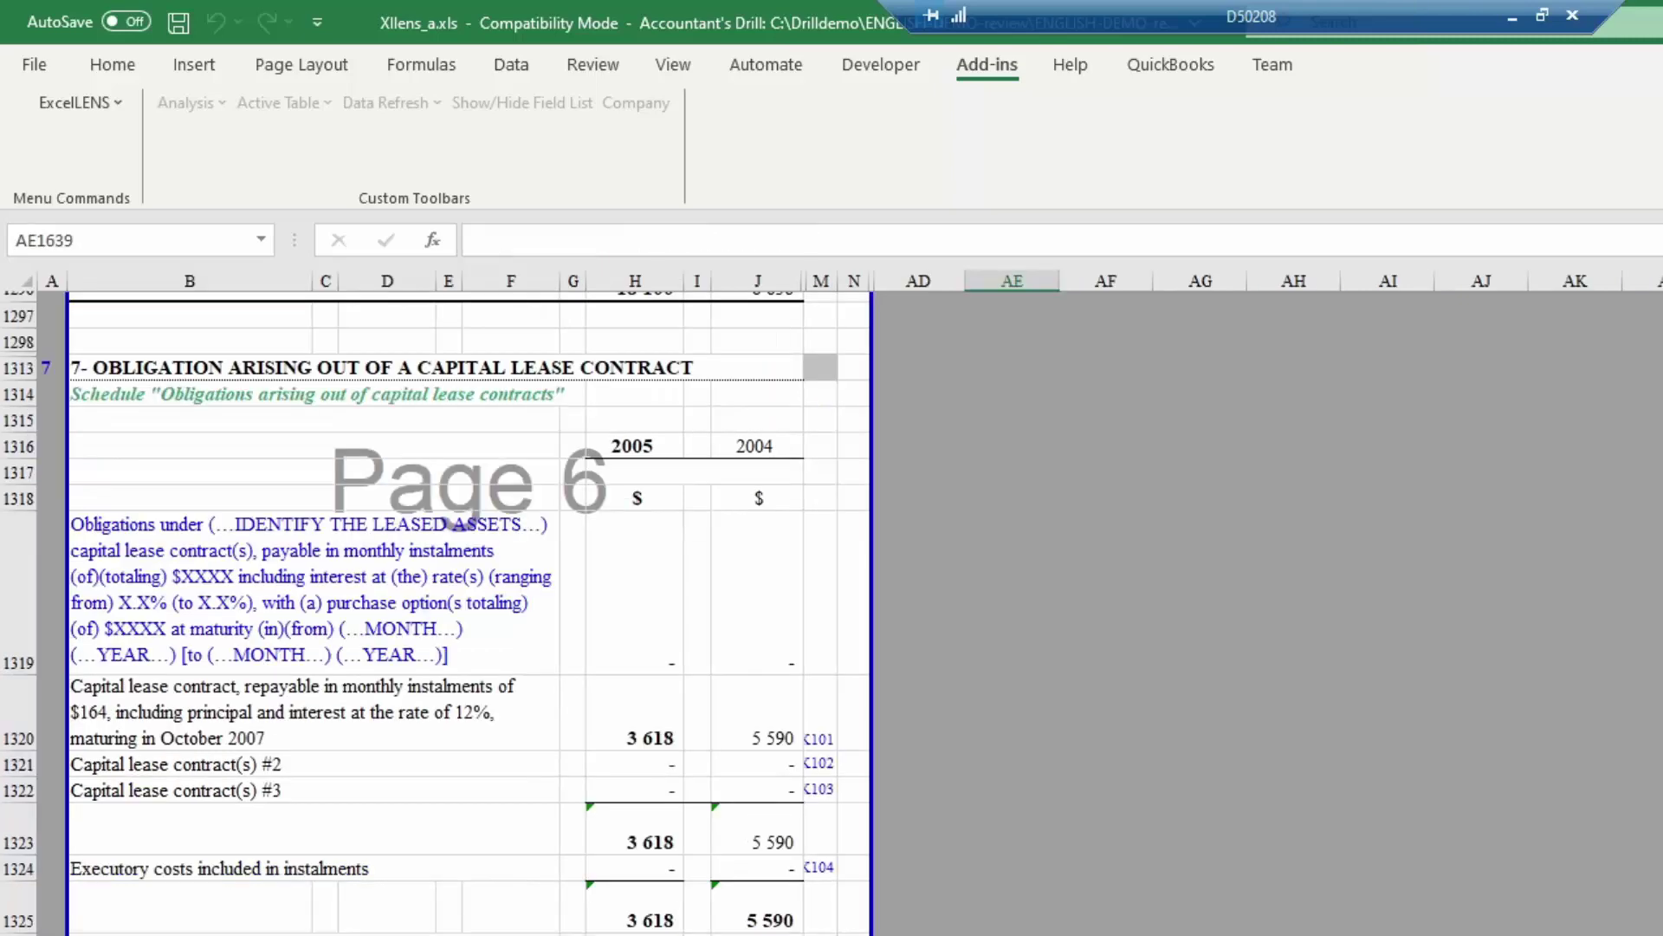
# Change the 2007 minimum lease payment from 1645 to 1900 in Note 7
pyautogui.scroll(-2, 684, 779)
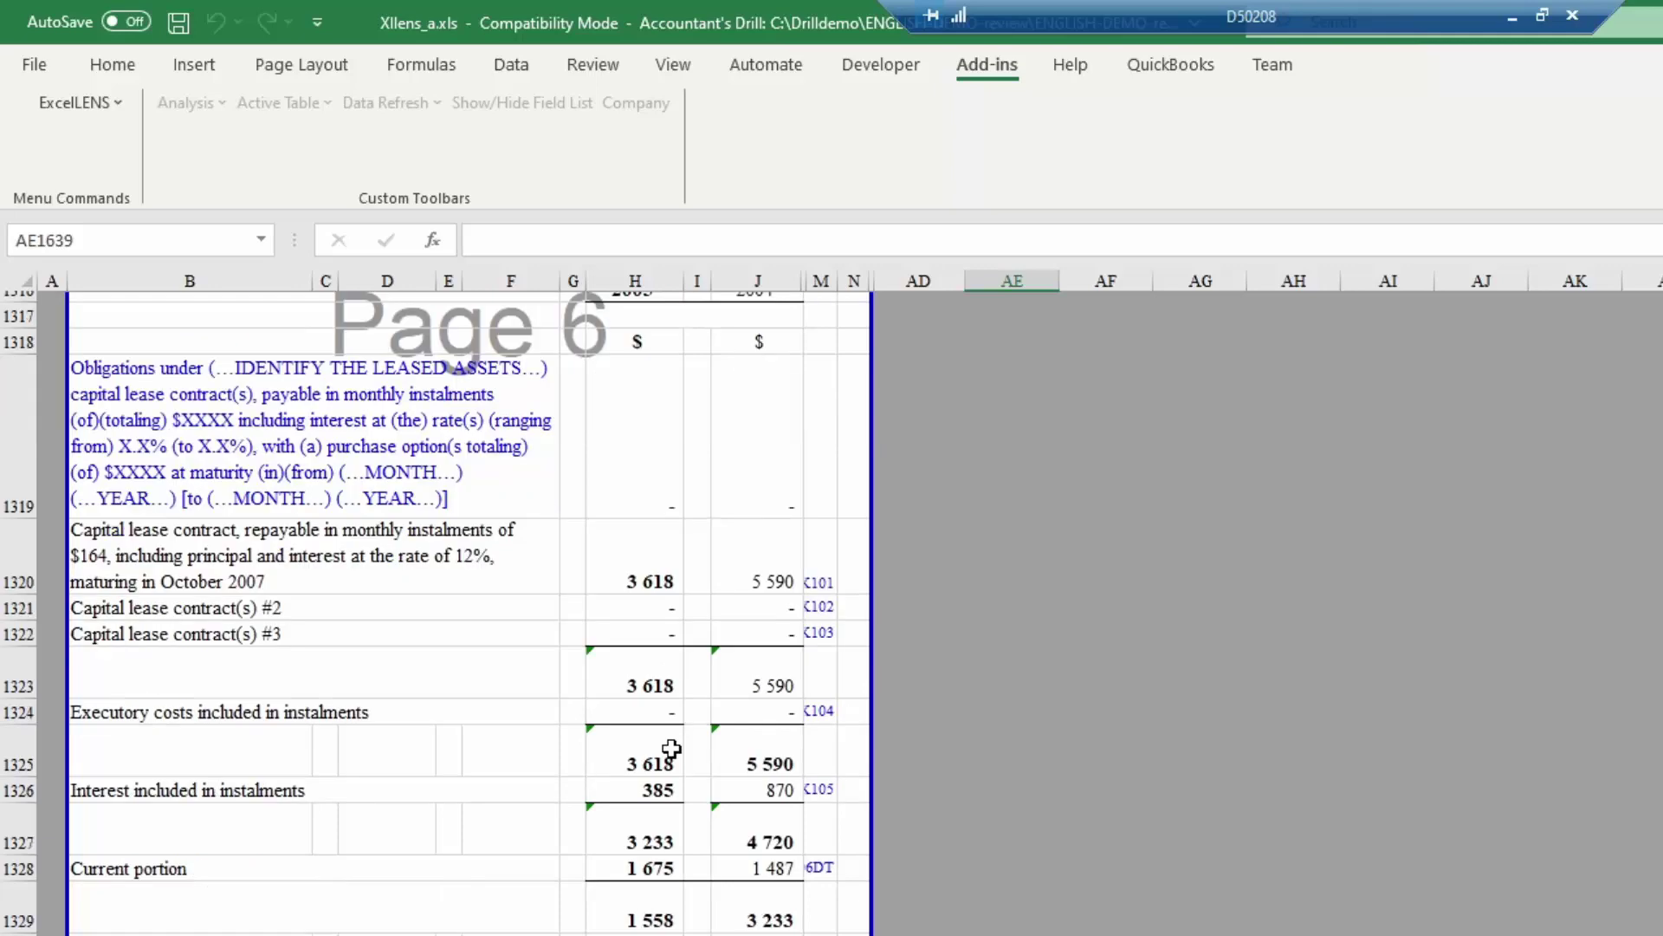
pyautogui.click(435, 447)
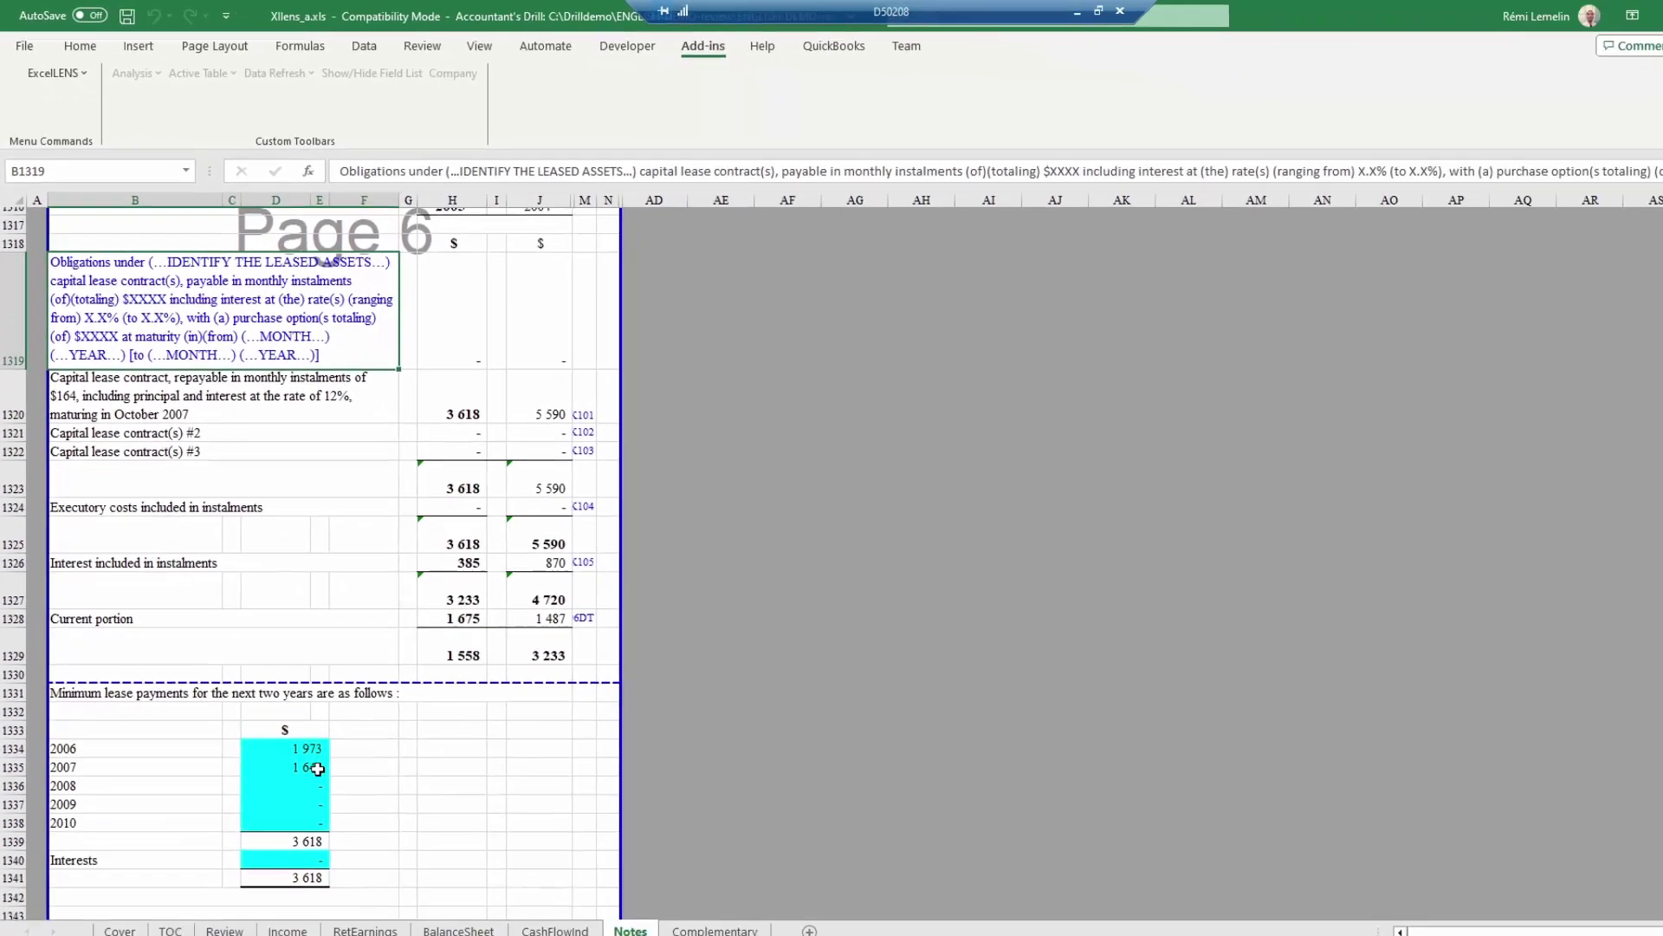
pyautogui.click(262, 756)
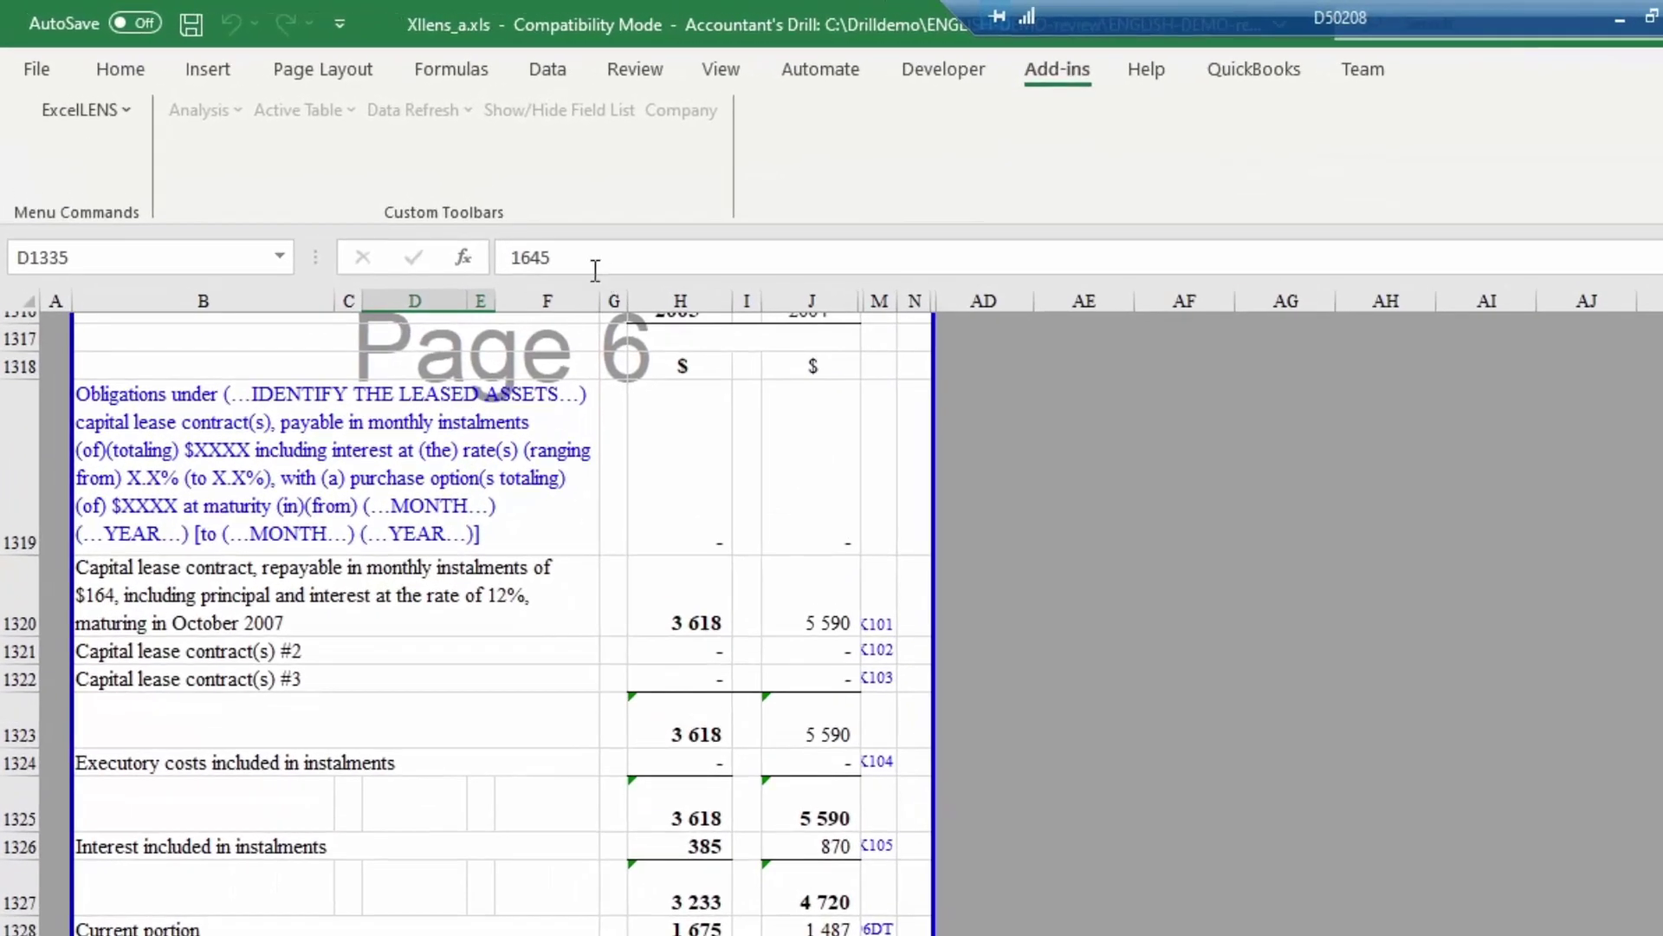
pyautogui.moveTo(586, 270); pyautogui.dragTo(449, 257)
pyautogui.write('1900')
pyautogui.press('Return')
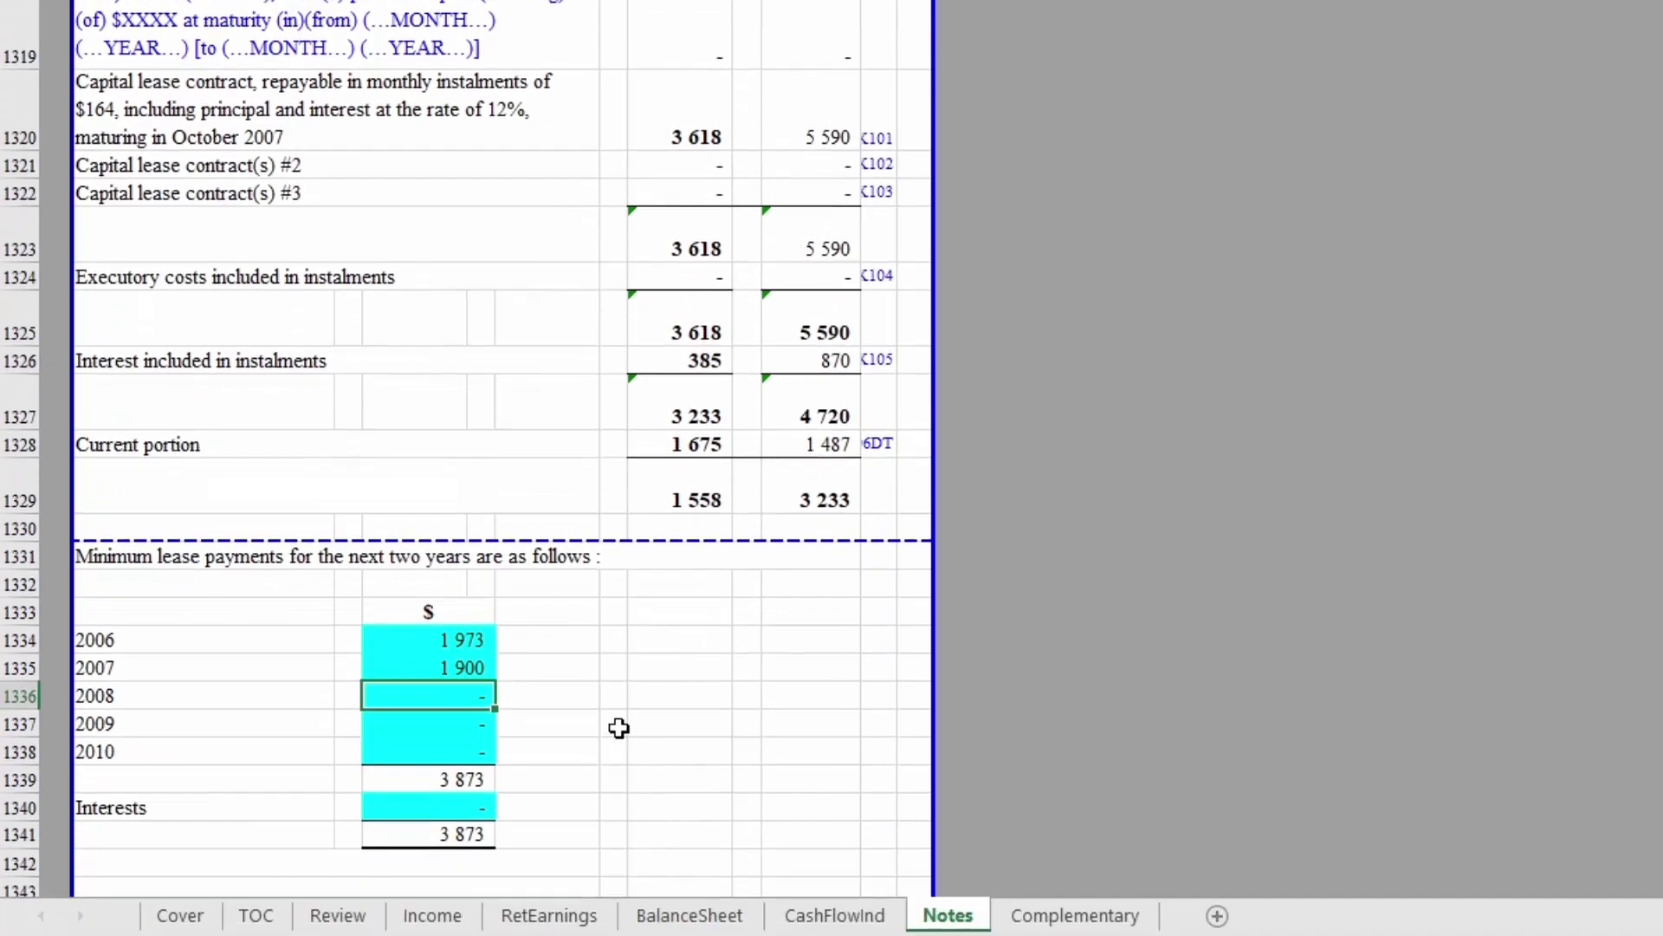
# On BalanceSheet, recode rows 19 and 20 as q01 and p01, then check total assets
pyautogui.click(686, 915)
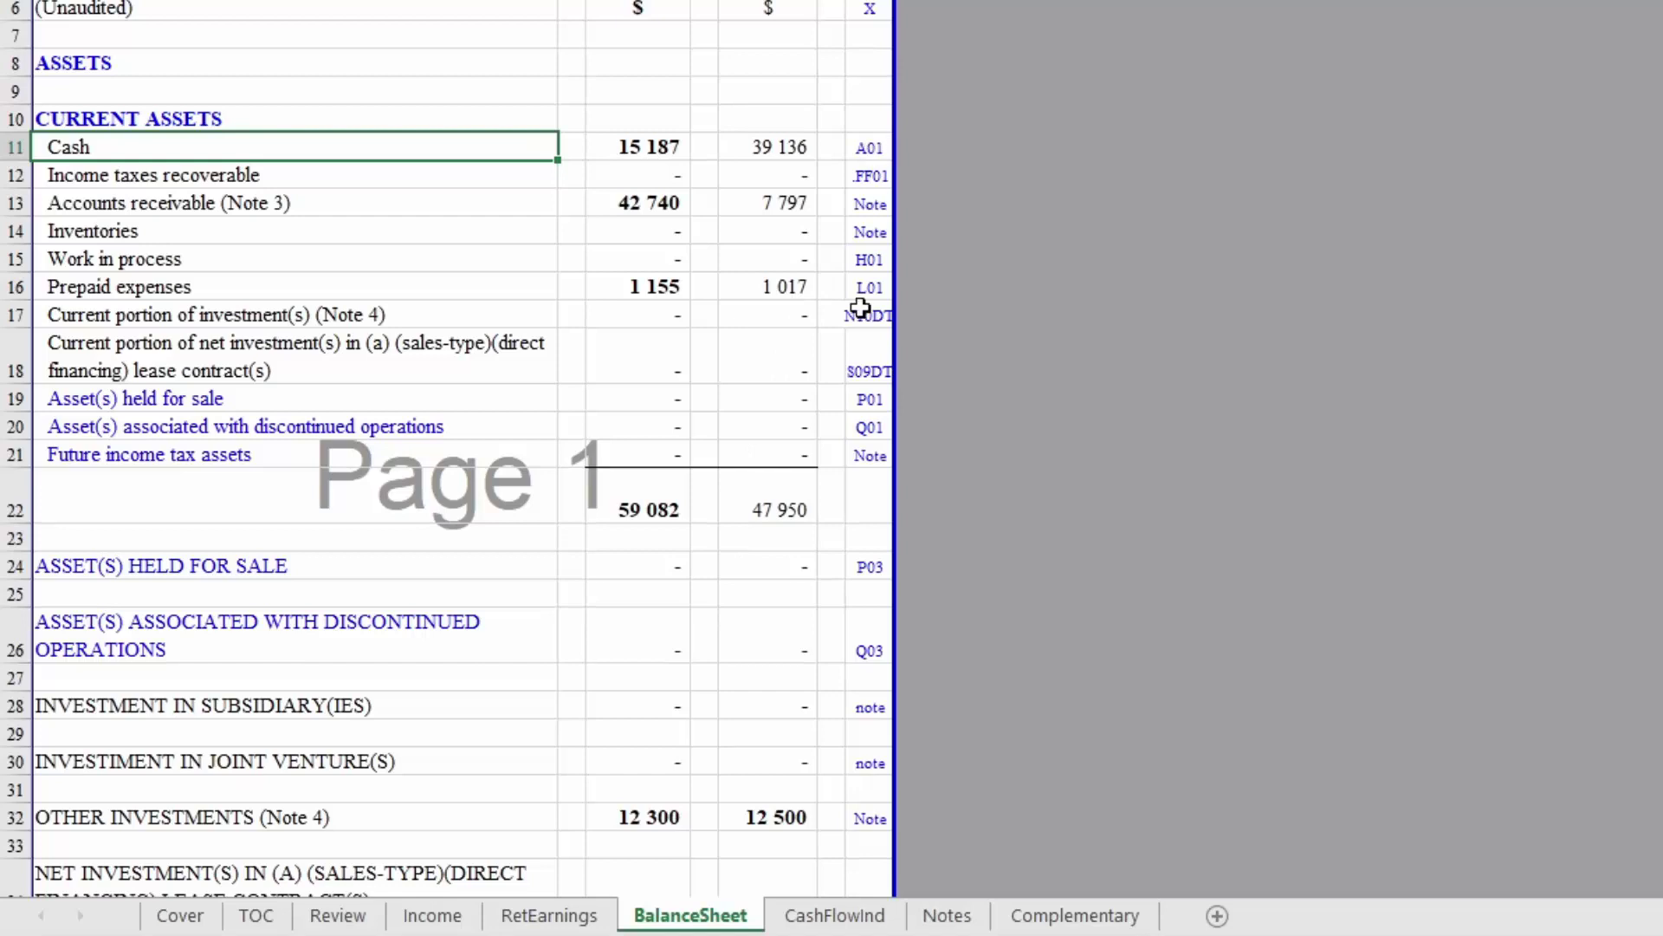
pyautogui.click(870, 396)
pyautogui.write('q0')
pyautogui.press('Return')
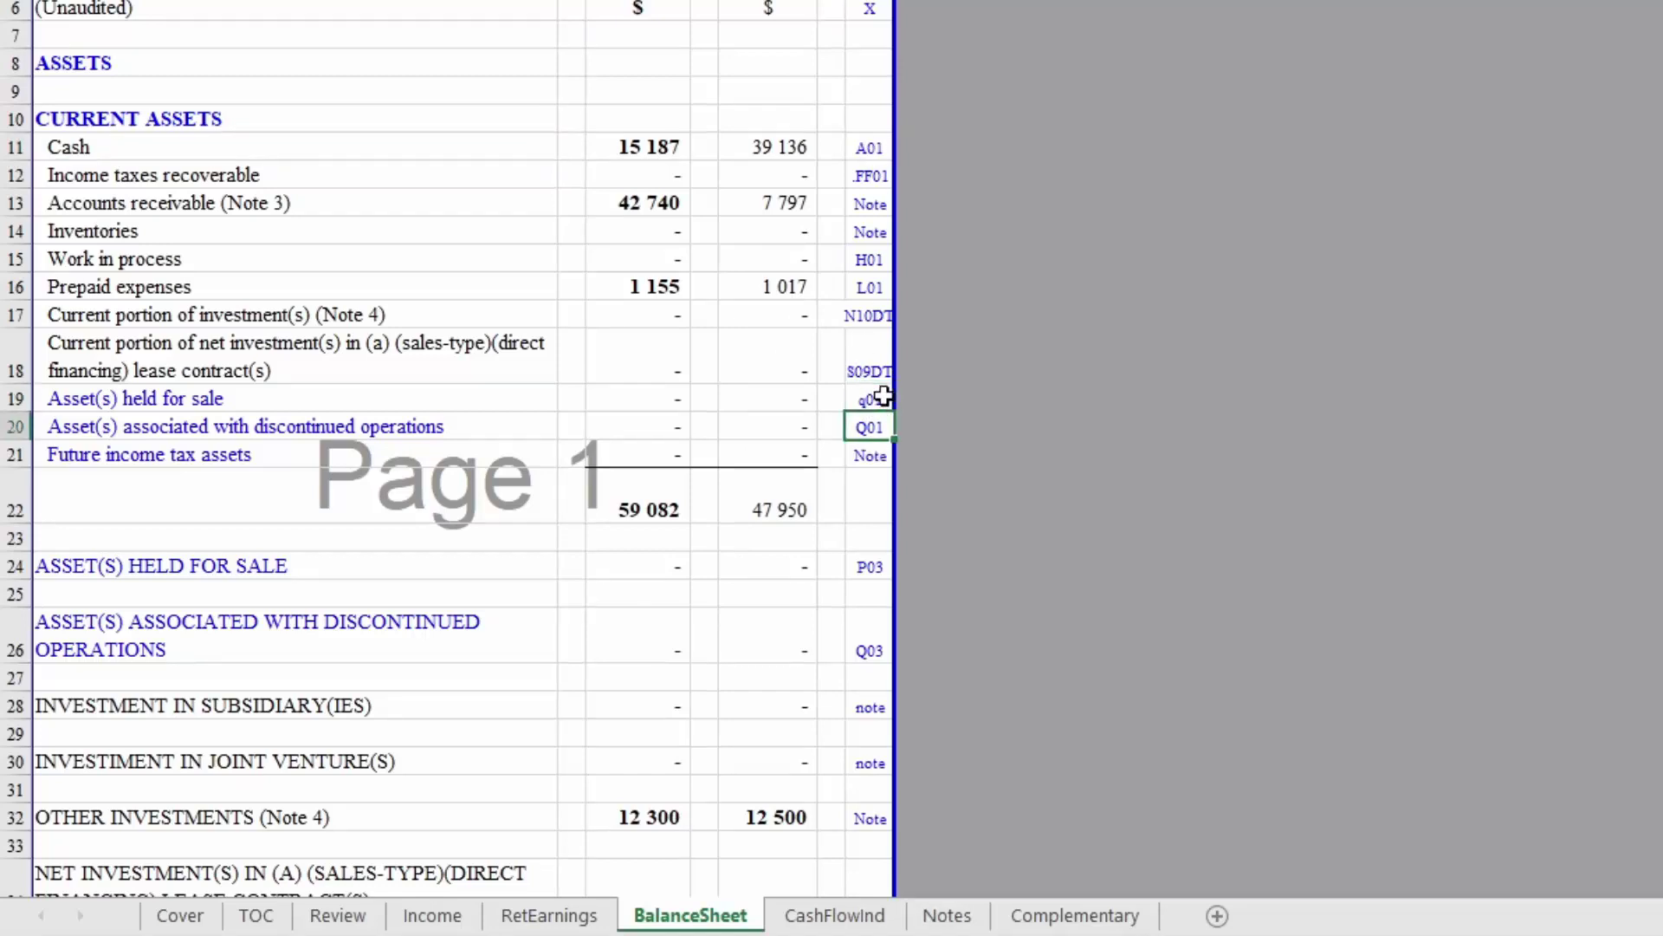
pyautogui.write('p01')
pyautogui.press('Return')
pyautogui.scroll(-8, 691, 371)
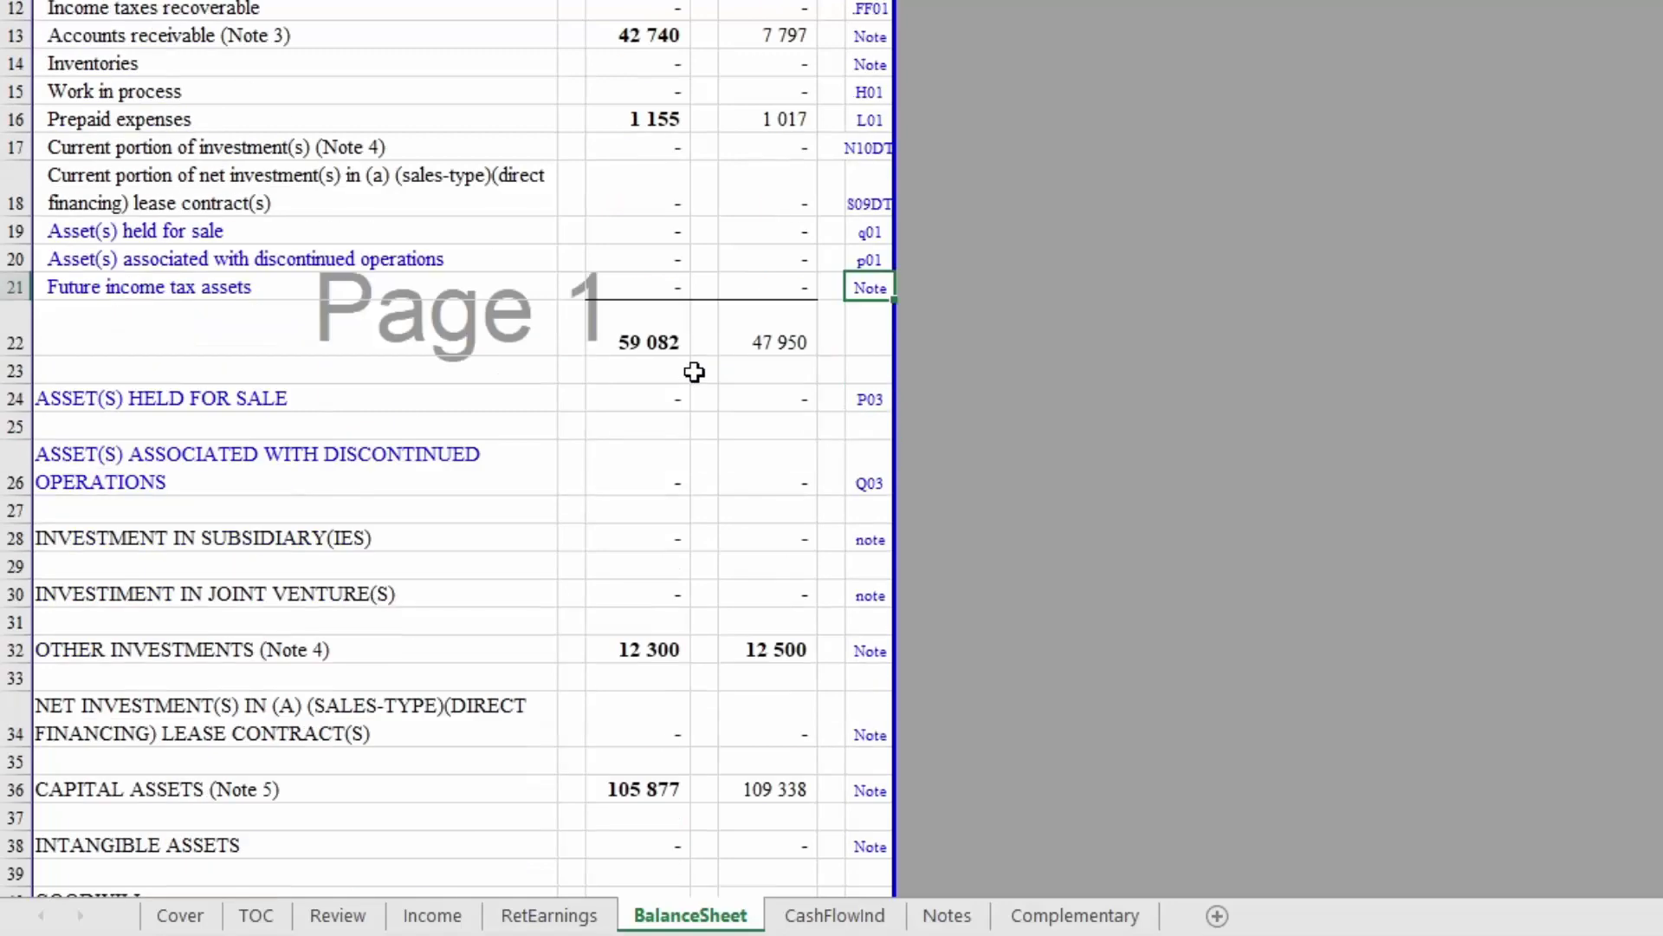
pyautogui.click(689, 455)
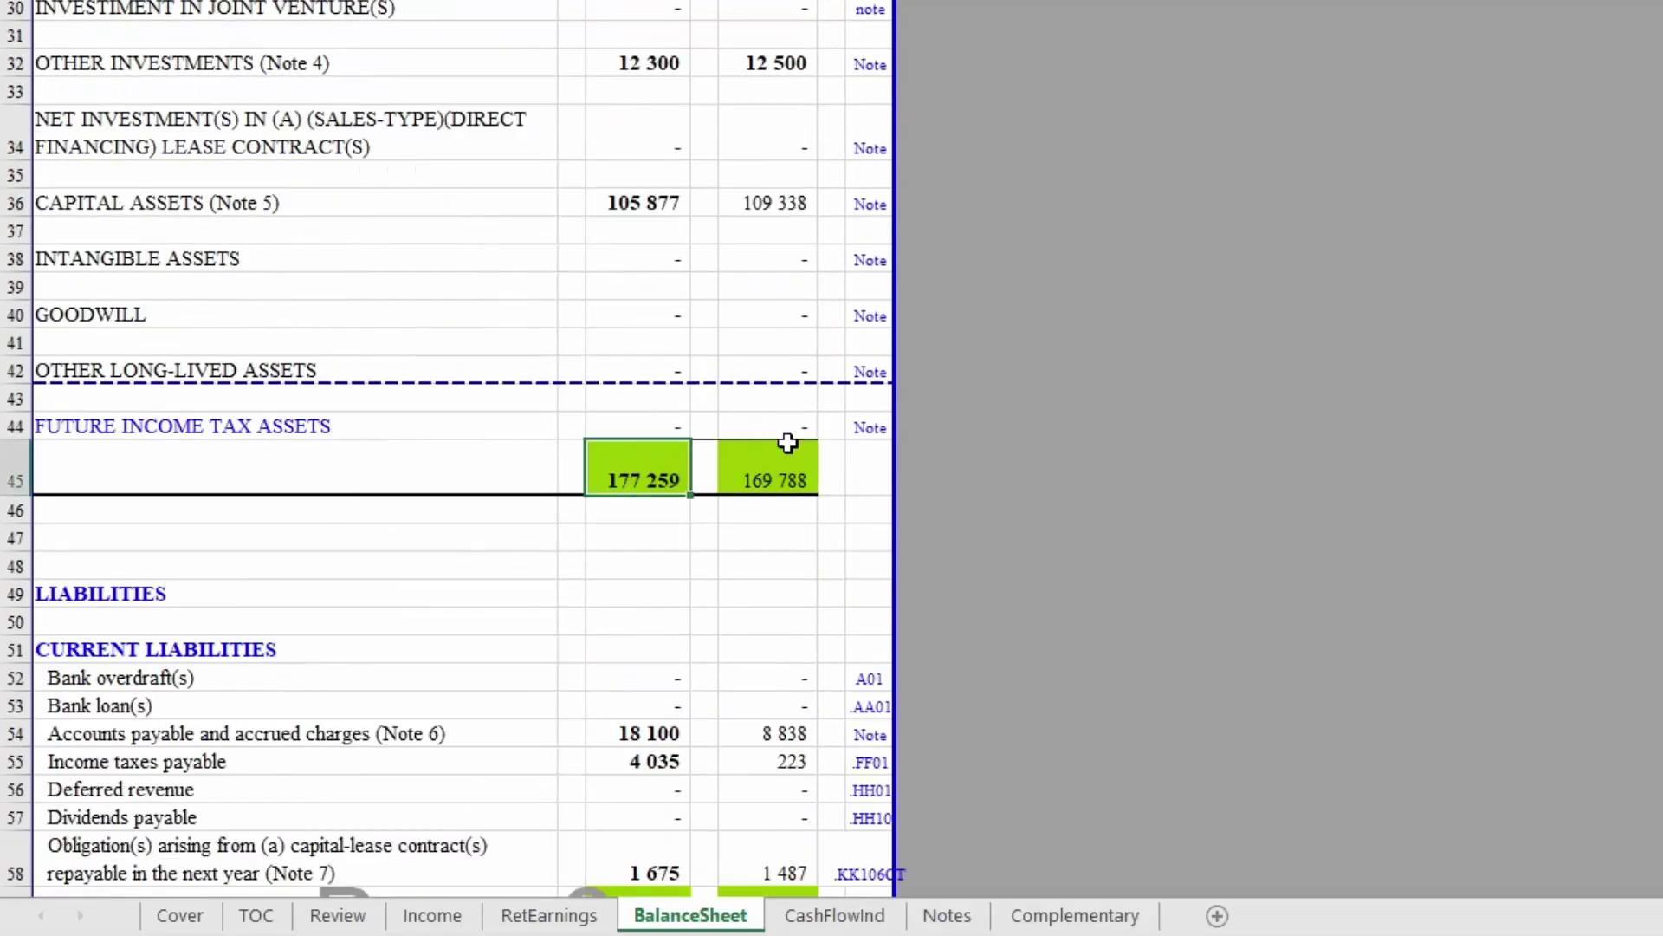
pyautogui.click(784, 452)
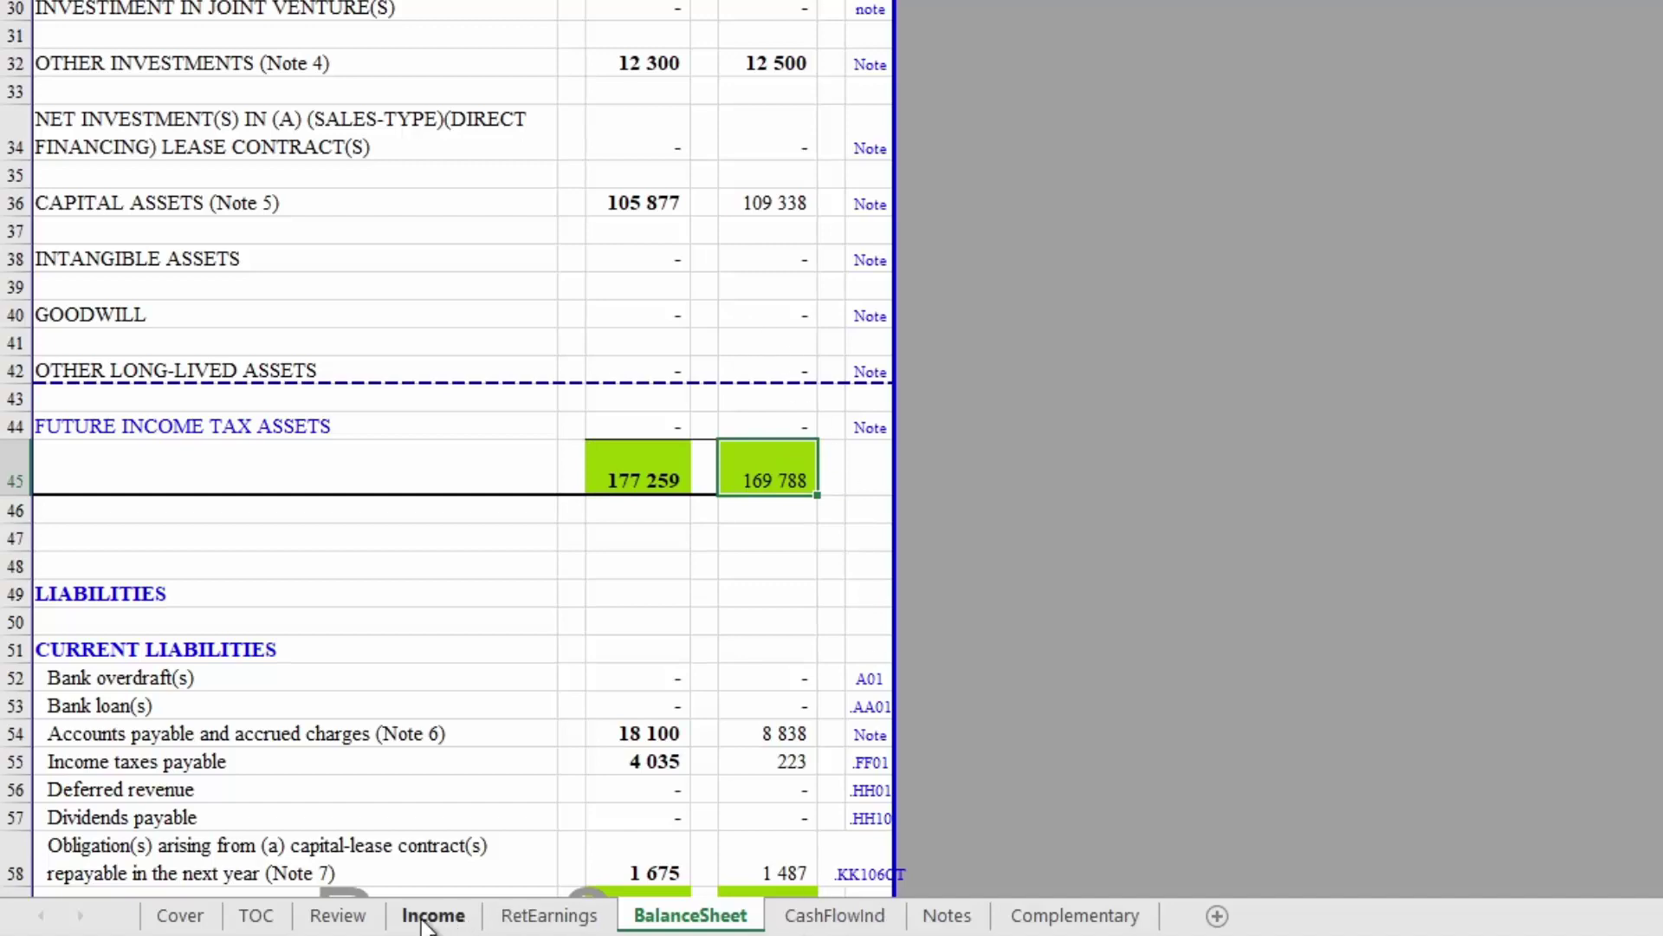
# On the Review sheet, hide the comments and unused paragraphs via ExcelLENS > Hide
pyautogui.click(340, 915)
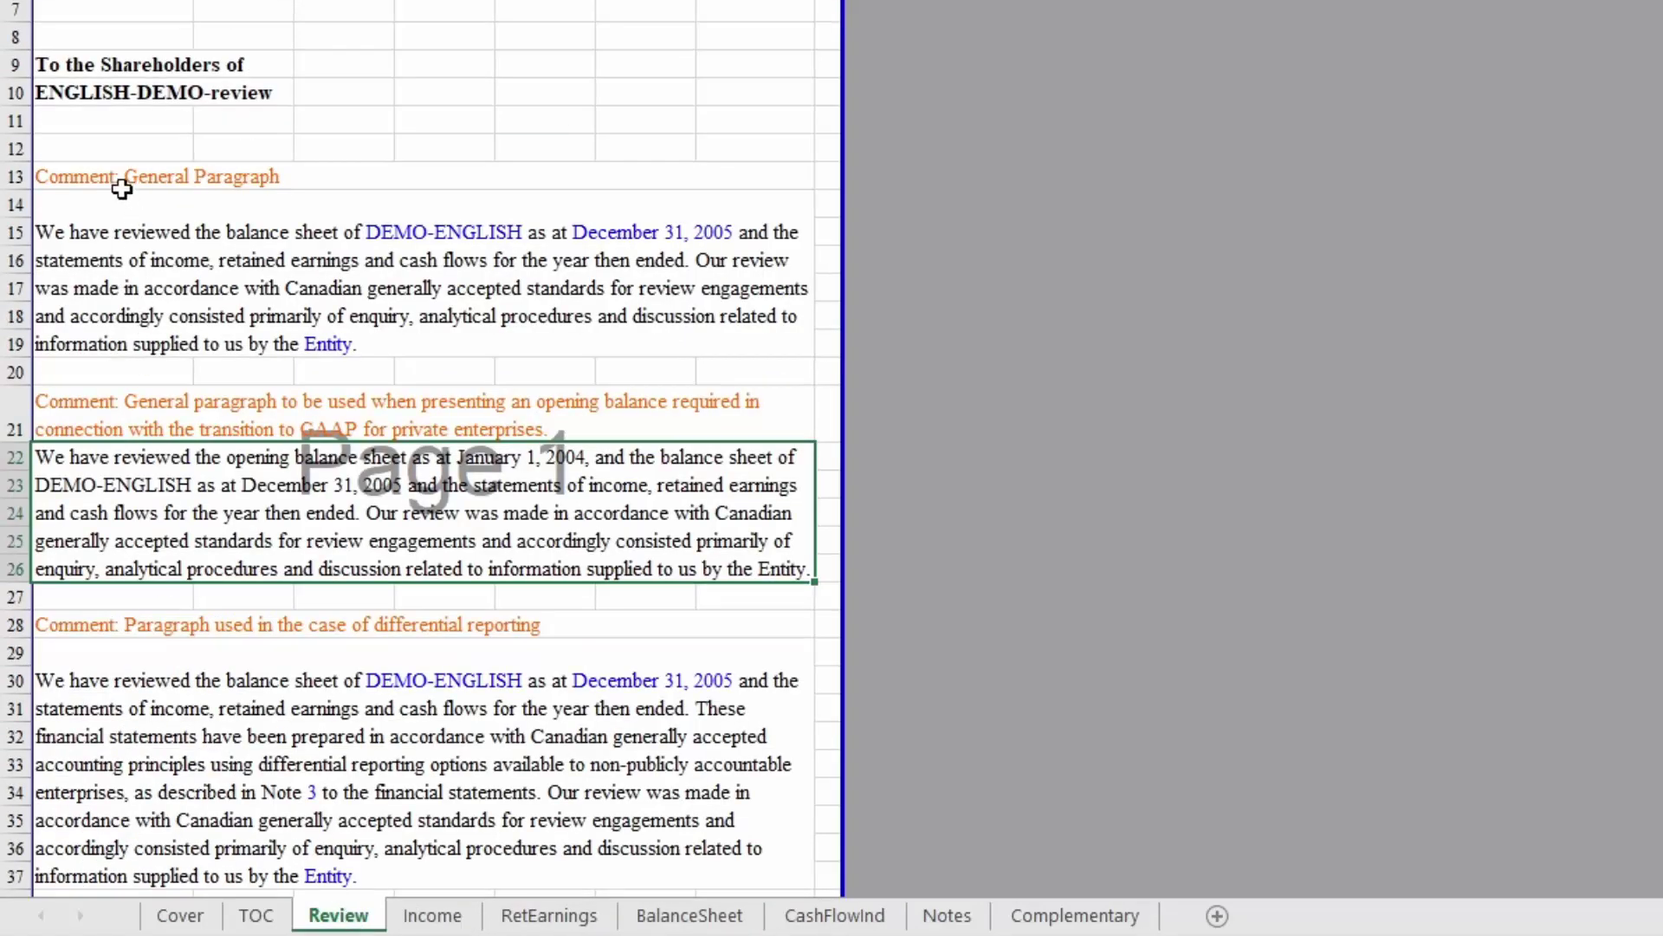
pyautogui.click(147, 176)
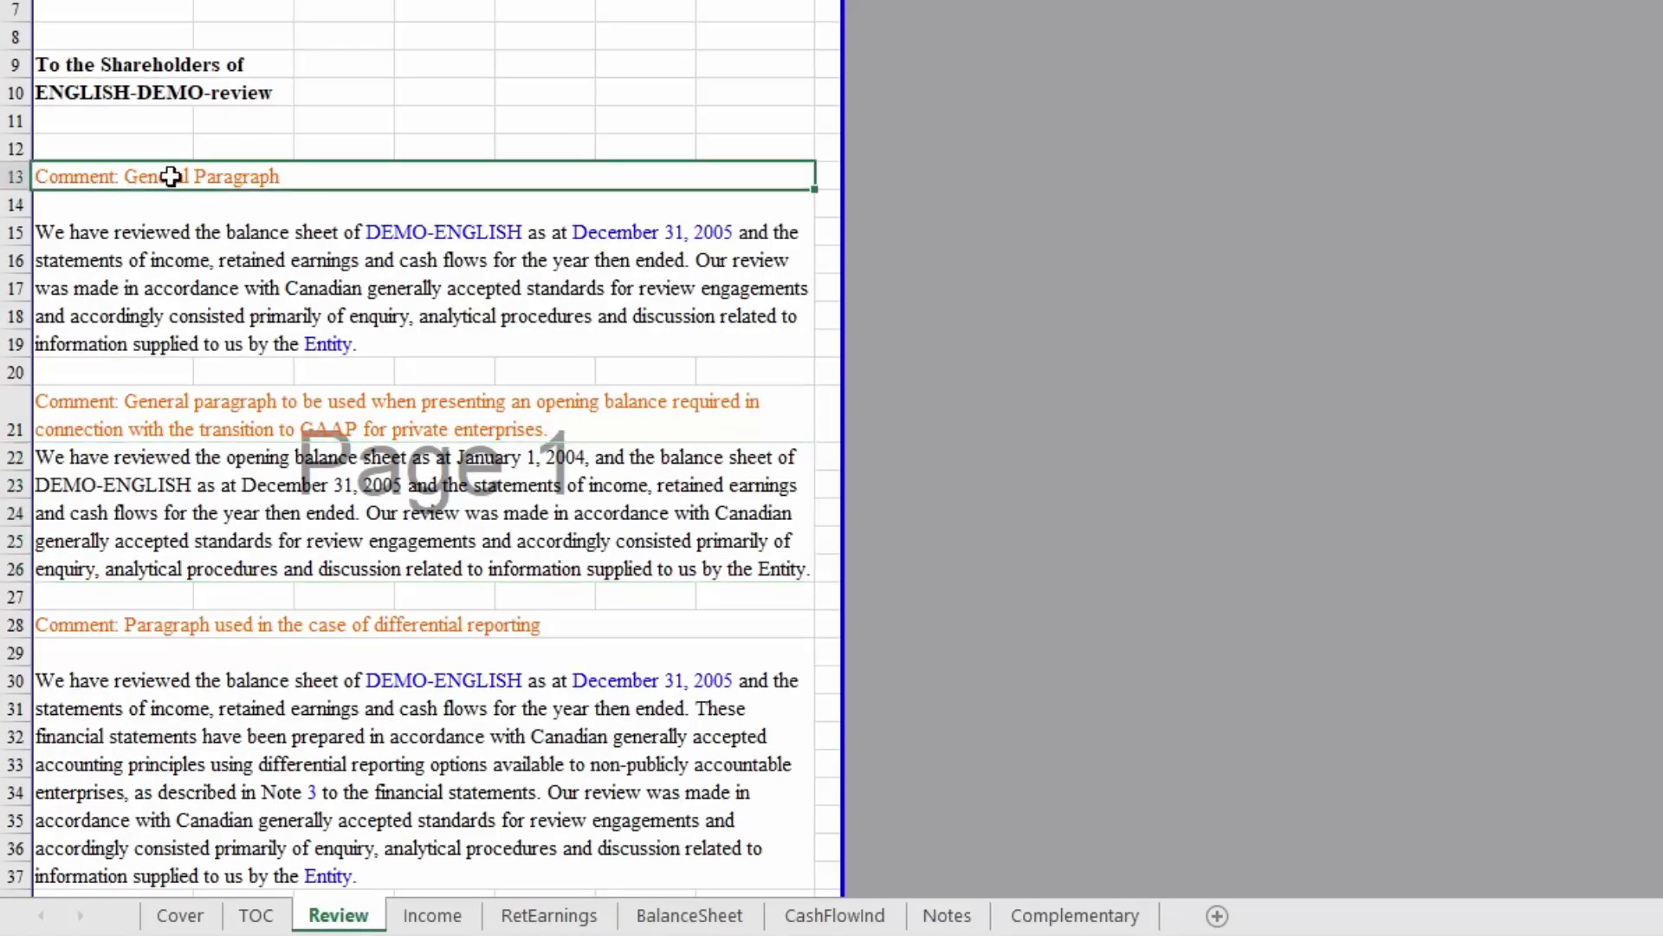
pyautogui.click(211, 403)
pyautogui.scroll(-5, 216, 400)
pyautogui.scroll(4, 321, 398)
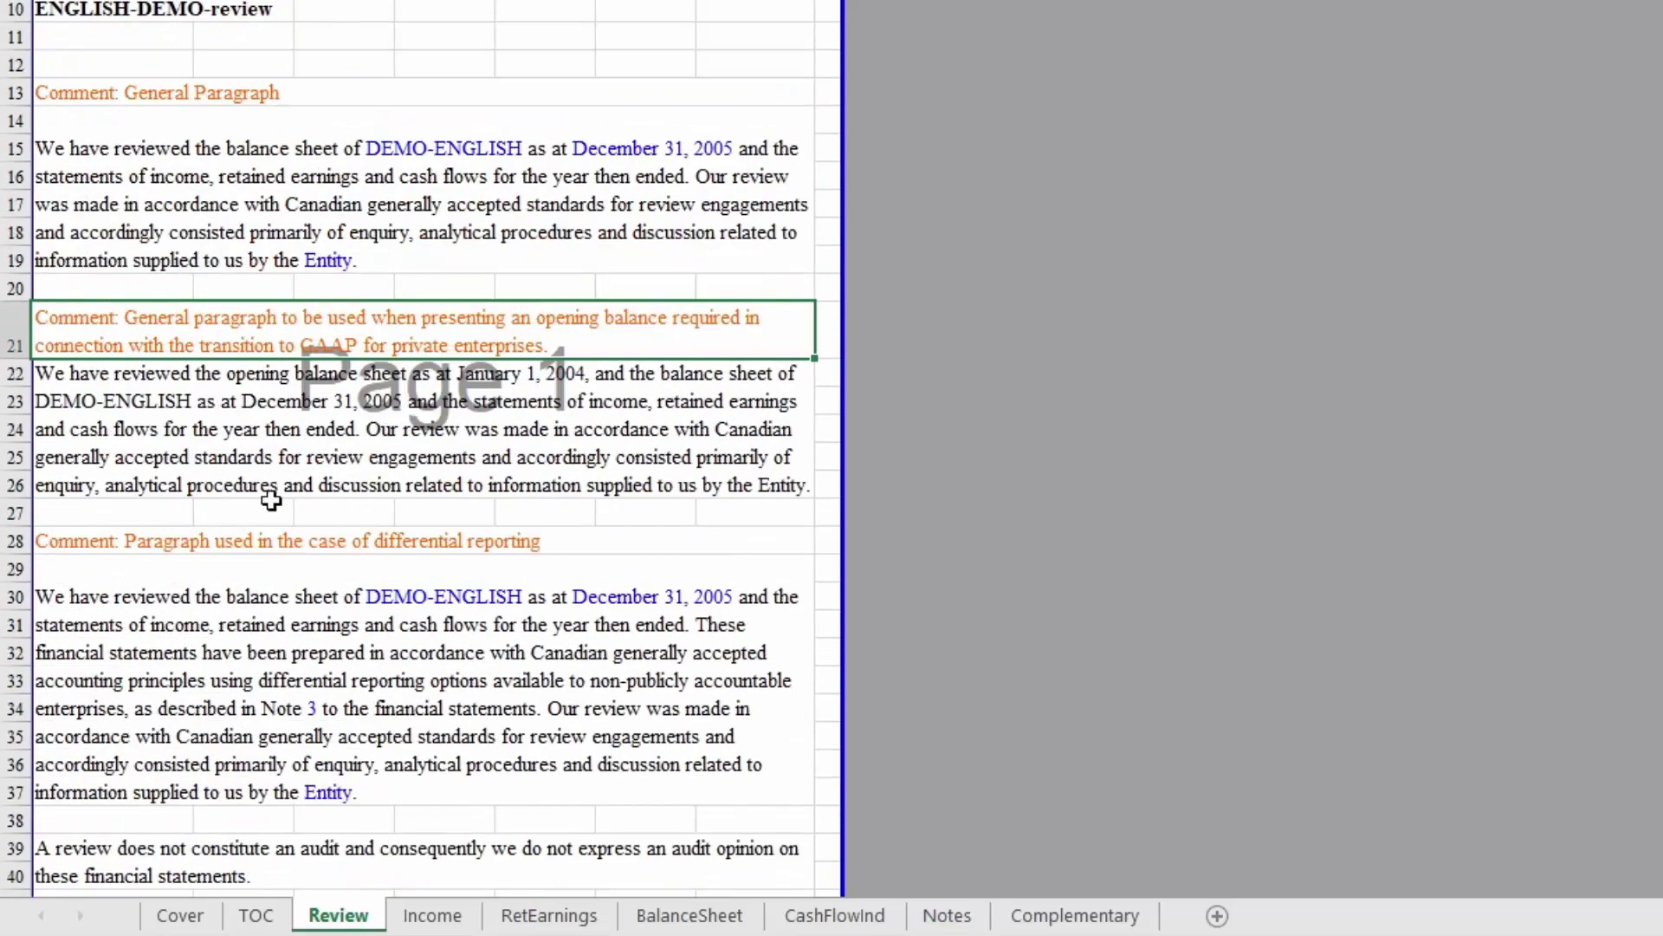
pyautogui.click(232, 169)
pyautogui.scroll(1, 185, 67)
pyautogui.click(83, 65)
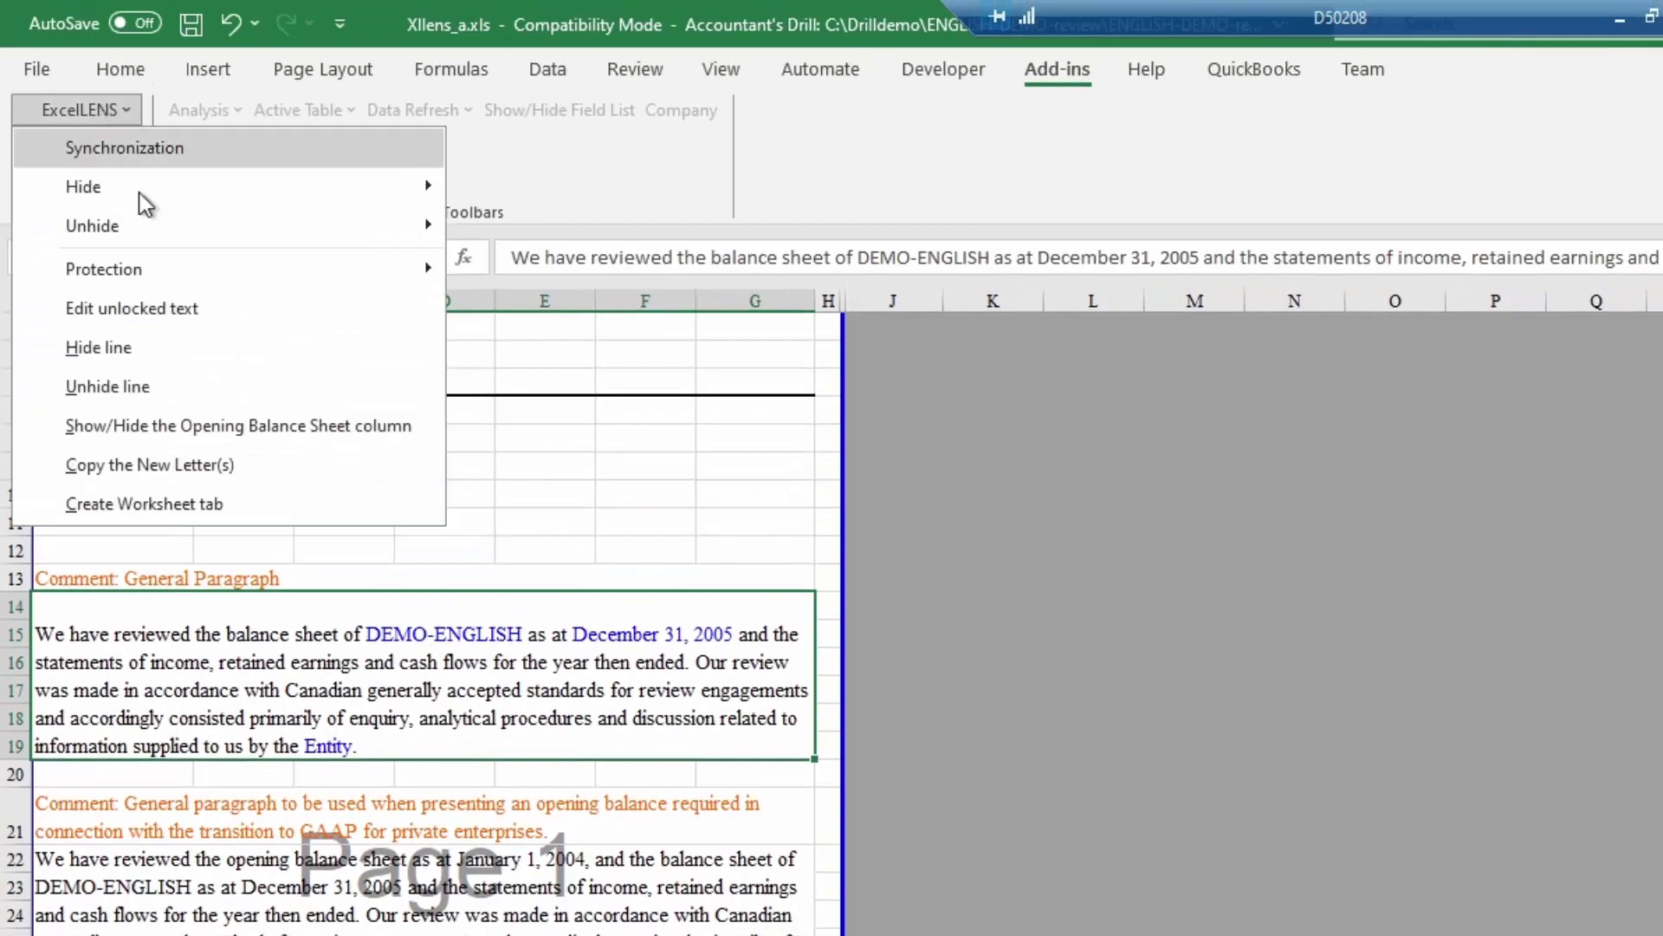
pyautogui.moveTo(346, 186)
pyautogui.click(514, 264)
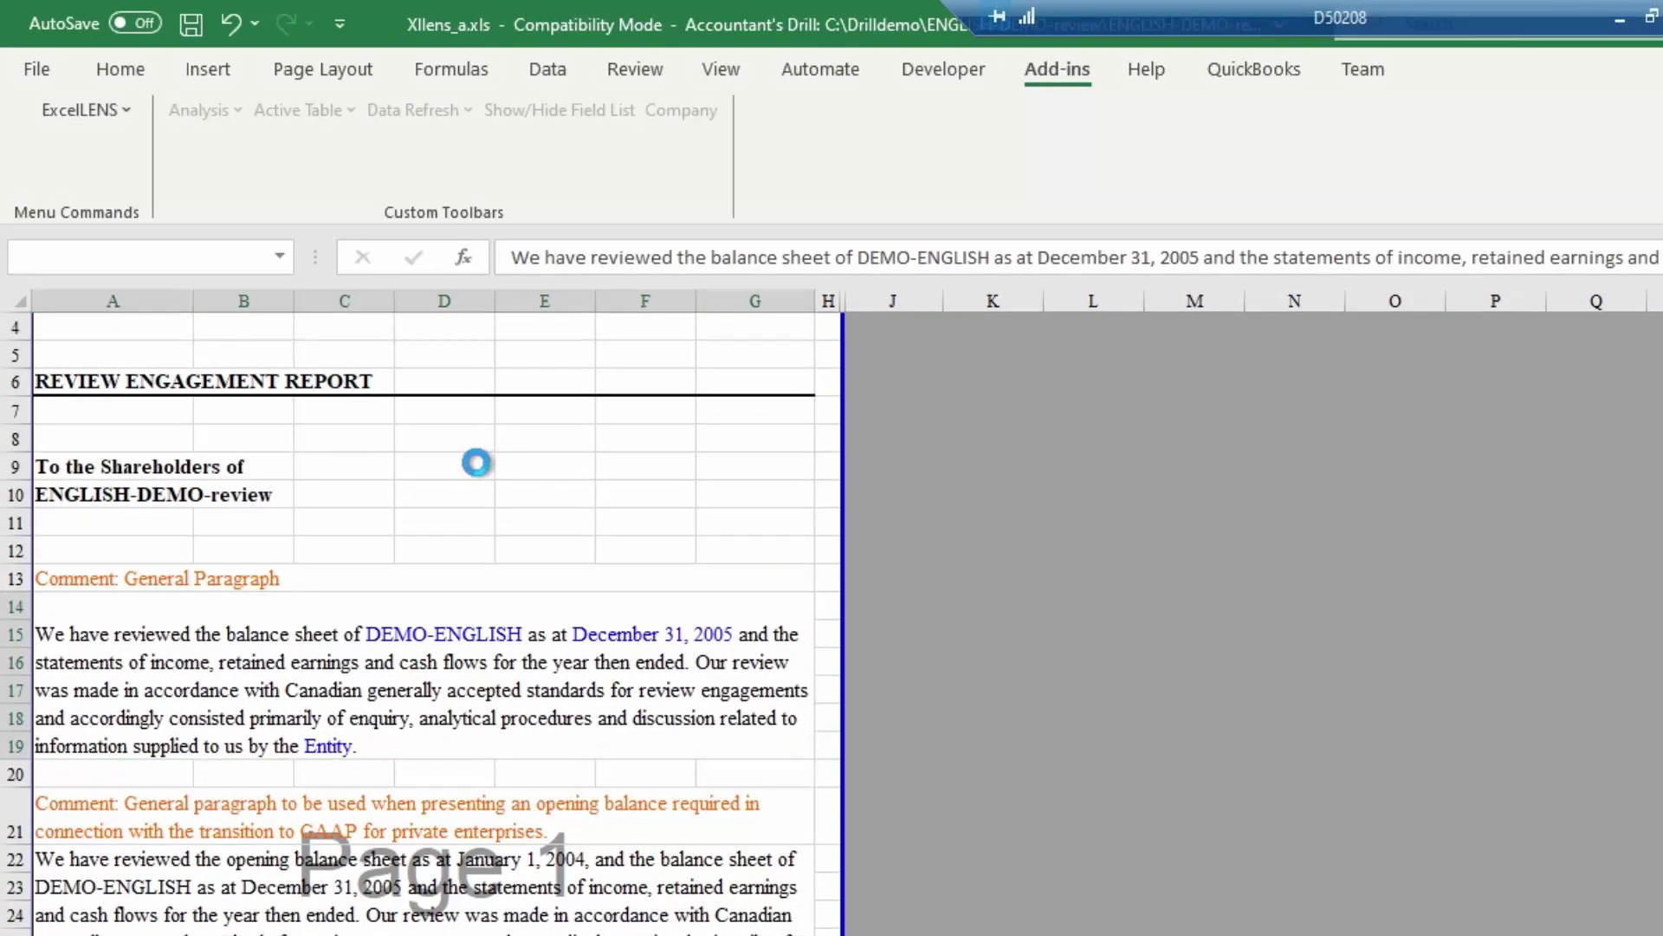
pyautogui.click(221, 615)
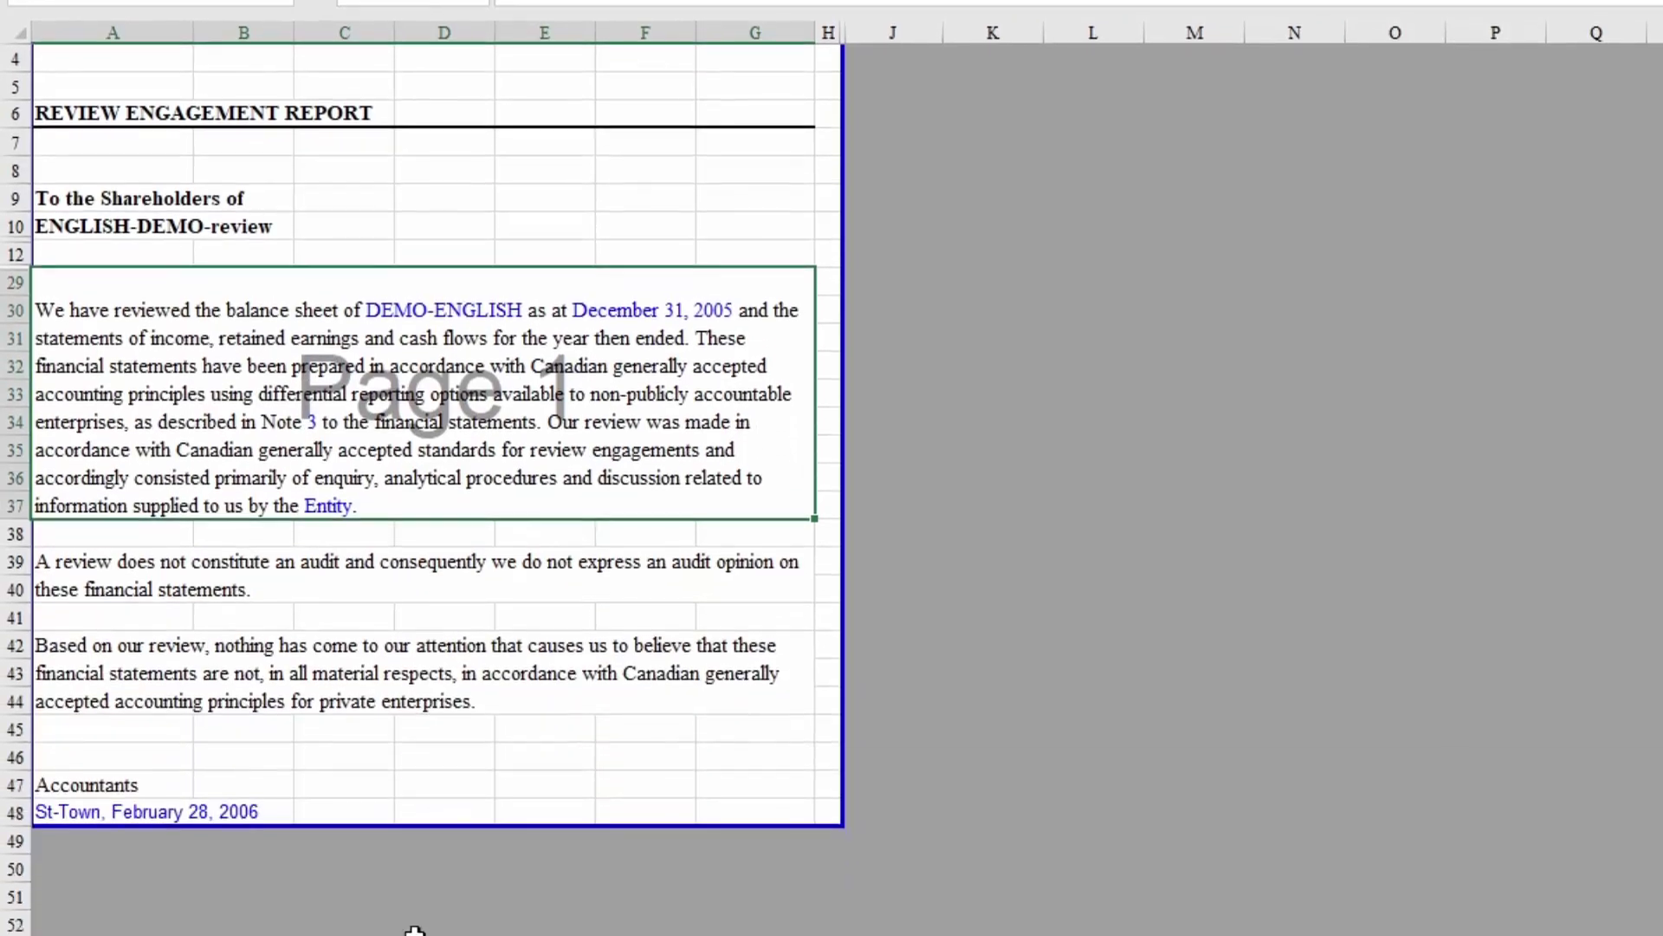
# Check administrative expenses 44 894 on Income and the Cash cells on BalanceSheet
pyautogui.click(438, 916)
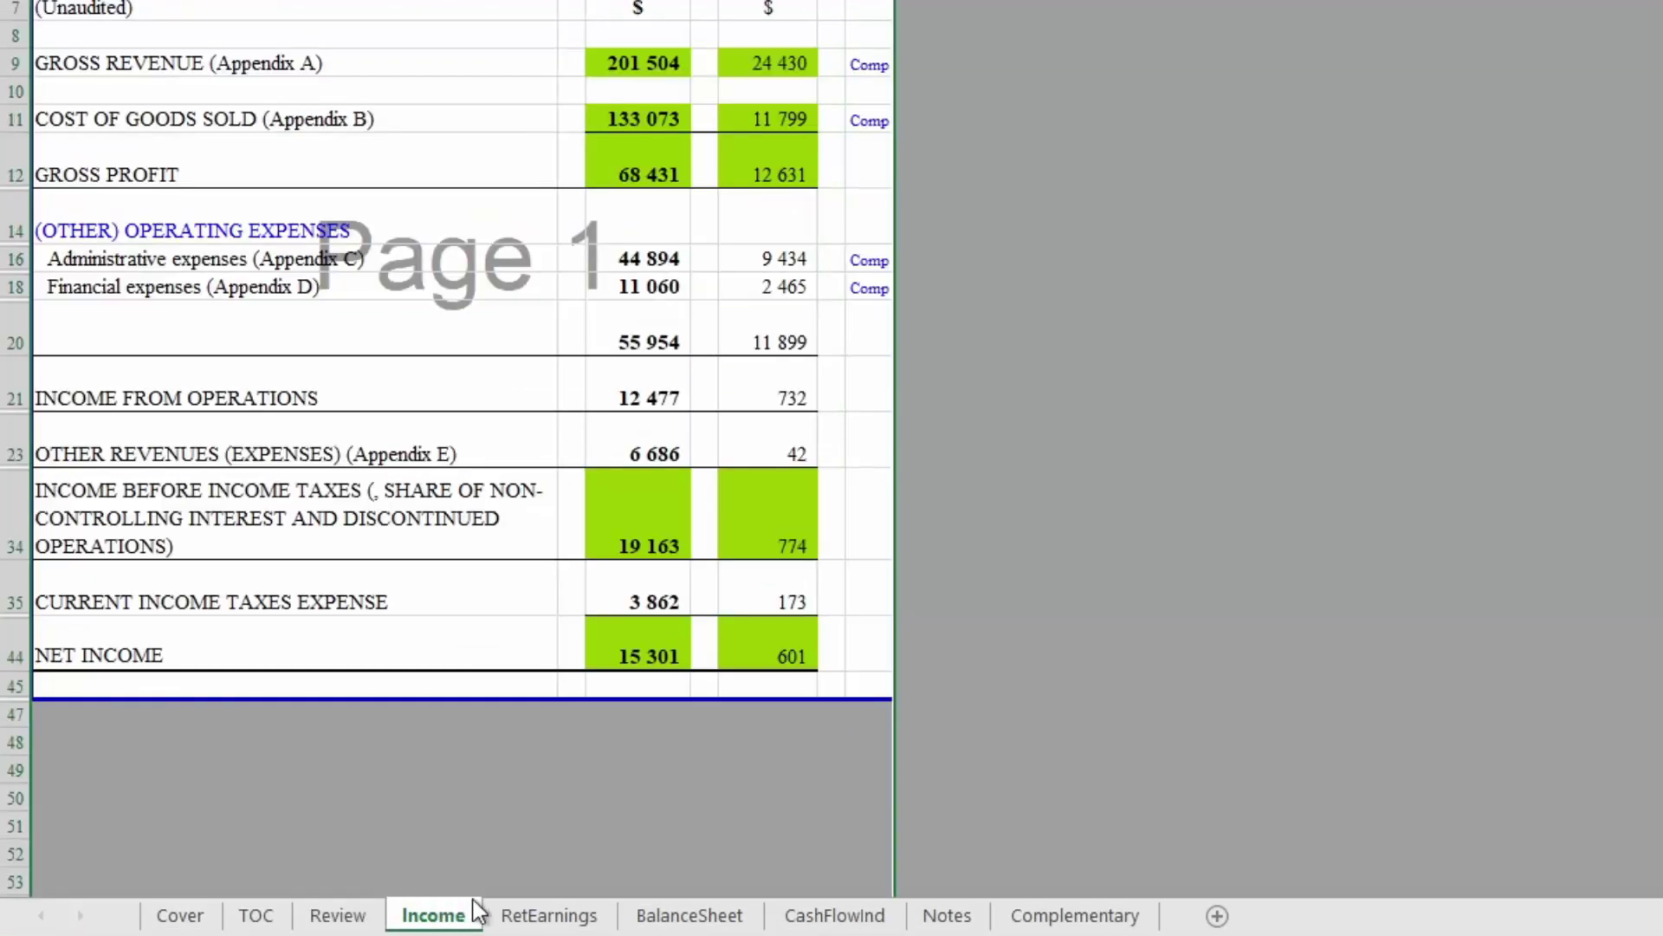
pyautogui.click(648, 257)
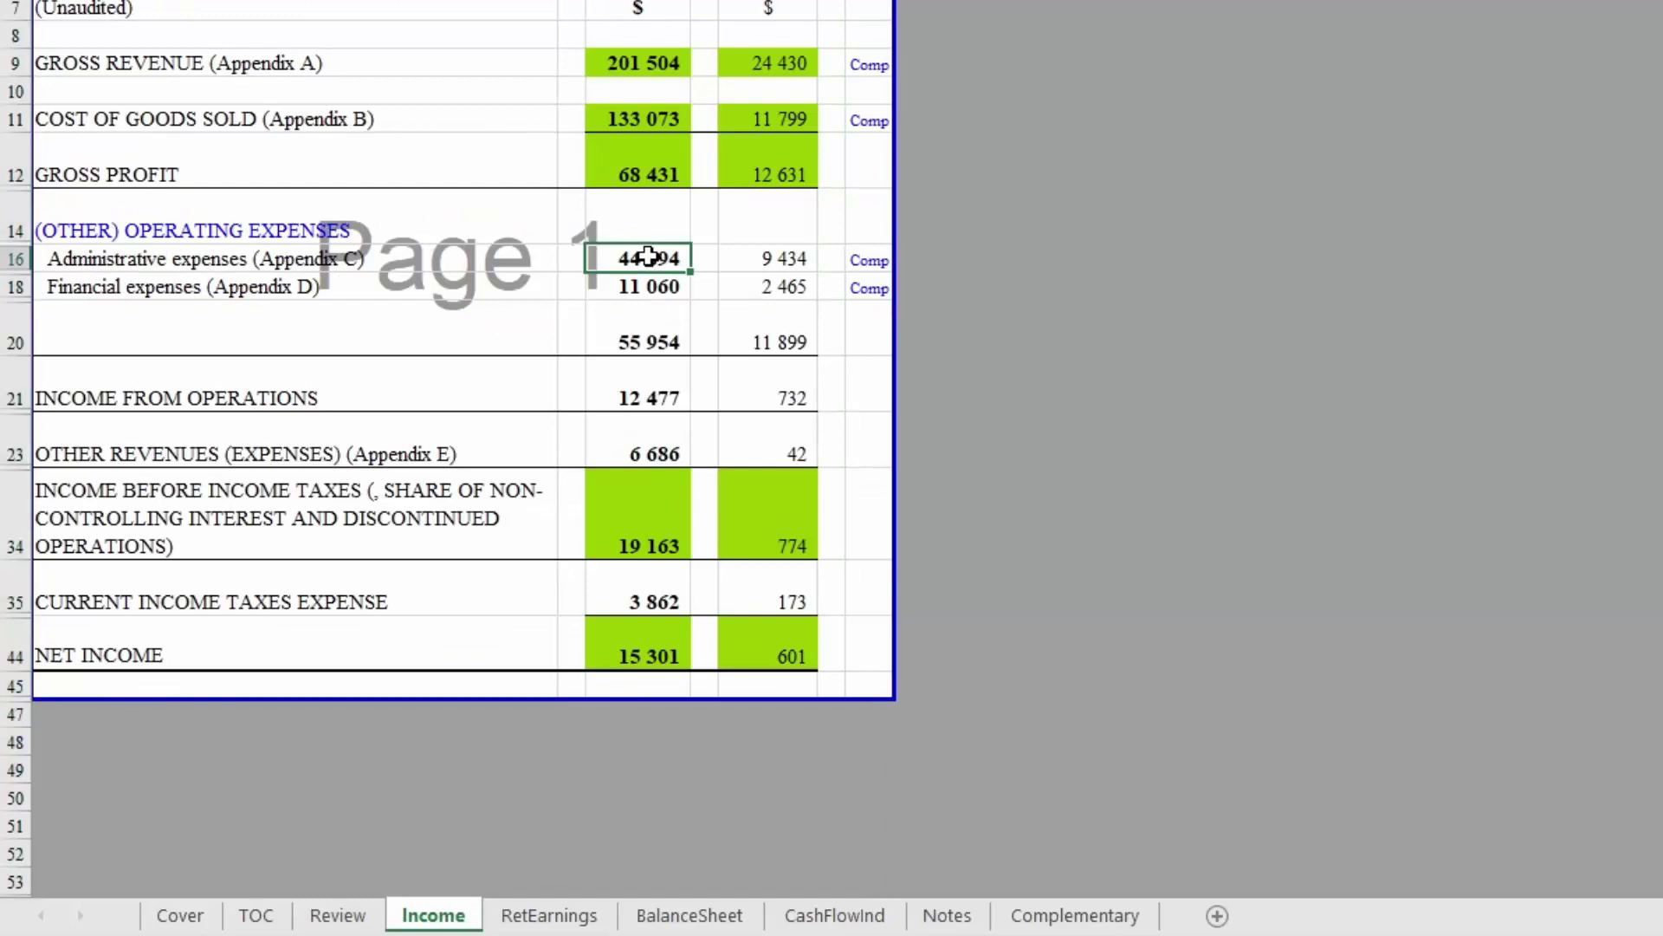
pyautogui.click(676, 919)
pyautogui.scroll(5, 685, 425)
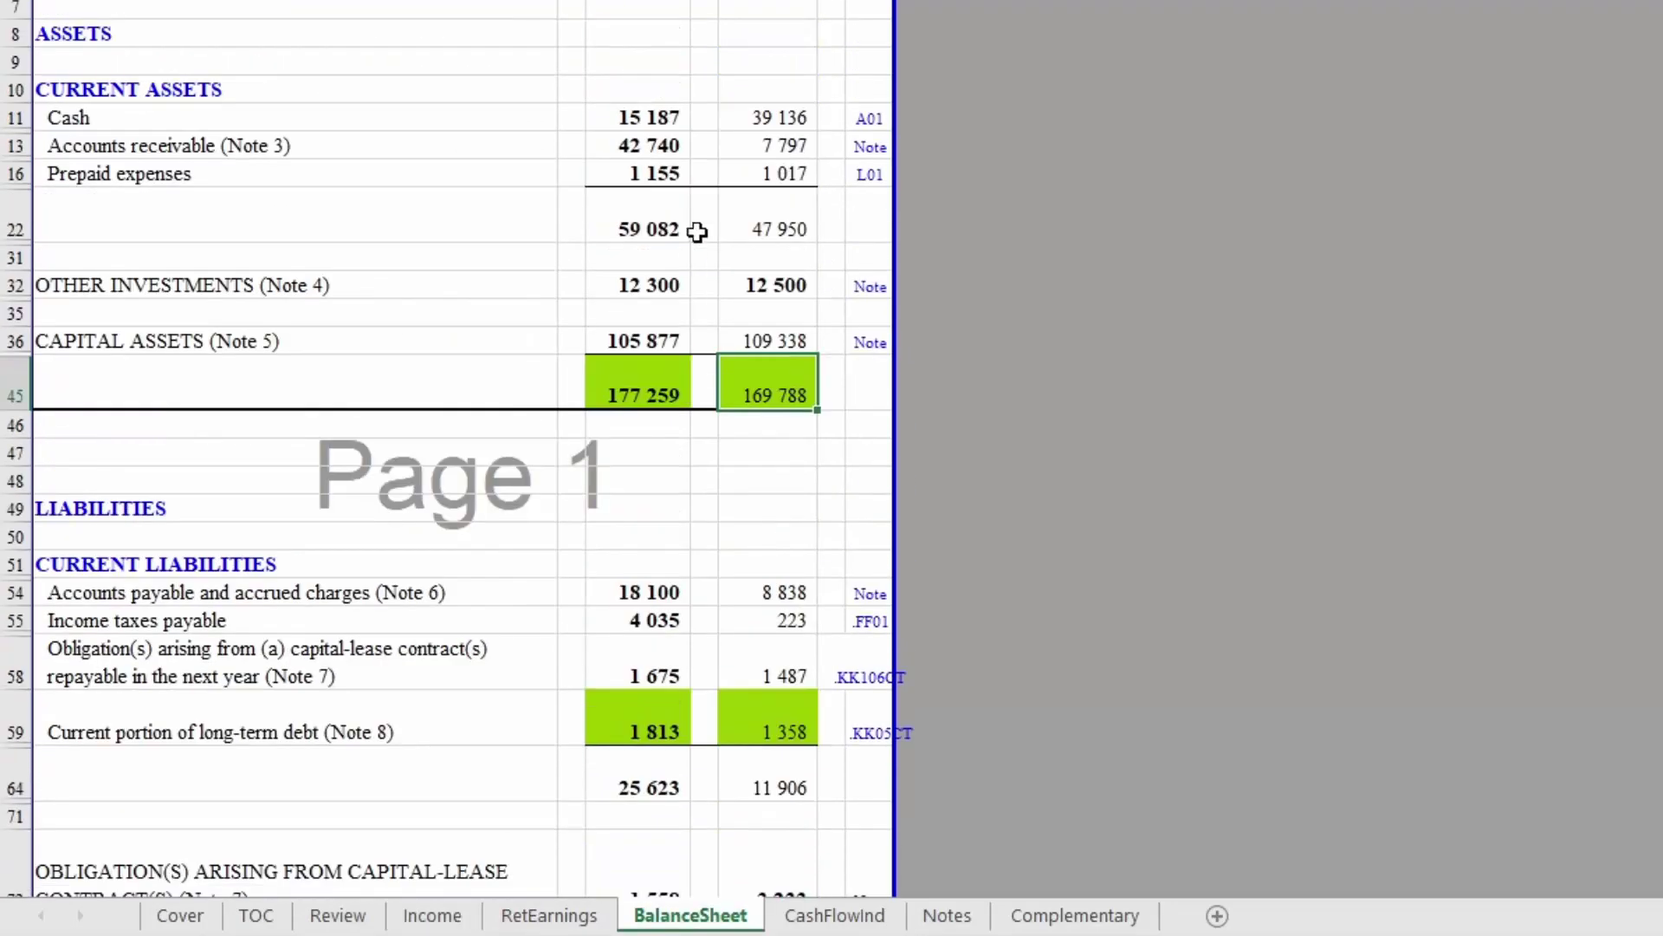
pyautogui.click(651, 112)
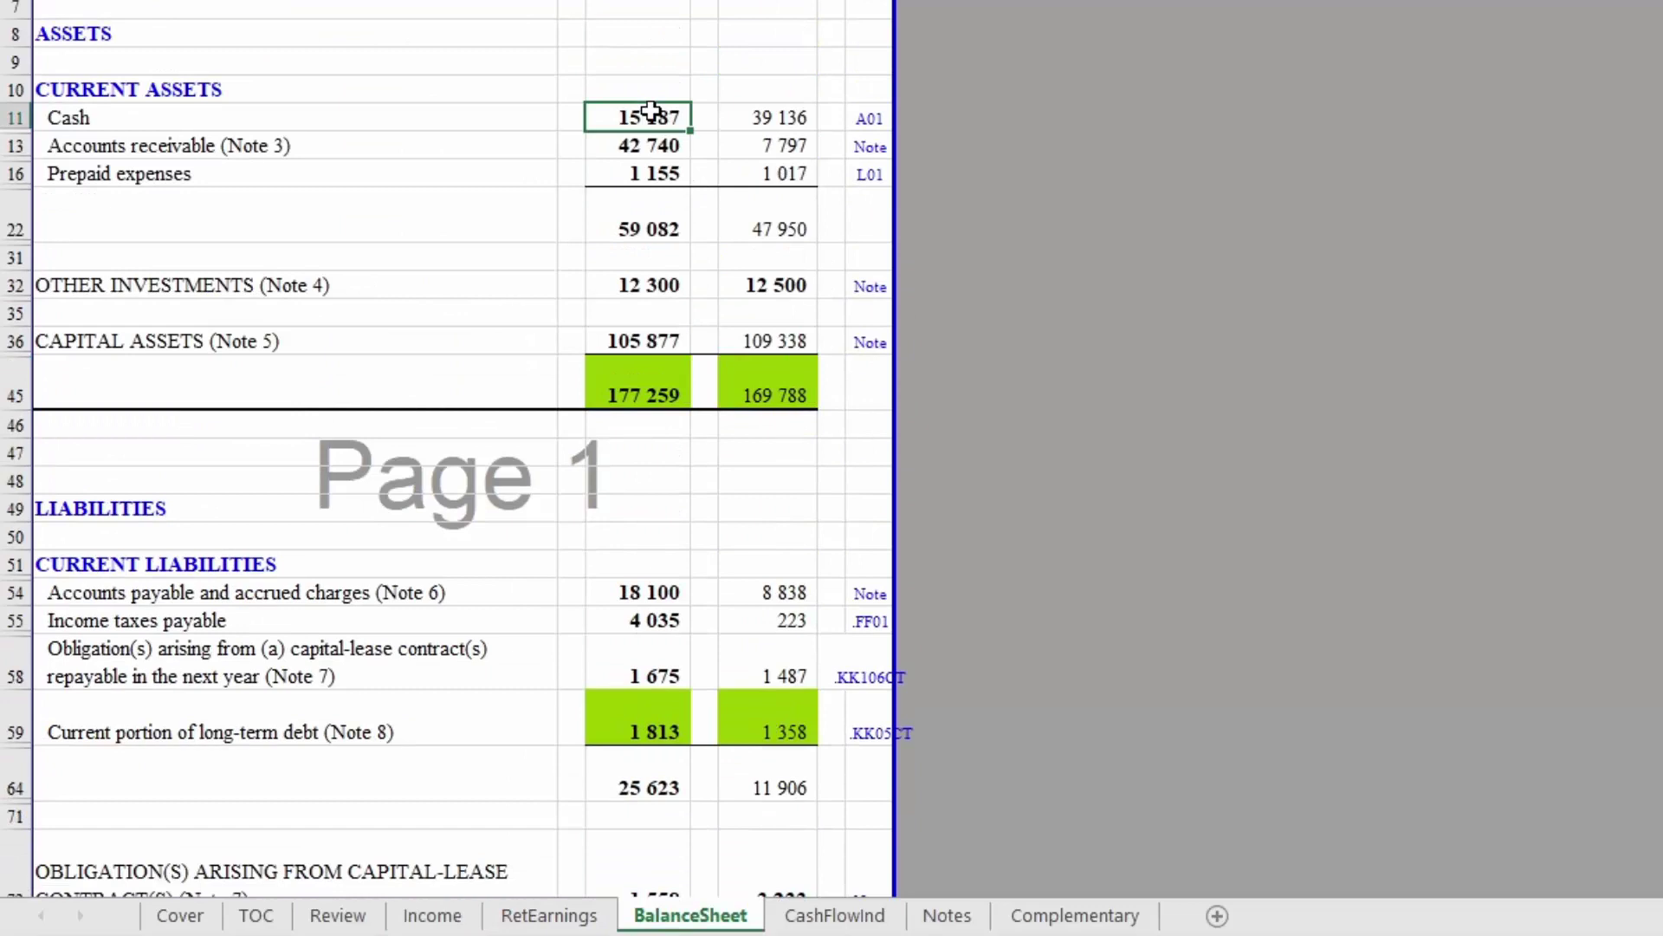
pyautogui.click(260, 121)
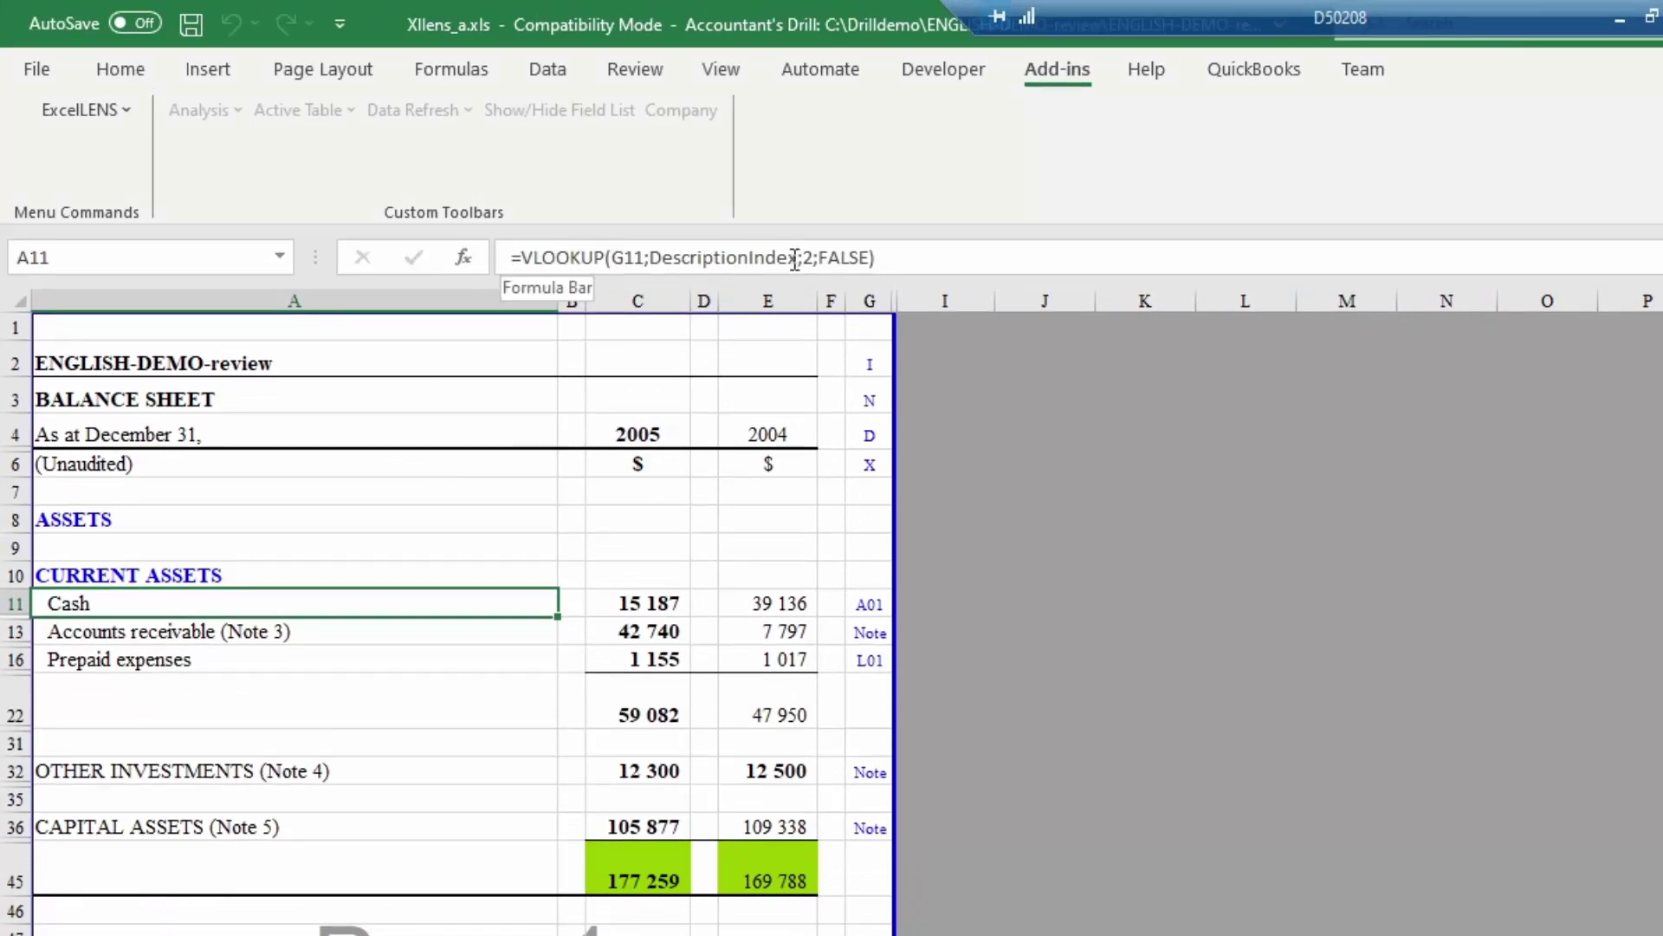
pyautogui.moveTo(797, 260); pyautogui.dragTo(645, 263)
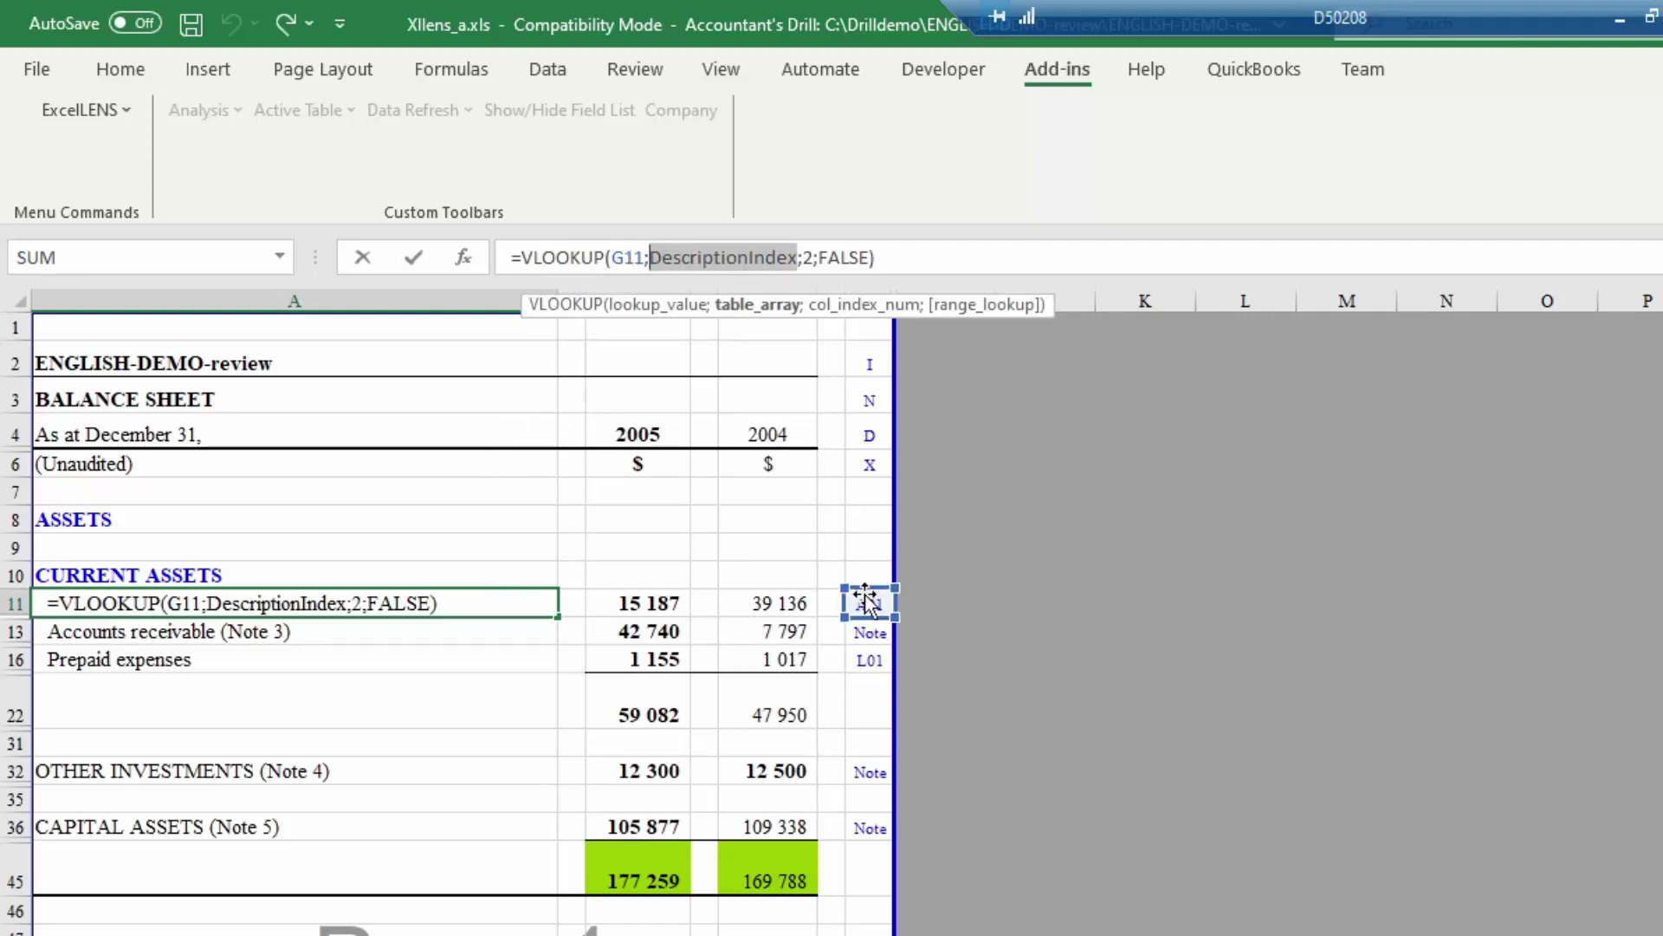
pyautogui.write('/')
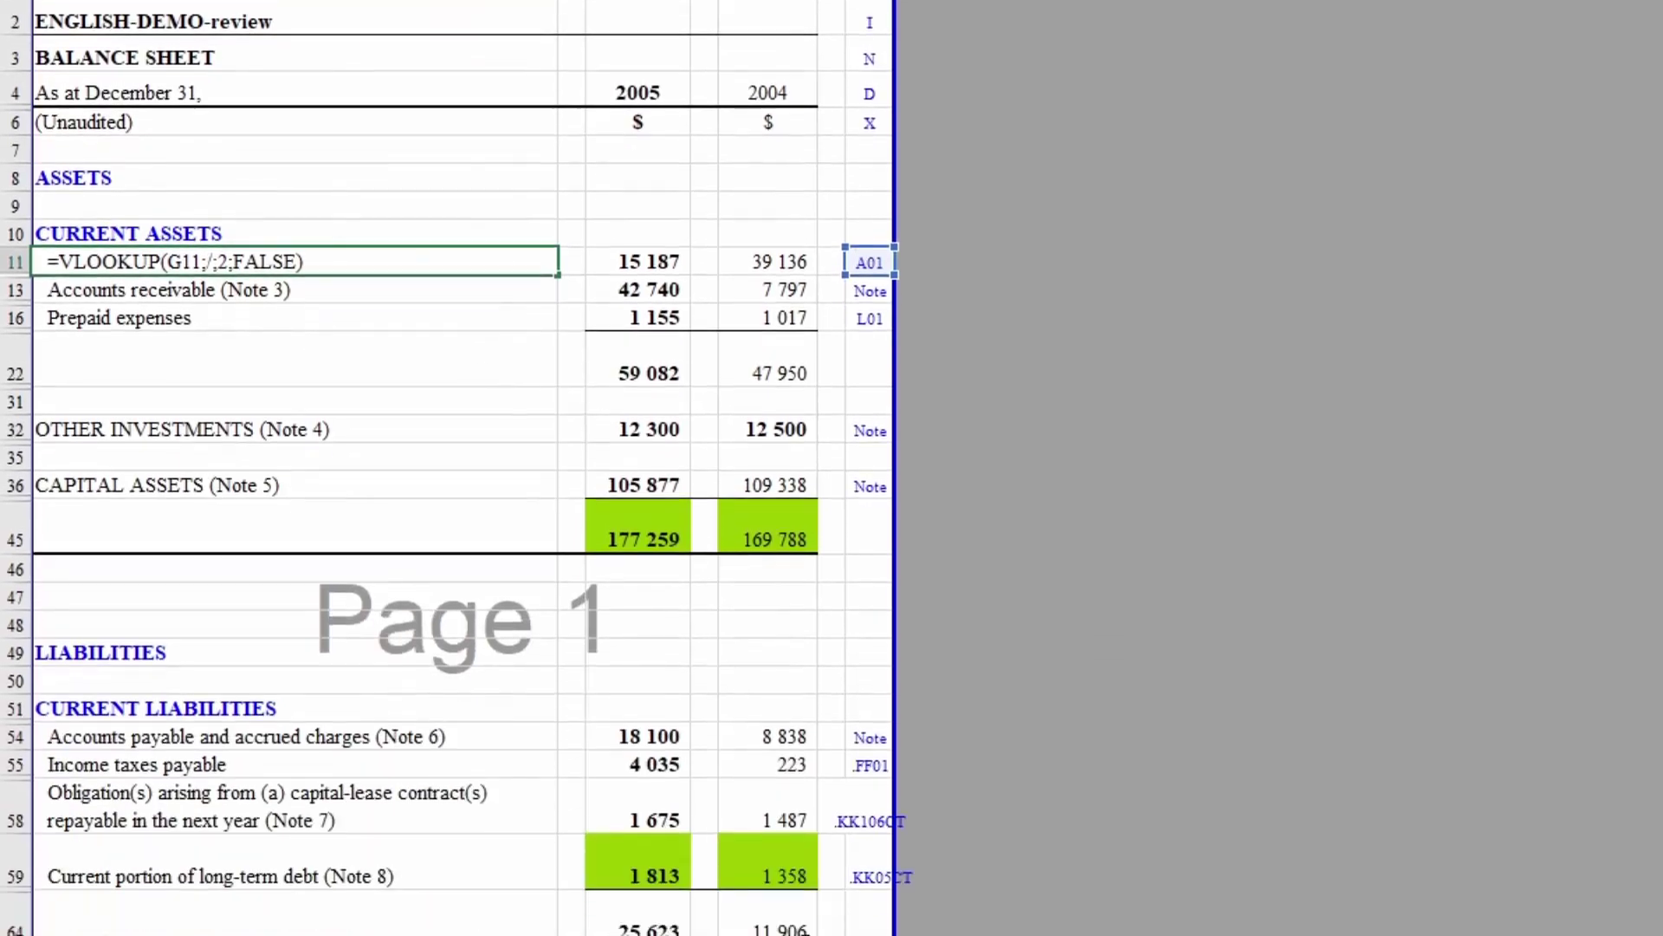
pyautogui.press('Return')
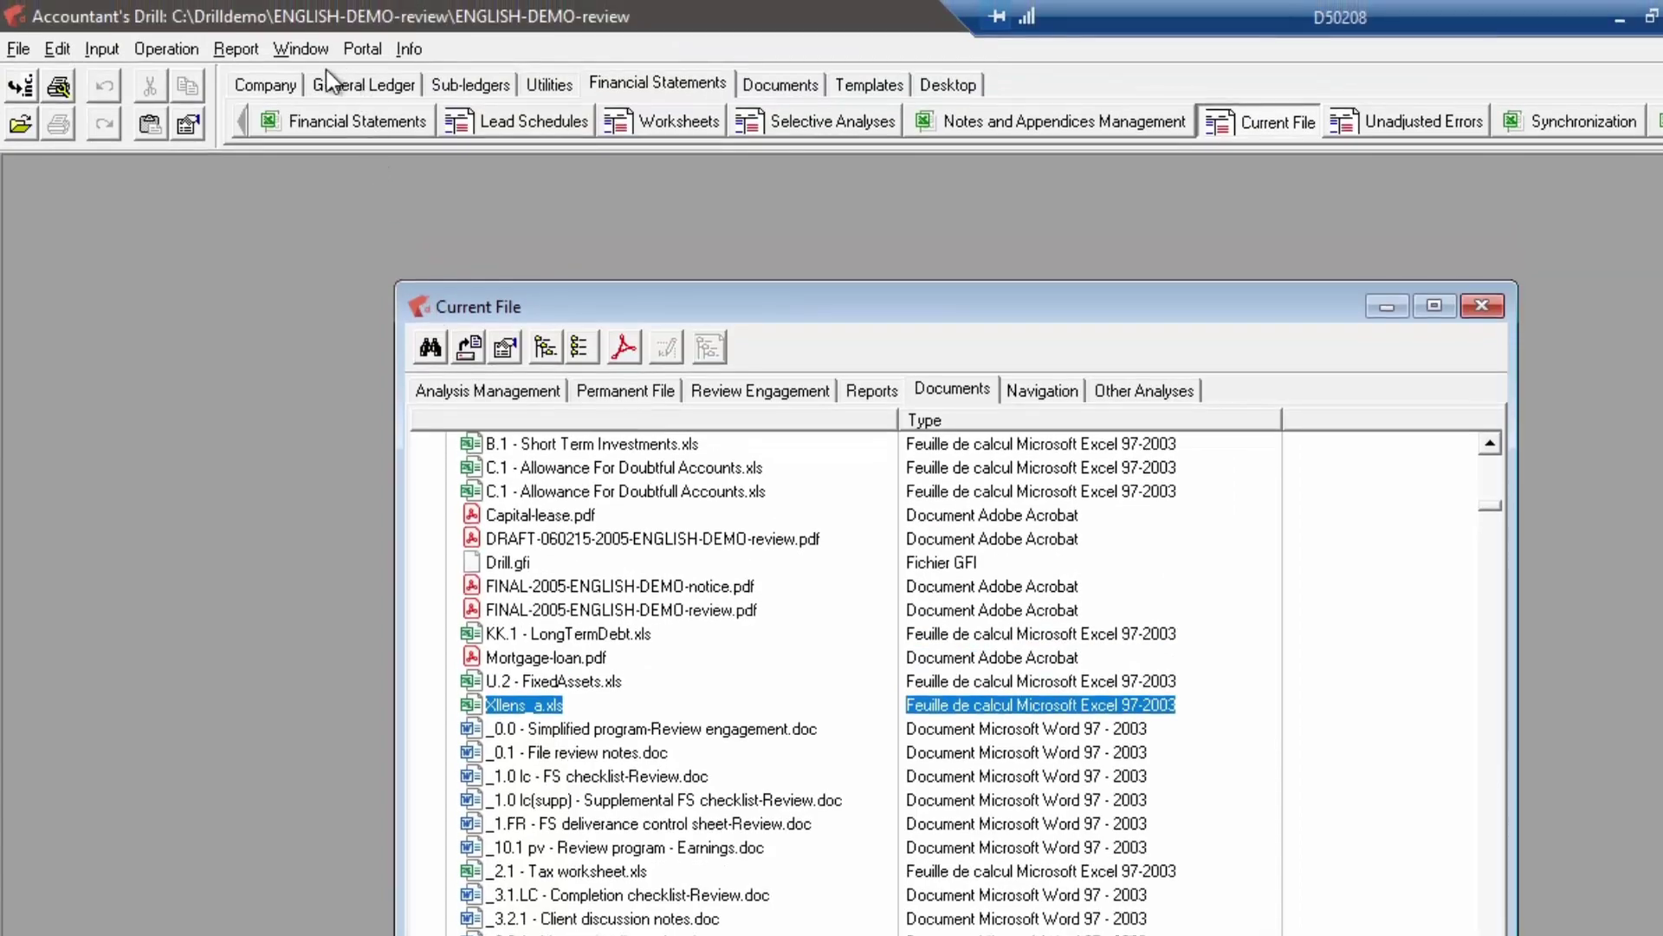
# Open index A01 from the Company Index list and clear its 'Cash' description
pyautogui.click(276, 83)
pyautogui.click(698, 122)
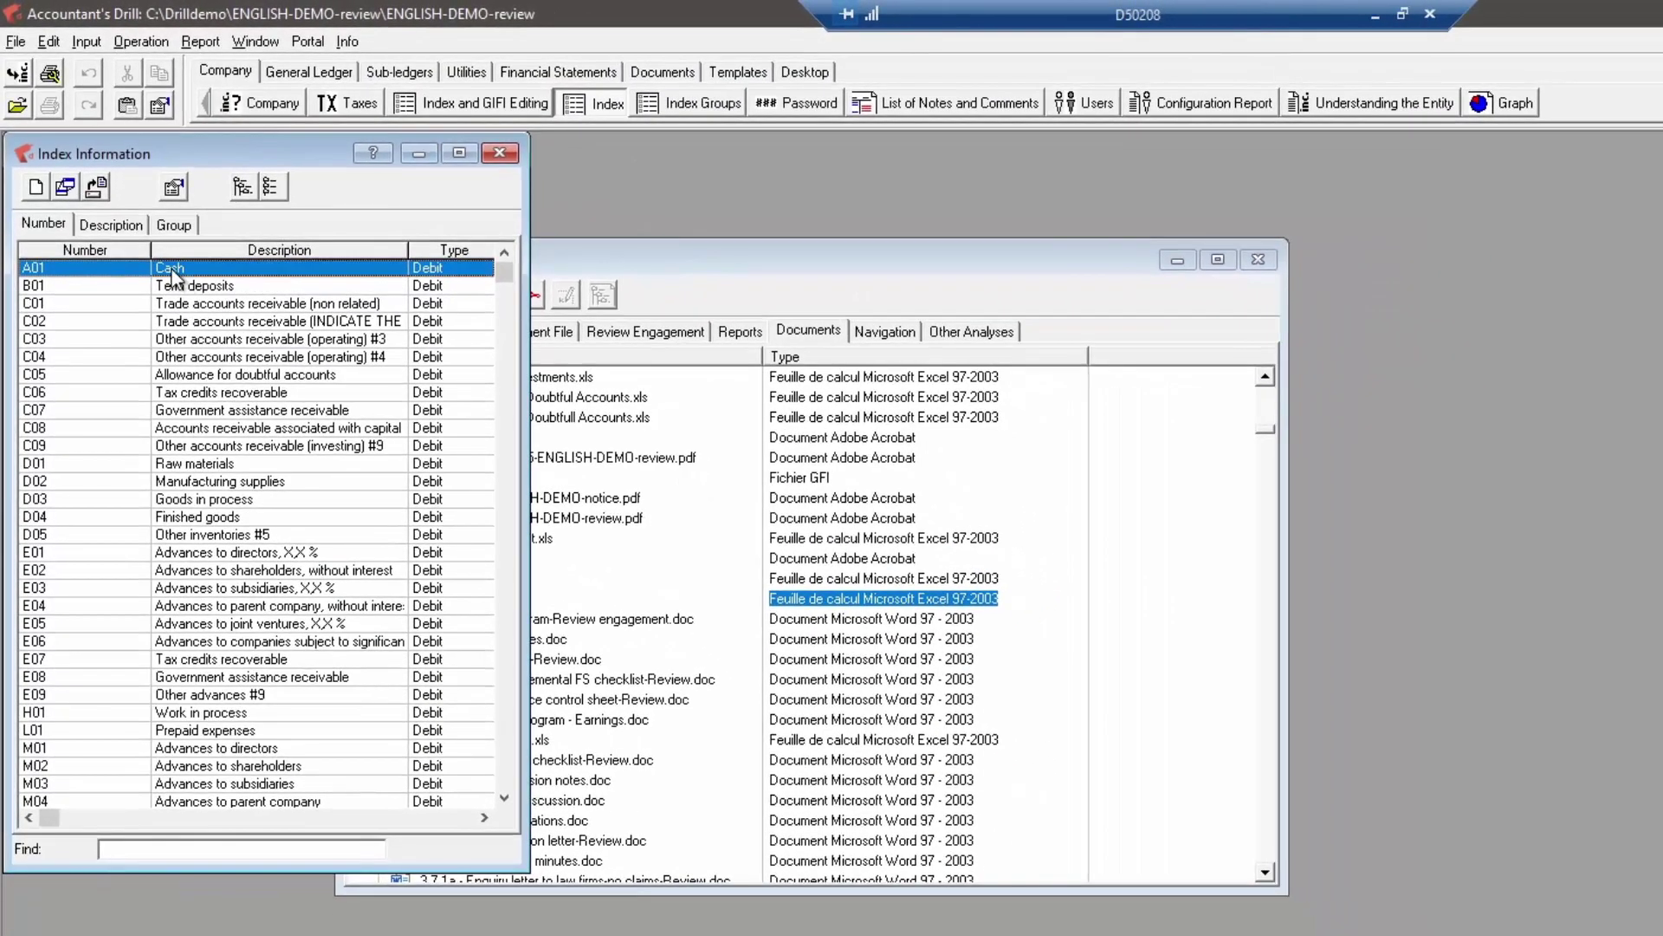
pyautogui.doubleClick(174, 275)
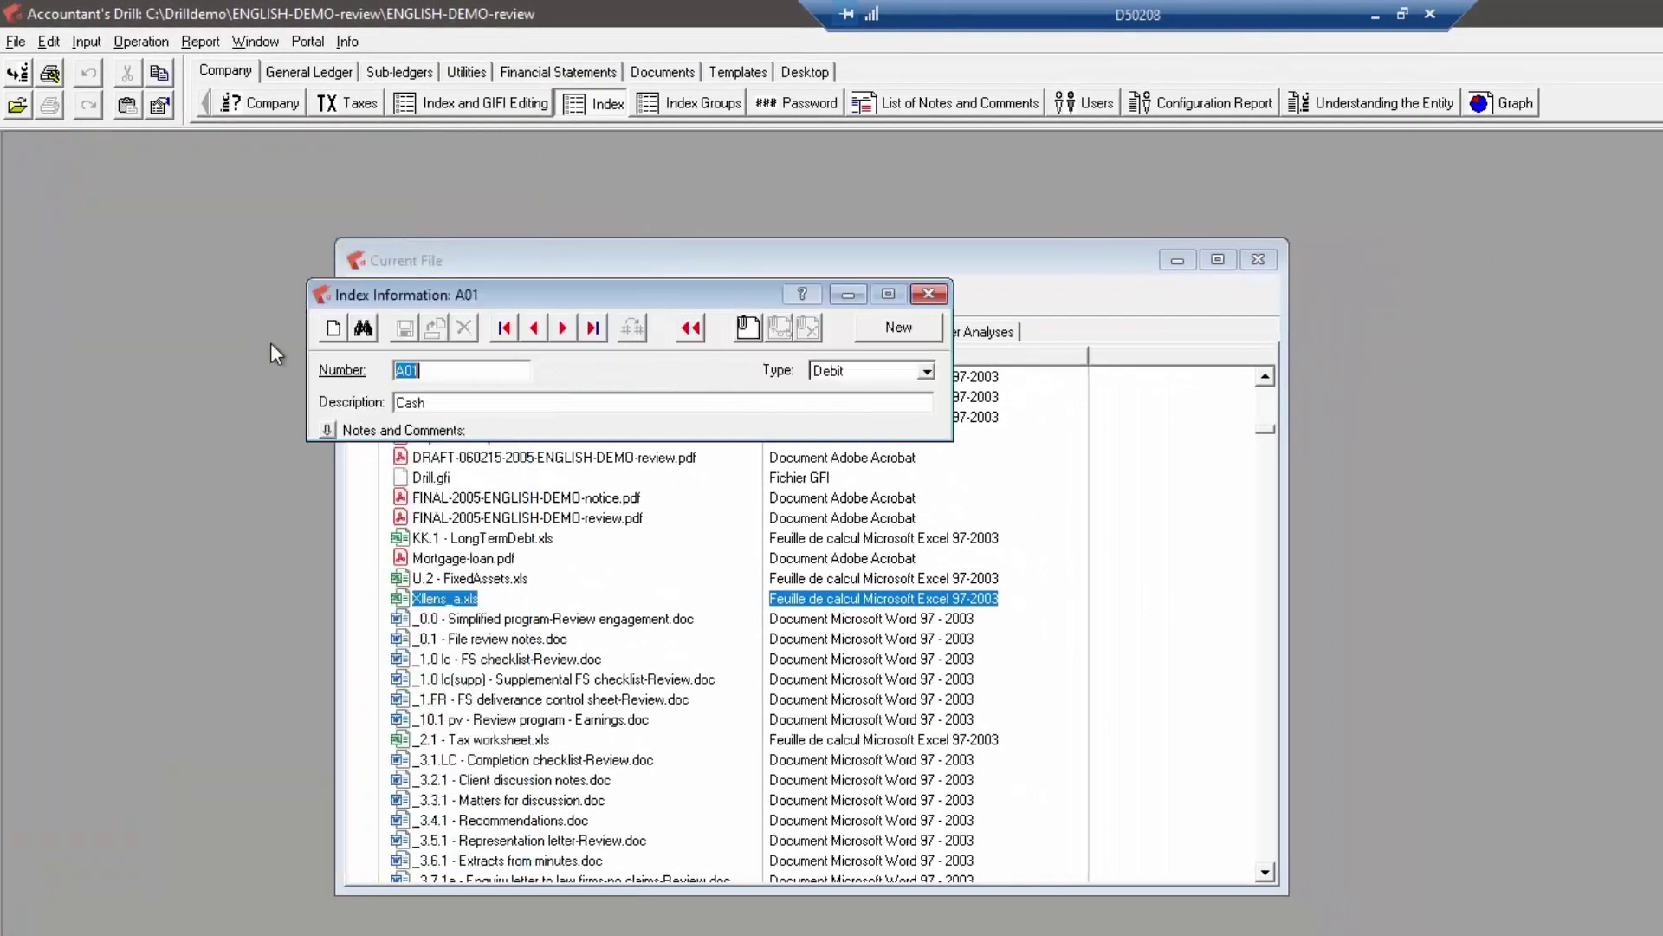
pyautogui.doubleClick(463, 402)
pyautogui.press('BackSpace')
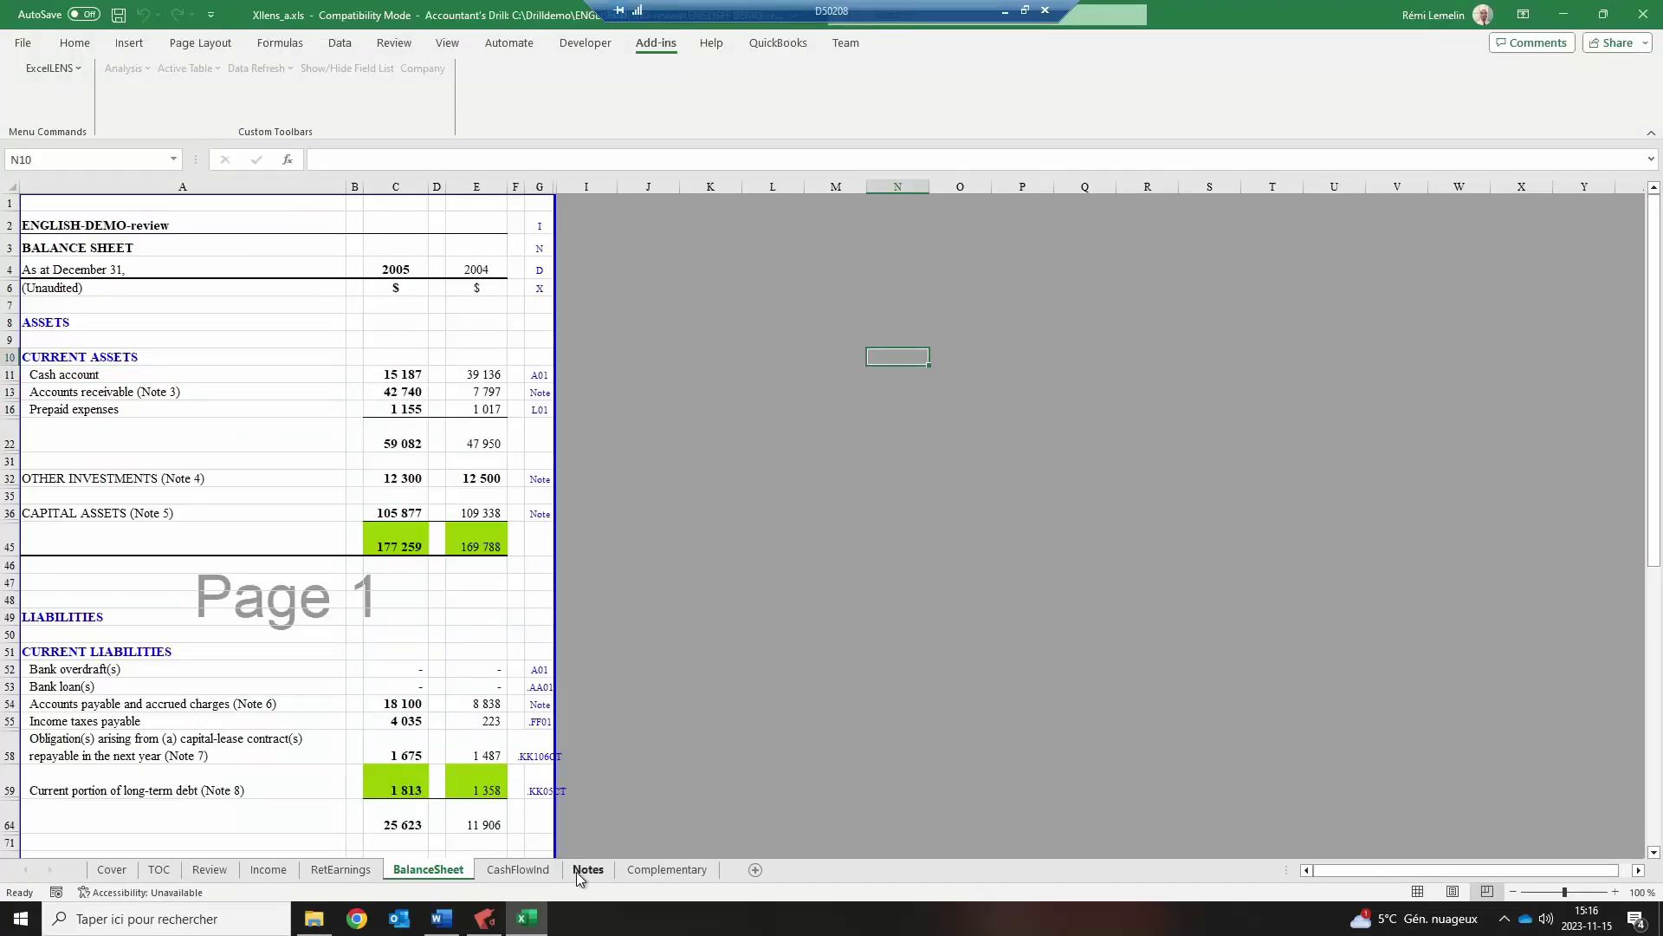
# Look over the Notes and Complementary sheets from the top, then return to Accountant's Drill
pyautogui.click(576, 869)
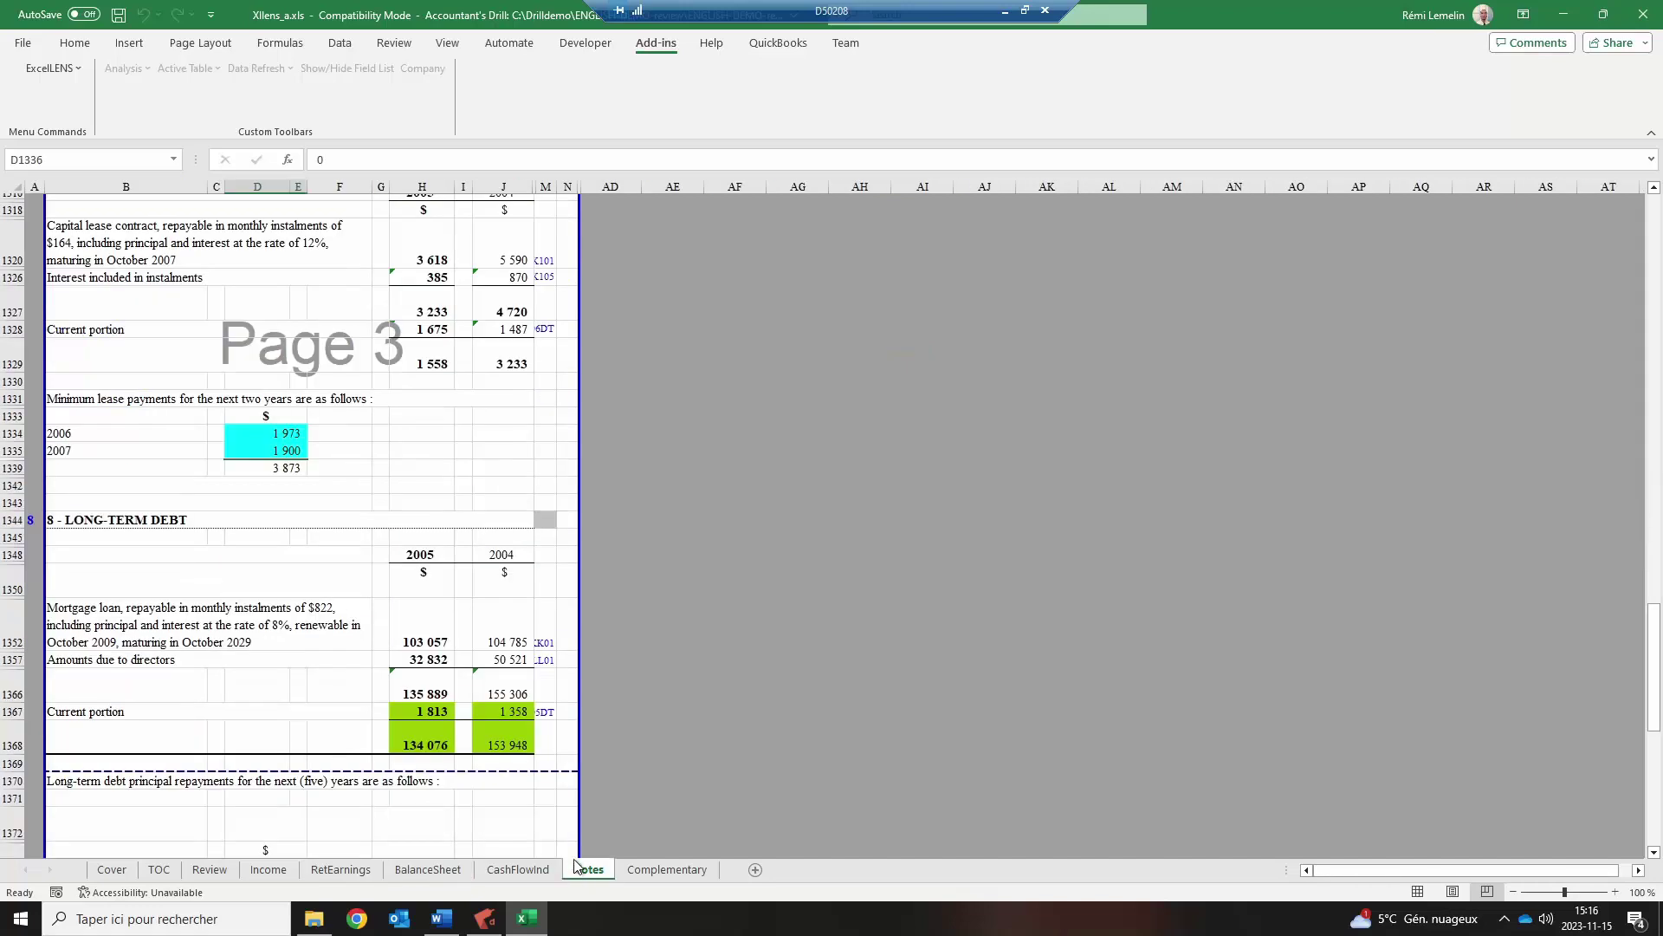
pyautogui.click(666, 870)
pyautogui.scroll(10, 476, 641)
pyautogui.scroll(2, 489, 599)
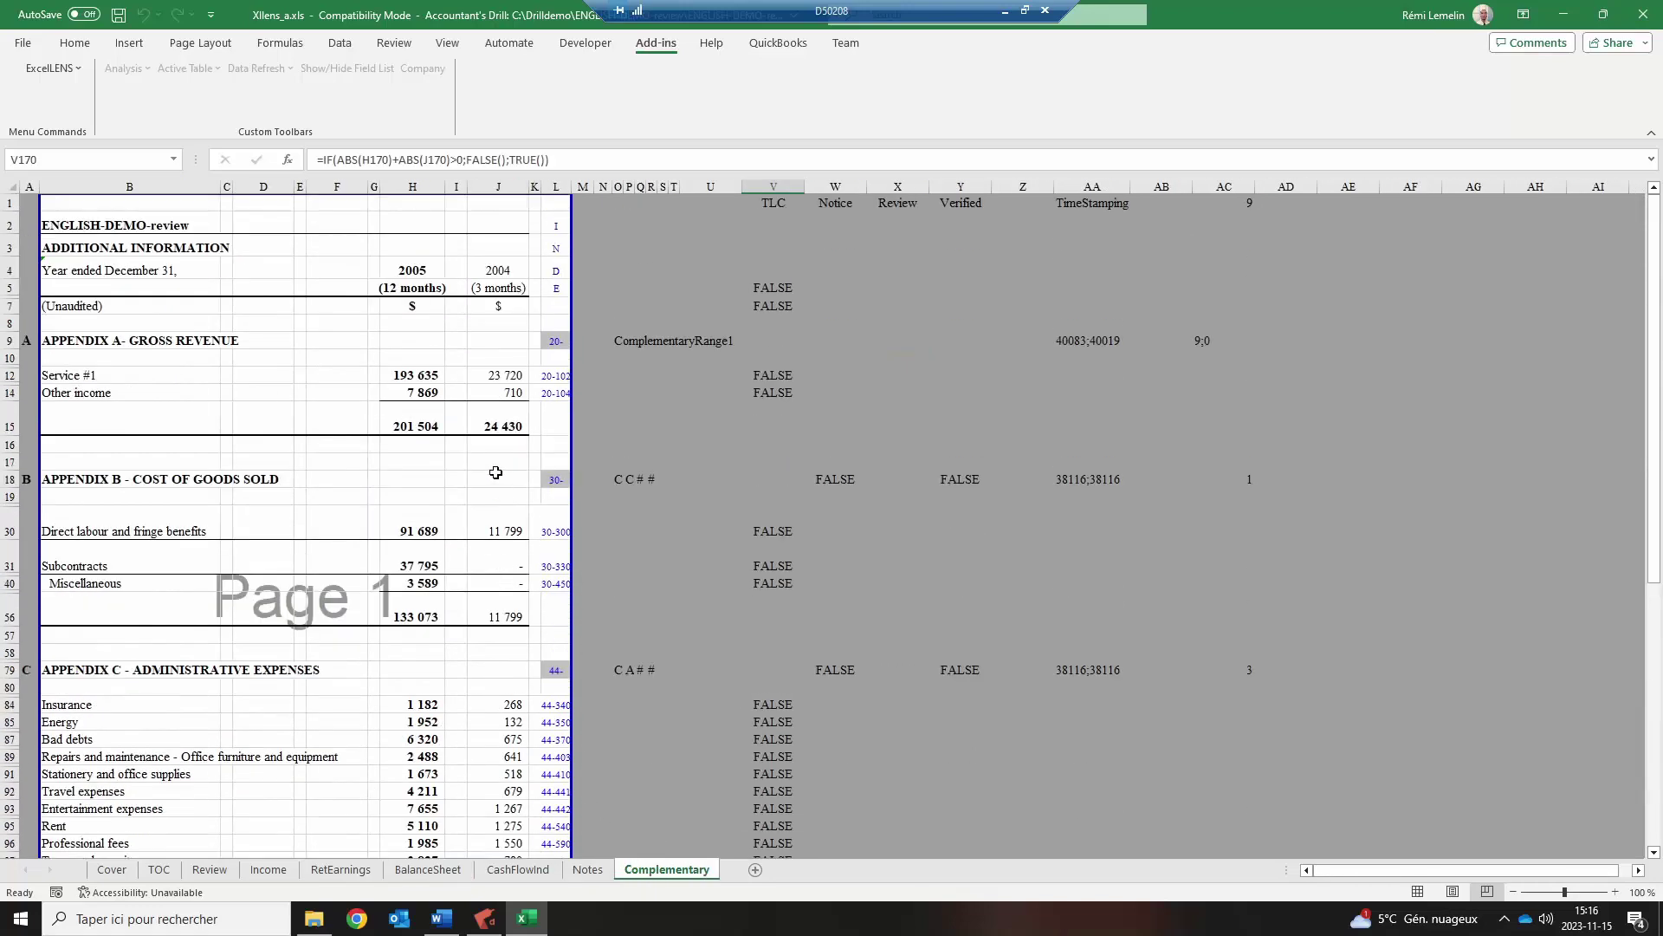
pyautogui.click(484, 919)
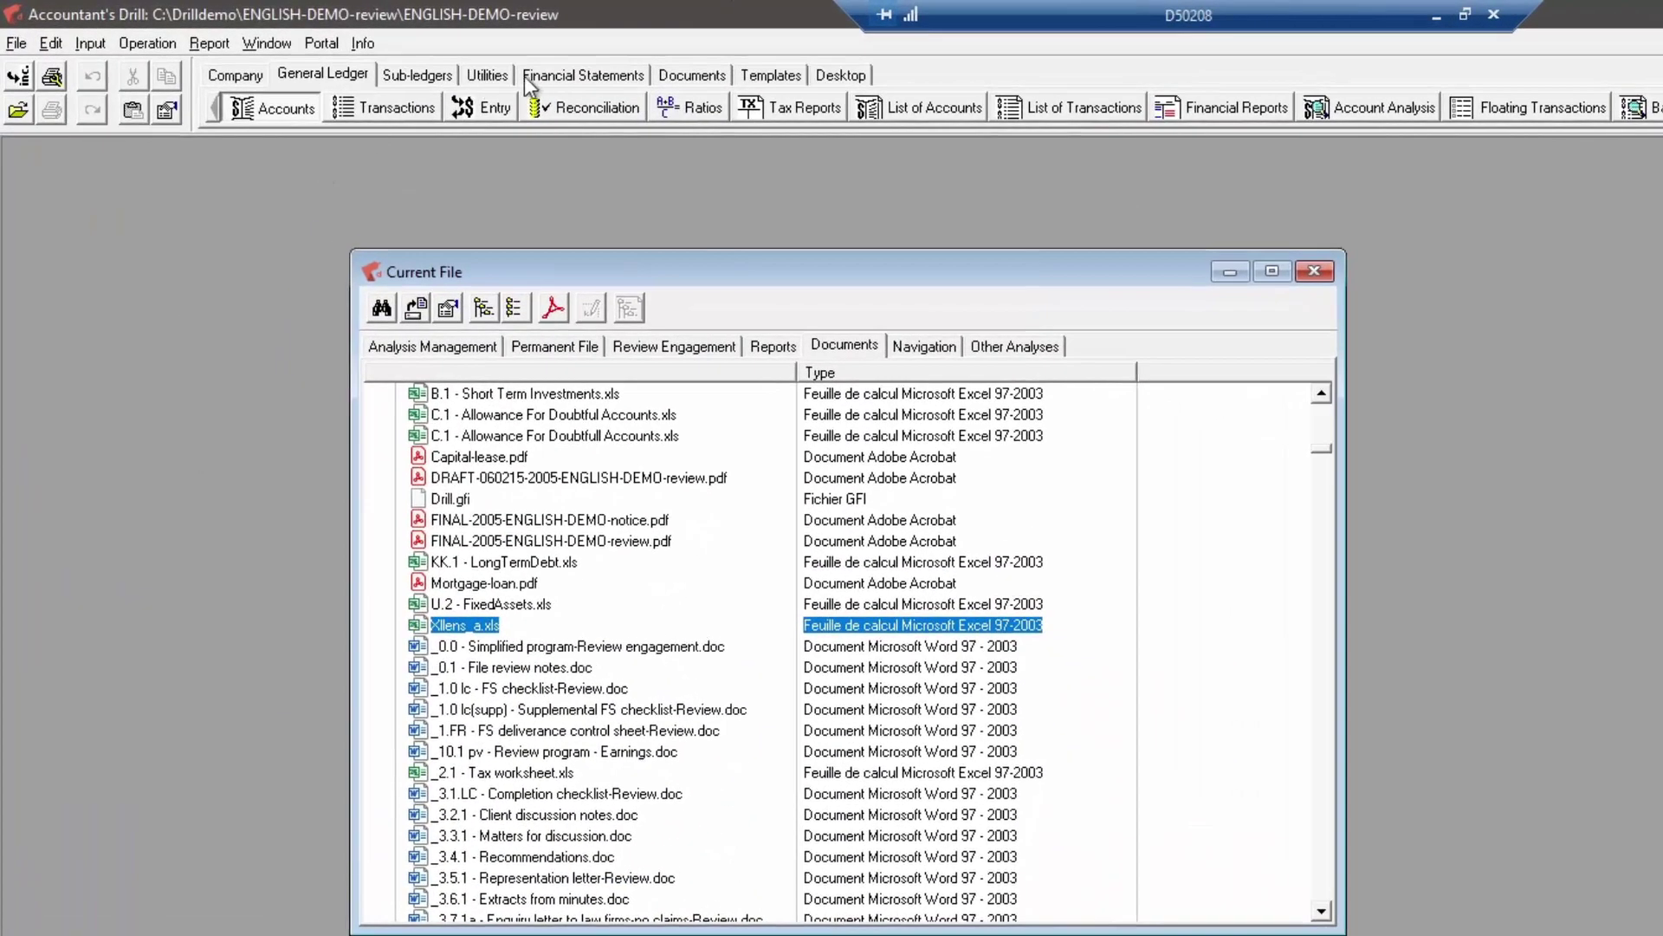
pyautogui.click(533, 78)
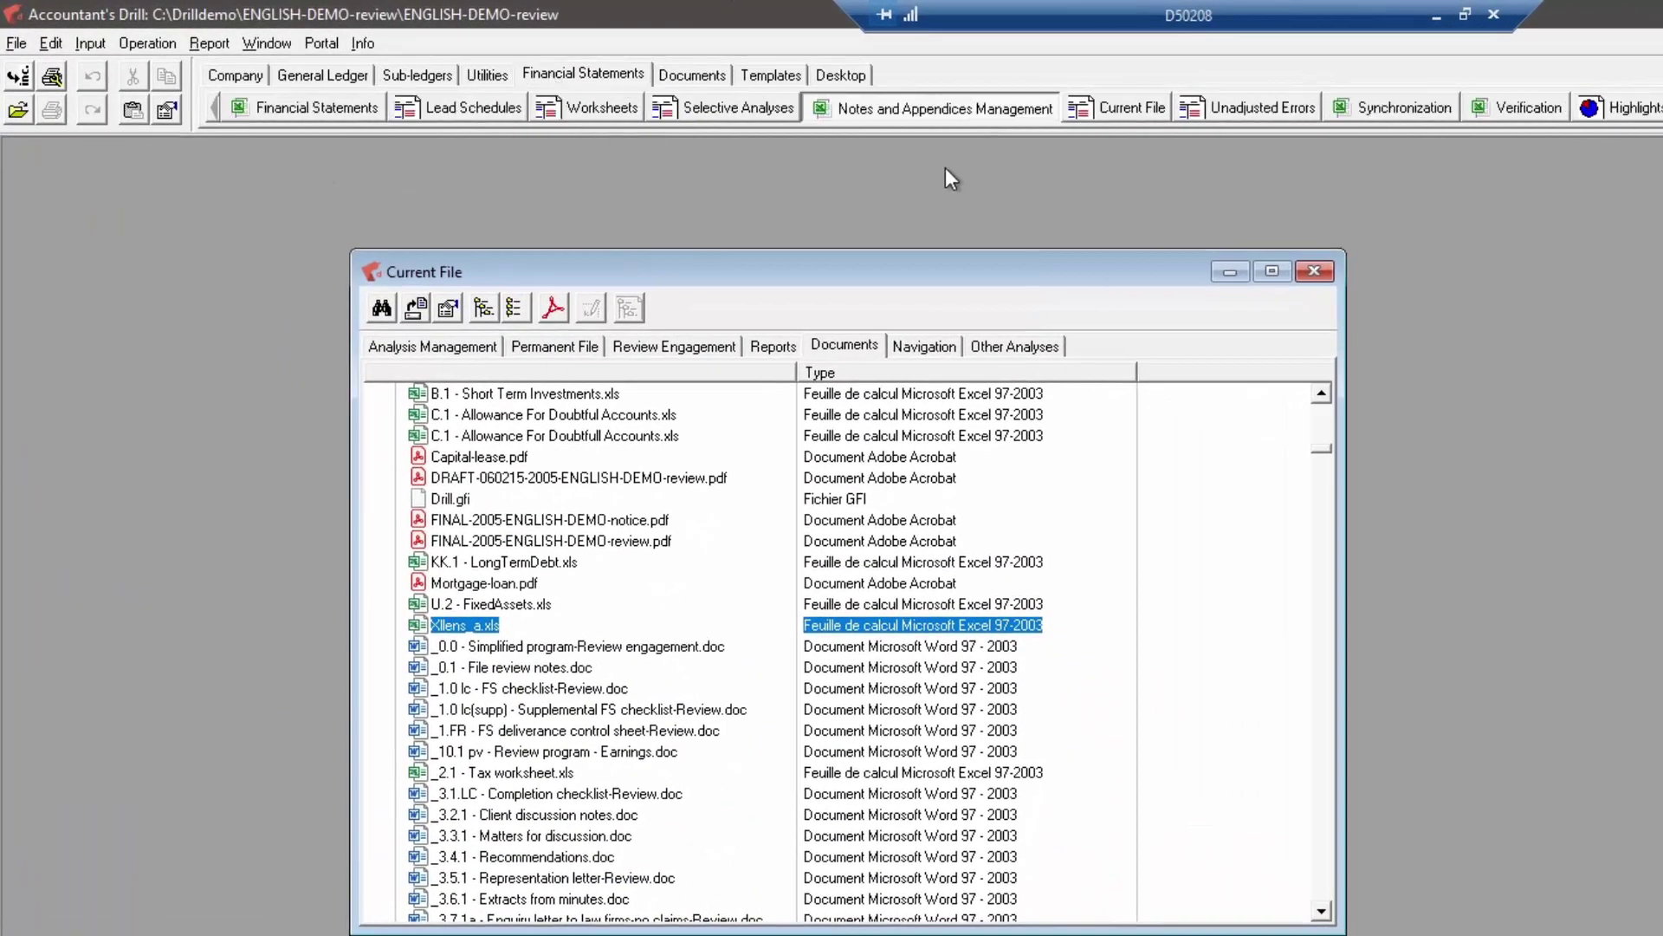
pyautogui.click(1038, 113)
pyautogui.click(1119, 622)
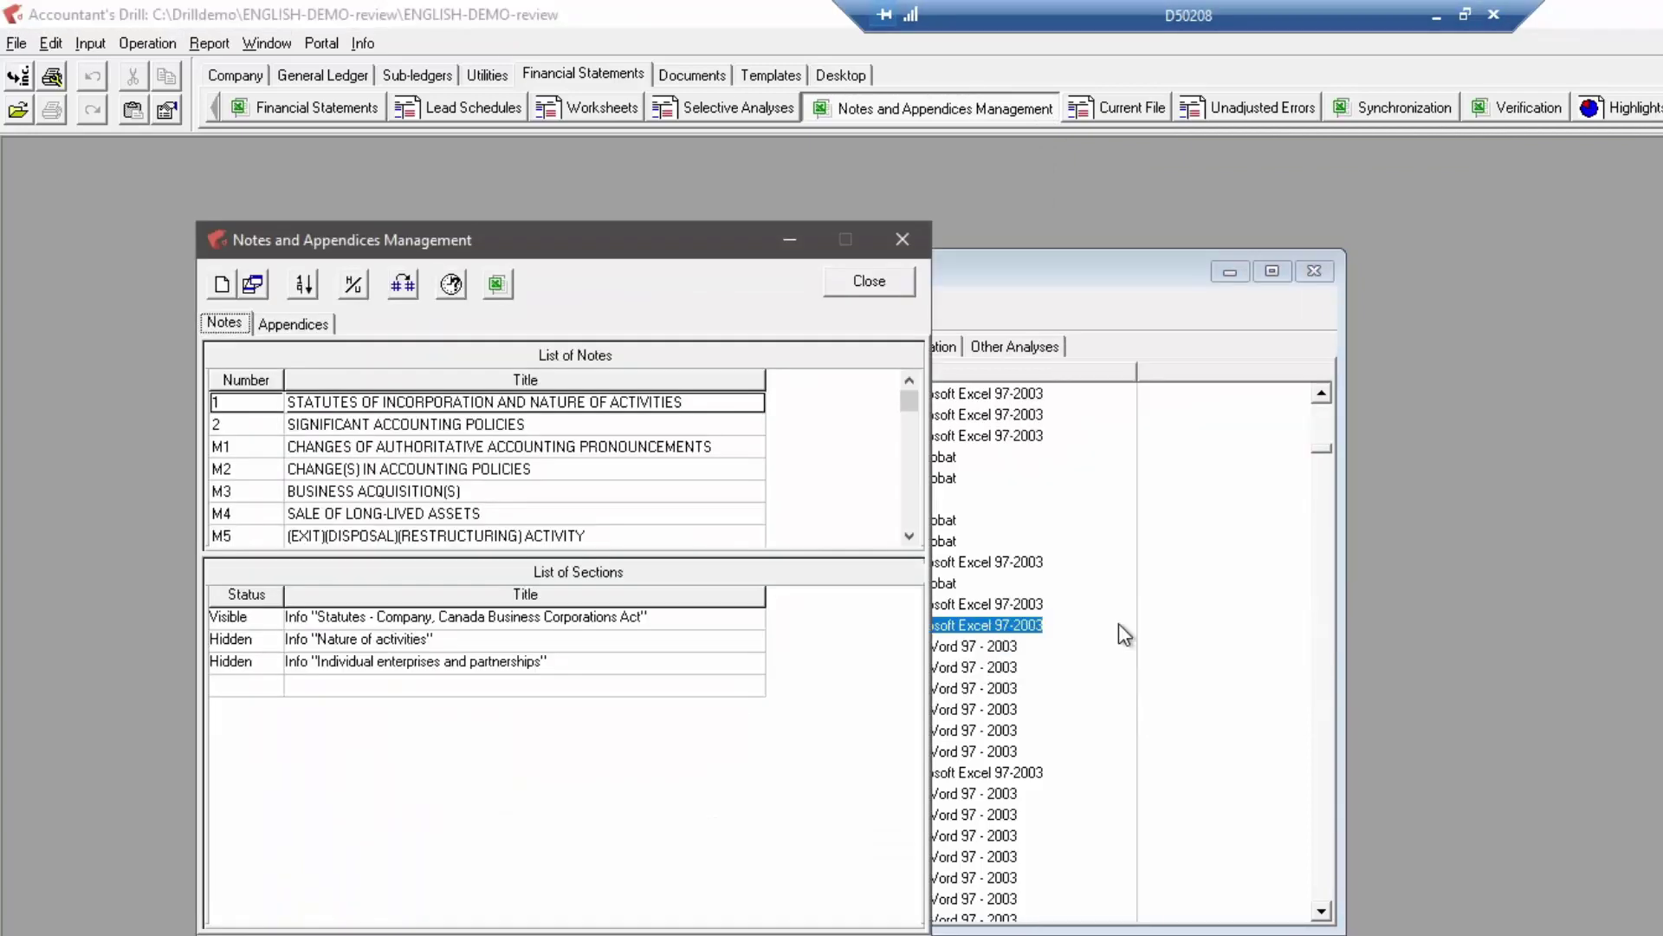
pyautogui.moveTo(403, 249); pyautogui.dragTo(686, 257)
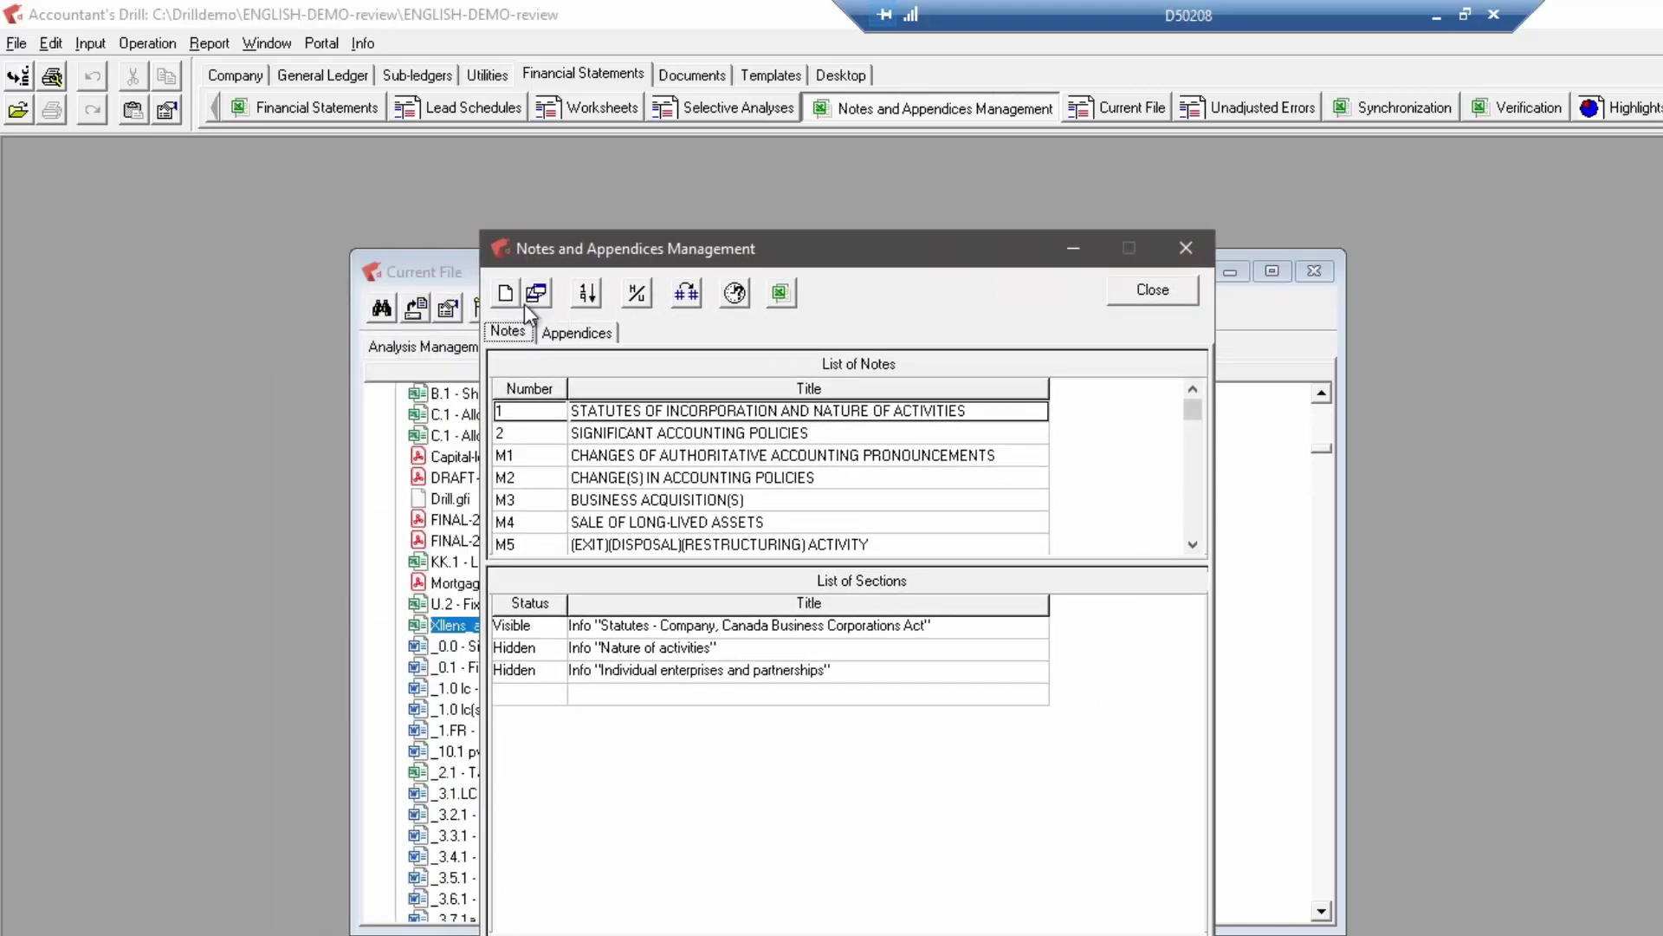
pyautogui.click(617, 456)
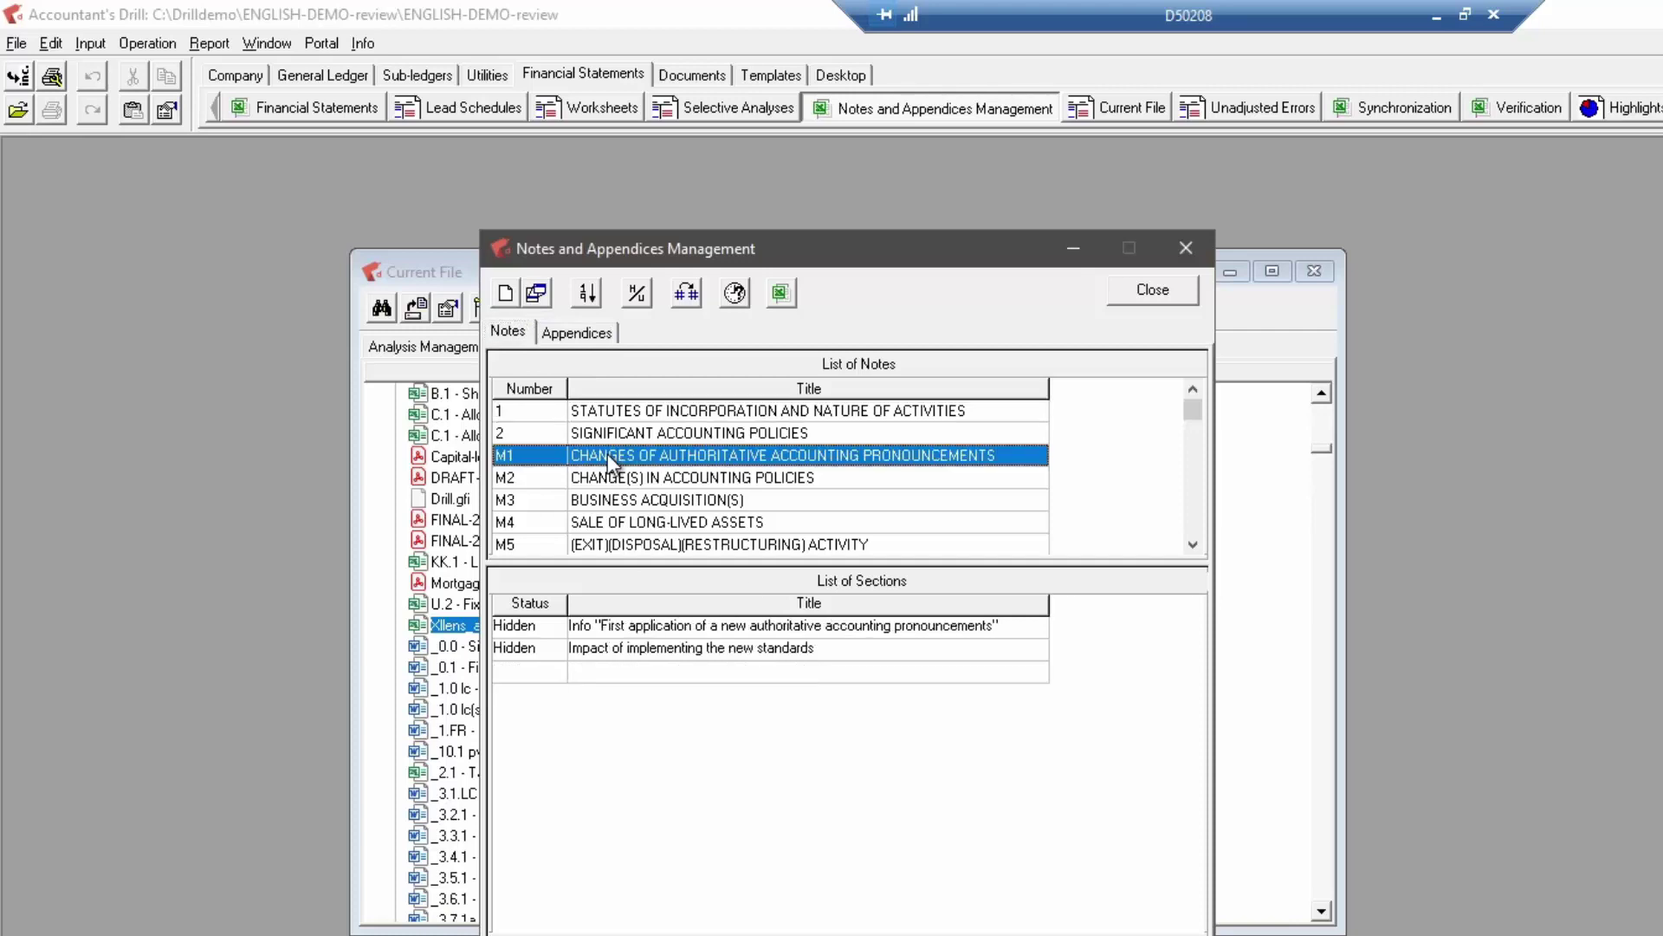
pyautogui.click(639, 295)
pyautogui.click(639, 294)
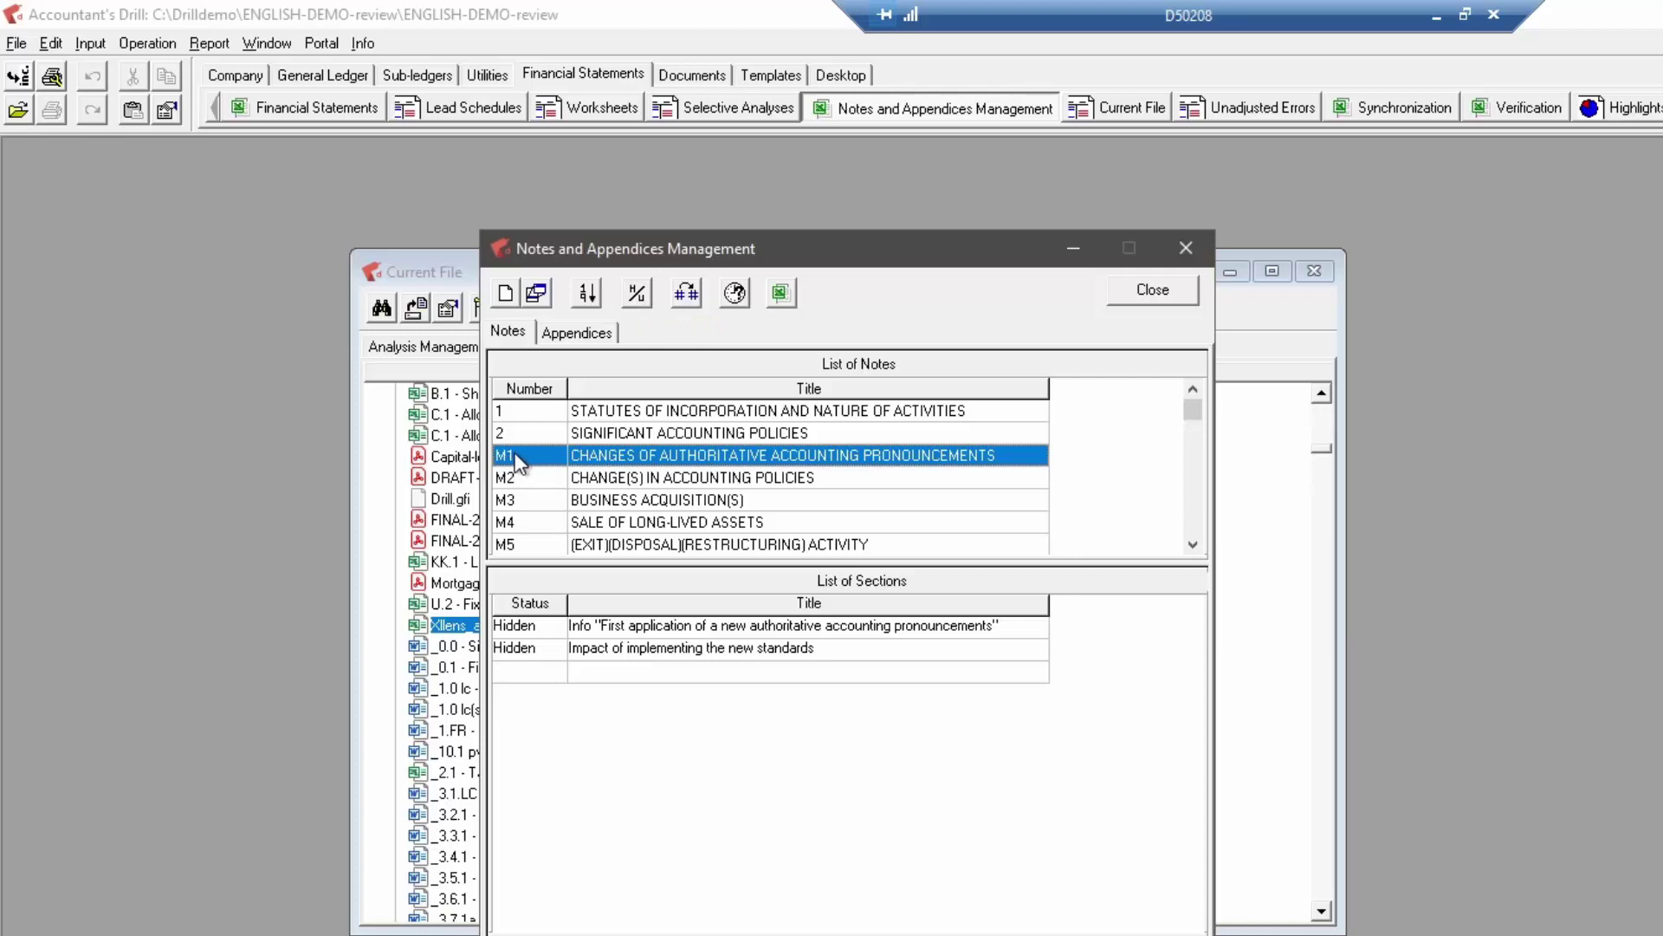
pyautogui.click(1136, 294)
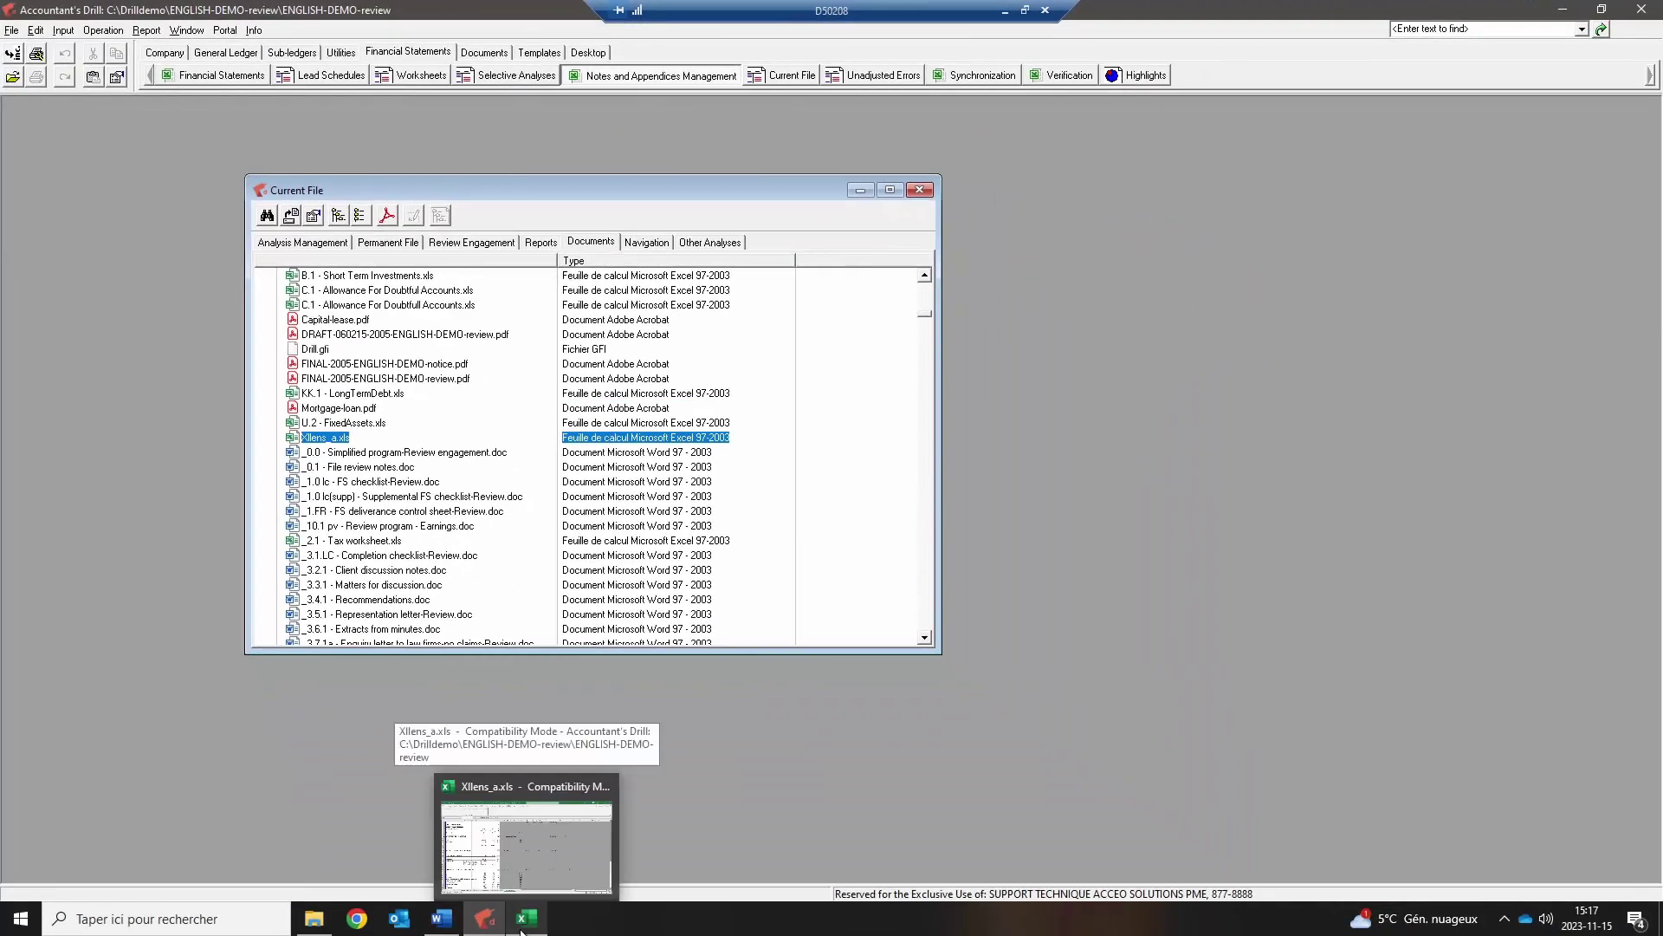
# Bring Excel back and inspect the Complementary sheet's flags in V5, V7, V12, V14 and V149
pyautogui.click(522, 929)
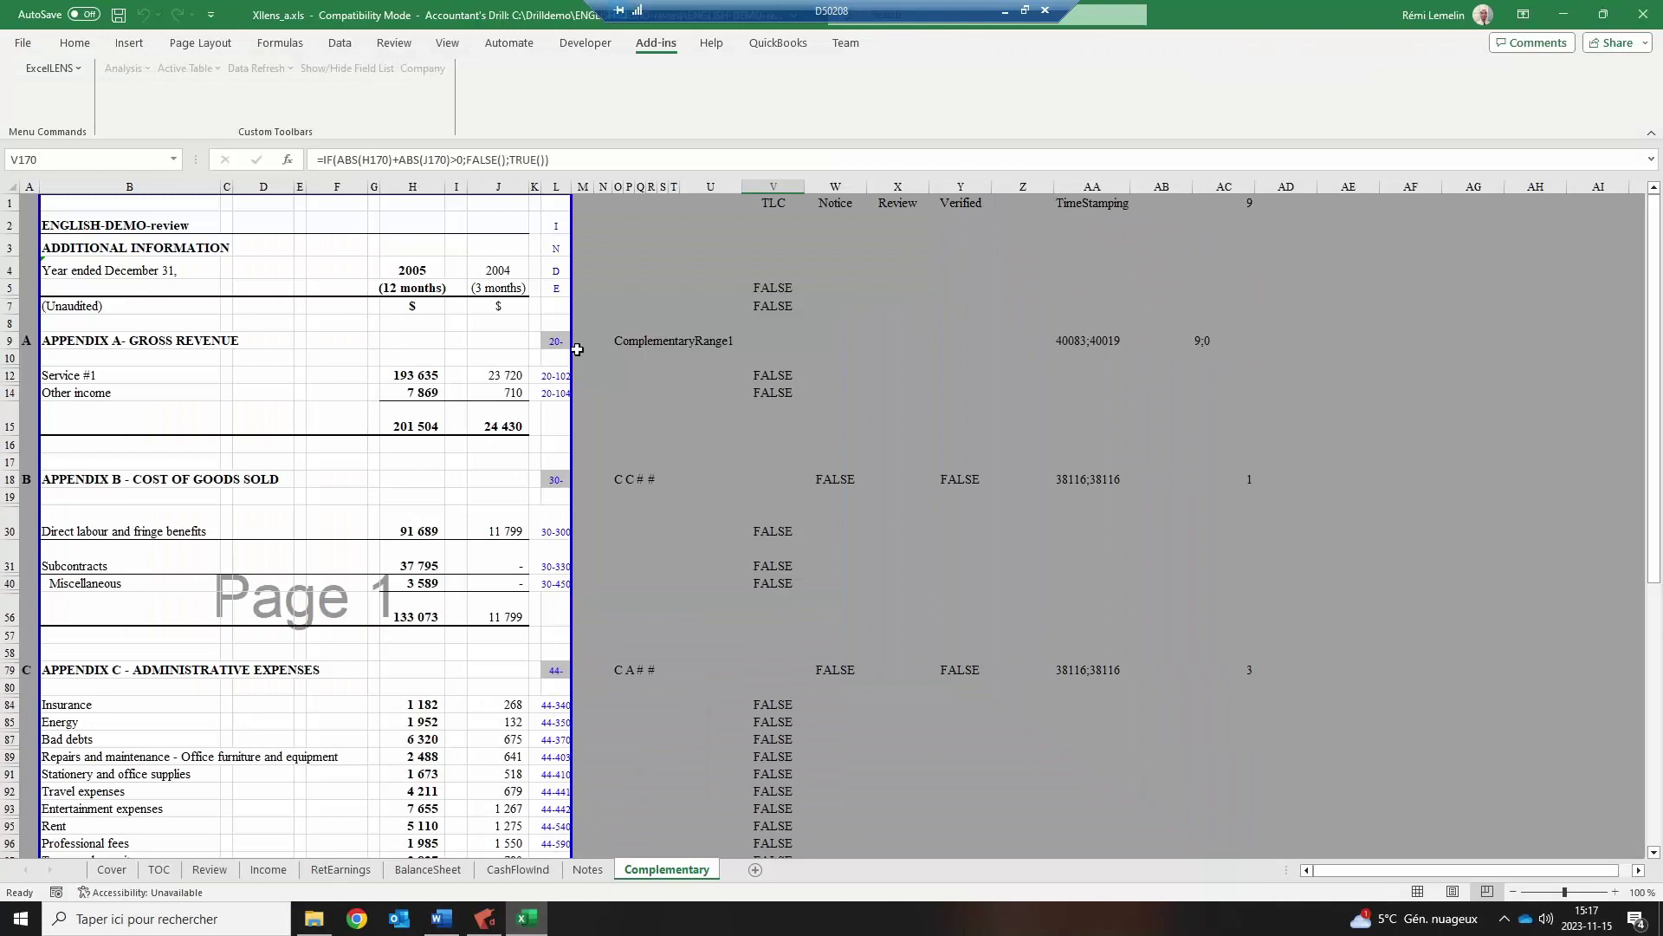
pyautogui.click(588, 870)
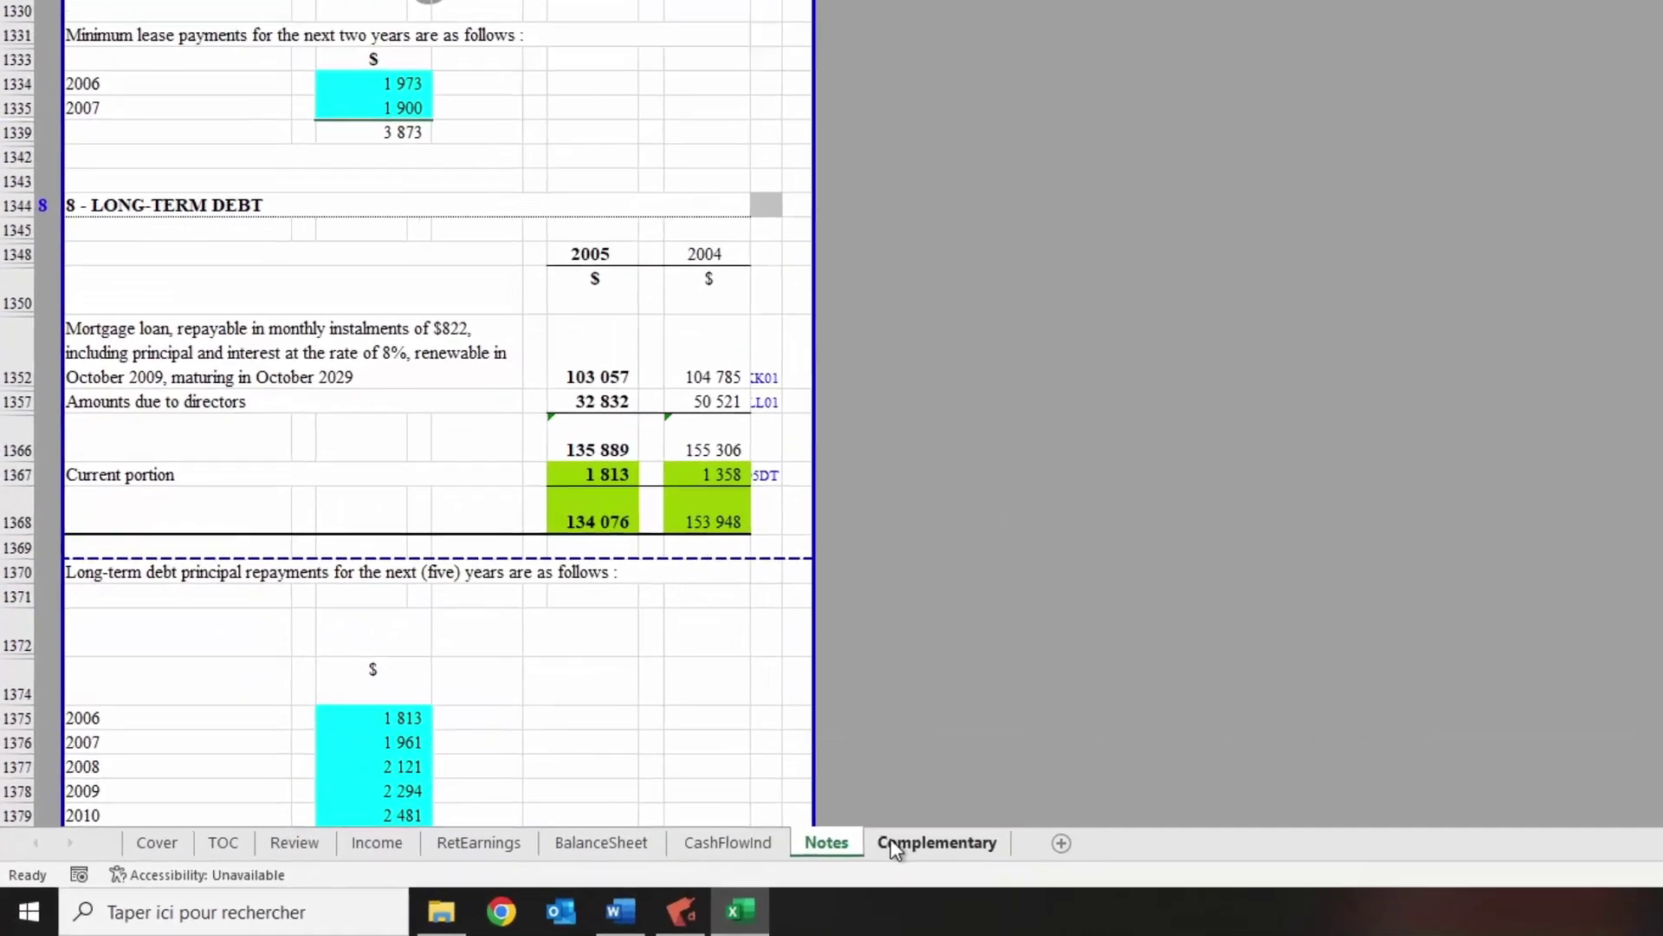
pyautogui.click(667, 869)
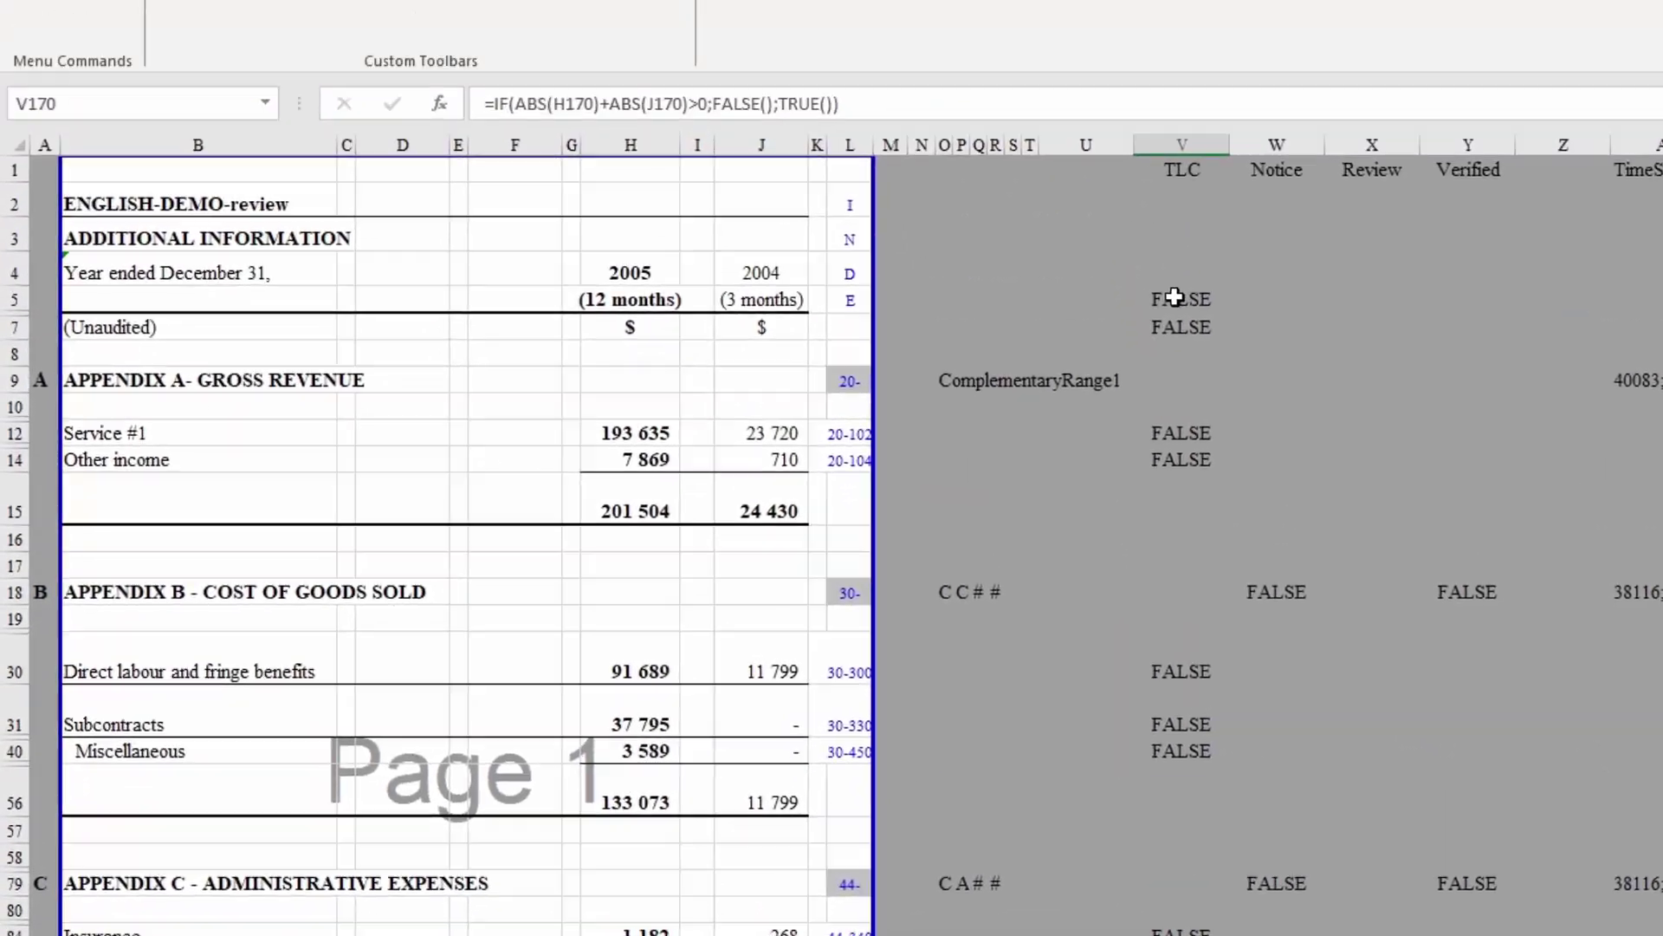
pyautogui.click(1105, 16)
pyautogui.click(1207, 480)
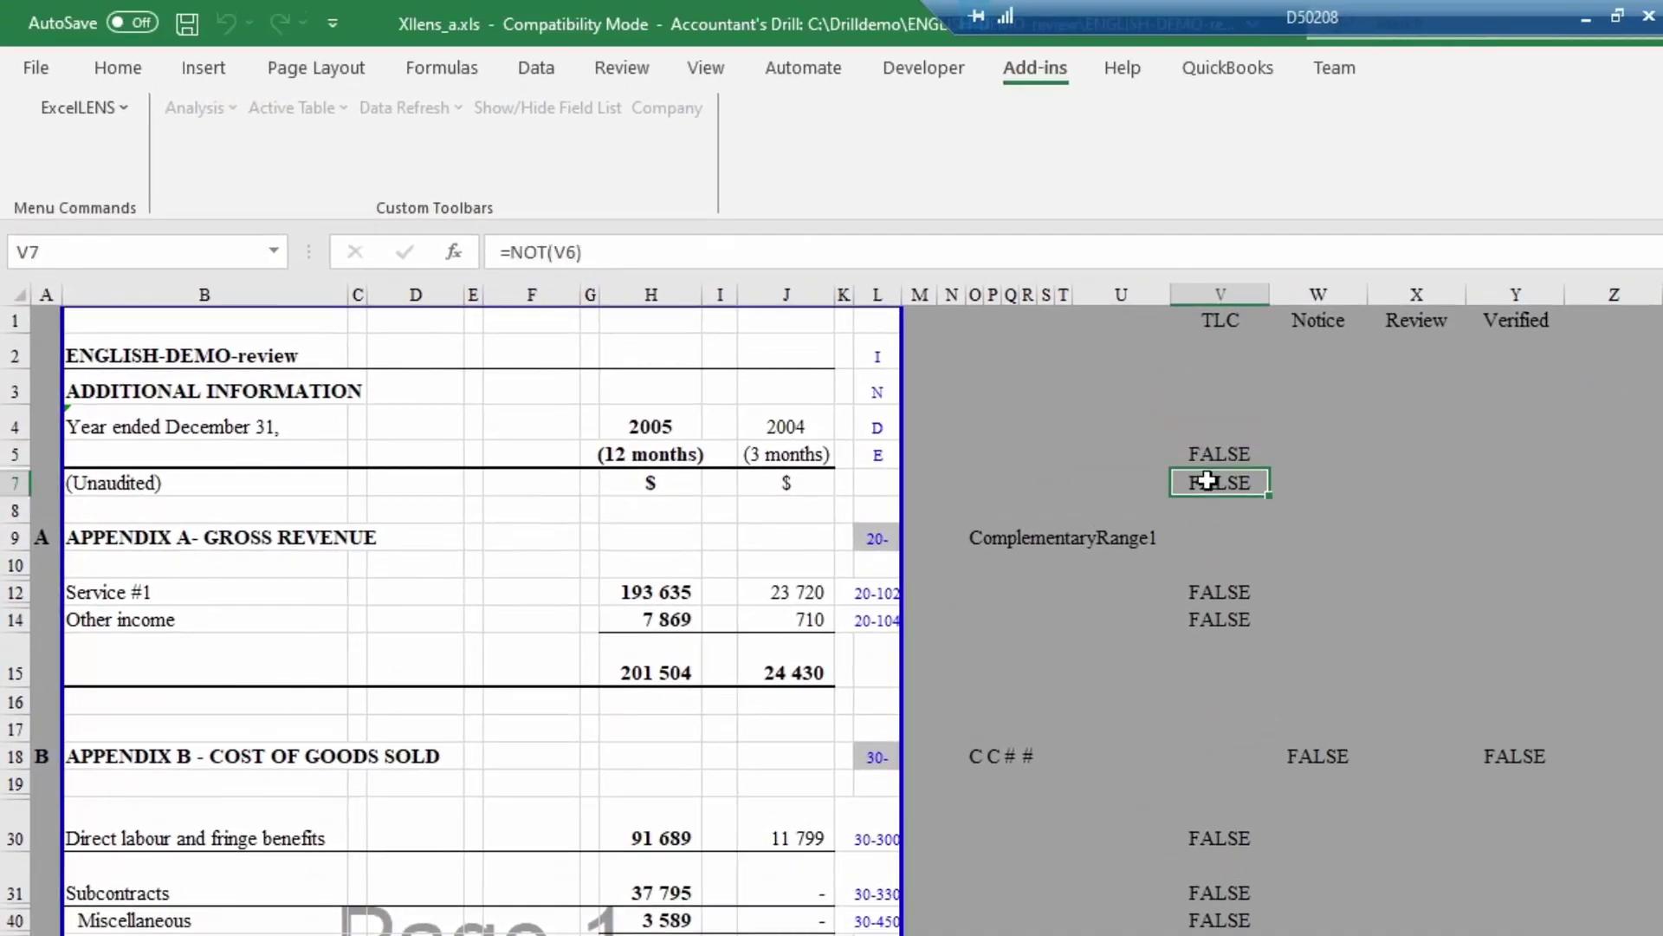
pyautogui.click(1198, 596)
pyautogui.click(1199, 621)
pyautogui.scroll(-5, 1230, 612)
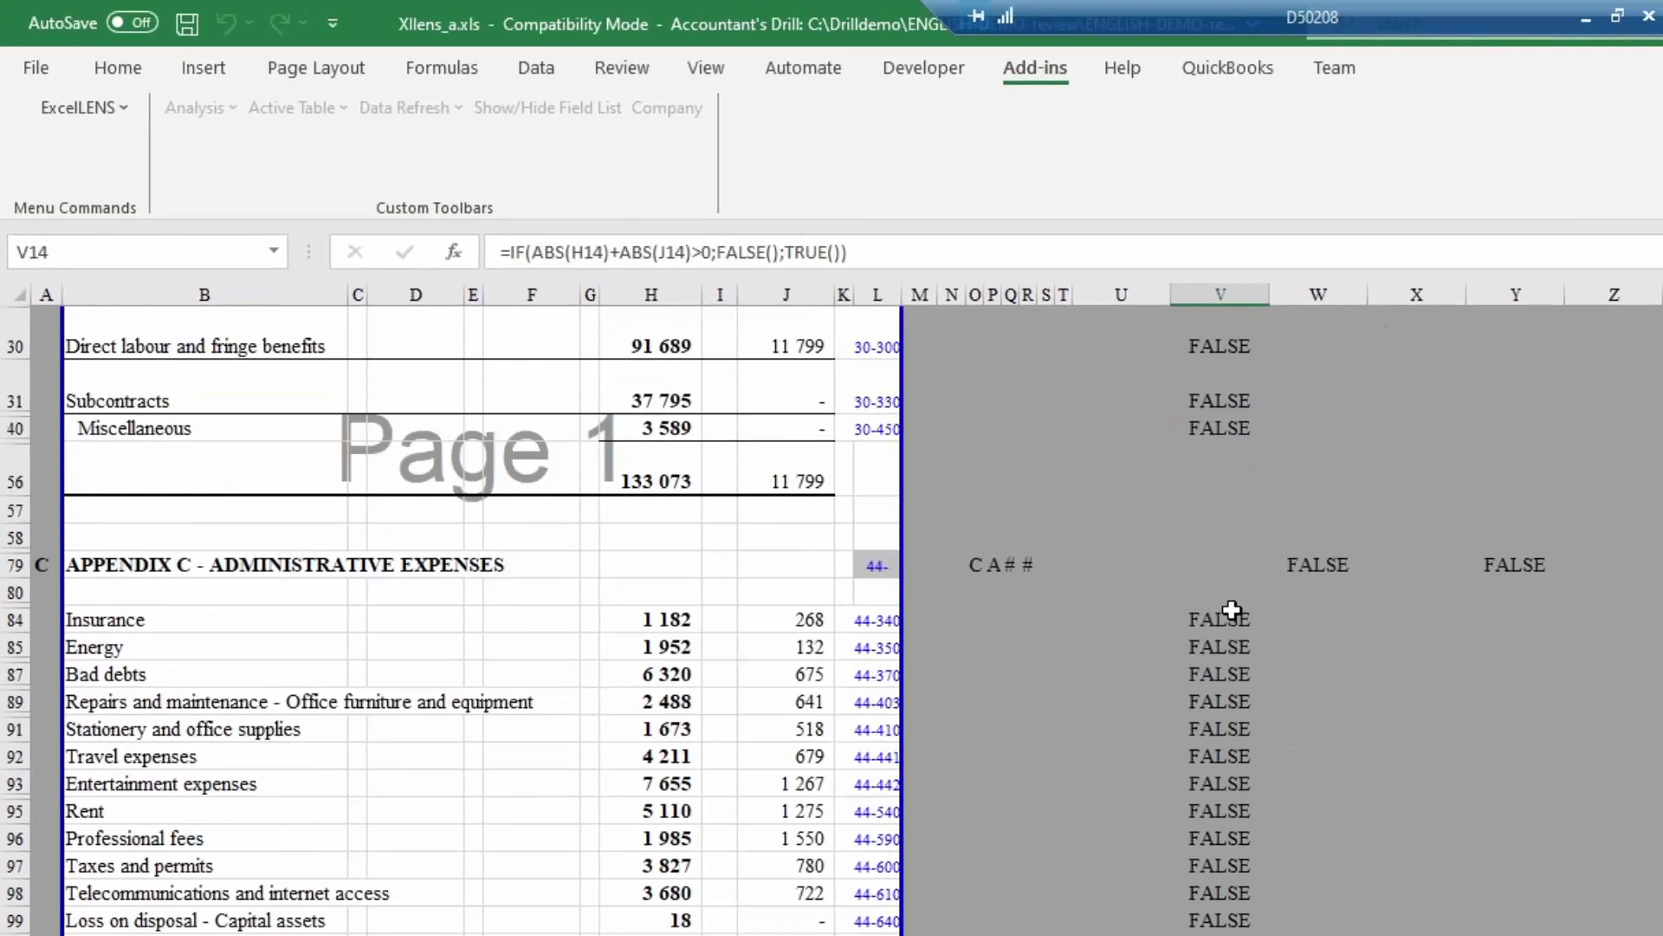
pyautogui.scroll(-5, 1232, 611)
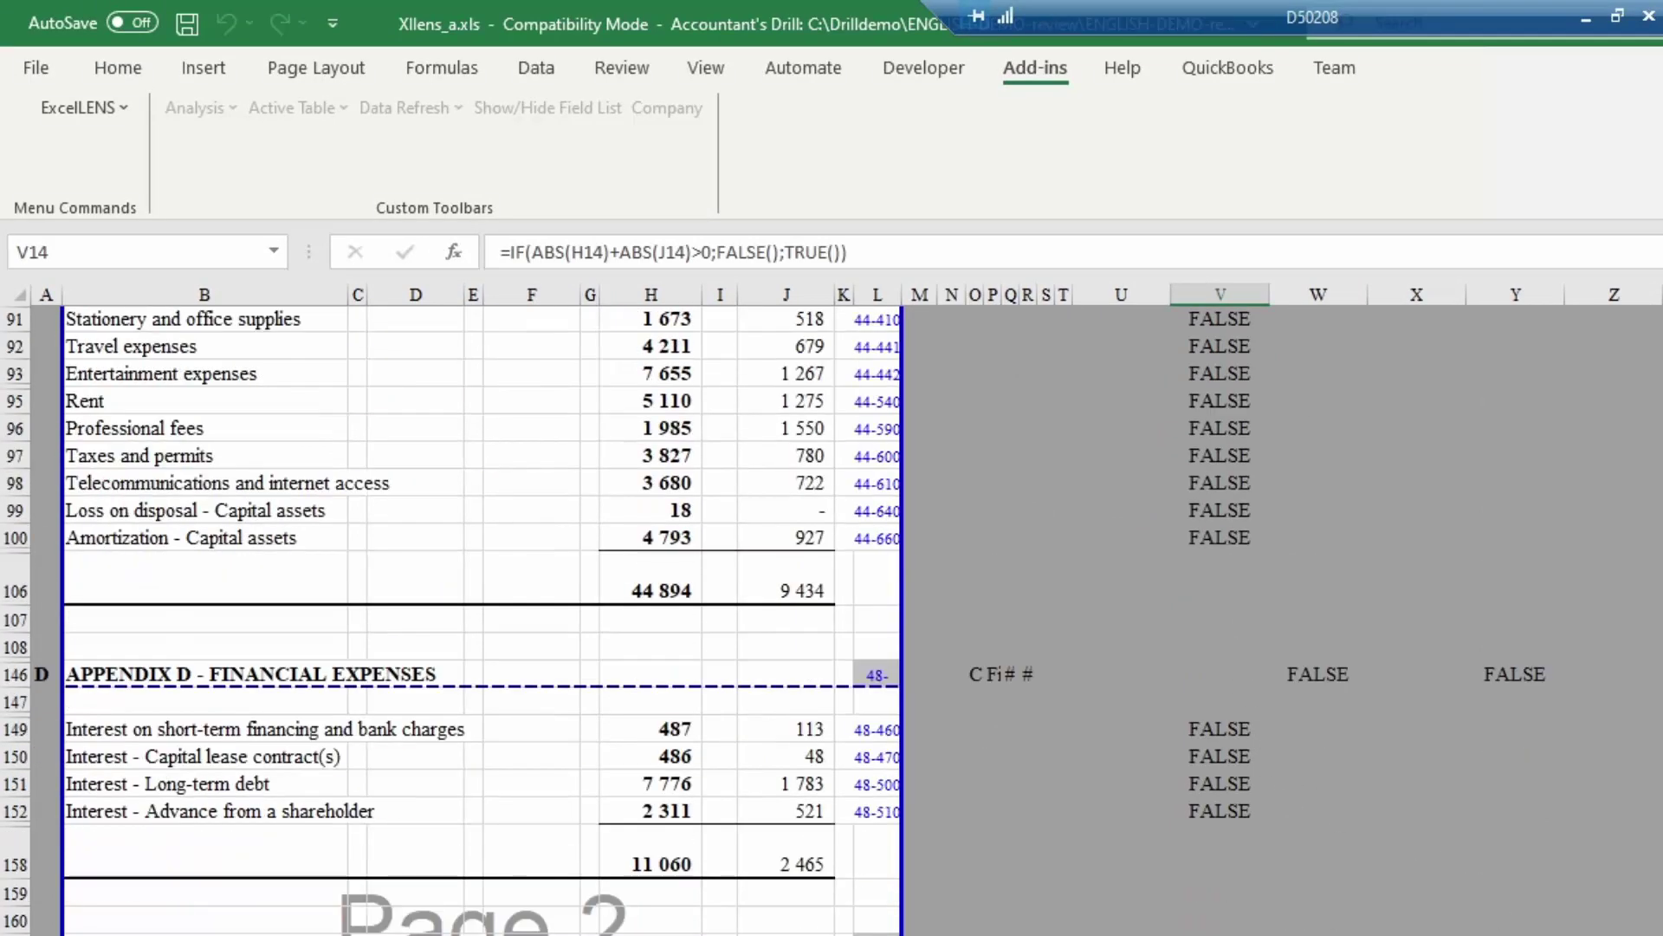
pyautogui.click(1221, 730)
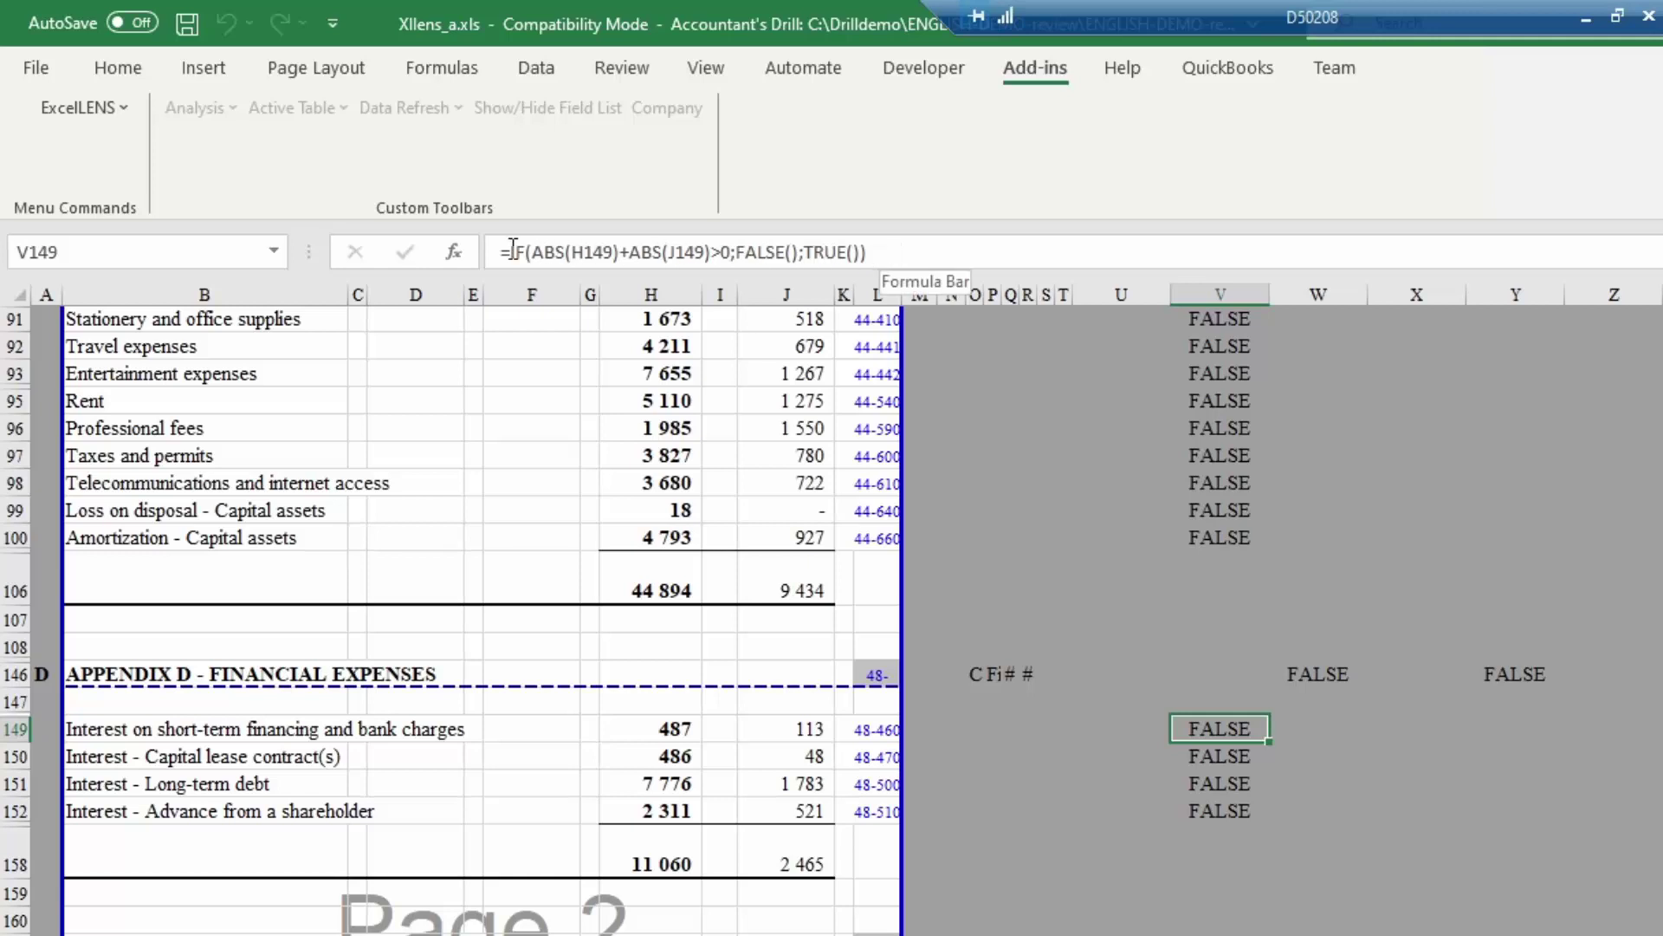
# Check the TRUE flag in V166, then run ExcelLENS > Hide > Blank line
pyautogui.click(79, 107)
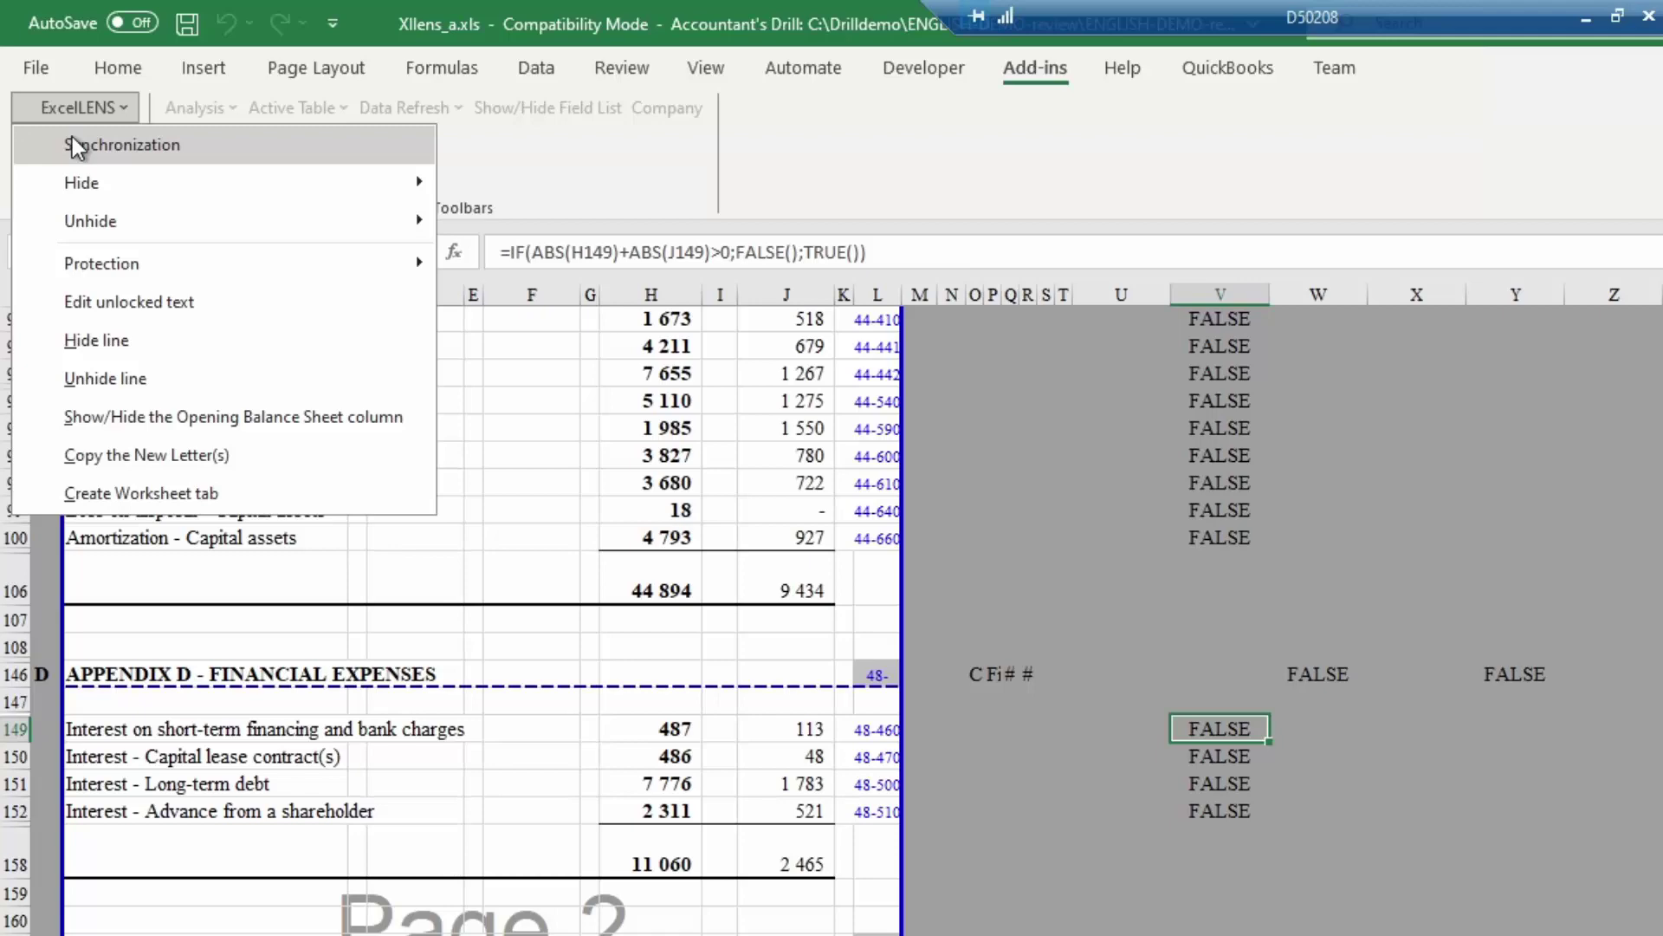
pyautogui.moveTo(108, 199)
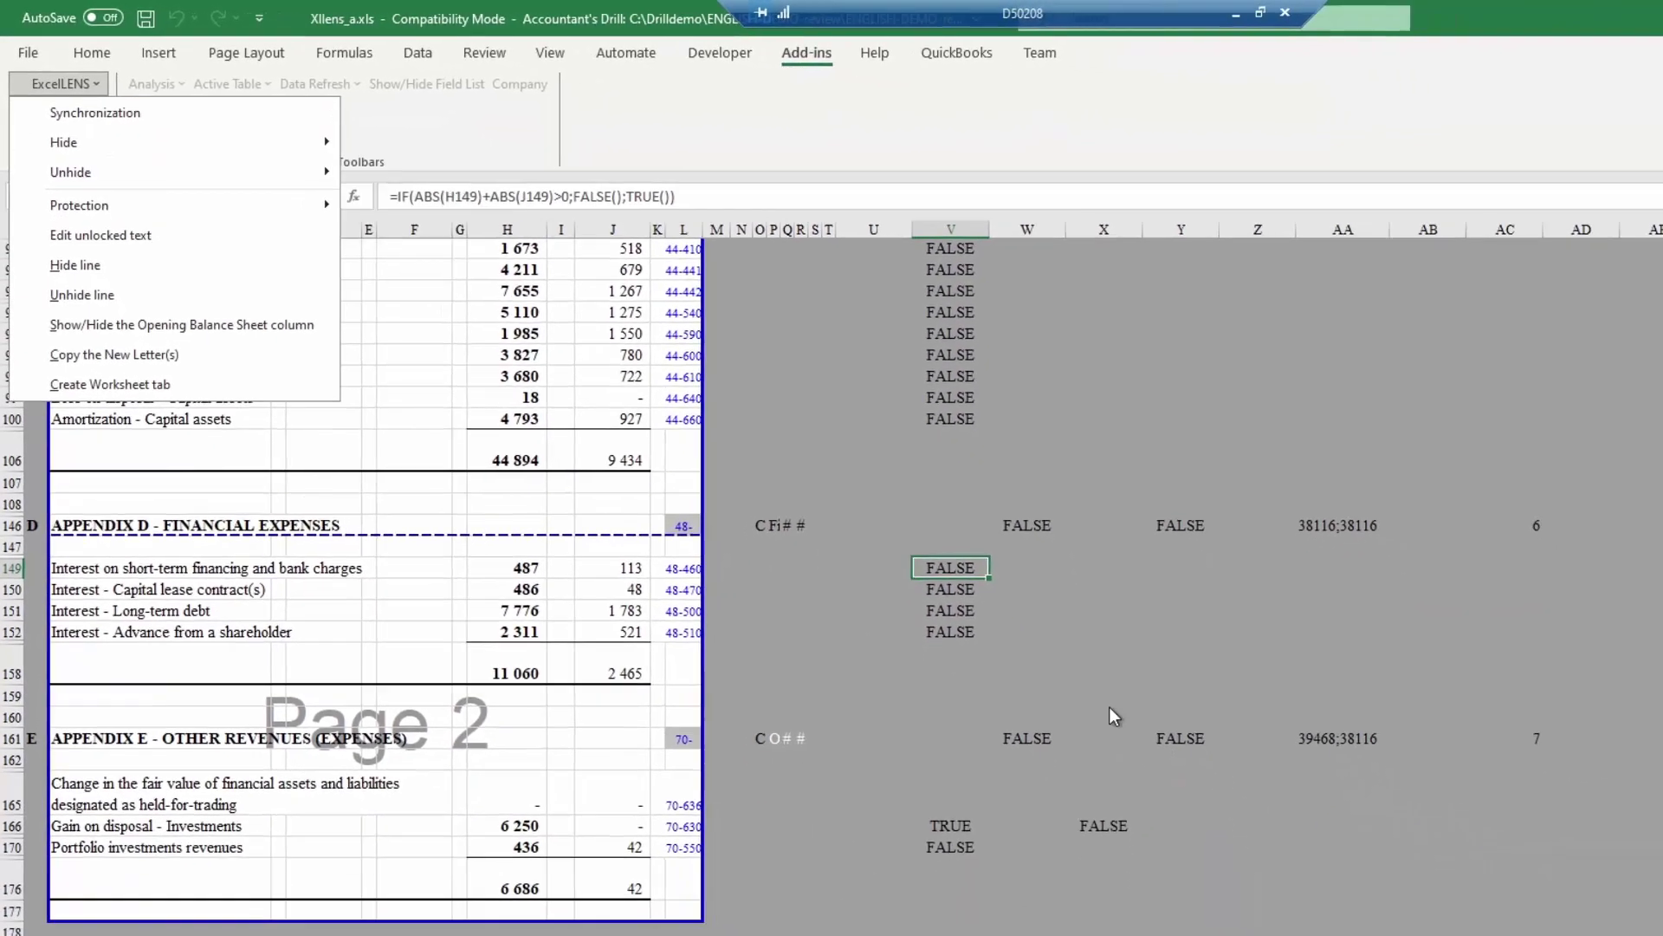
pyautogui.press('Escape')
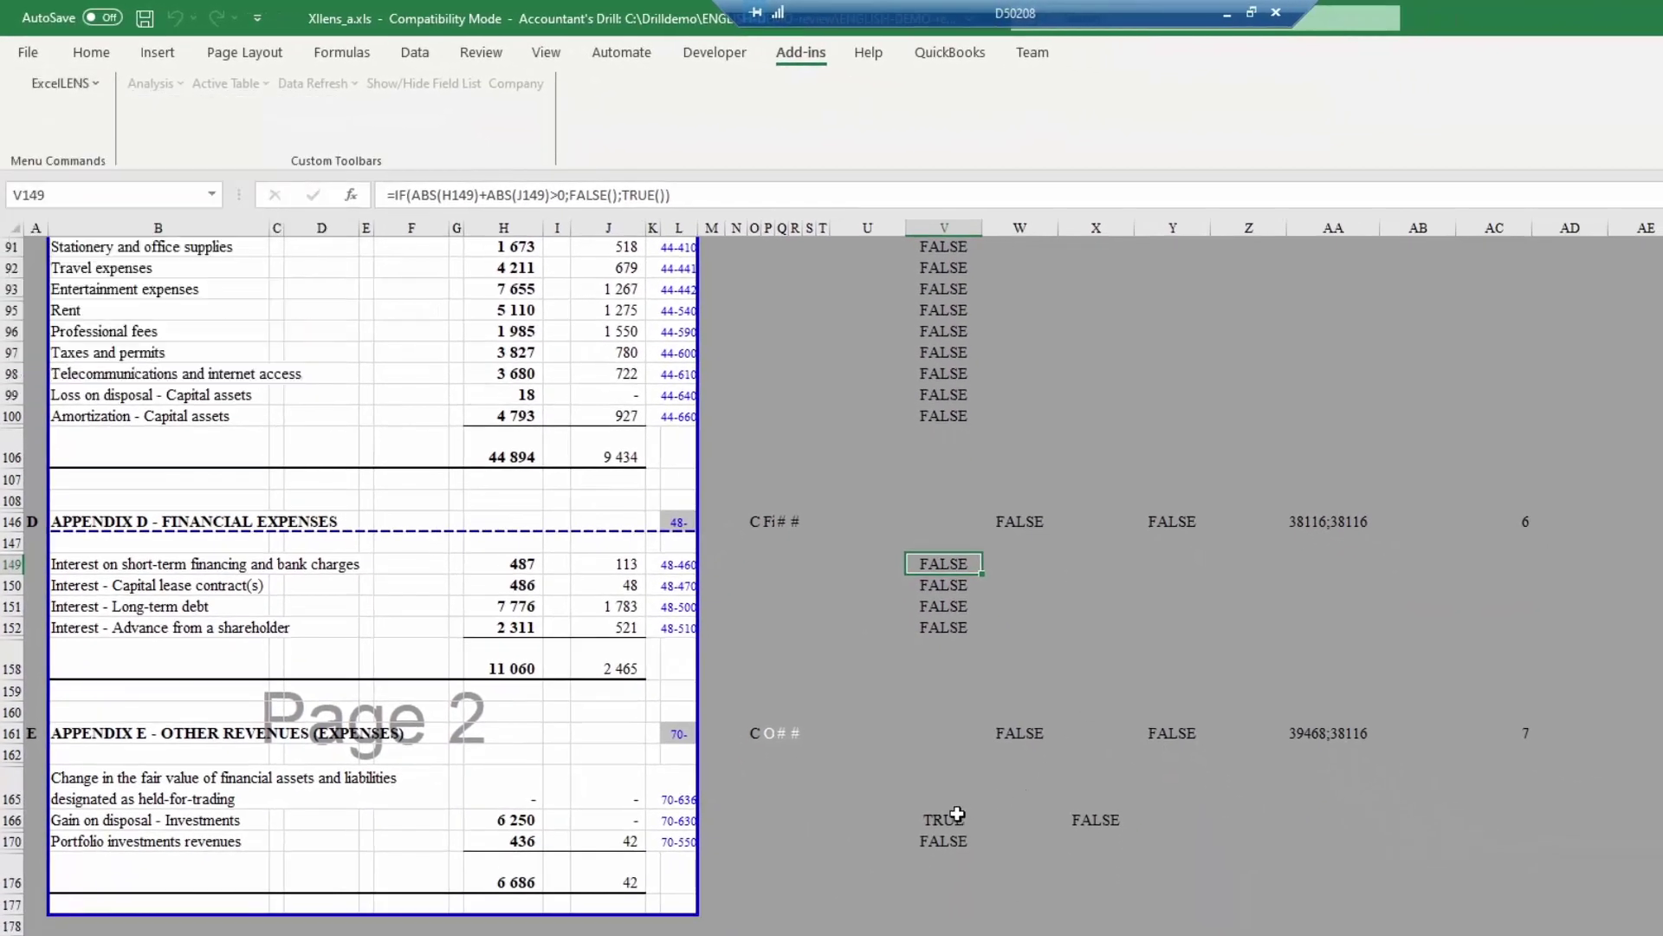
pyautogui.click(1084, 825)
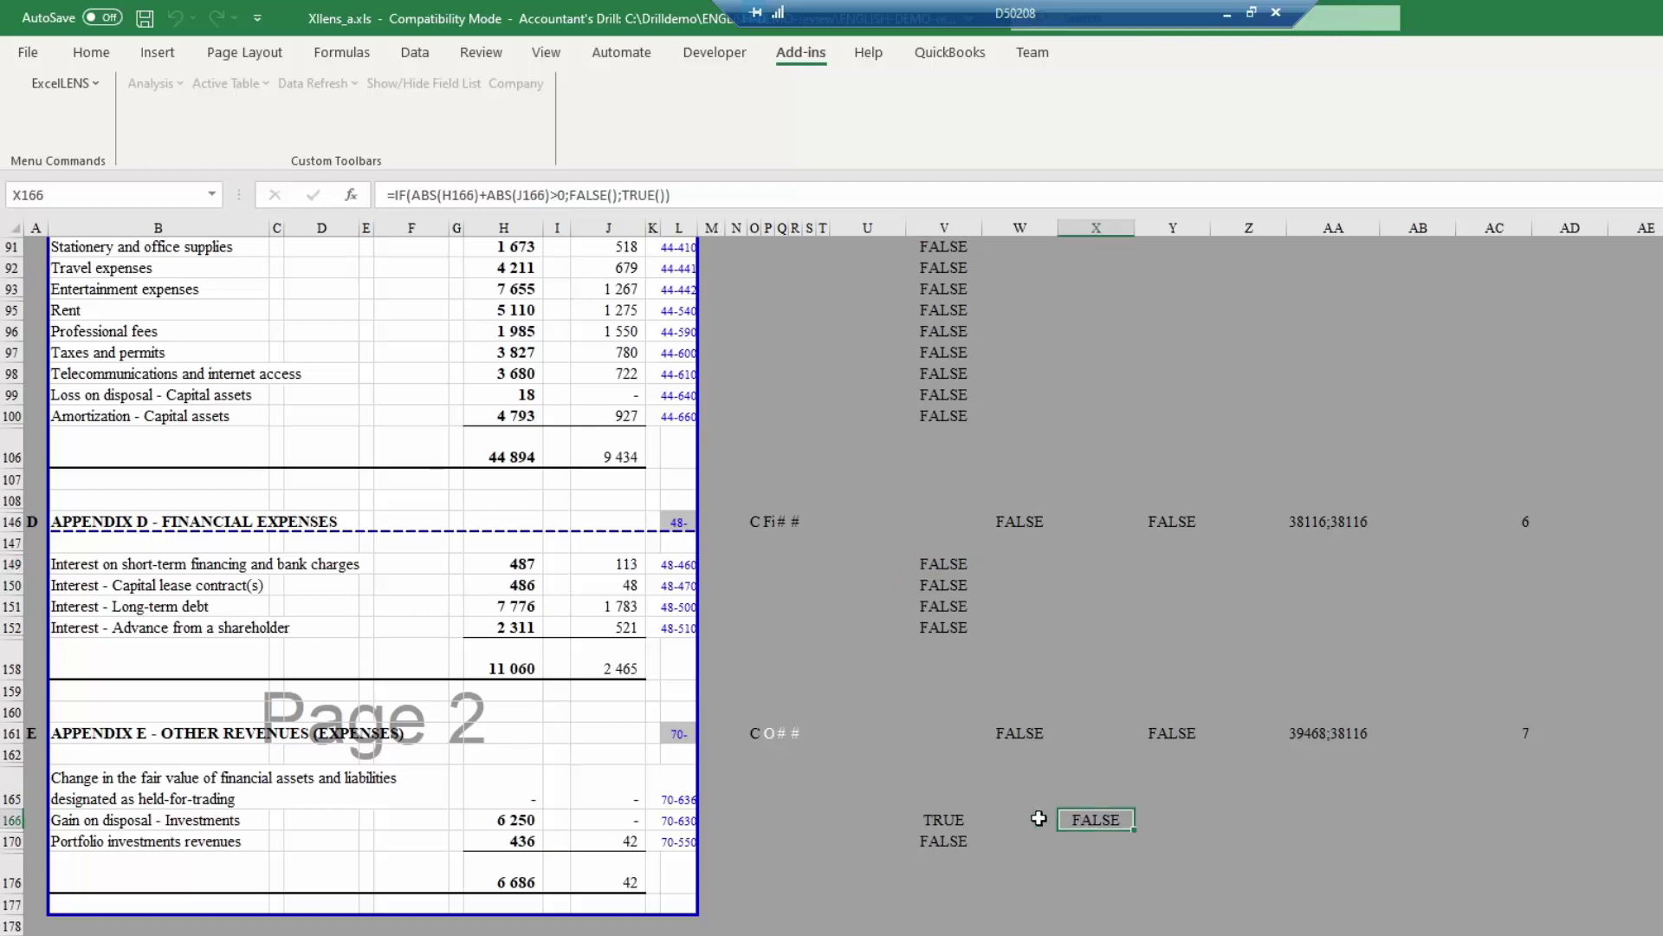
pyautogui.click(938, 814)
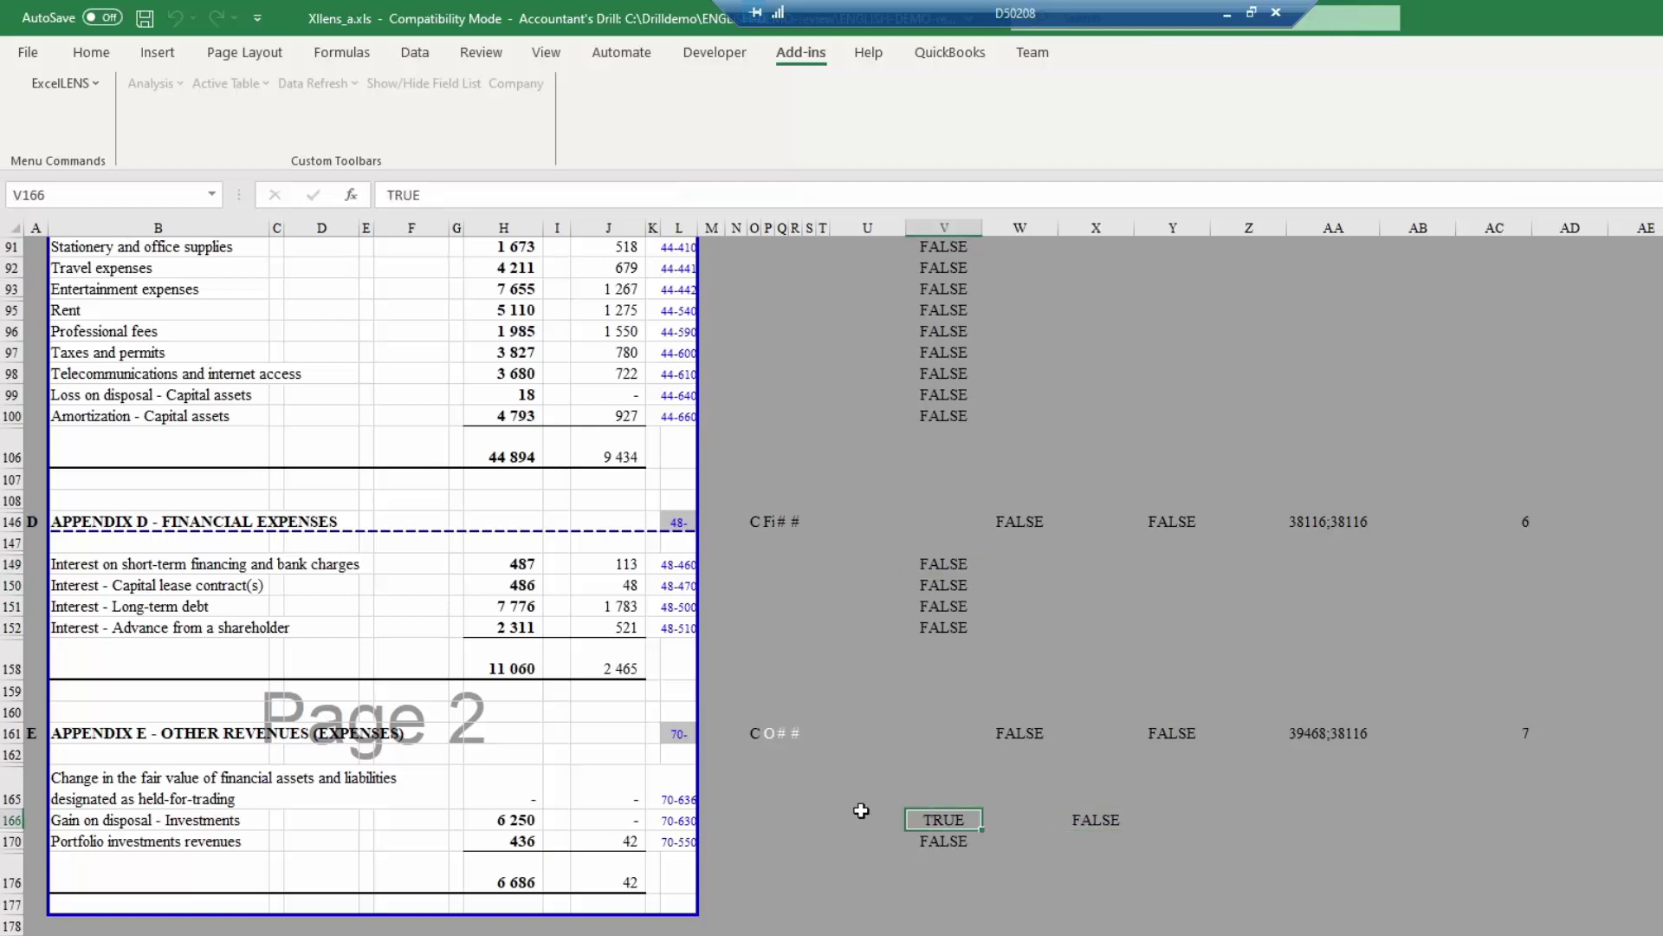
pyautogui.click(63, 83)
pyautogui.moveTo(106, 183)
pyautogui.moveTo(102, 142)
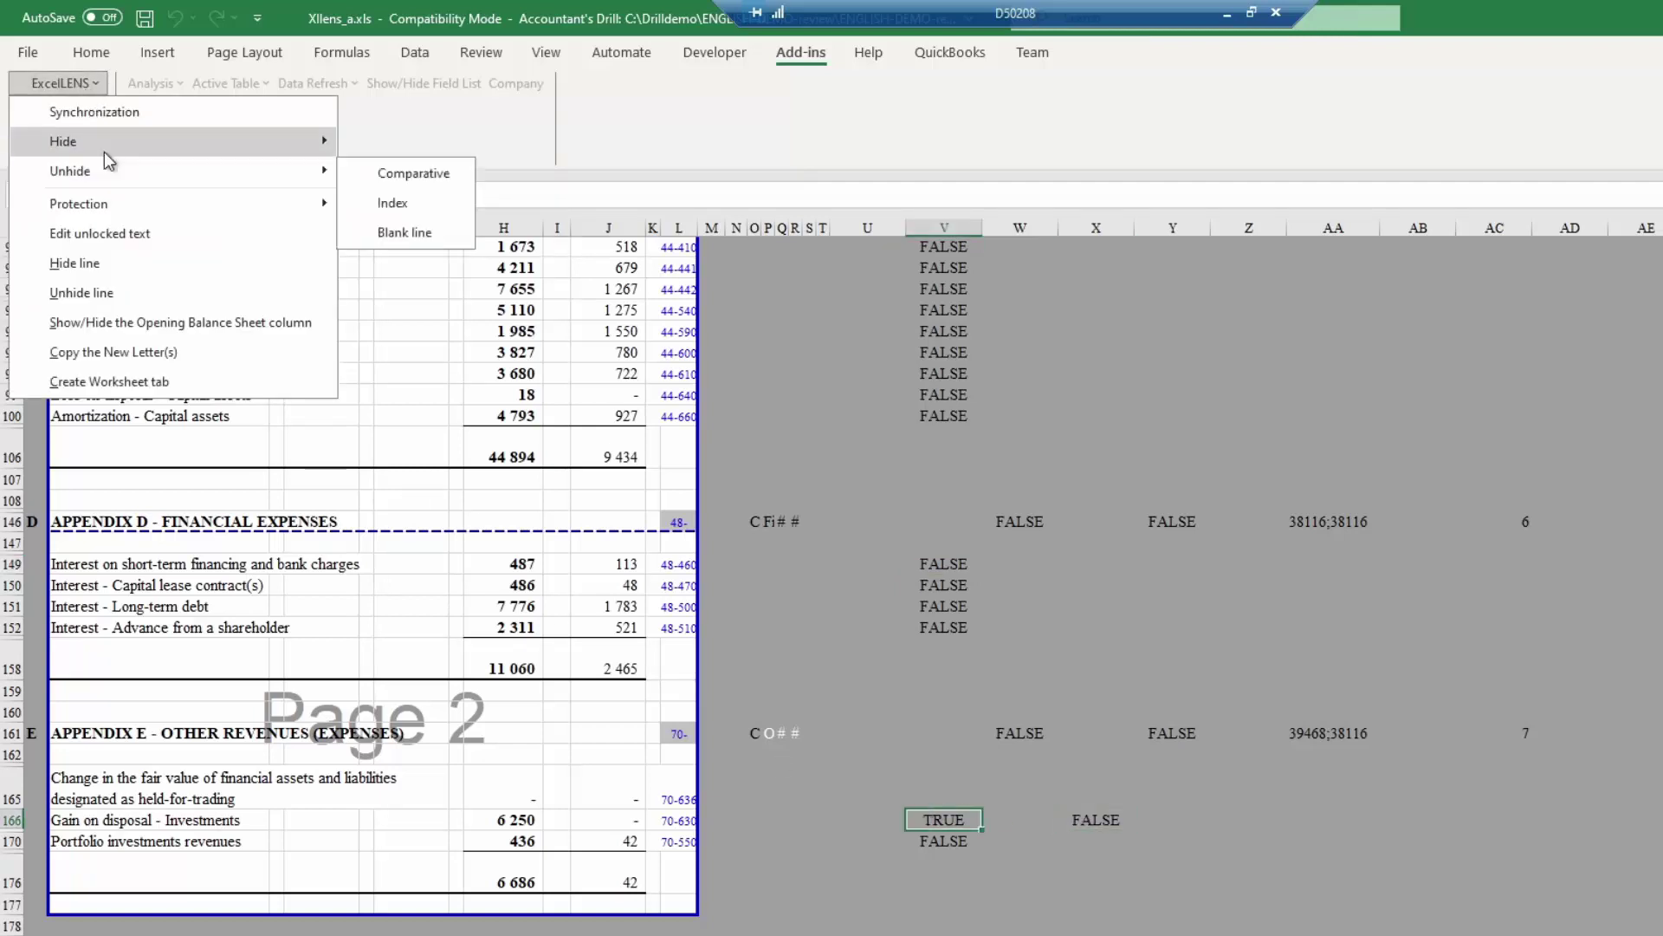
pyautogui.click(373, 204)
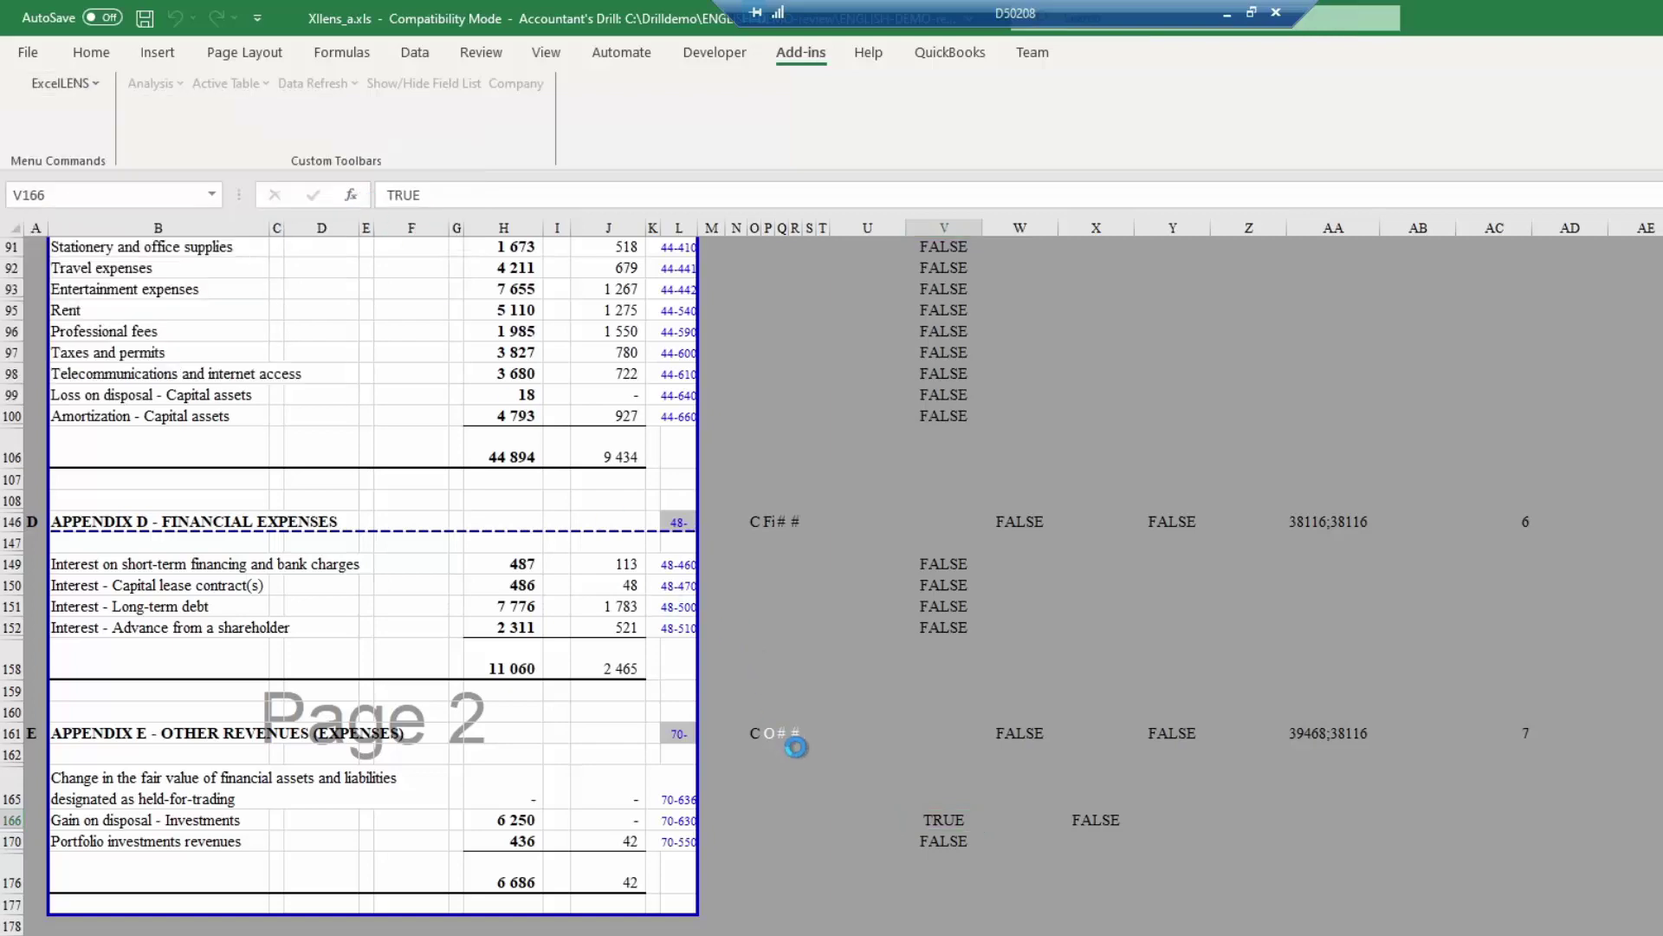
pyautogui.click(951, 825)
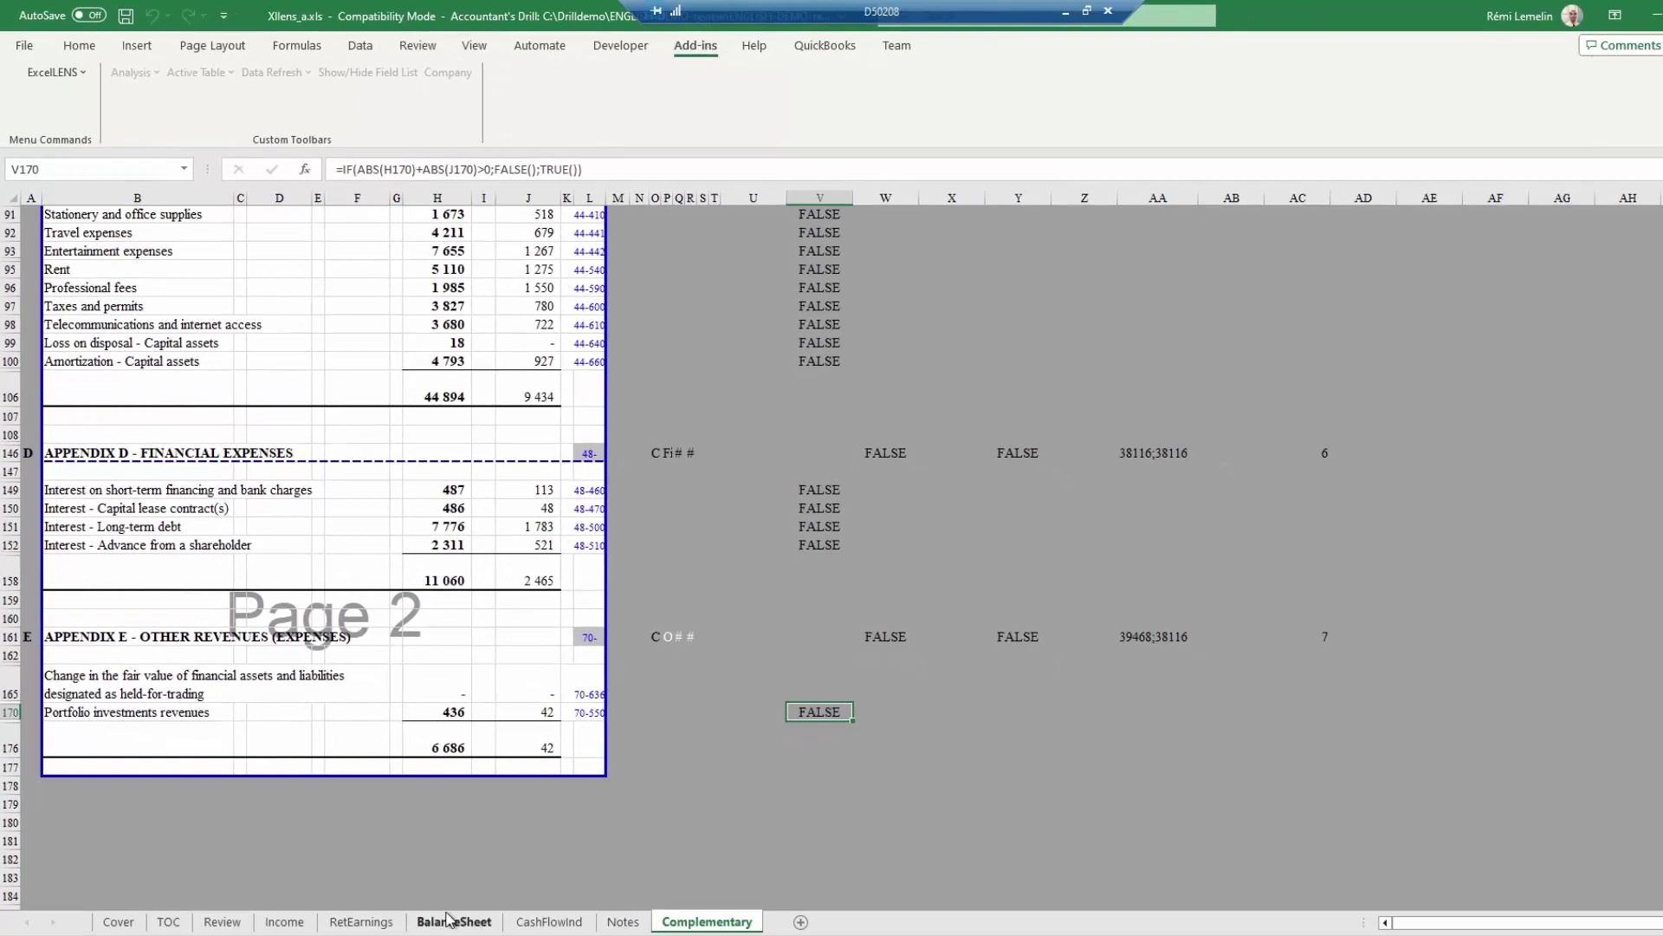
# Unhide the BalanceSheet rows at row 51, select C11, and switch to Accountant's Drill
pyautogui.click(454, 921)
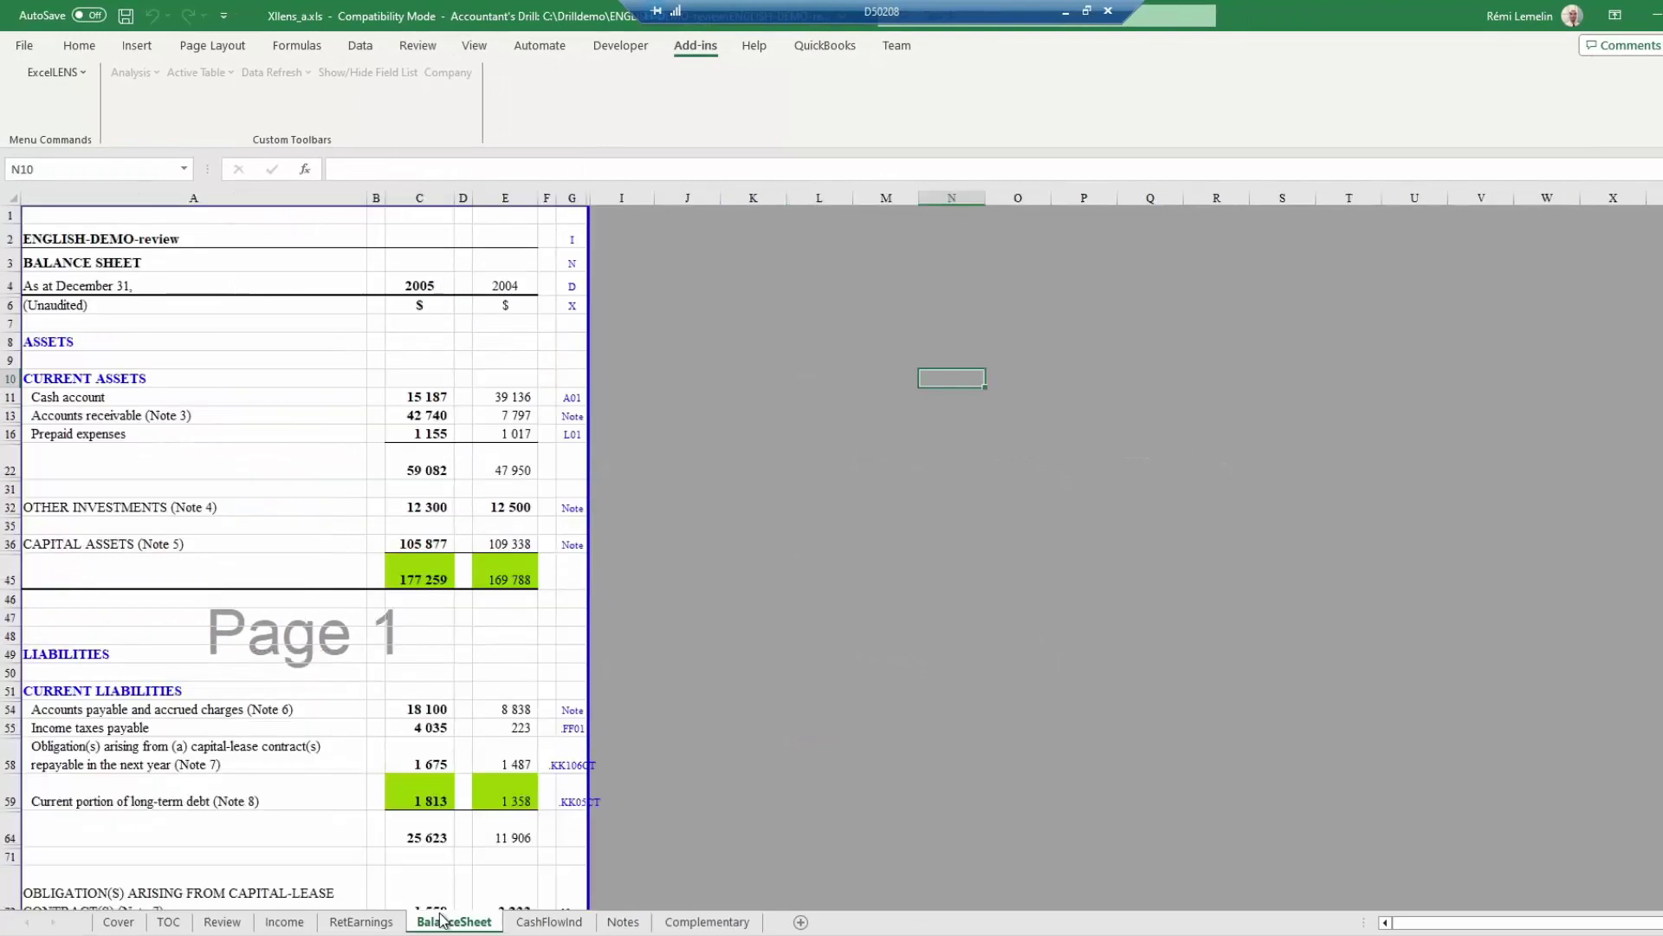
pyautogui.click(9, 690)
pyautogui.rightClick(9, 690)
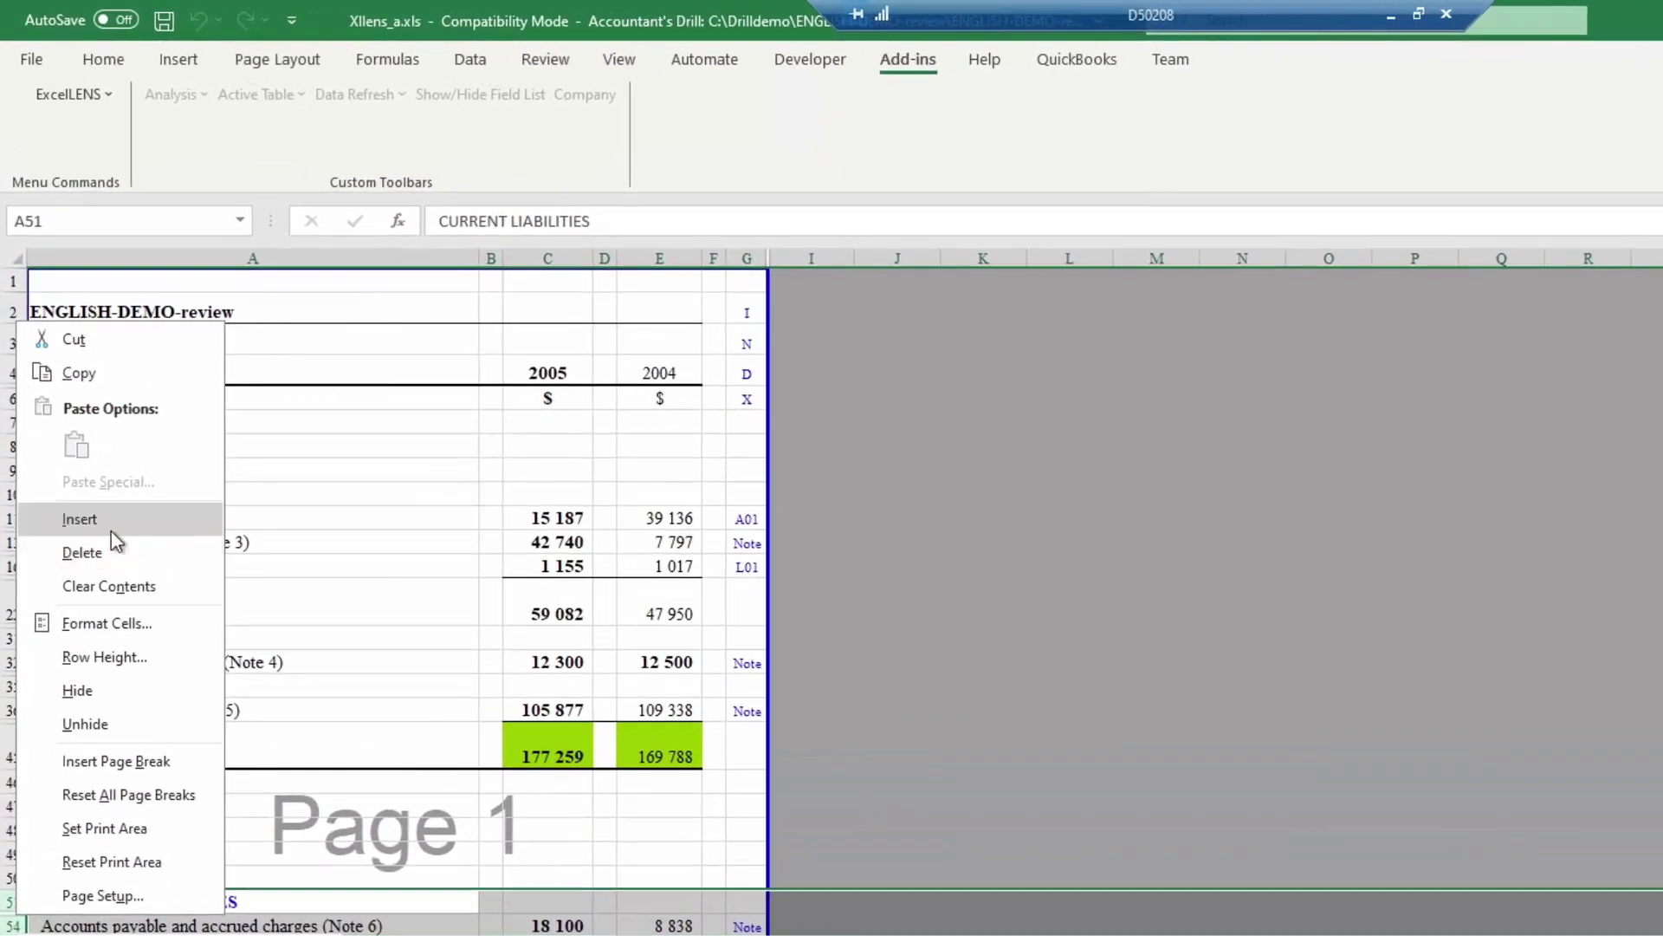
pyautogui.click(78, 712)
pyautogui.click(554, 517)
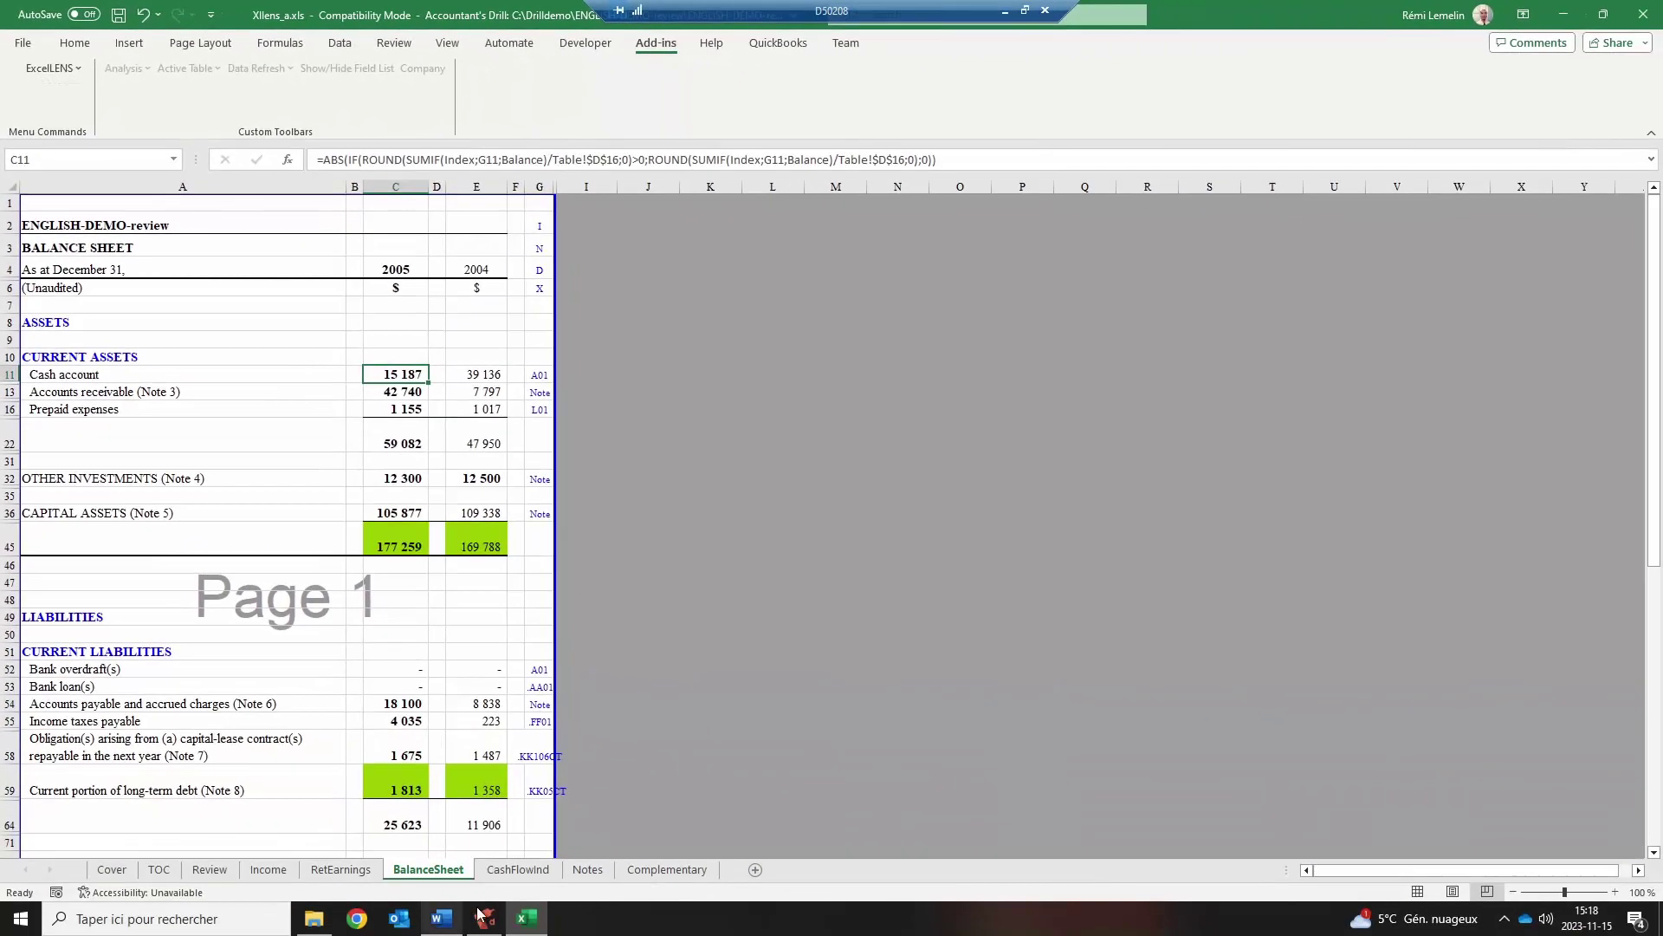
pyautogui.click(483, 916)
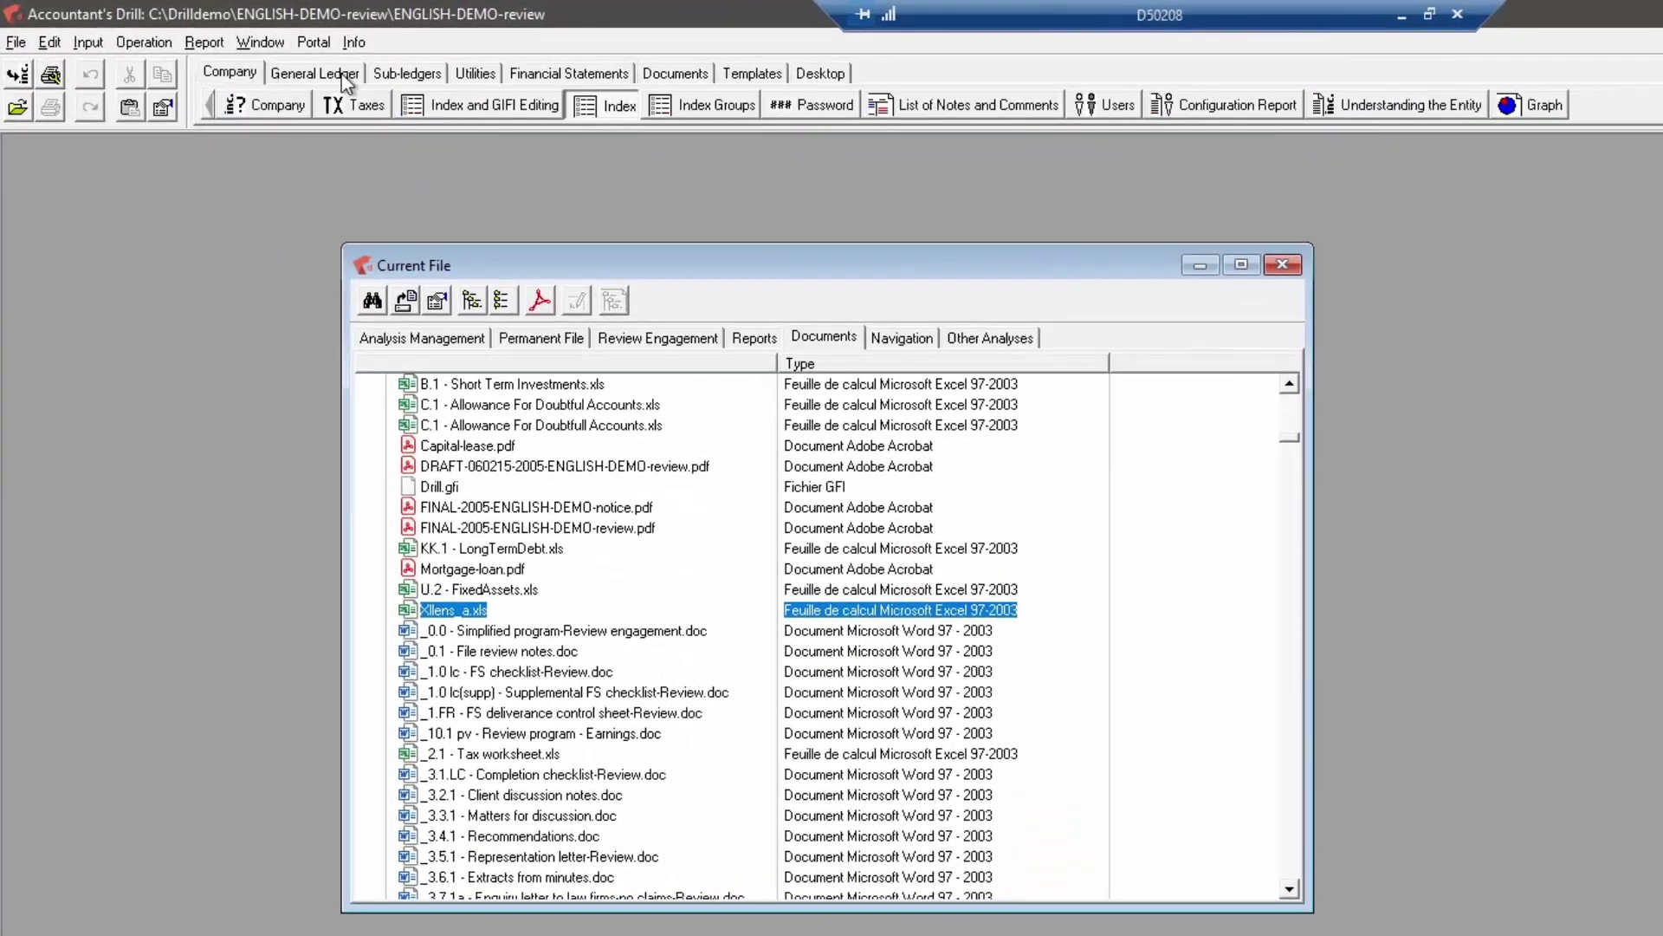
# Give account 1001 Caisse populaire an opening balance of -2000 in General Ledger Accounts and save
pyautogui.click(345, 77)
pyautogui.click(273, 105)
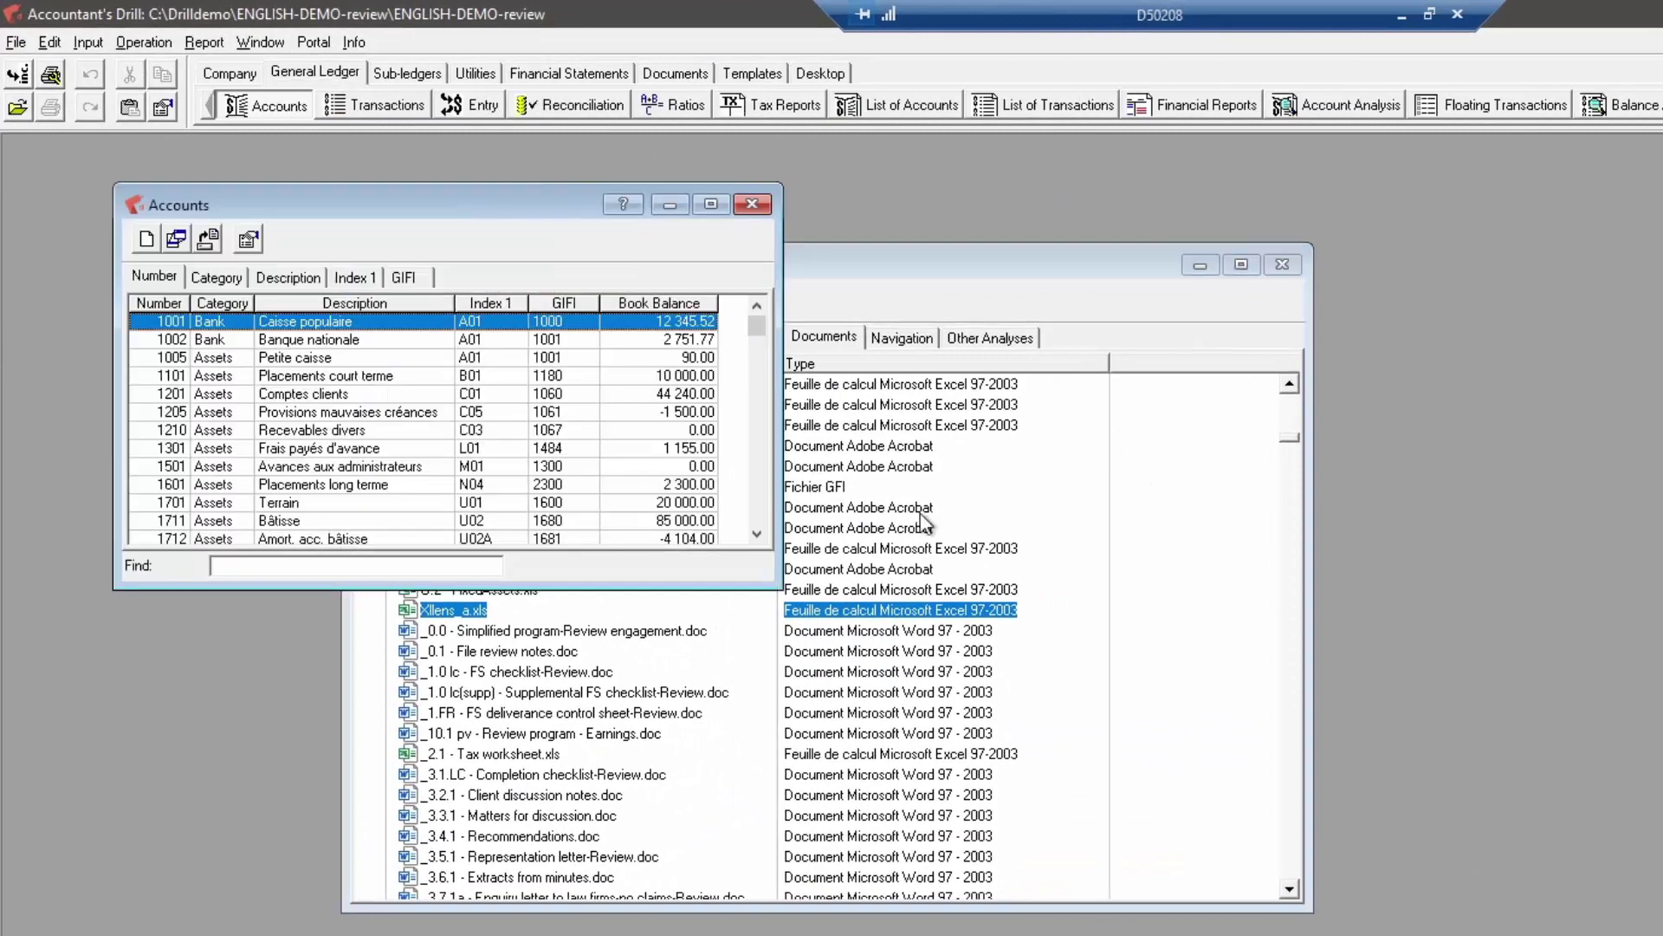
pyautogui.doubleClick(490, 331)
pyautogui.click(732, 303)
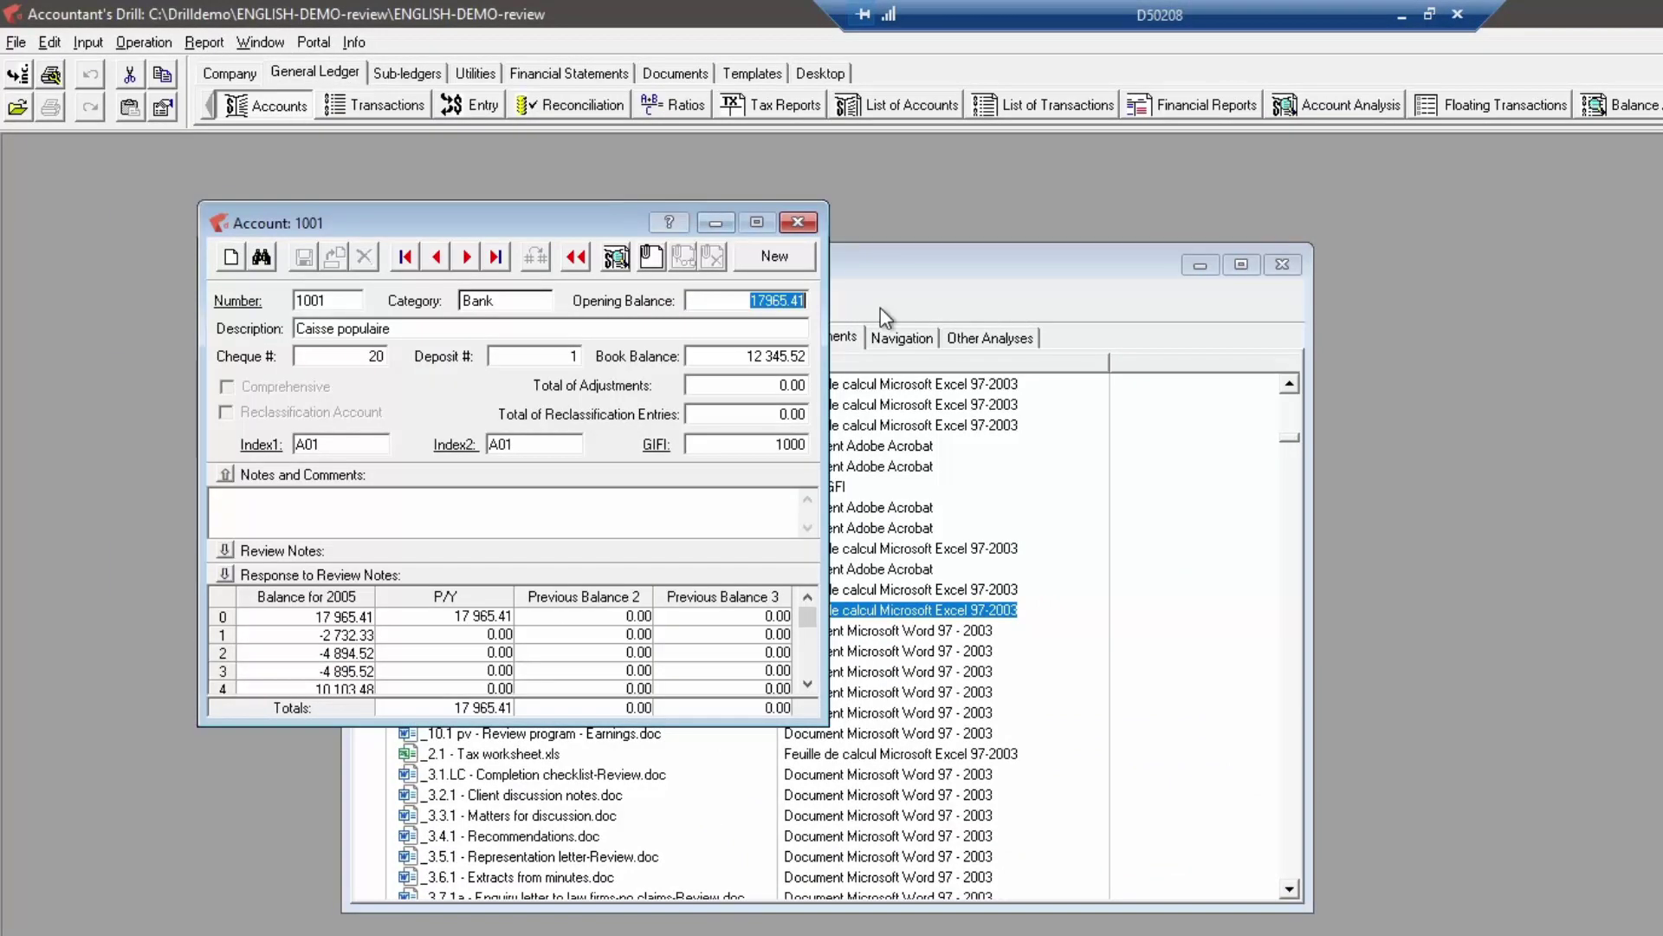
pyautogui.write('-2000')
pyautogui.press('Tab')
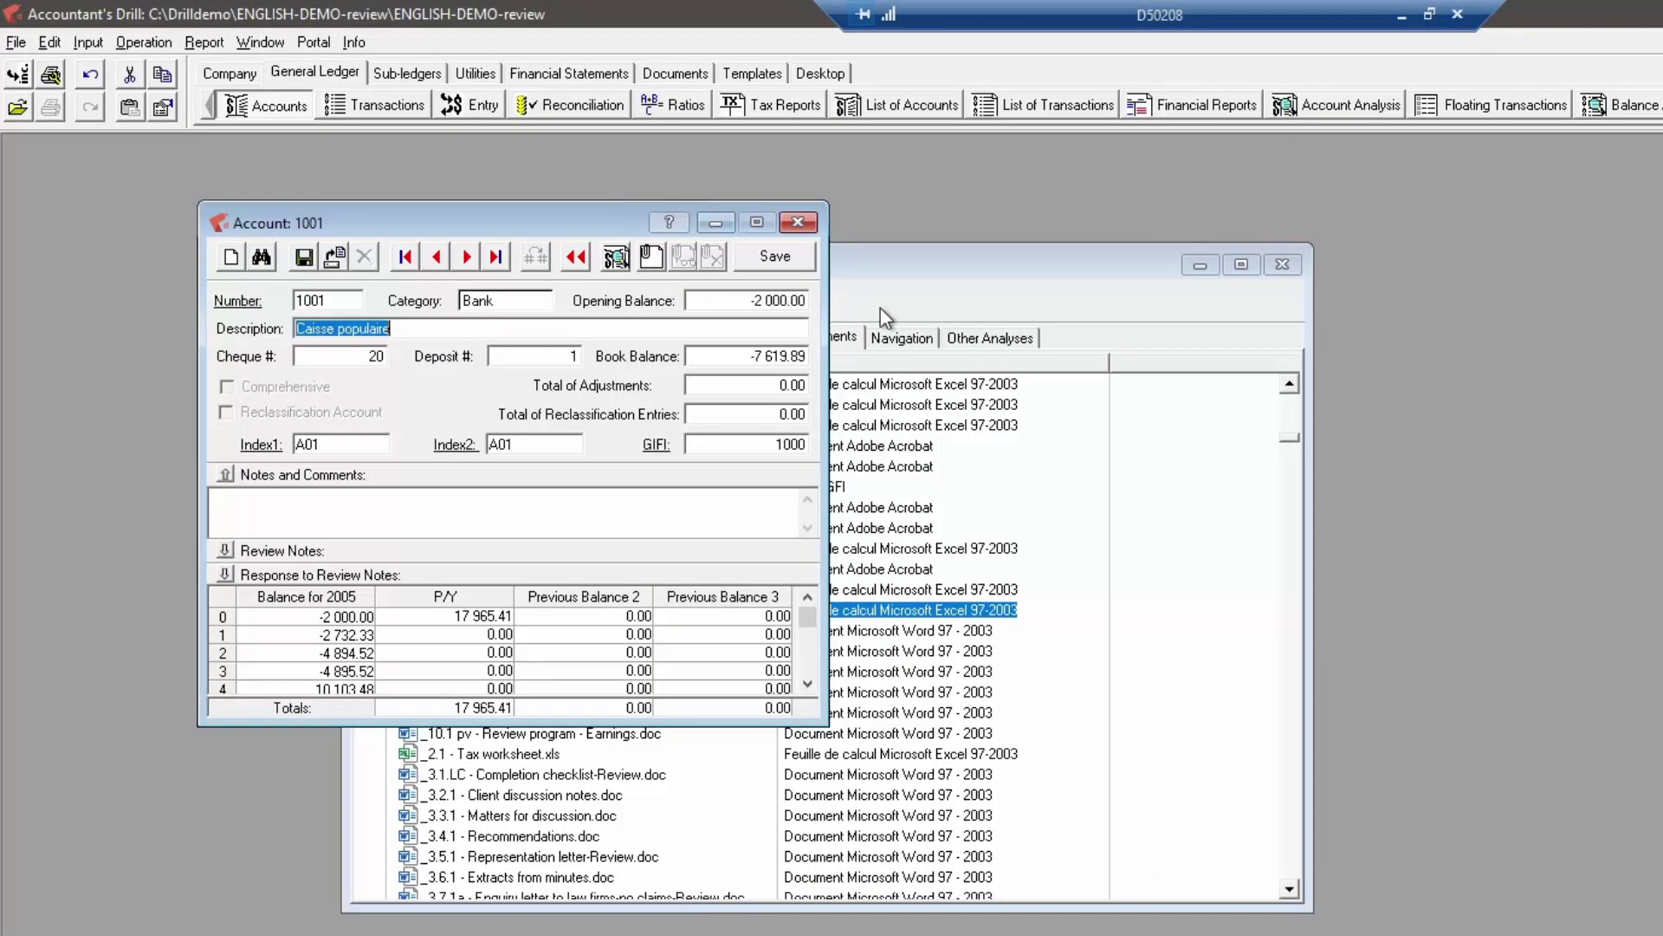
pyautogui.click(742, 257)
pyautogui.click(797, 223)
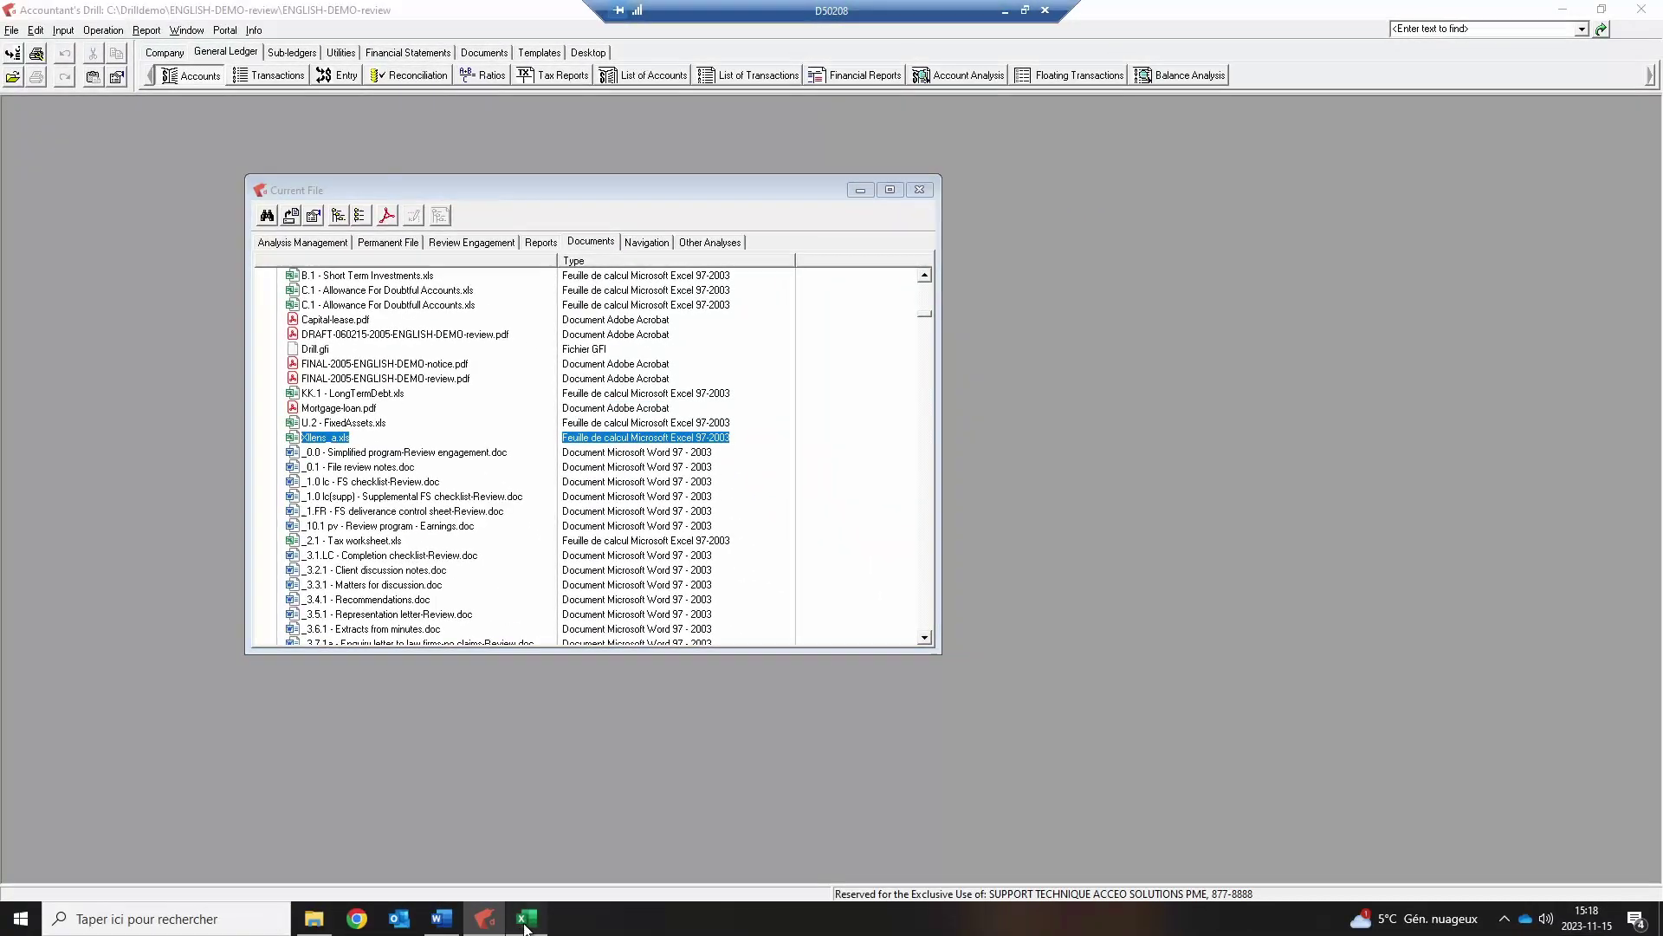
pyautogui.click(526, 918)
# Run ExcelLENS Synchronization, accepting the rounding warning and the completion message
pyautogui.click(101, 101)
pyautogui.click(115, 144)
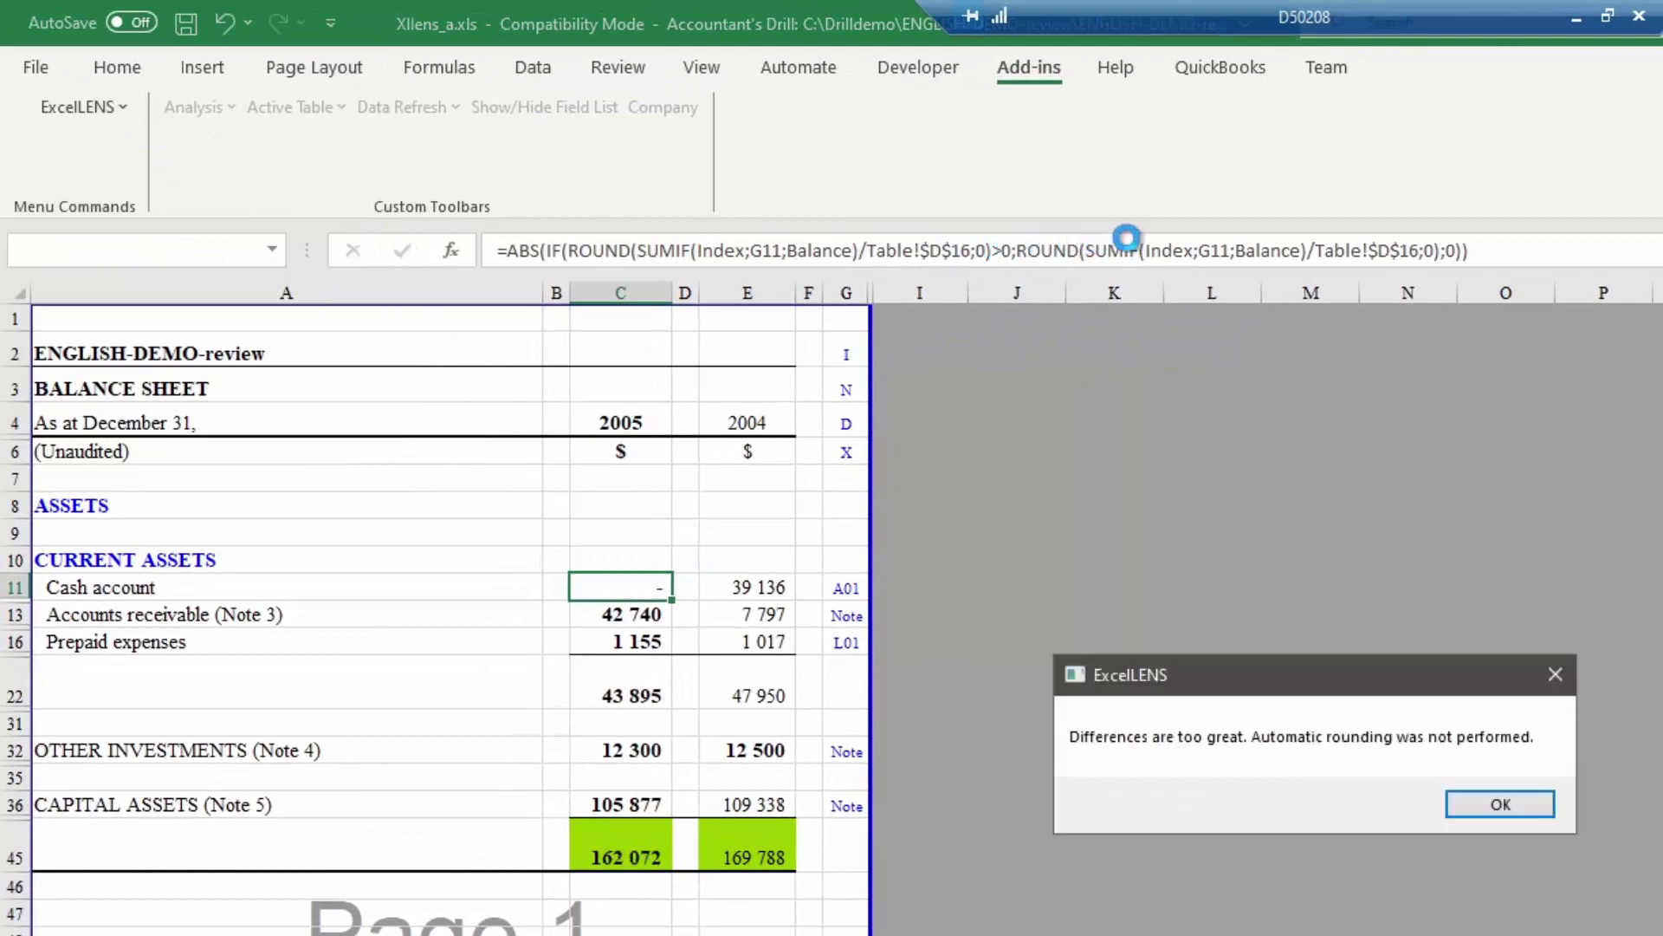
pyautogui.click(1512, 804)
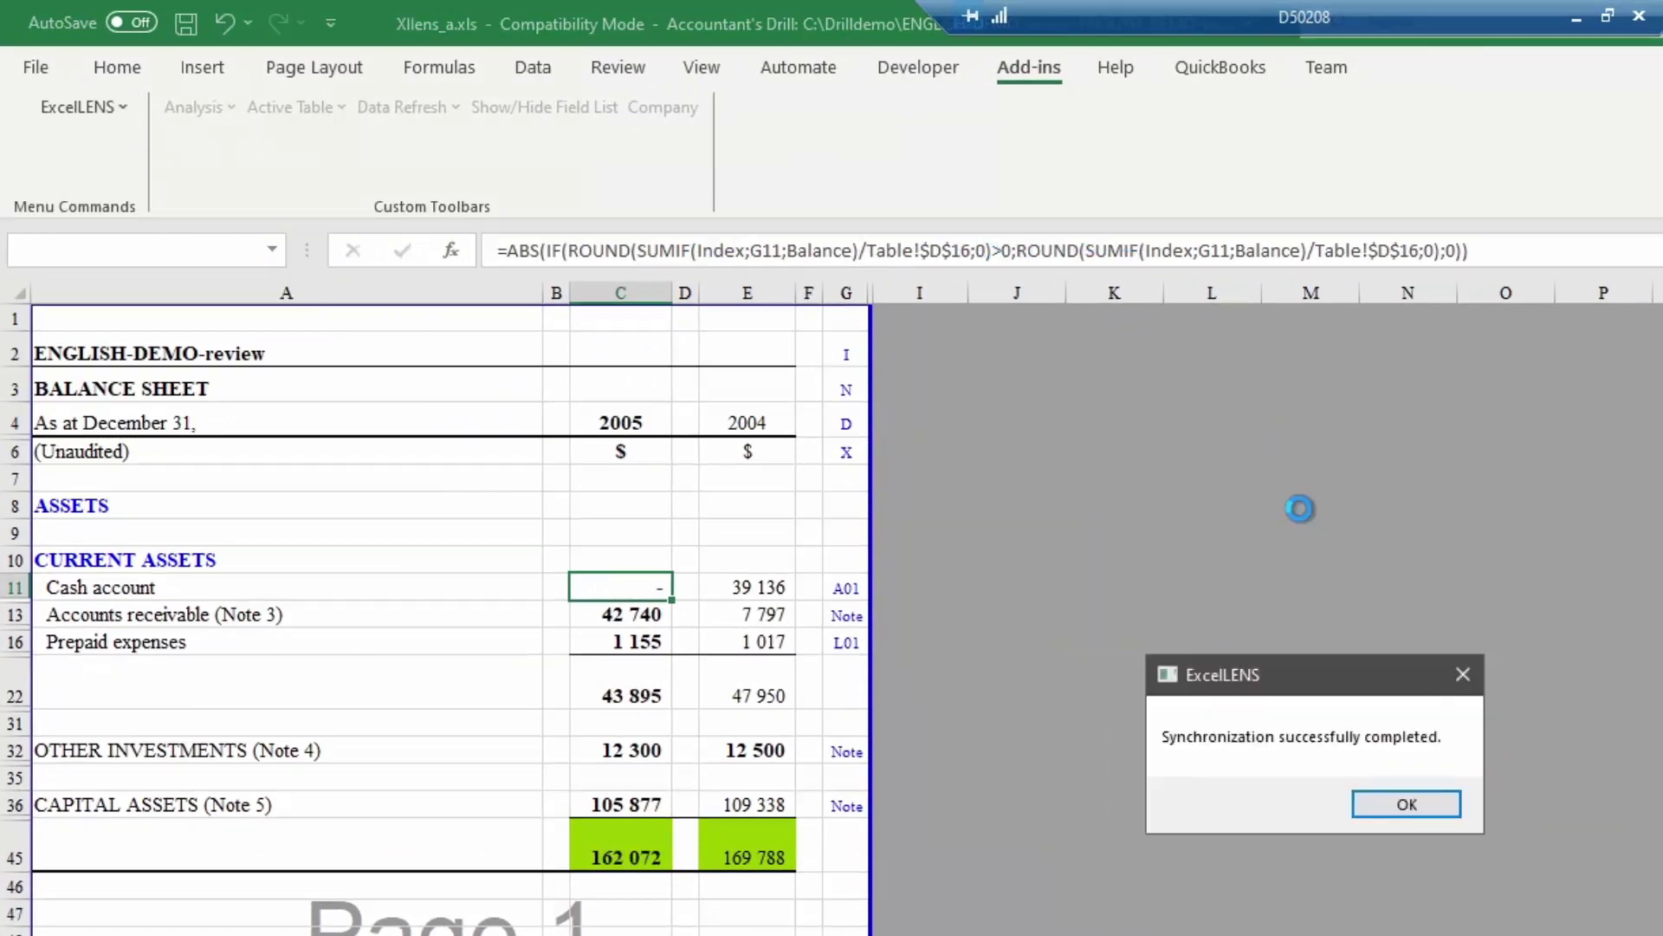
pyautogui.click(1358, 792)
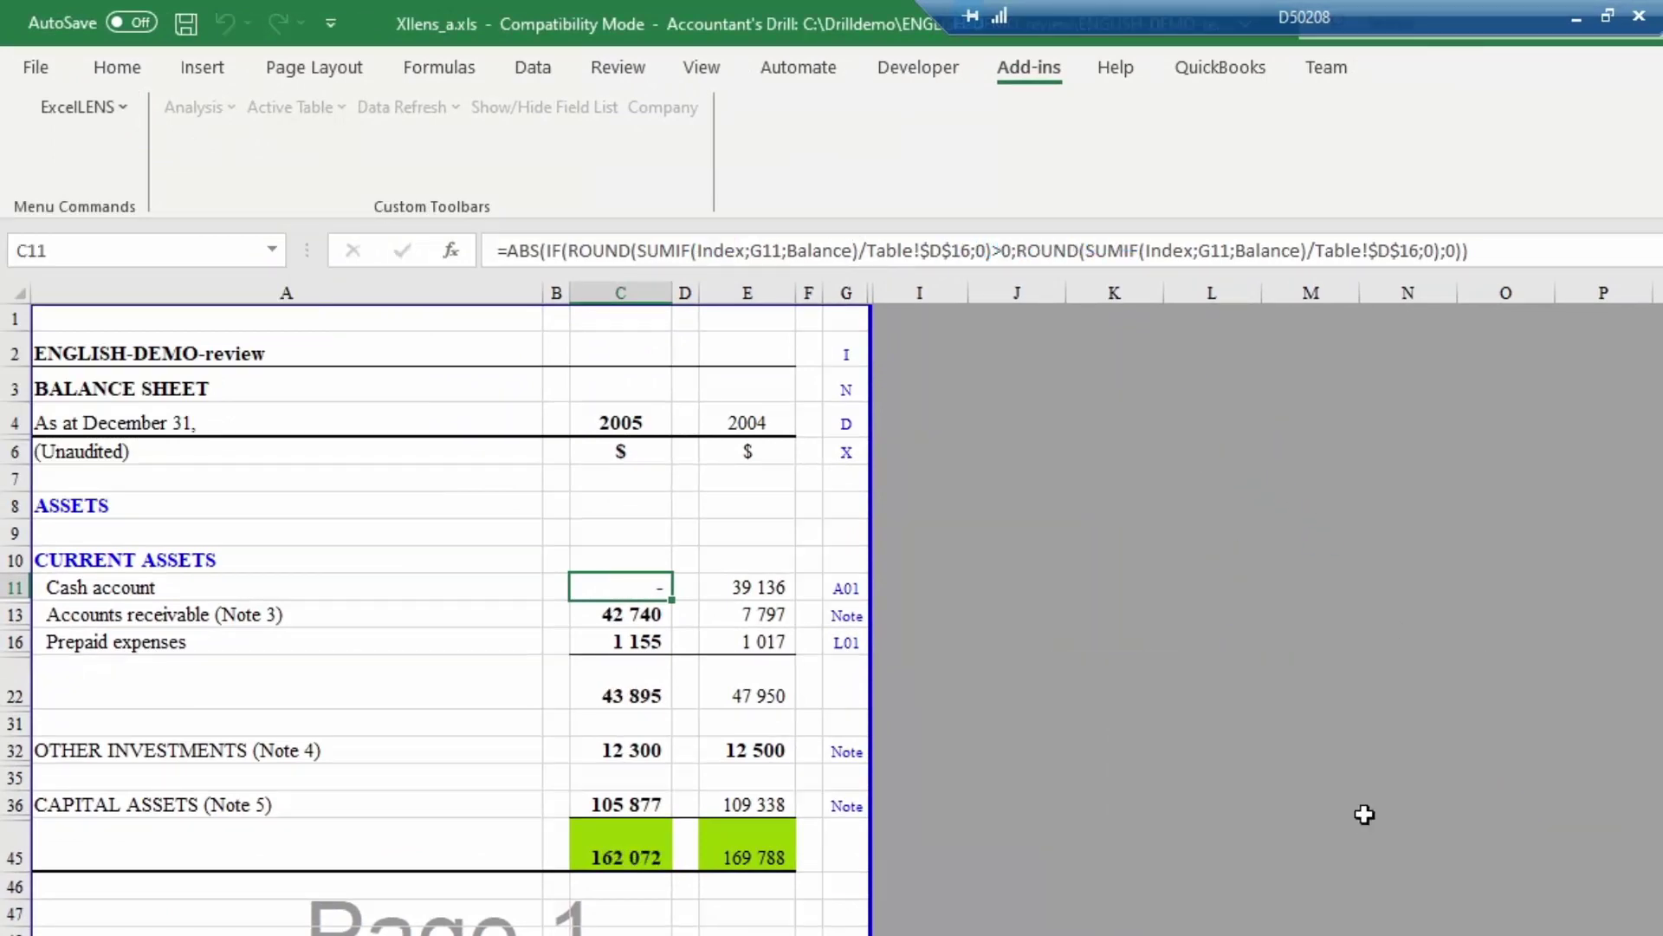
# Inspect the >0 test in C11's Cash account formula and the <0 test in C52's Bank overdraft formula
pyautogui.click(987, 250)
pyautogui.moveTo(989, 251); pyautogui.dragTo(1012, 250)
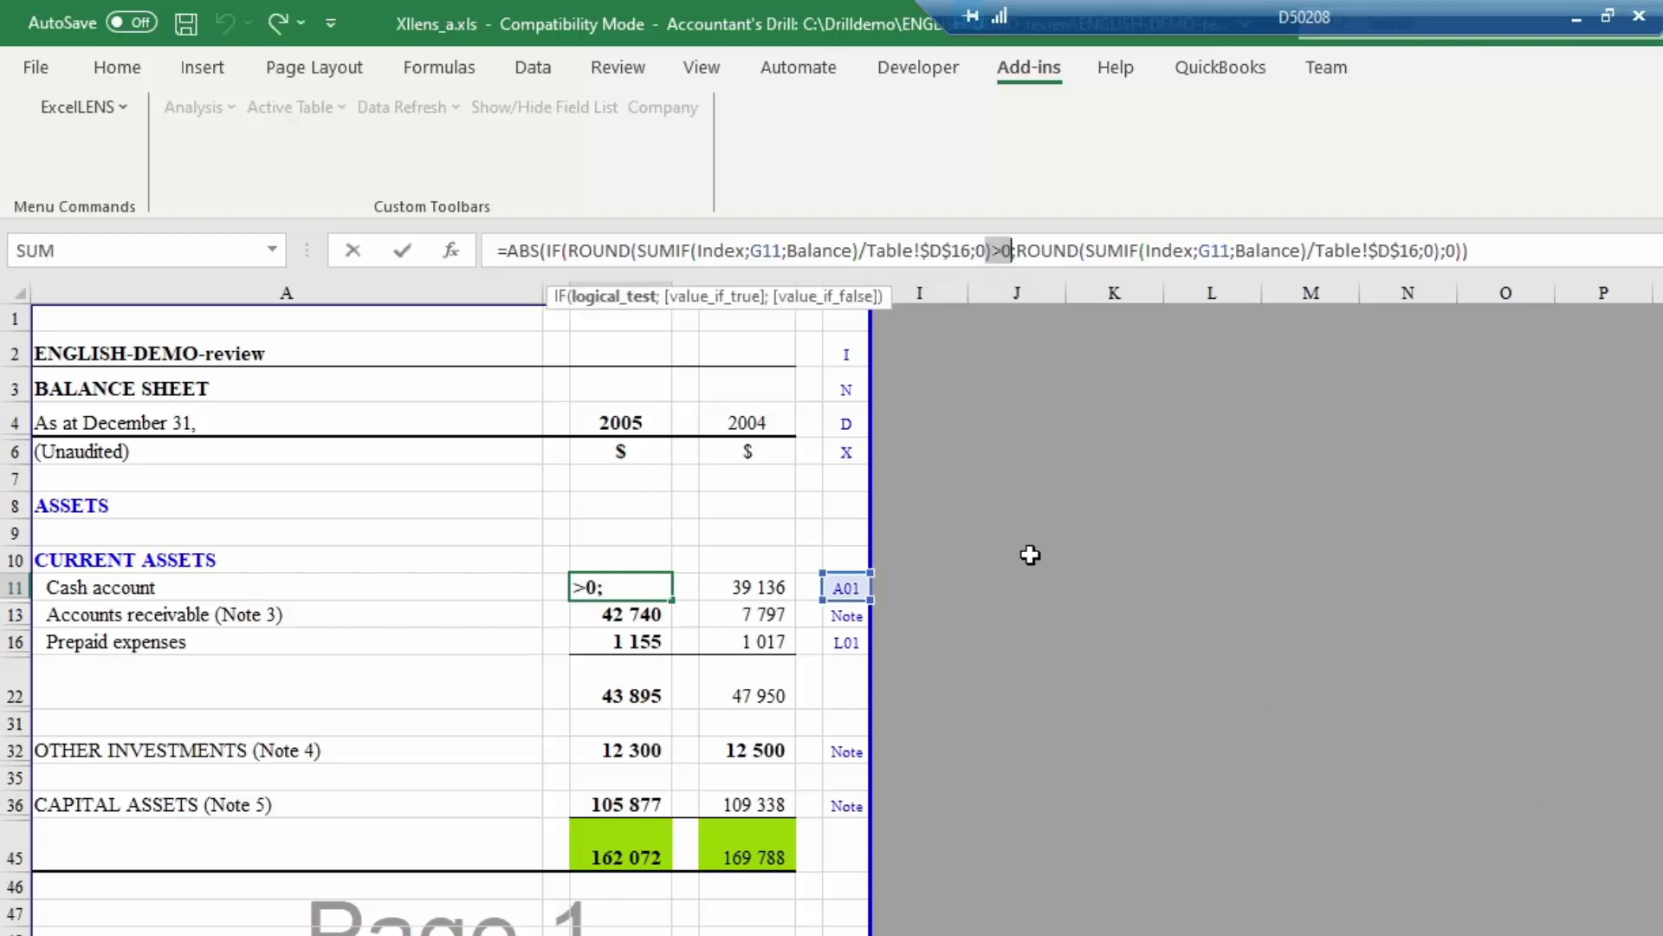
pyautogui.press('Escape')
pyautogui.click(574, 711)
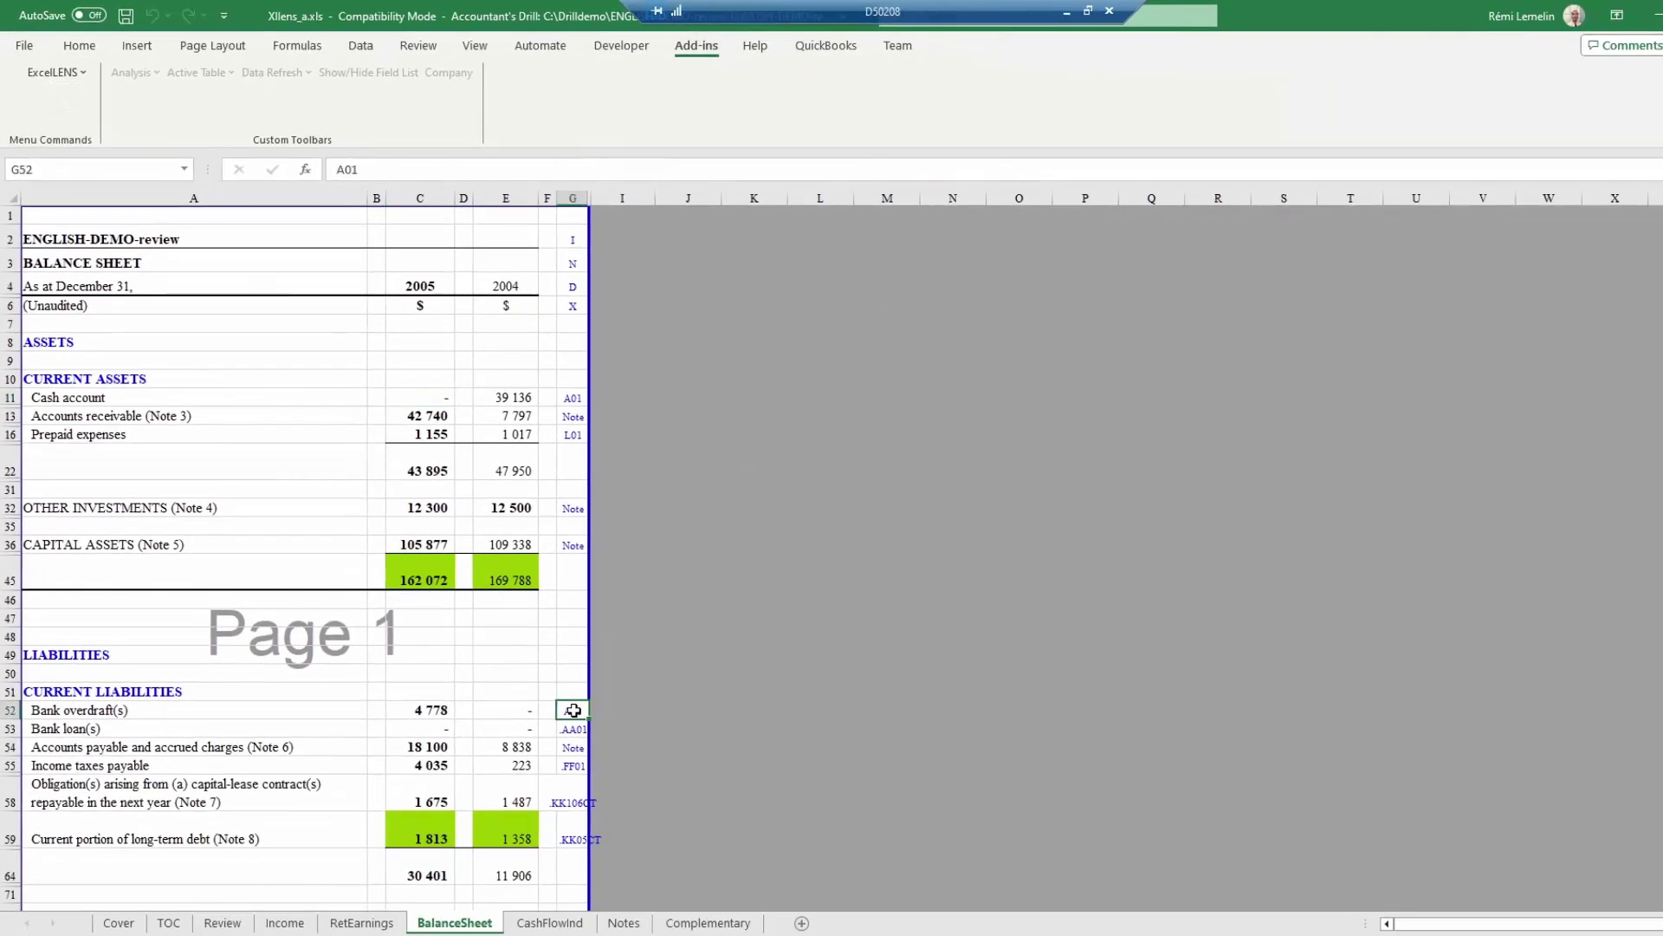
pyautogui.click(453, 709)
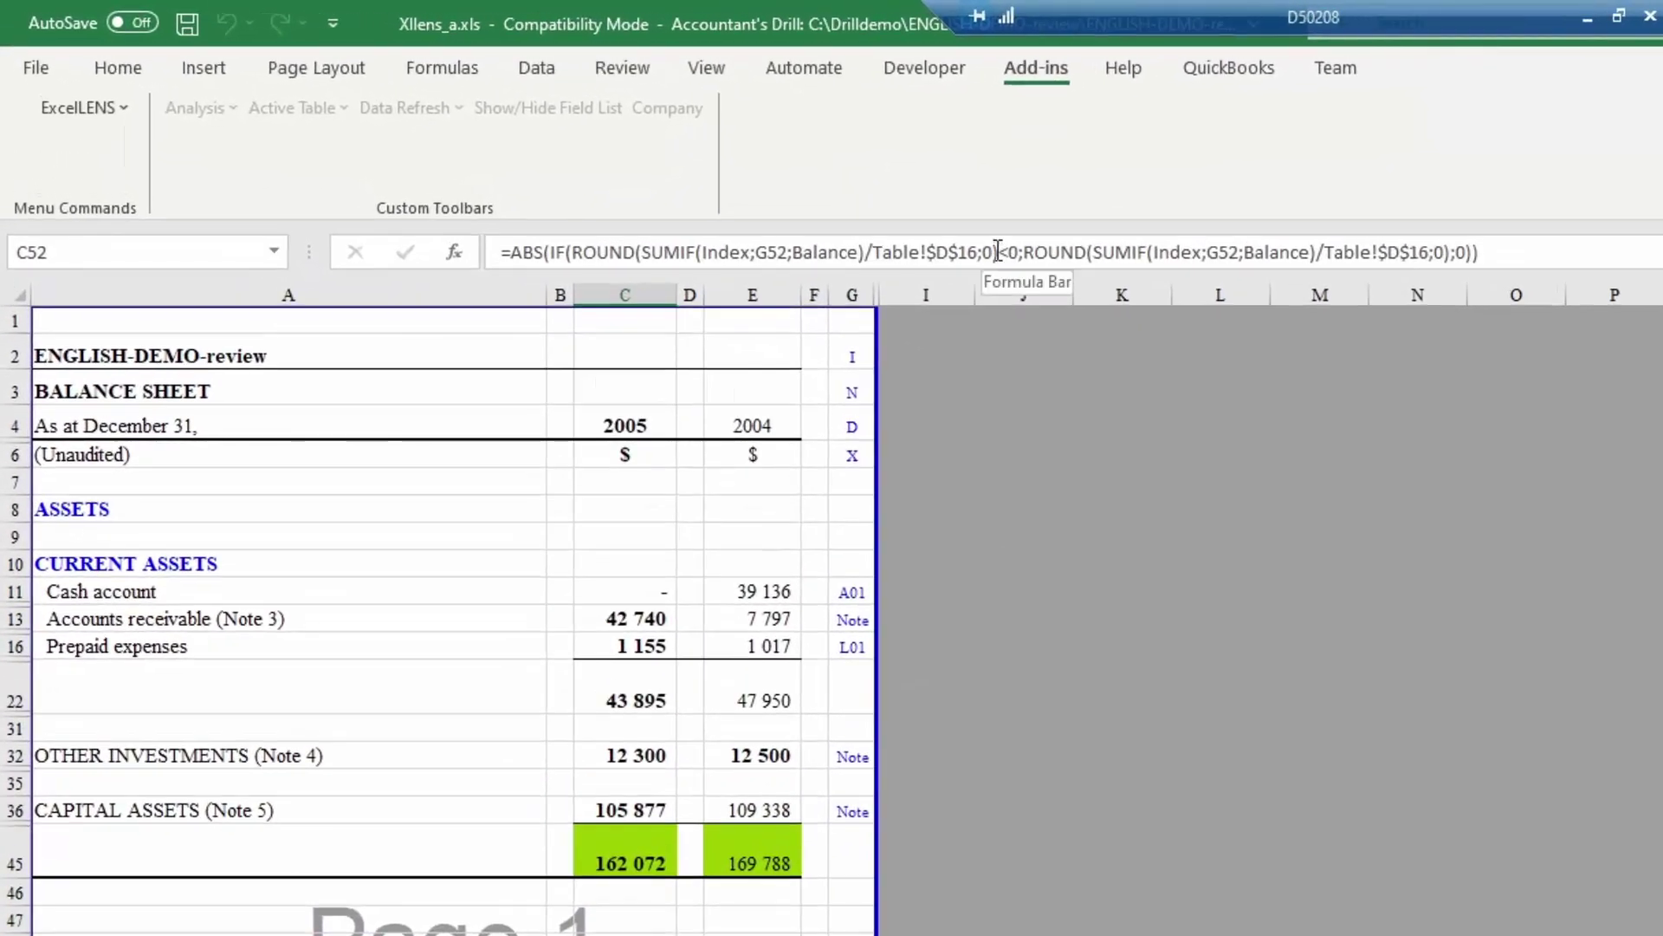
pyautogui.moveTo(998, 250); pyautogui.dragTo(1020, 251)
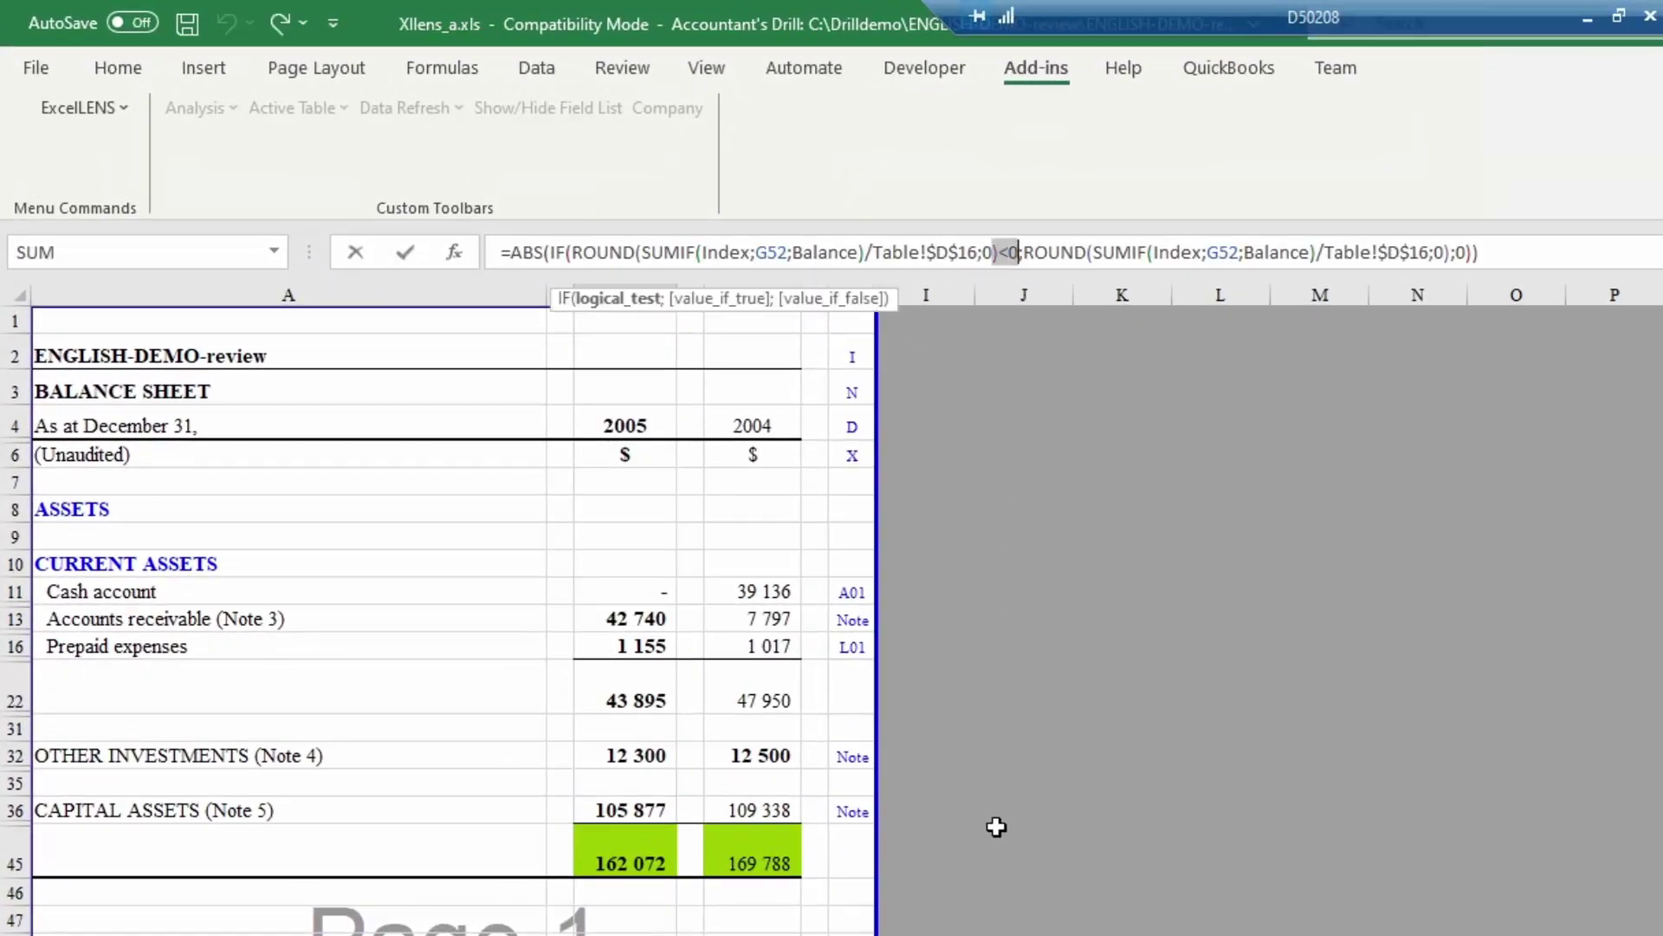
pyautogui.press('Escape')
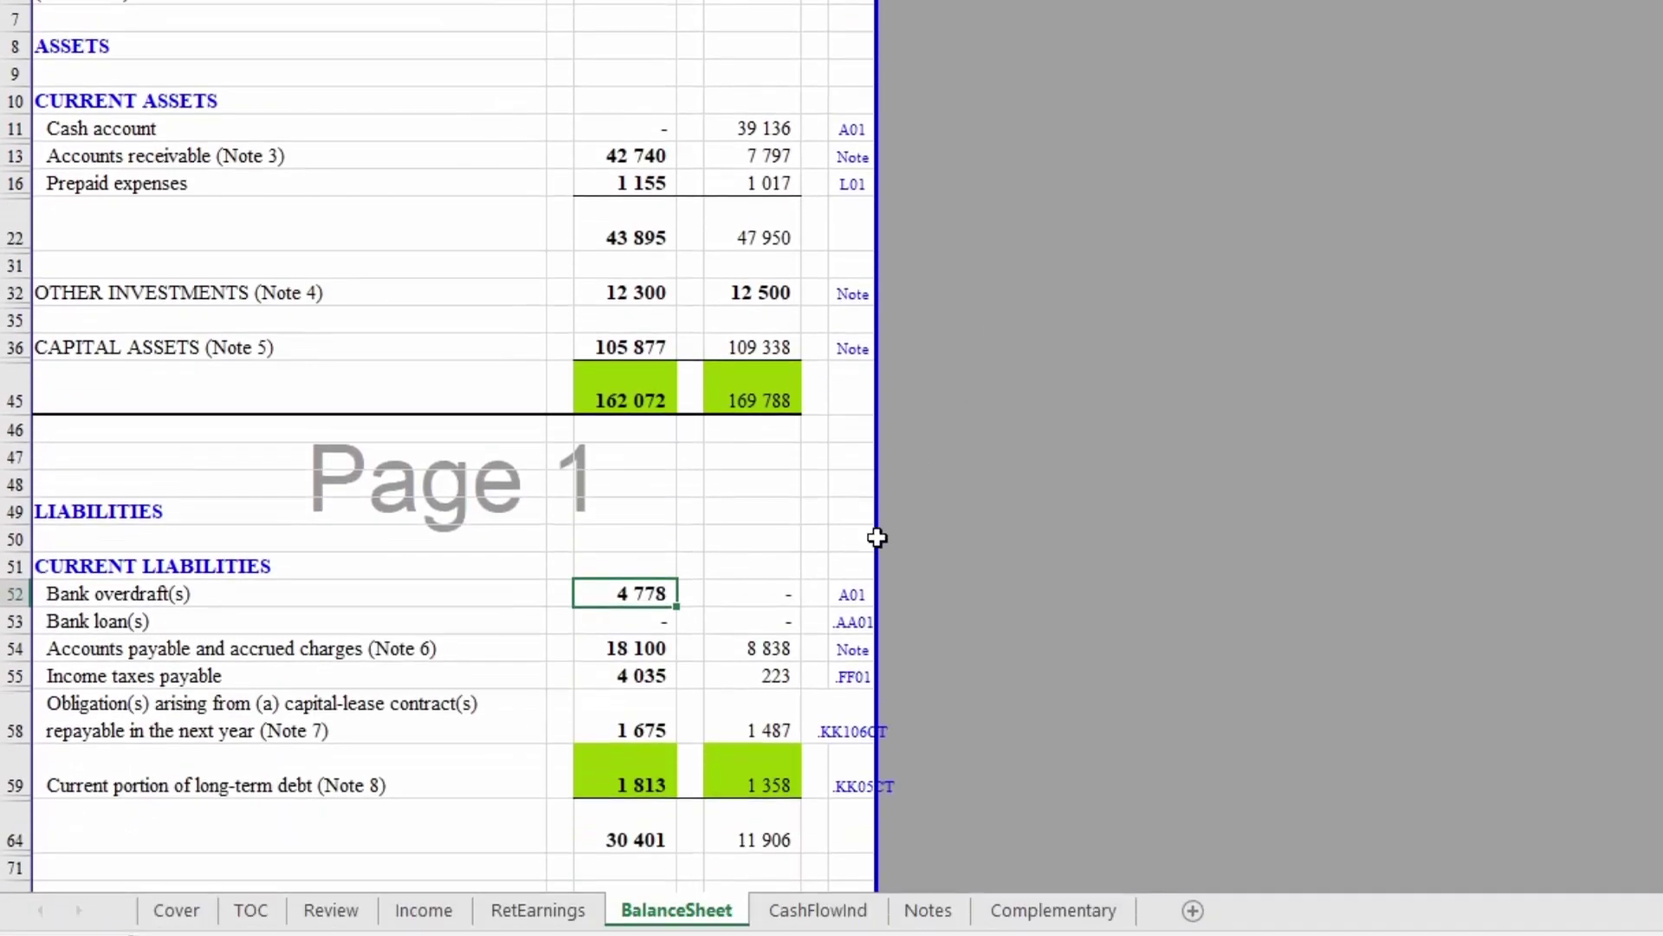
pyautogui.click(839, 591)
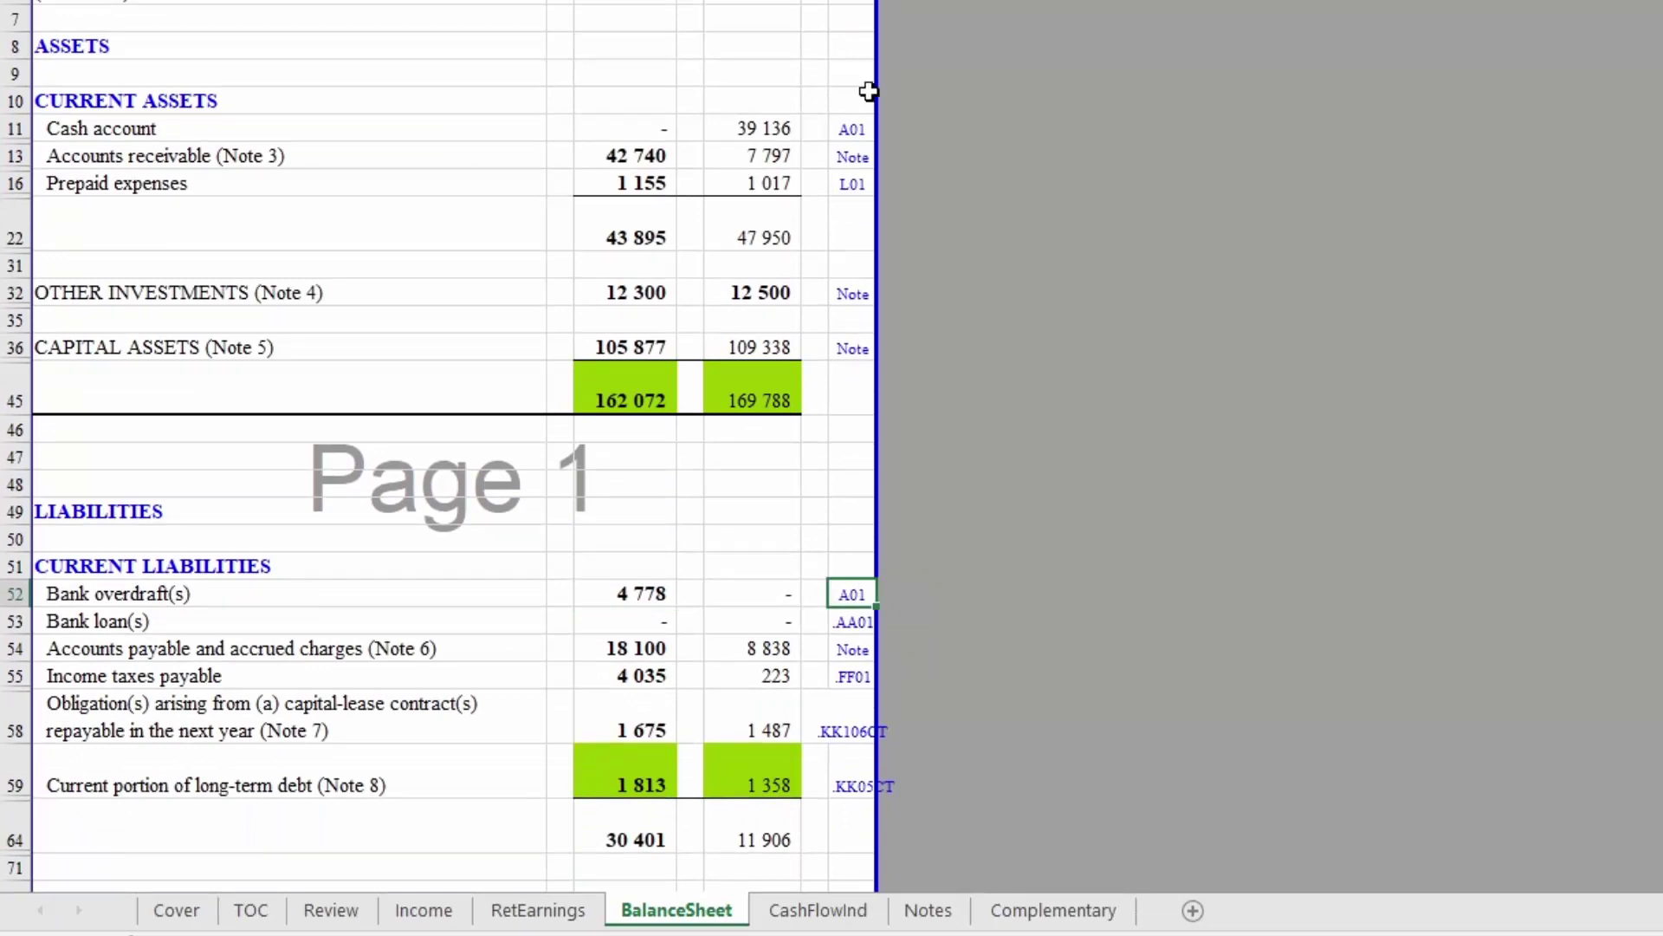
pyautogui.click(839, 130)
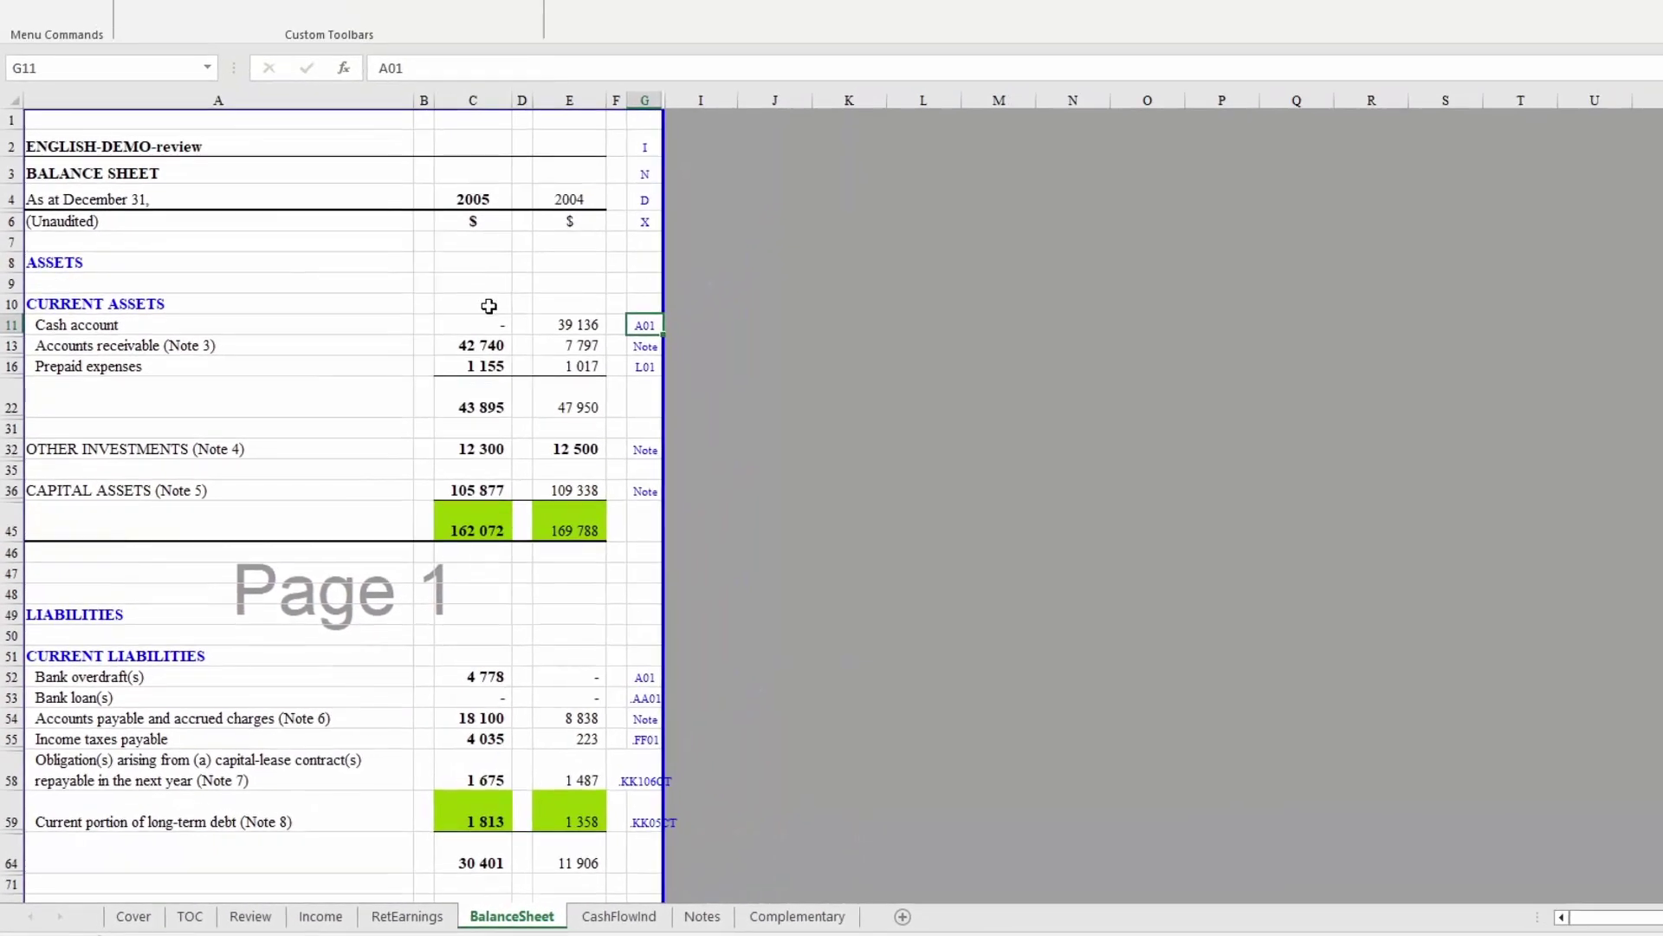
pyautogui.click(487, 322)
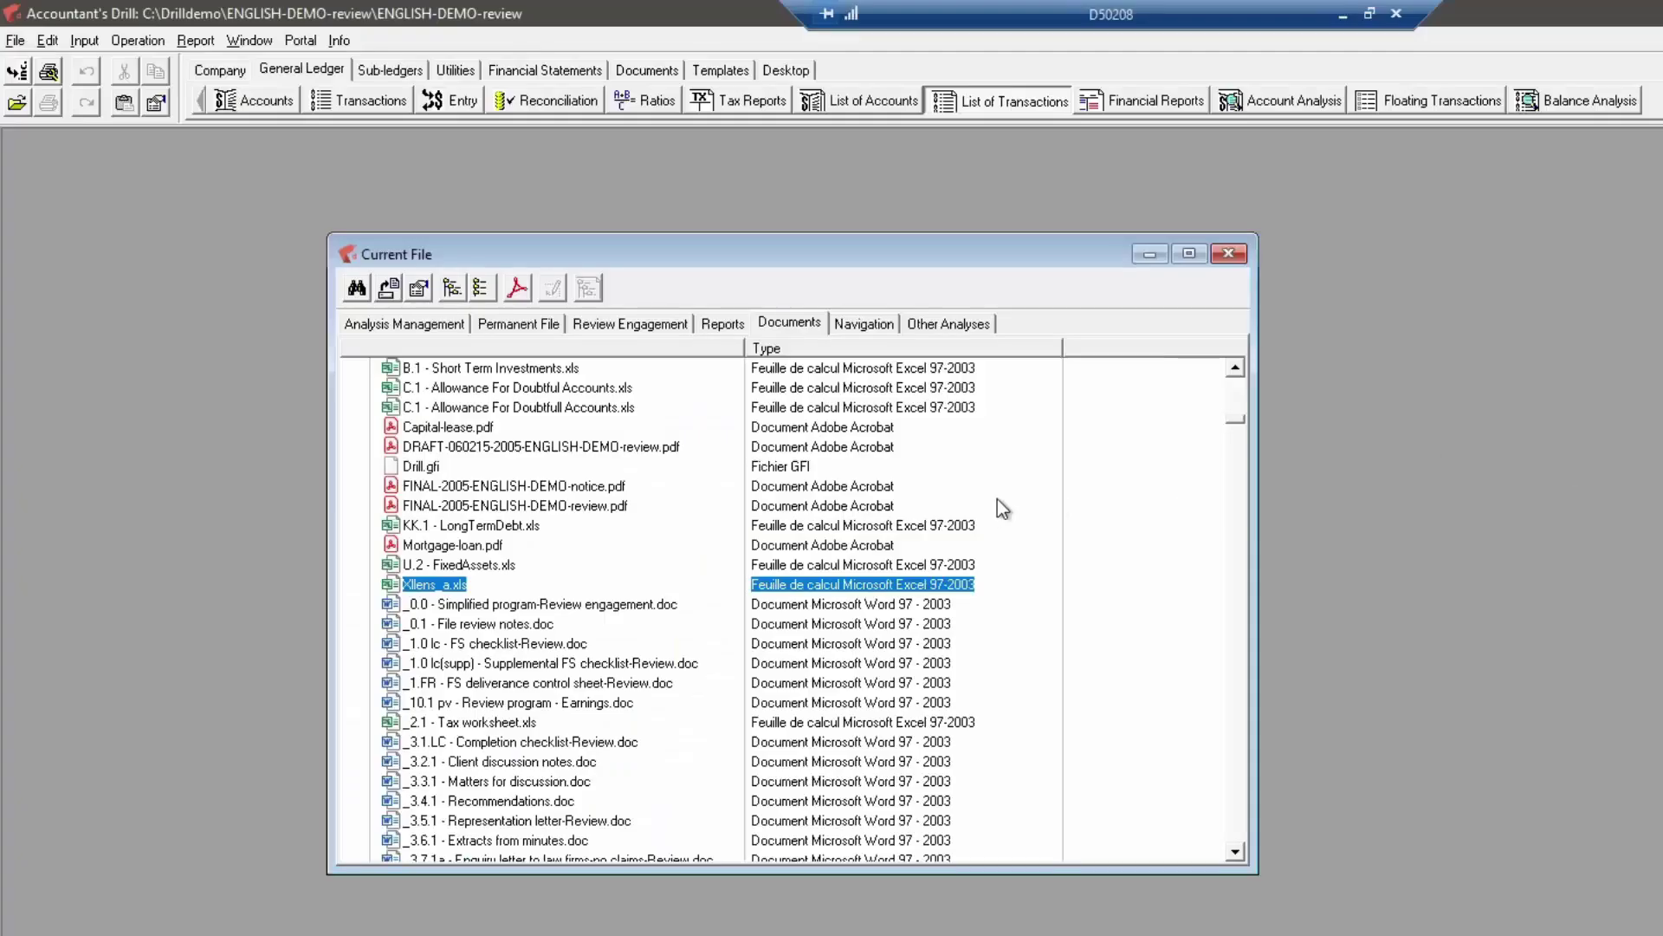
# Start a new transaction and try the reclassification, bank 1001 cheque, deposit and general entry types
pyautogui.press('Up')
pyautogui.press('Up')
pyautogui.press('Up')
pyautogui.press('Up')
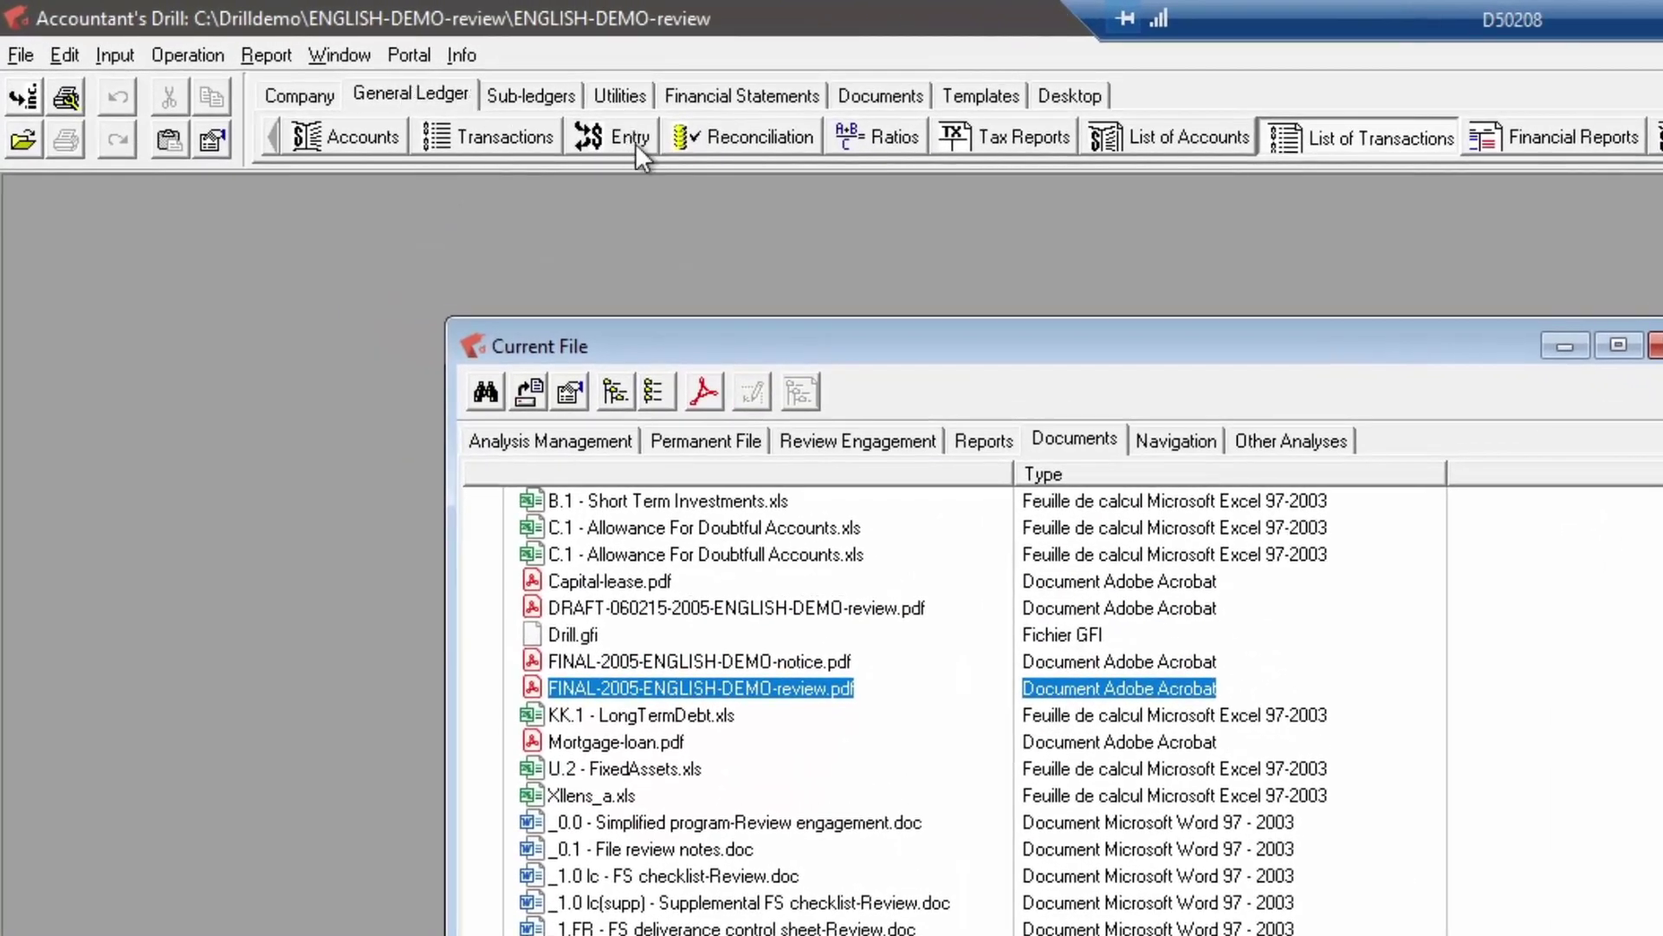
pyautogui.click(636, 143)
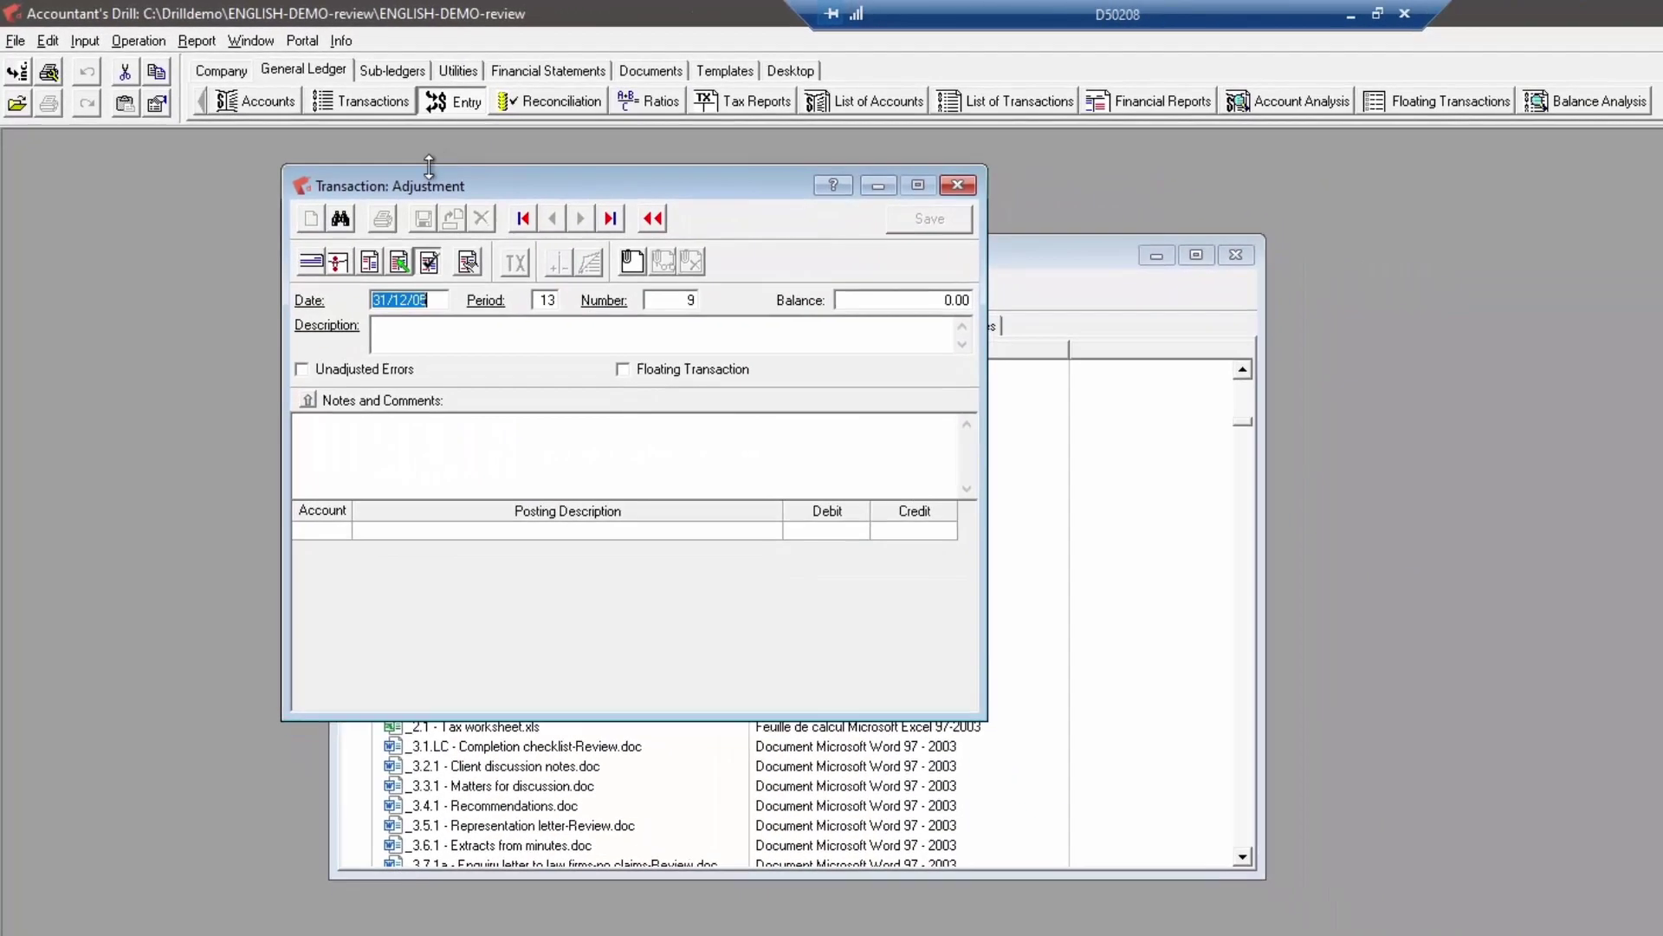
pyautogui.moveTo(418, 179); pyautogui.dragTo(659, 317)
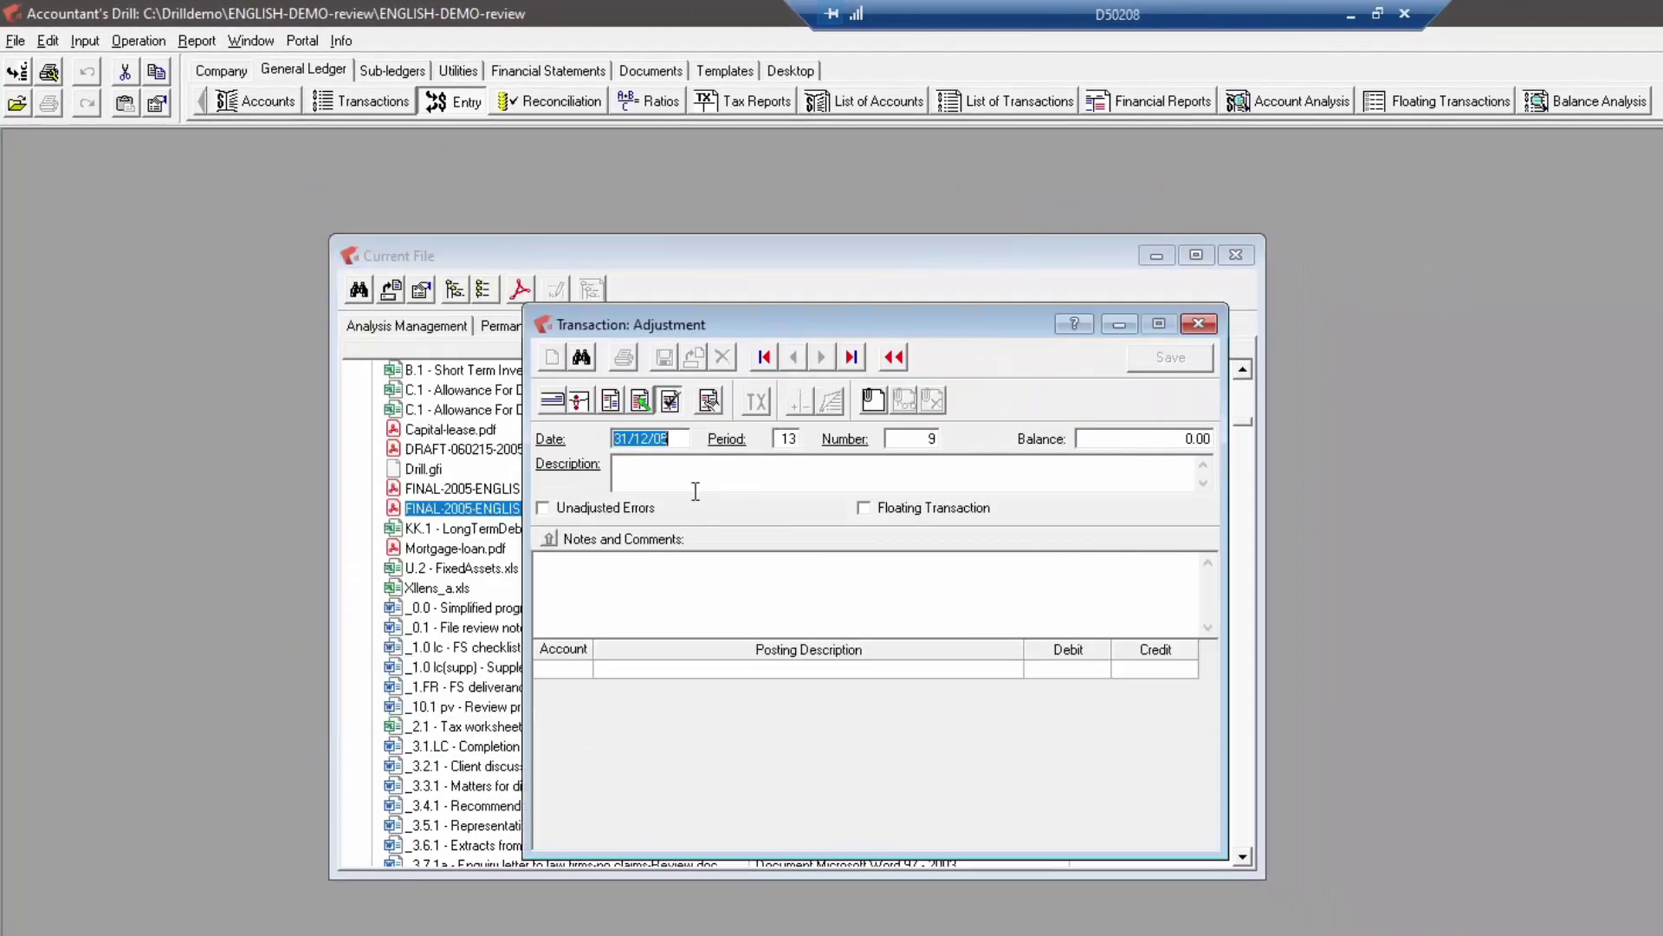
pyautogui.click(642, 402)
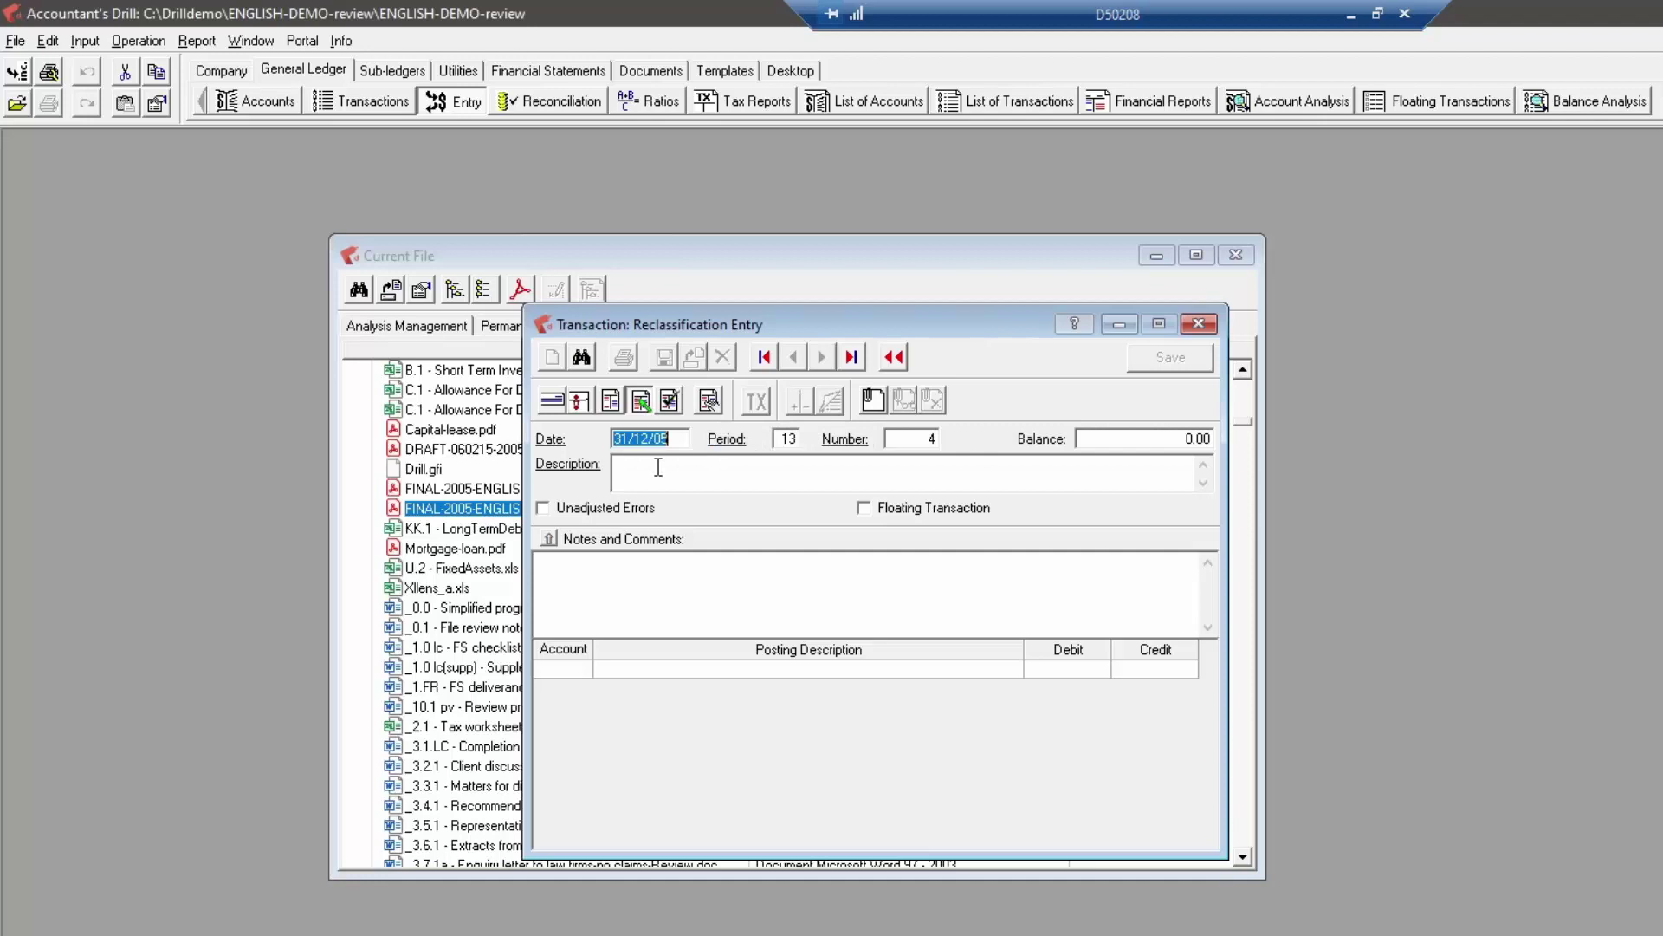
pyautogui.click(552, 401)
pyautogui.doubleClick(554, 344)
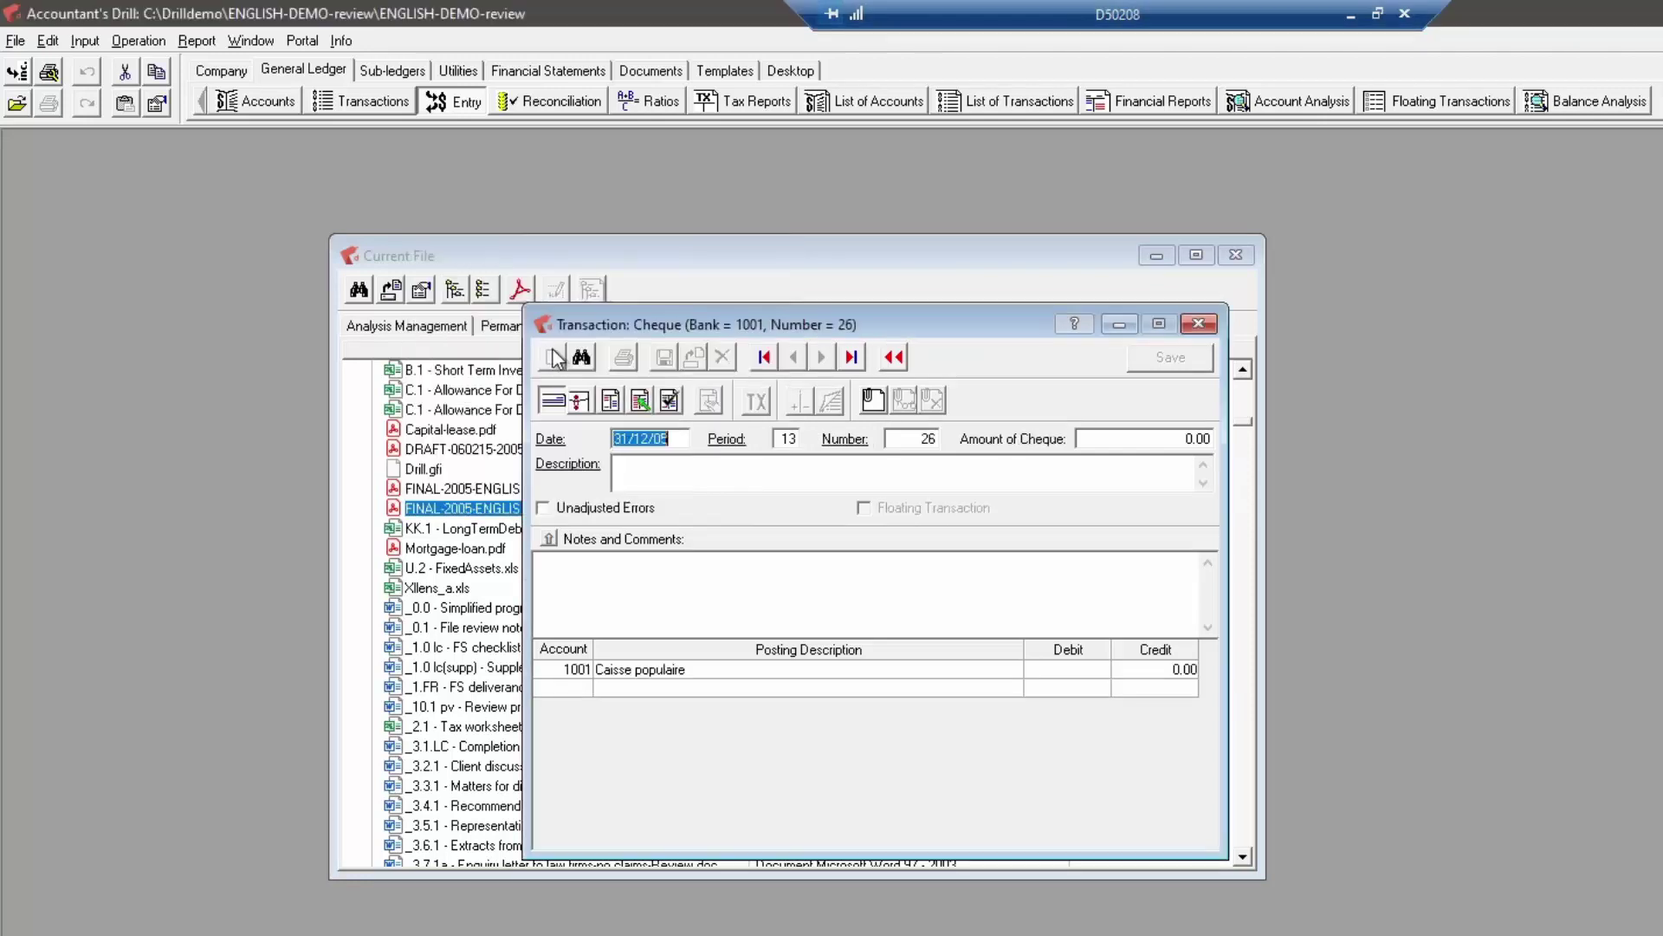
pyautogui.click(584, 405)
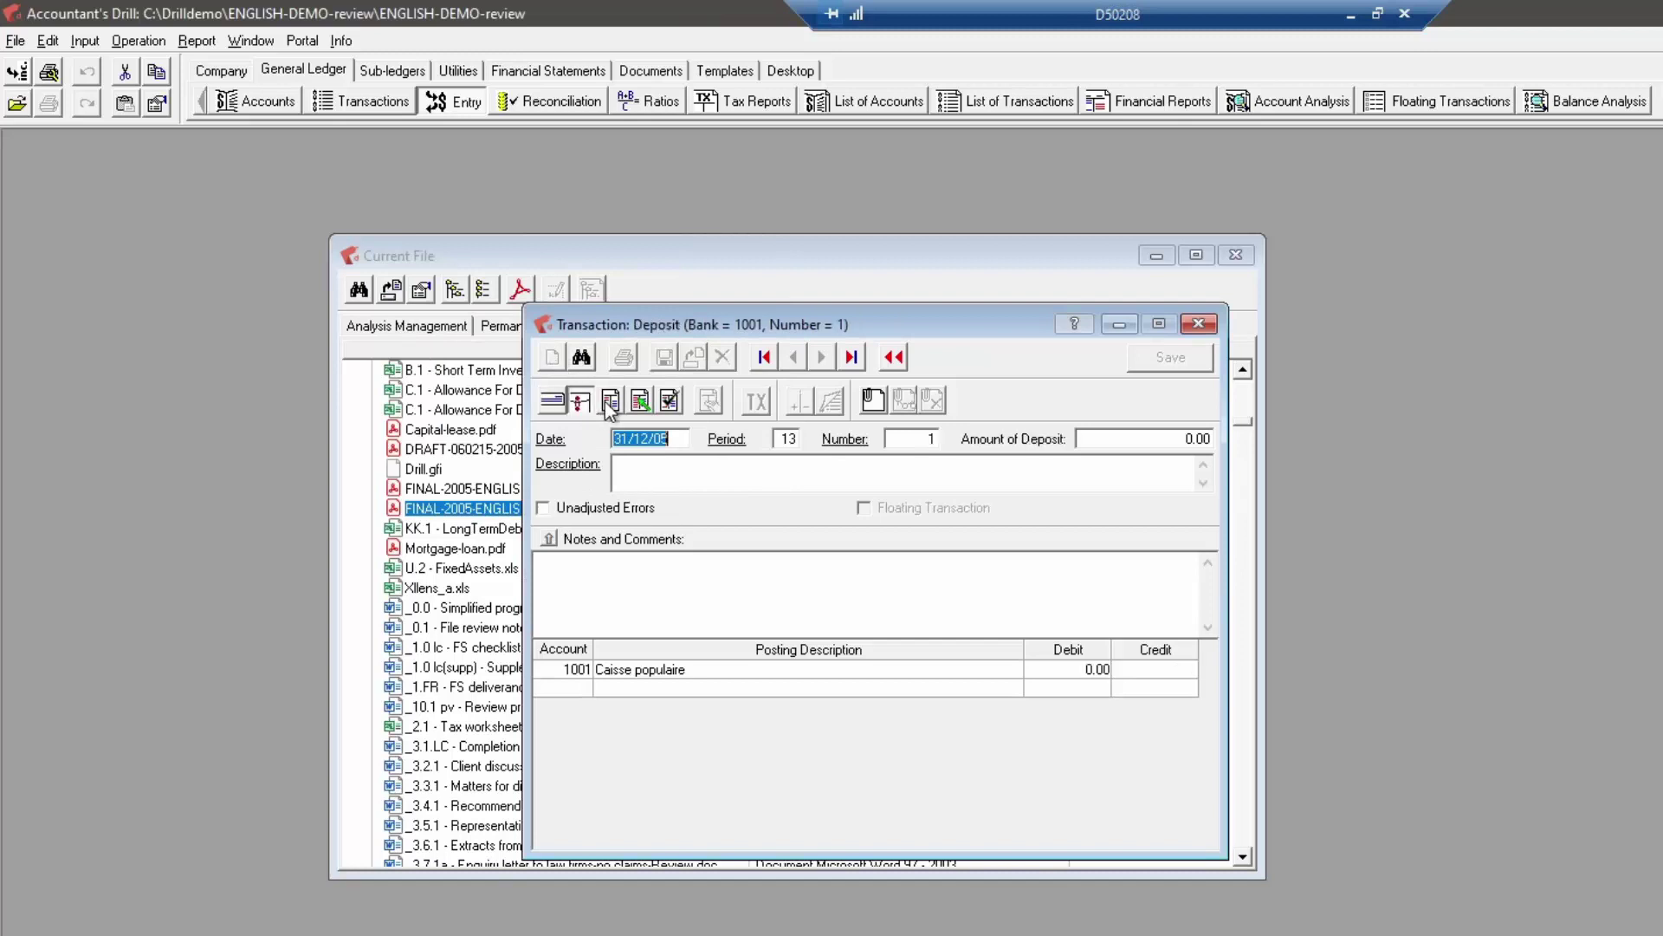
pyautogui.click(611, 401)
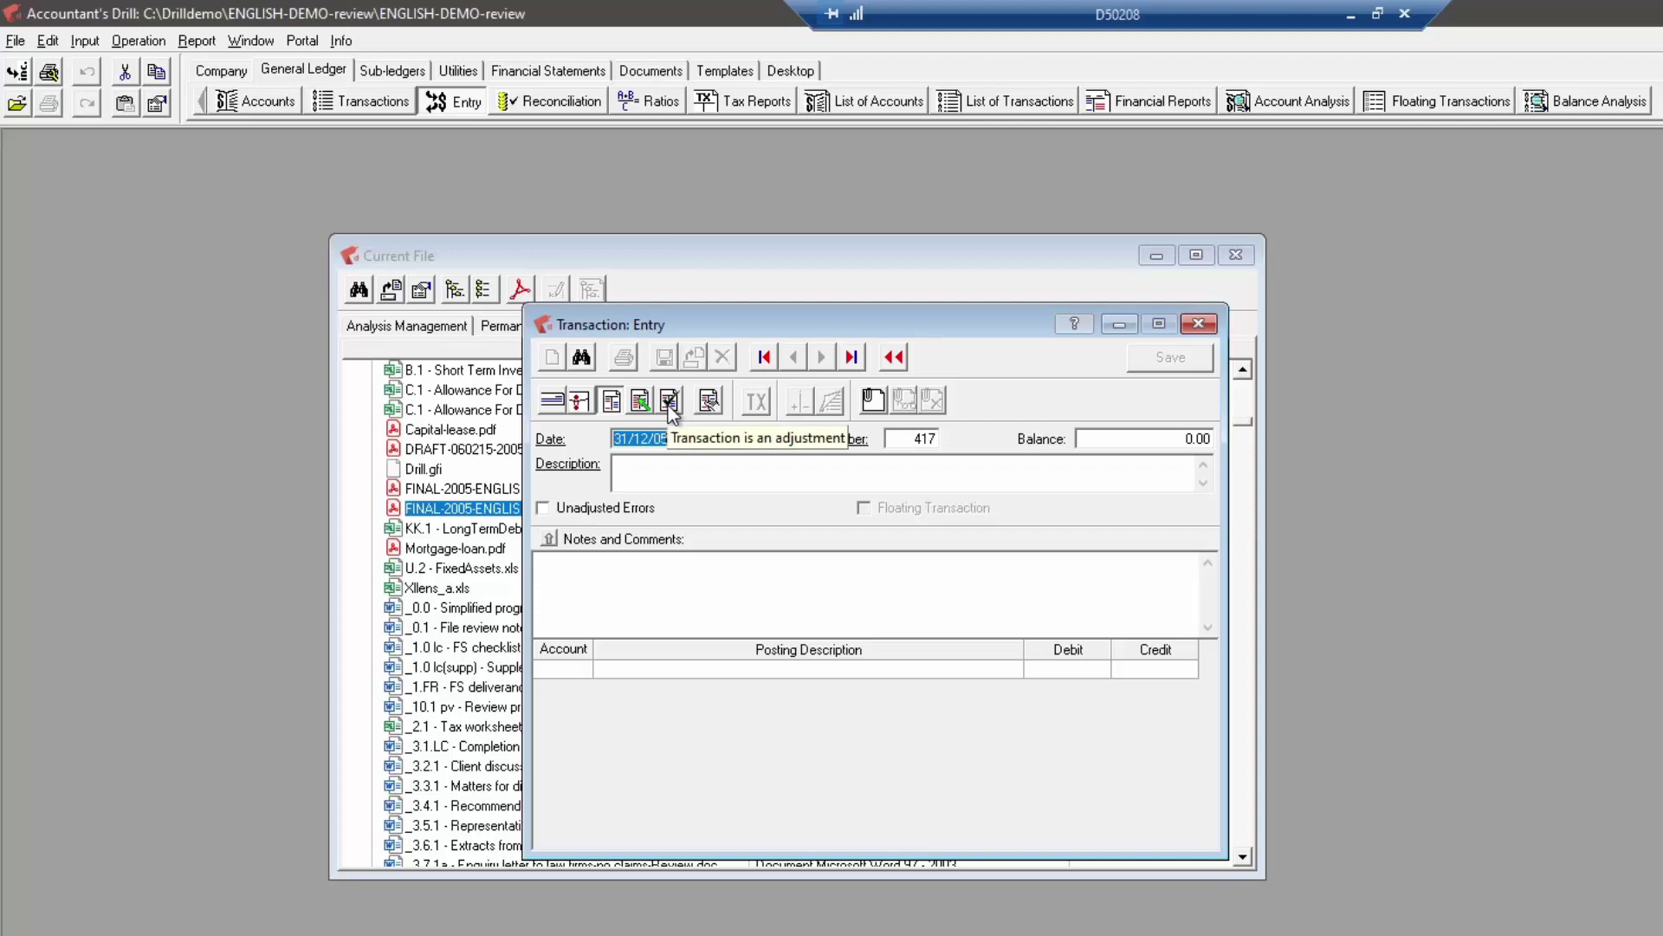
pyautogui.click(889, 358)
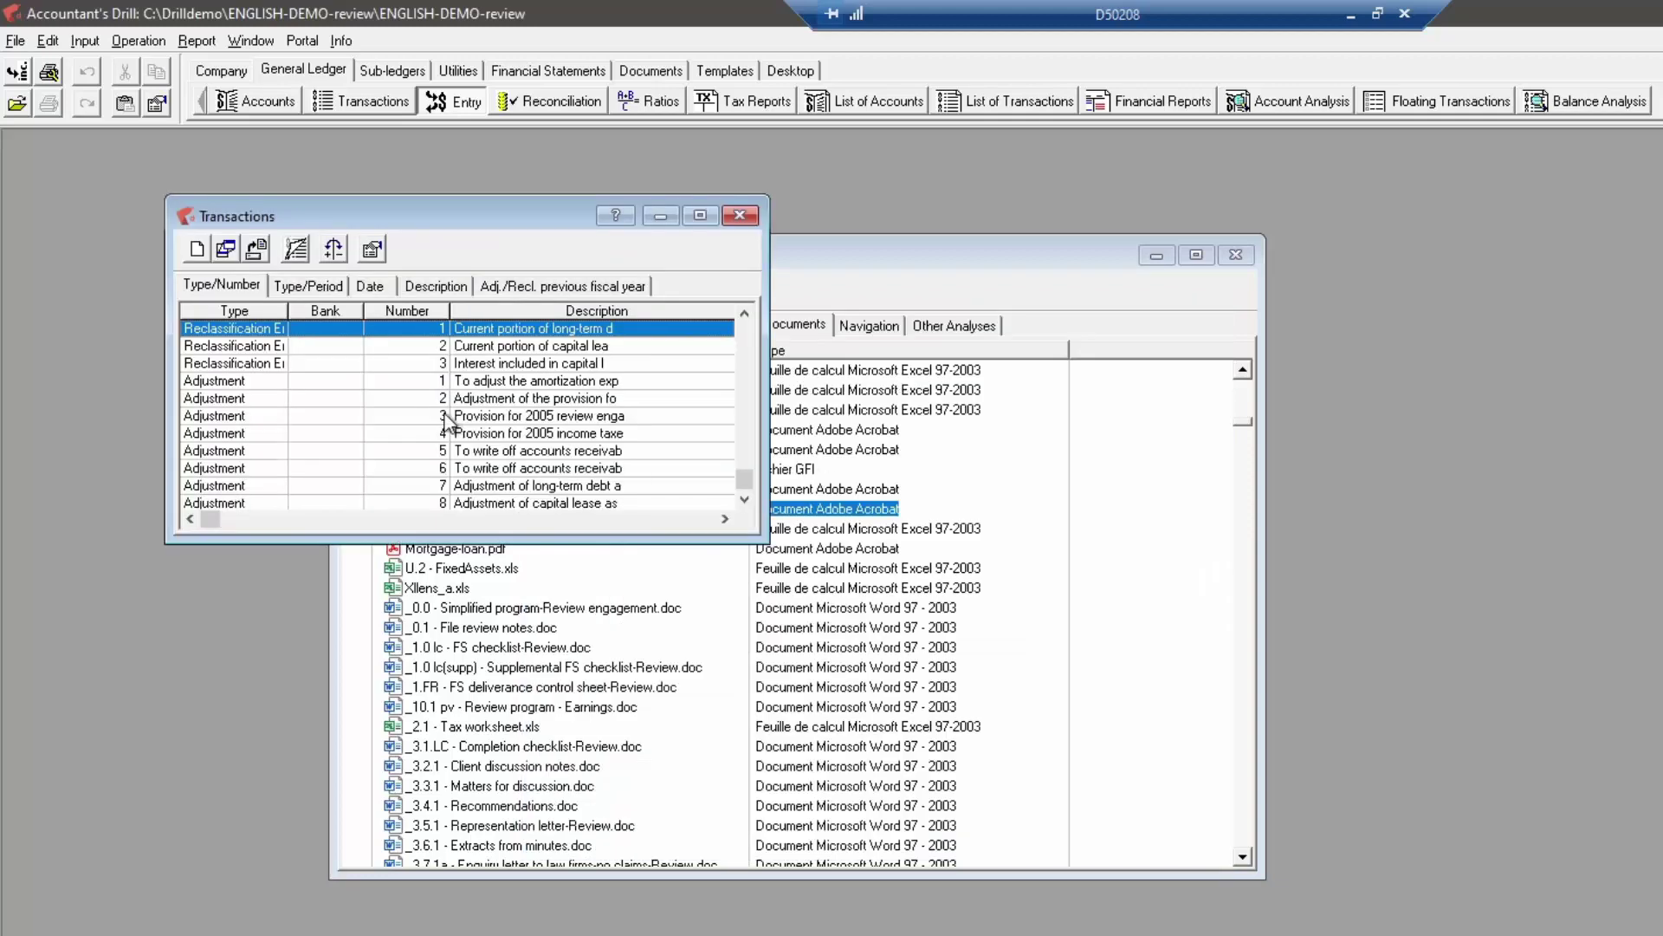
# Open adjustment 7 for long-term debt, tick Floating Transaction, and save it
pyautogui.doubleClick(470, 391)
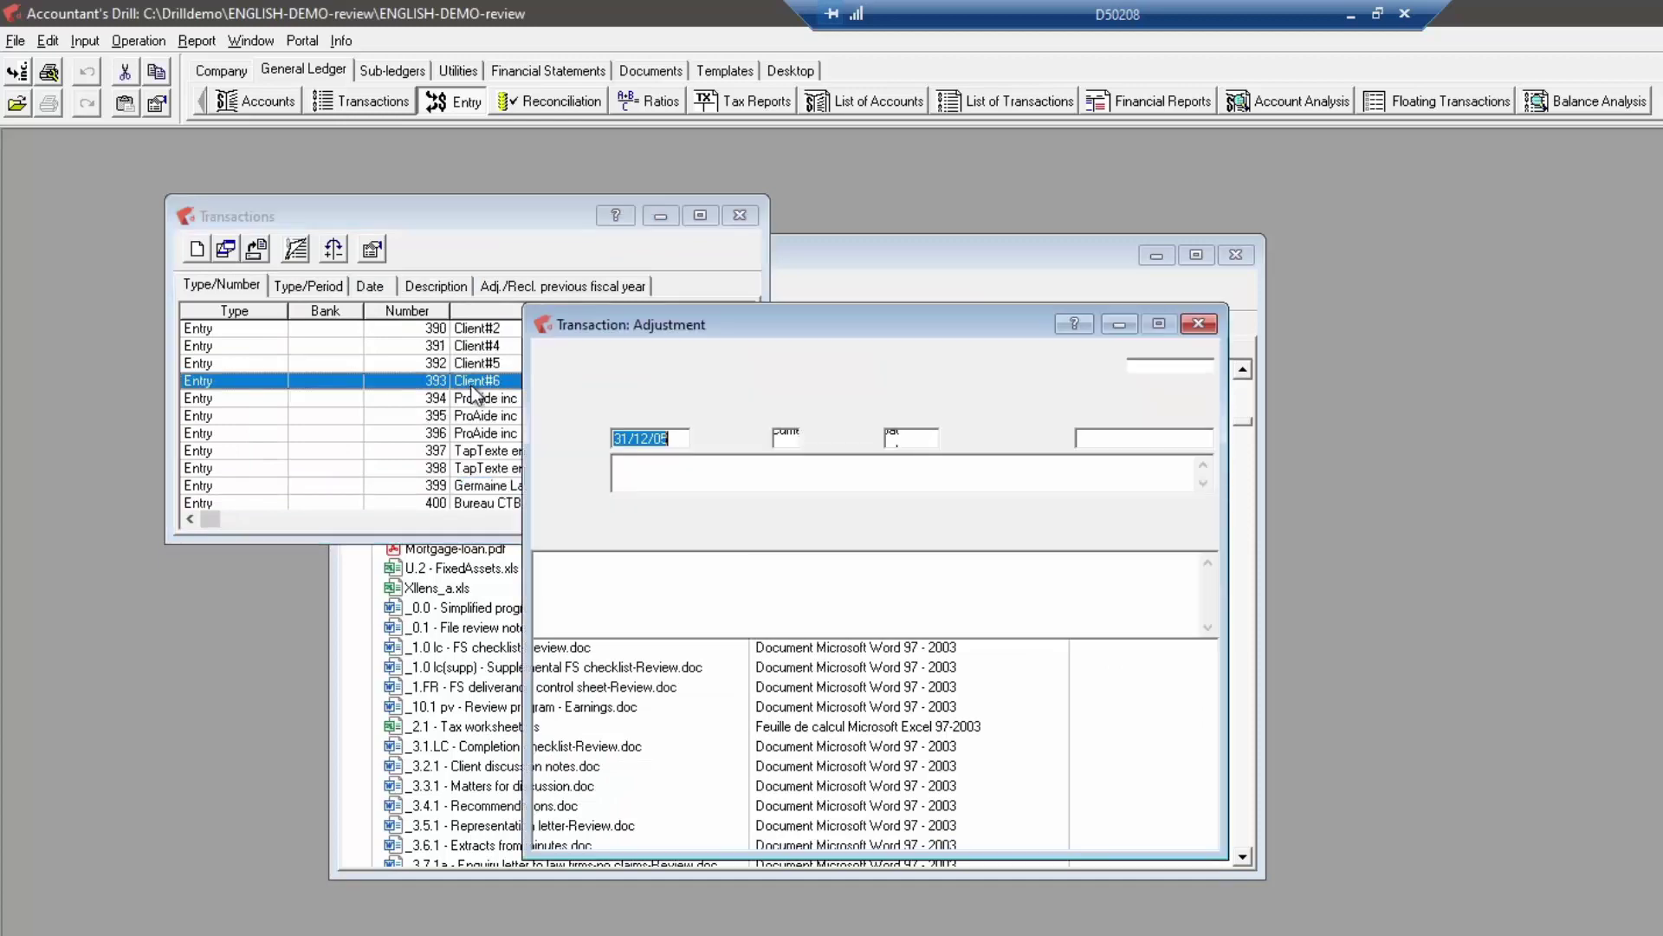
pyautogui.click(894, 357)
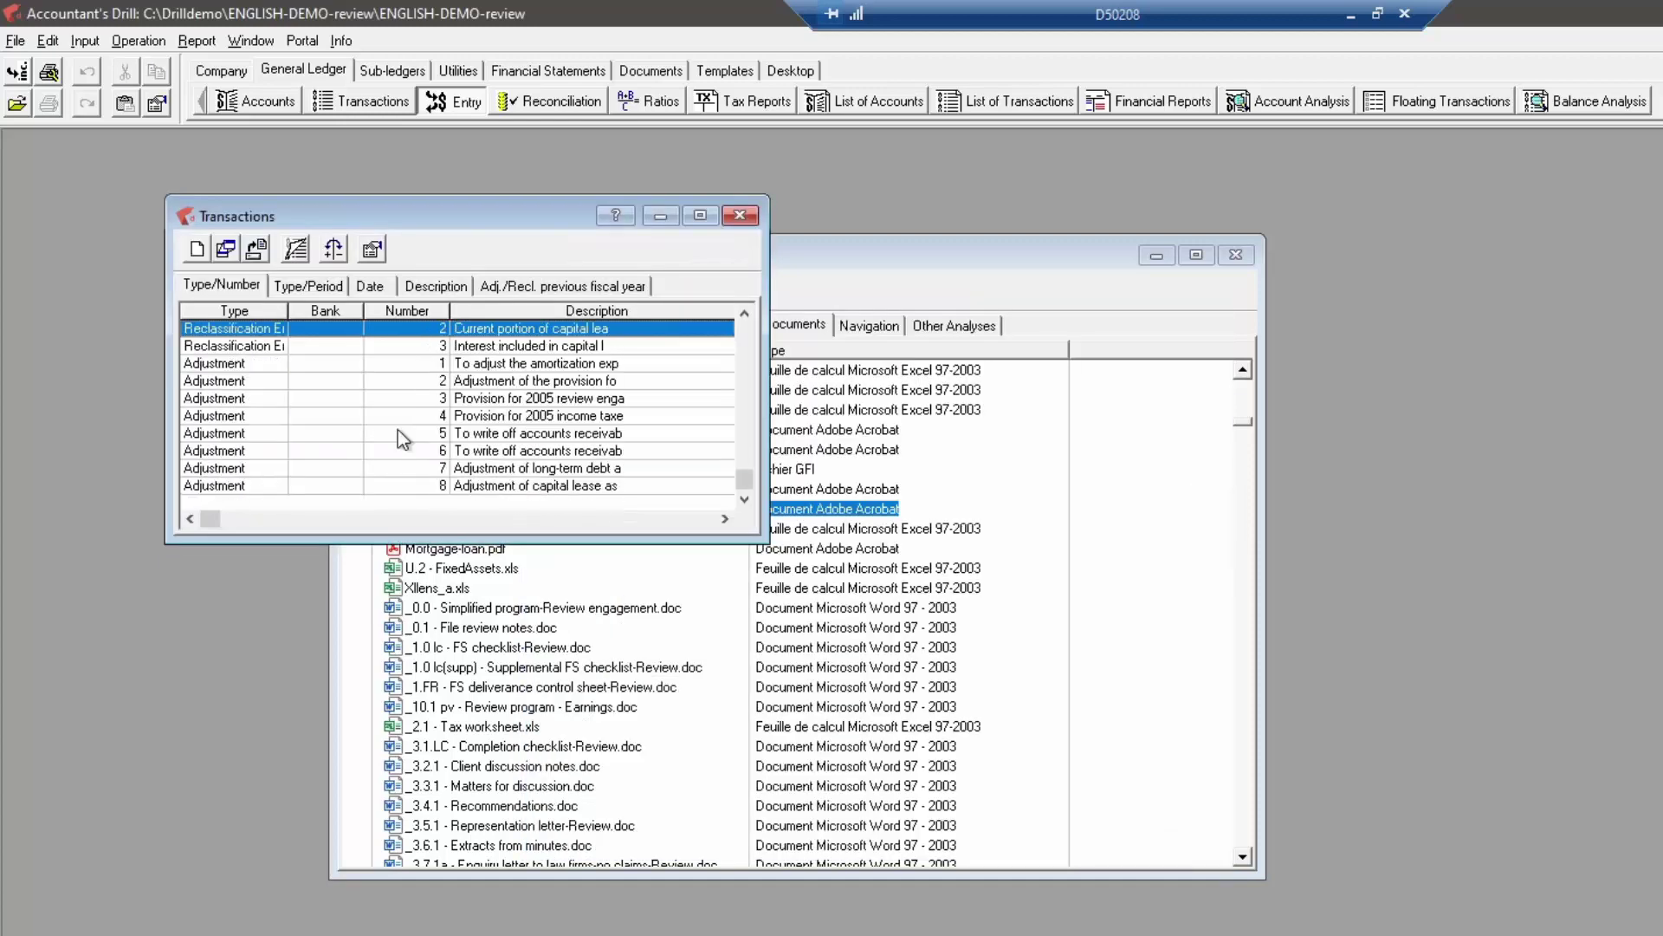
pyautogui.doubleClick(492, 472)
pyautogui.click(913, 478)
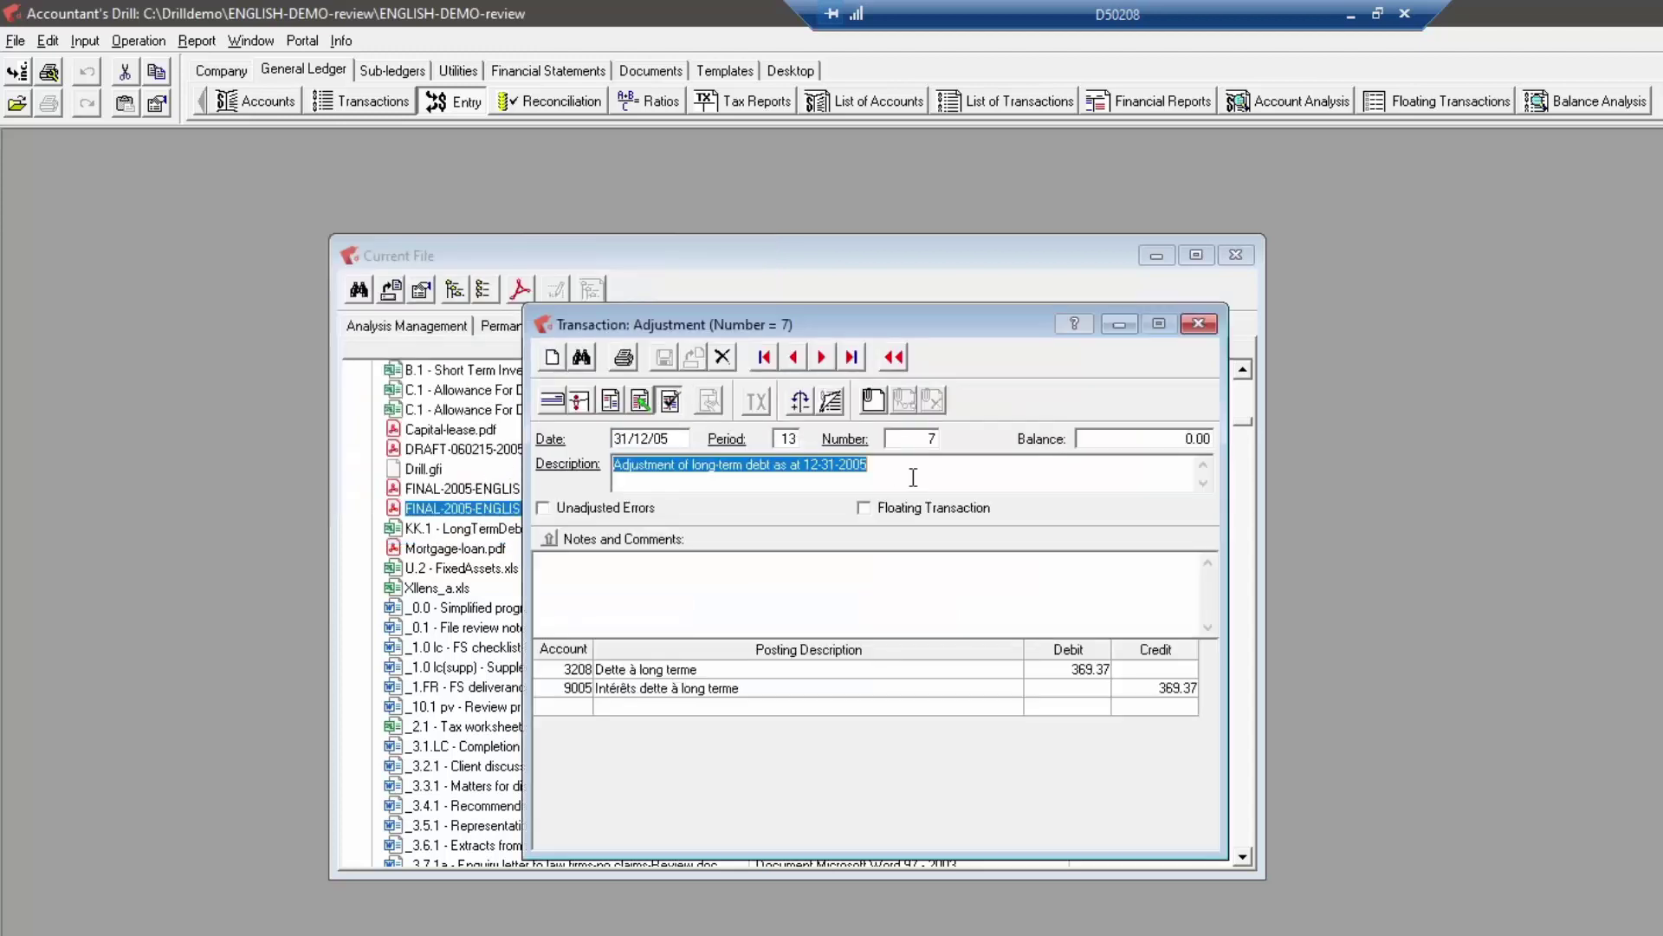
pyautogui.click(864, 509)
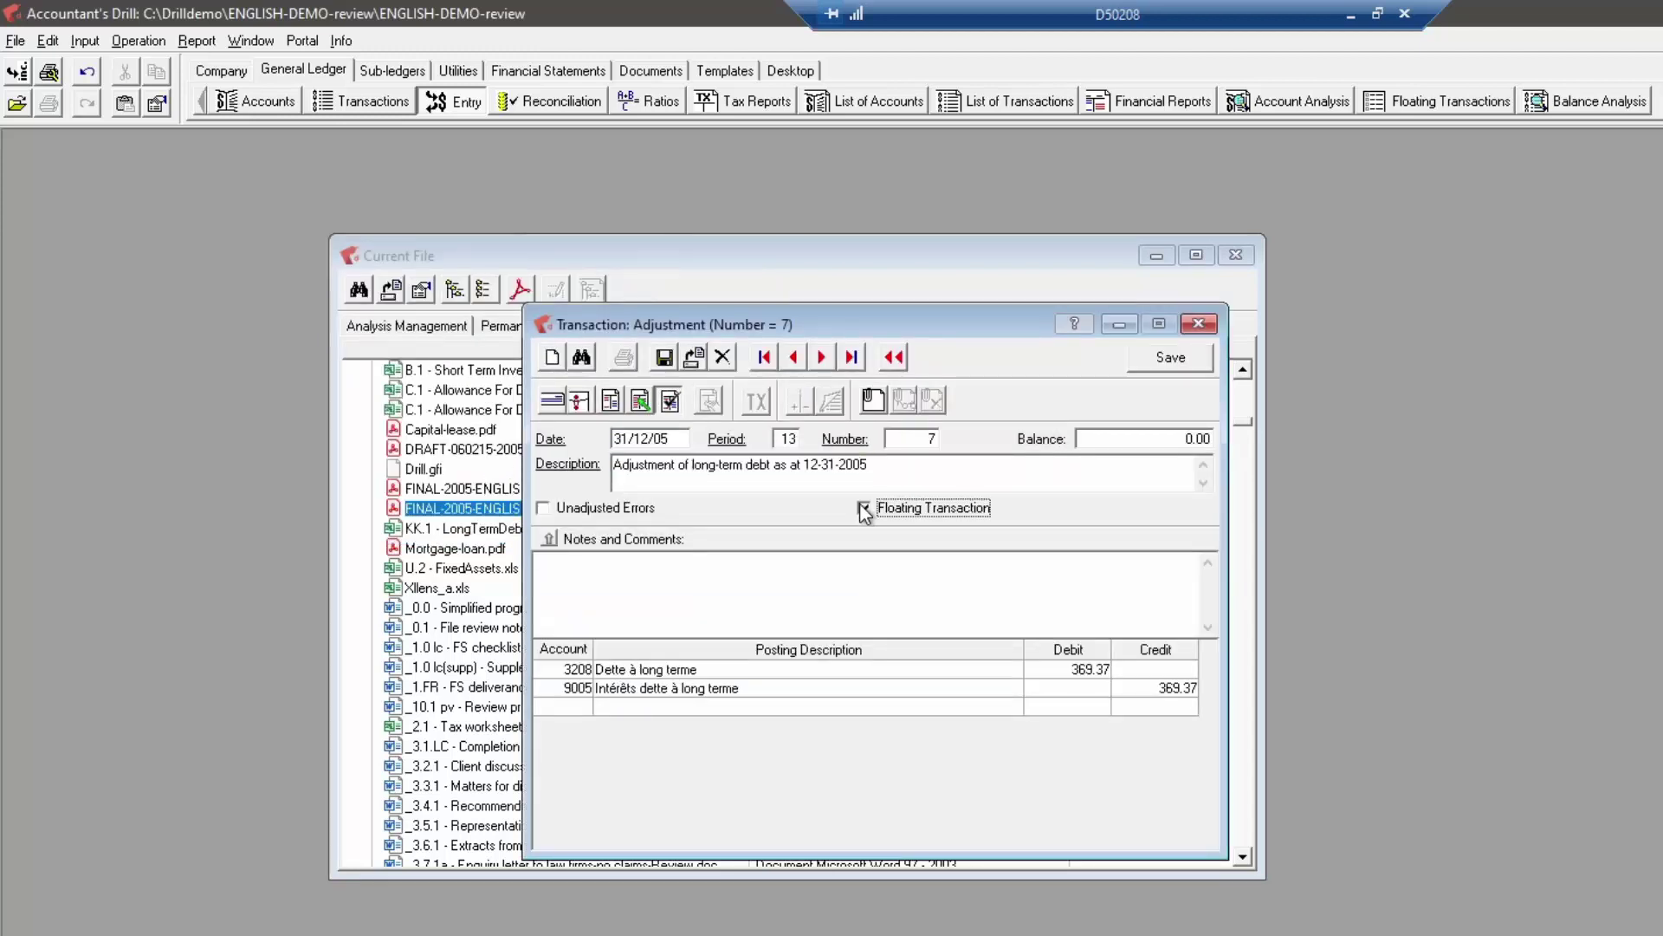
pyautogui.click(1161, 362)
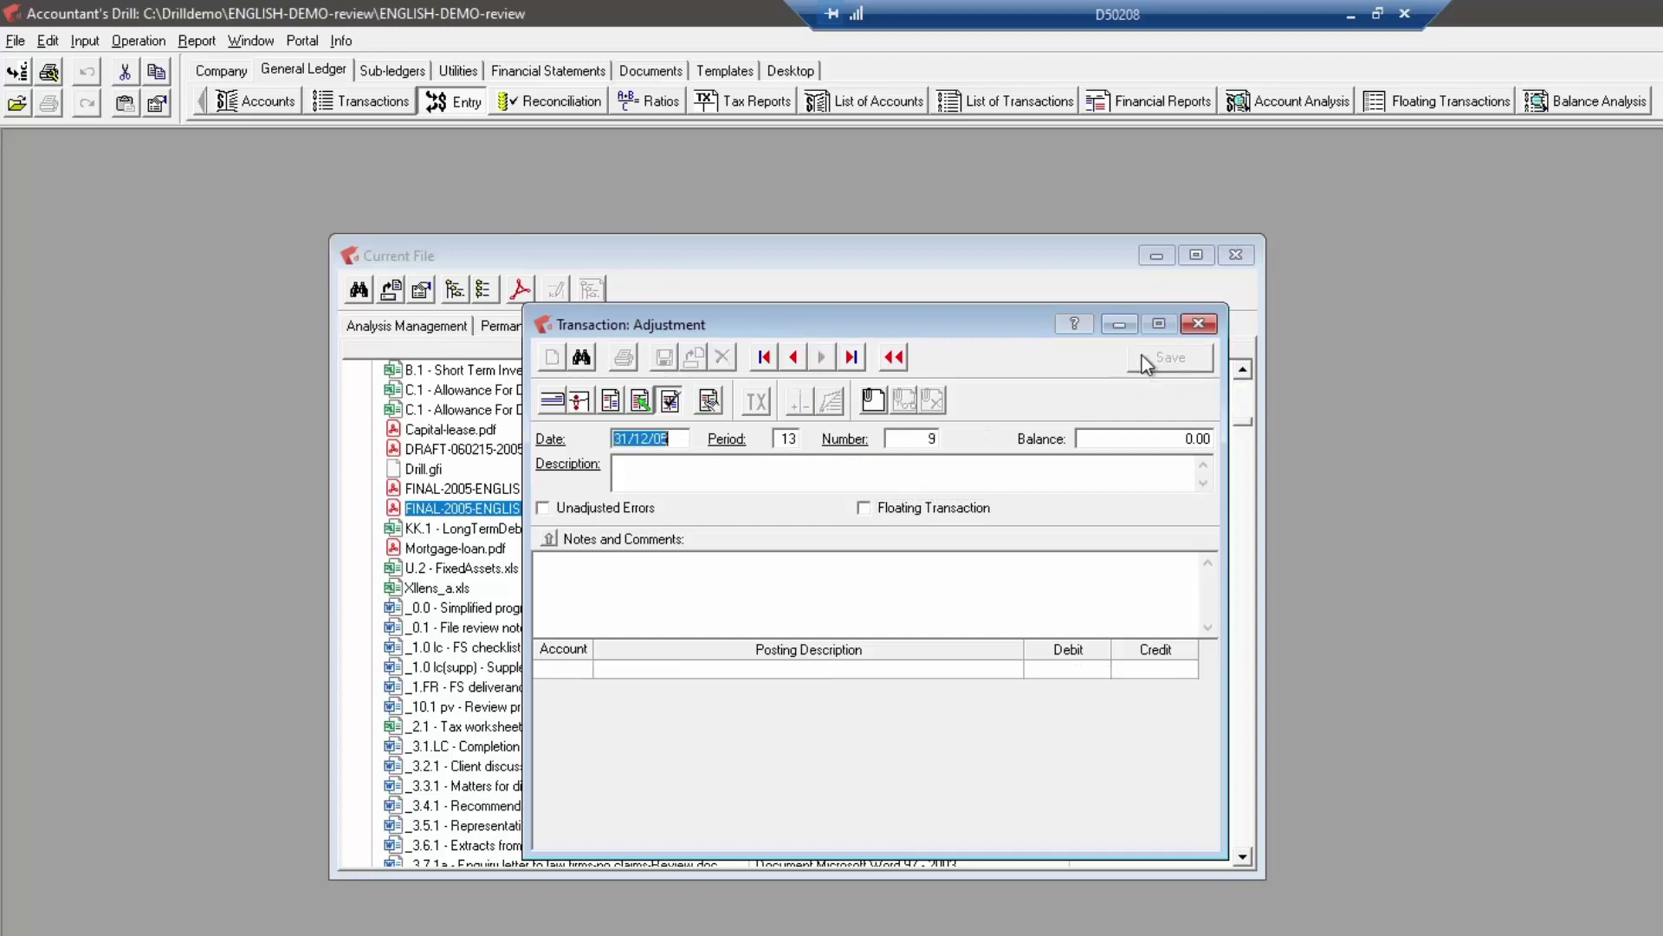
pyautogui.click(895, 359)
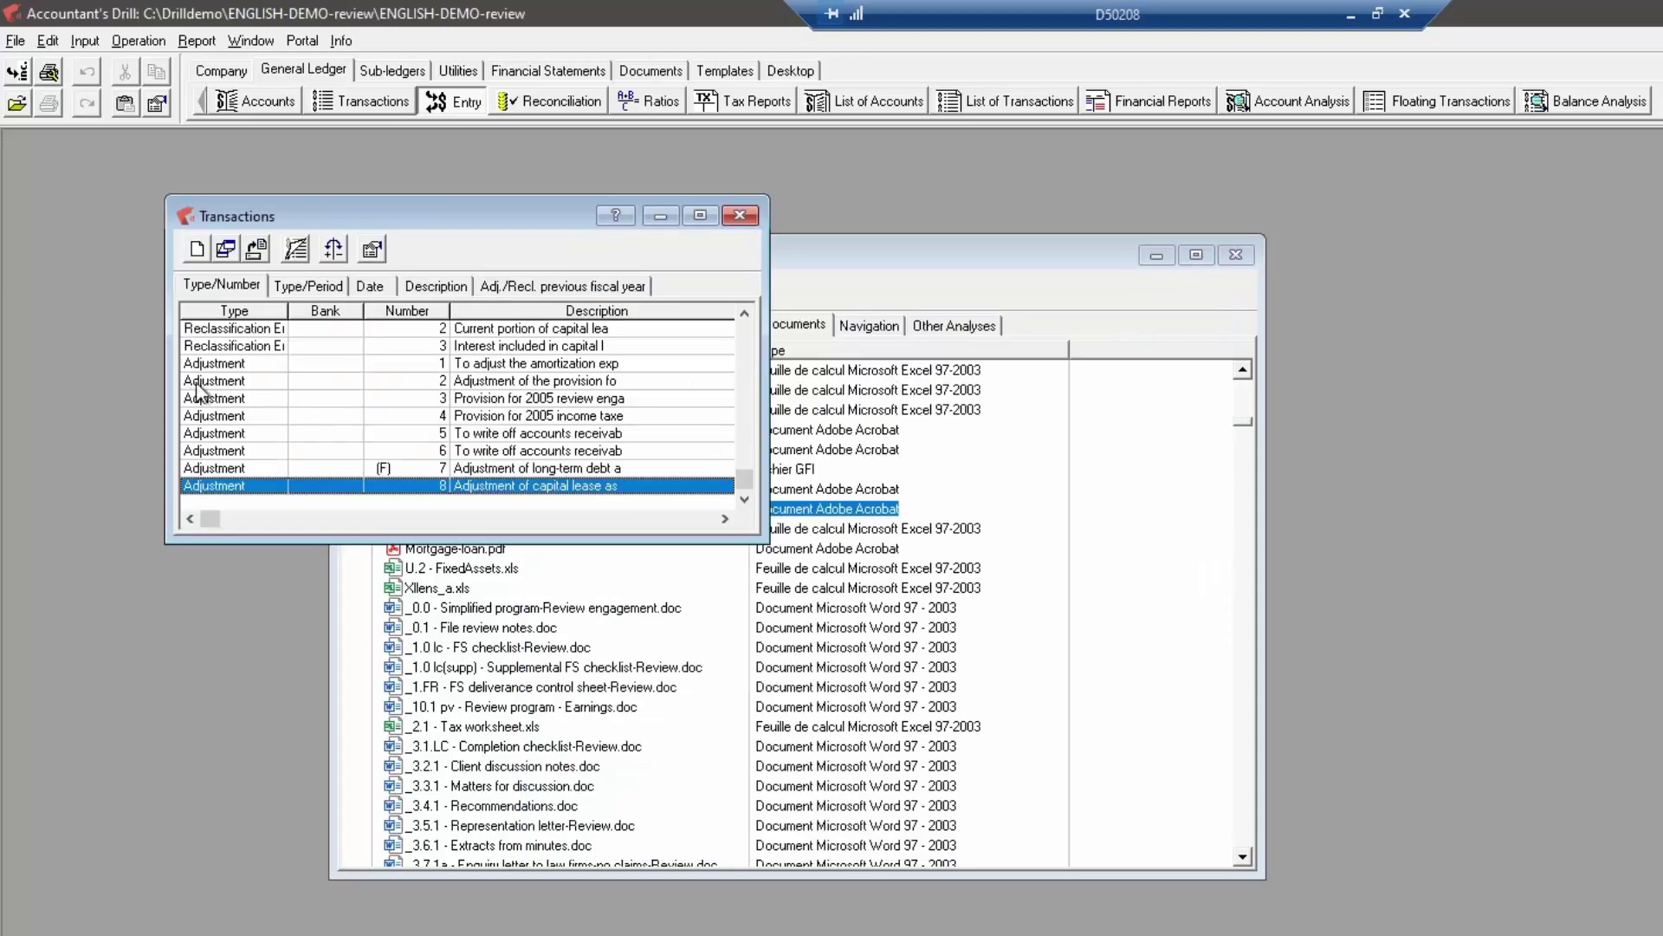
pyautogui.click(740, 216)
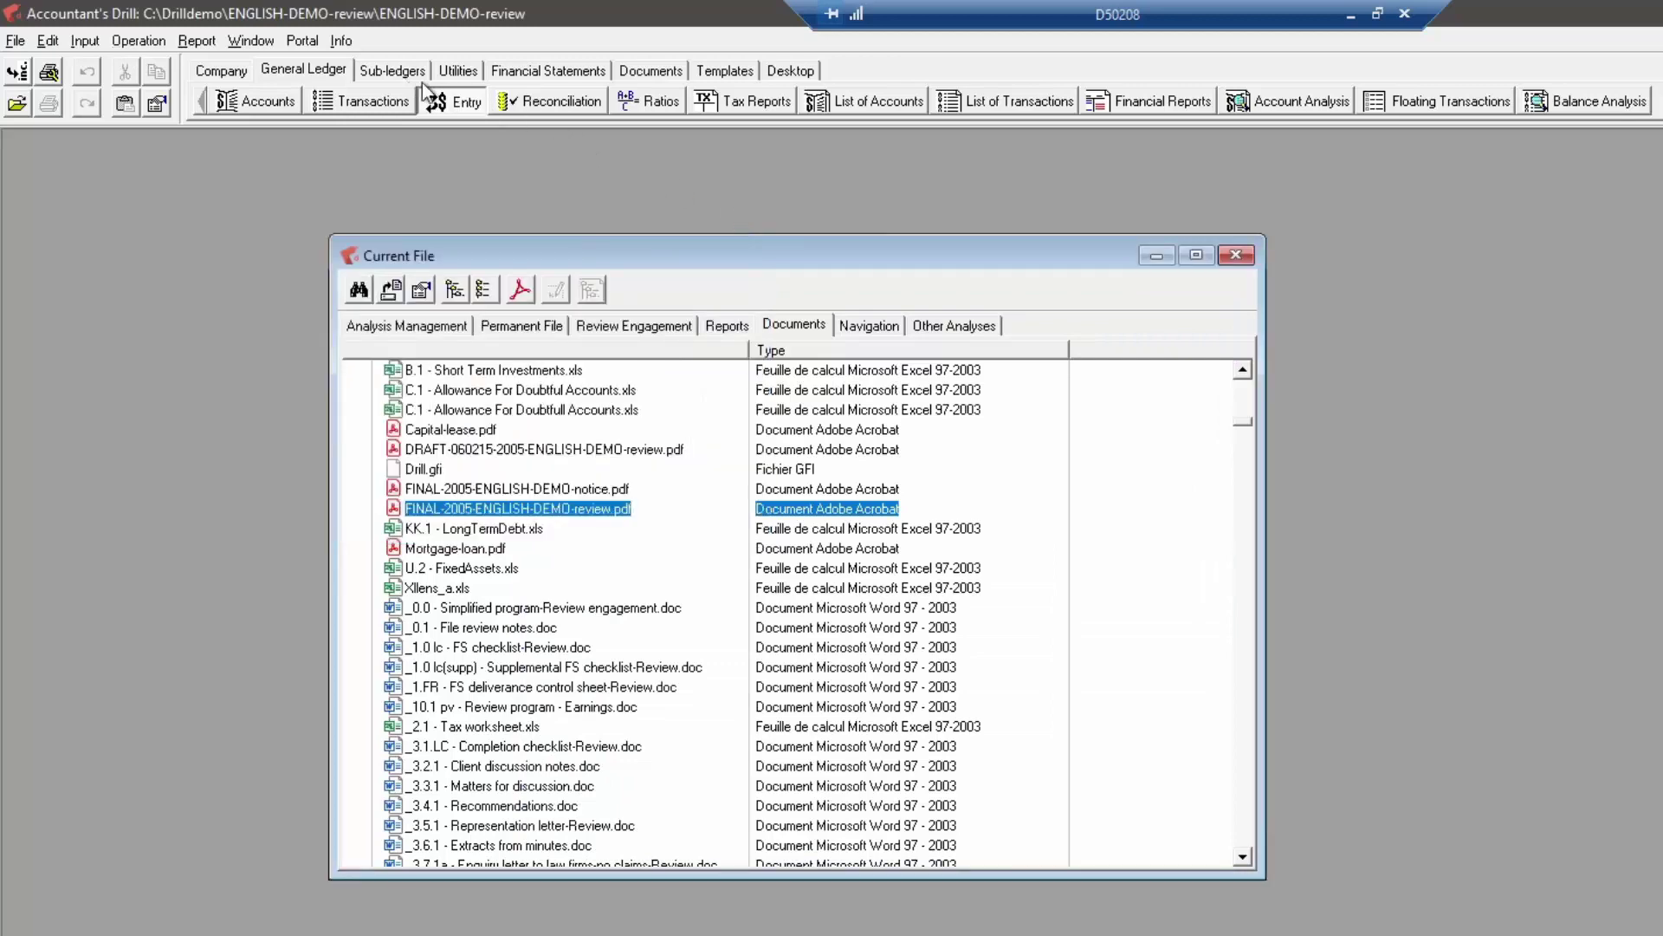
pyautogui.click(984, 101)
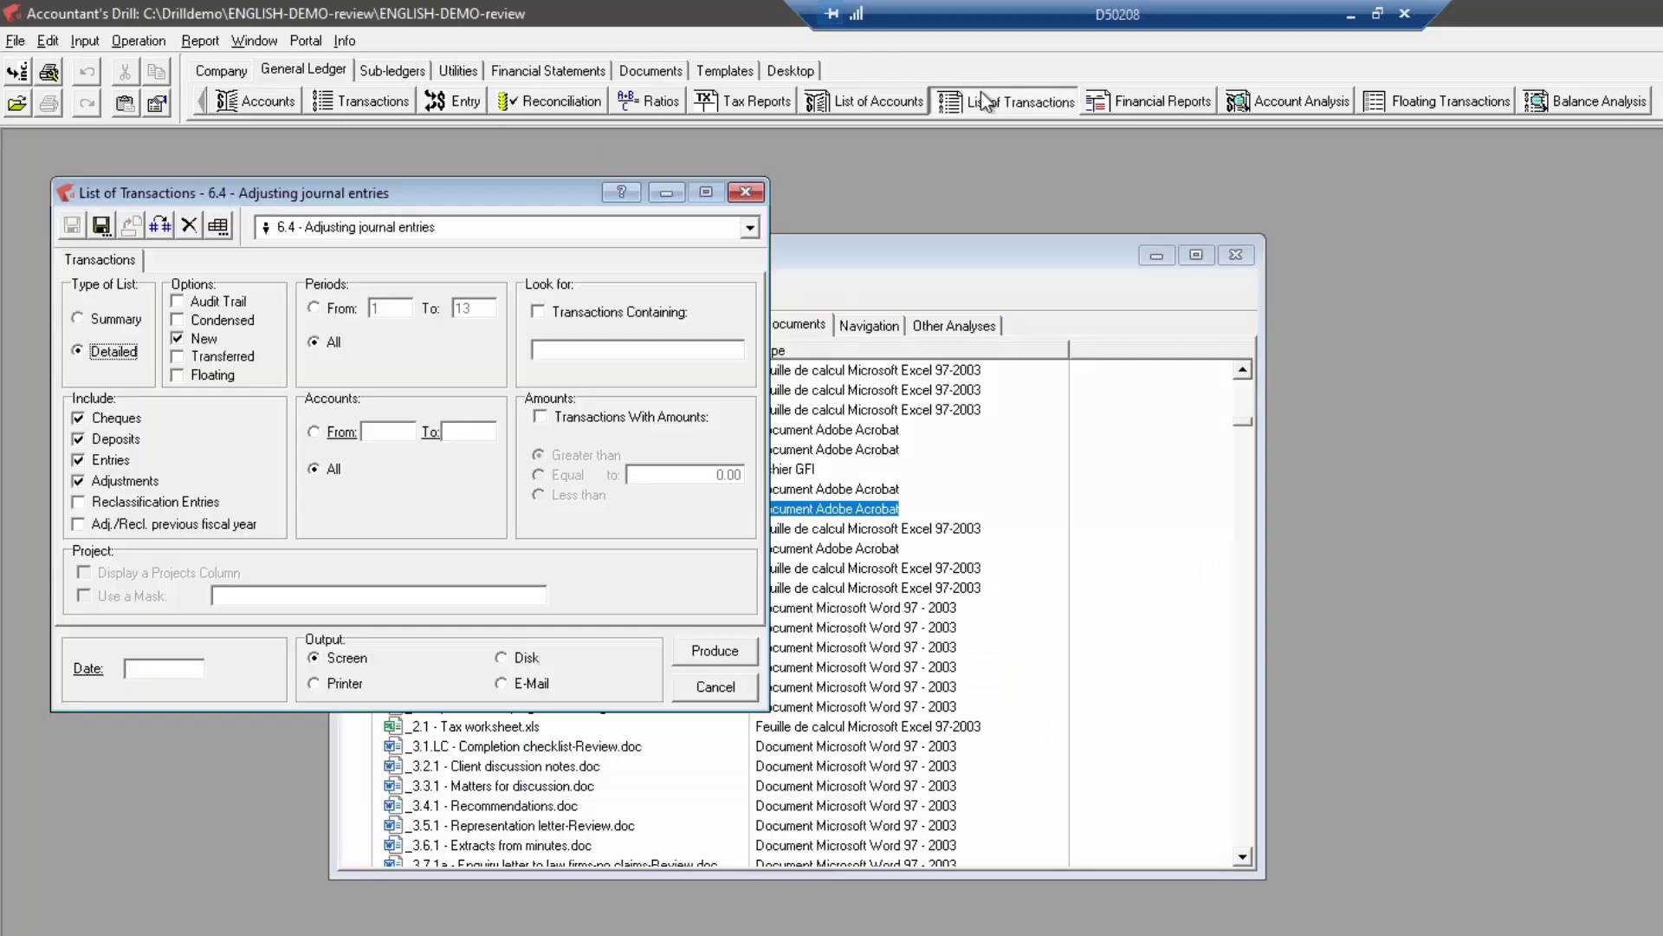
pyautogui.click(95, 419)
pyautogui.click(94, 421)
pyautogui.click(104, 460)
pyautogui.click(104, 440)
pyautogui.click(106, 419)
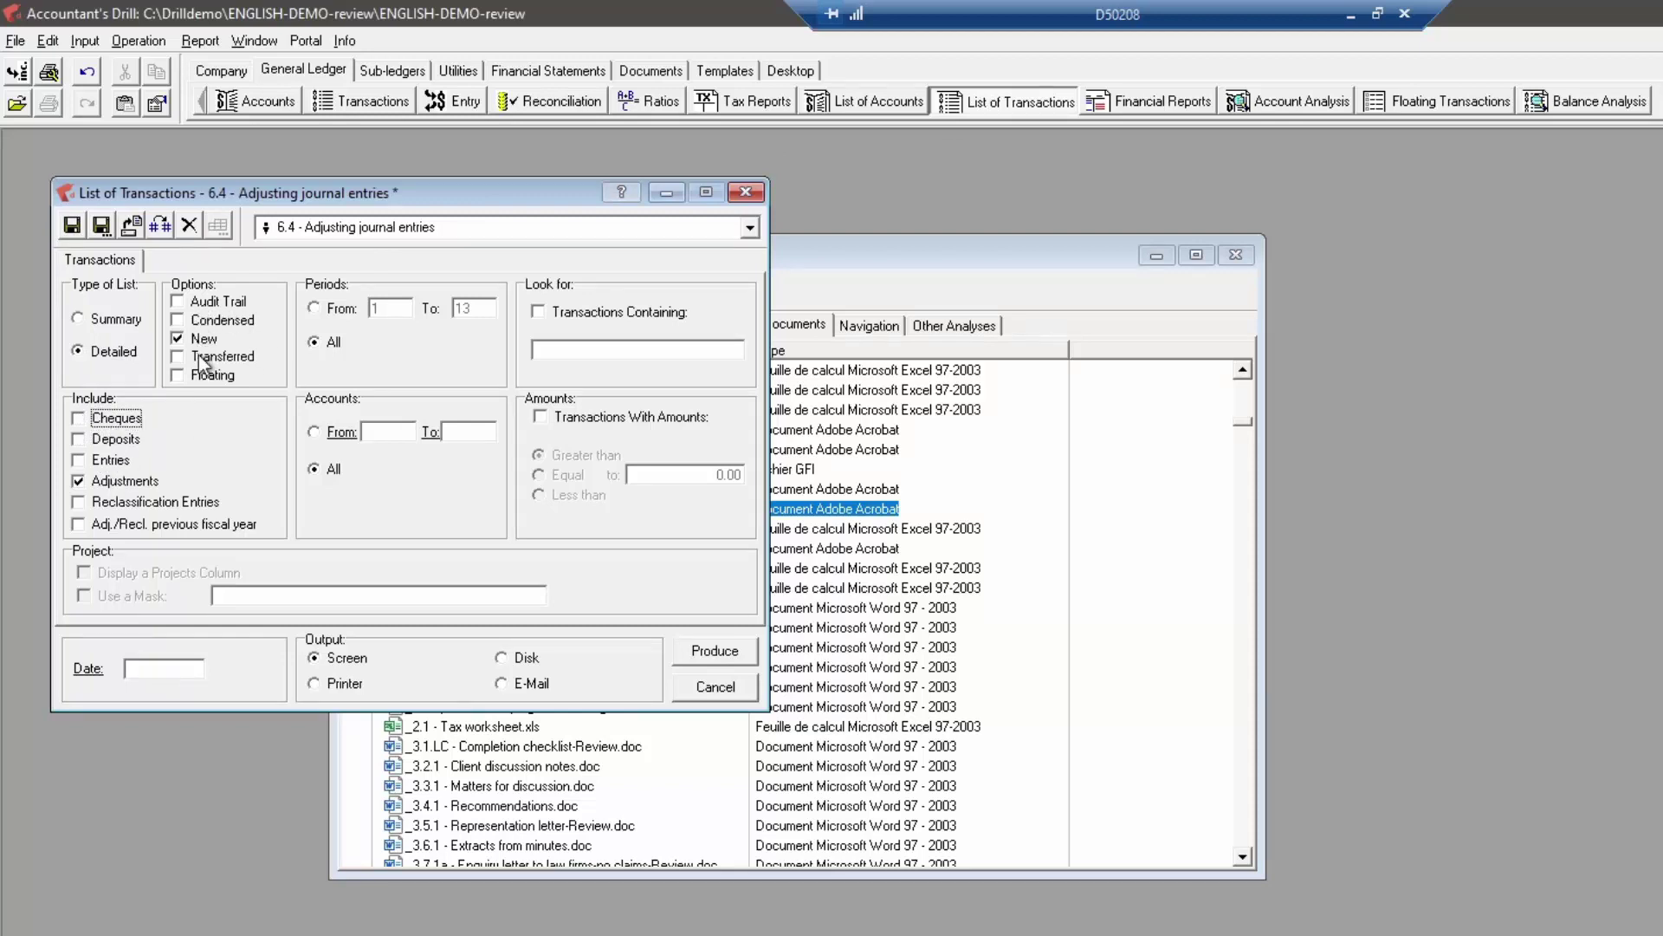
pyautogui.click(715, 653)
pyautogui.scroll(-5, 607, 395)
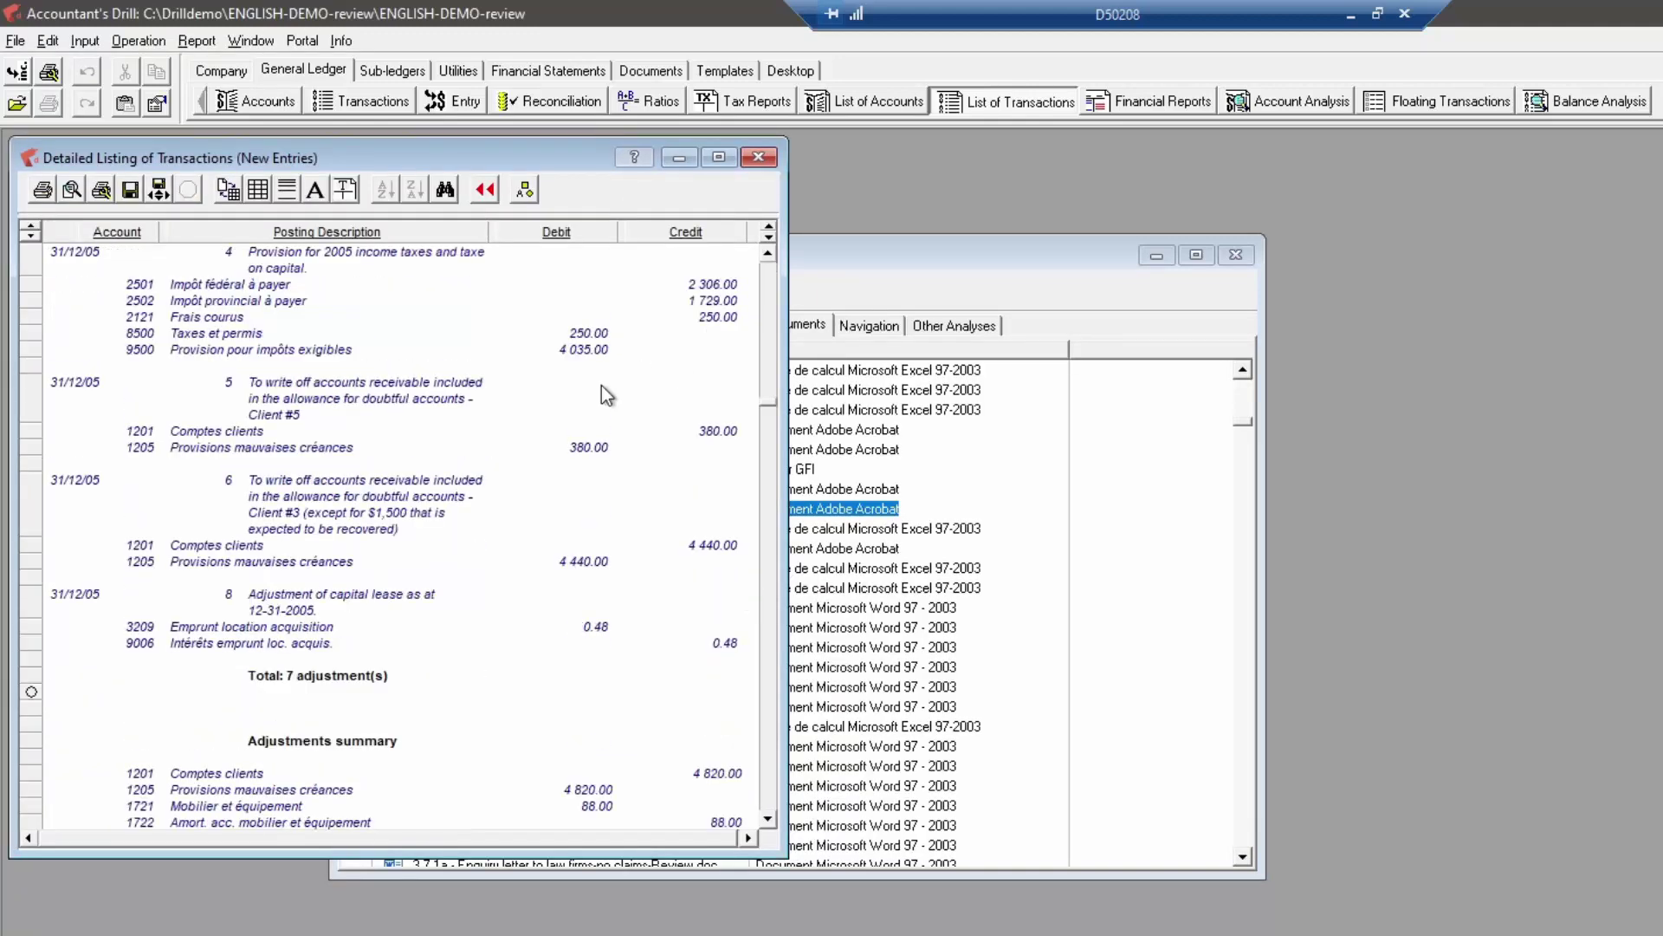
pyautogui.click(760, 160)
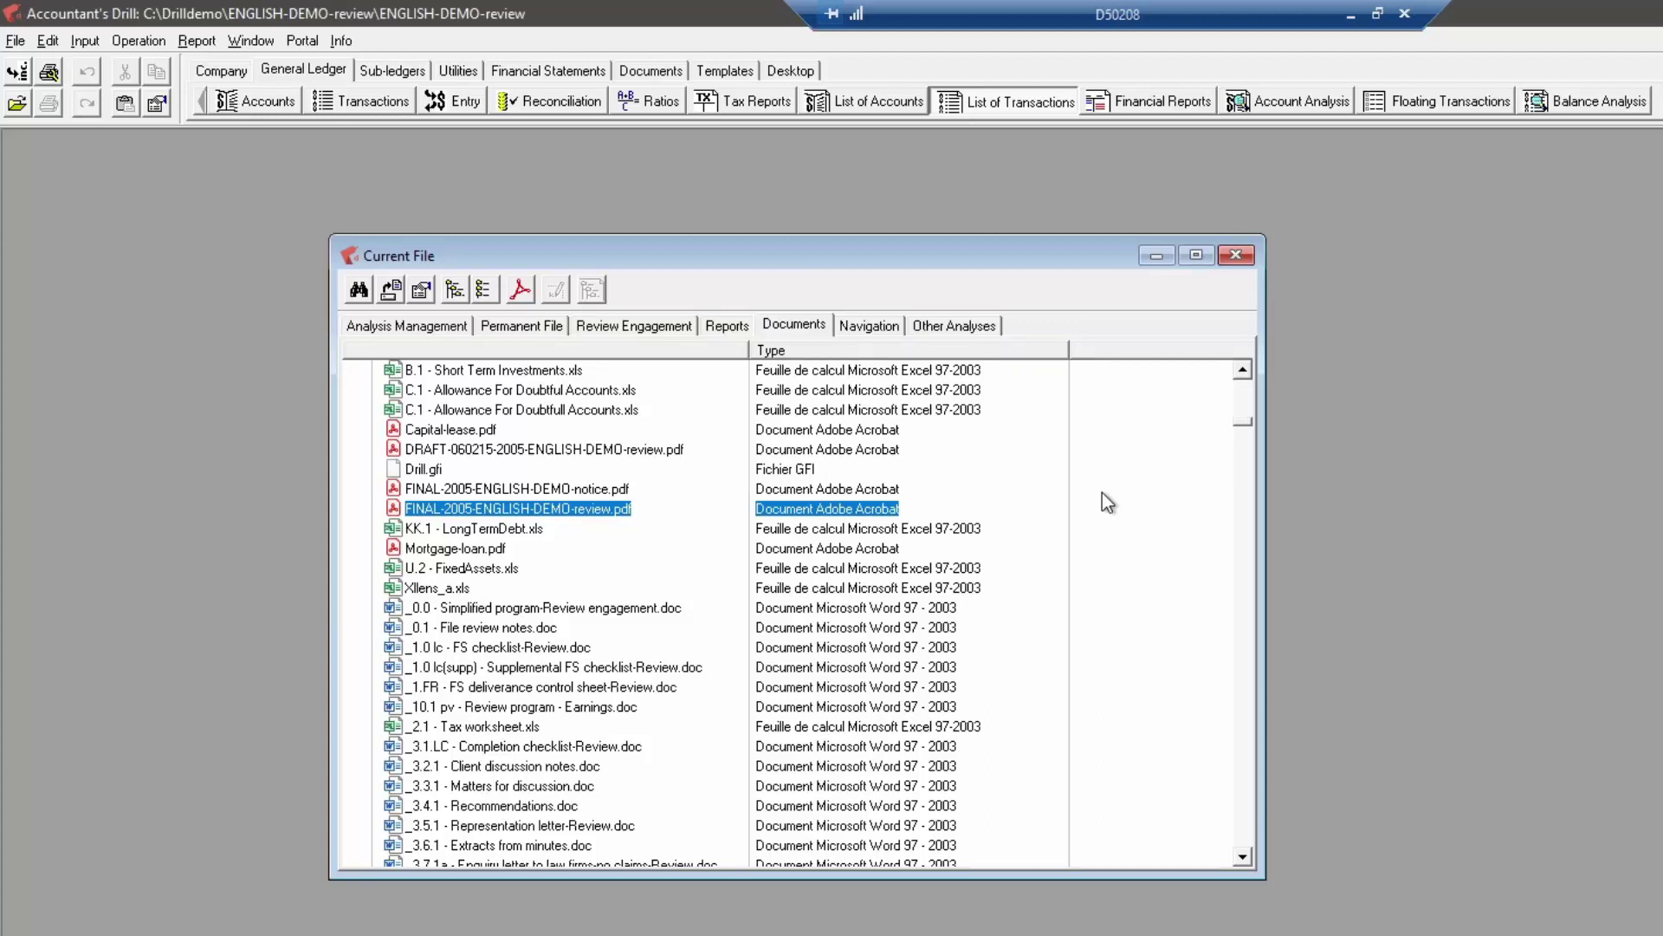
# Open the Working file PDF settings from the Review Engagement tab, then cancel them
pyautogui.click(648, 329)
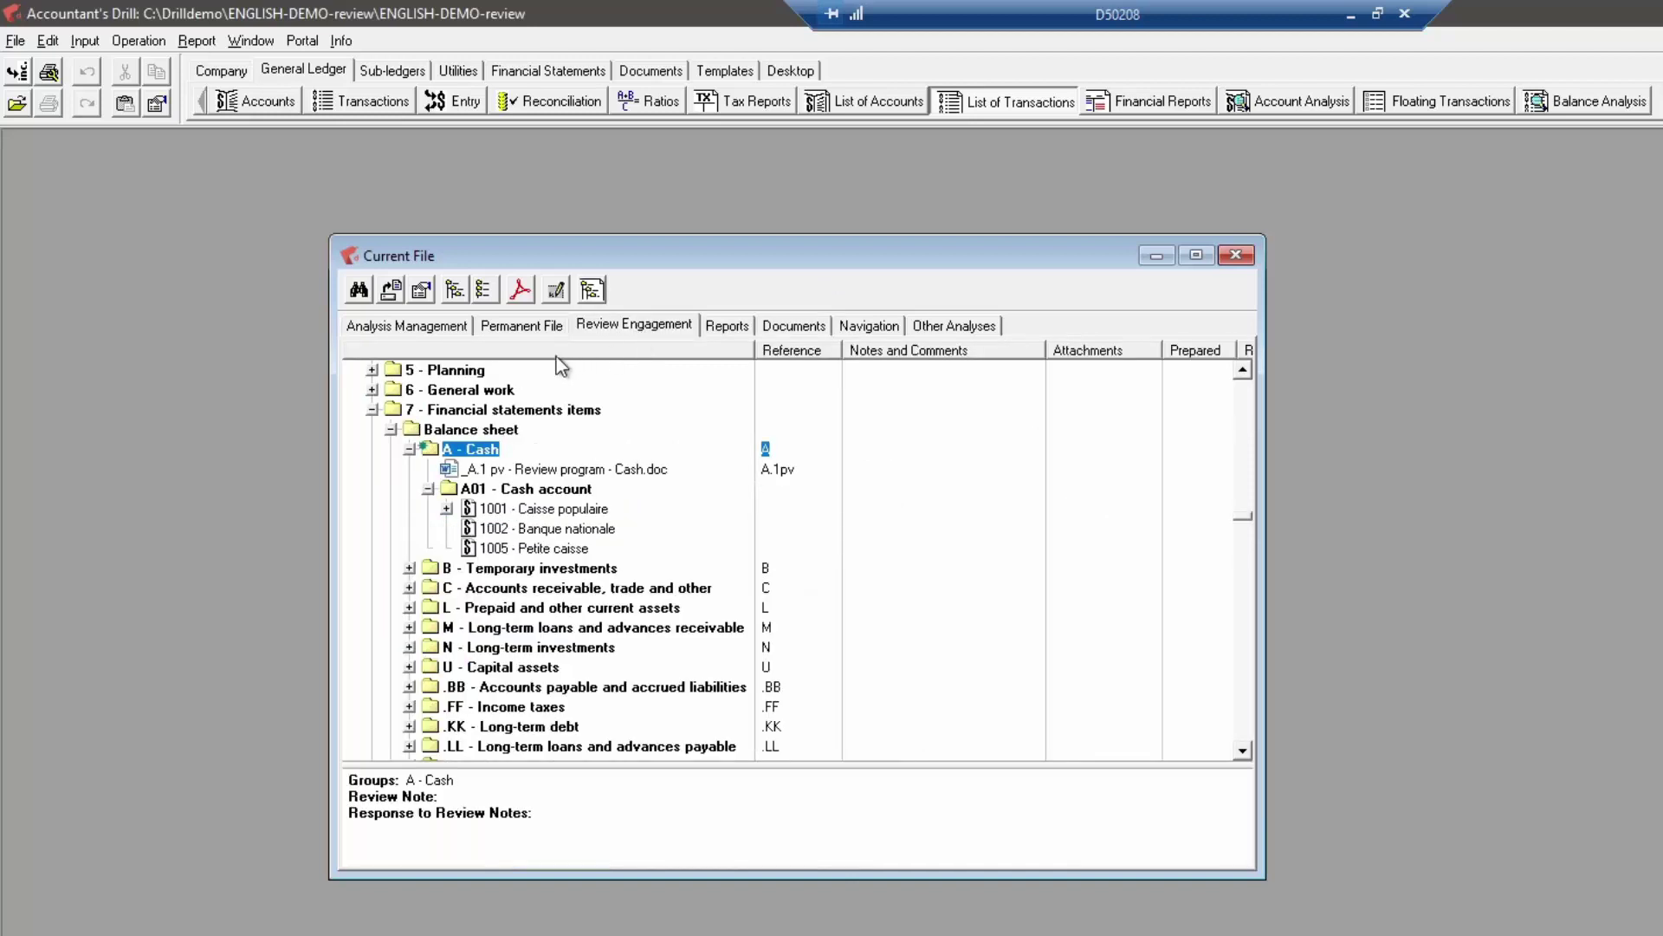
pyautogui.click(521, 289)
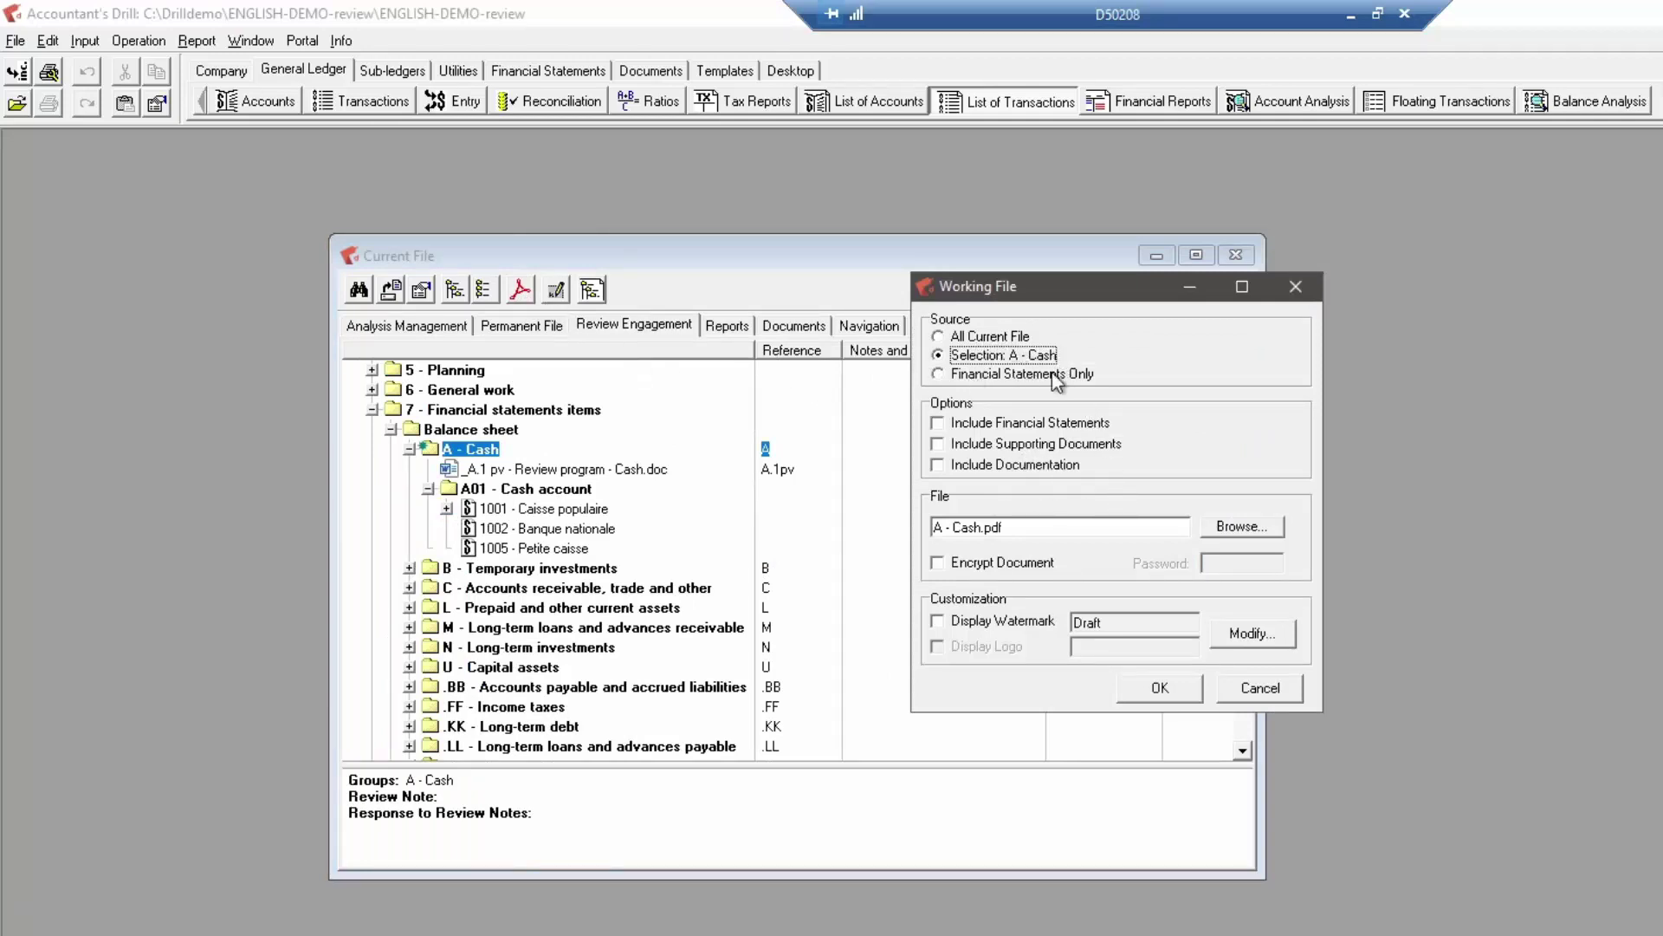
pyautogui.click(956, 340)
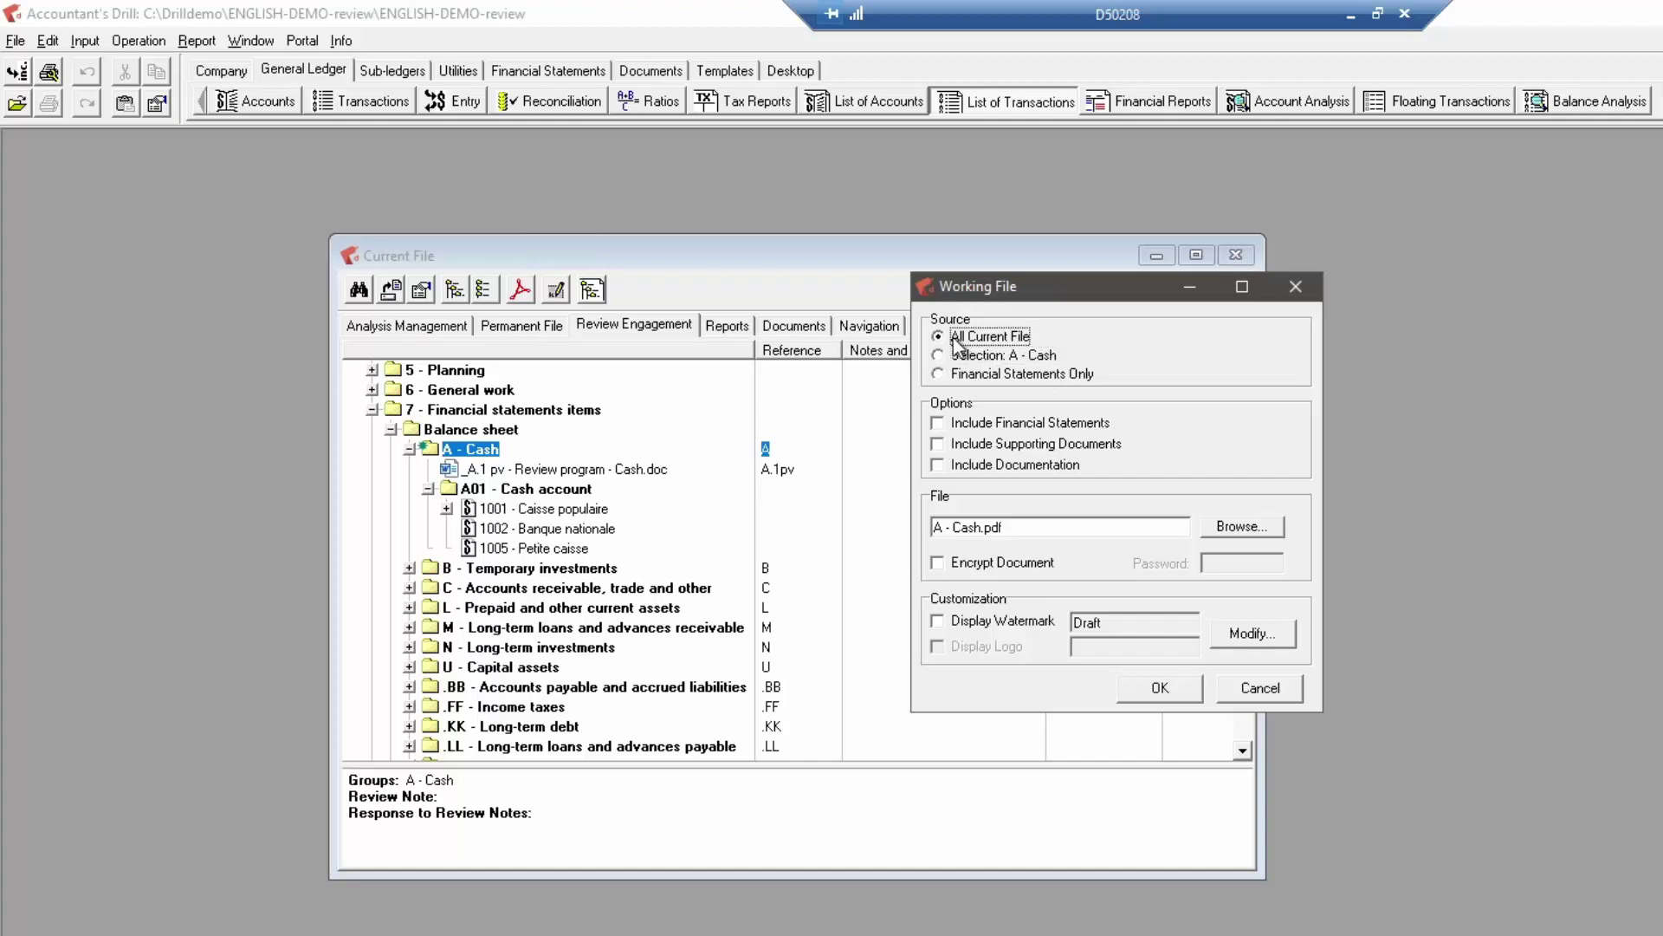
pyautogui.click(1258, 686)
pyautogui.scroll(2, 551, 431)
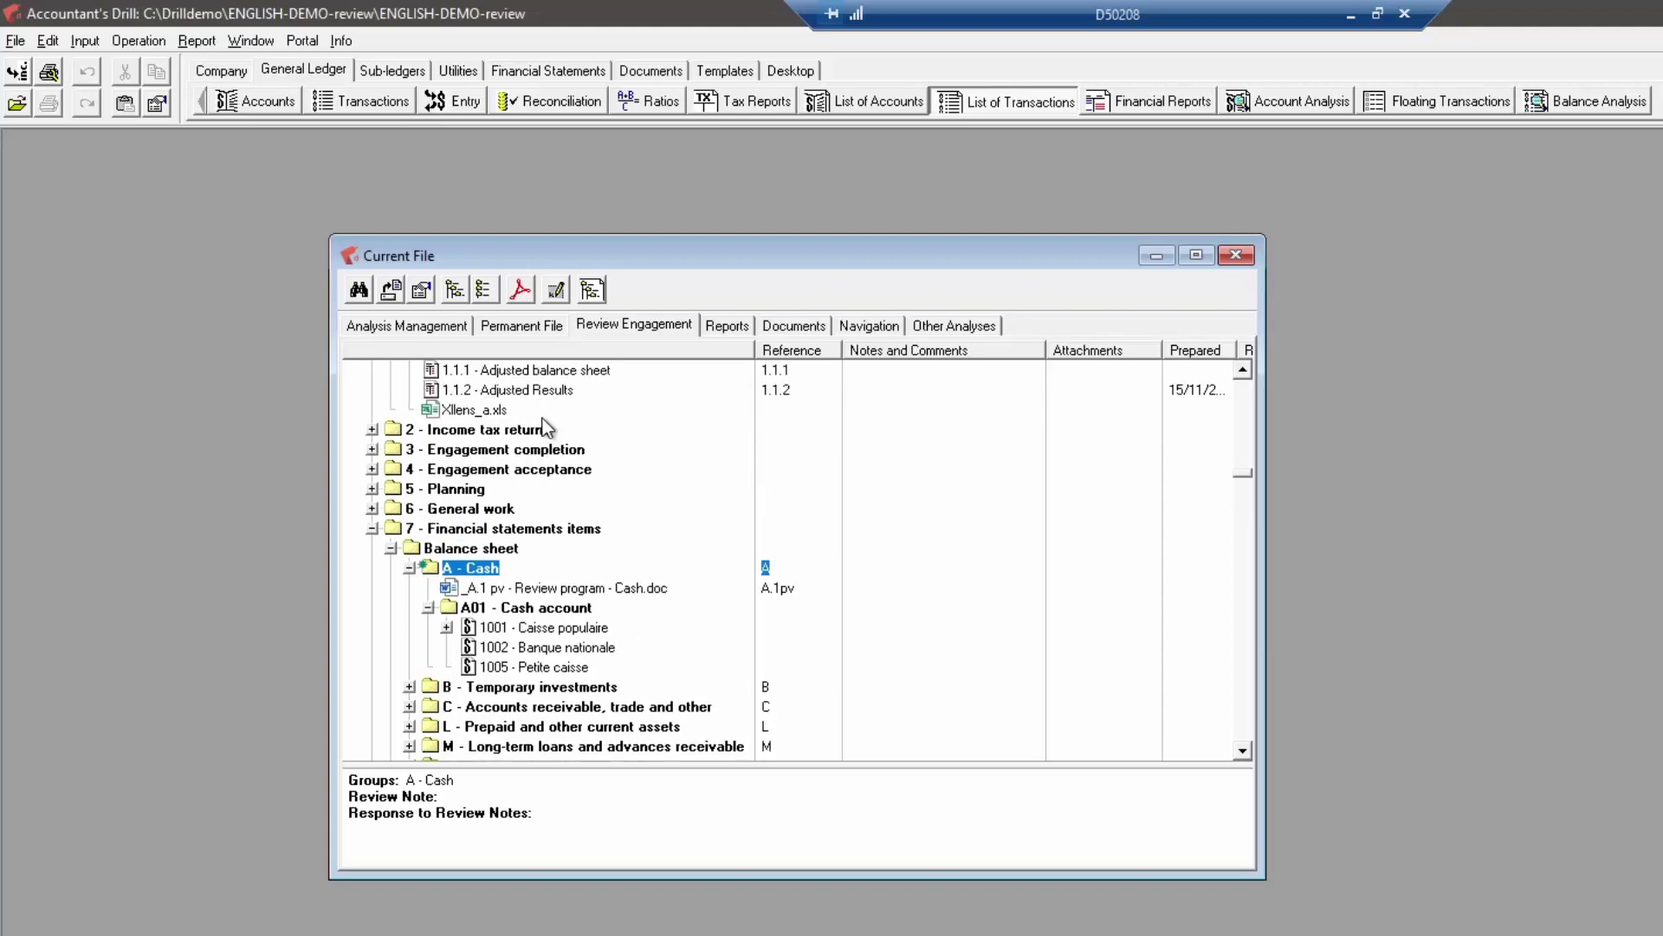
pyautogui.scroll(4, 541, 423)
pyautogui.scroll(-4, 502, 491)
pyautogui.scroll(-6, 502, 491)
# Reopen Working file PDF, choose All Current File, and name the output Review 2005
pyautogui.click(520, 290)
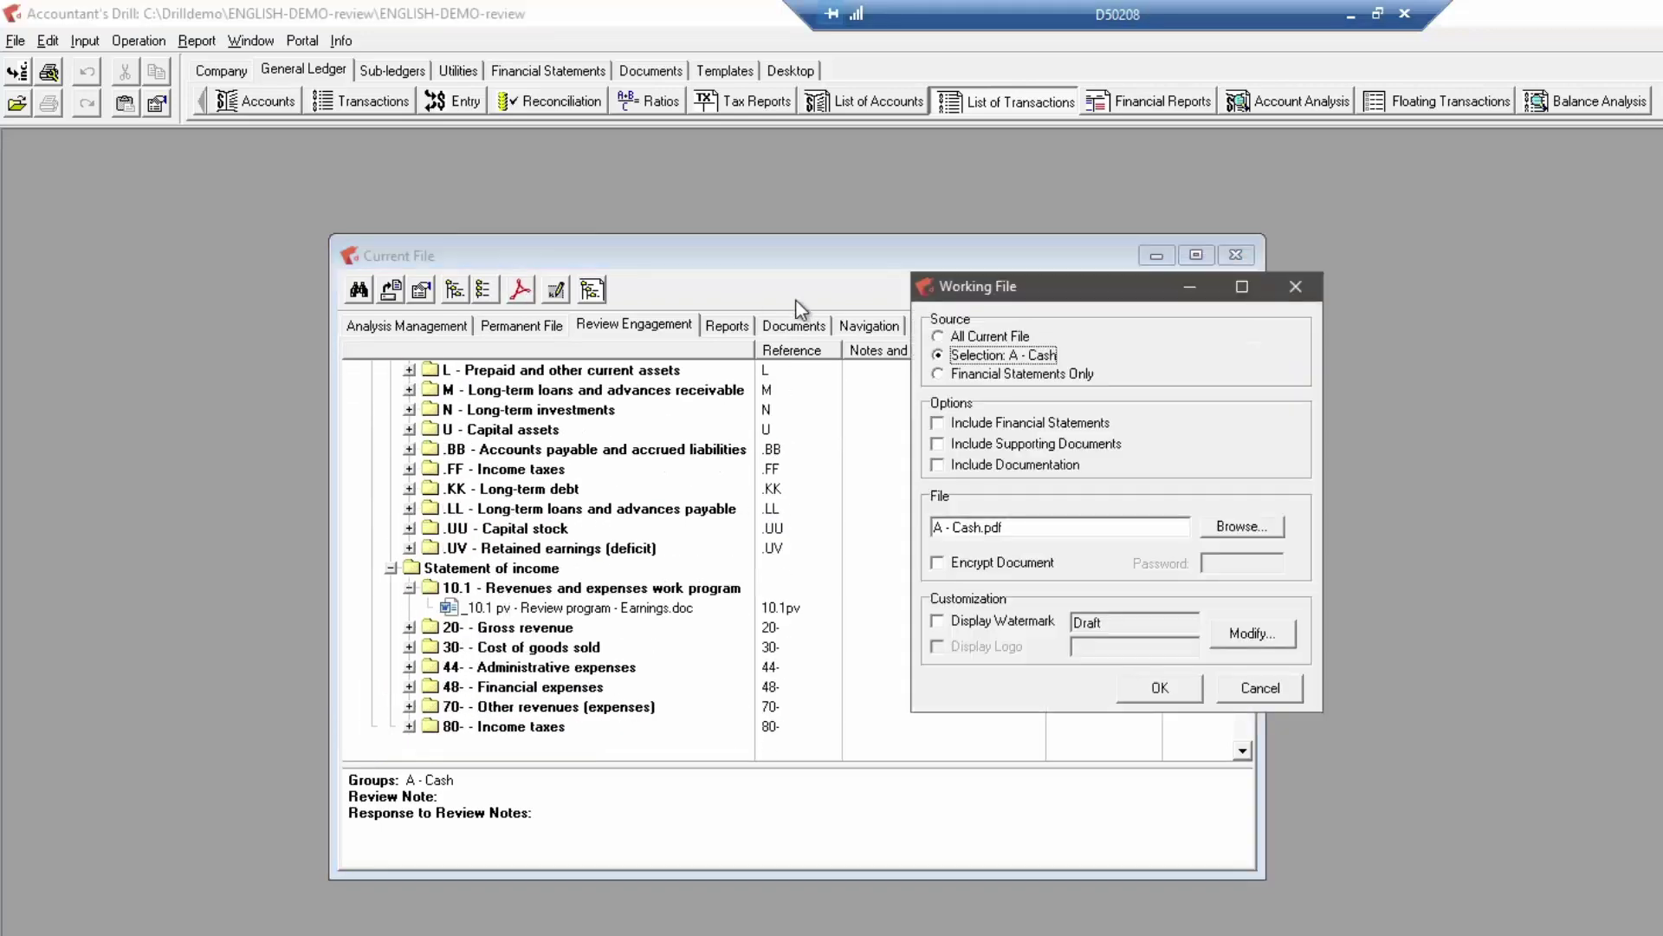
pyautogui.click(990, 373)
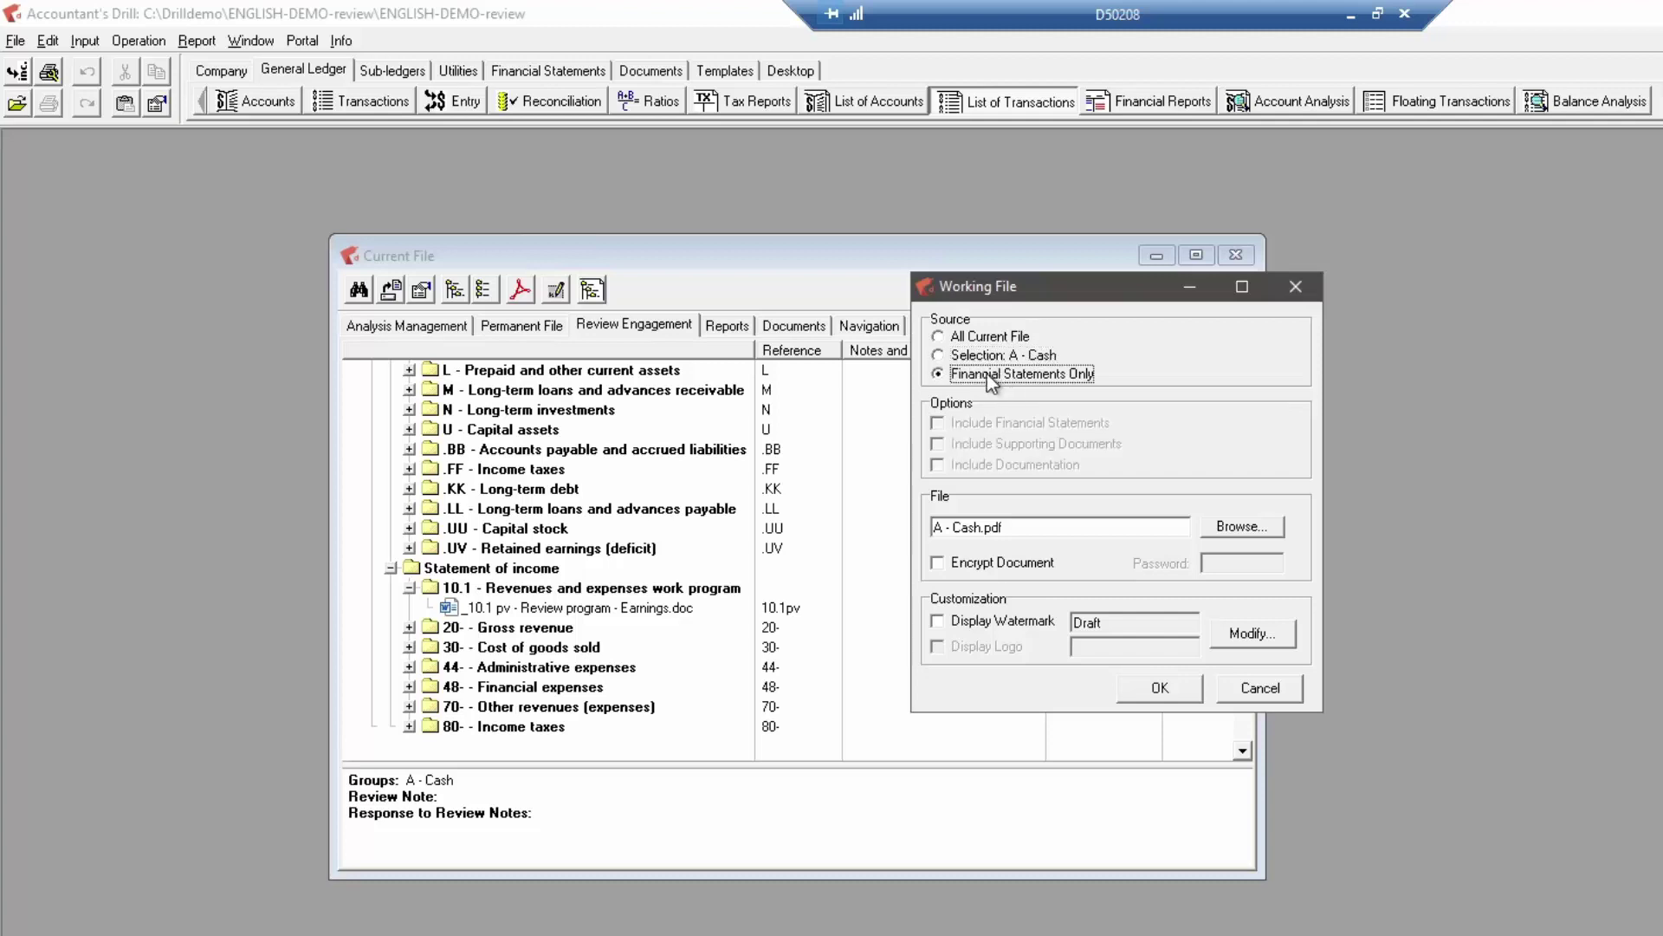
pyautogui.click(939, 337)
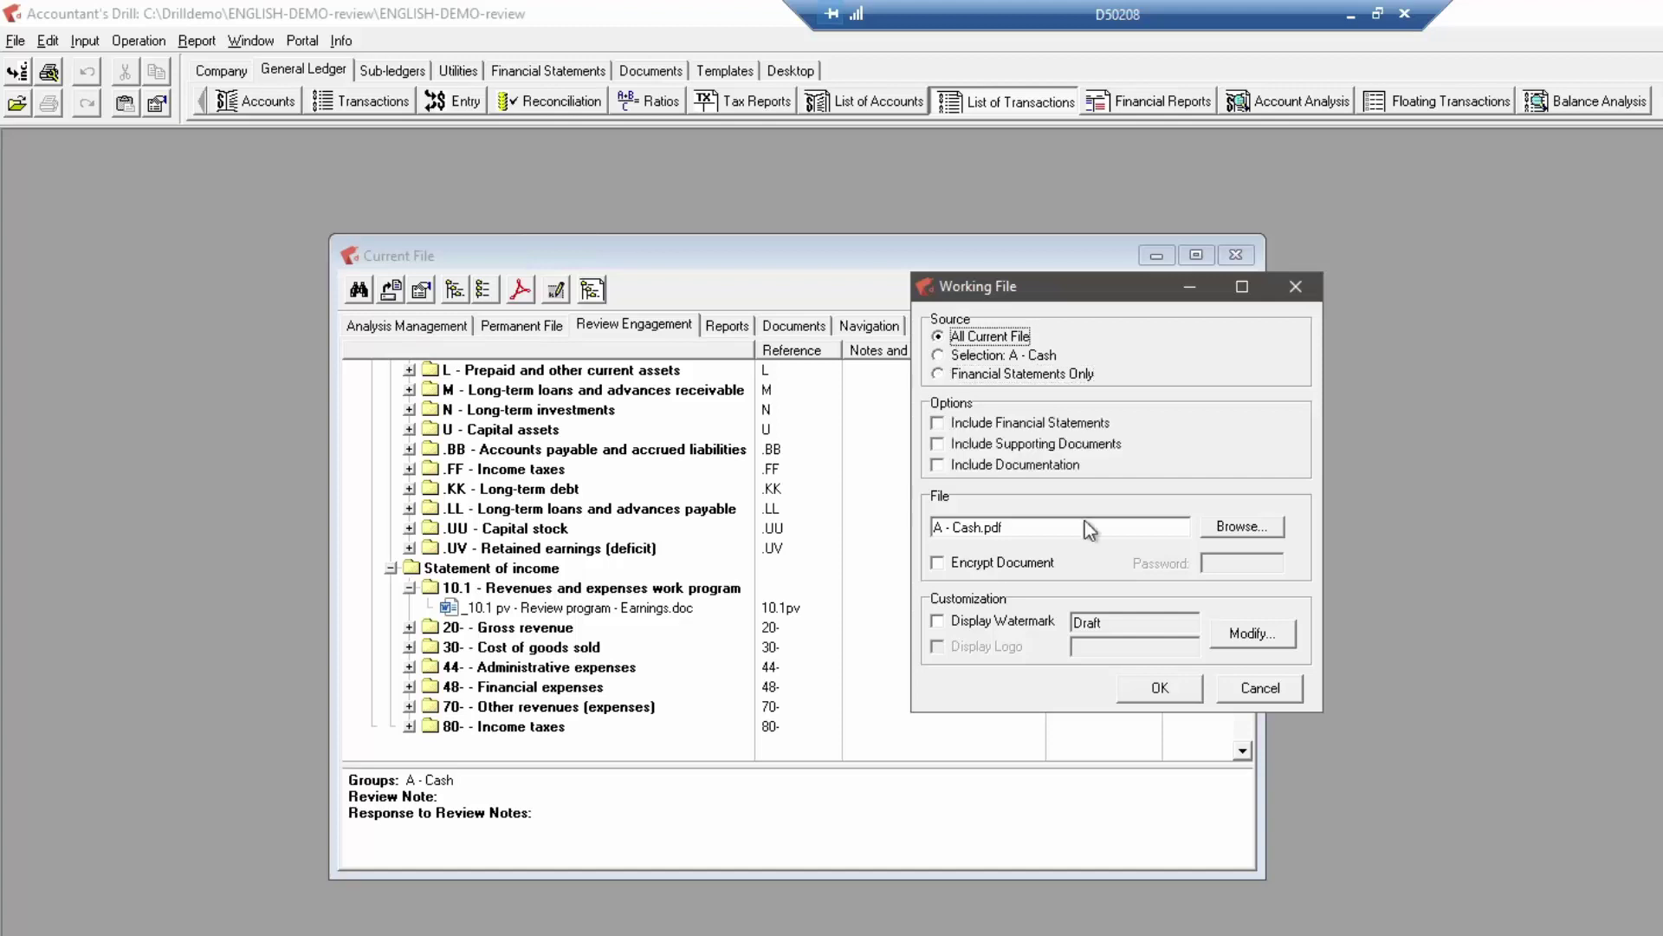
pyautogui.click(935, 527)
pyautogui.moveTo(934, 527); pyautogui.dragTo(1058, 527)
pyautogui.write('Rev')
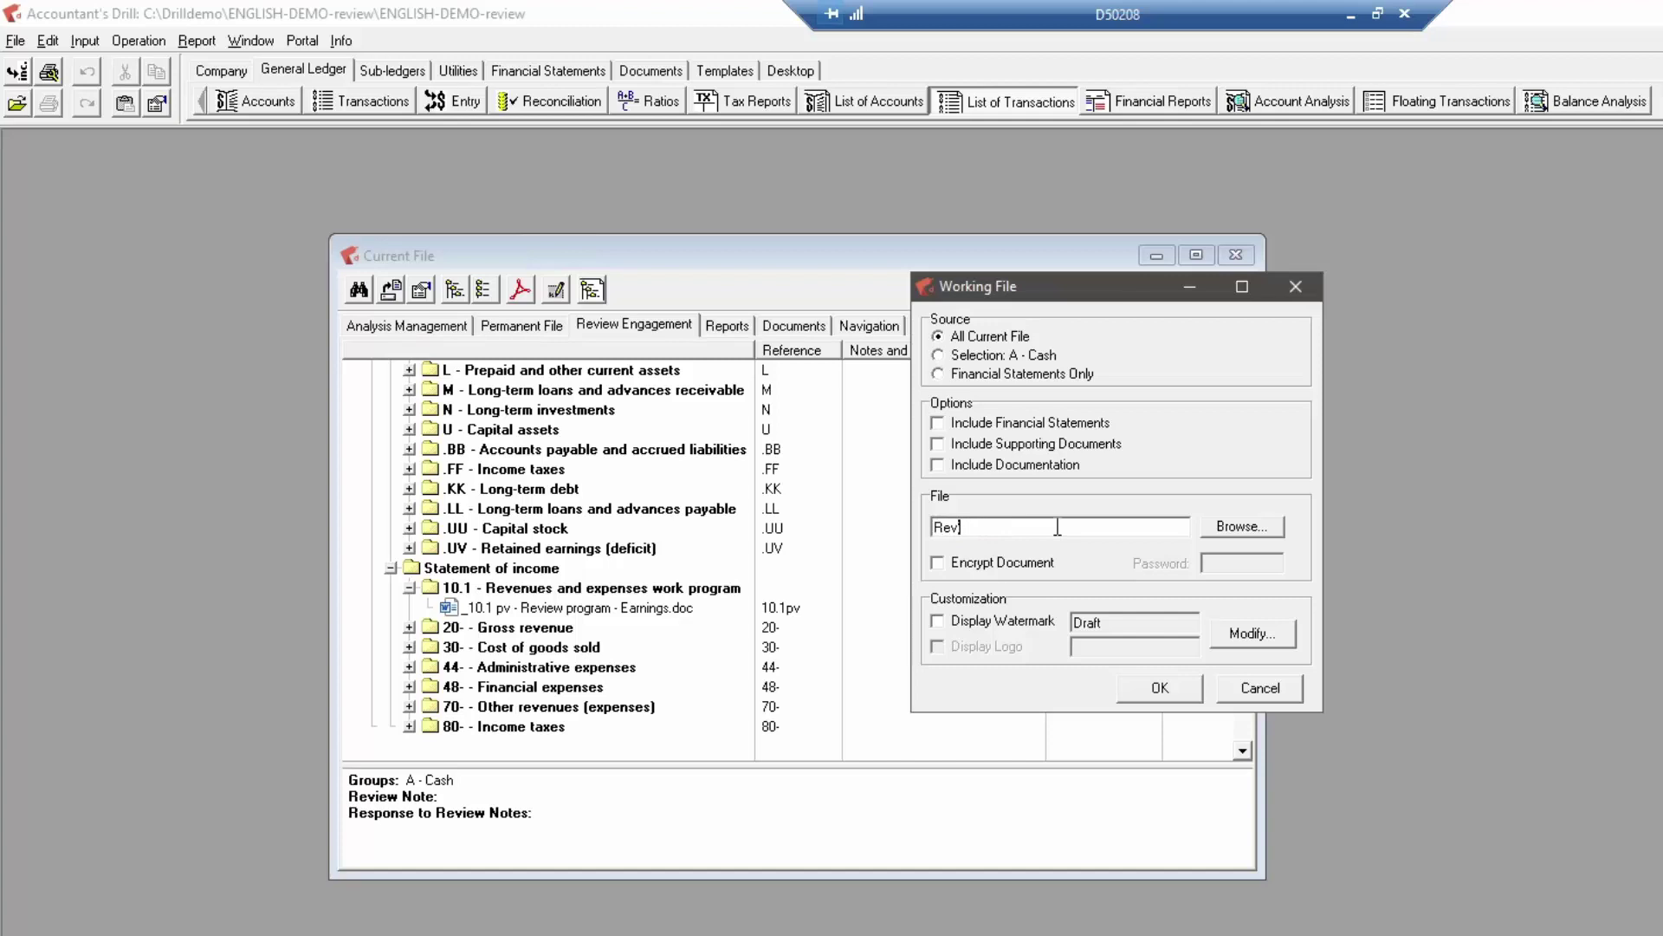
pyautogui.write('ireiew 2005')
# Include financial statements, supporting documents and documentation, leaving PDF encryption off
pyautogui.click(1015, 428)
pyautogui.click(1014, 445)
pyautogui.click(1016, 468)
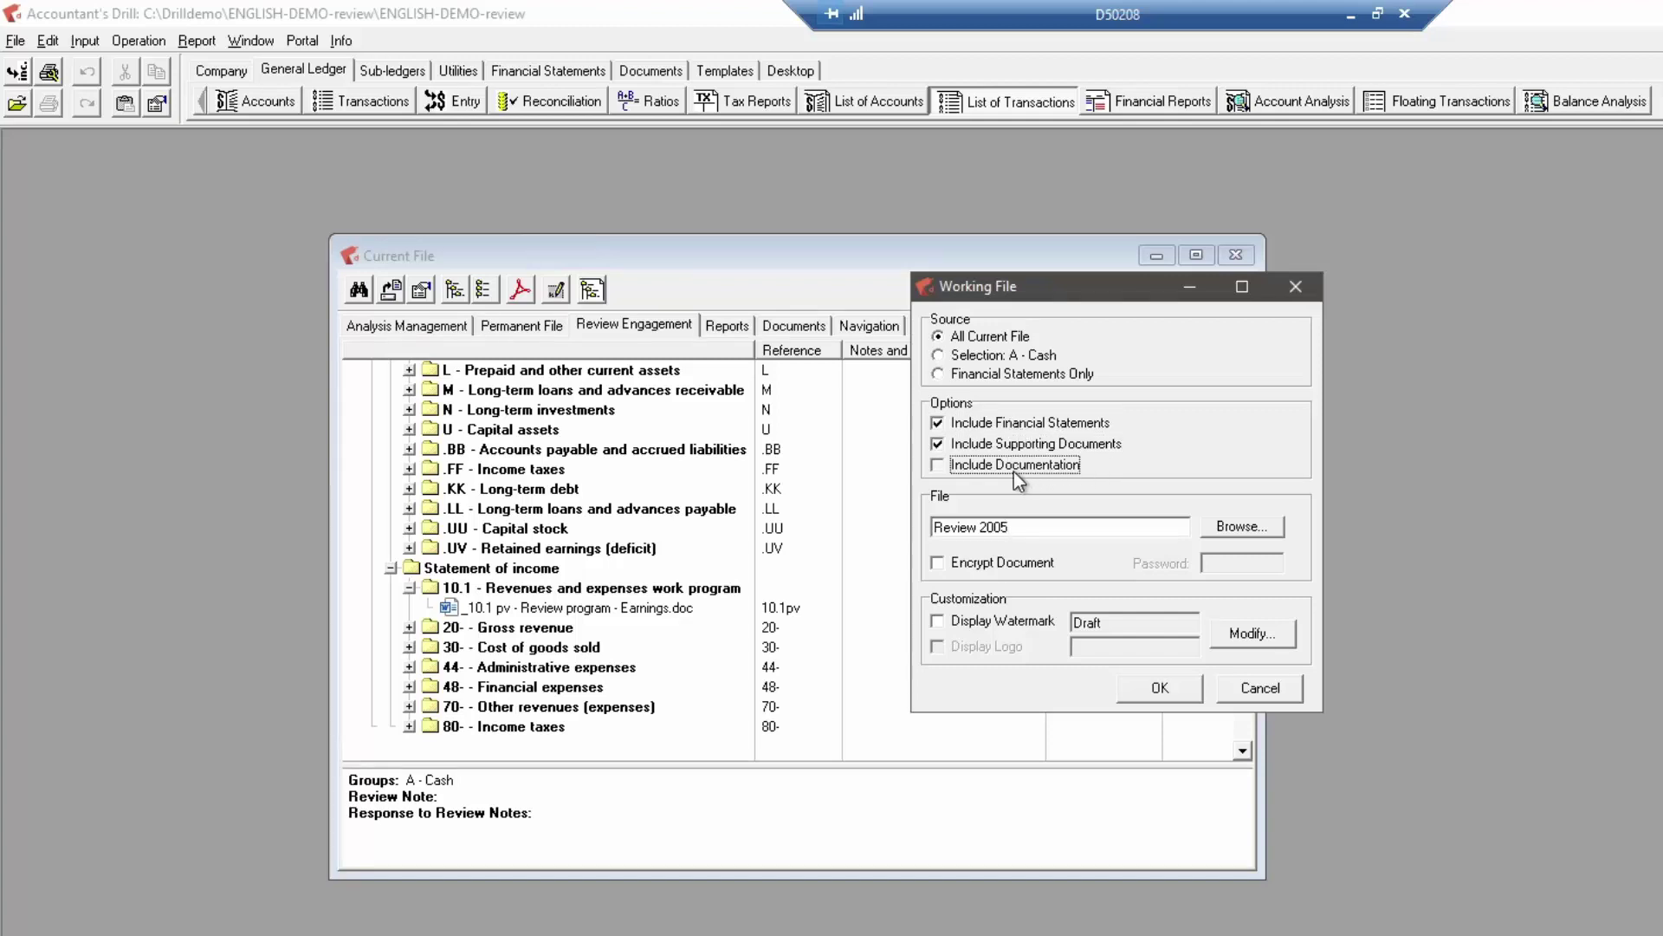
pyautogui.click(1007, 563)
pyautogui.click(1218, 564)
pyautogui.write('12345')
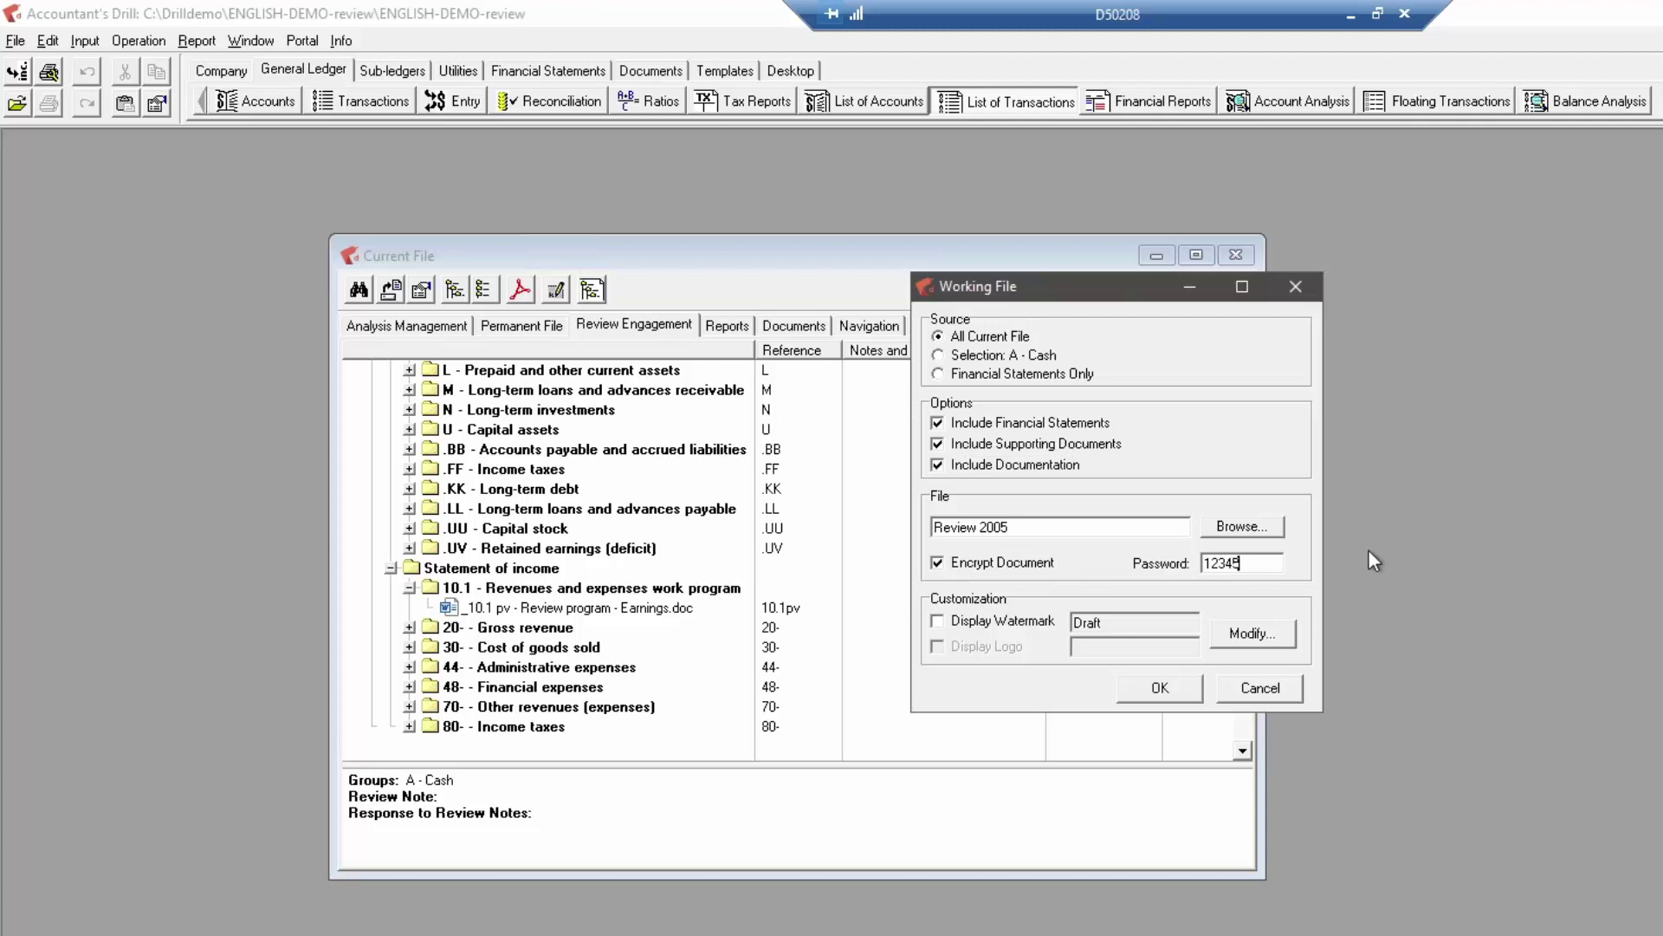
pyautogui.click(956, 571)
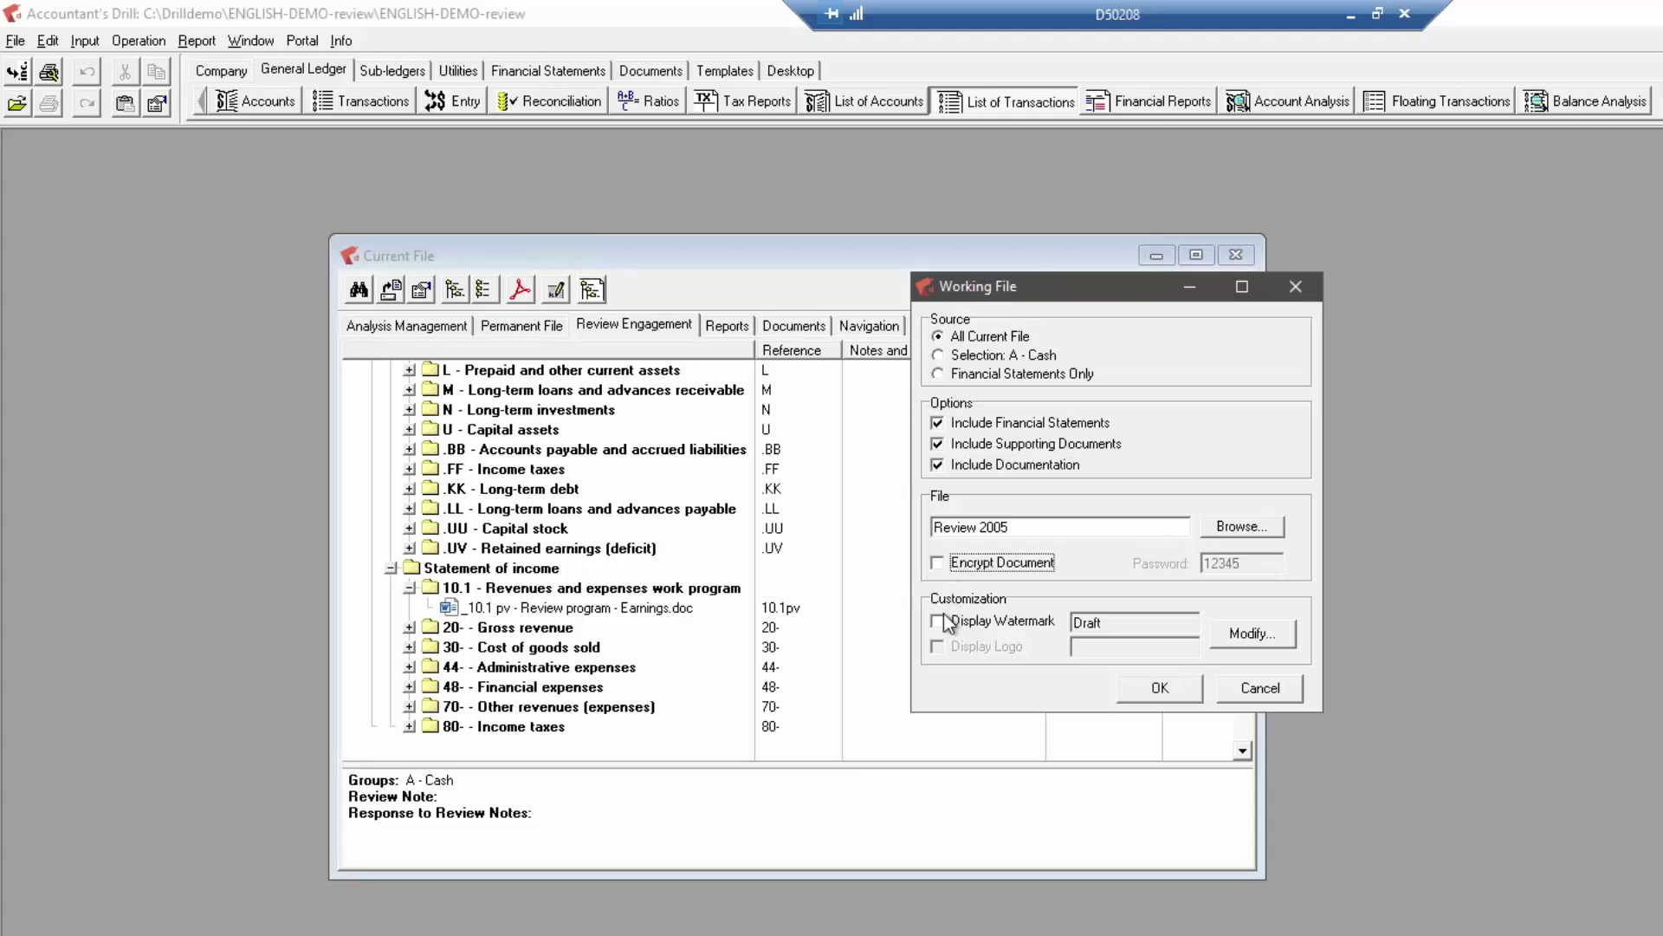
pyautogui.click(939, 621)
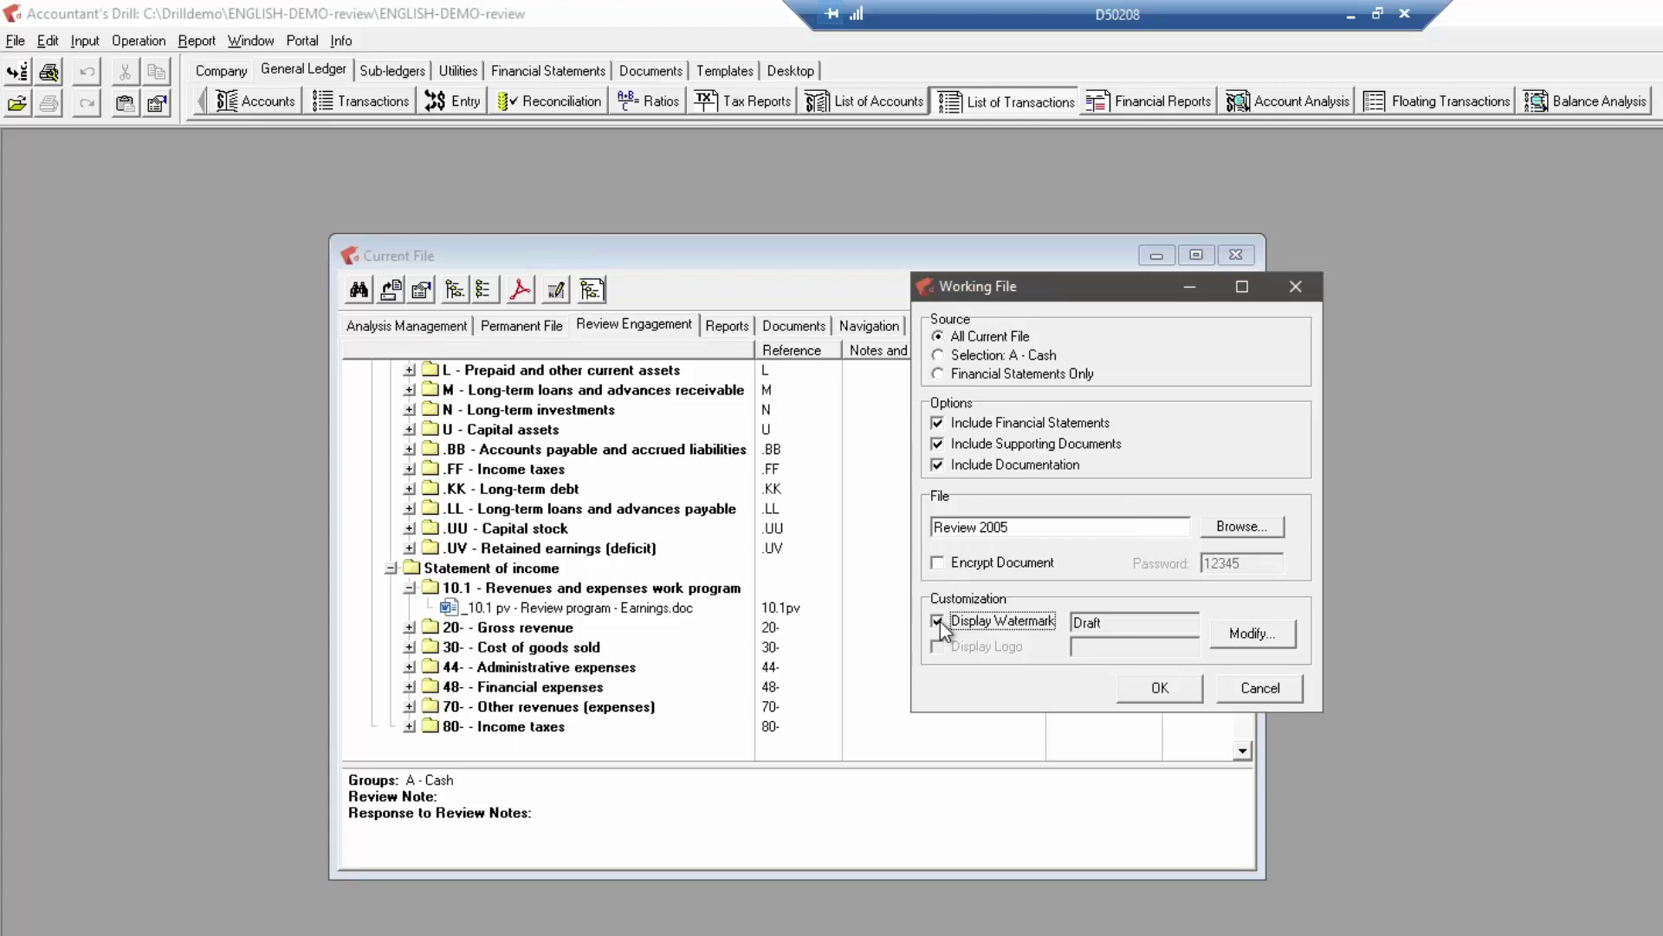
# Cancel the watermark configuration, confirm the Working File settings, and continue past Print Financial Statements
pyautogui.click(1248, 638)
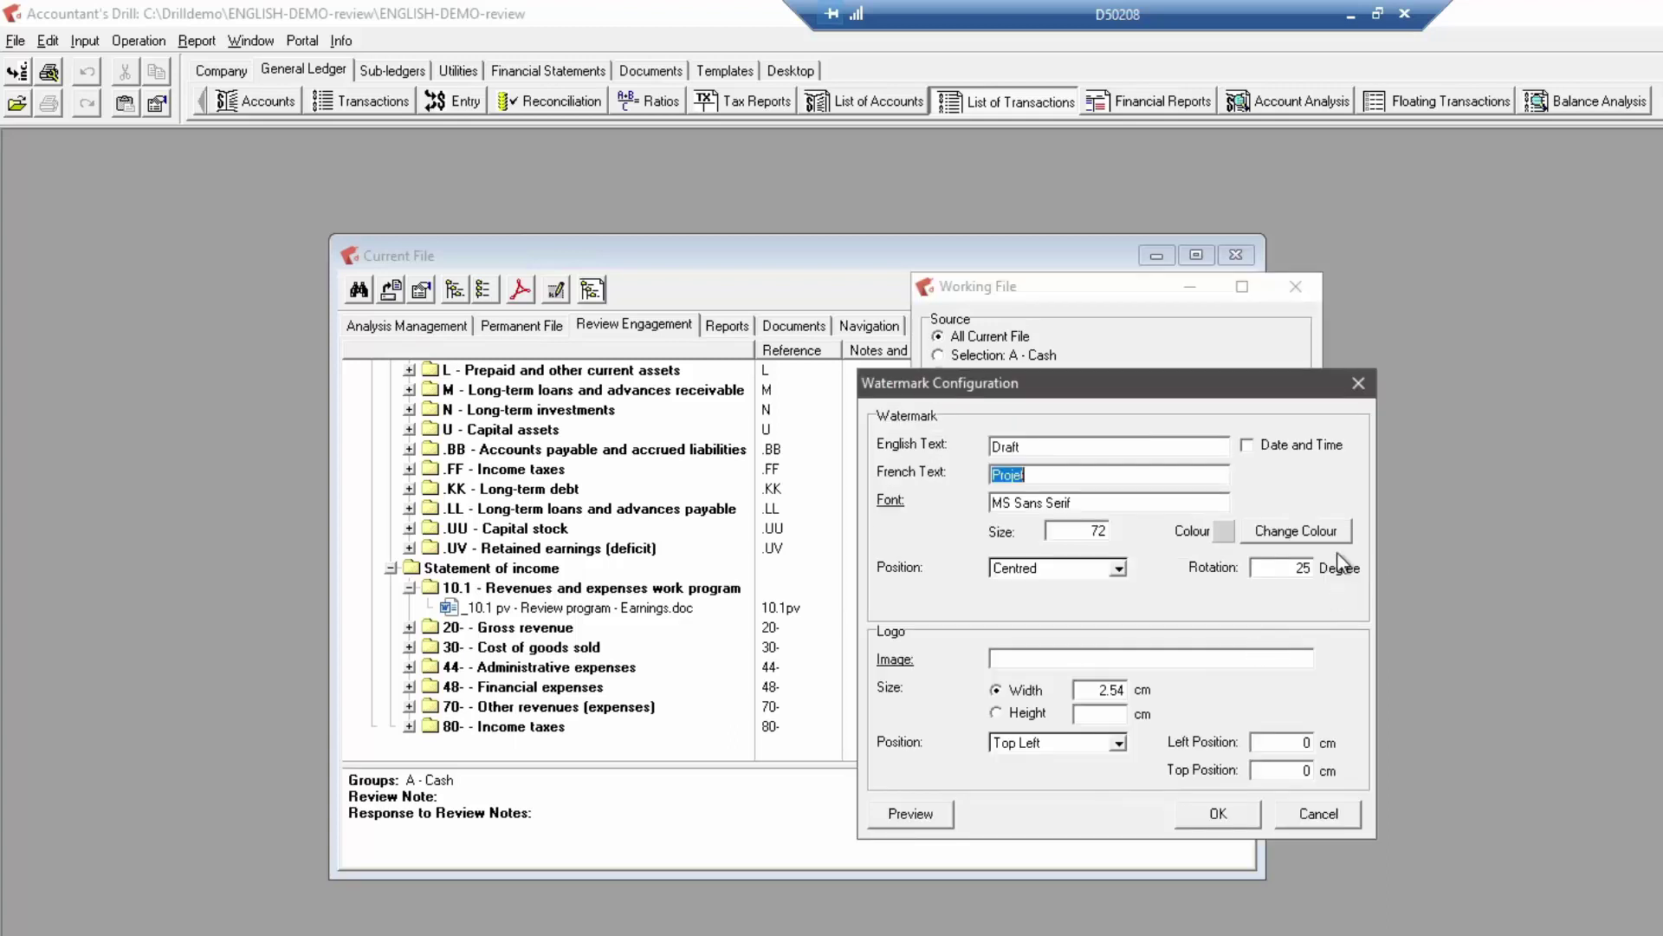
pyautogui.click(899, 661)
pyautogui.press('Escape')
pyautogui.click(1317, 811)
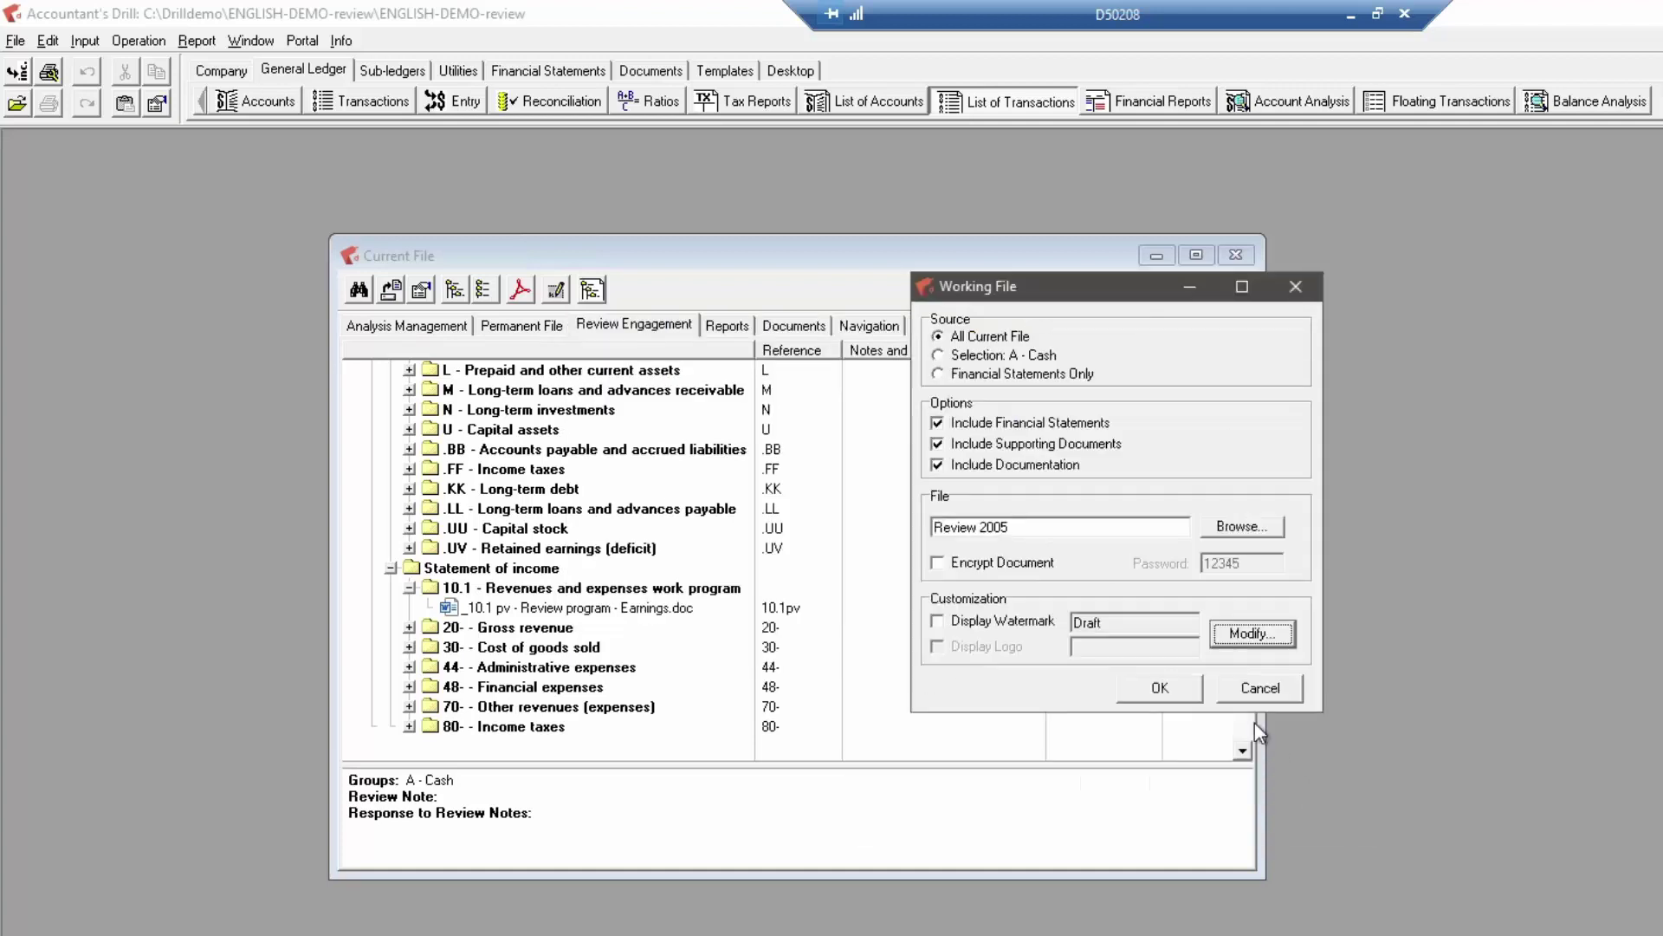
pyautogui.click(1140, 689)
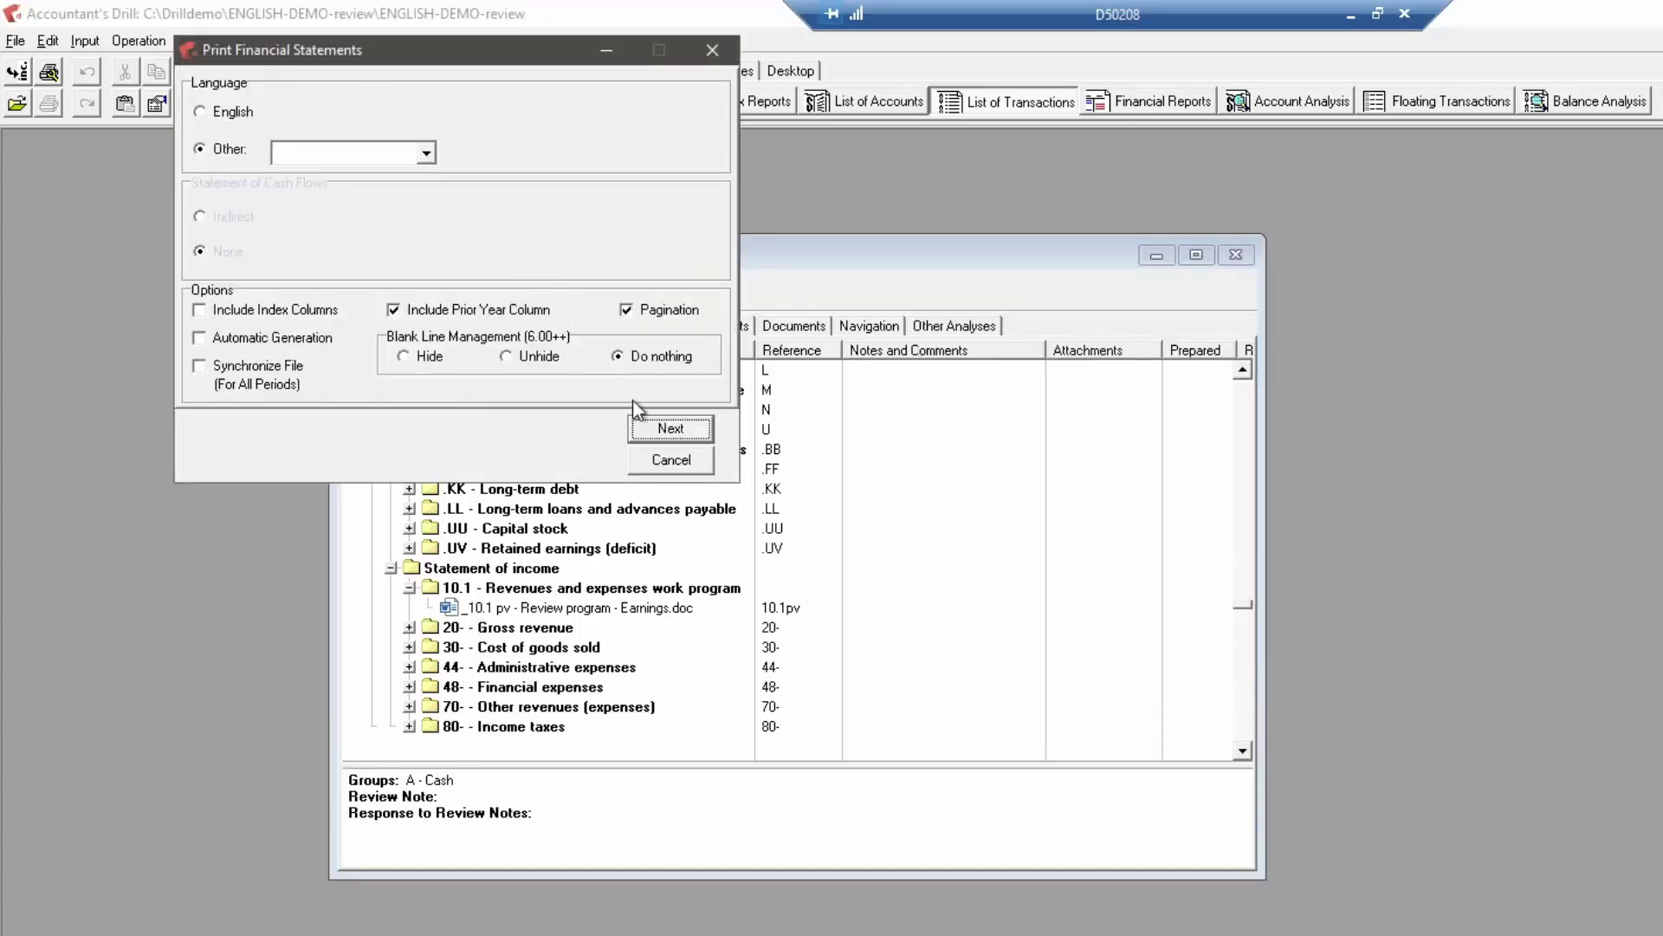
pyautogui.click(670, 460)
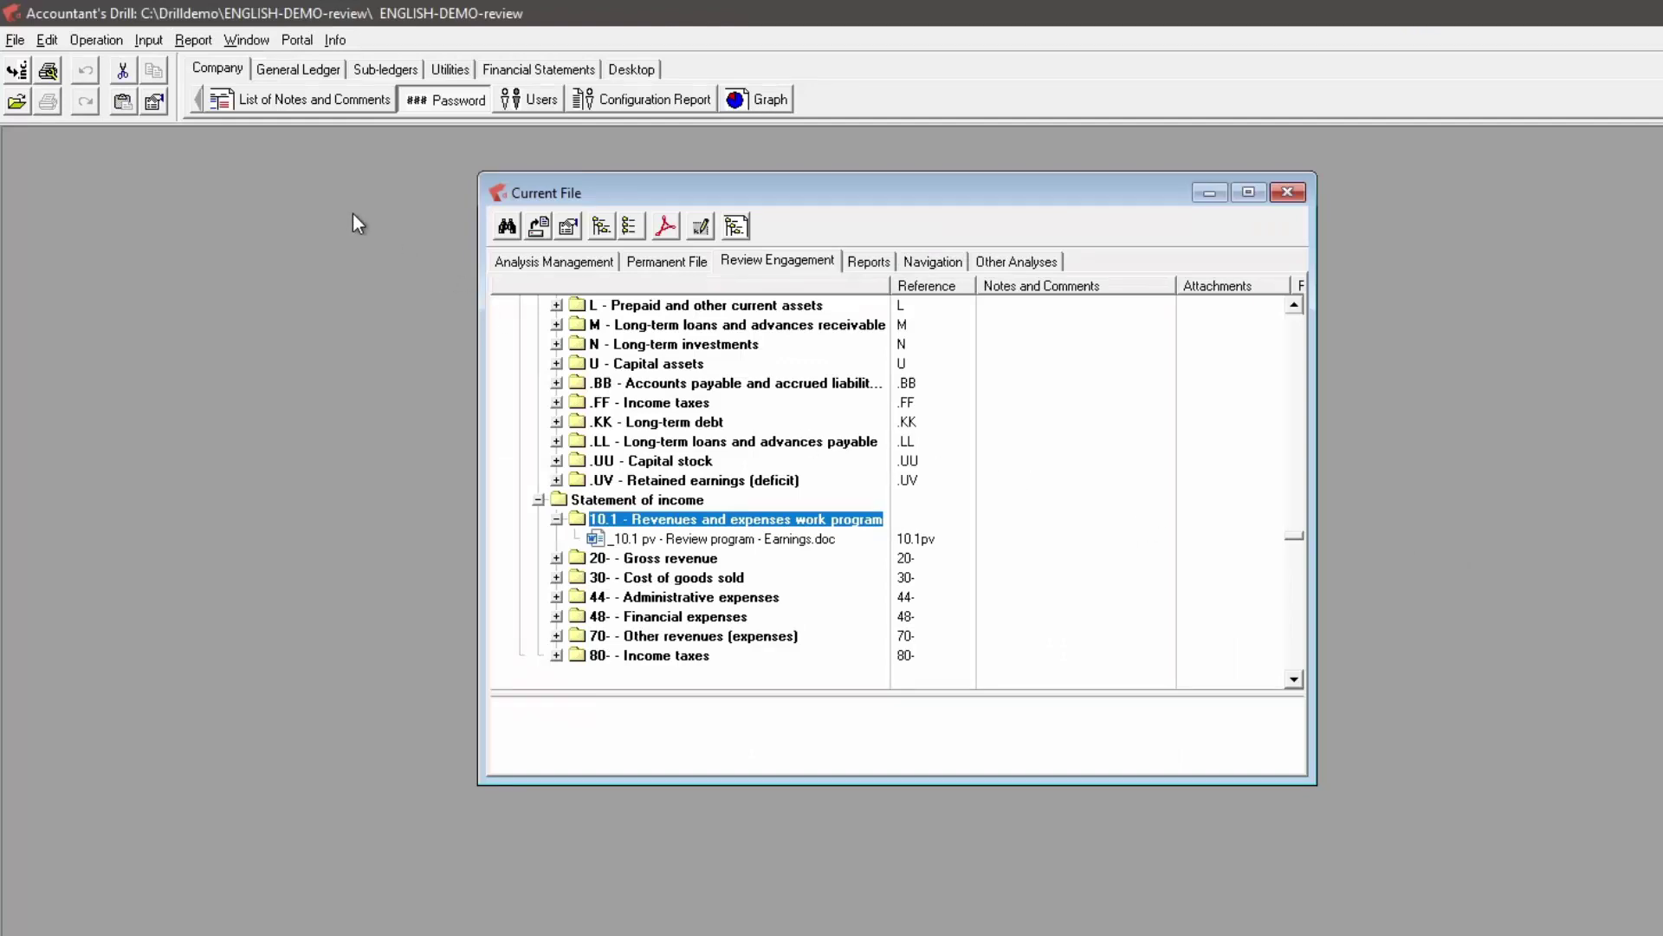
# Close the company analysis from the File menu, then open Analysis Template Editing
pyautogui.click(13, 41)
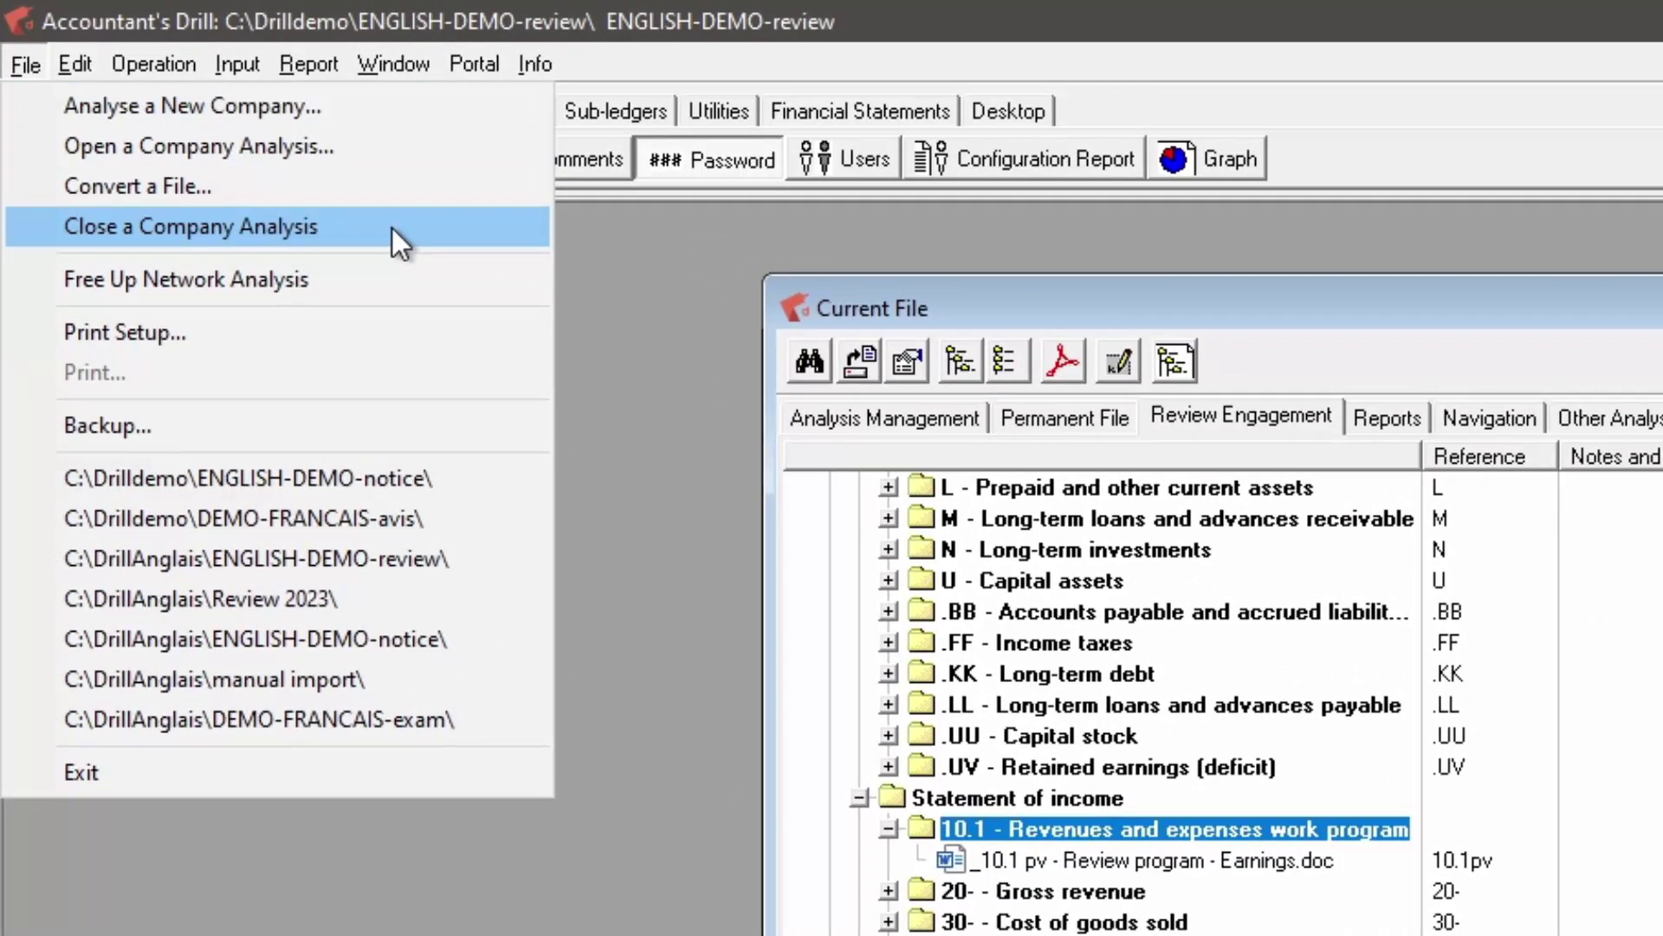
pyautogui.click(392, 227)
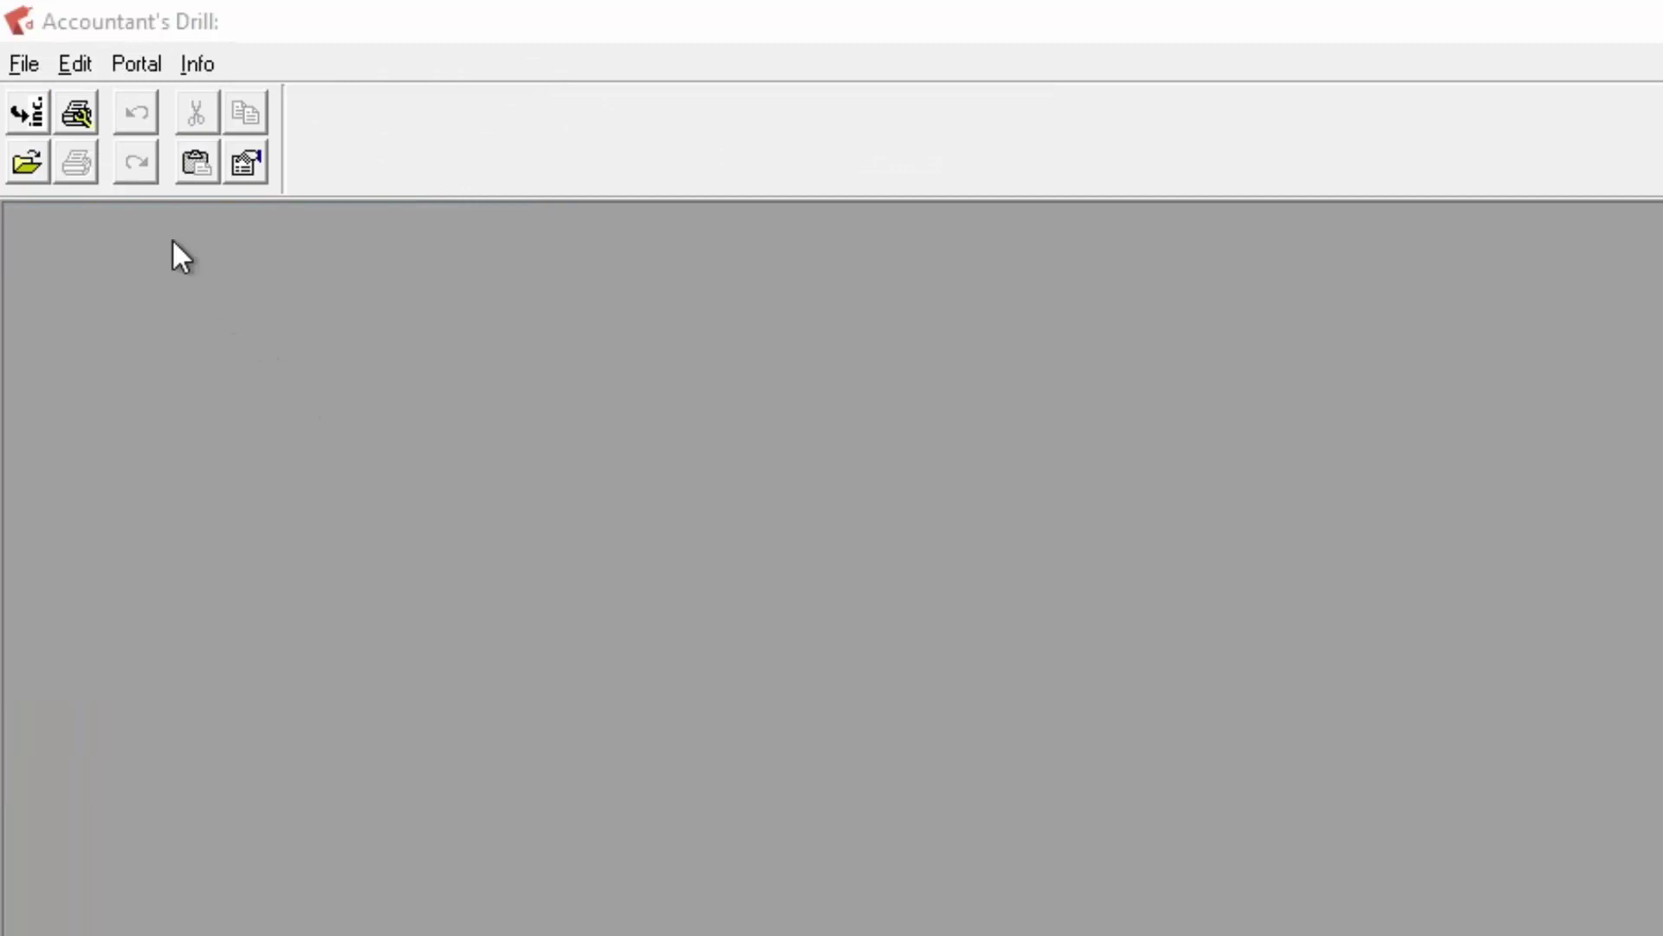
pyautogui.click(24, 64)
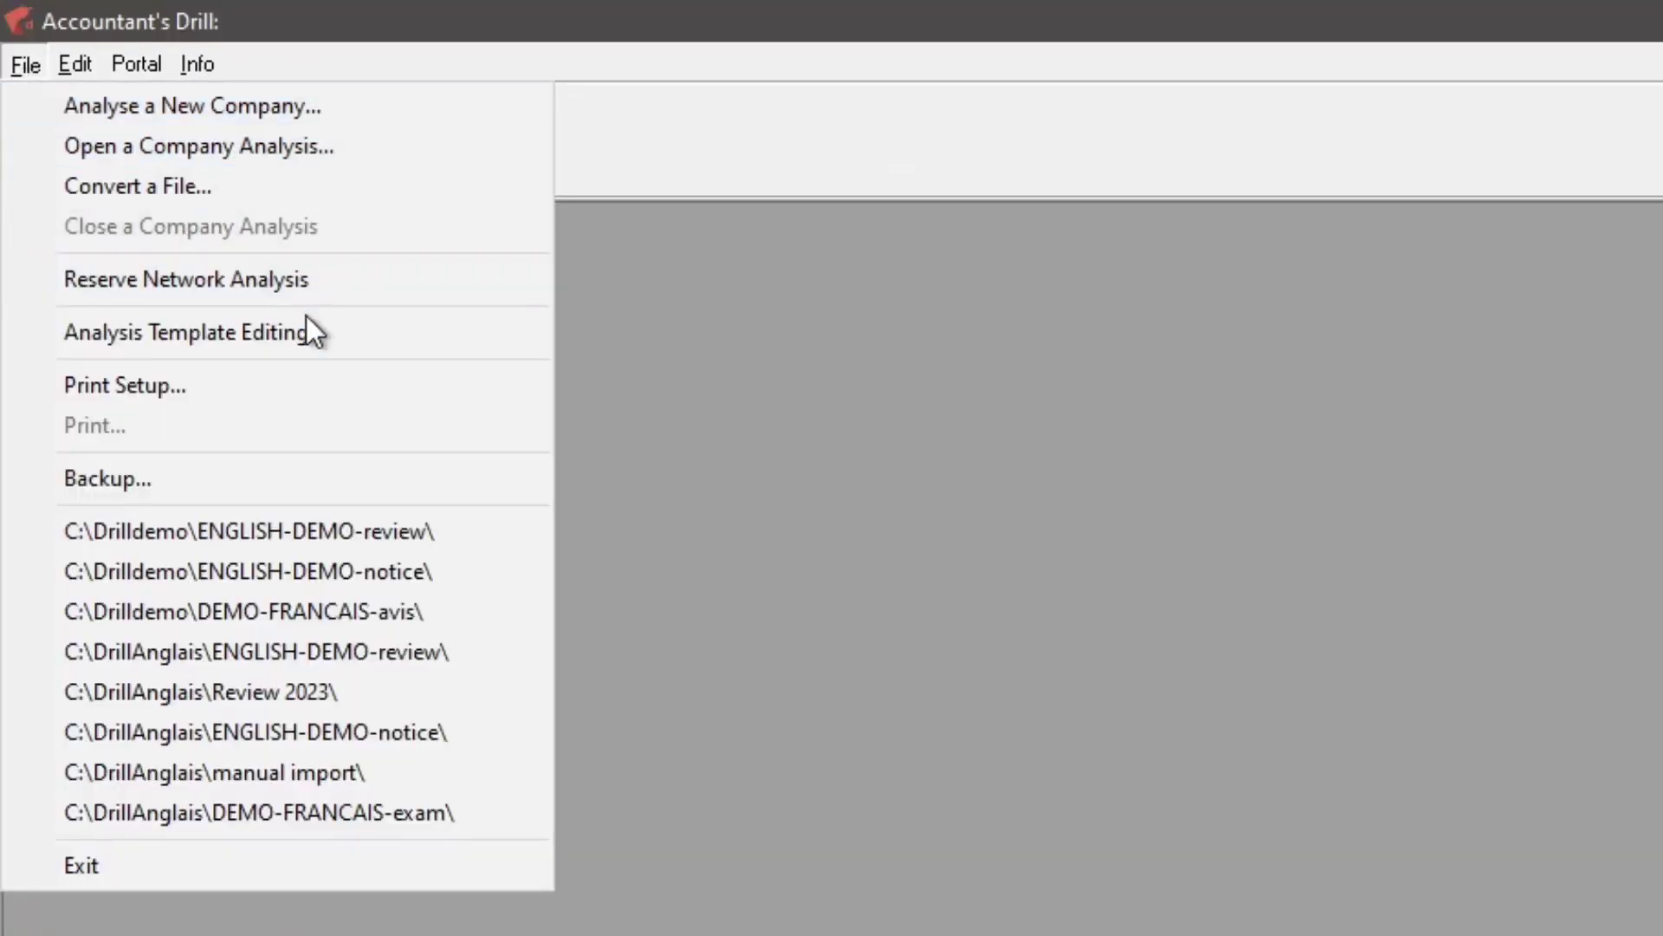
pyautogui.click(382, 331)
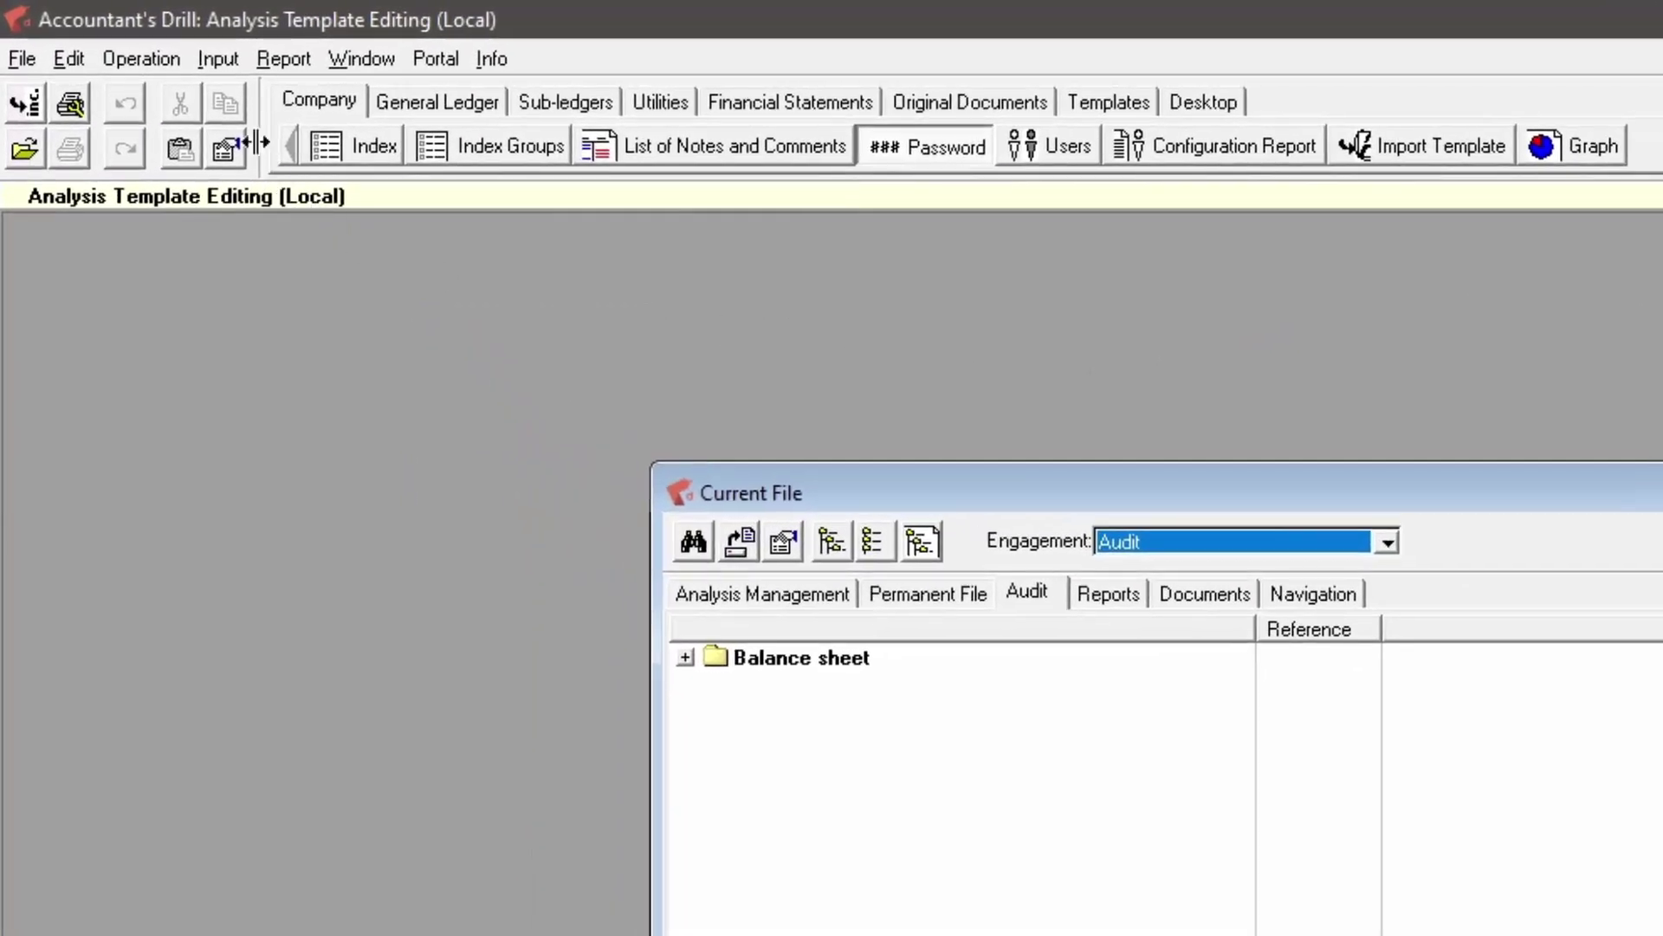
# Cancel Input > Company > Template Importation, then show Analysis Management with the Users folder collapsed
pyautogui.click(215, 58)
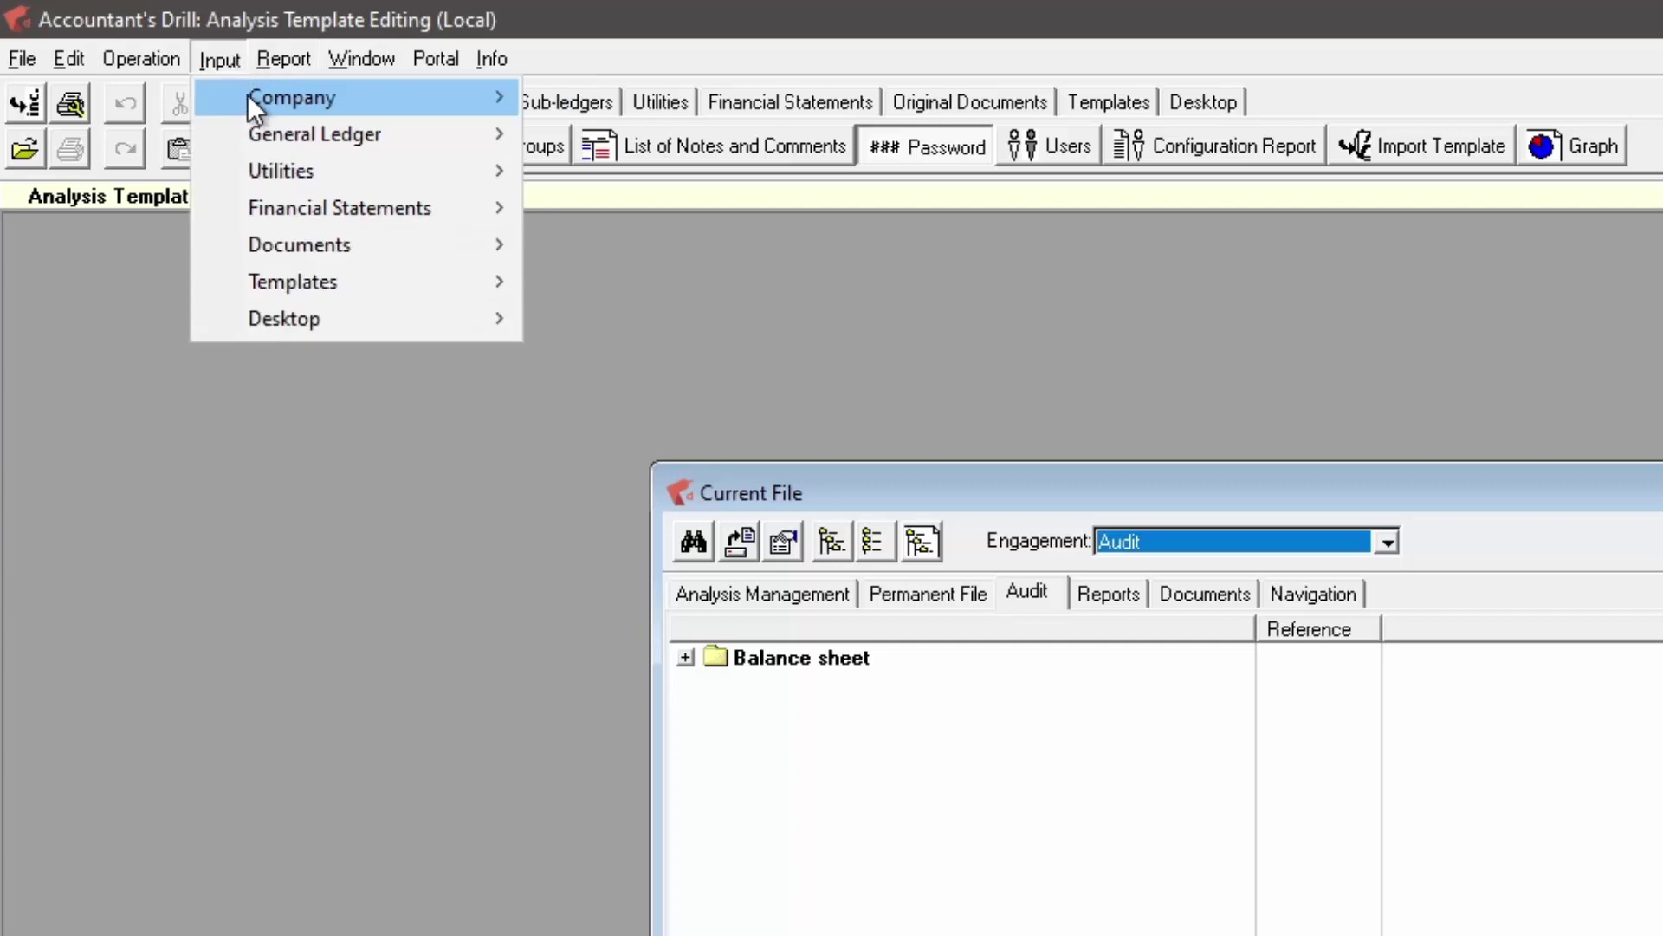
pyautogui.moveTo(494, 102)
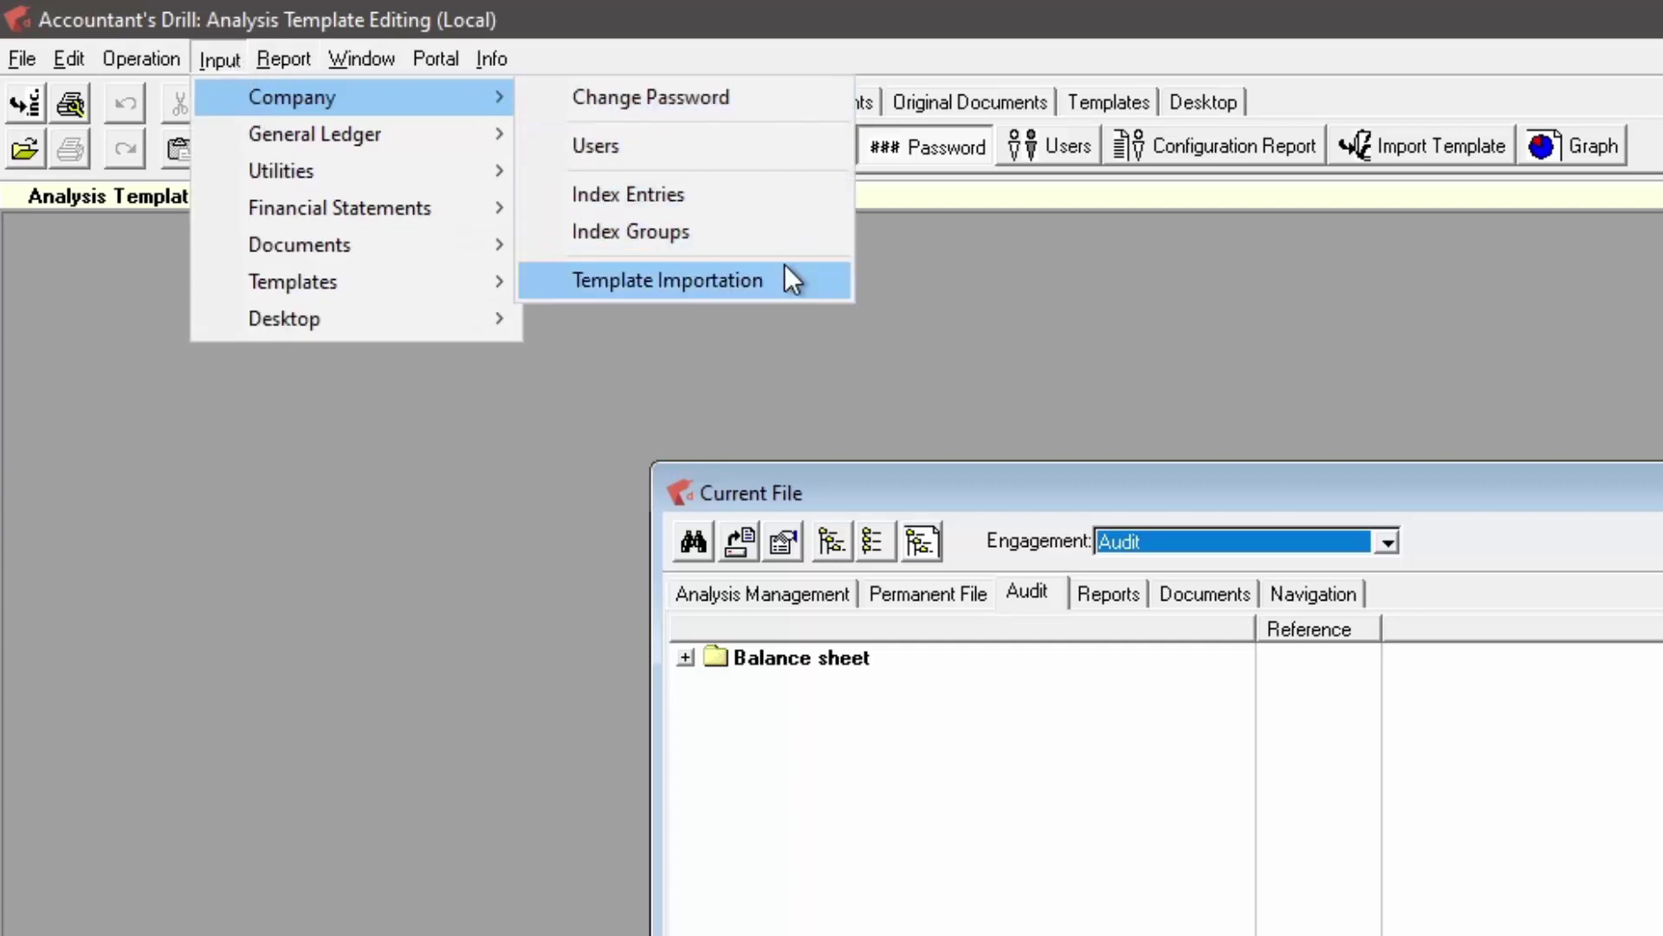
pyautogui.click(809, 279)
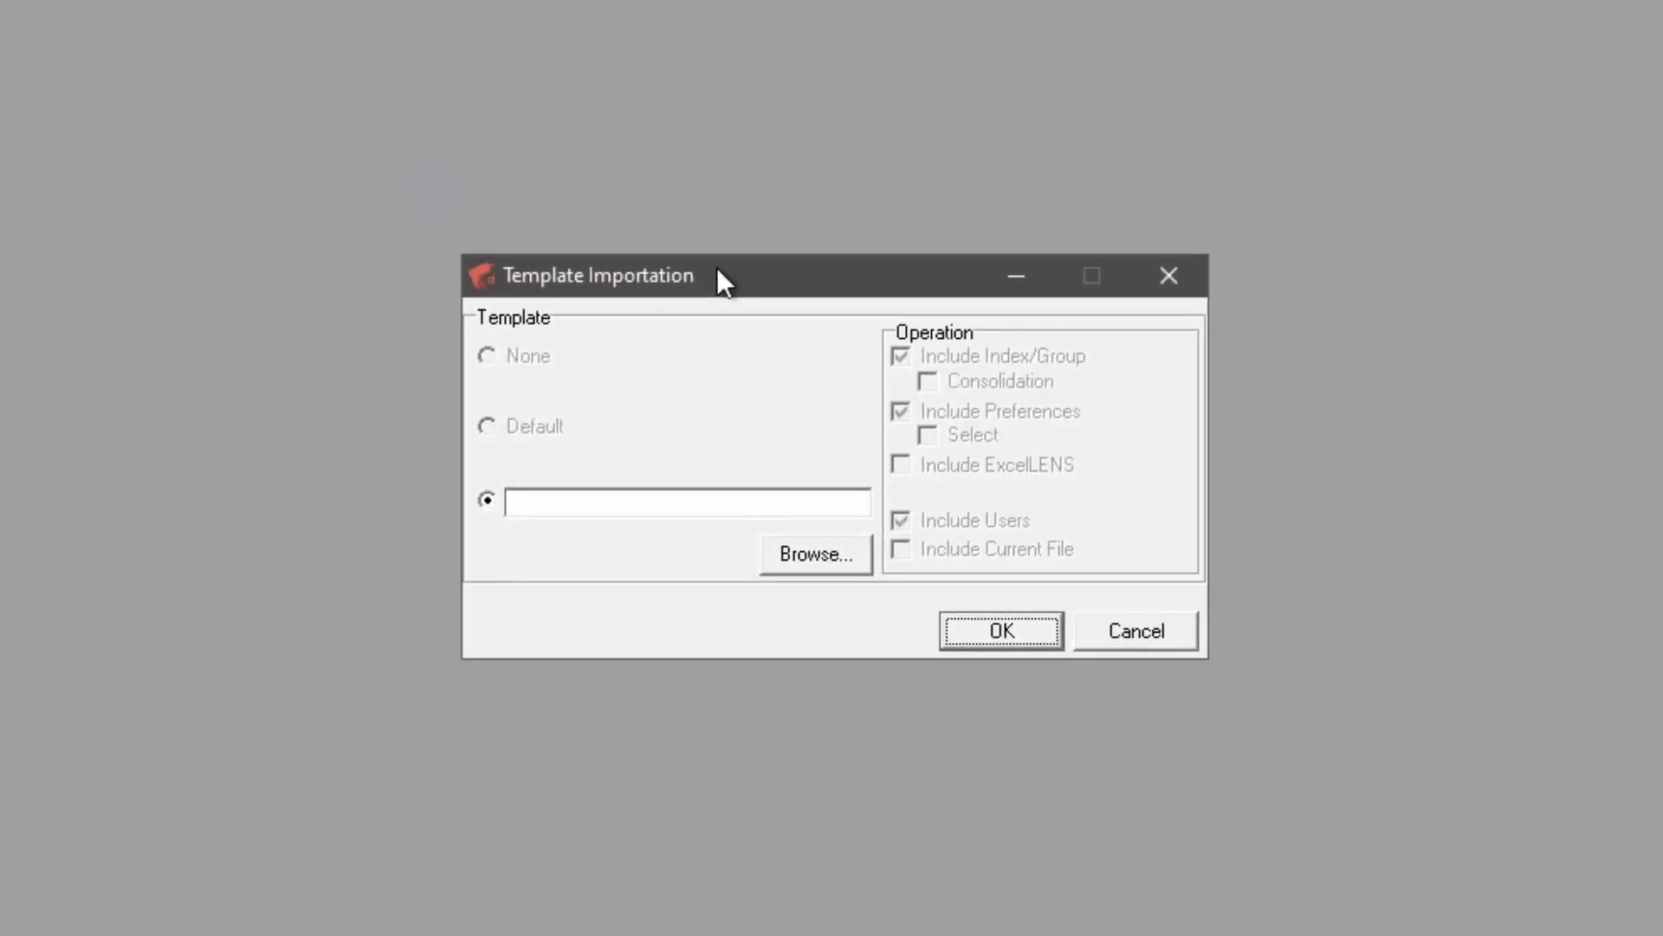
pyautogui.moveTo(691, 279); pyautogui.dragTo(640, 460)
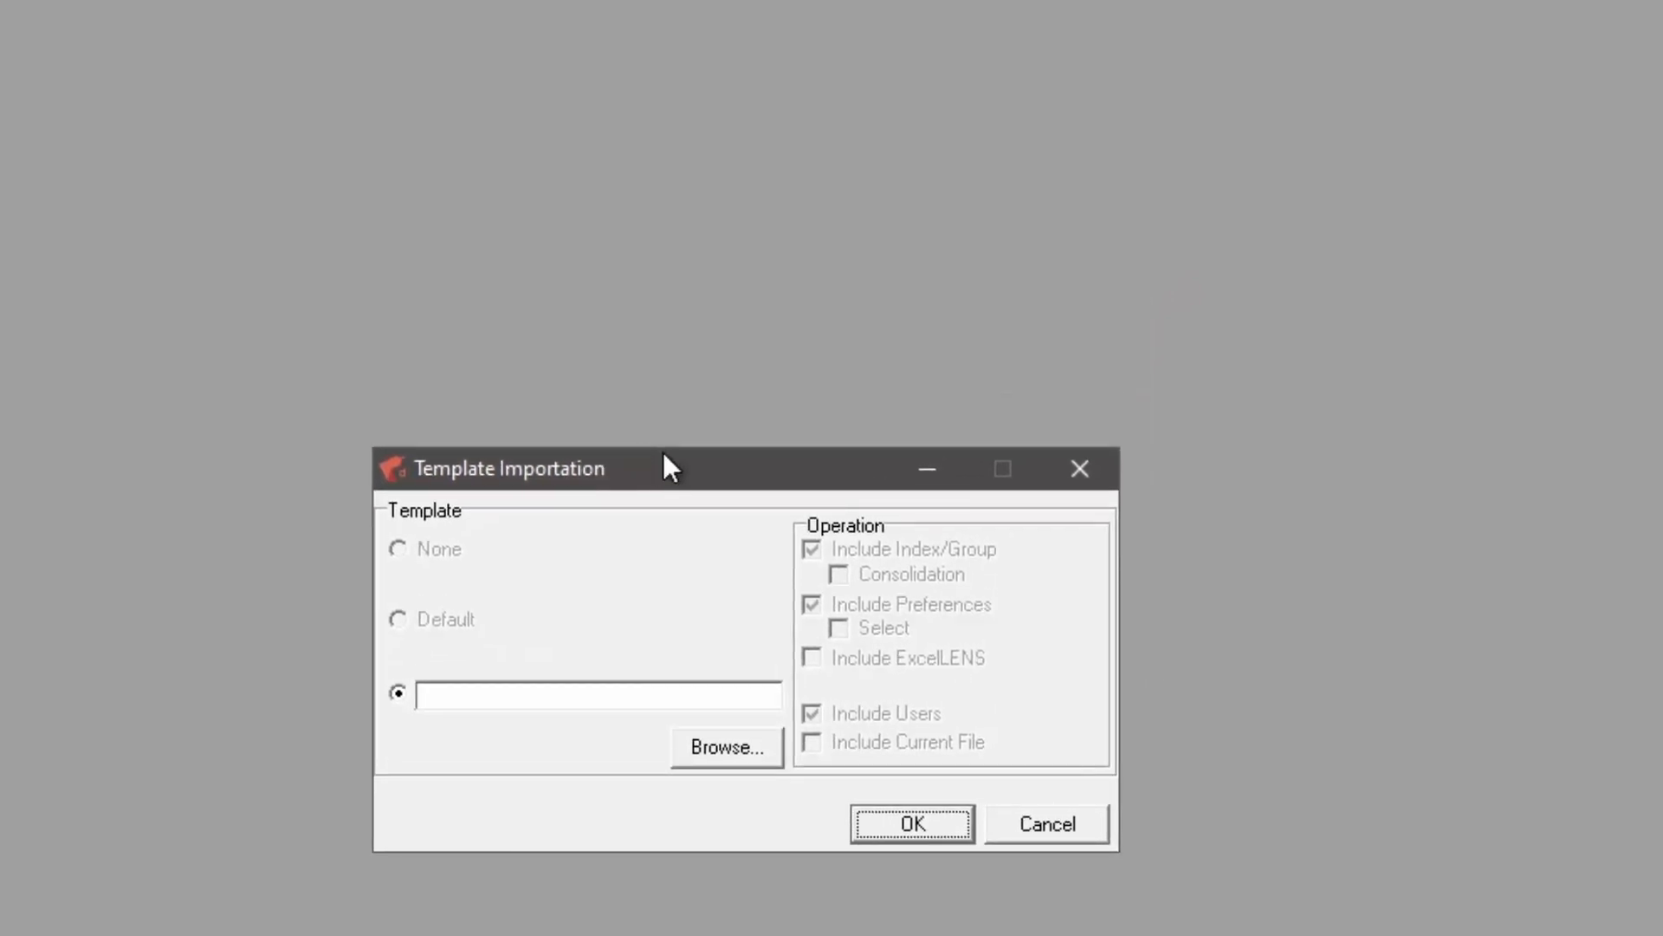
pyautogui.click(1013, 821)
pyautogui.click(196, 197)
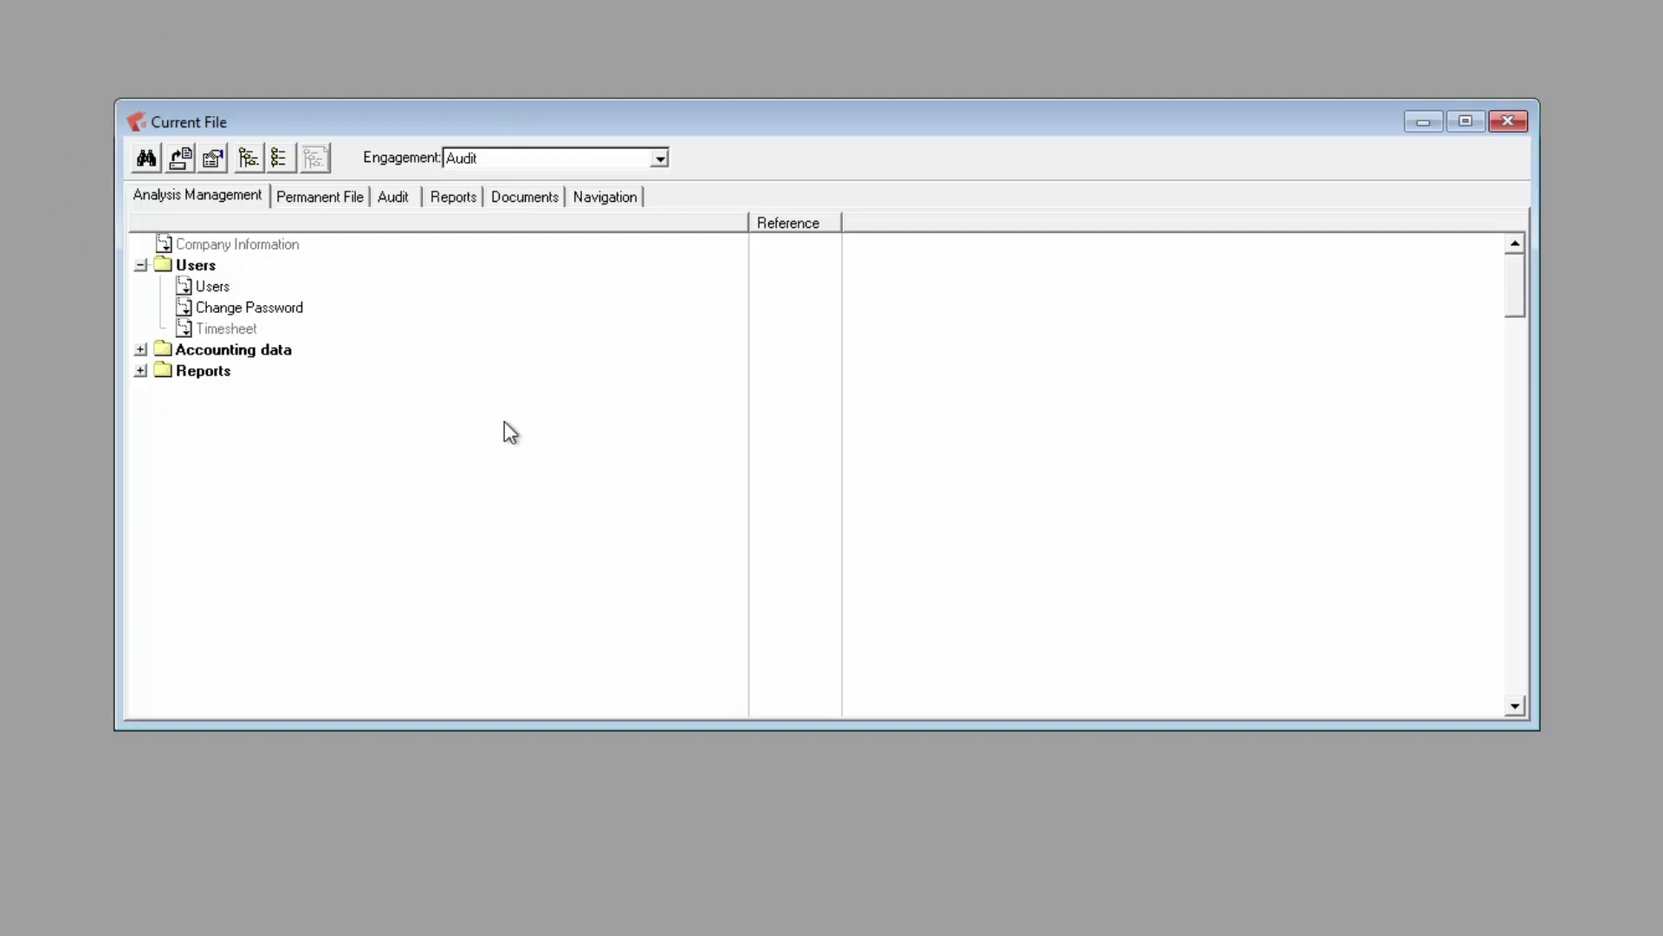
pyautogui.click(141, 265)
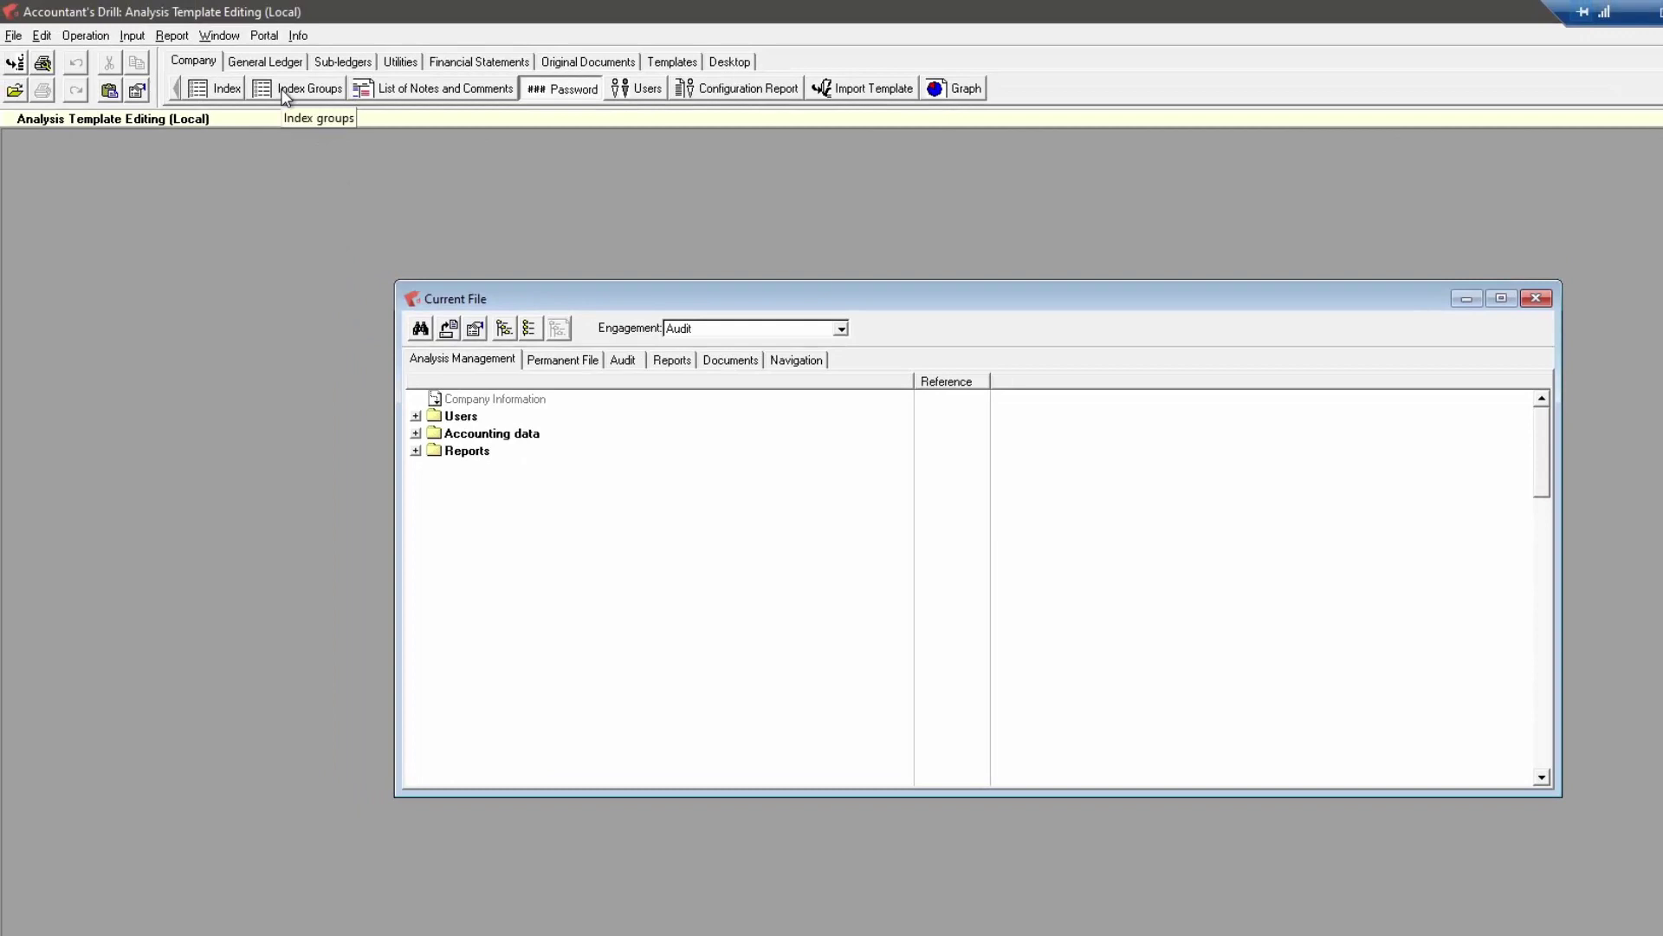
# Show the index groups, index and users lists, then close all three
pyautogui.click(280, 89)
pyautogui.click(223, 92)
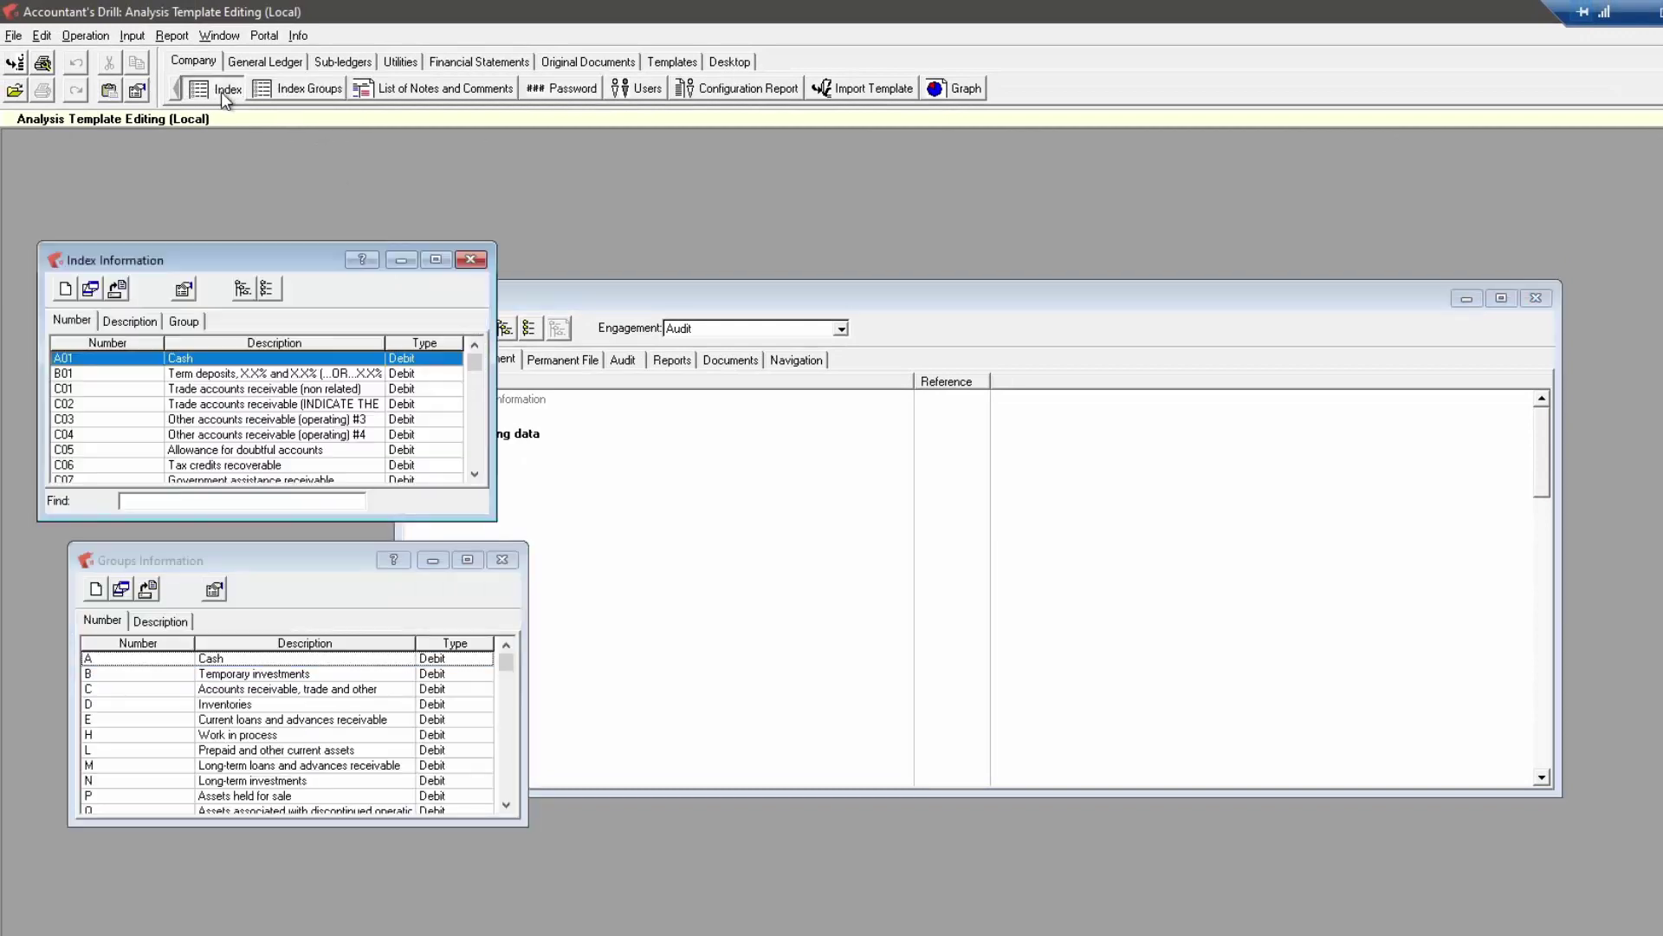
pyautogui.click(622, 90)
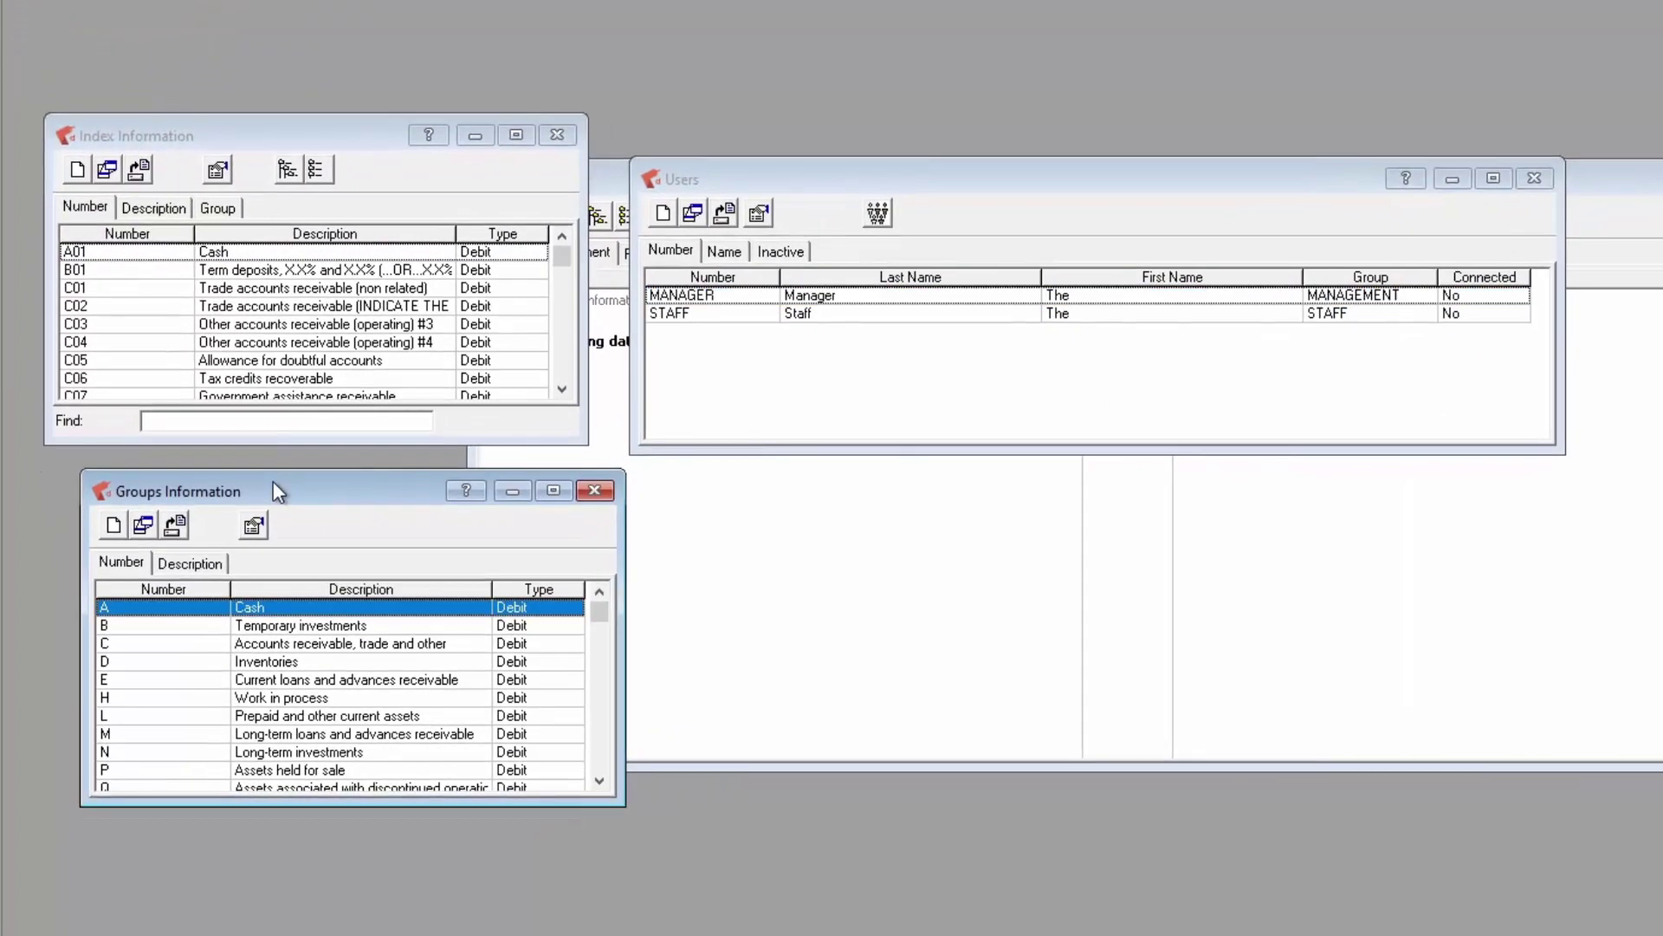
pyautogui.click(850, 175)
pyautogui.click(559, 136)
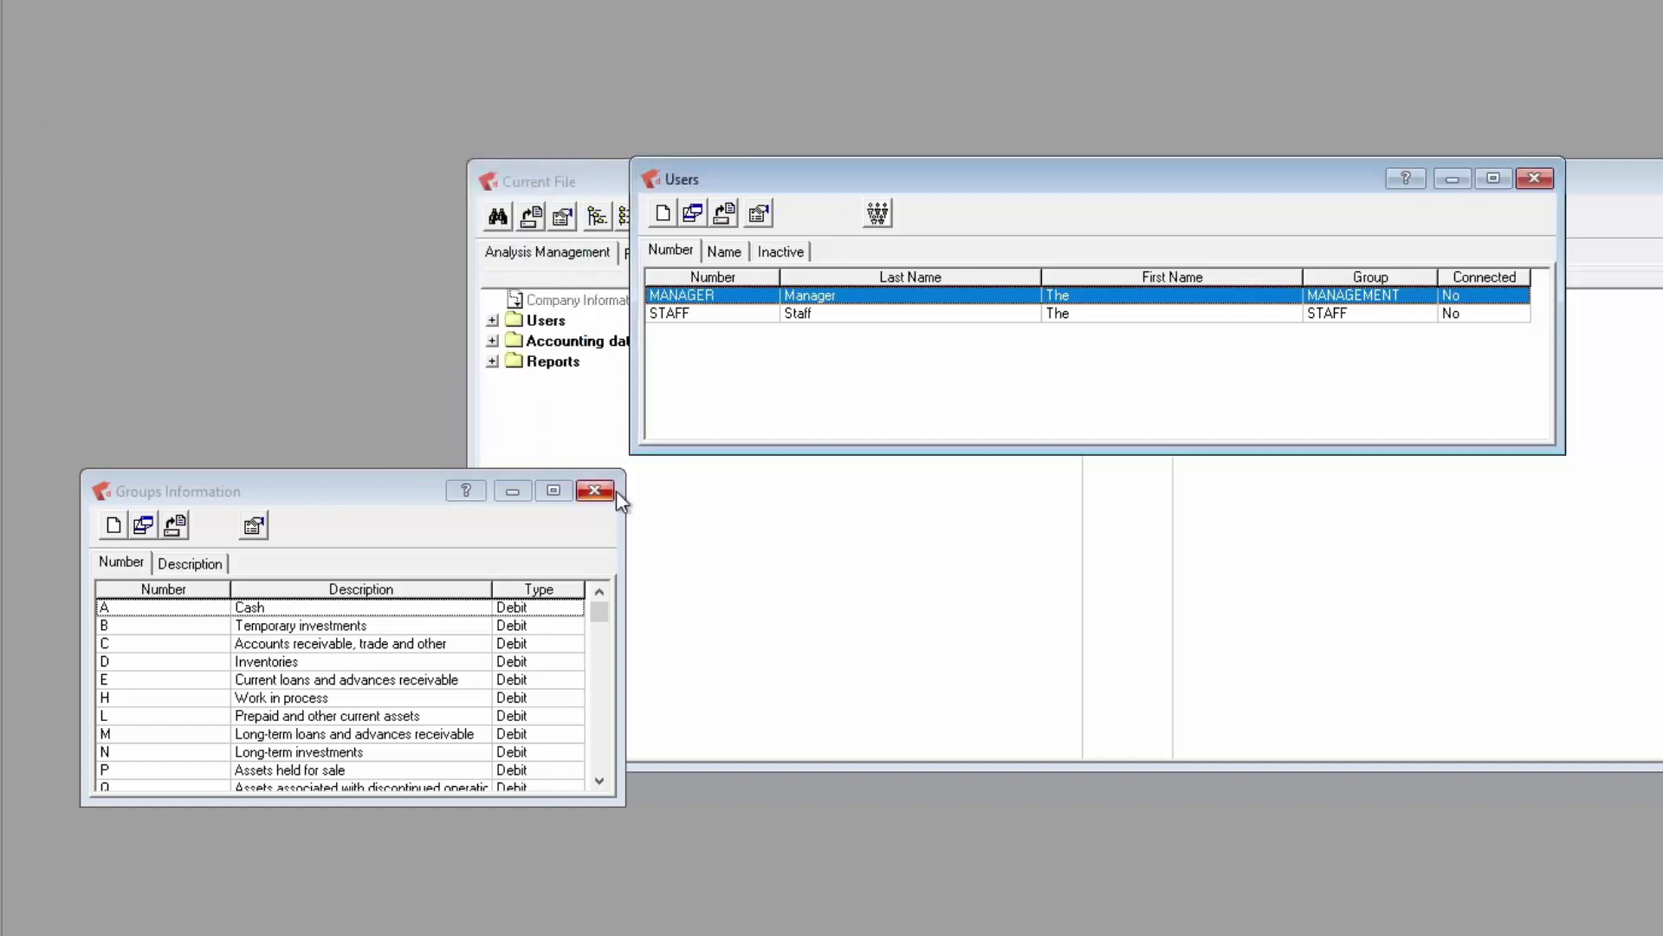
pyautogui.click(596, 490)
pyautogui.click(1531, 182)
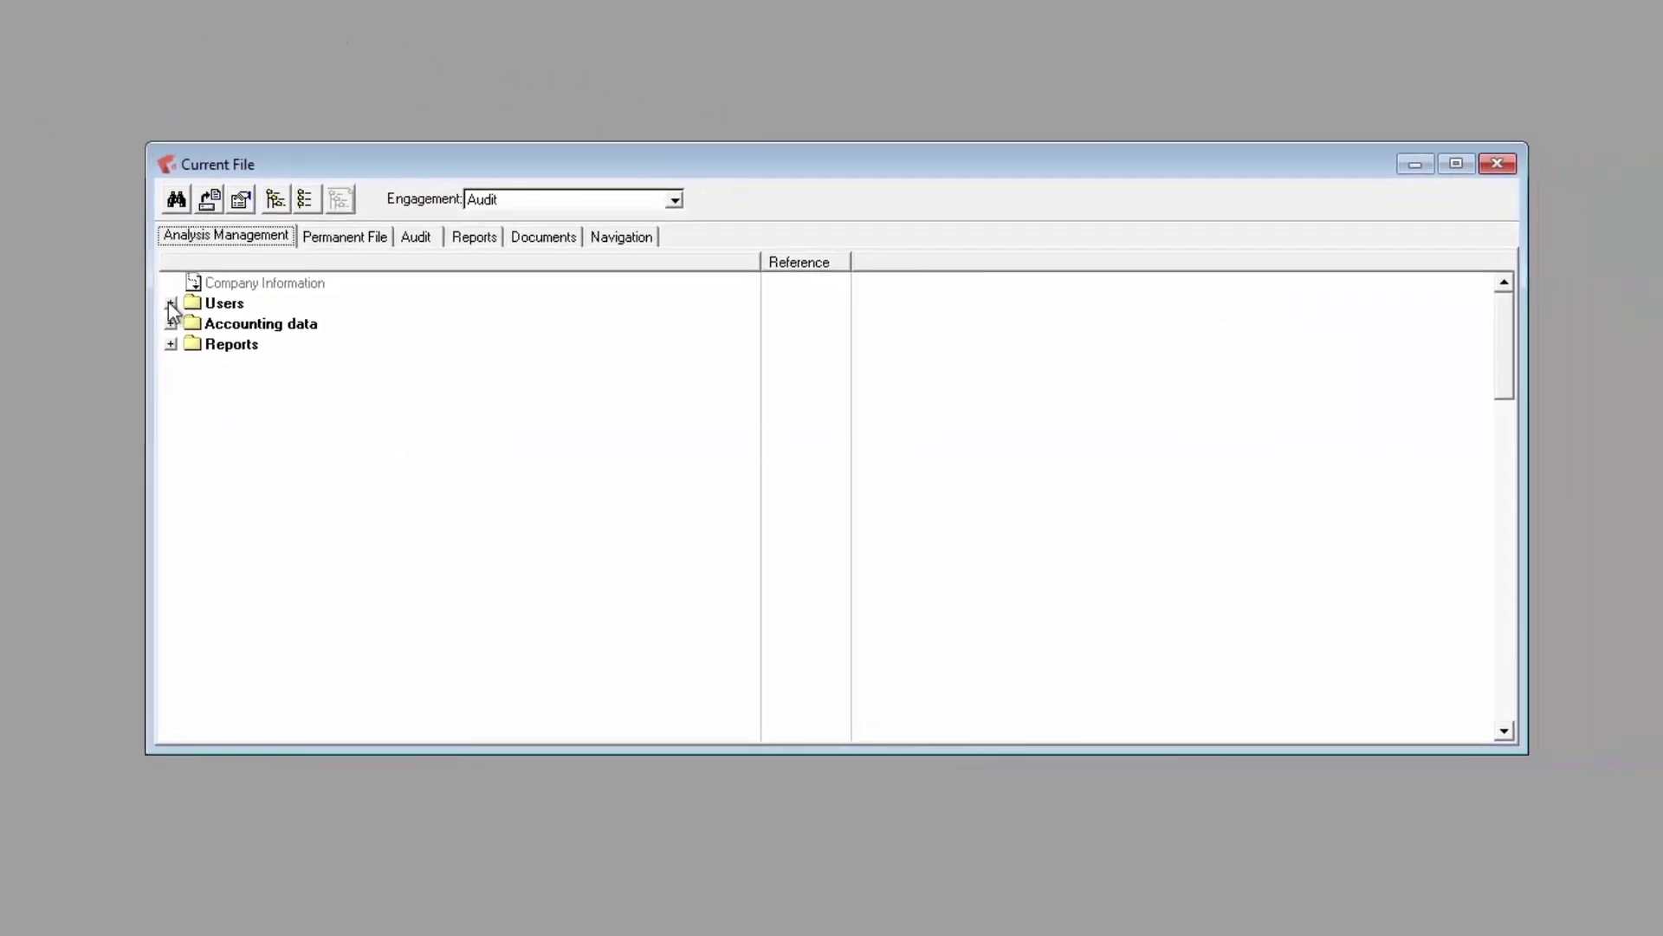
# Browse the Current File folders, including Users, Accounting data, Permanent File and Audit
pyautogui.click(170, 302)
pyautogui.click(171, 385)
pyautogui.click(345, 236)
pyautogui.click(190, 324)
pyautogui.click(190, 303)
pyautogui.click(190, 303)
pyautogui.click(416, 243)
# Change the engagement type to Review Engagement, then to Compilation
pyautogui.click(506, 201)
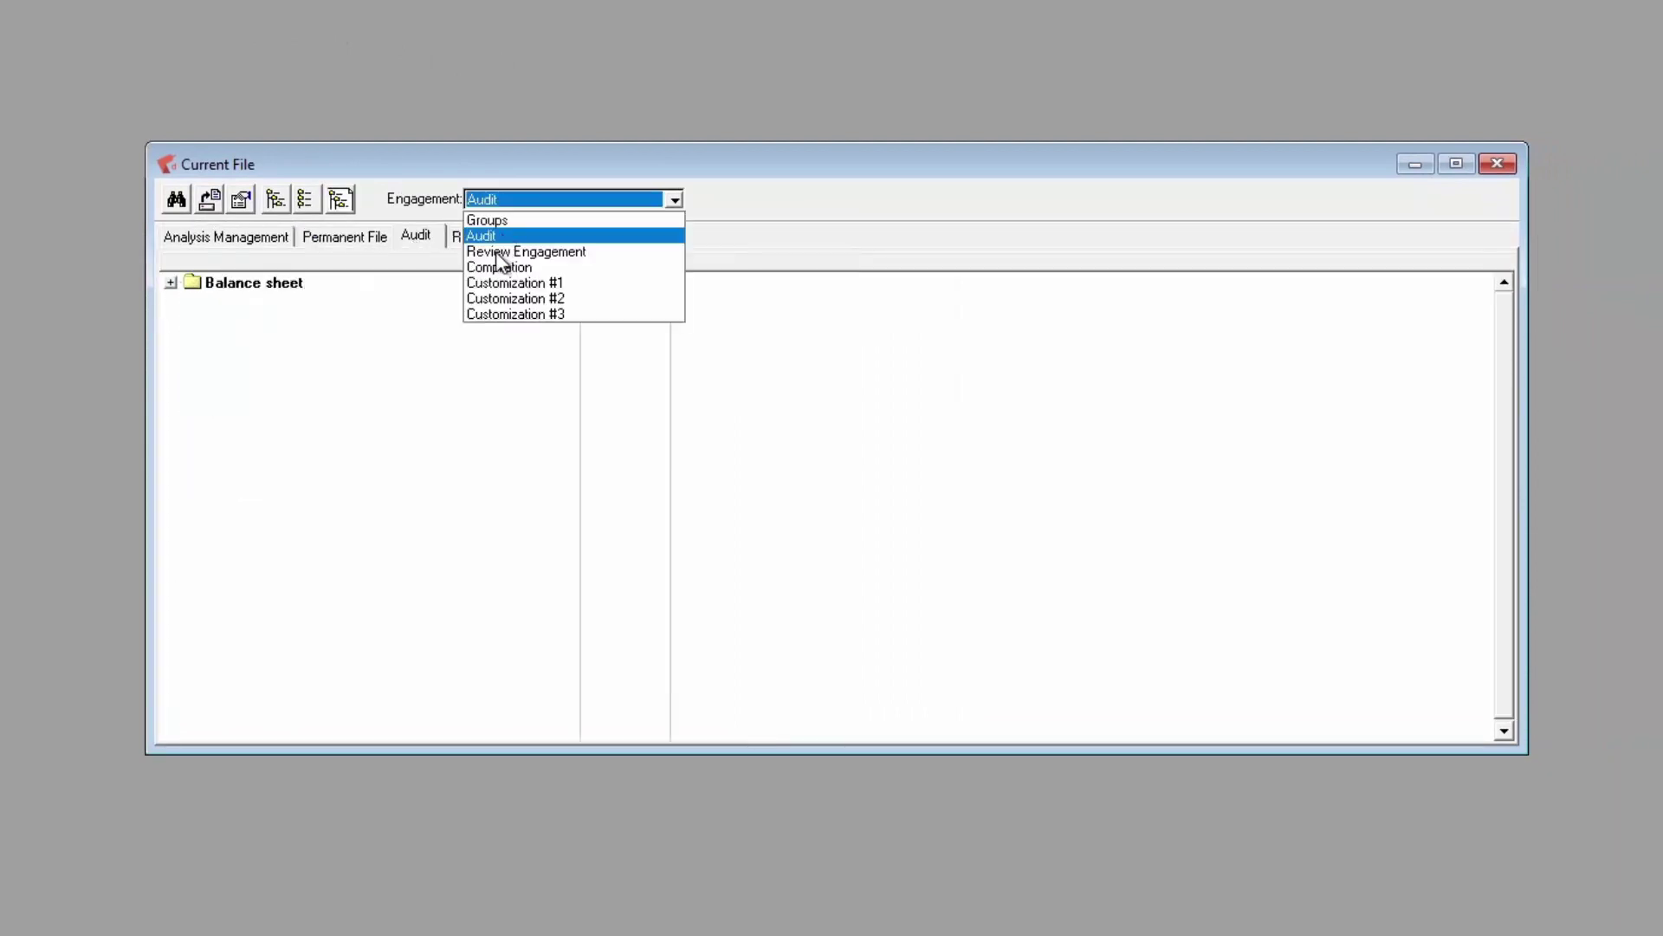
pyautogui.click(501, 249)
pyautogui.click(496, 208)
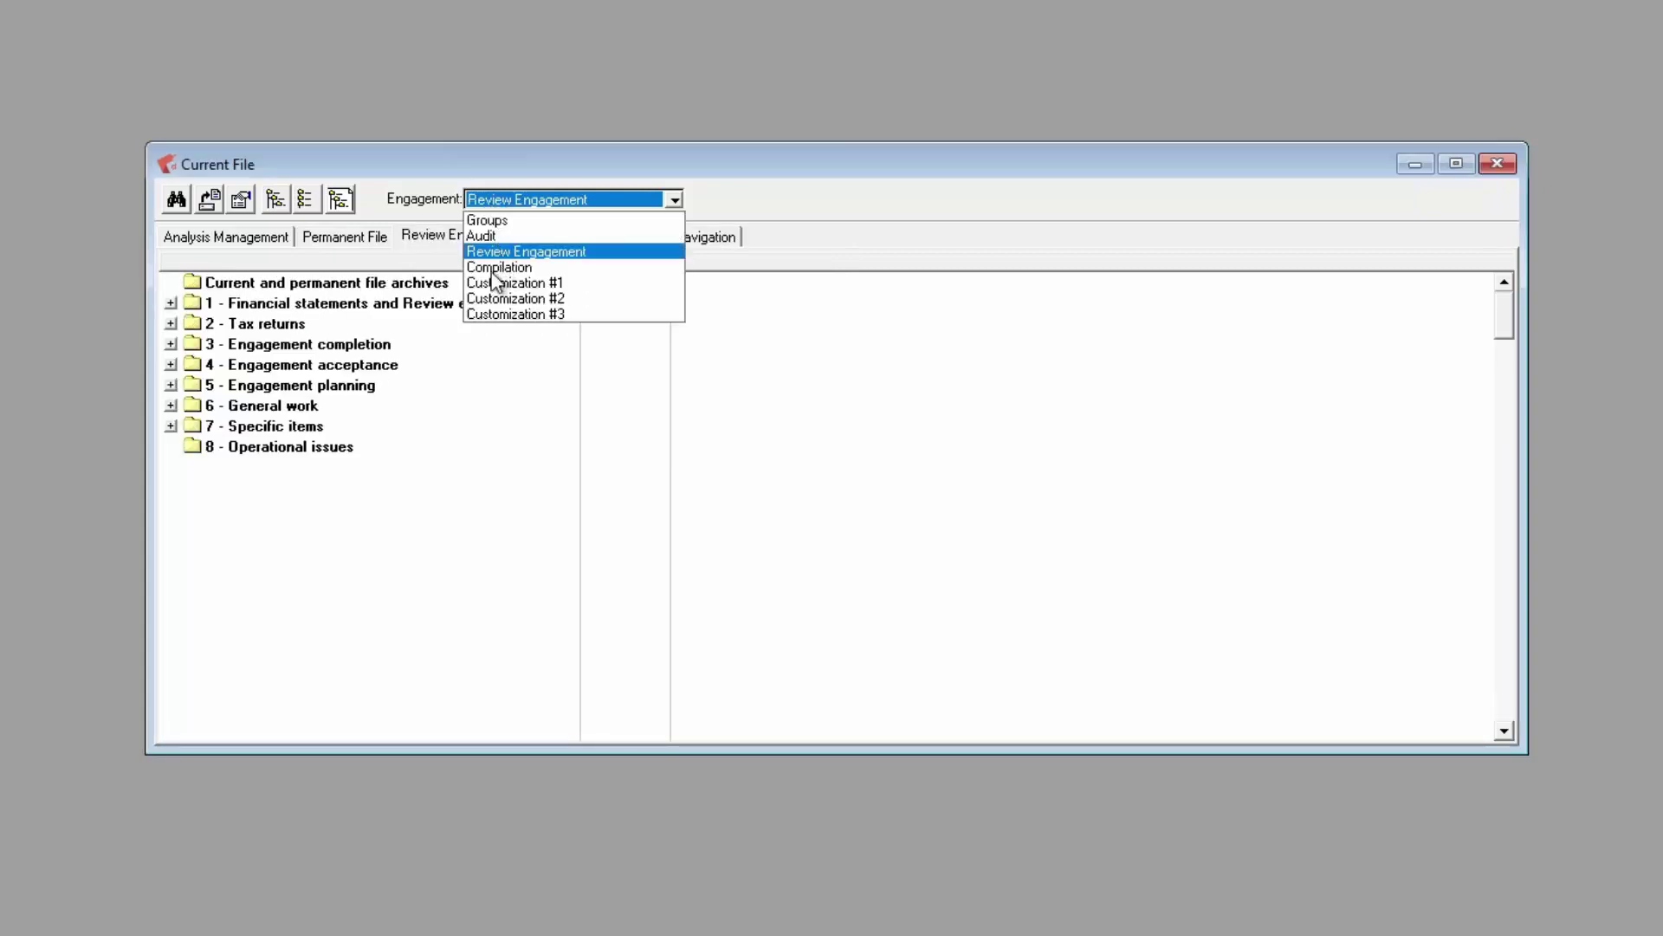
pyautogui.click(485, 266)
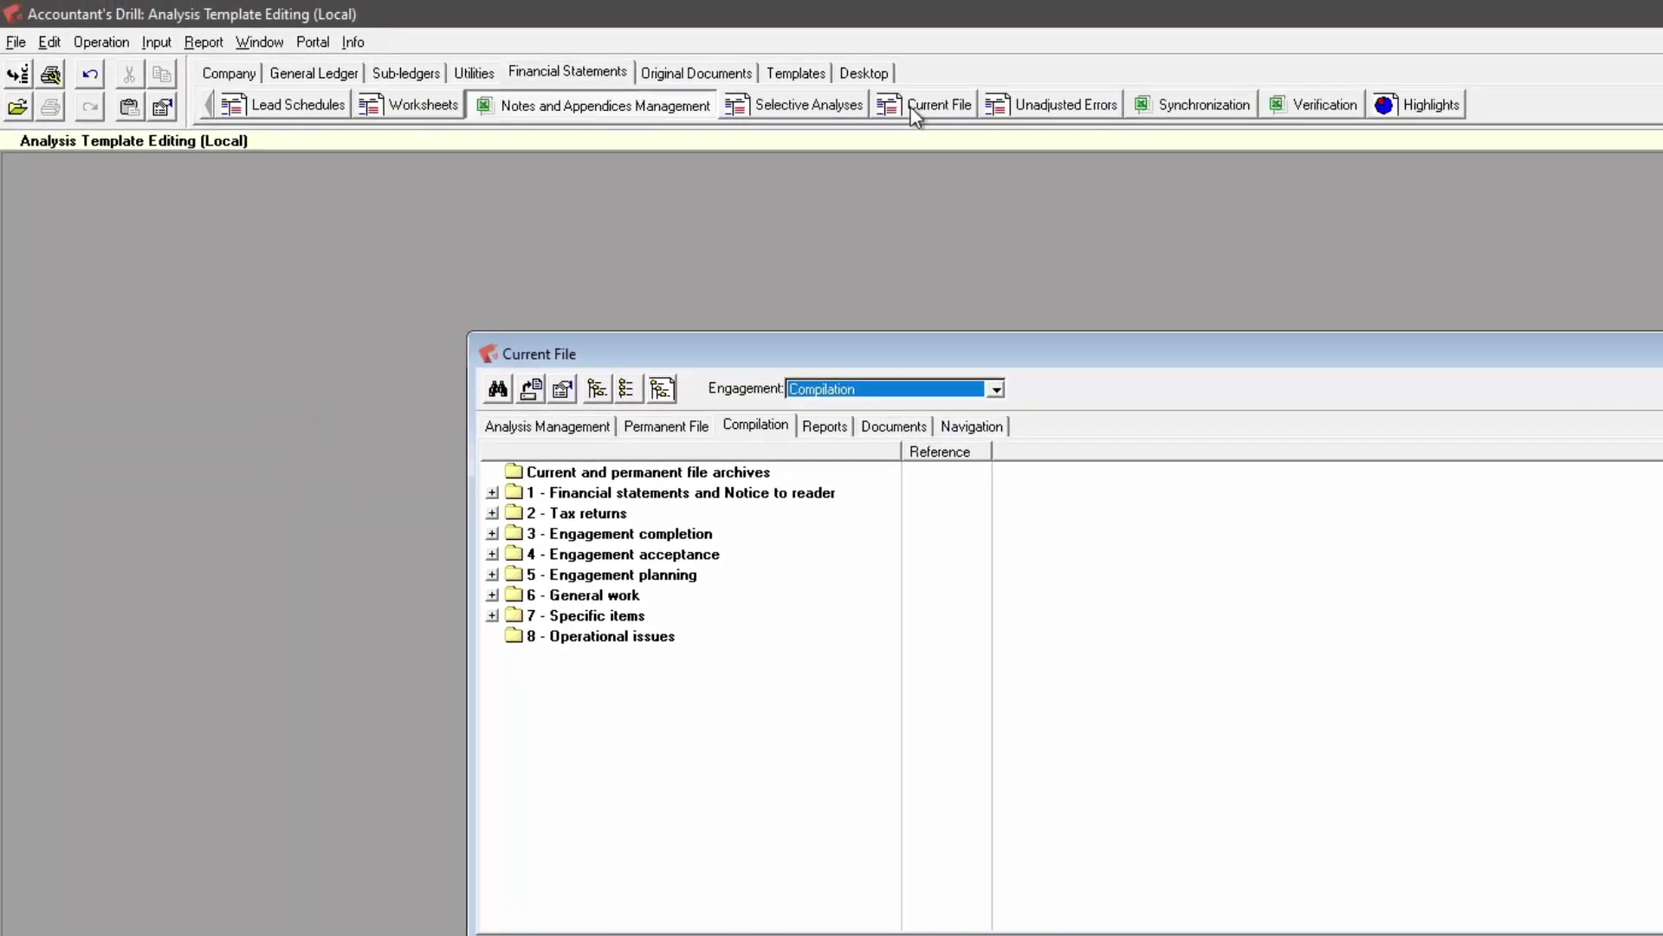
# Dismiss the working-paper synchronisation prompt and close the List of Accounts report options unused
pyautogui.click(1160, 104)
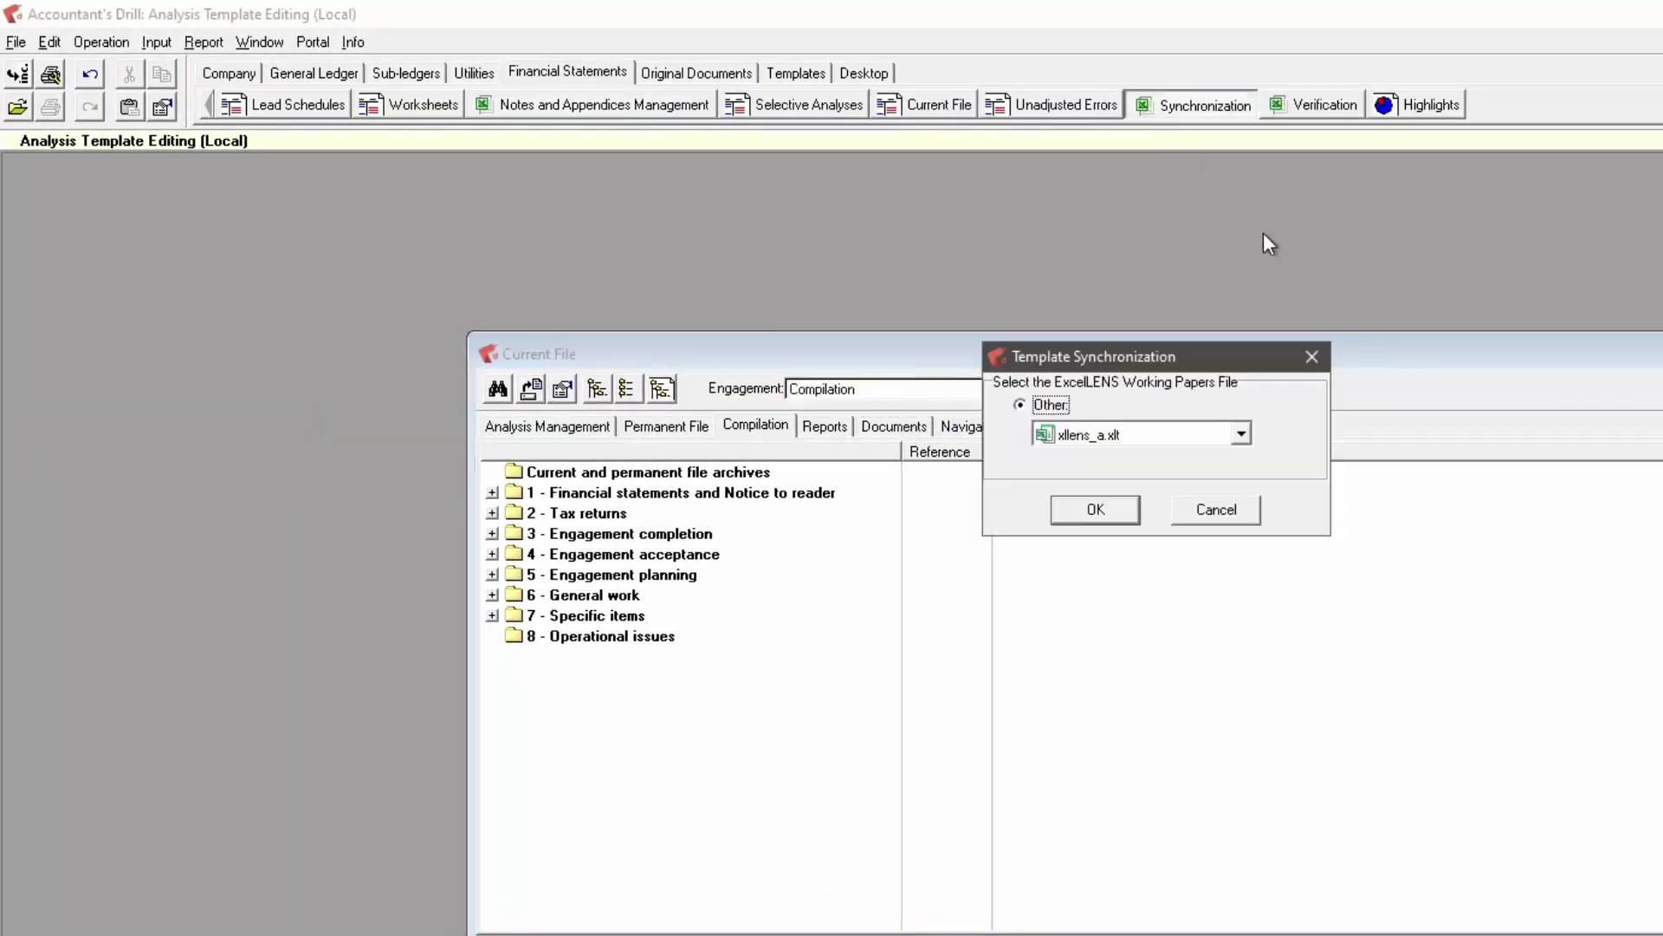
pyautogui.click(1313, 358)
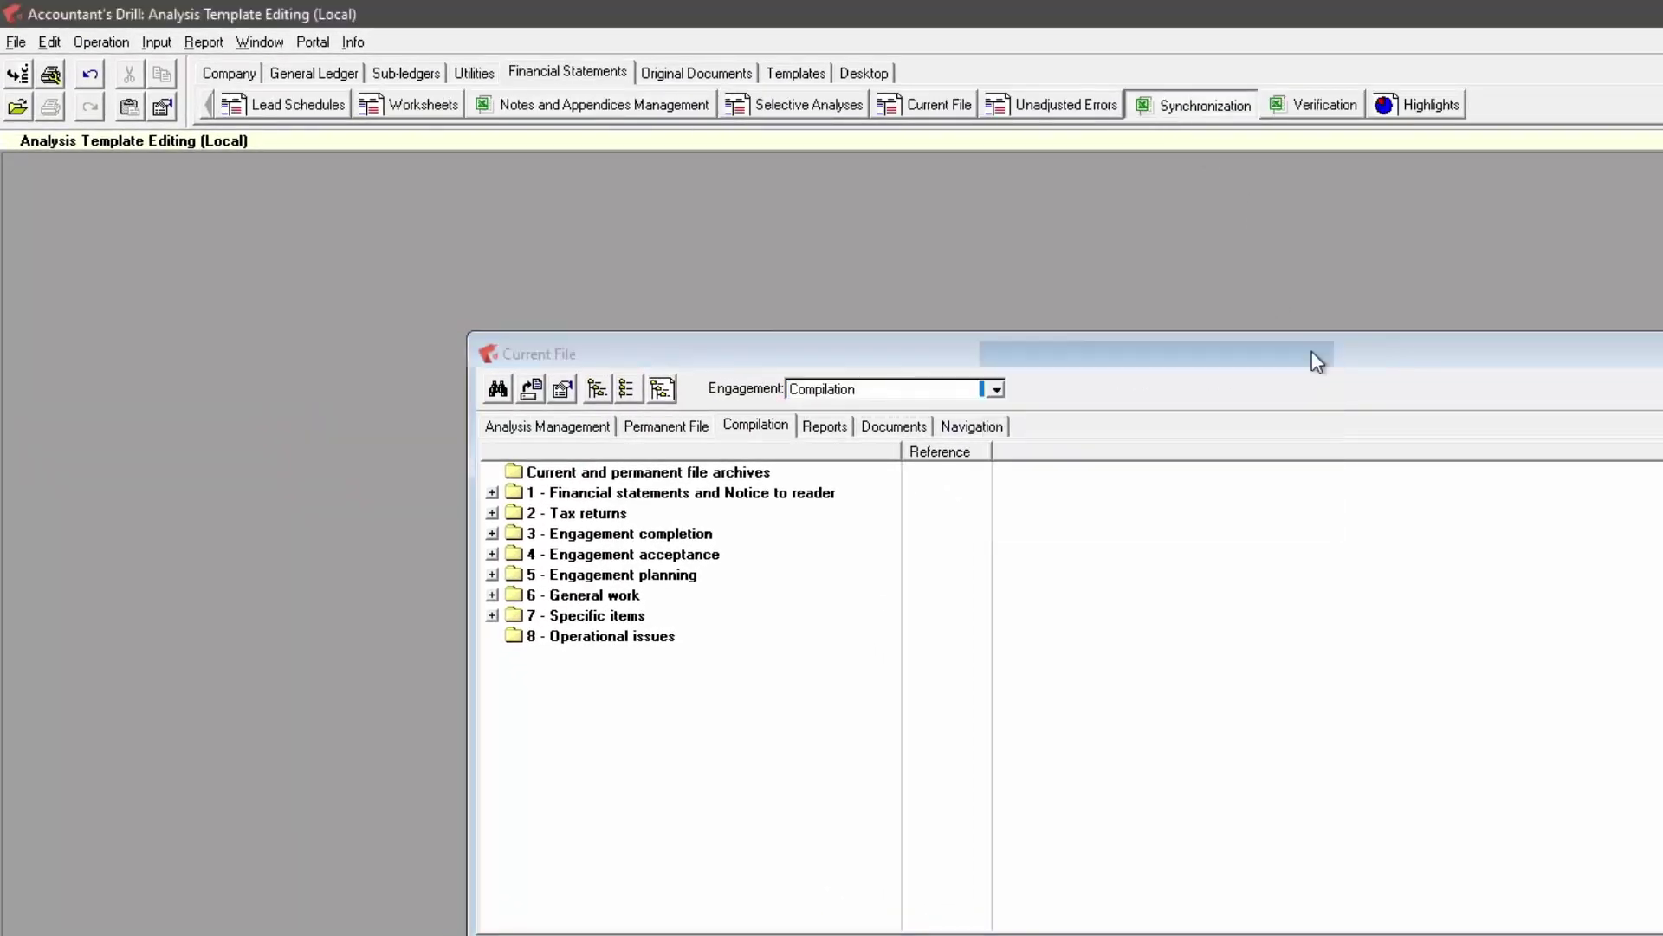
pyautogui.click(828, 426)
pyautogui.doubleClick(565, 520)
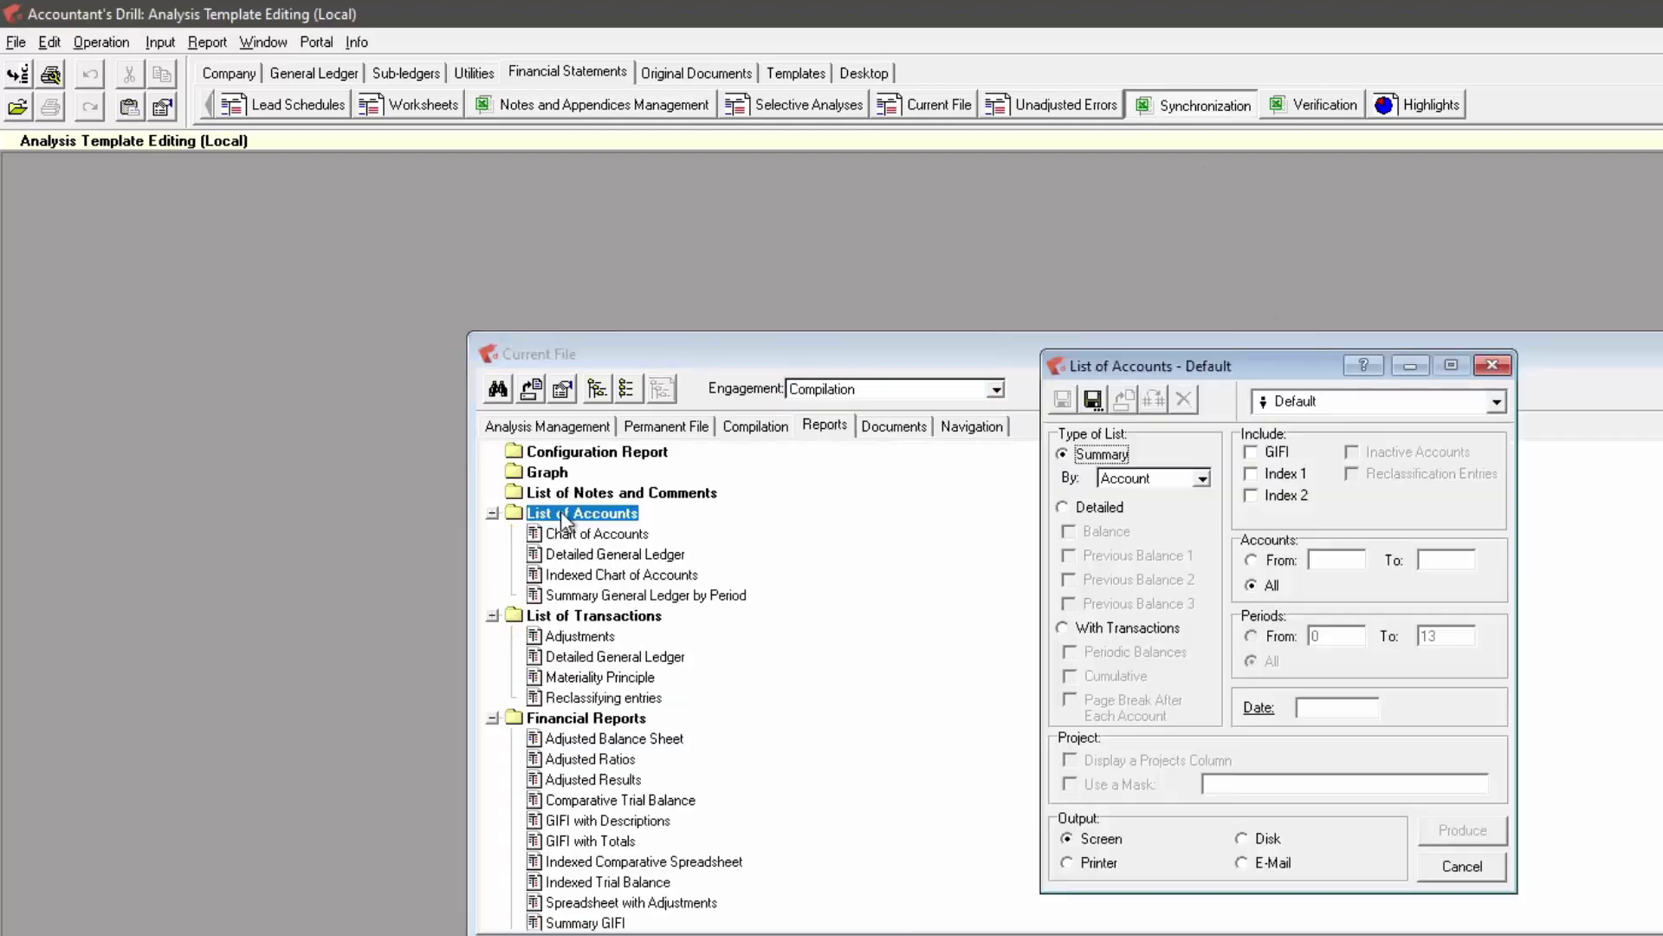
pyautogui.click(1475, 875)
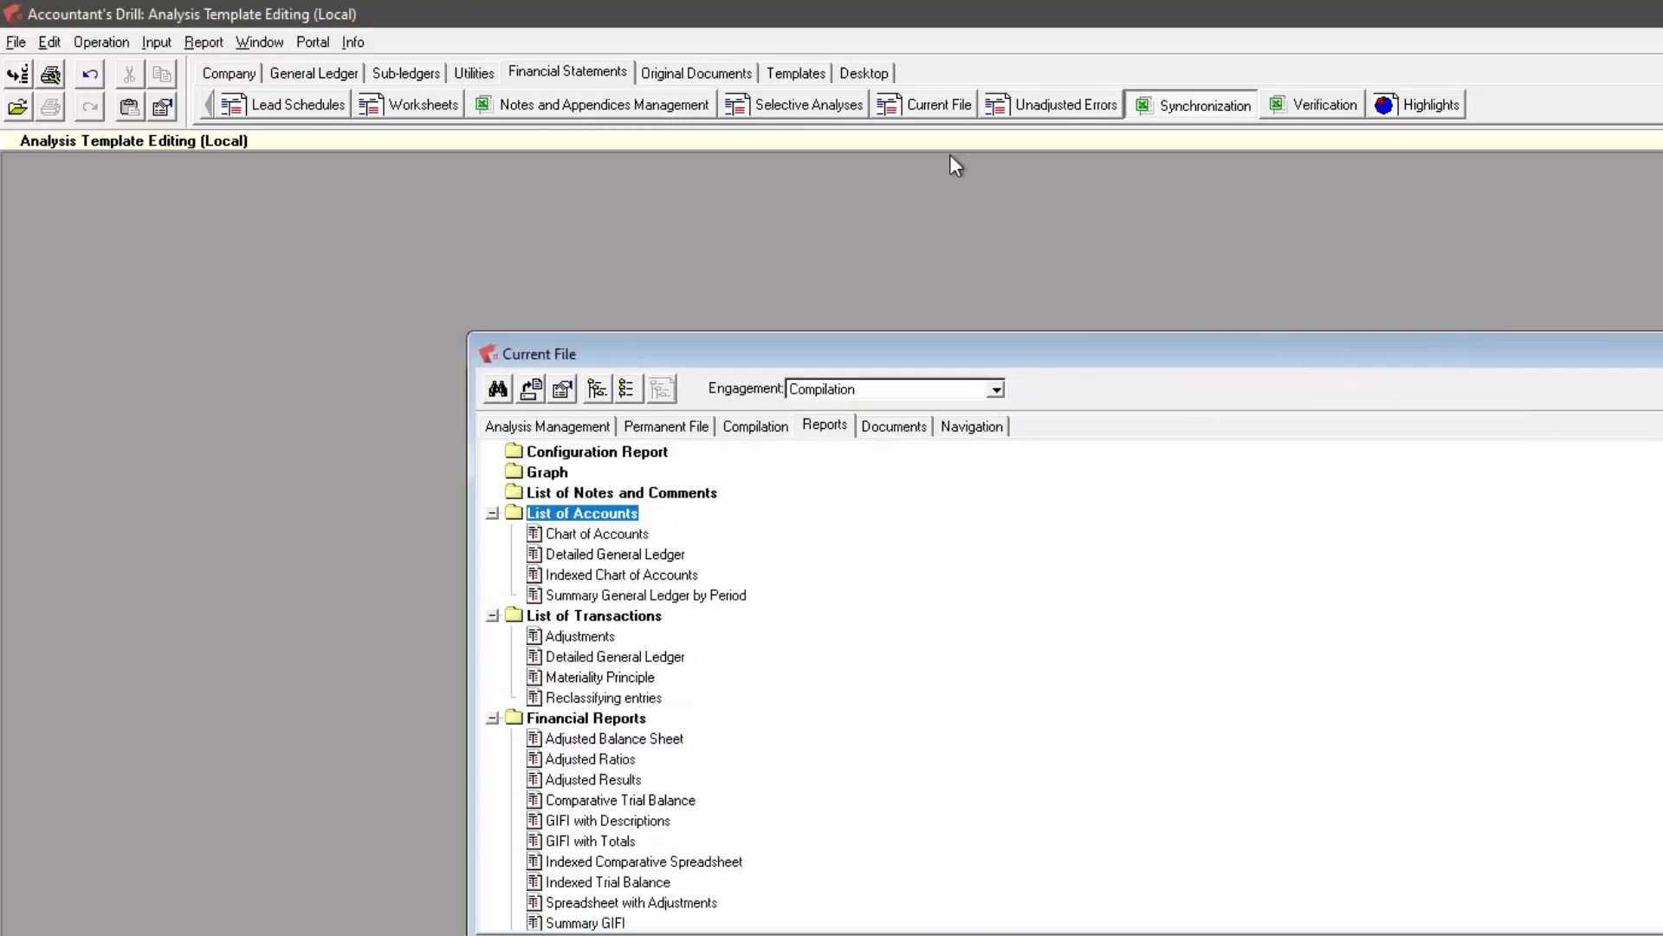
# Open notes management for xllens_a.xlt and select the going-concern and accounting pronouncements notes
pyautogui.click(554, 108)
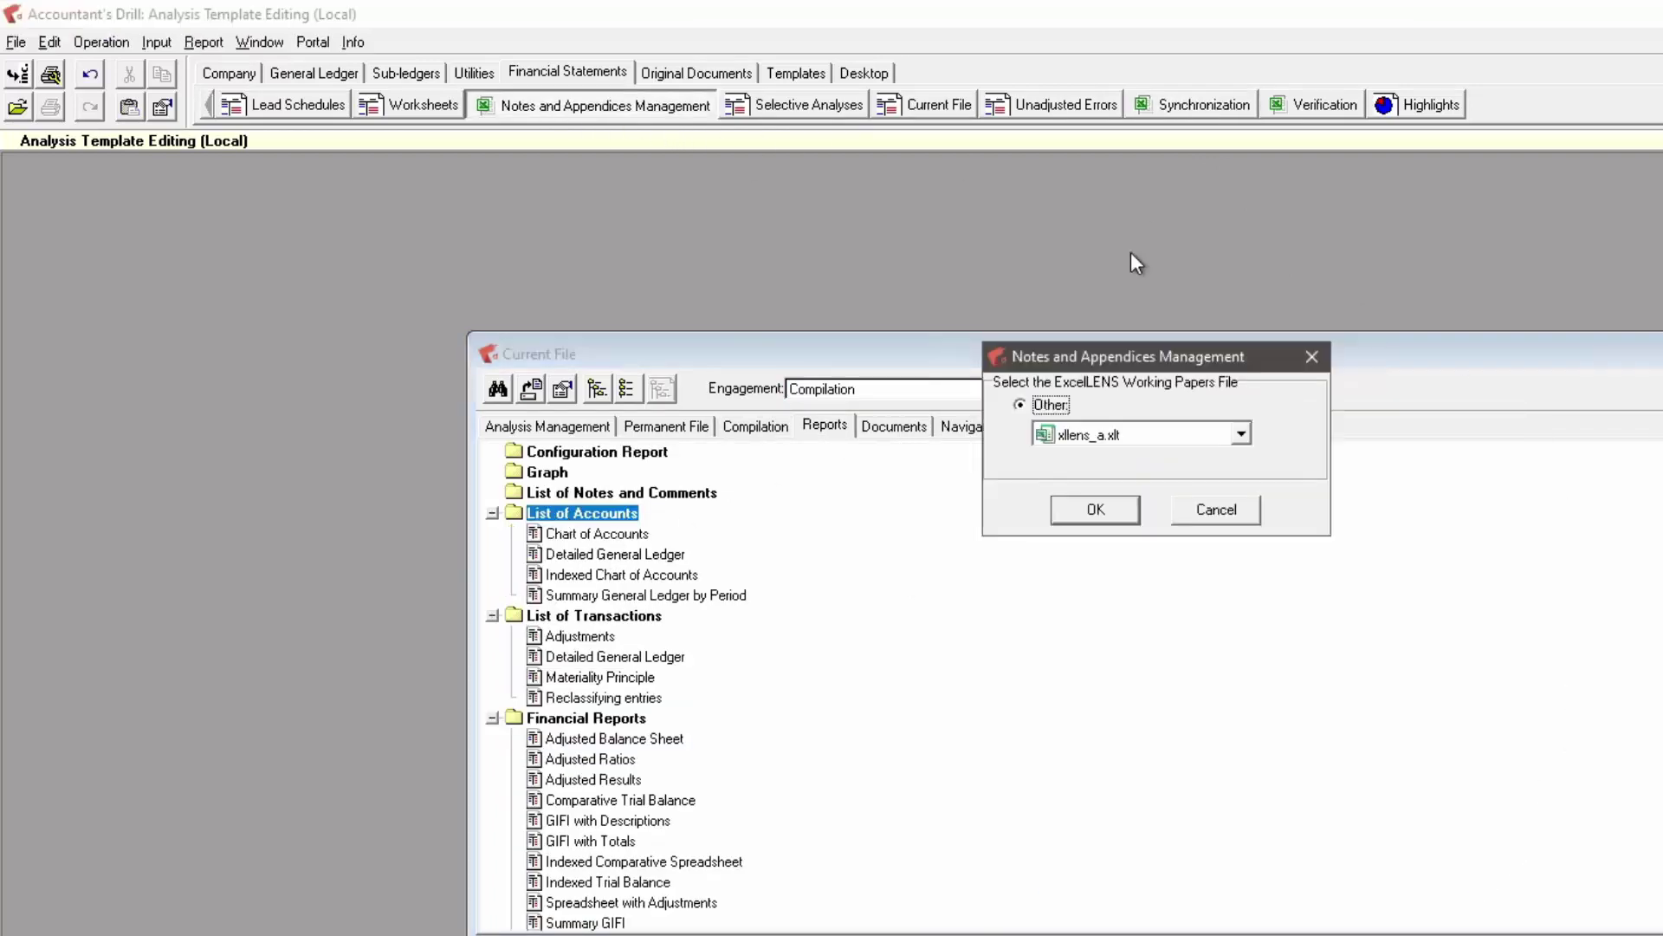
pyautogui.click(1064, 513)
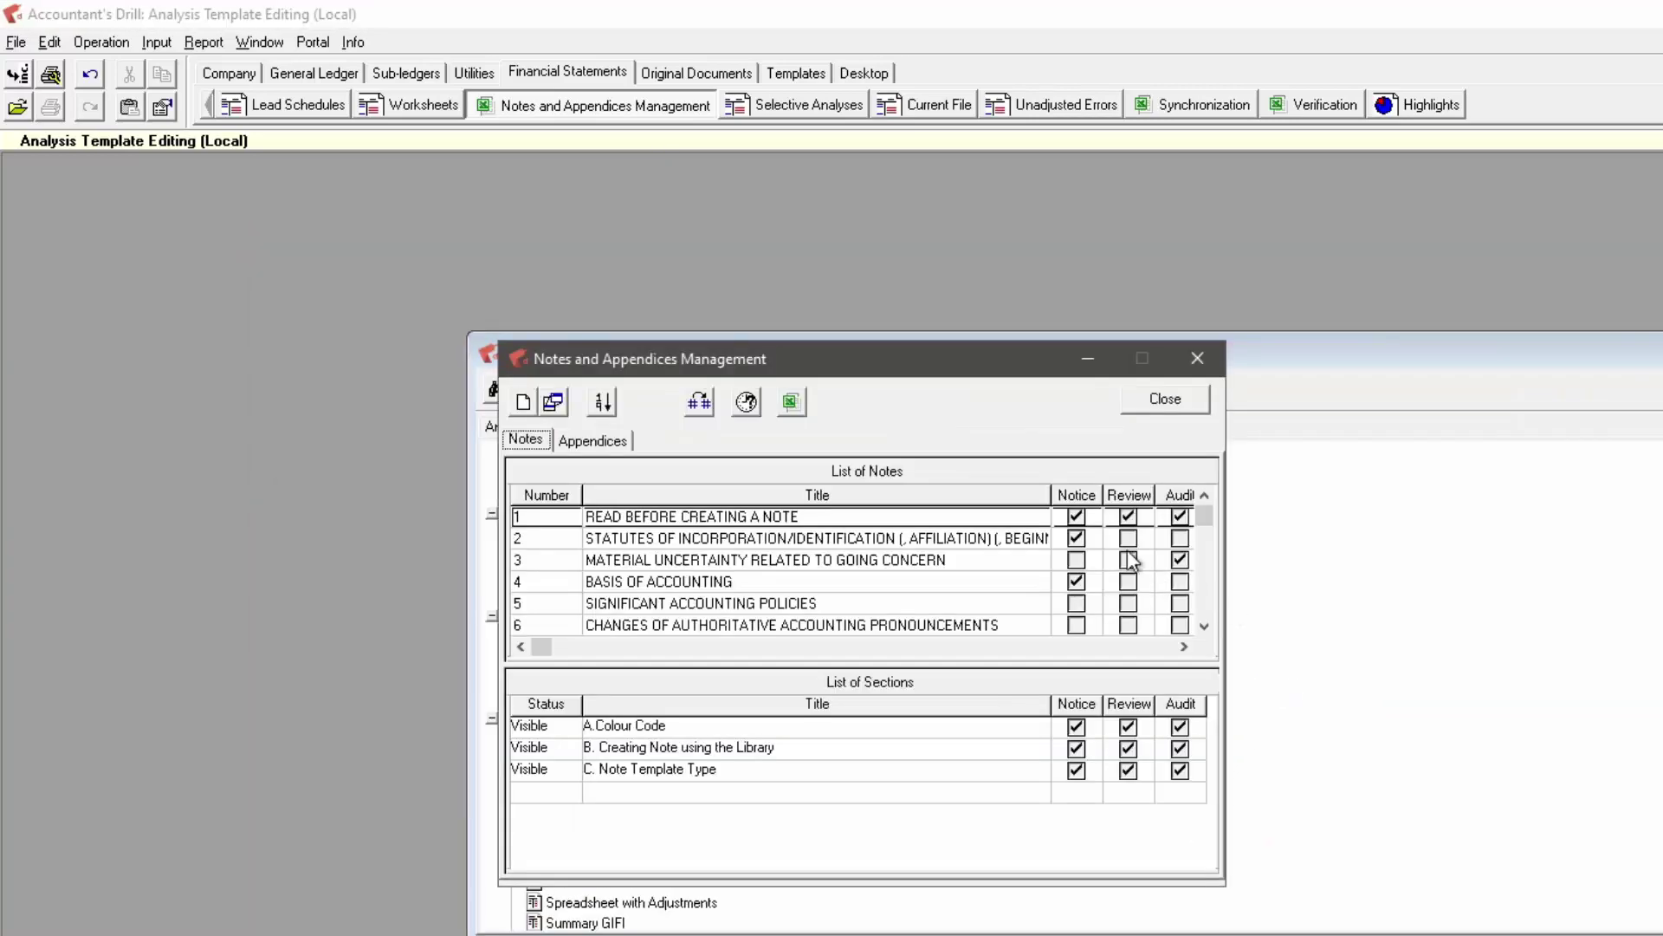
pyautogui.click(1128, 561)
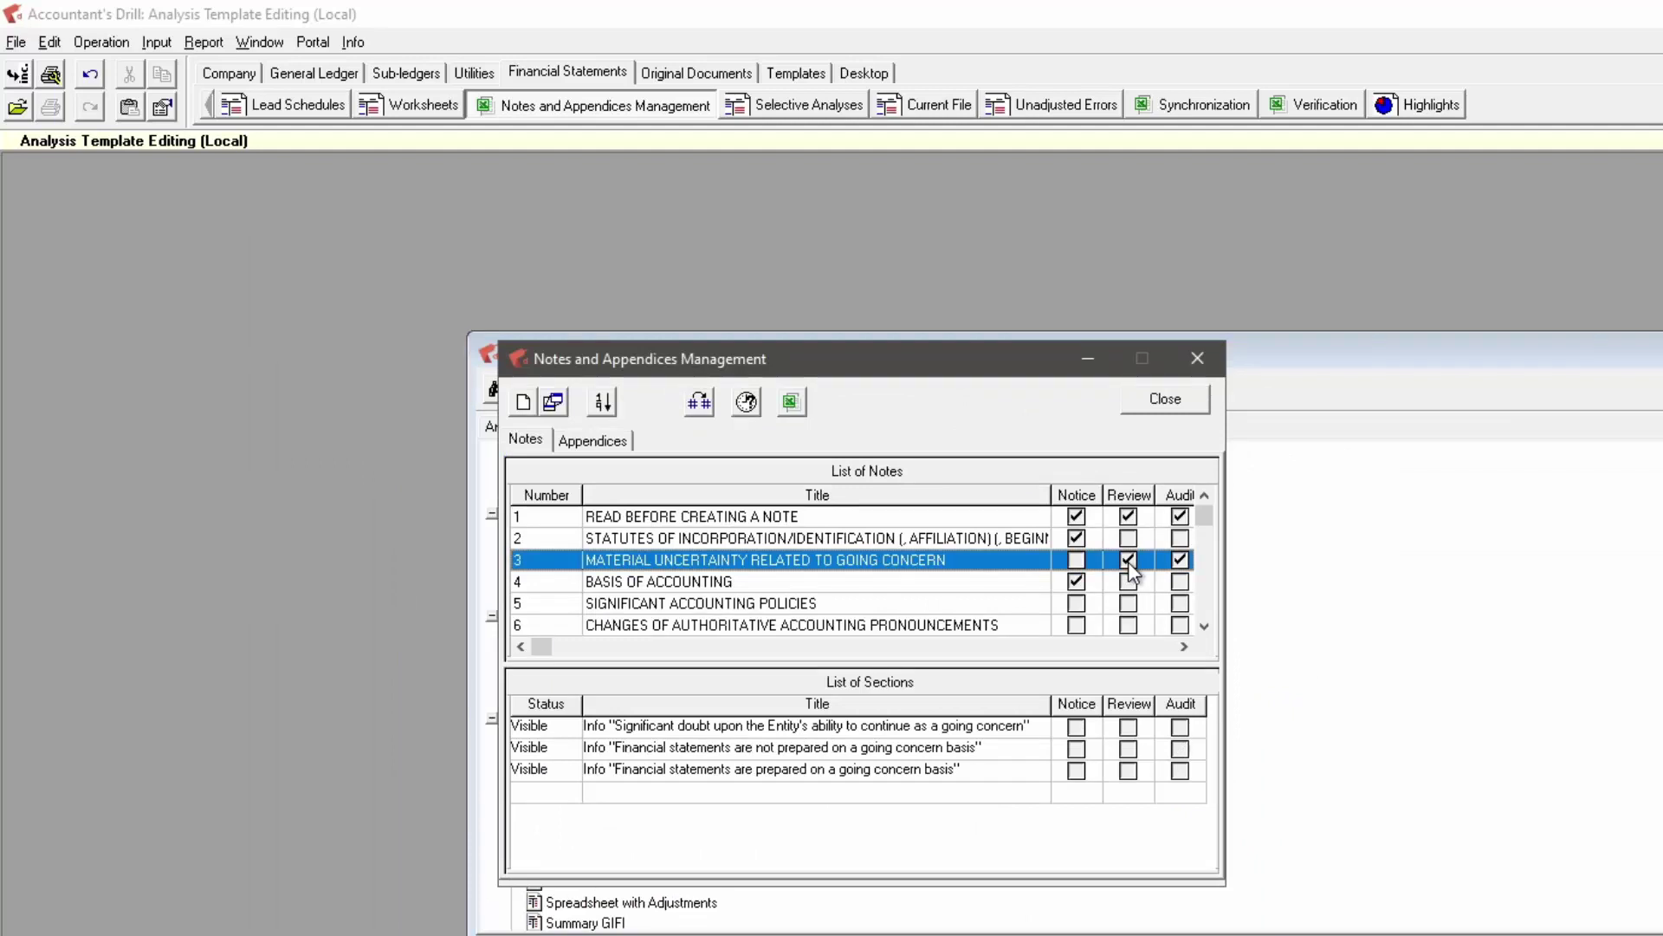
pyautogui.click(1078, 626)
# Tick Notice for the ADMINISTRATIVE EXPENSES appendix and save the change to the template
pyautogui.click(593, 441)
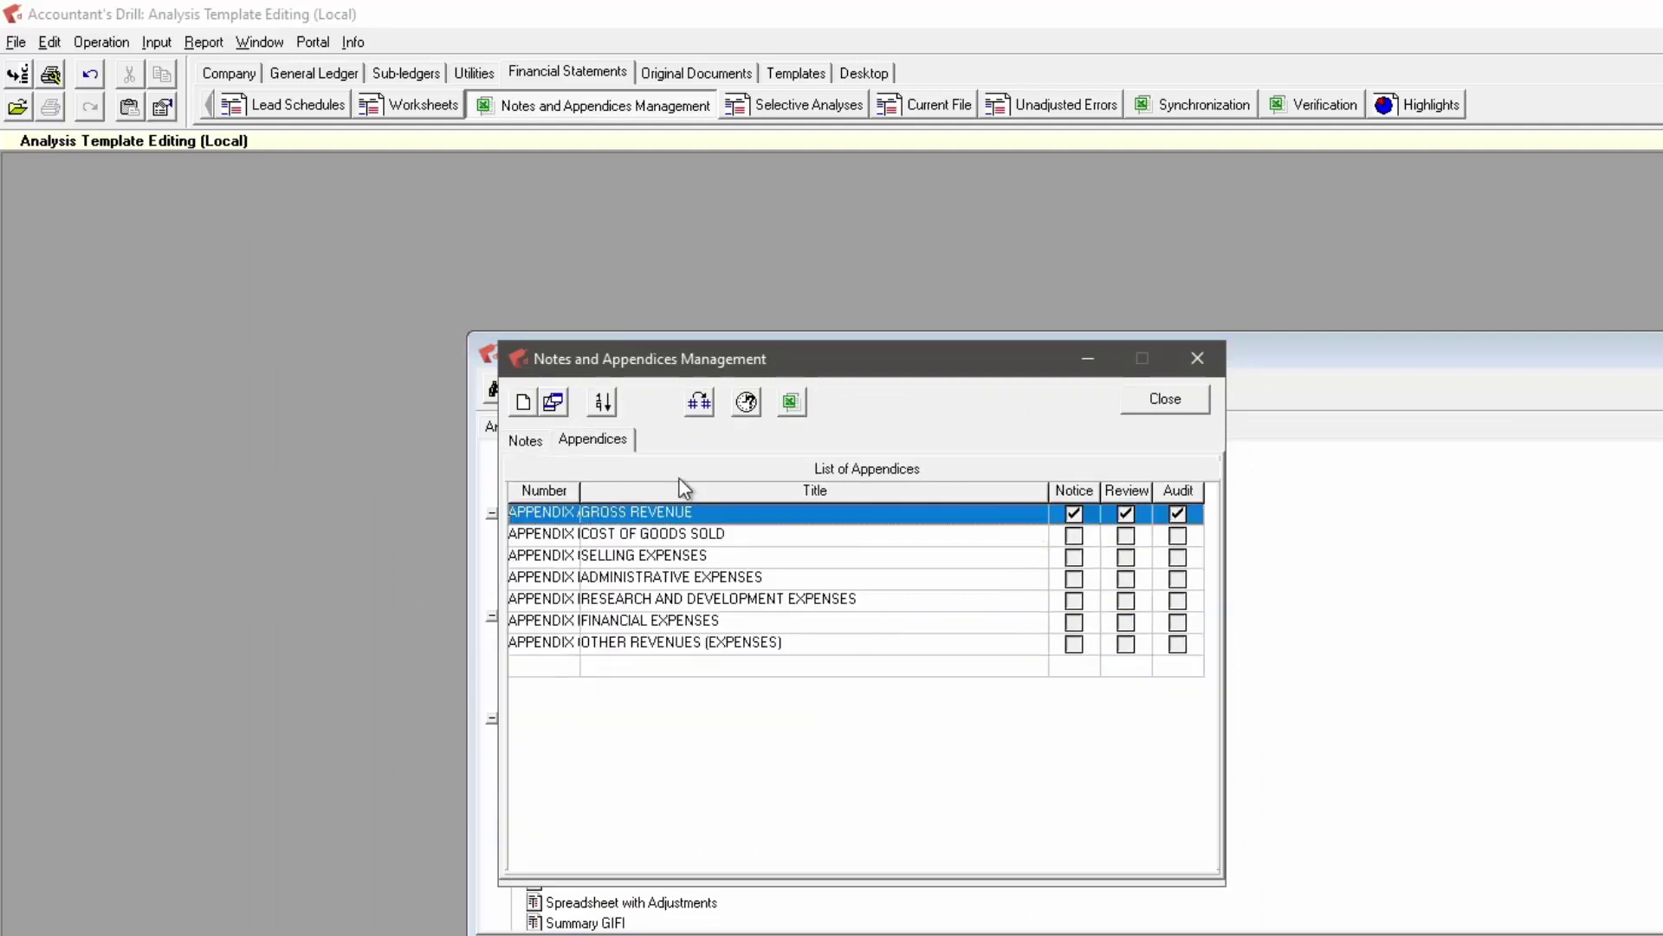
pyautogui.click(1073, 579)
pyautogui.click(1177, 398)
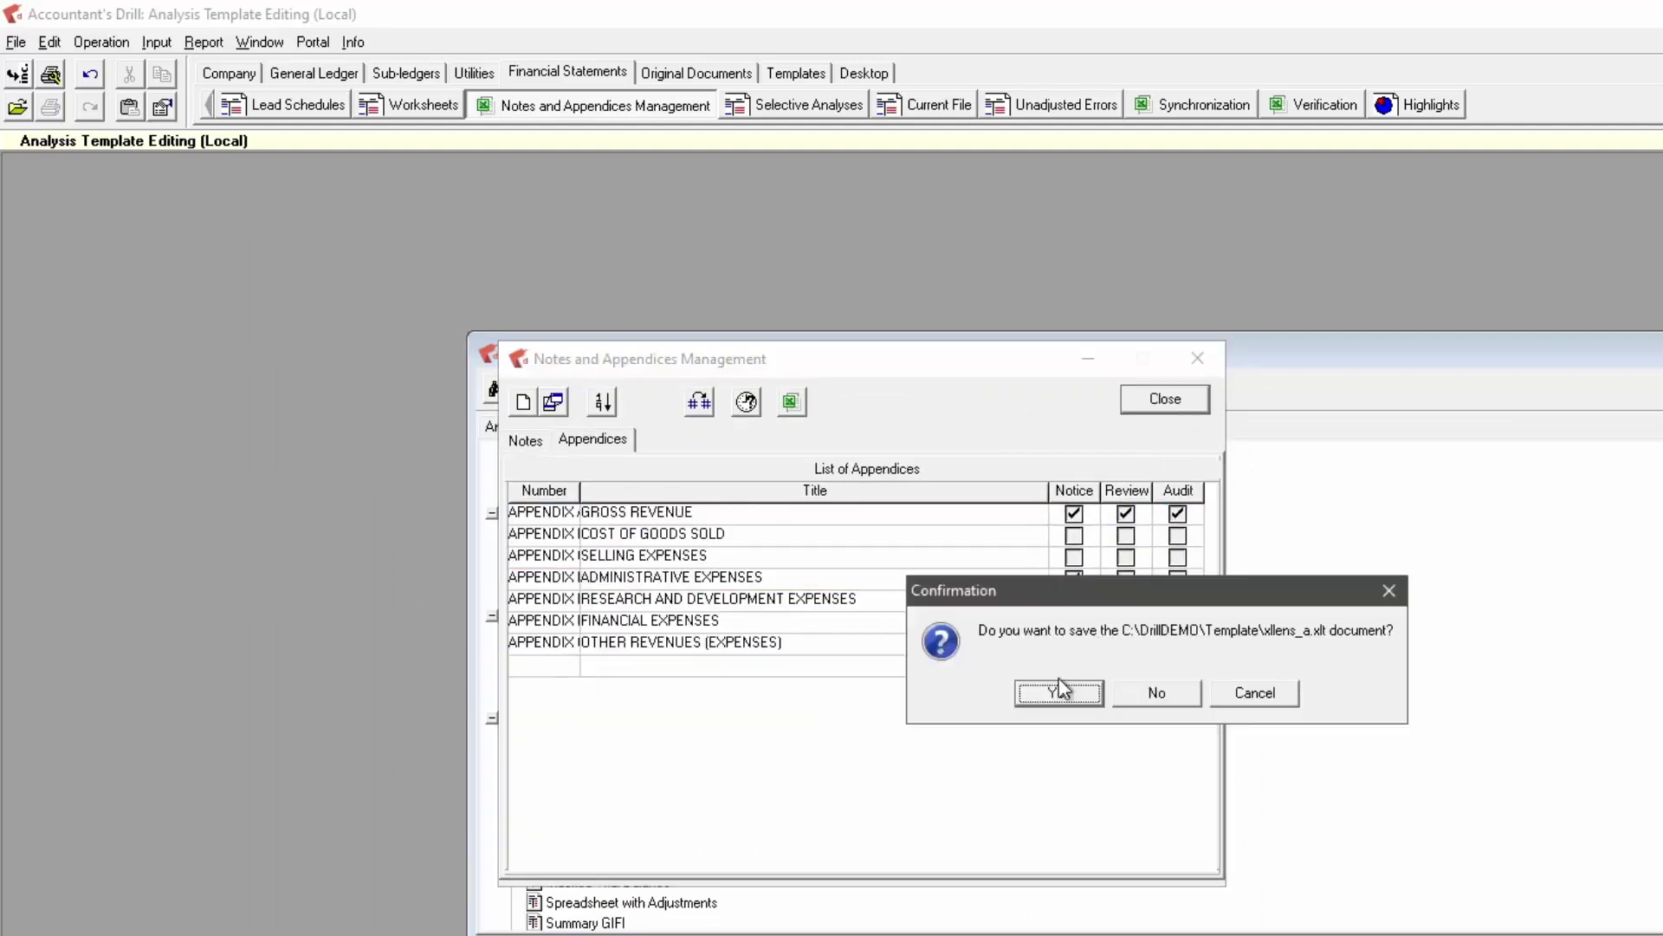
pyautogui.click(1059, 692)
pyautogui.click(1154, 409)
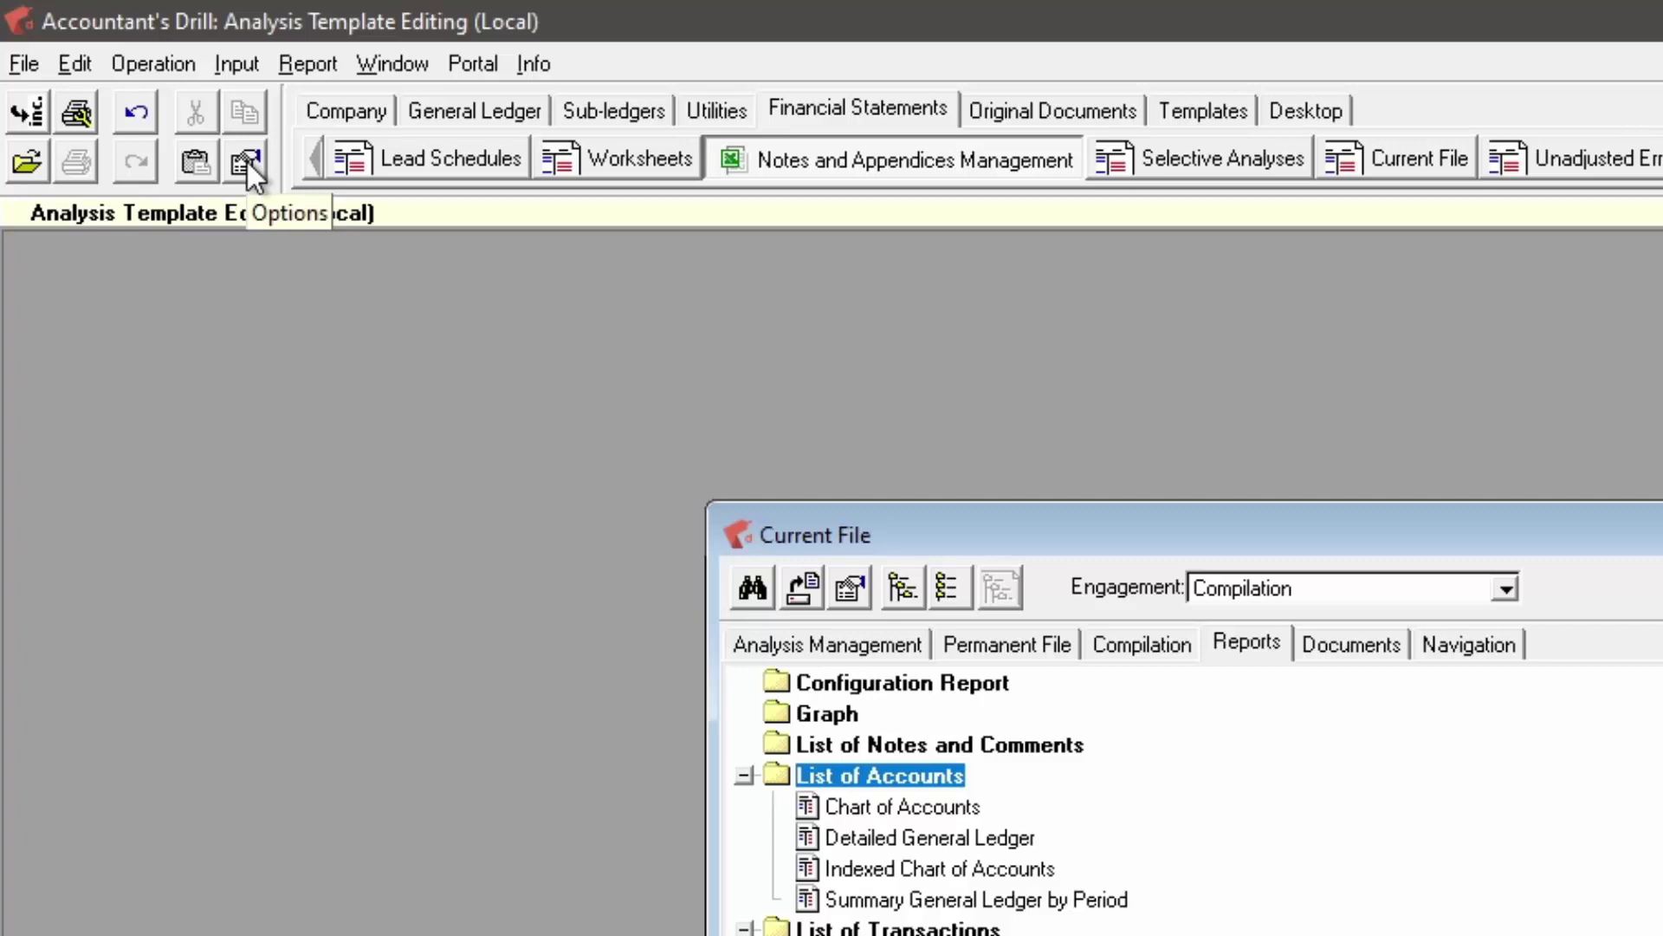
# Leave the Partner network-folder path unchanged in Options, then close the Current File window
pyautogui.click(247, 162)
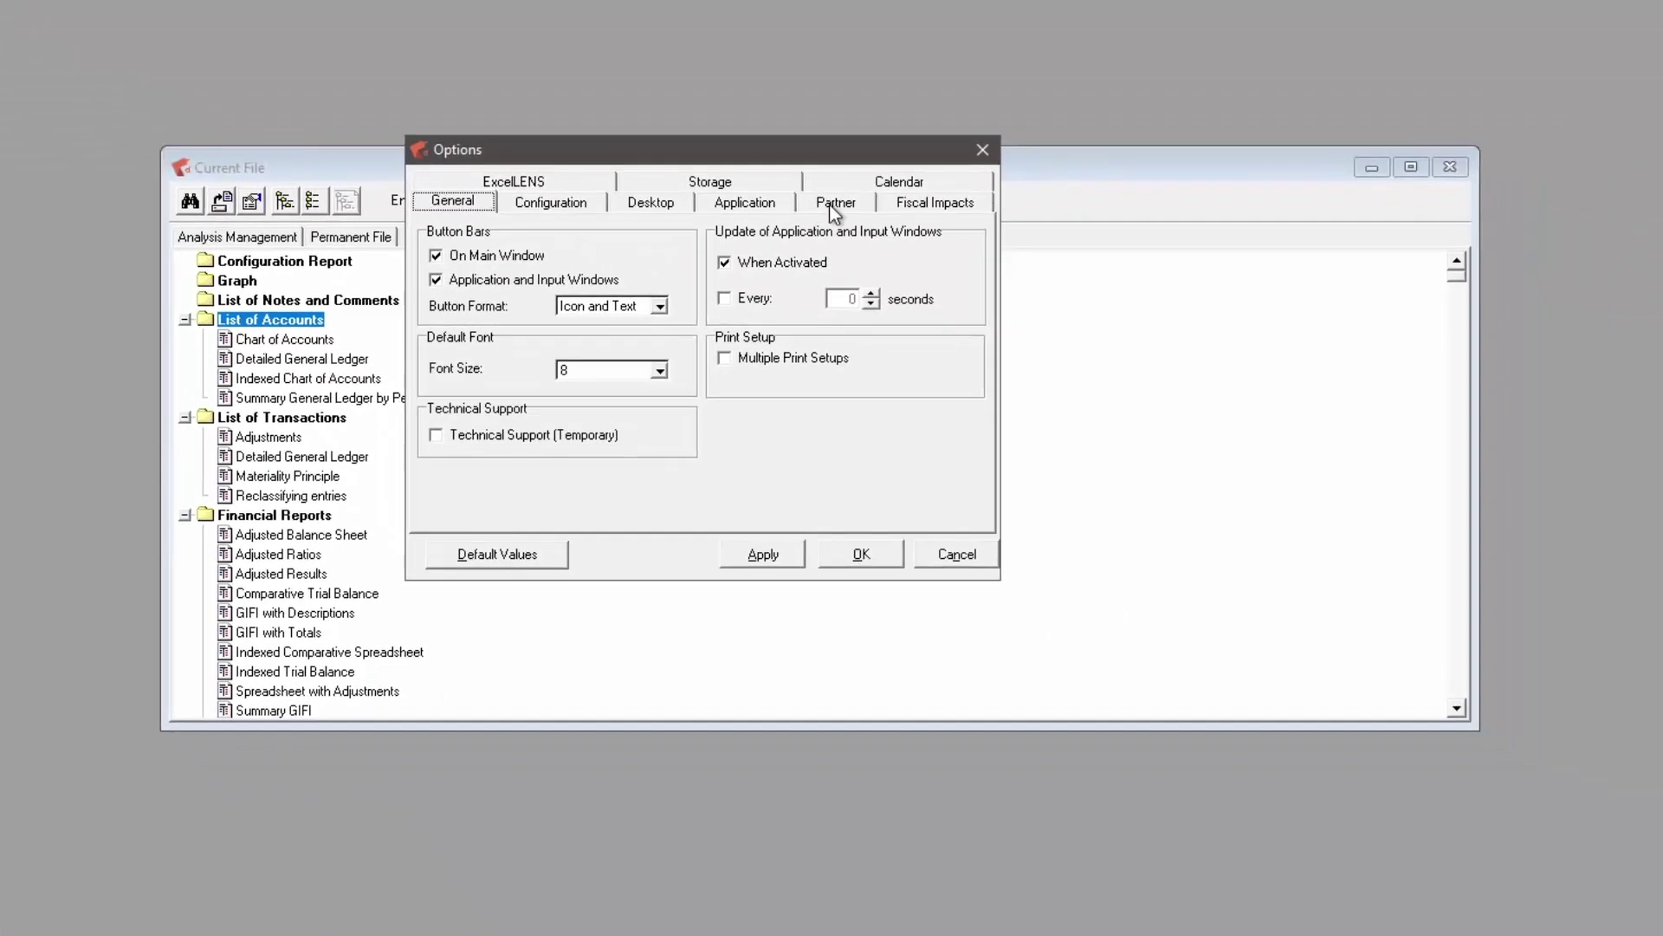
pyautogui.click(834, 206)
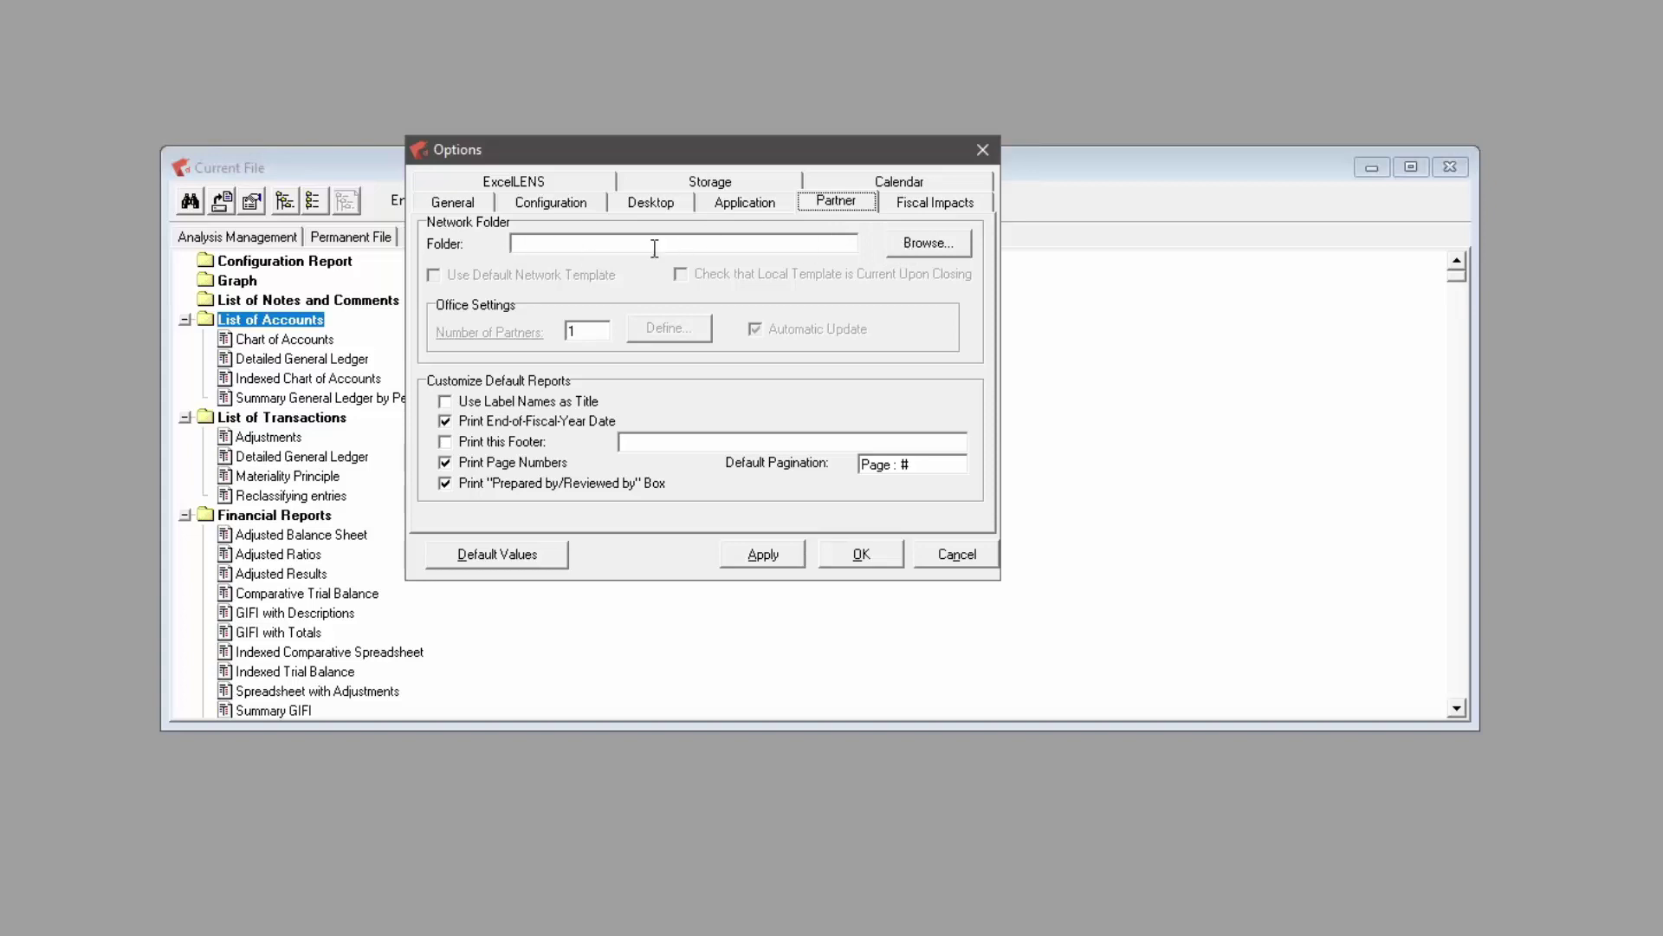
pyautogui.click(505, 242)
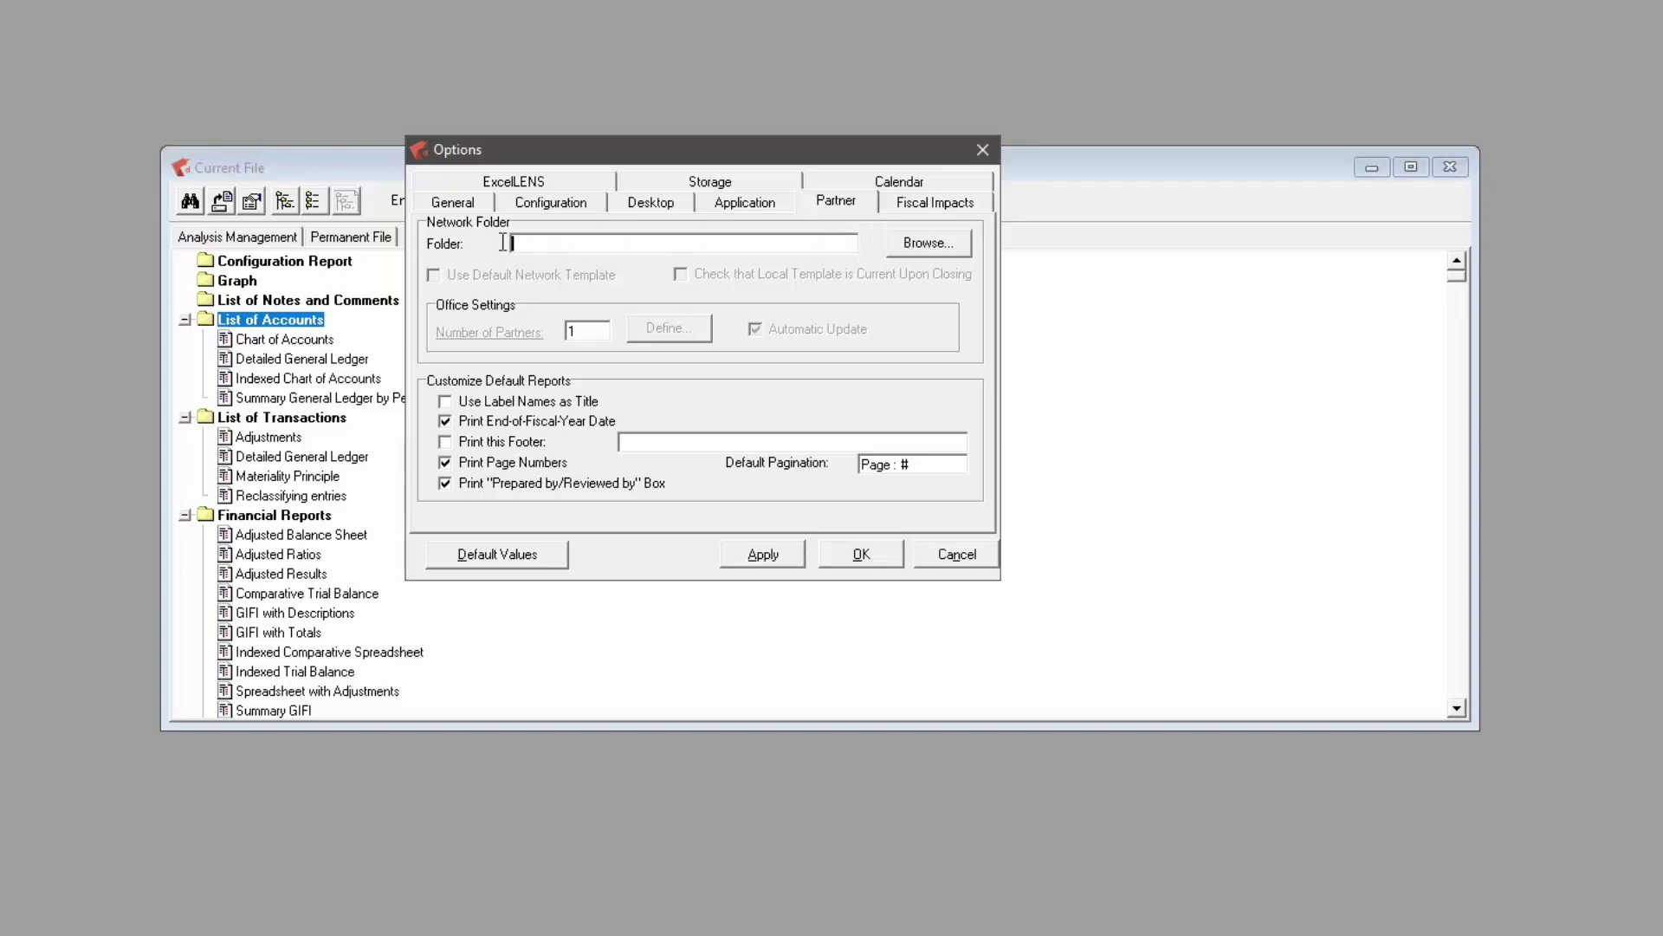
pyautogui.click(905, 246)
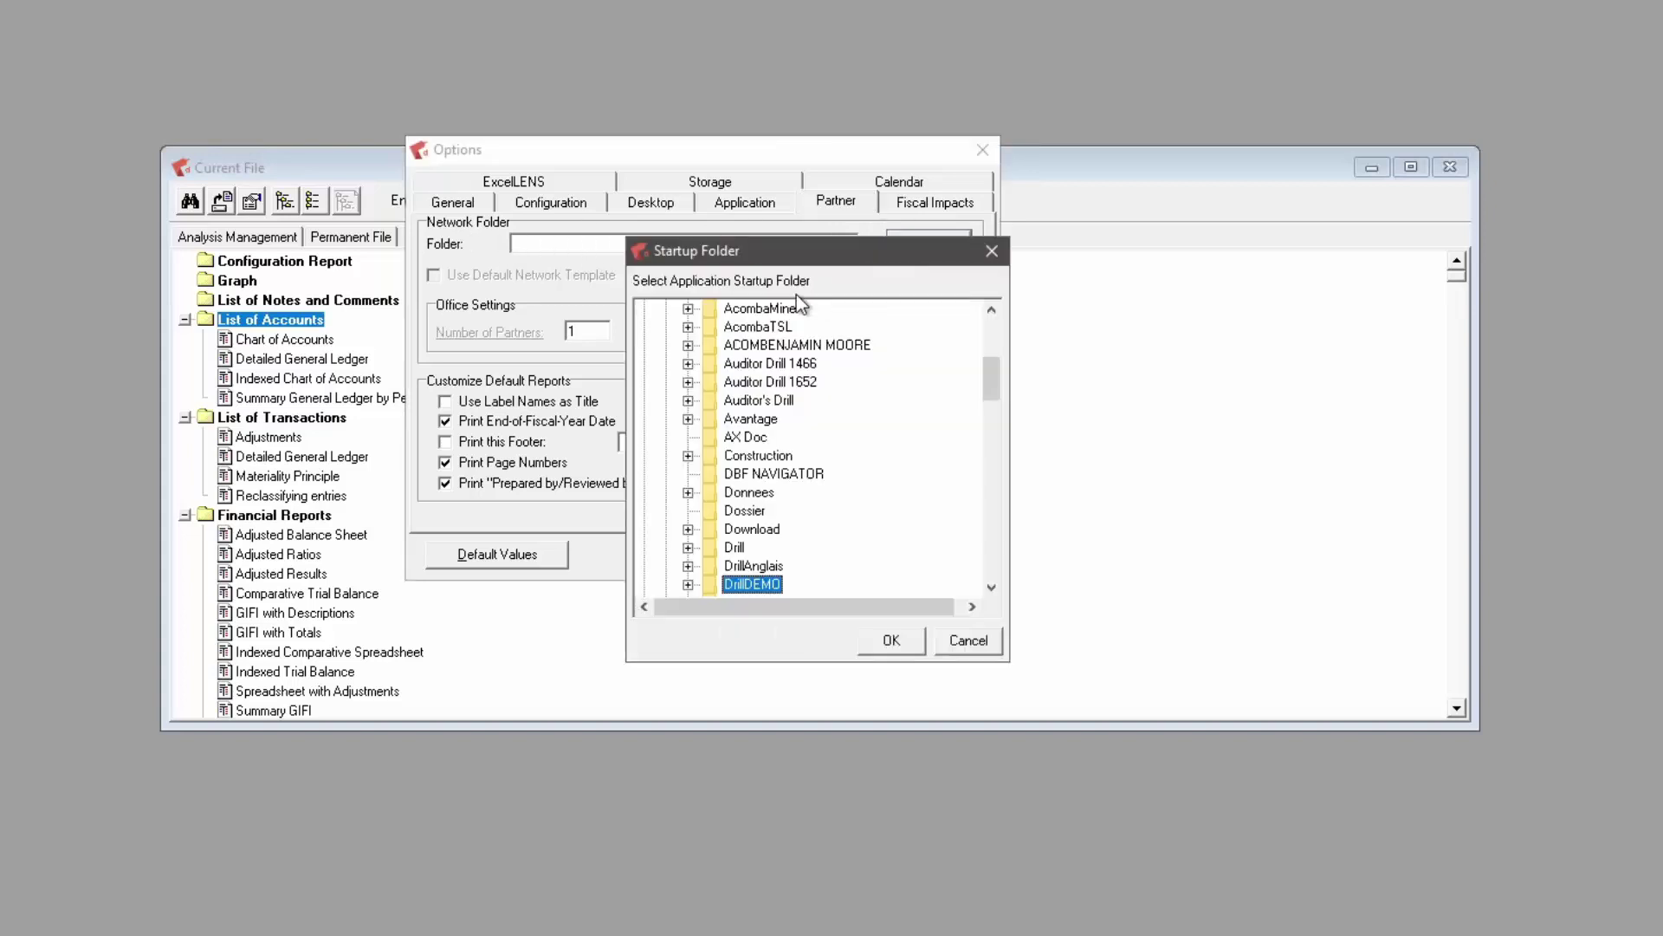
pyautogui.click(964, 640)
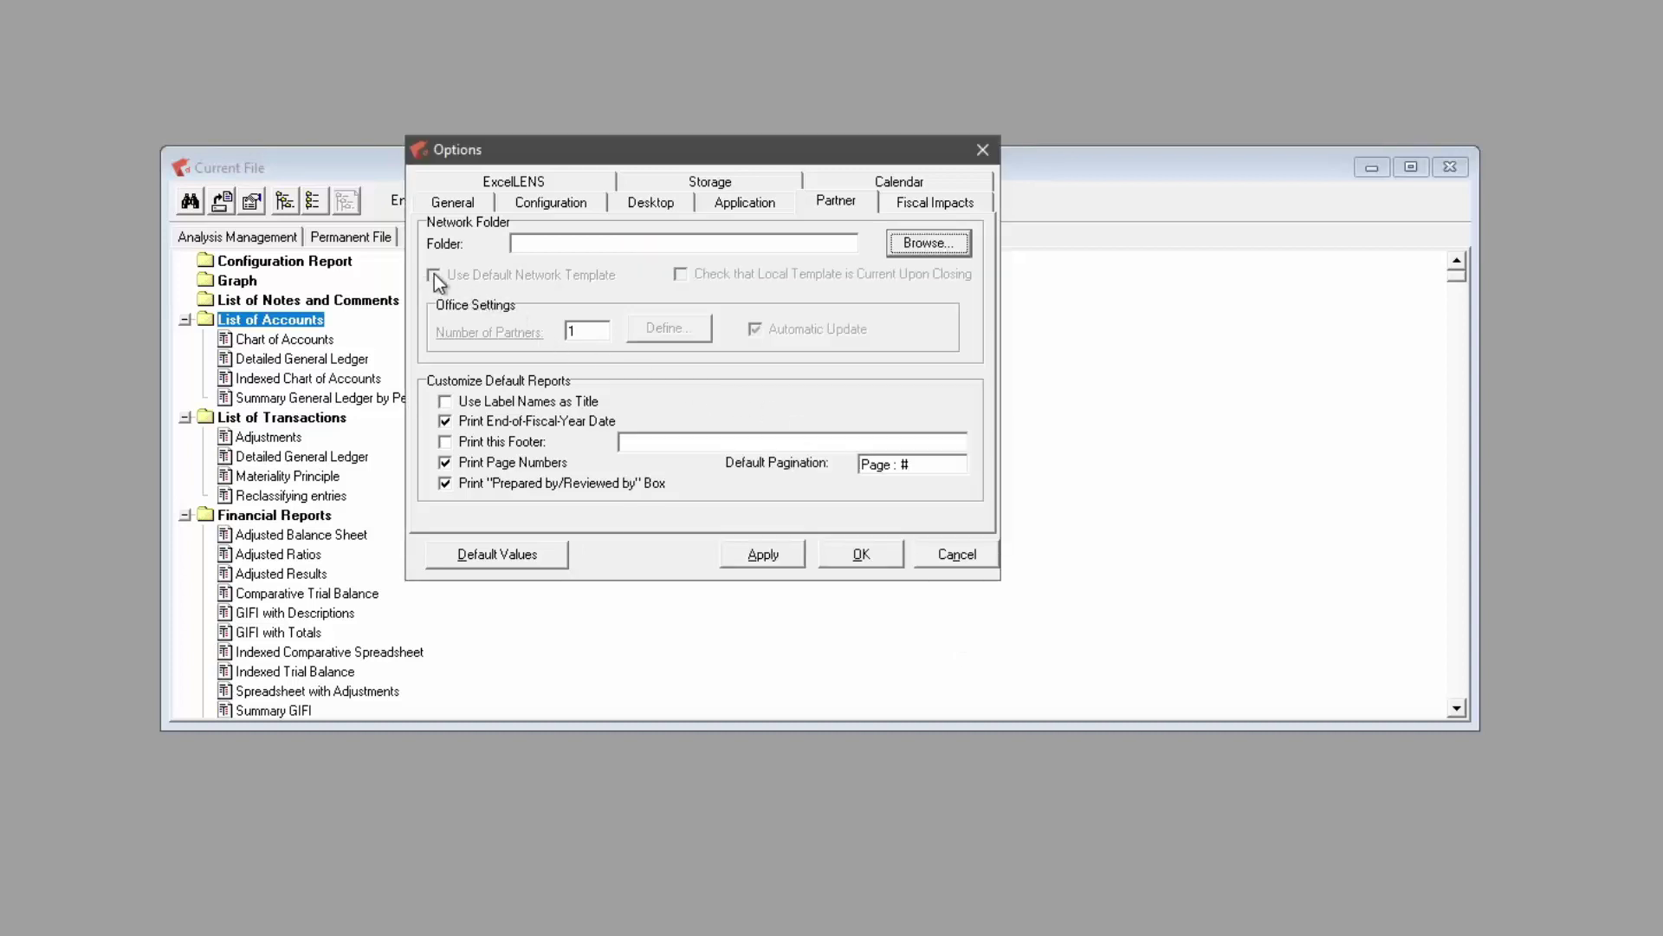
pyautogui.click(861, 555)
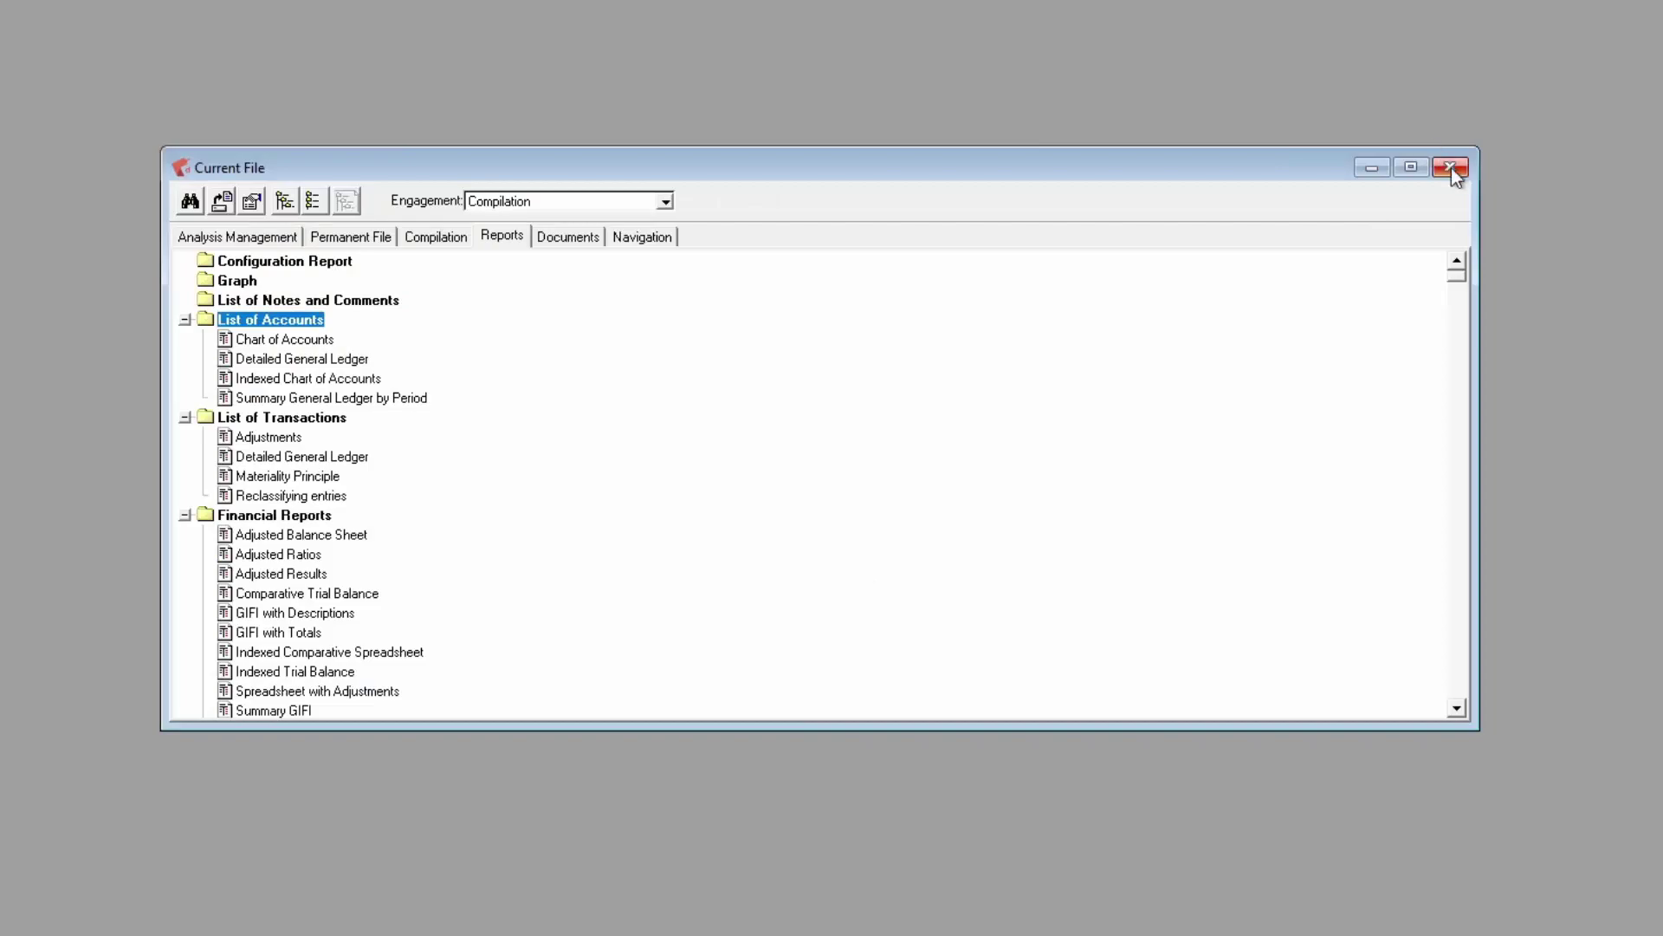
pyautogui.click(1450, 167)
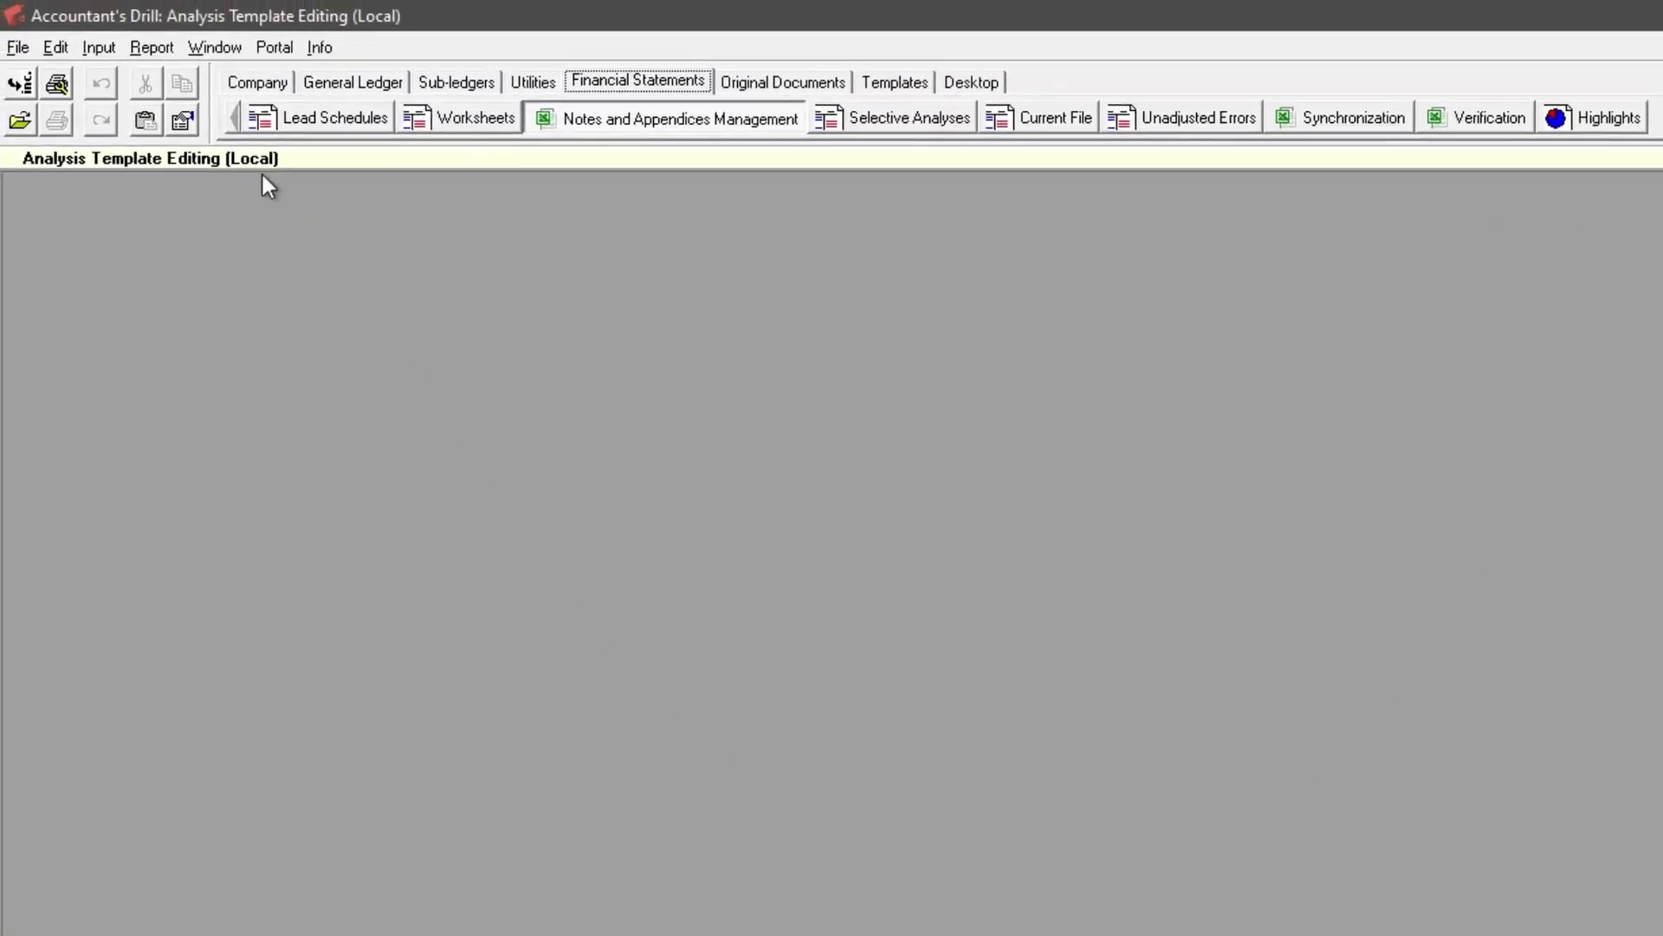
# Show the File menu's commands for analysing, opening, closing or backing up company analyses
pyautogui.click(26, 49)
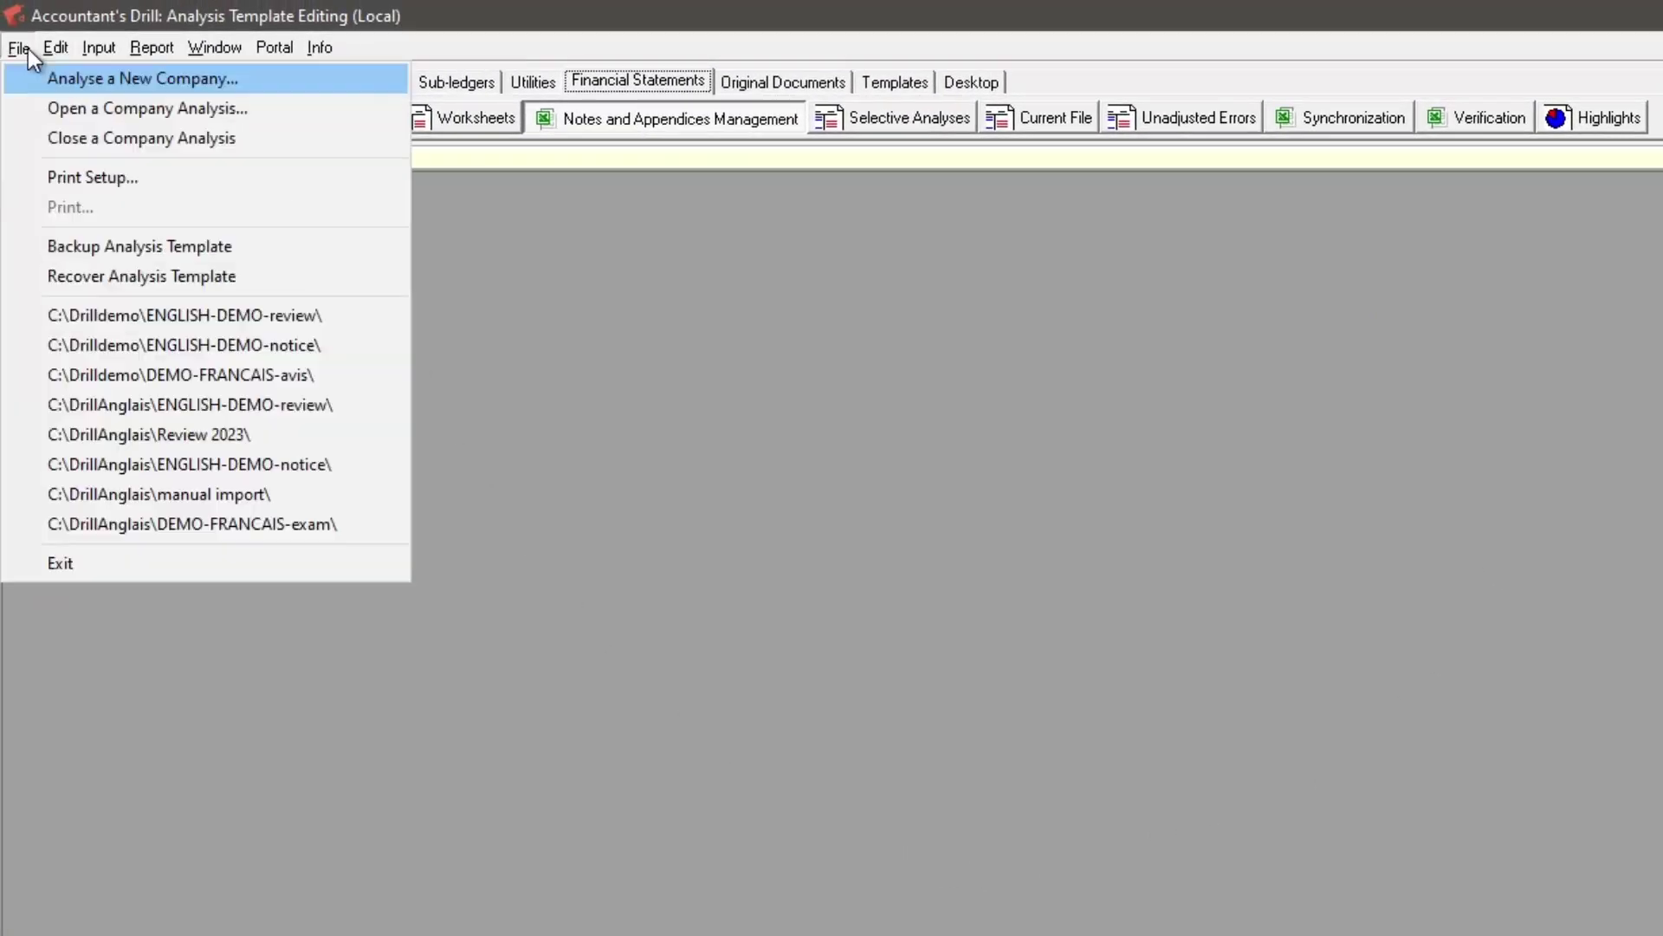